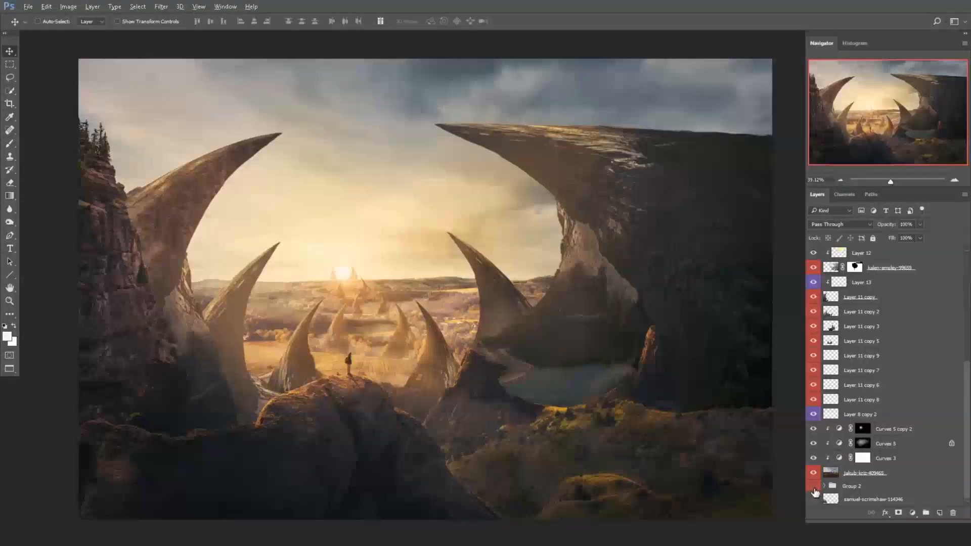
Isolate Group 2 to view the greyscale composition sketch on its own
left_click(813, 488, "alt")
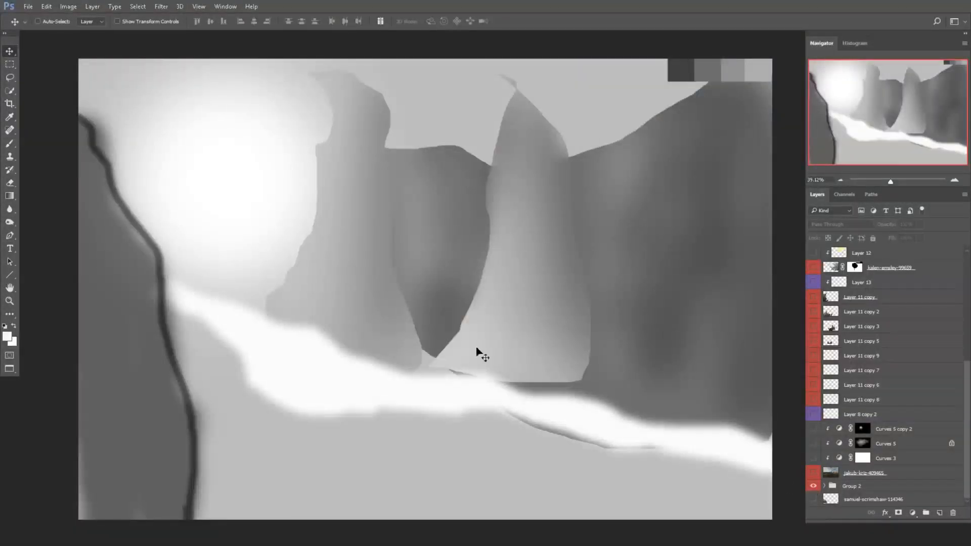
scroll(569, 324, "down", 1)
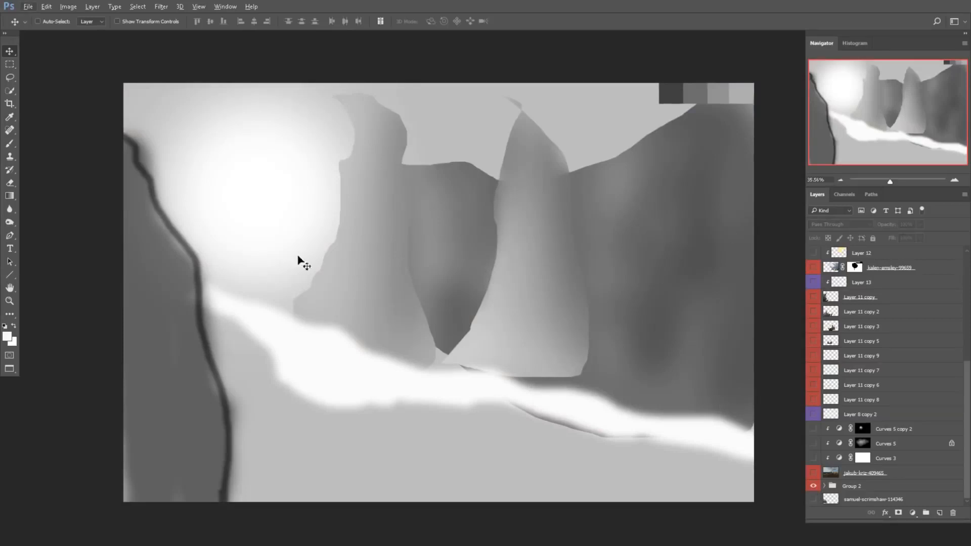
scroll(484, 286, "up", 1)
scroll(354, 254, "down", 1)
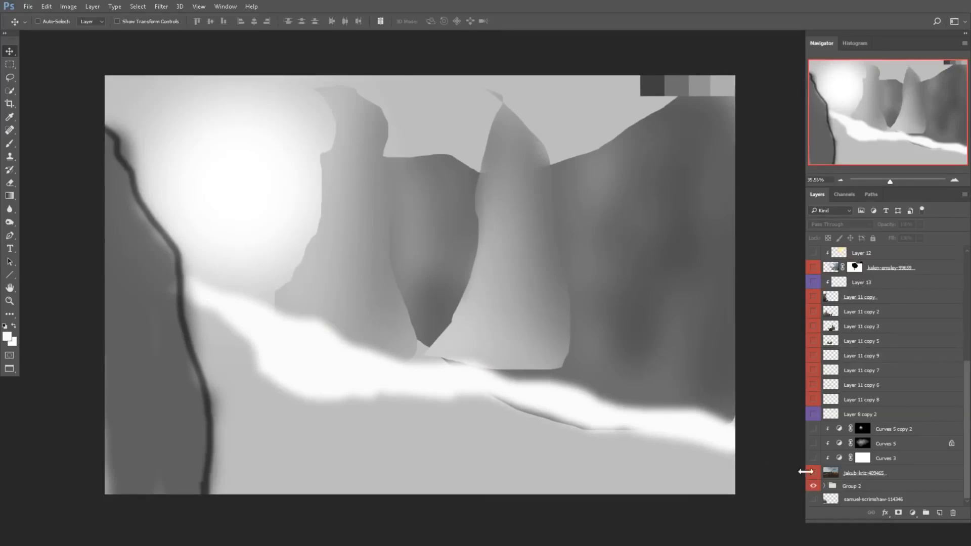
Show the rocky foreground photo on Layer 0 and hide the Group 2 sketch
scroll(819, 445, "up", 3)
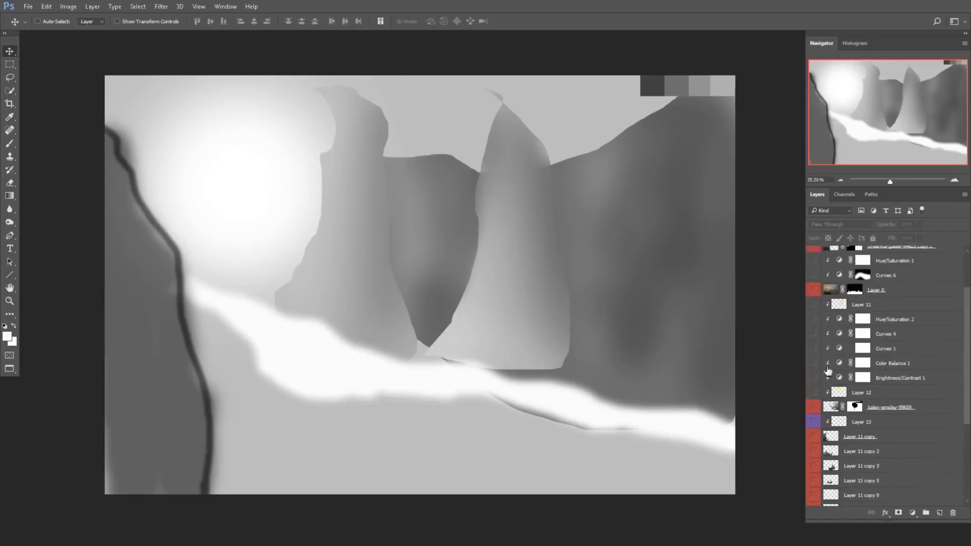
scroll(859, 432, "down", 2)
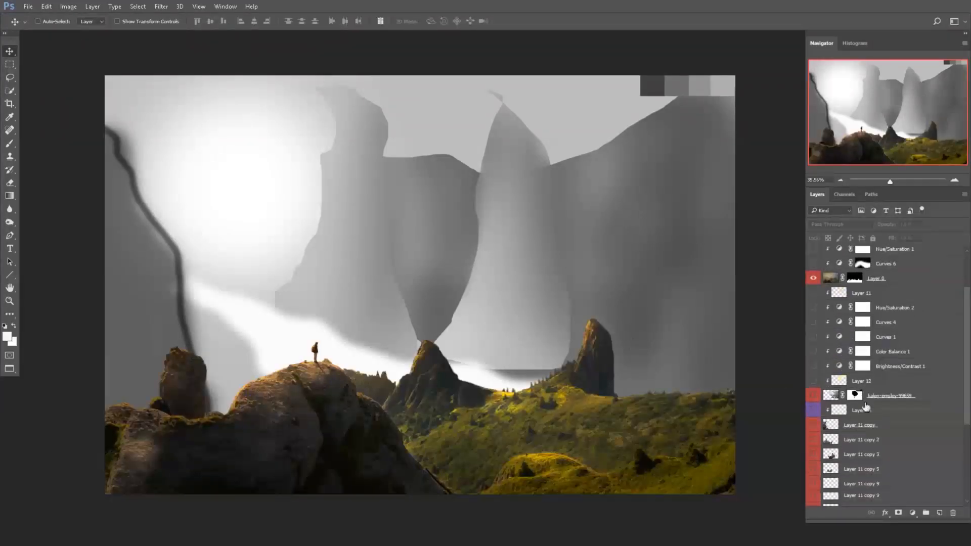
left_click(814, 488)
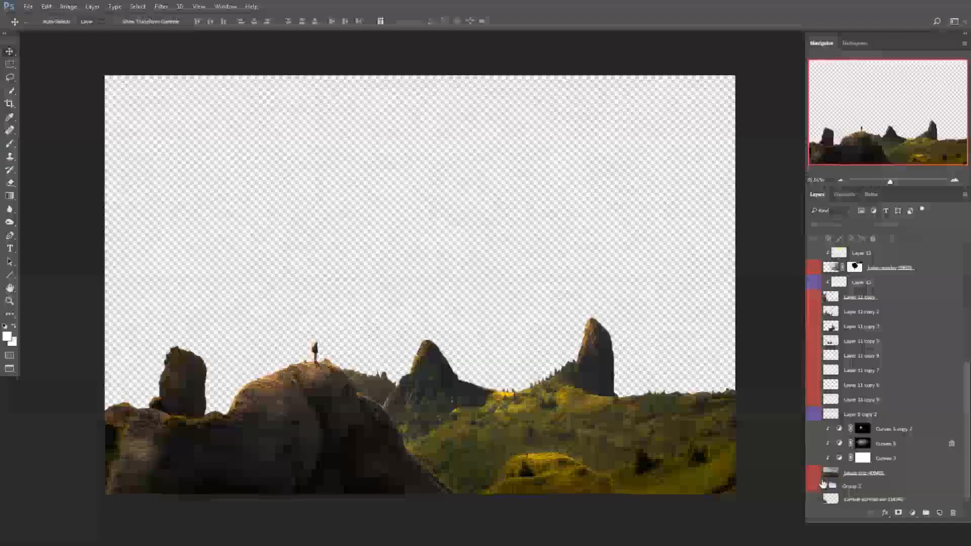
Disable Layer 0's mask to view the whole original photo and re-enable it
scroll(854, 460, "up", 3)
left_click(860, 326, "shift")
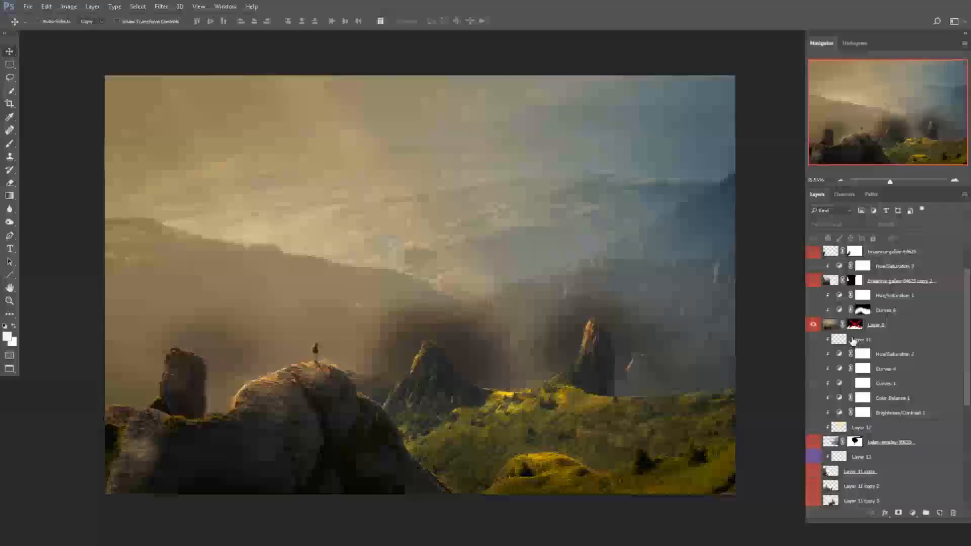
left_click(854, 327, "shift")
scroll(837, 322, "down", 4)
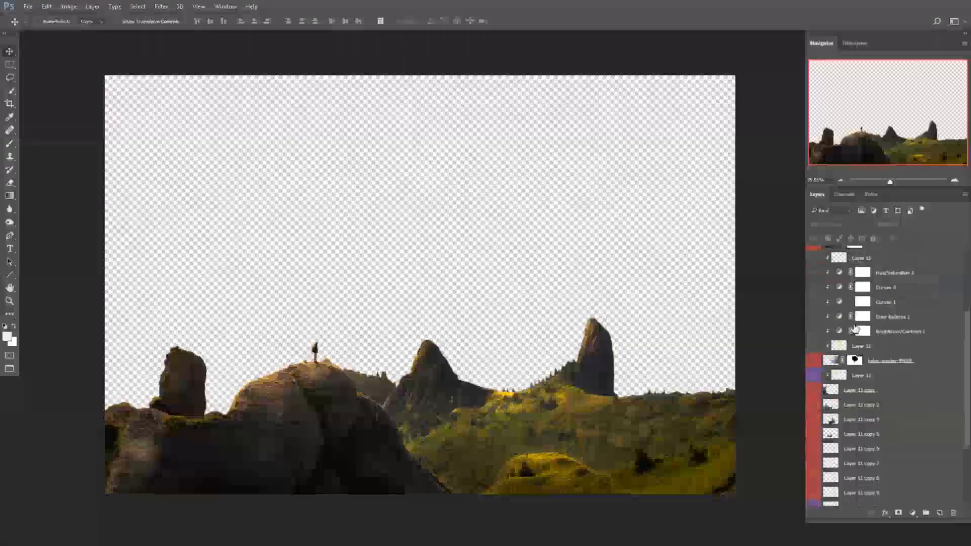
Show the masked snowy cliff photo layer above Layer 13, and switch its mask off and back on
left_click(812, 268)
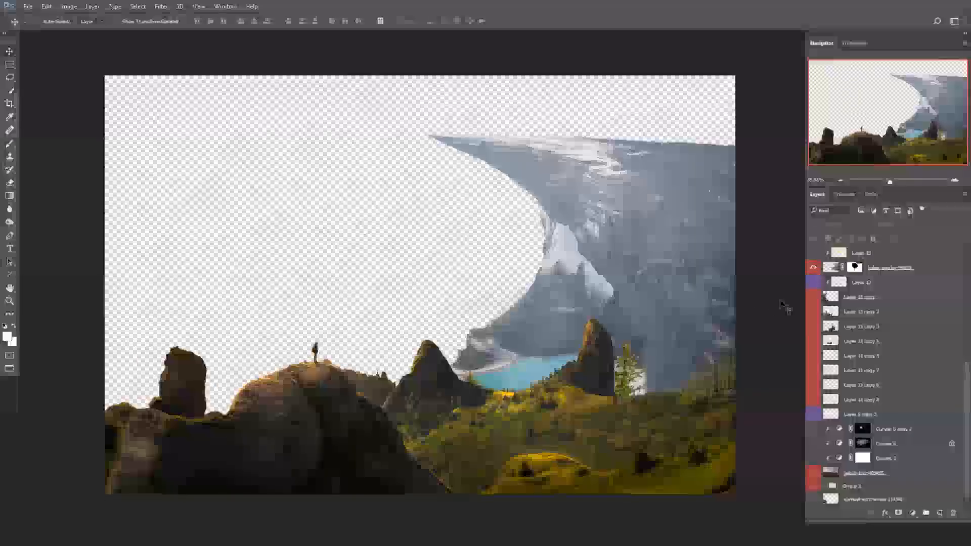
left_click(854, 267, "shift")
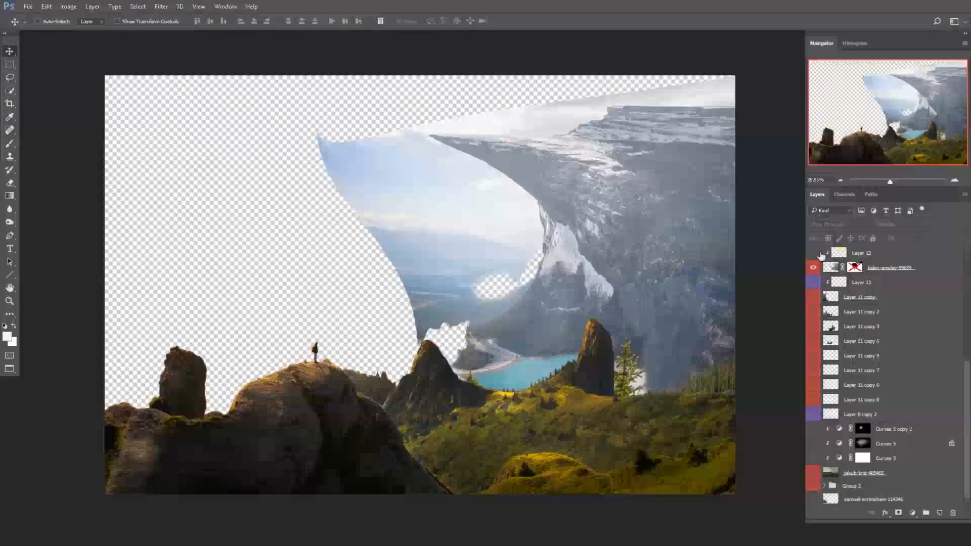
left_click(855, 268, "shift")
Show the valley and sky background photo and the two rocky cliff photo layers above Layer 0
left_click(813, 473)
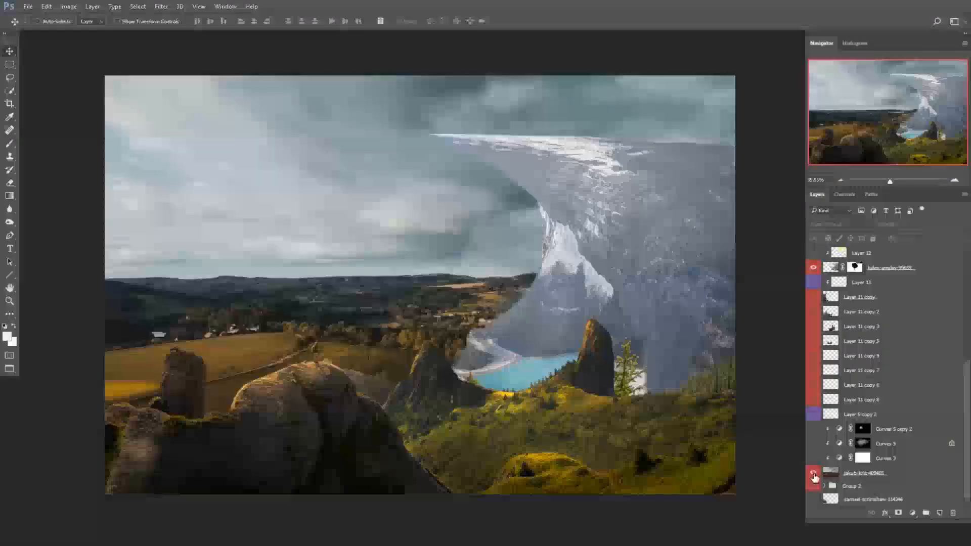
scroll(837, 465, "up", 2)
scroll(837, 465, "up", 3)
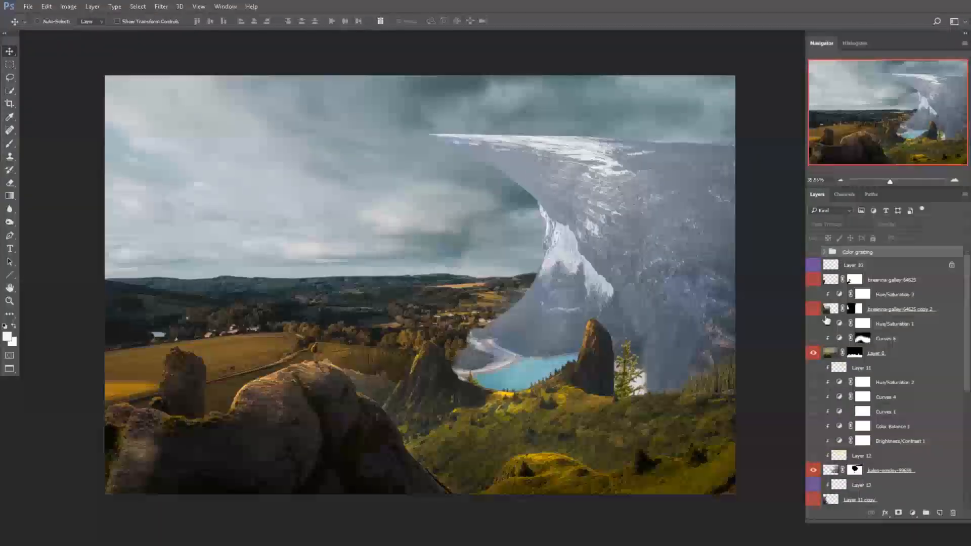
left_click(813, 280)
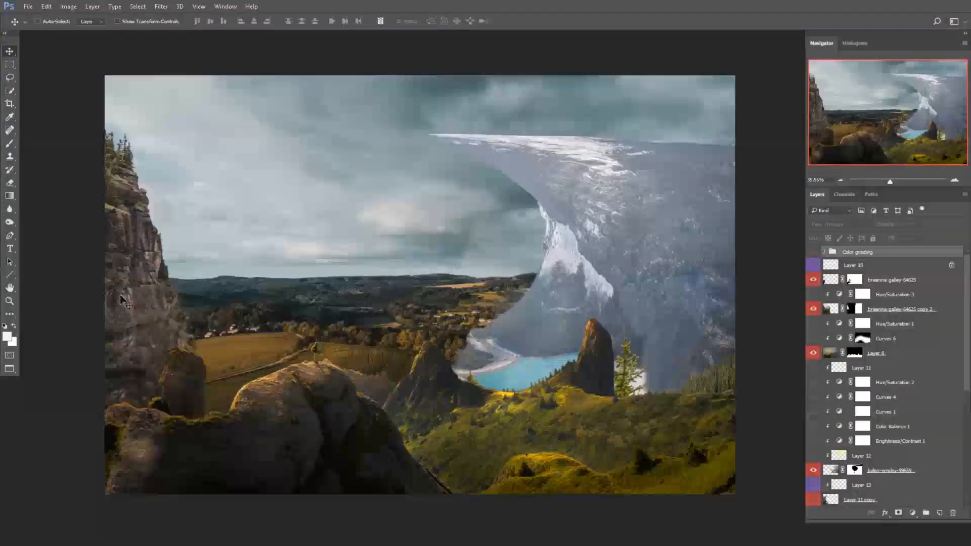
Show all the Layer 11 copy horn layers, plus Layer 8 copy 2 and the Curves adjustments beneath it
scroll(808, 379, "down", 5)
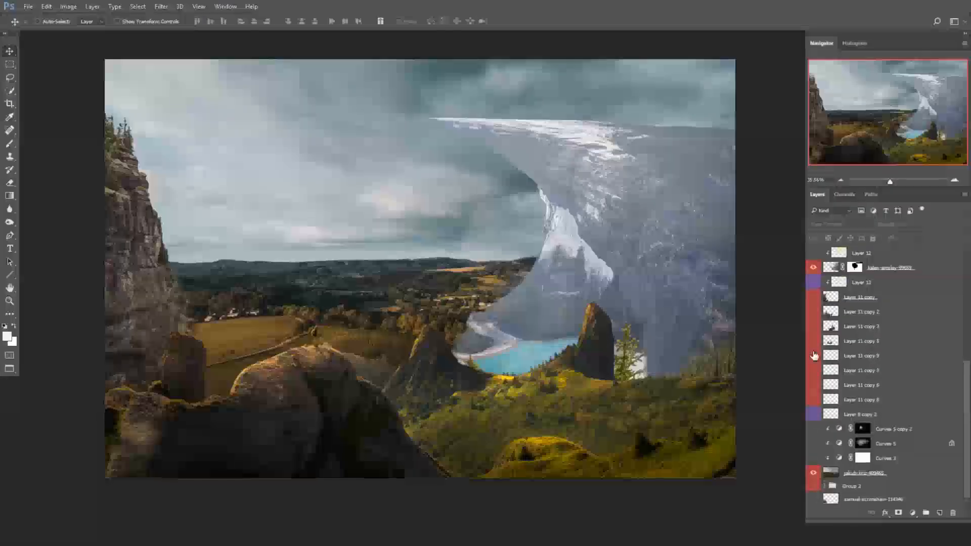
left_click_drag(816, 403, 814, 297)
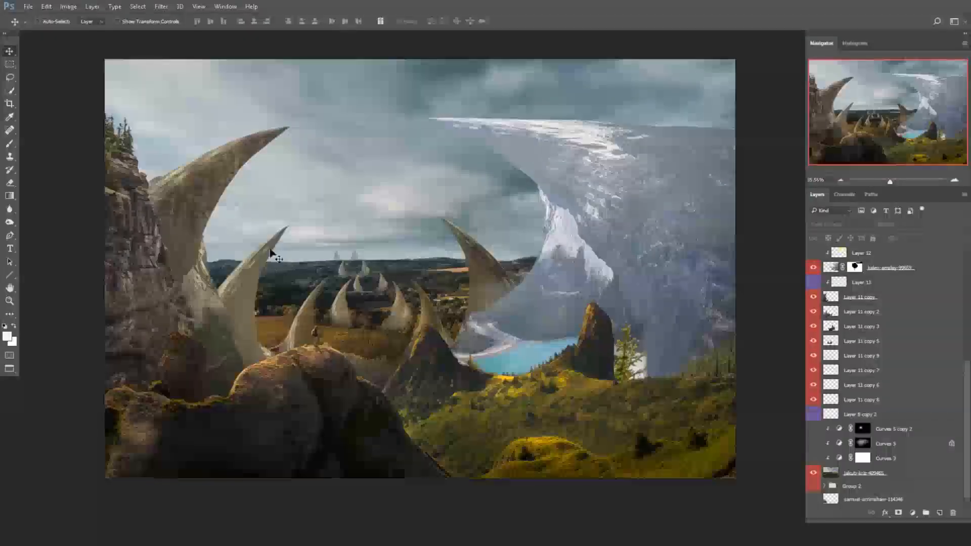
left_click(813, 414)
scroll(847, 411, "up", 3)
scroll(847, 411, "up", 3)
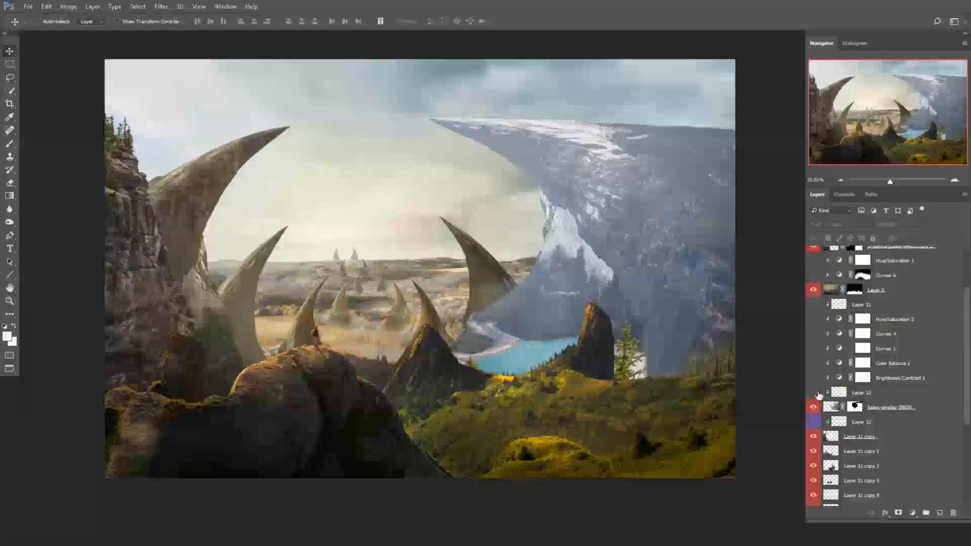
Show the clipped adjustments from Layer 12 up to Hue/Saturation 3, plus Layer 10 and the Color grading group
left_click_drag(814, 393, 815, 307)
scroll(832, 343, "up", 3)
left_click_drag(812, 341, 813, 294)
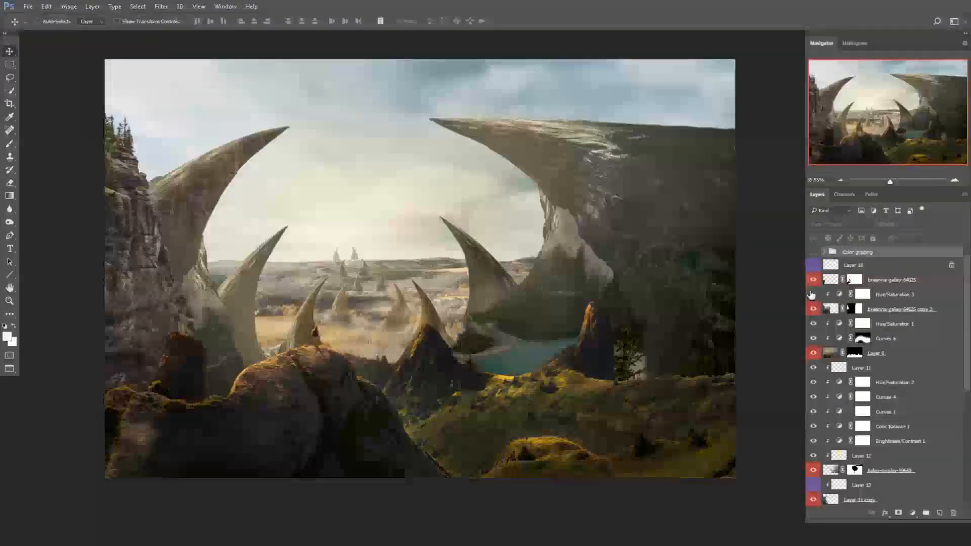
left_click(813, 265)
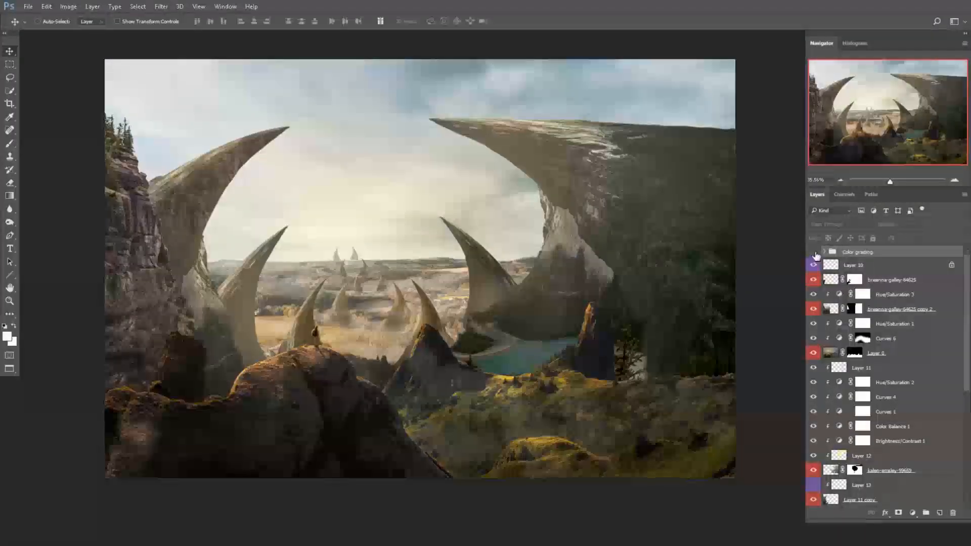
left_click(813, 252)
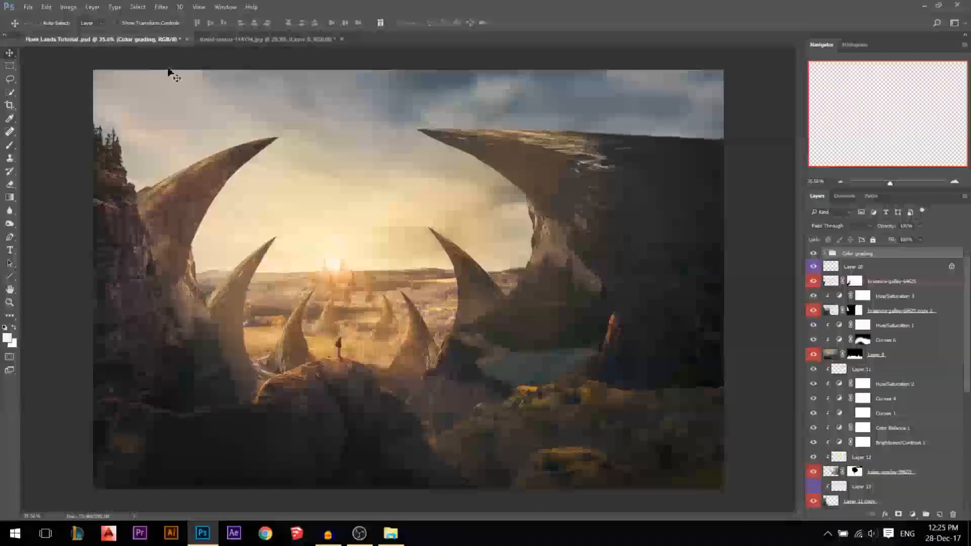
Close the Horn Lands Tutorial.psd document
right_click(152, 40)
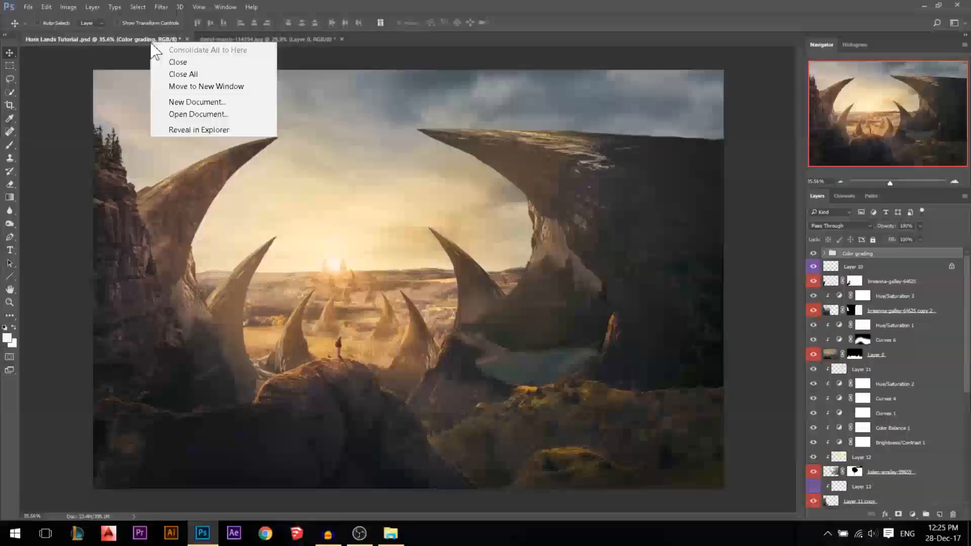
left_click(172, 65)
left_click(513, 199)
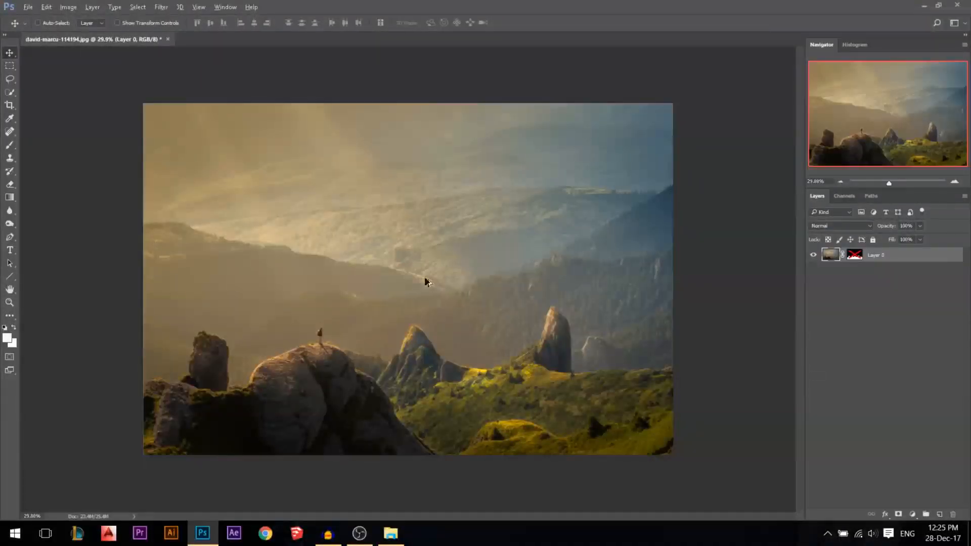
Select the hazy background above the foreground with Quick Selection, subtracting the standing rock beside the large boulder
scroll(428, 282, "down", 2)
scroll(262, 288, "up", 10)
scroll(175, 370, "down", 3)
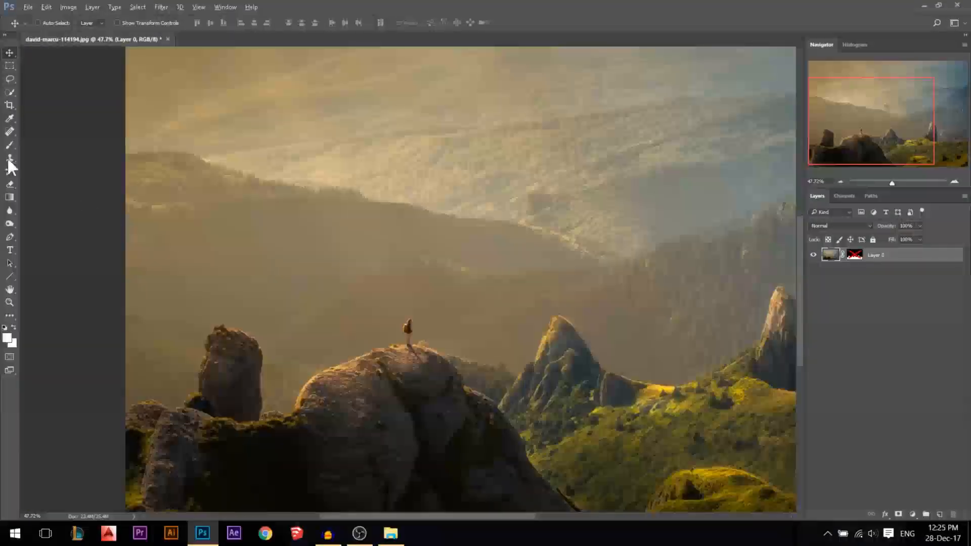
left_click(11, 93)
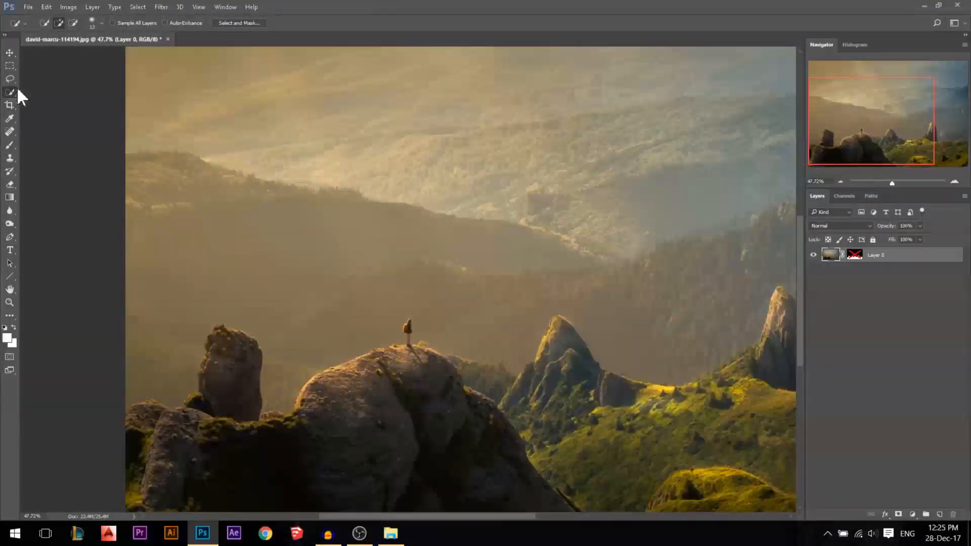
scroll(279, 155, "down", 1)
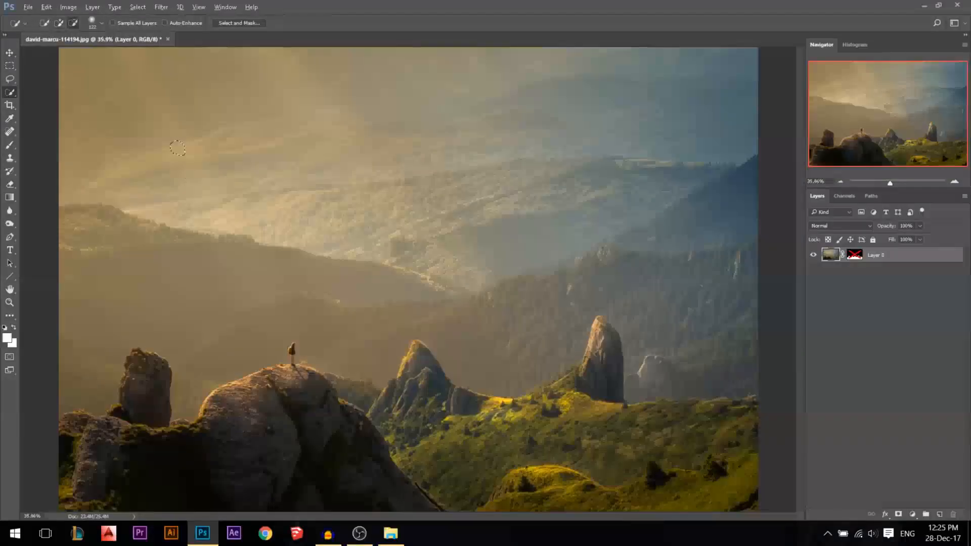
scroll(177, 148, "down", 1)
left_click(218, 171)
mouse_move(197, 148)
left_mouse_down()
mouse_move(593, 192)
mouse_move(611, 203)
mouse_move(606, 266)
mouse_move(617, 311)
mouse_move(502, 299)
mouse_move(340, 305)
left_mouse_up()
scroll(244, 303, "up", 2)
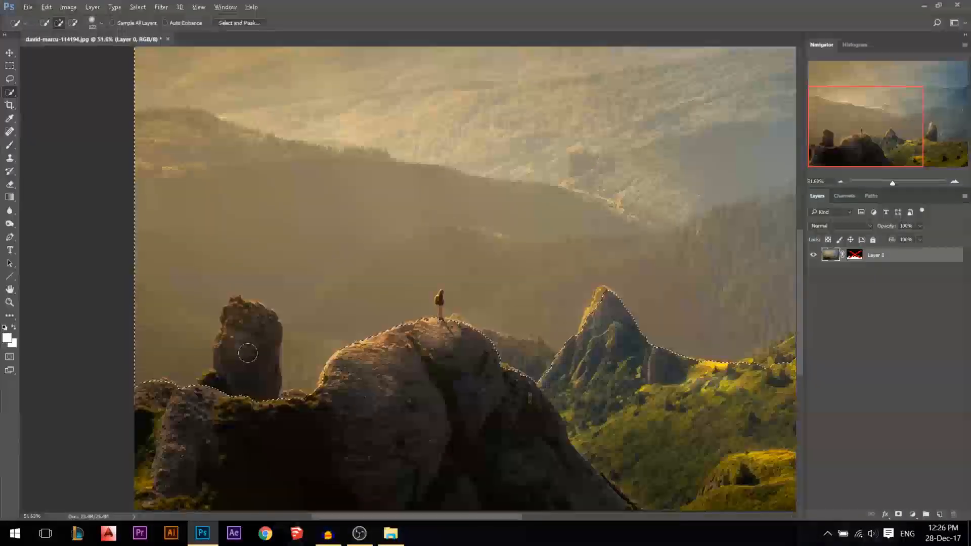
left_click_drag(244, 329, 230, 396, "alt")
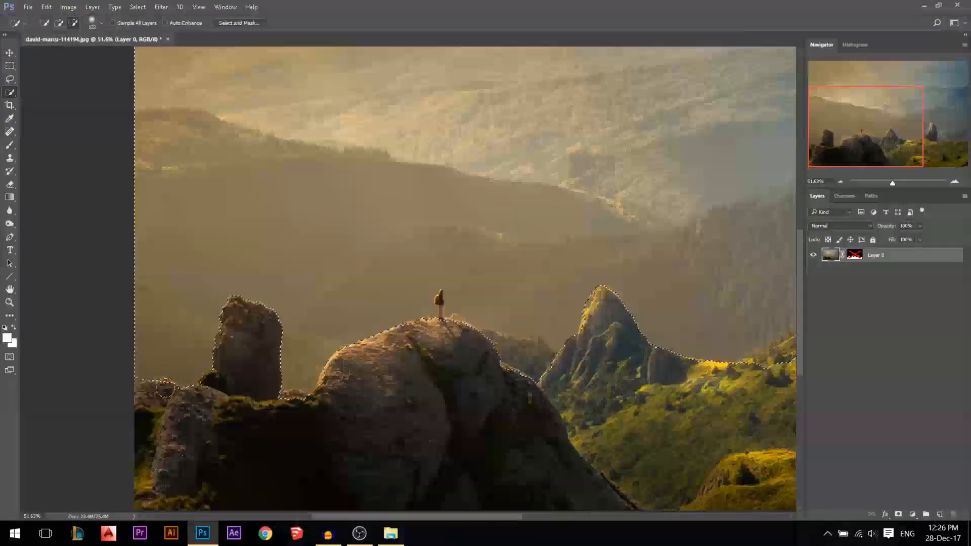
Subtract the boulder's crest and the standing figure's legs from the background selection with the Lasso tool
left_click(7, 78)
scroll(437, 287, "up", 5)
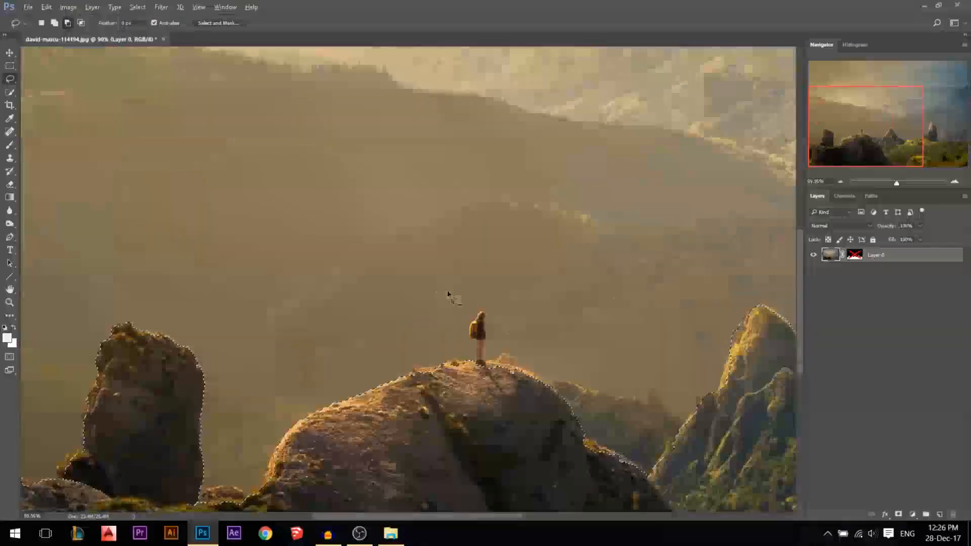
scroll(481, 360, "up", 2)
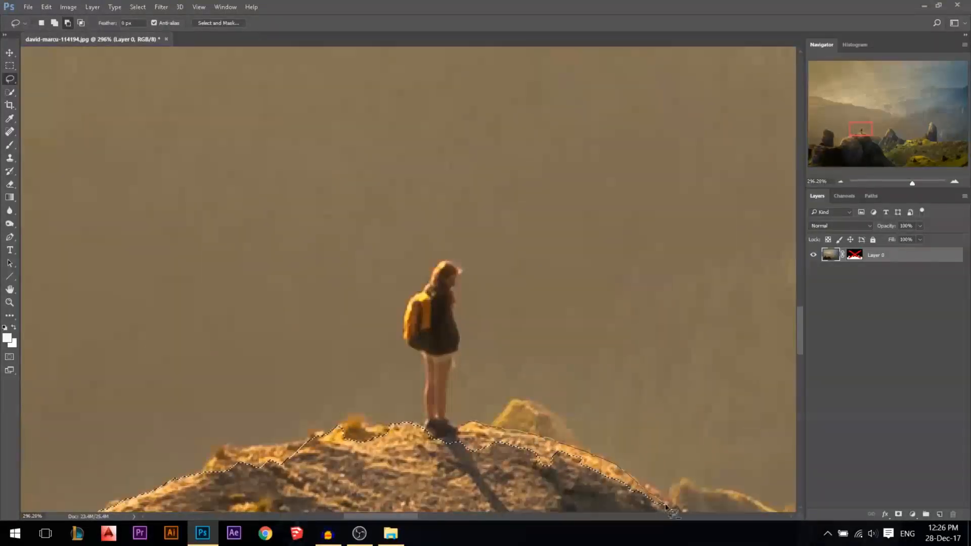
mouse_move(666, 507)
left_mouse_down()
mouse_move(335, 484)
mouse_move(225, 490)
mouse_move(202, 476)
left_mouse_up()
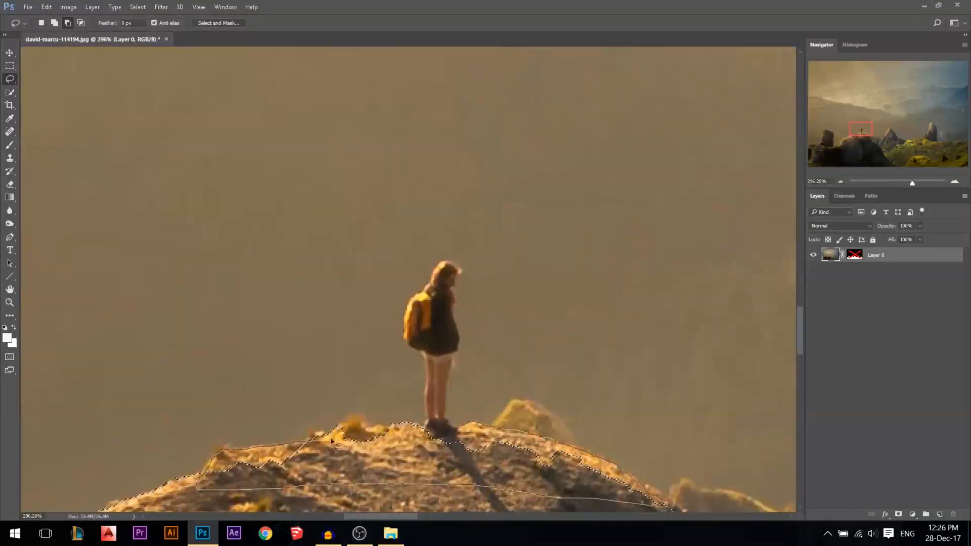
left_click_drag(404, 431, 412, 435)
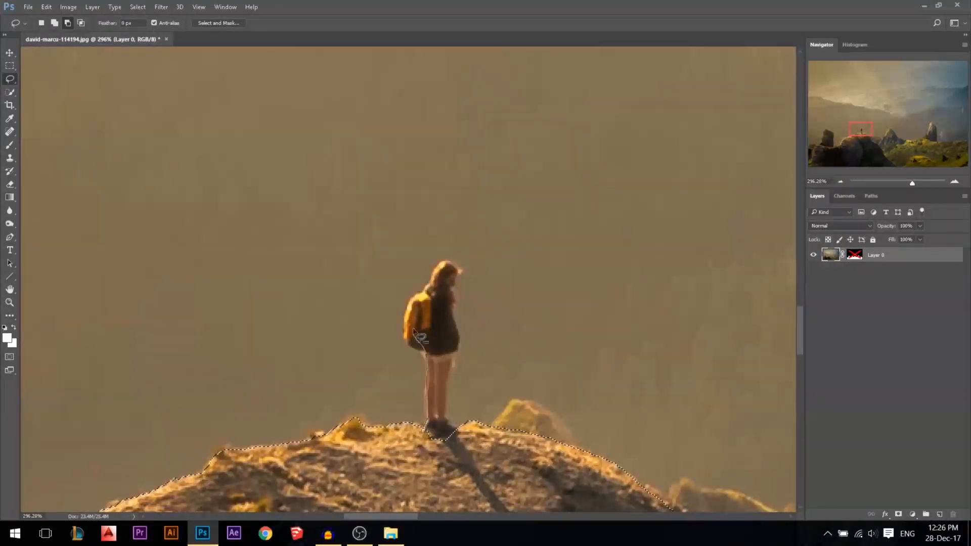
scroll(351, 308, "down", 6)
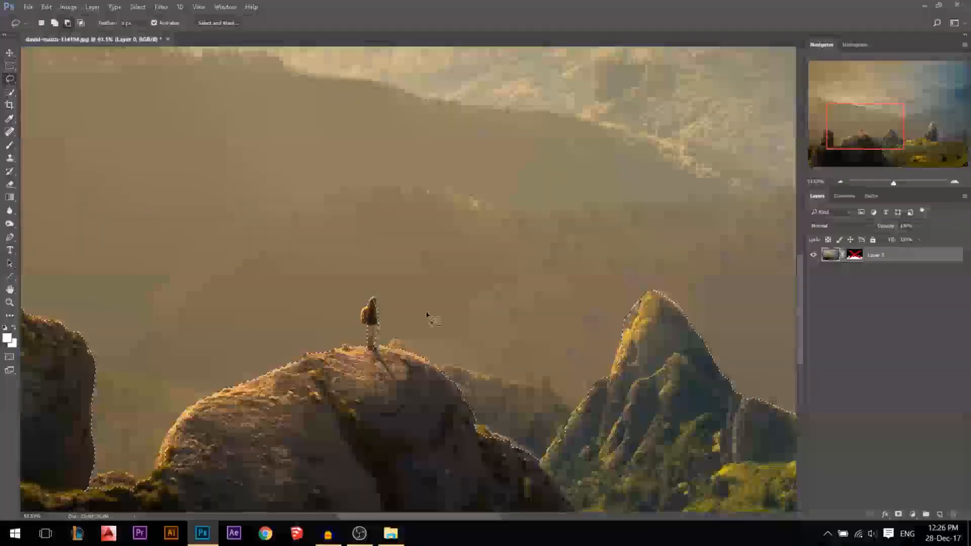
scroll(426, 315, "down", 3)
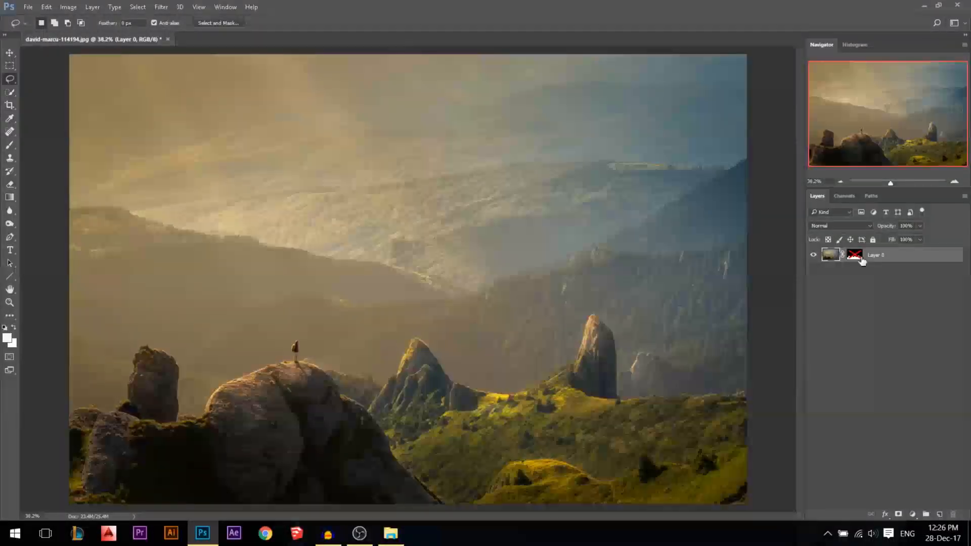
Enable and invert Layer 0's mask, and compare the photo with the mask off and on
left_click(862, 259, "shift")
key("ctrl+i")
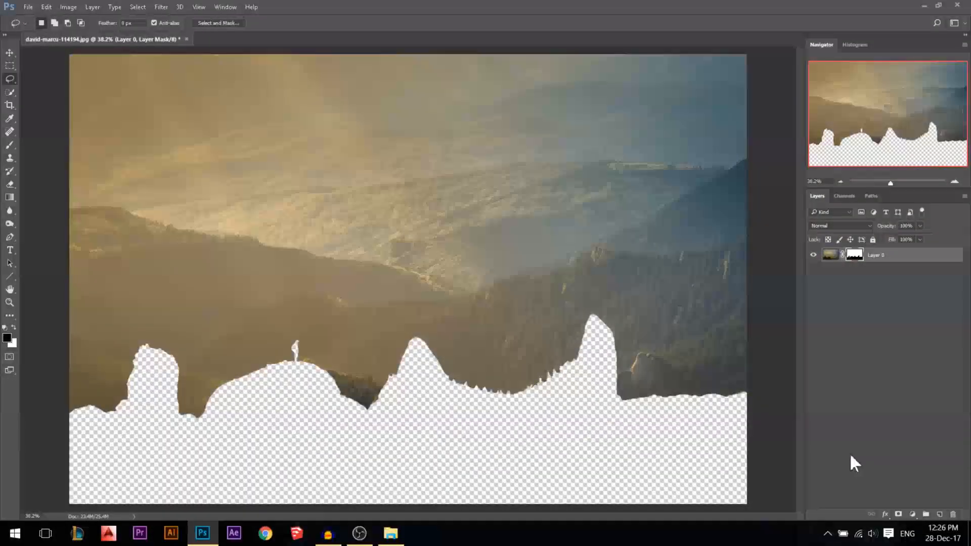
left_click(854, 255, "shift")
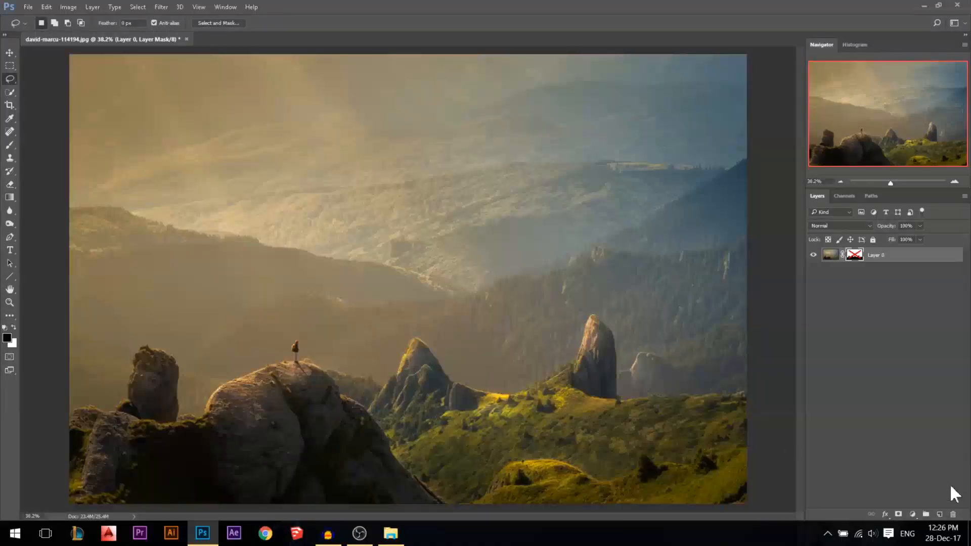
left_click(855, 256, "shift")
scroll(393, 284, "down", 1)
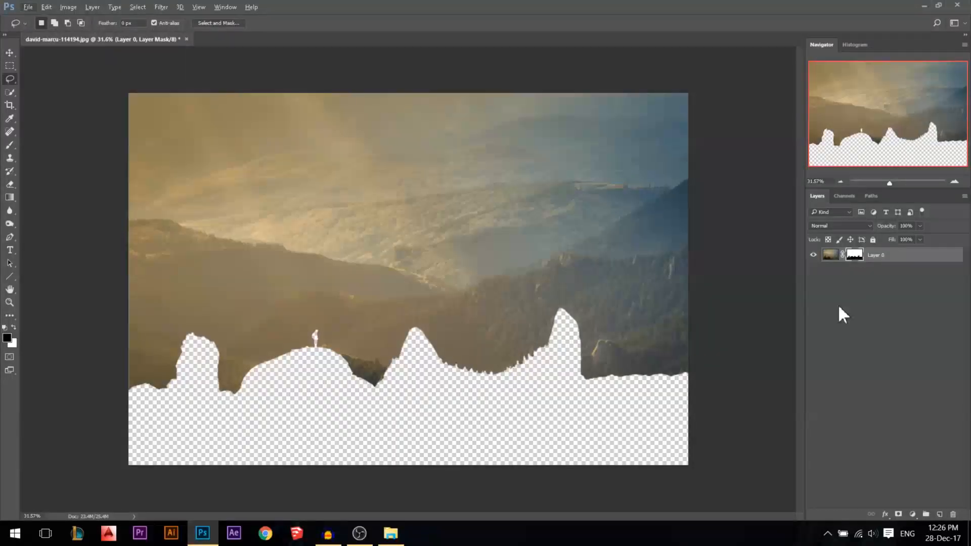
Invert Layer 0's mask to keep only the rocky foreground
key("ctrl+i")
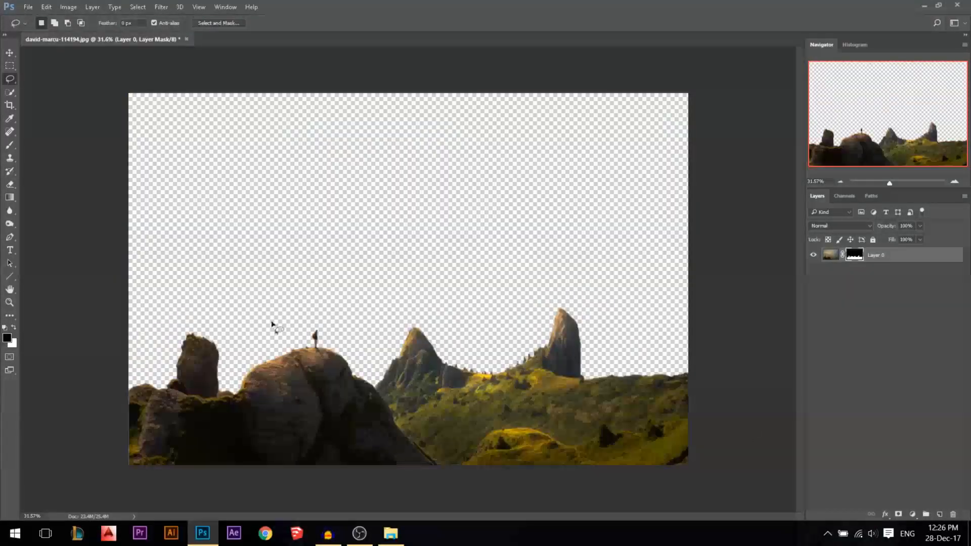
Place the river-valley photo in the document, move it against the canvas's left edge, and stack it beneath Layer 0
left_click(15, 55)
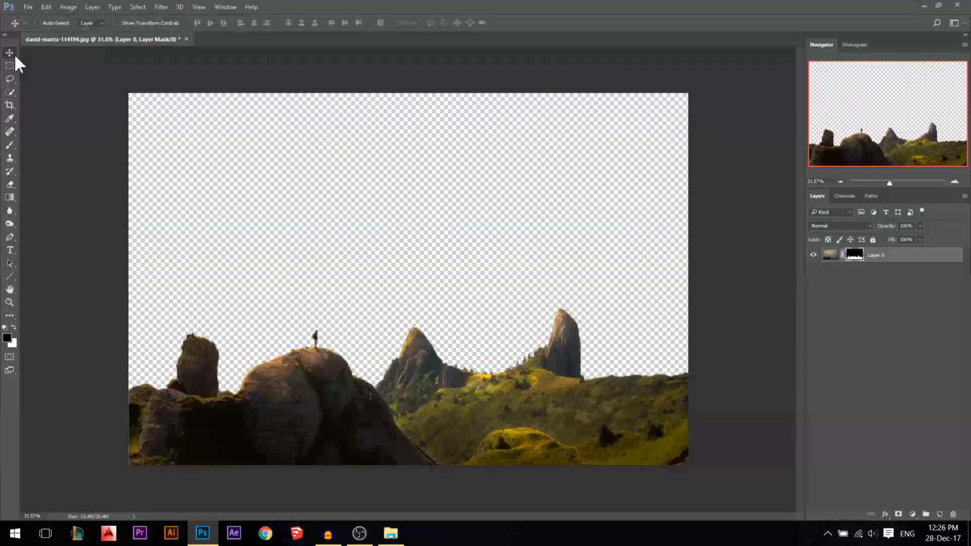
left_click(389, 532)
left_click_drag(354, 155, 248, 261)
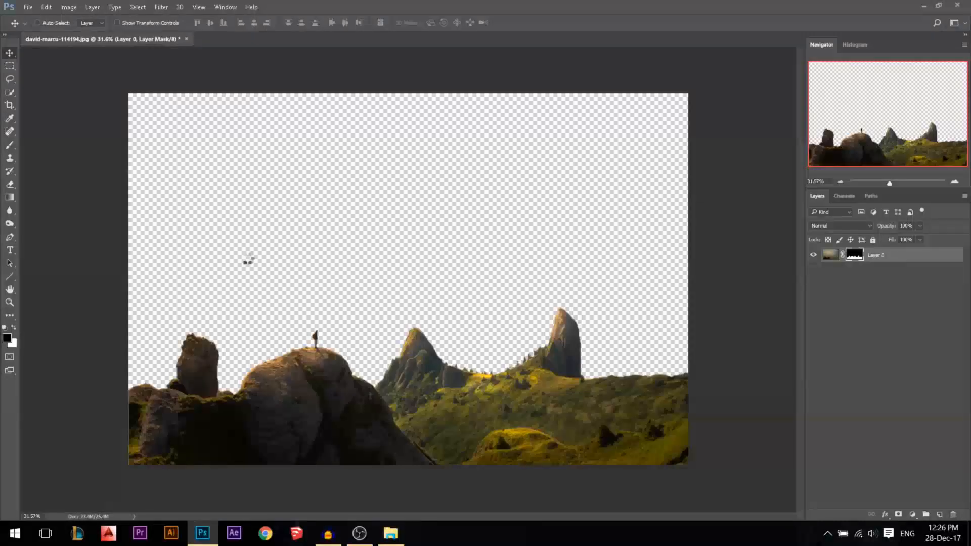
key("Return")
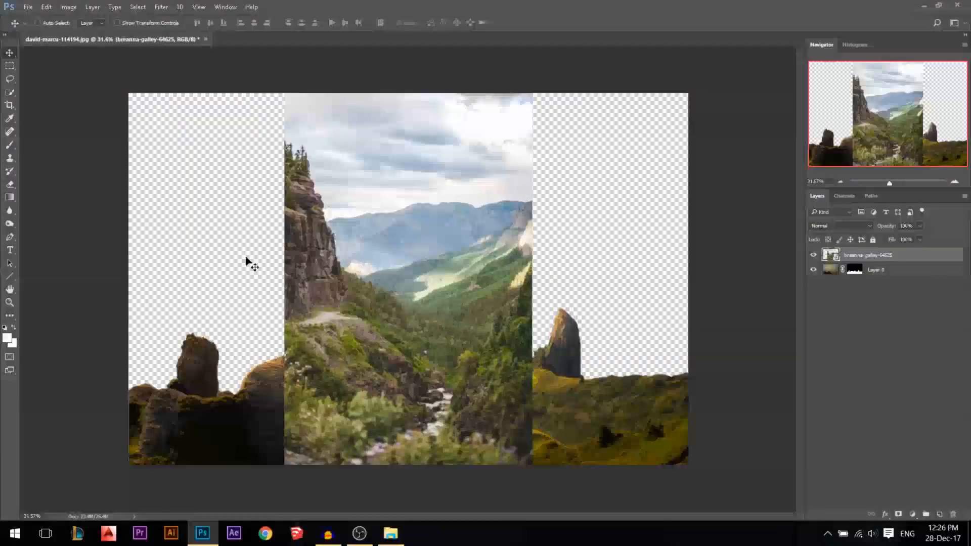
left_click_drag(380, 247, 226, 248)
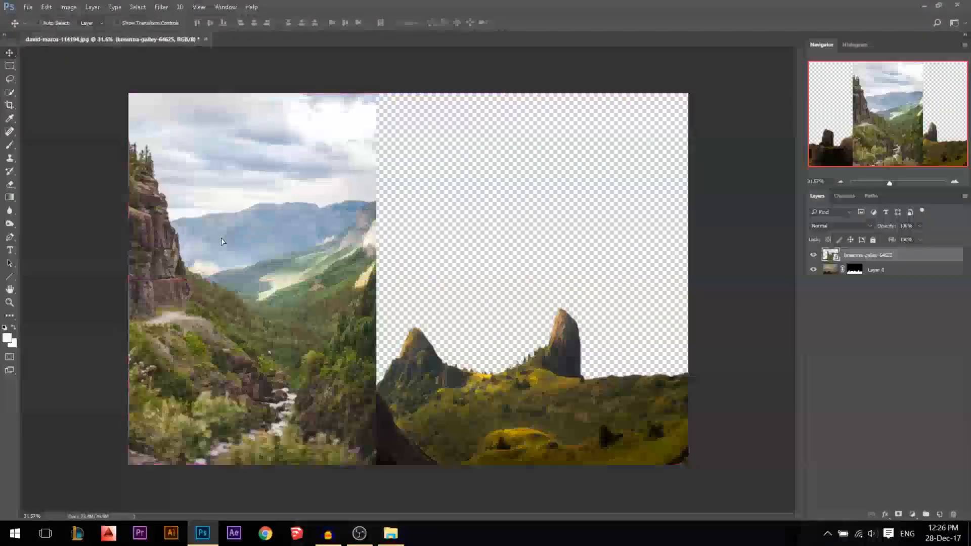
left_click_drag(860, 255, 862, 277)
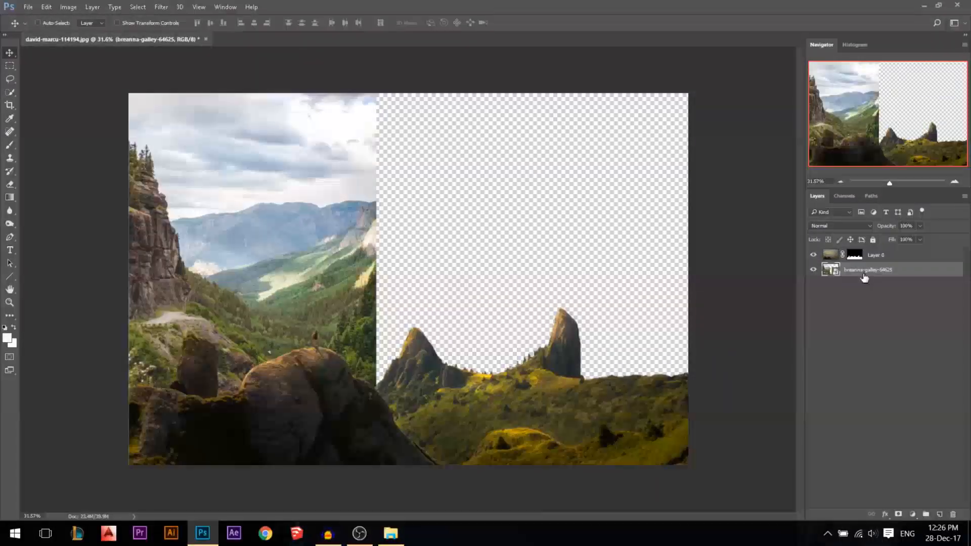
With Layer 0 hidden, mask the valley photo down to its tree-topped cliff using Quick Selection, and rasterize the layer
left_click(813, 255)
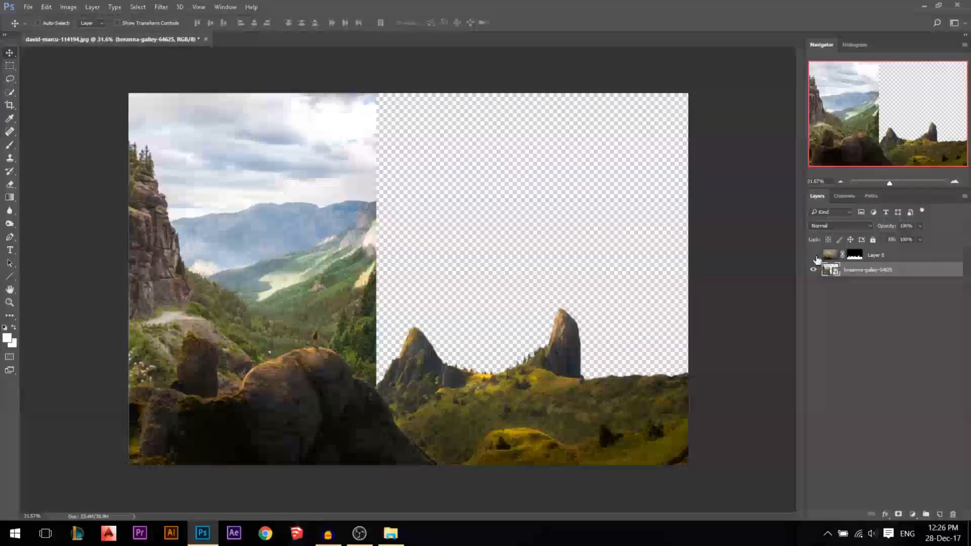
left_click(10, 93)
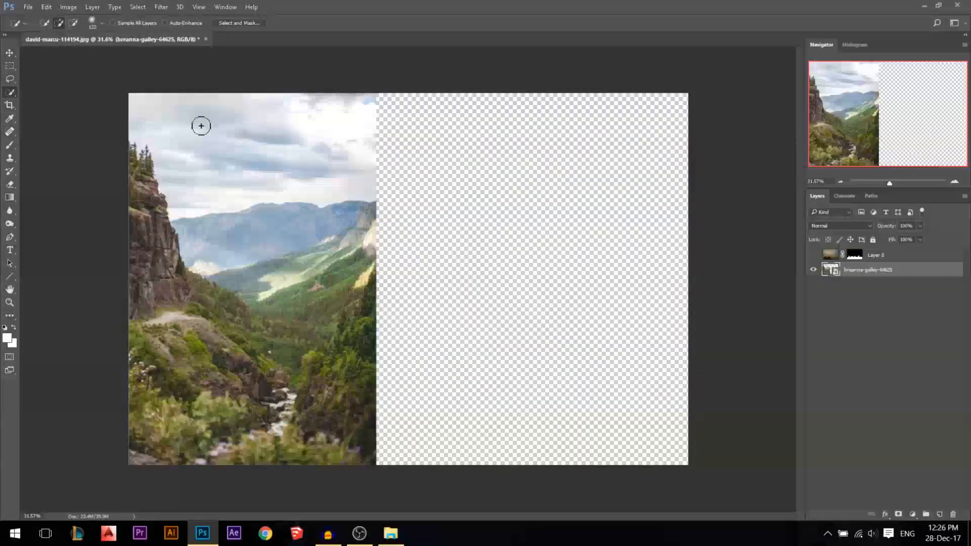
mouse_move(199, 123)
left_mouse_down()
mouse_move(300, 280)
mouse_move(282, 351)
mouse_move(342, 276)
mouse_move(347, 372)
mouse_move(276, 436)
mouse_move(131, 429)
mouse_move(165, 419)
mouse_move(158, 348)
left_mouse_up()
left_click(898, 515)
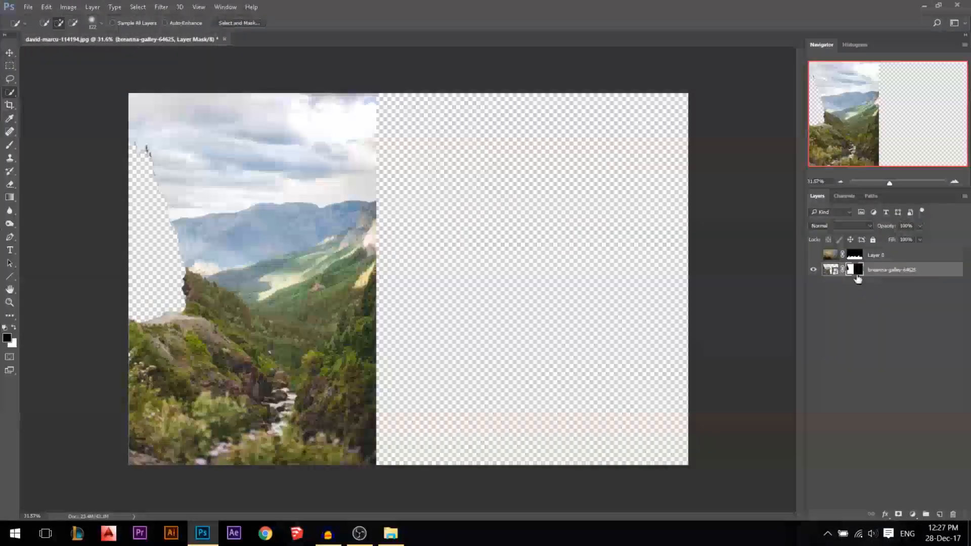
key("ctrl+i")
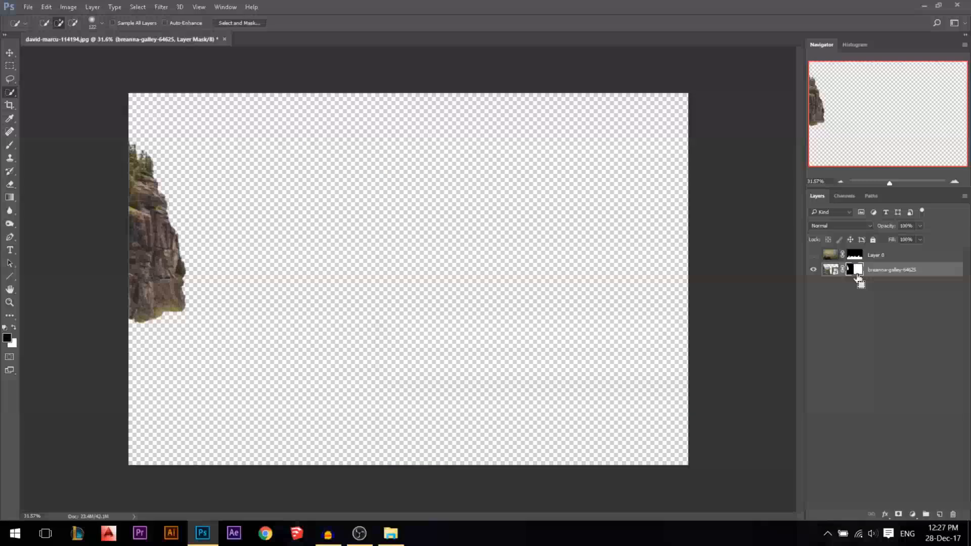
right_click(894, 268)
left_click(661, 287)
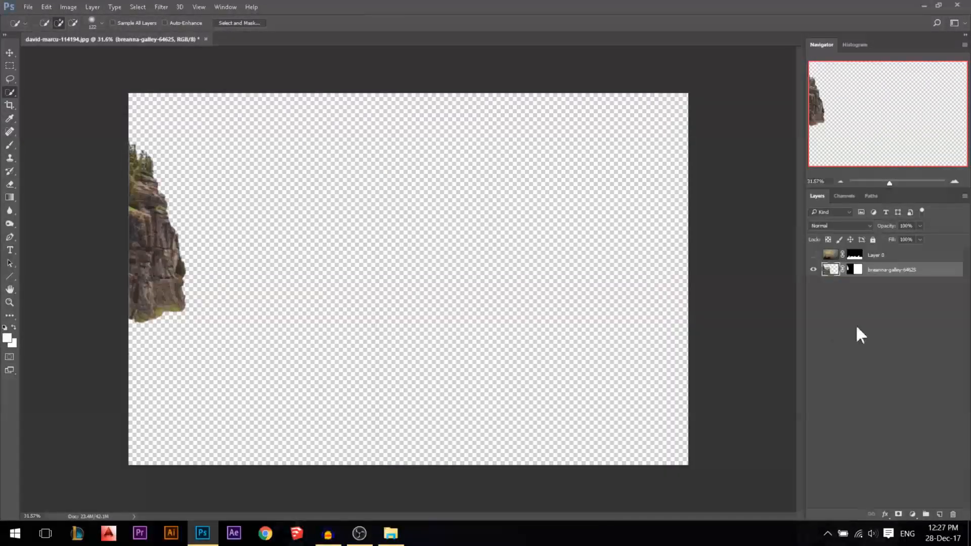
Add a black-filled layer beneath the cliff layer as a backdrop for checking the tree edges
scroll(149, 130, "up", 9)
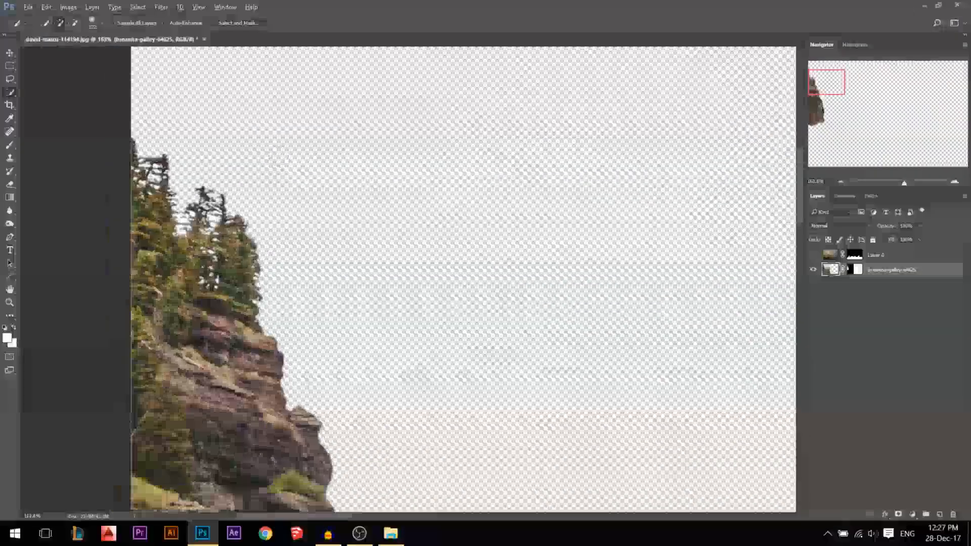
left_click(939, 514)
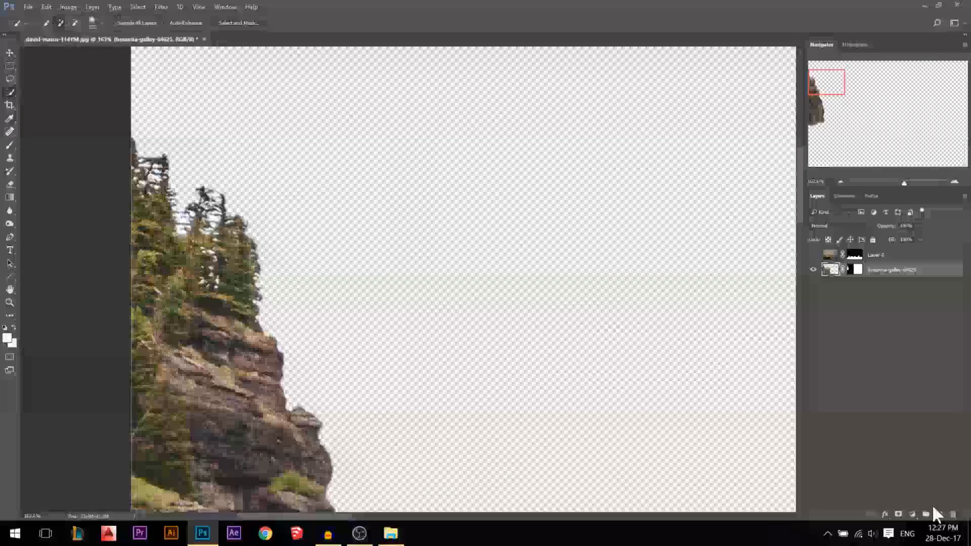
left_click_drag(848, 277, 826, 296)
key("d")
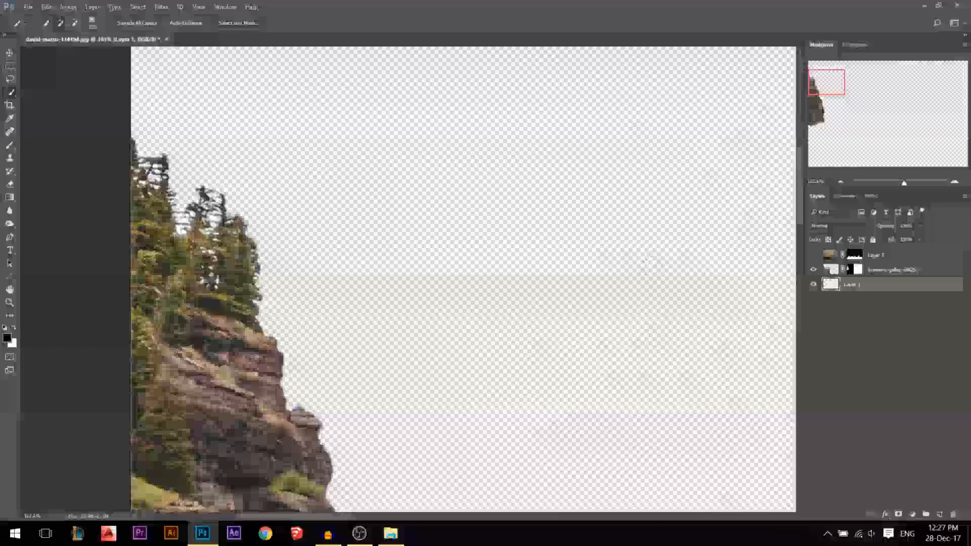
key("alt+BackSpace")
scroll(190, 225, "up", 3)
left_click(10, 52)
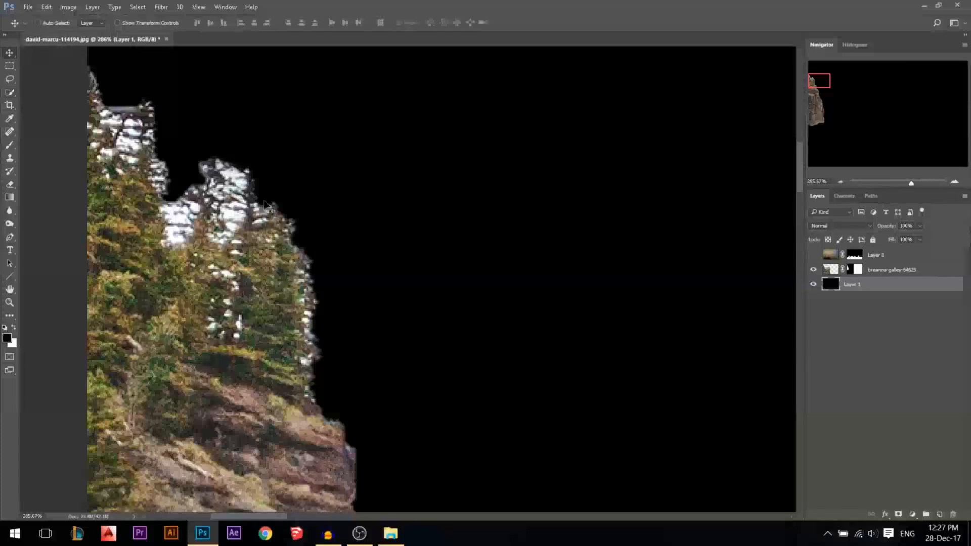
scroll(268, 228, "up", 2)
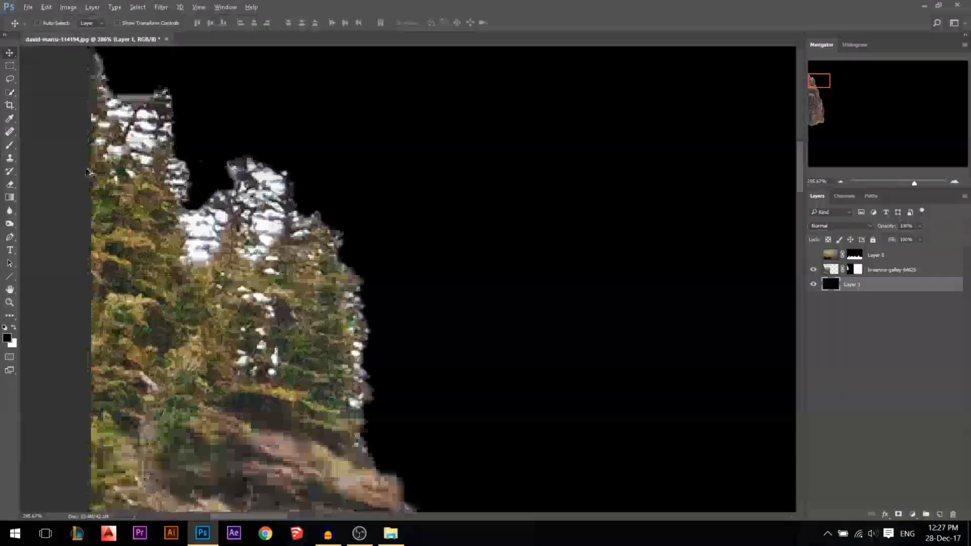
Select the white sky gaps between the cliff's trees with Color Range, sampling the white and raising the fuzziness
left_click(831, 270)
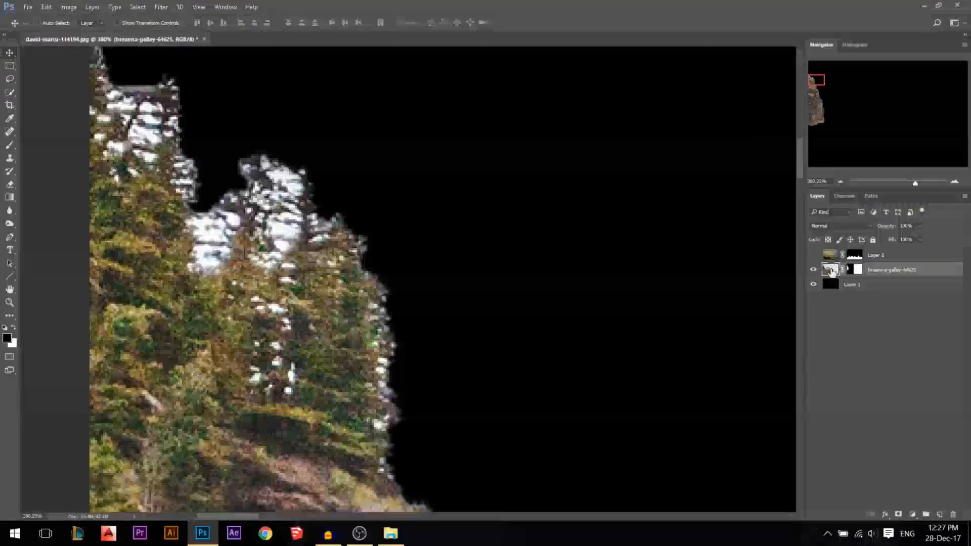
left_click(138, 7)
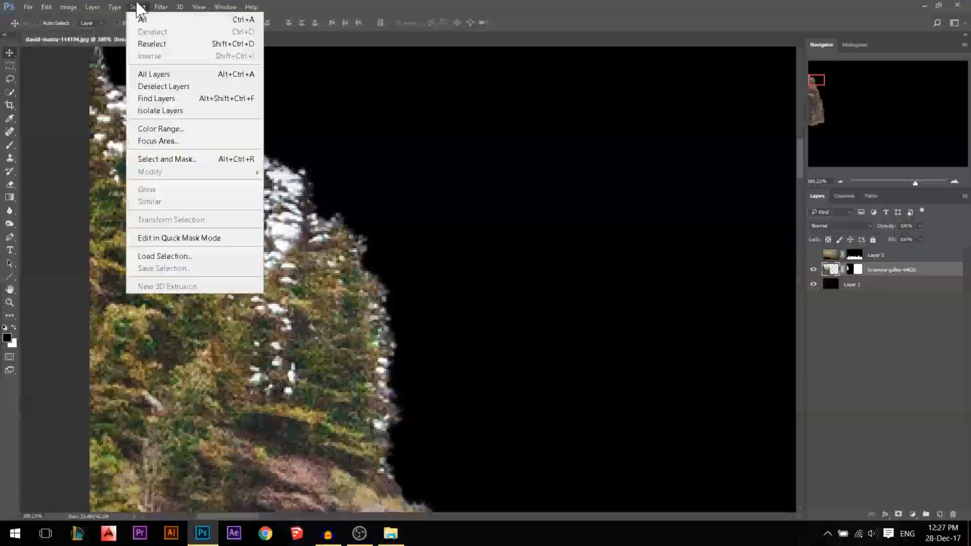
left_click(187, 130)
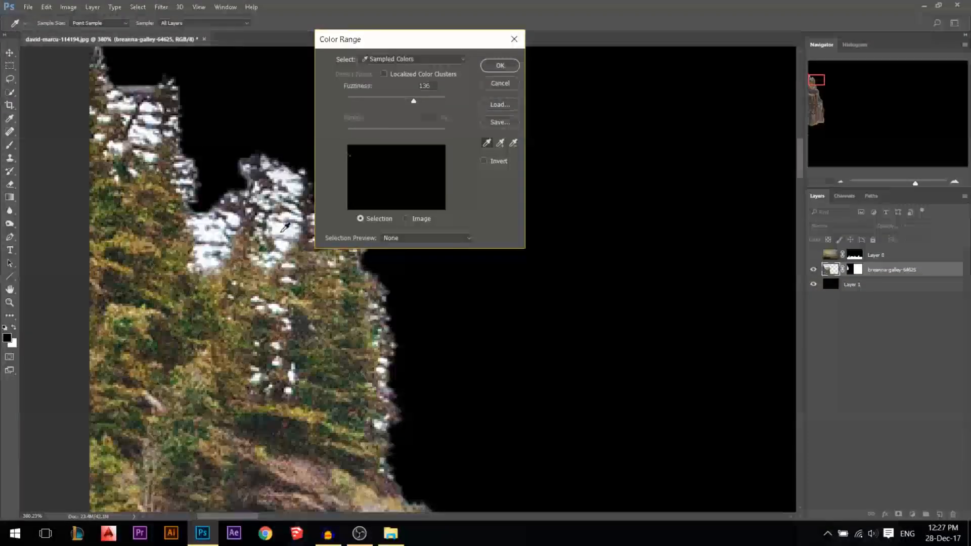
left_click(282, 227)
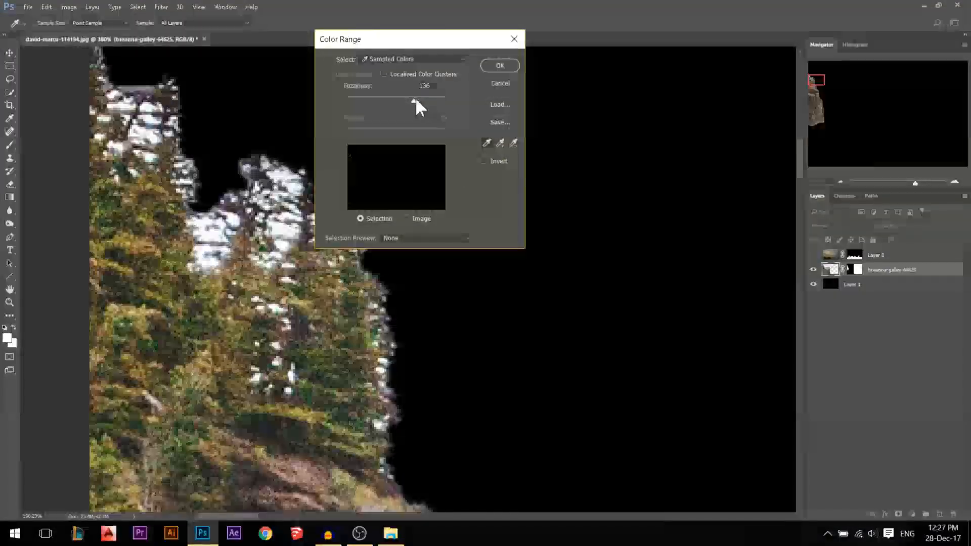
mouse_move(414, 97)
left_mouse_down()
mouse_move(454, 101)
mouse_move(365, 102)
mouse_move(450, 101)
mouse_move(428, 102)
left_mouse_up()
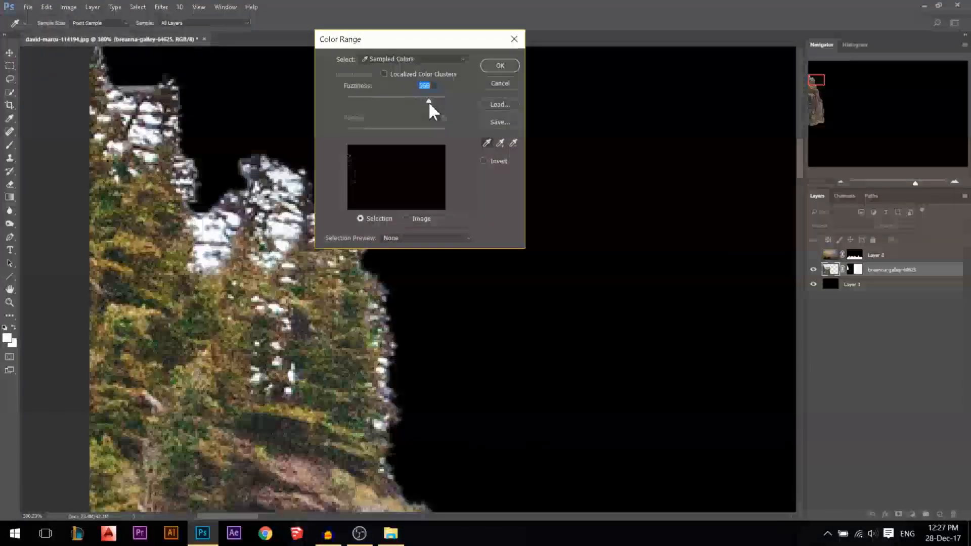
left_click(504, 66)
Paint black at 100% opacity on the cliff layer's mask over the selected sky gaps among the trees
scroll(295, 227, "down", 3)
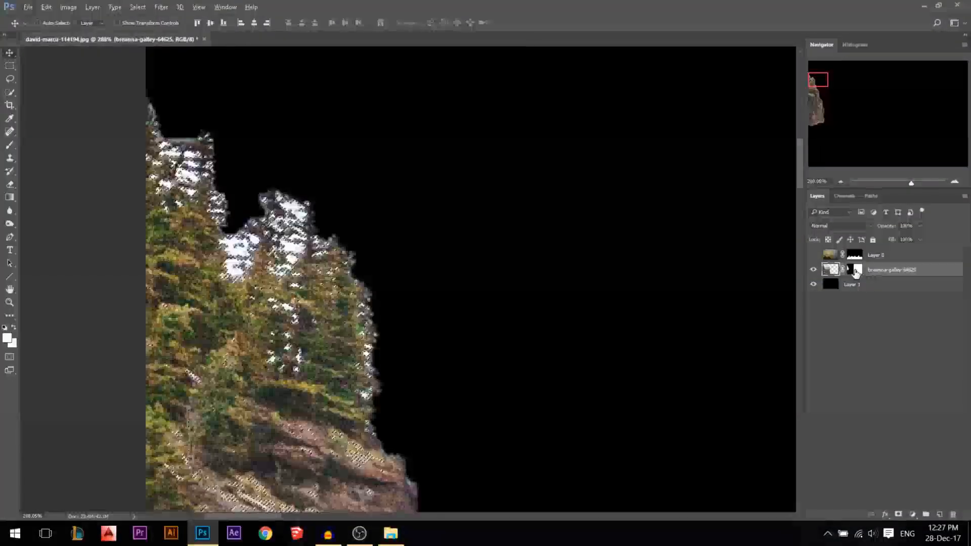
left_click(855, 270)
left_click(10, 146)
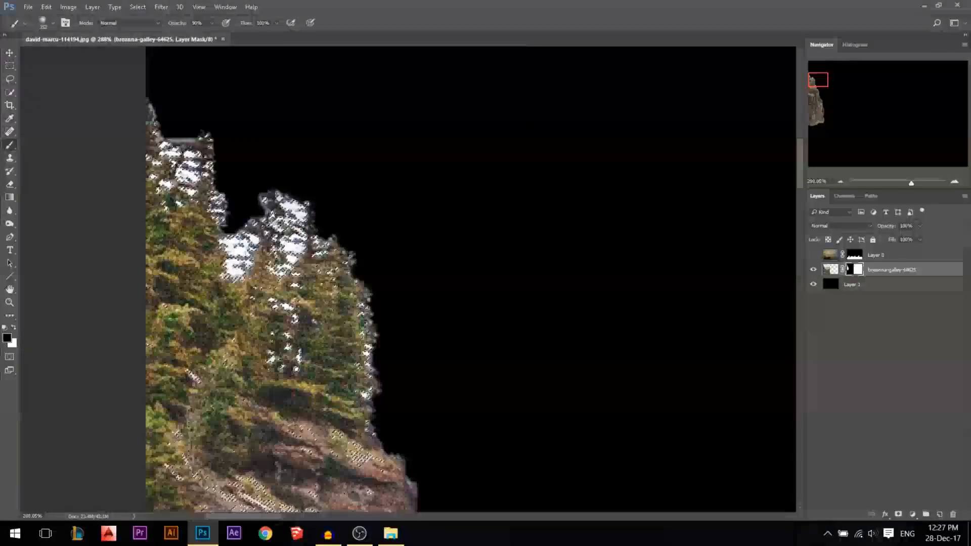
key("0")
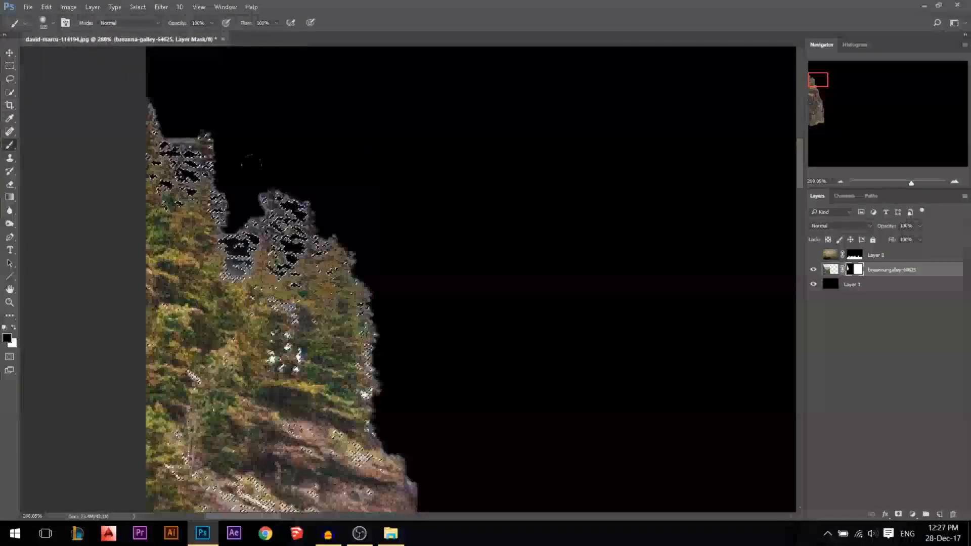
scroll(273, 154, "down", 5)
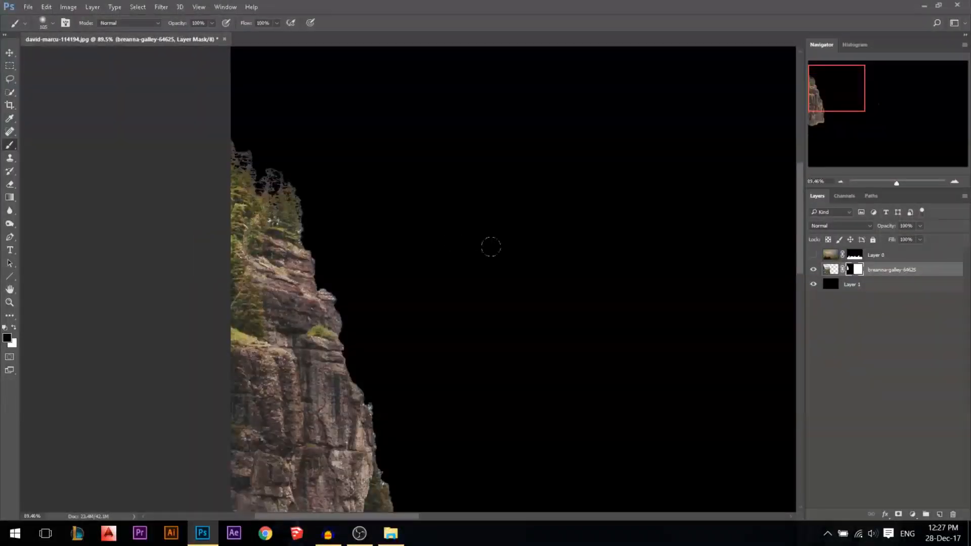
scroll(330, 212, "down", 1)
Check the cliff layer by hiding and reshowing it, then hide the black Layer 1 and show Layer 0
left_click(814, 270)
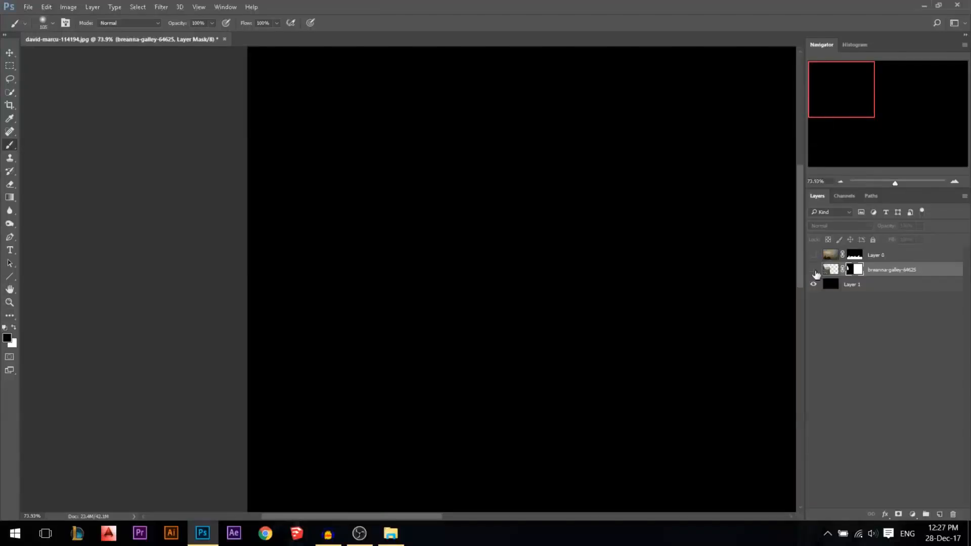
left_click(813, 270)
left_click(813, 285)
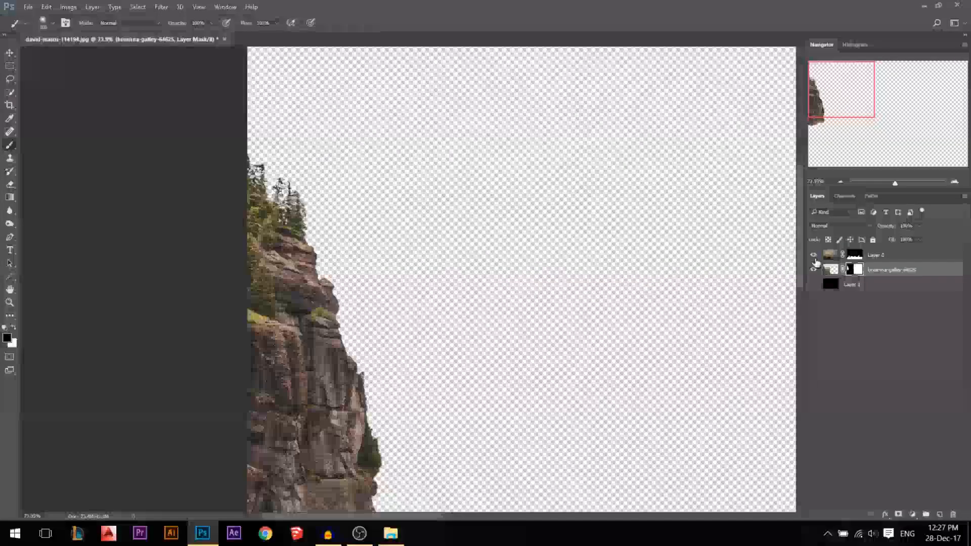
left_click(812, 254)
scroll(544, 223, "down", 3)
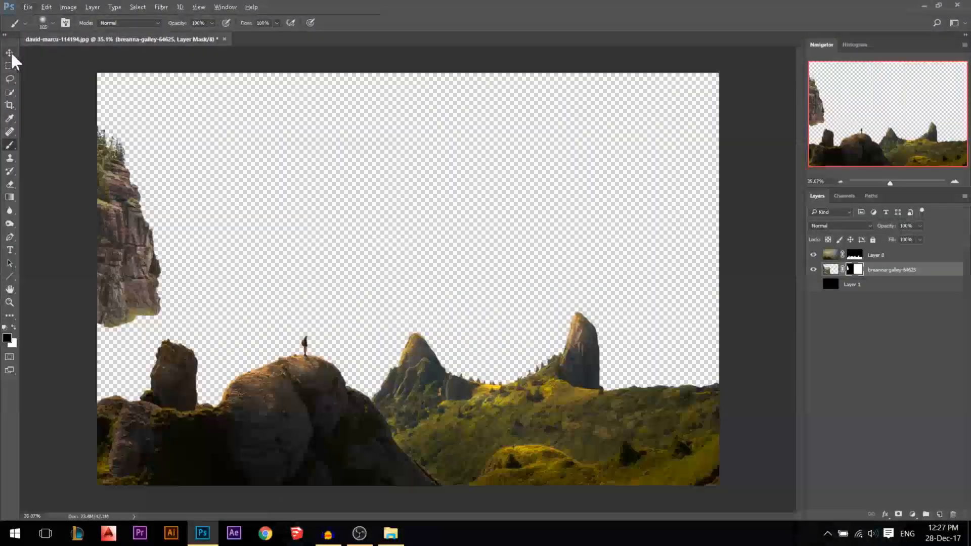
Duplicate the cliff layer with the Move tool, placing the copy lower along the left edge behind the foreground rocks
left_click(9, 53)
scroll(228, 206, "up", 2)
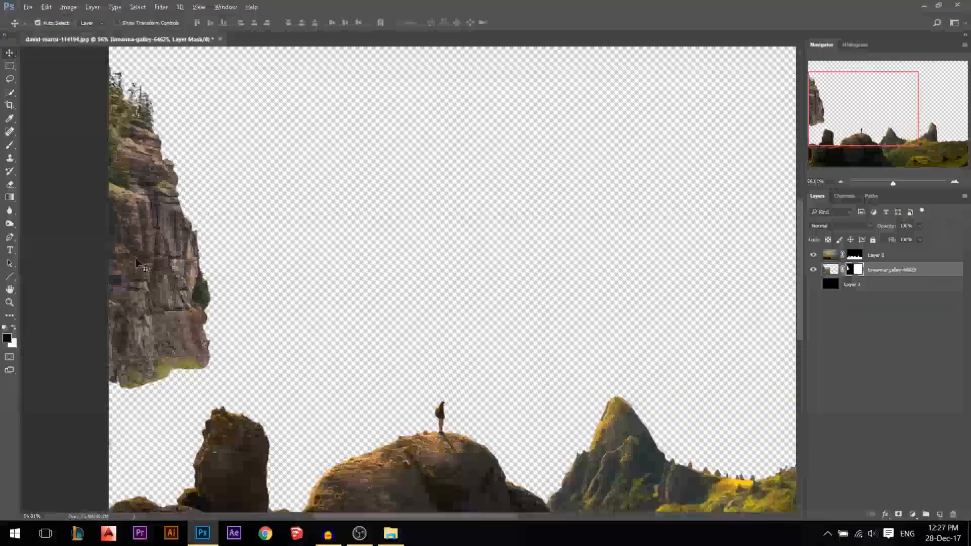
scroll(524, 262, "down", 2)
mouse_move(69, 232)
left_mouse_down()
mouse_move(149, 197)
mouse_move(66, 199)
mouse_move(68, 234)
left_mouse_up()
scroll(80, 337, "up", 5)
scroll(80, 337, "down", 1)
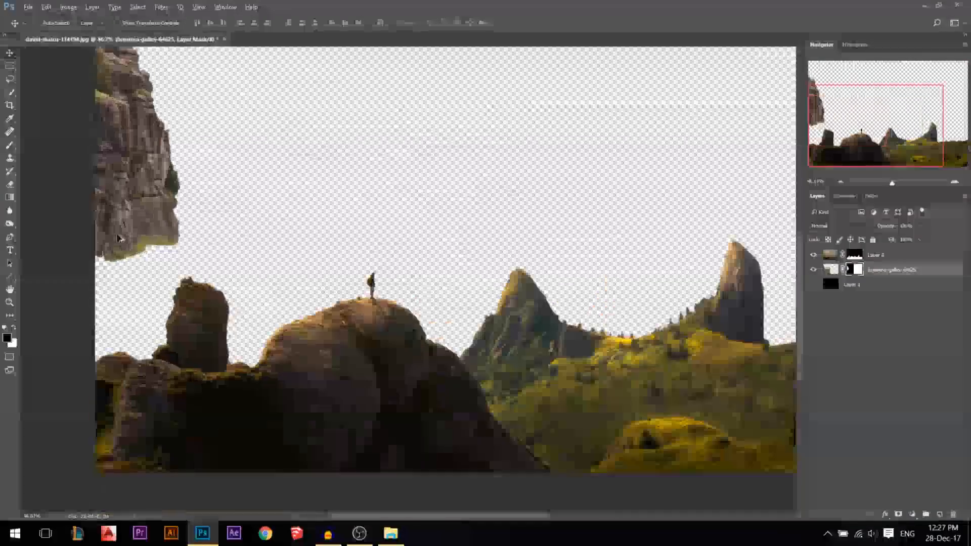
scroll(144, 346, "down", 2)
scroll(193, 286, "down", 2)
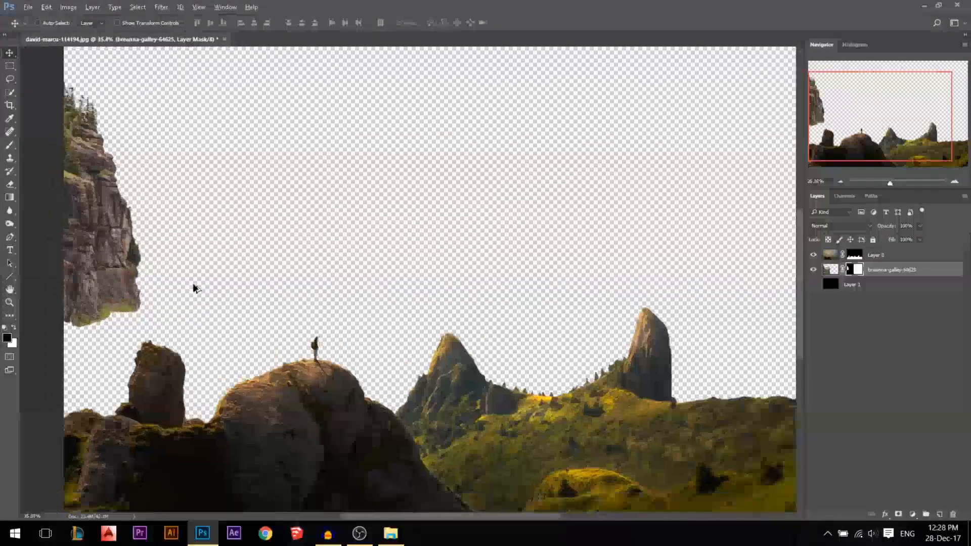
left_click_drag(128, 232, 150, 340)
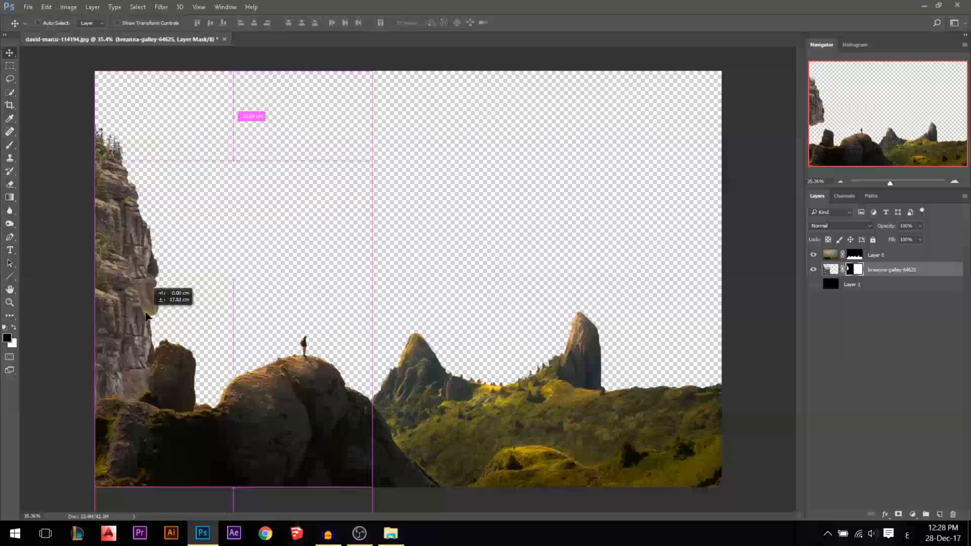
left_click_drag(146, 301, 147, 298)
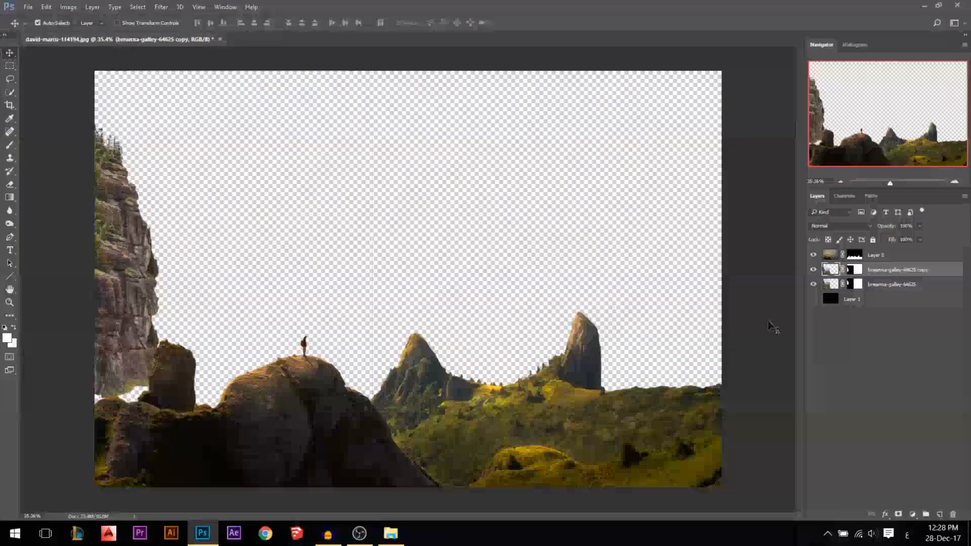
Flip the cliff copy vertically and move it up slightly to extend the original cliff downward
key("ctrl+t")
right_click(161, 264)
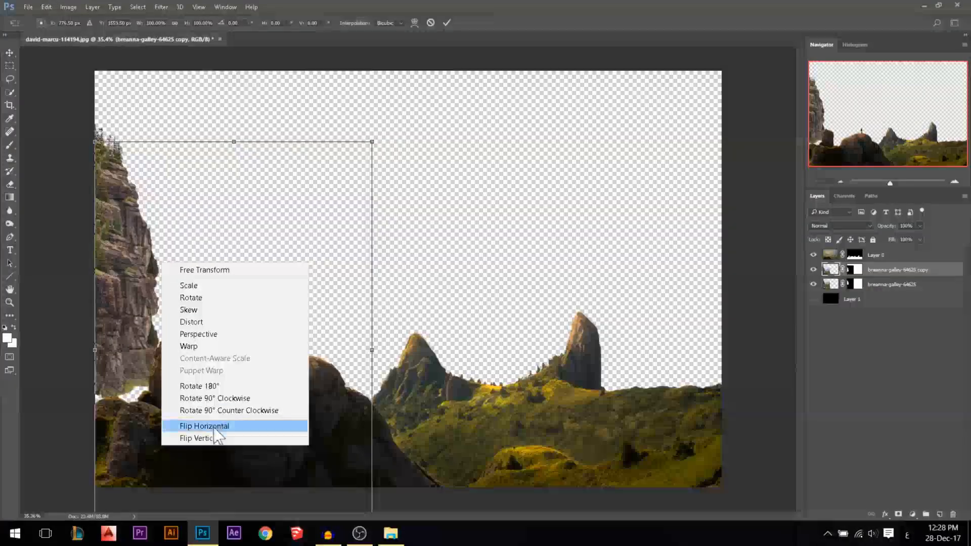
left_click(213, 438)
left_click_drag(123, 347, 124, 332)
key("Return")
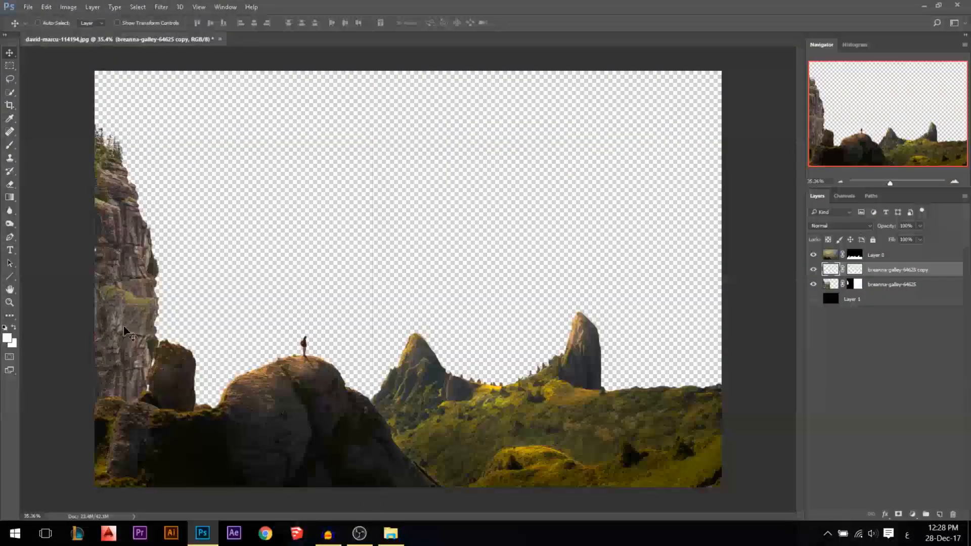
Paint black with a soft brush at 100% opacity on the cliff copy's mask to blend away the grassy ledge at the seam
scroll(73, 303, "up", 3)
scroll(73, 303, "up", 1)
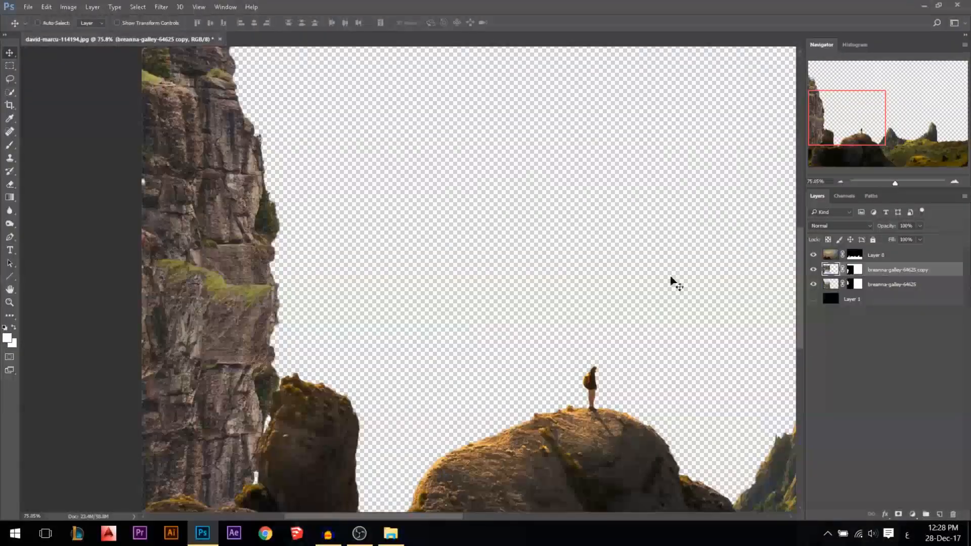
left_click(10, 146)
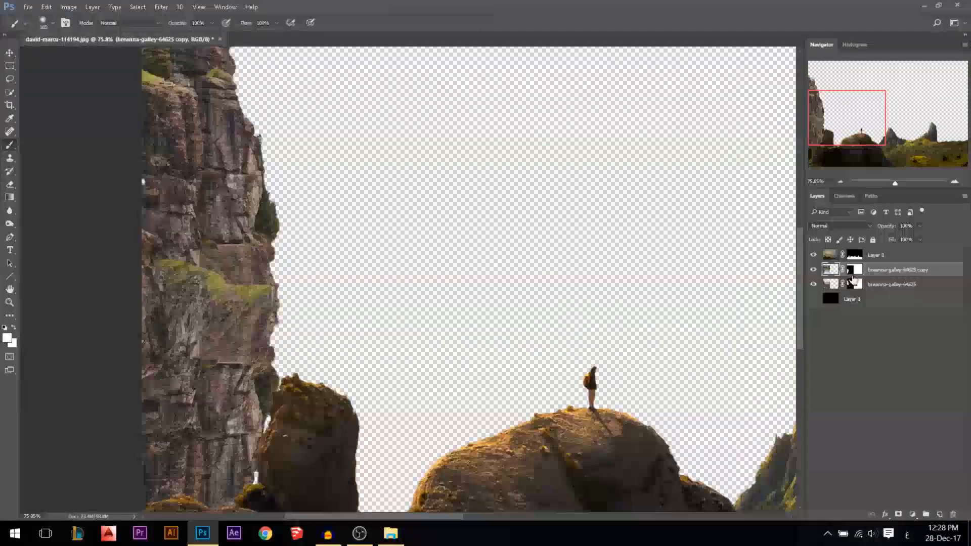
right_click(430, 228)
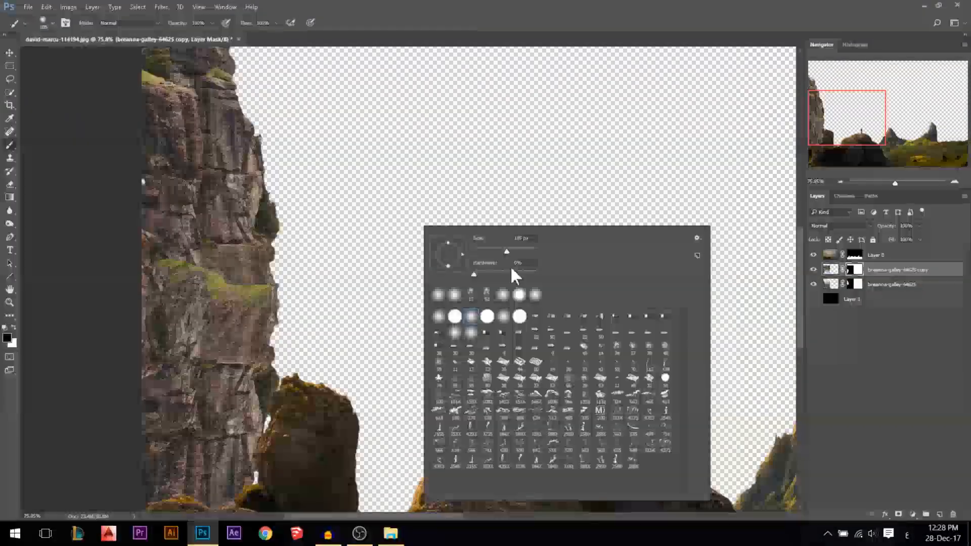
left_click(474, 274)
left_click(305, 258)
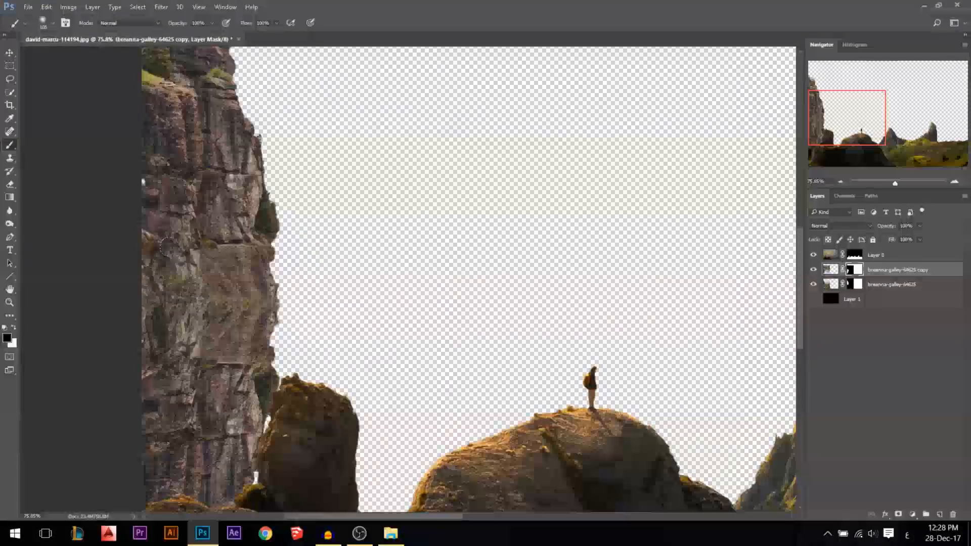
Try shifting the flipped cliff copy slightly left and up
key("v")
left_click_drag(197, 326, 178, 319)
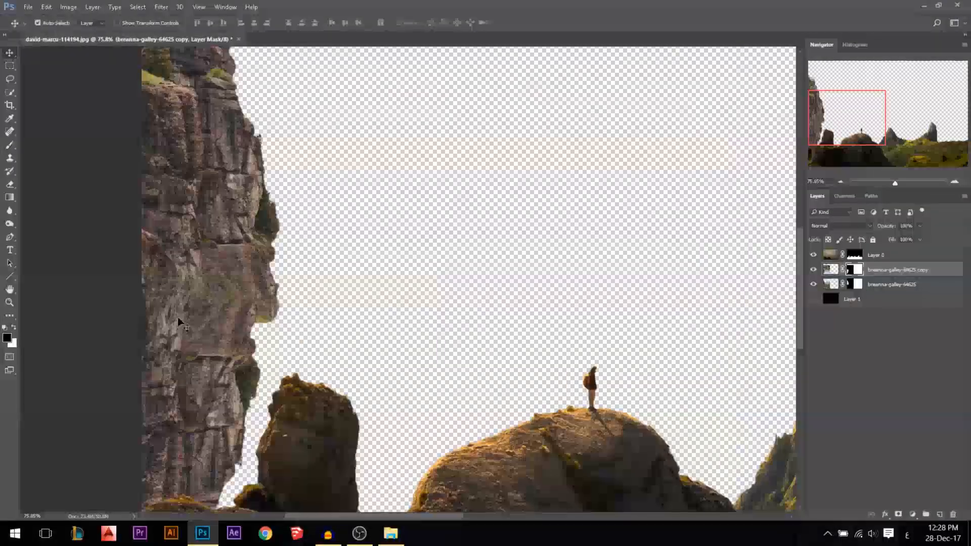
key("b")
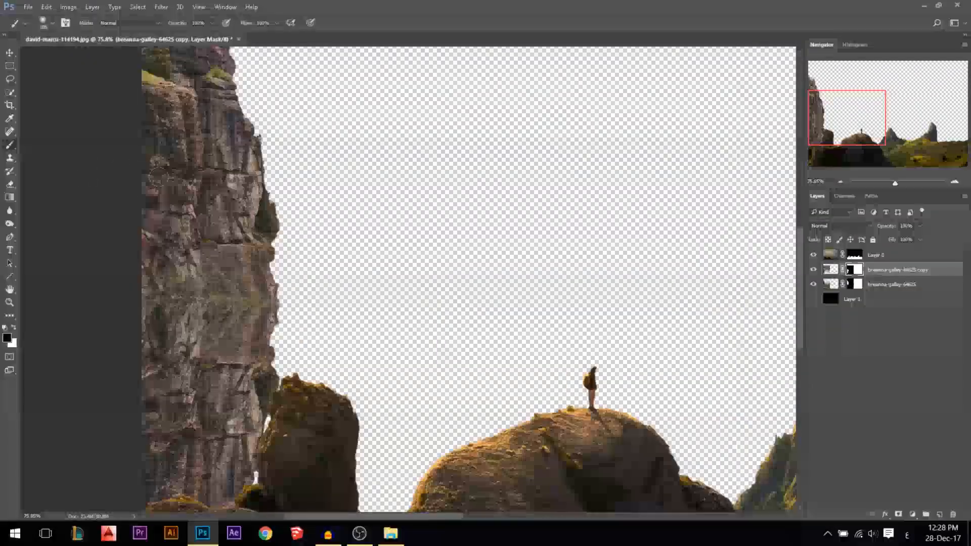
Examine the blended seam between the cliff and its flipped copy, both close up and in the whole composition
key("v")
scroll(445, 212, "down", 3)
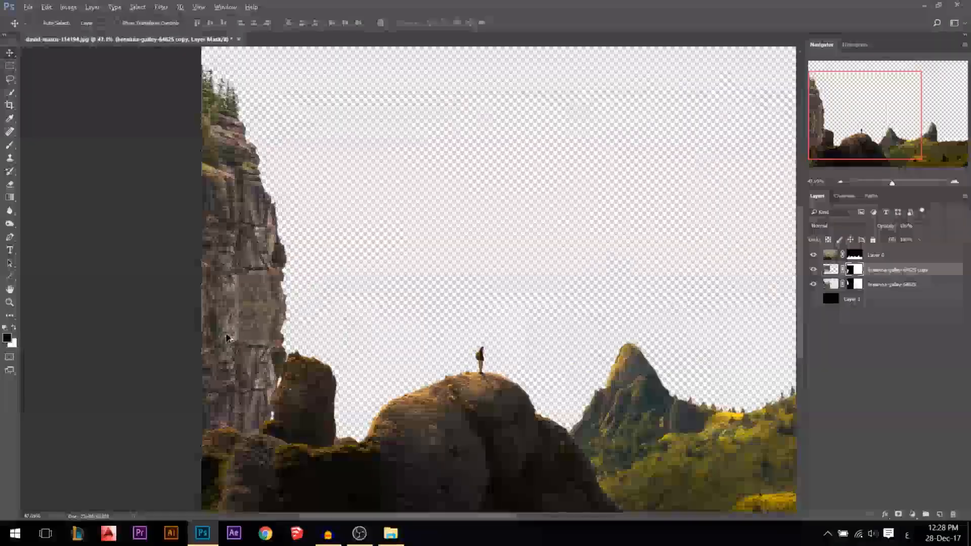
scroll(238, 334, "down", 2)
scroll(102, 222, "up", 5)
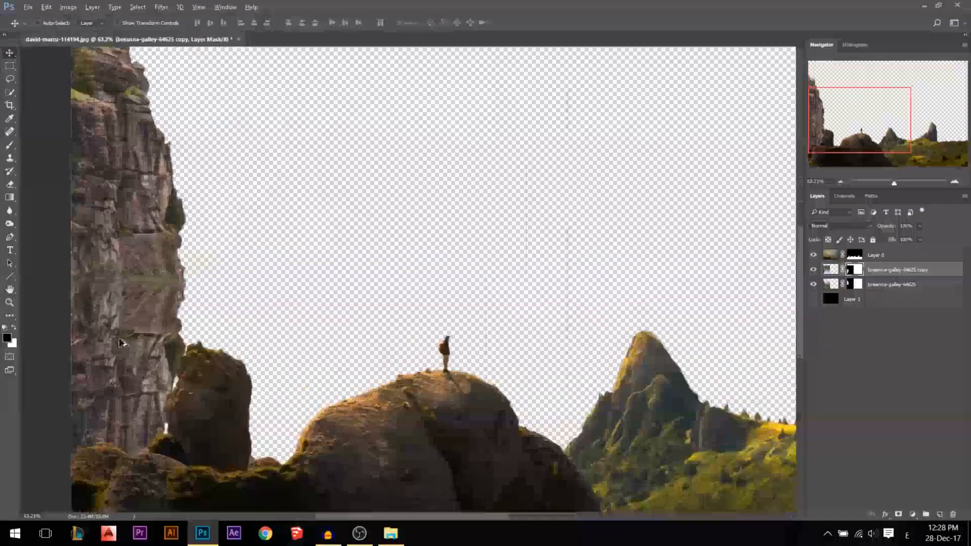
scroll(215, 299, "down", 3)
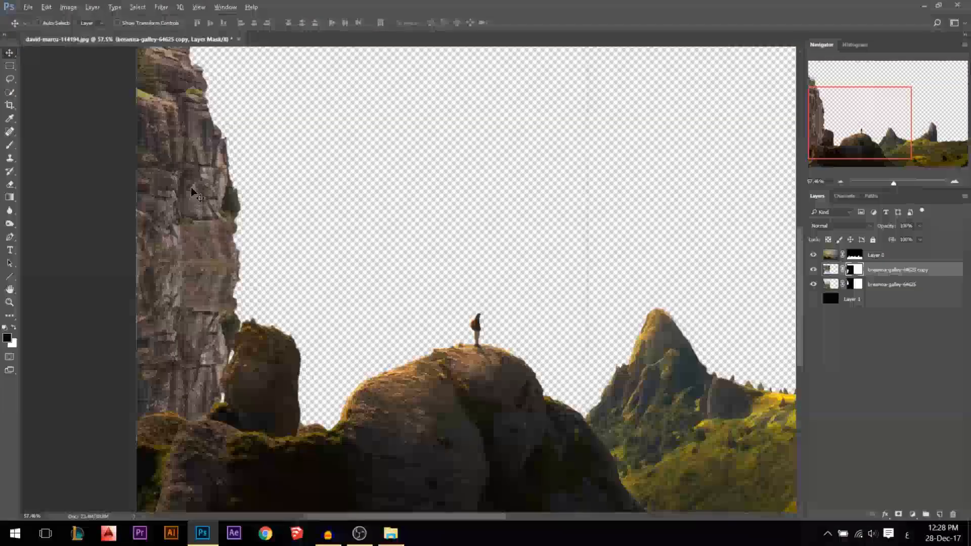
scroll(223, 276, "down", 1)
scroll(222, 275, "up", 2)
scroll(225, 283, "down", 4)
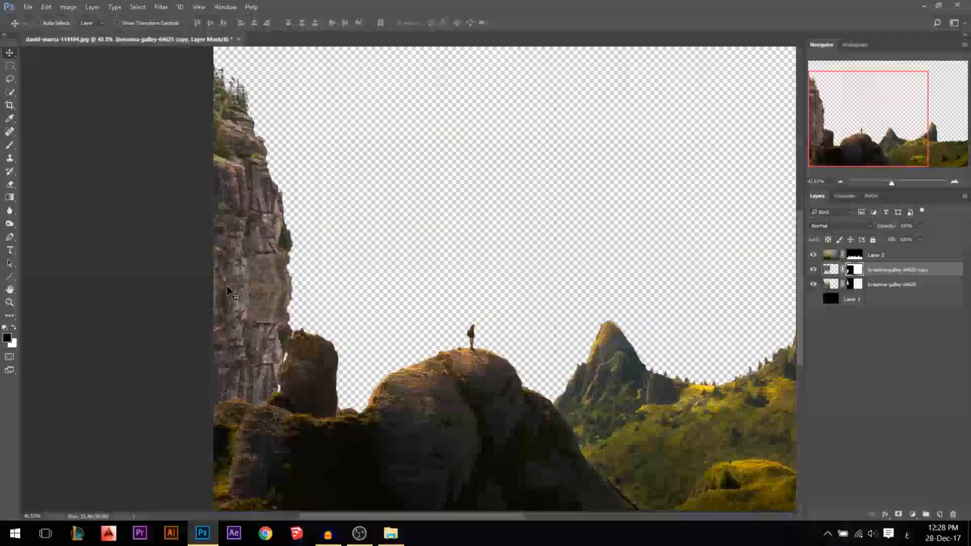
scroll(233, 292, "up", 2)
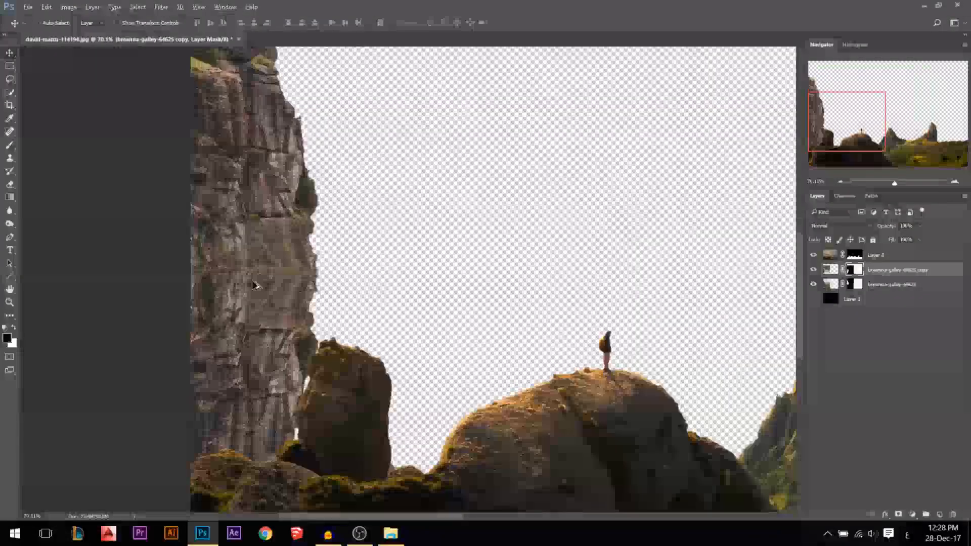
scroll(253, 296, "down", 1)
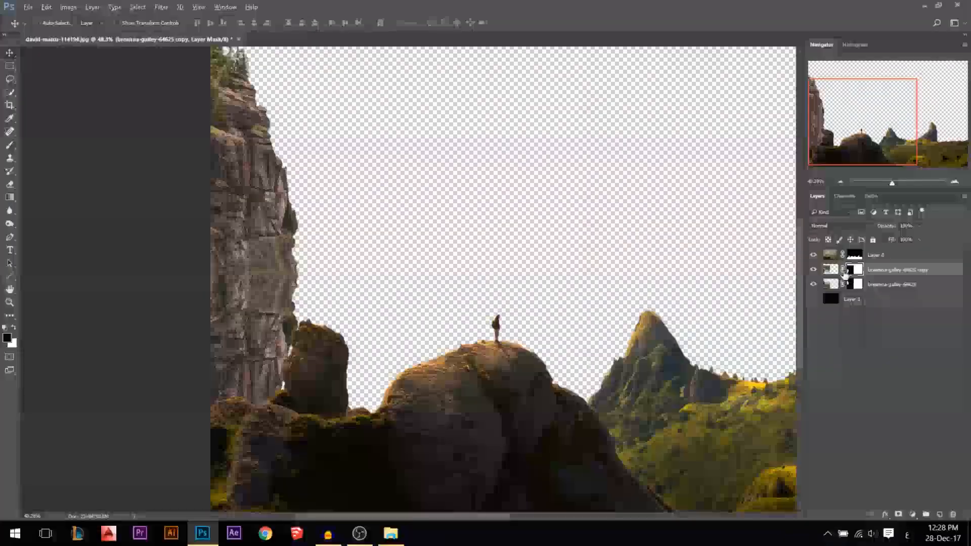
Unlink the cliff copy's mask and warp the layer's image slightly around the seam to break up the mirrored rock pattern
left_click(842, 269)
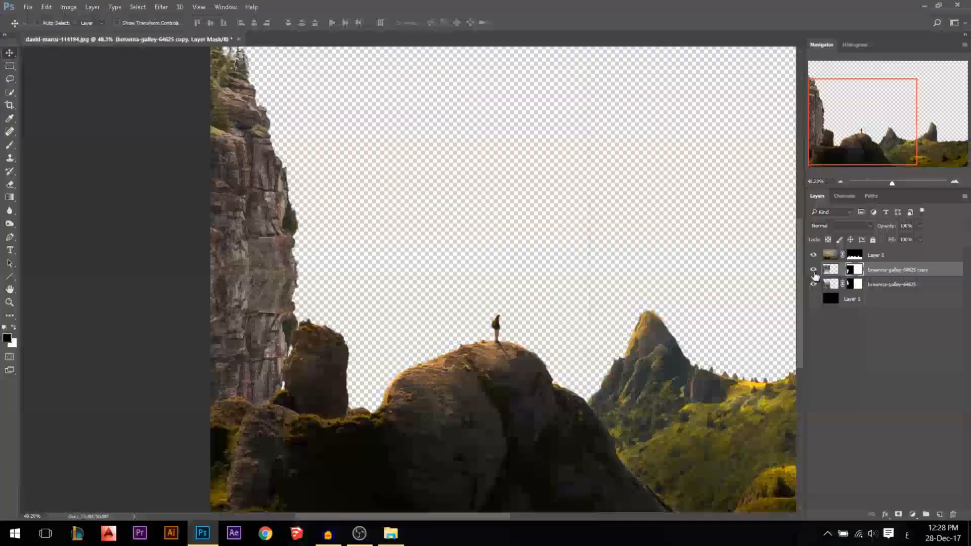
left_click(829, 269)
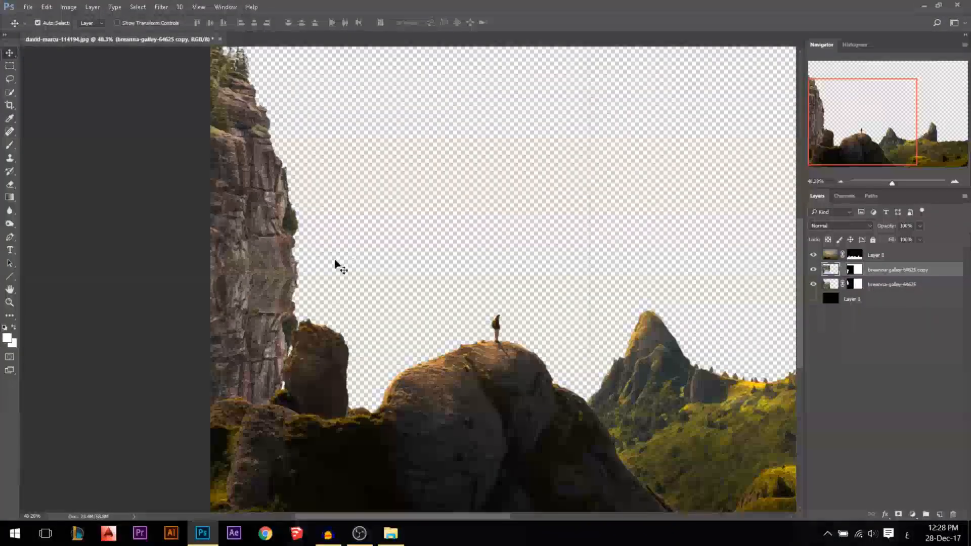
key("ctrl+t")
right_click(288, 274)
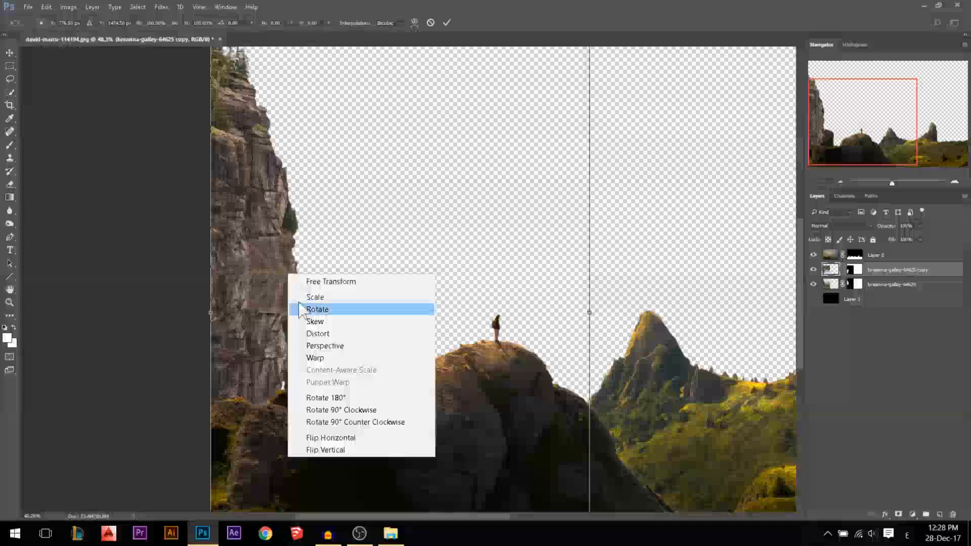
left_click(316, 353)
scroll(288, 374, "down", 1)
mouse_move(256, 380)
left_mouse_down()
mouse_move(265, 379)
mouse_move(253, 380)
left_mouse_up()
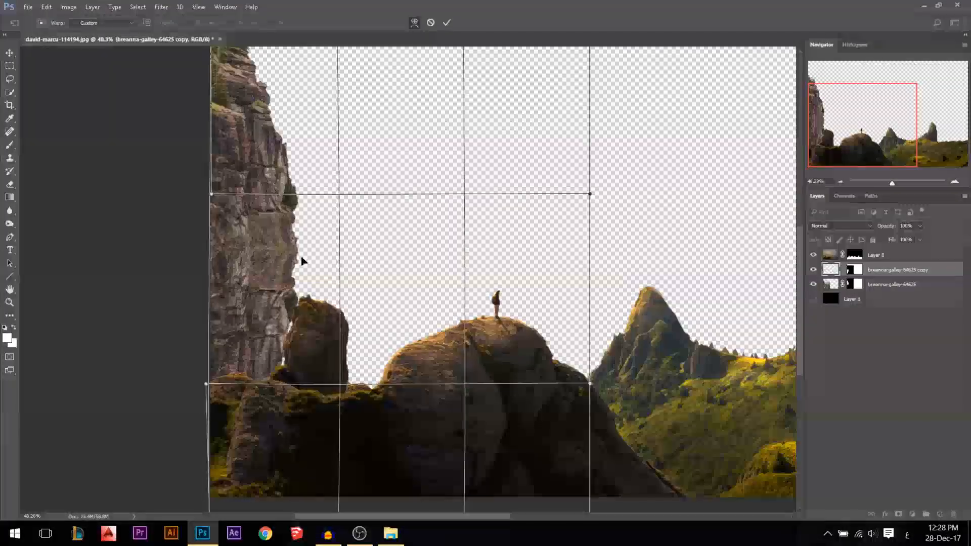
left_click_drag(279, 203, 268, 201)
left_click_drag(268, 339, 278, 337)
left_click_drag(214, 320, 204, 319)
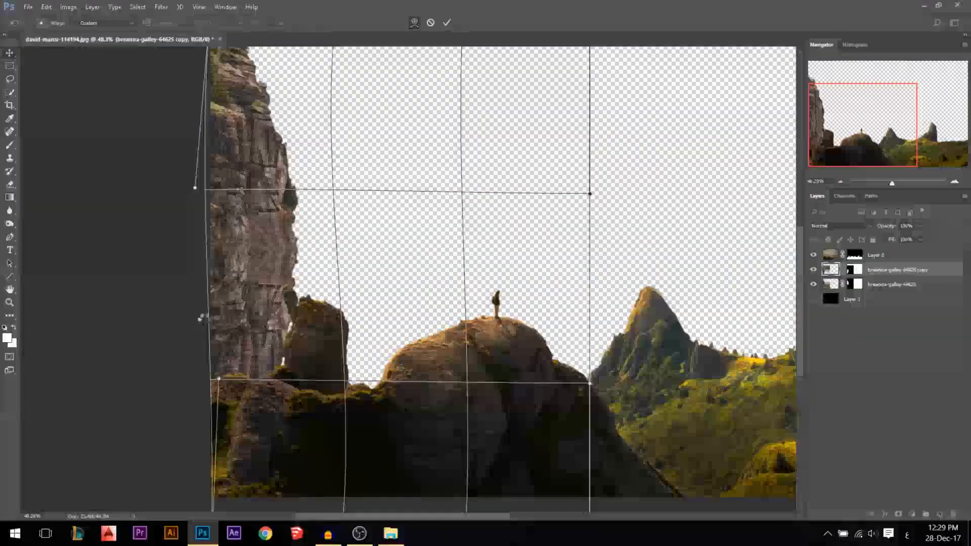
key("Return")
Clone rock texture over the mirrored seam area on the cliff copy with the Clone Stamp tool
scroll(153, 194, "up", 3)
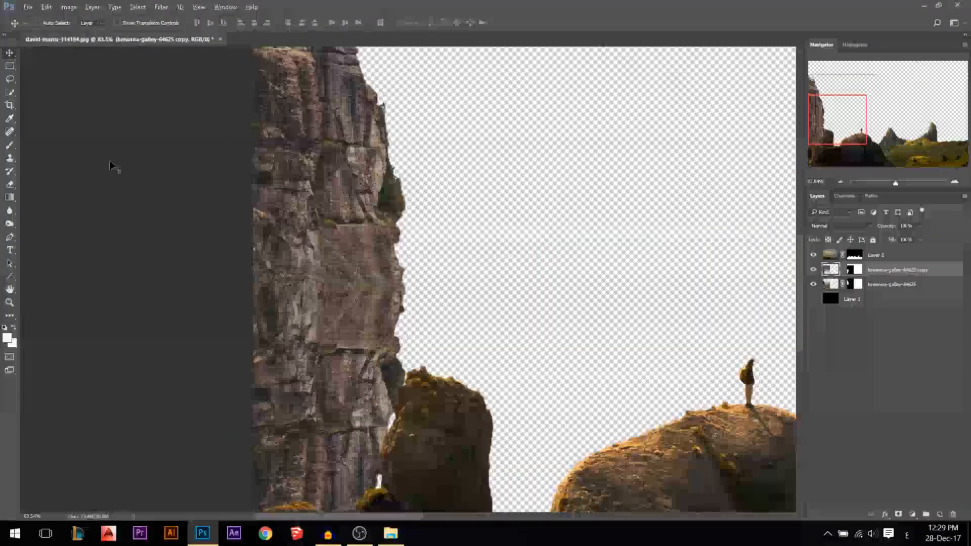
left_click(10, 158)
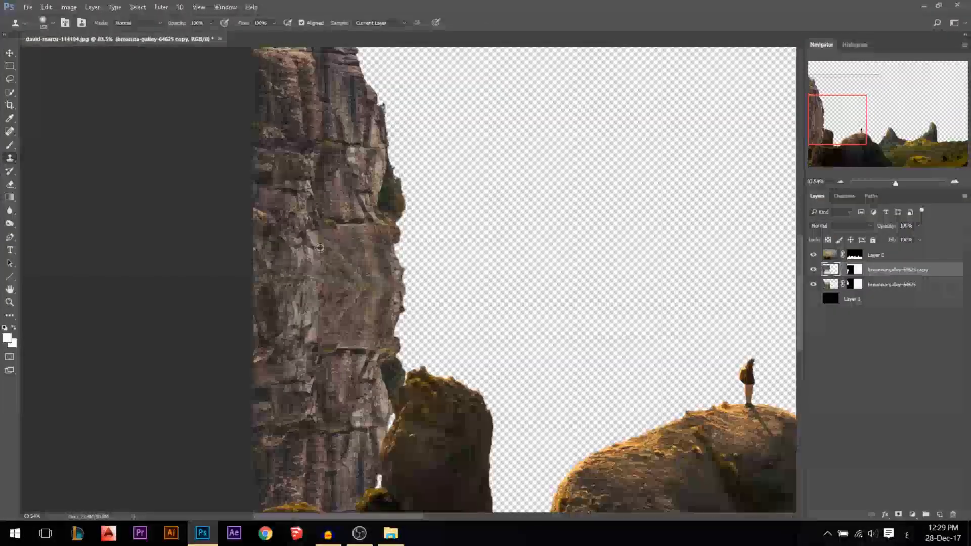
left_click_drag(302, 242, 293, 242)
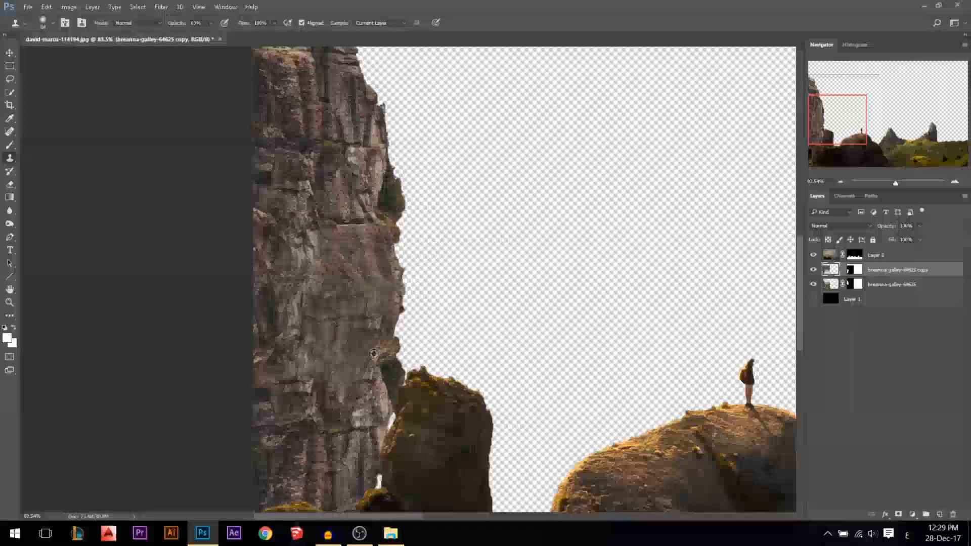
Show the black Layer 1 behind the composite and check the sky area for stray edge lines
scroll(354, 424, "down", 2)
scroll(451, 323, "down", 2)
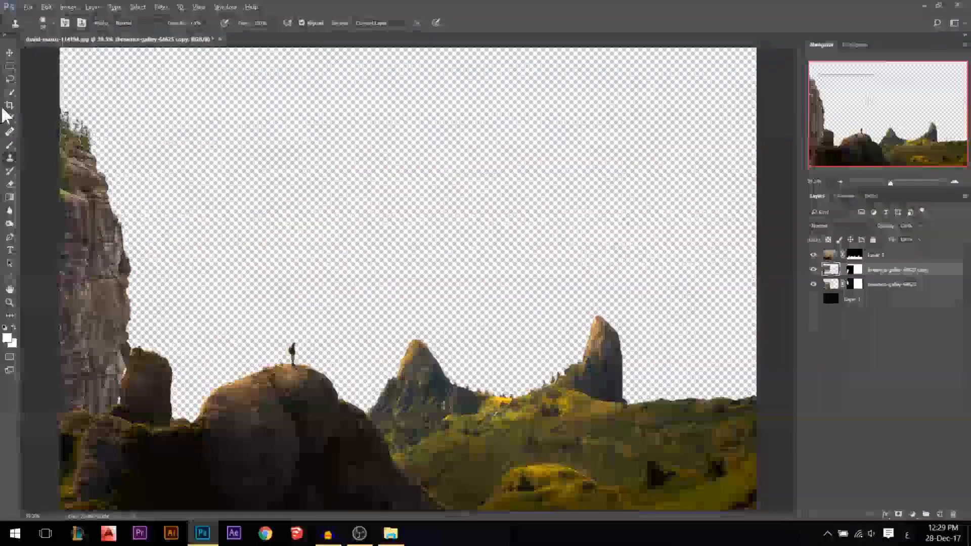
left_click(10, 52)
scroll(392, 310, "down", 2)
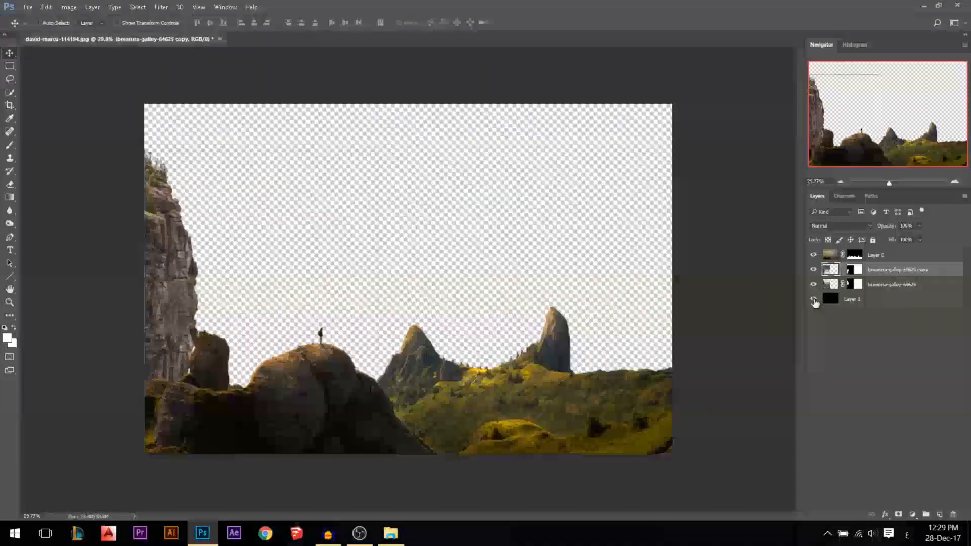
left_click(814, 301)
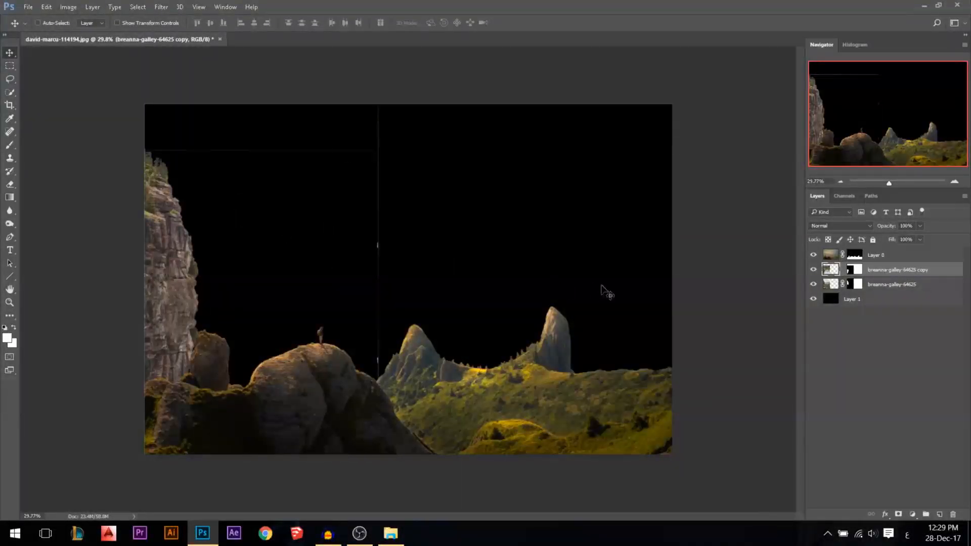
scroll(326, 291, "up", 9)
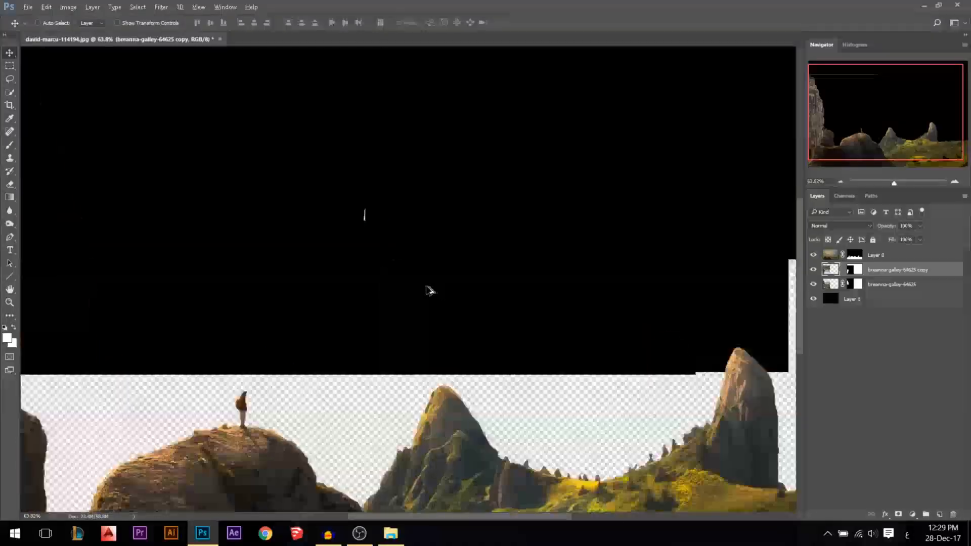
scroll(393, 248, "down", 10)
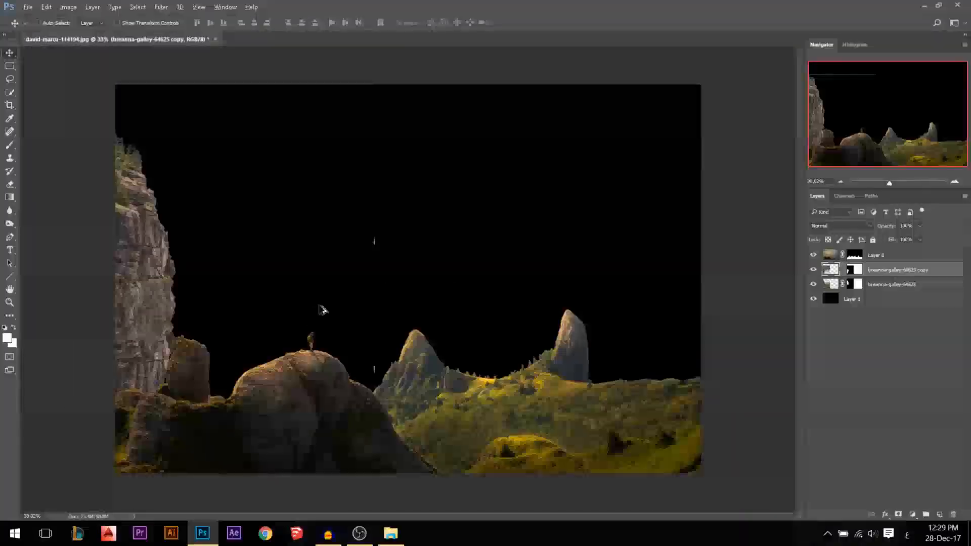
Try nudging the original cliff layer slightly left
left_click(192, 248, "ctrl")
mouse_move(194, 248)
left_mouse_down()
mouse_move(195, 229)
mouse_move(188, 247)
left_mouse_up()
key("ctrl+z")
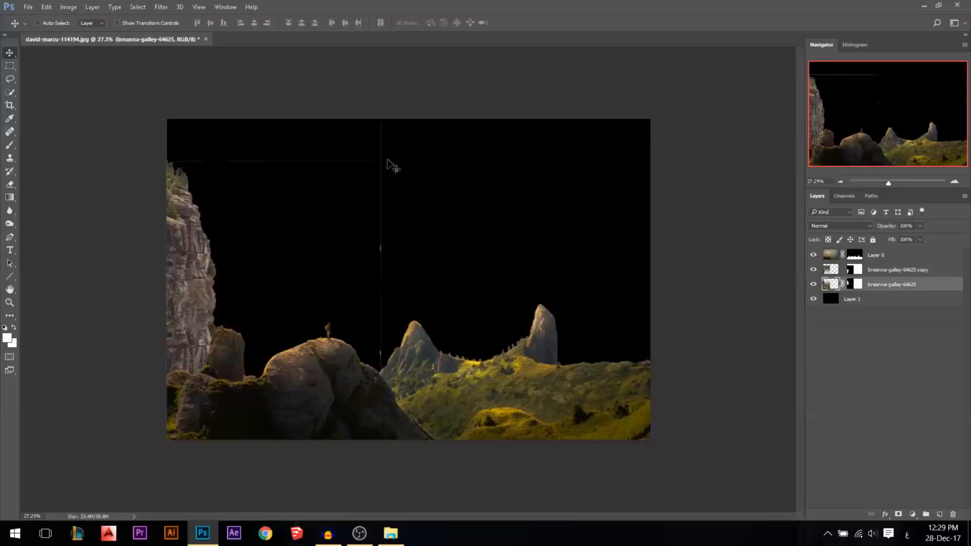
Paint black on the masks of both cliff layers over the stray vertical and horizontal edge lines in the sky
left_click(854, 287)
key("b")
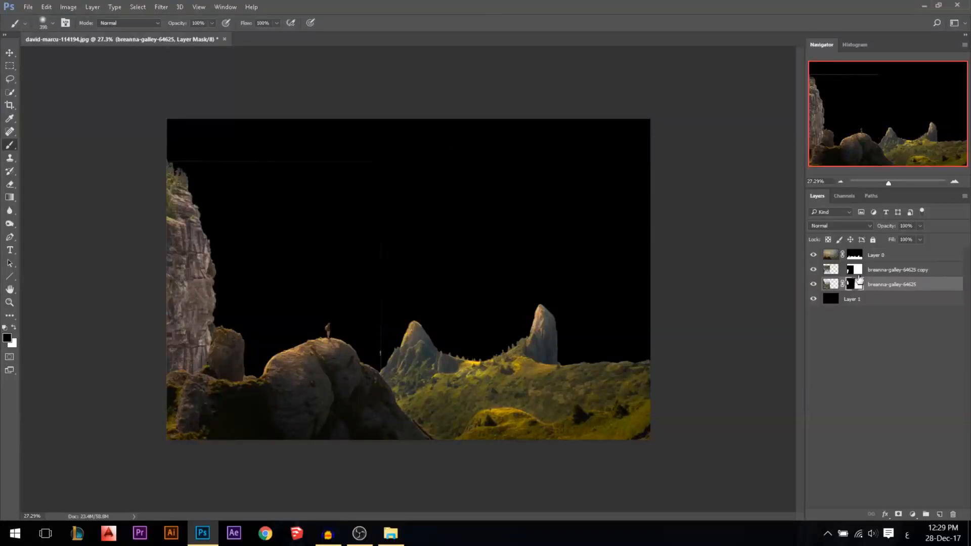
left_click(856, 271)
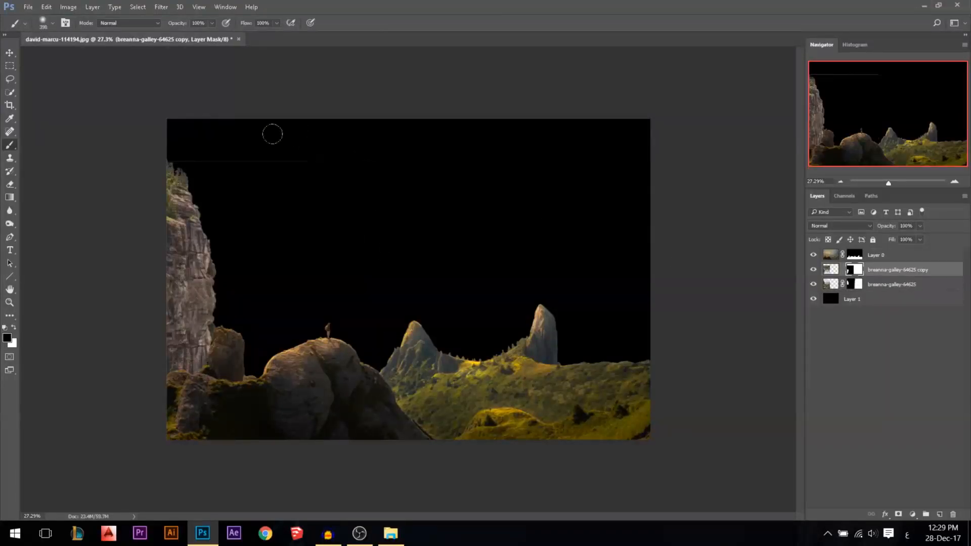
right_click(243, 164, "alt")
left_click_drag(272, 134, 128, 143)
left_click(12, 54)
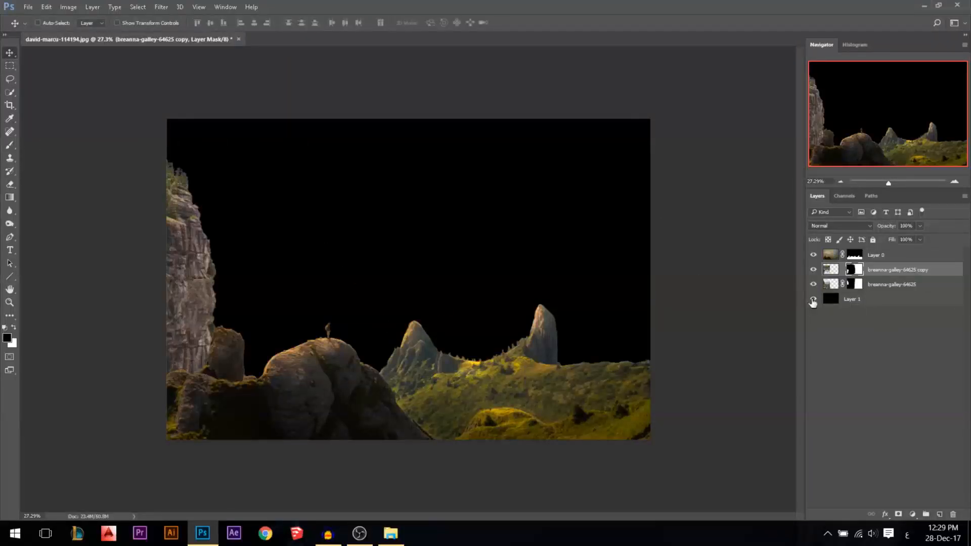
Fill Layer 1 with white to check the cutout edges, and invert it back to black before hiding it
left_click(833, 302)
key("ctrl+BackSpace")
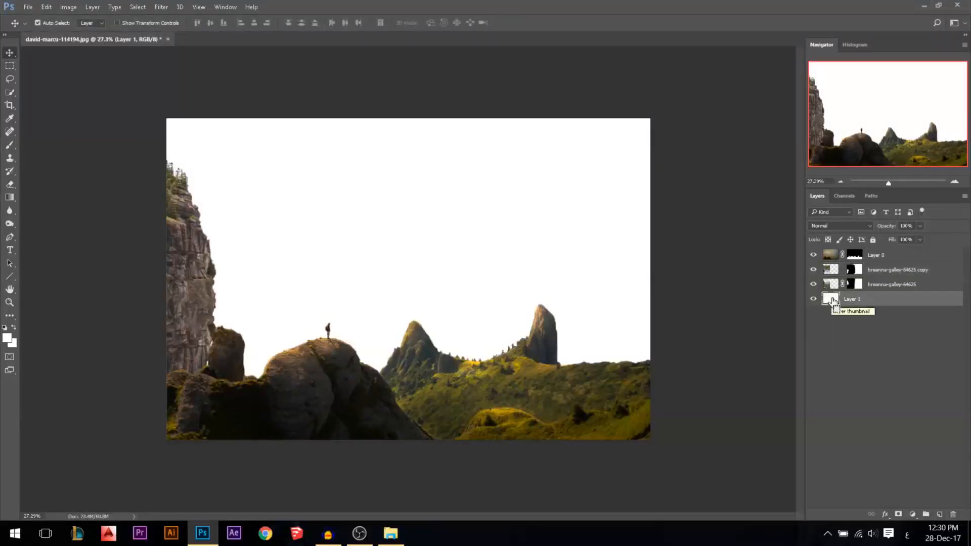
key("ctrl+i")
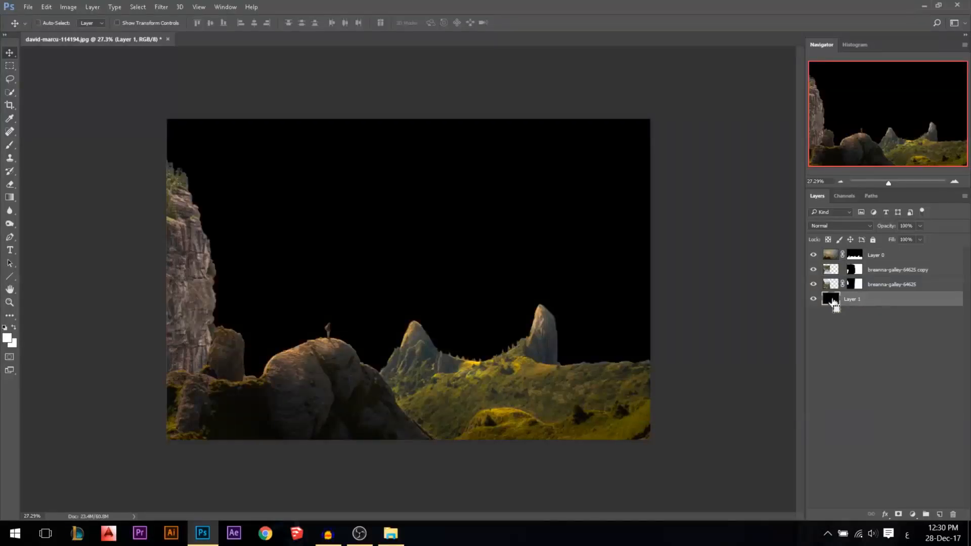
left_click(811, 299)
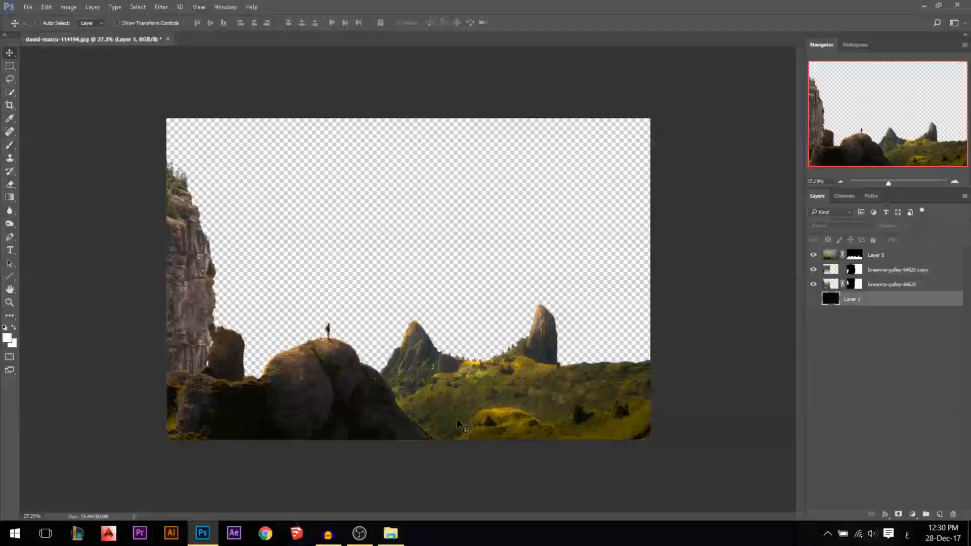
Place kalen-emsley-99659.jpg from the Stock folder as a layer directly above Layer 1, behind the cliffs and foreground
left_click(391, 533)
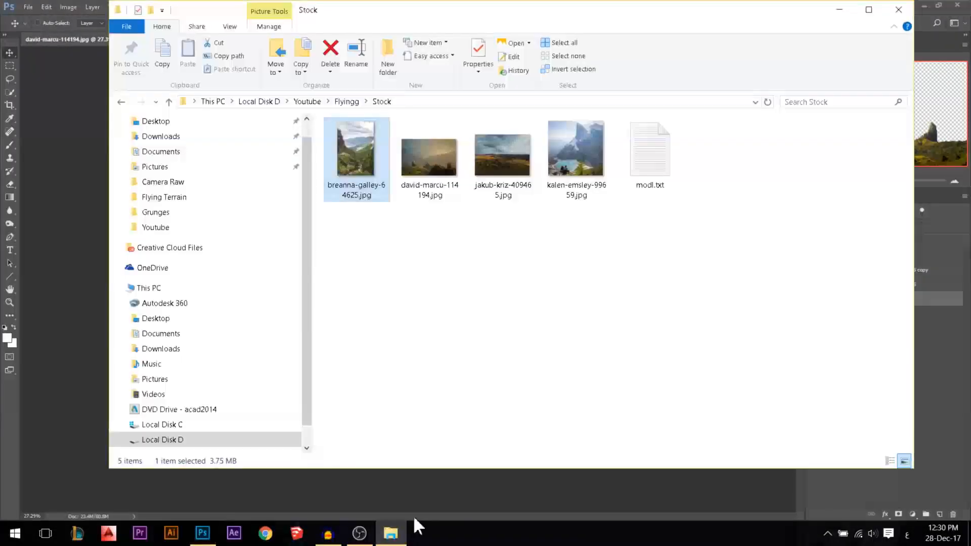
left_click(455, 327)
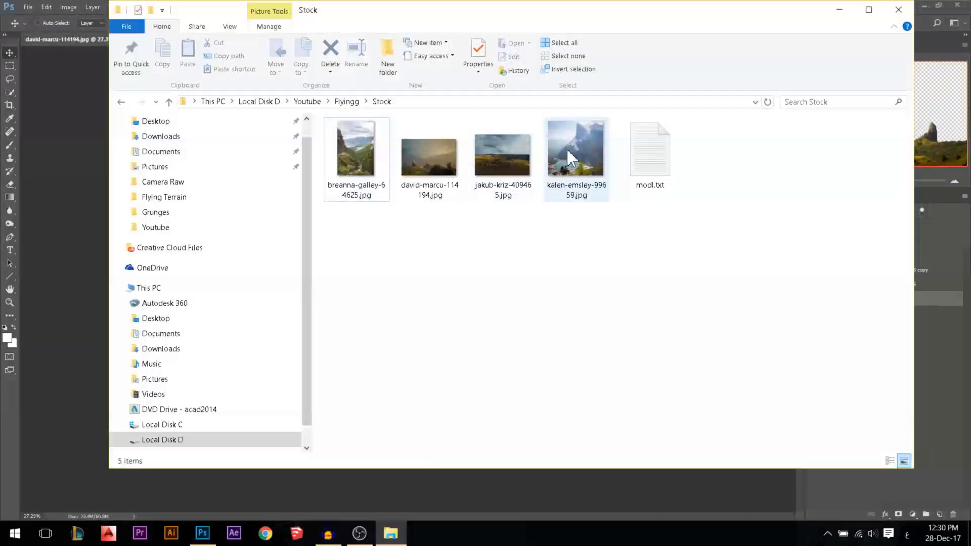
left_click_drag(572, 159, 515, 286)
key("Return")
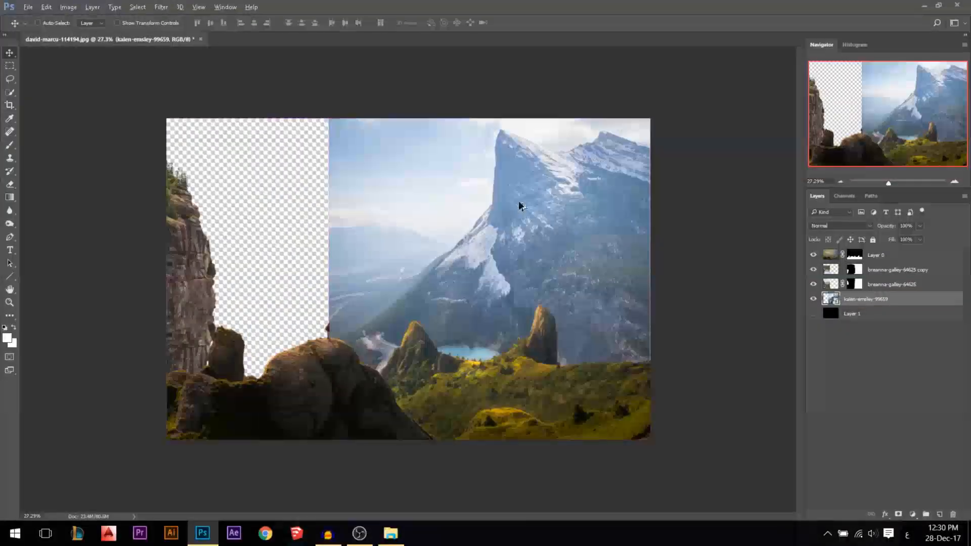
Quick-select the whole sky around the snowy mountain on the kalen-emsley-99659 layer
scroll(521, 205, "up", 1)
left_click(10, 92)
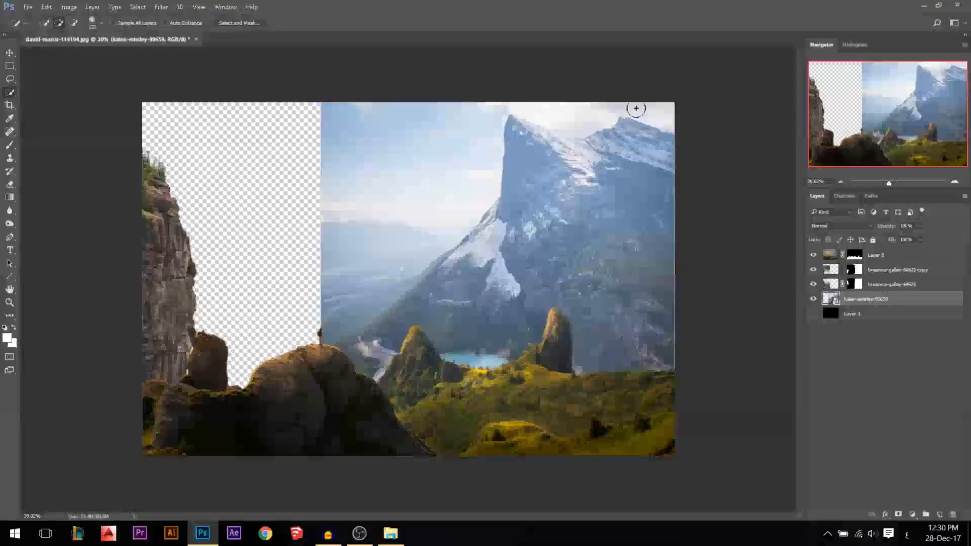
mouse_move(635, 107)
left_mouse_down()
mouse_move(452, 115)
mouse_move(443, 137)
mouse_move(461, 181)
mouse_move(417, 233)
left_mouse_up()
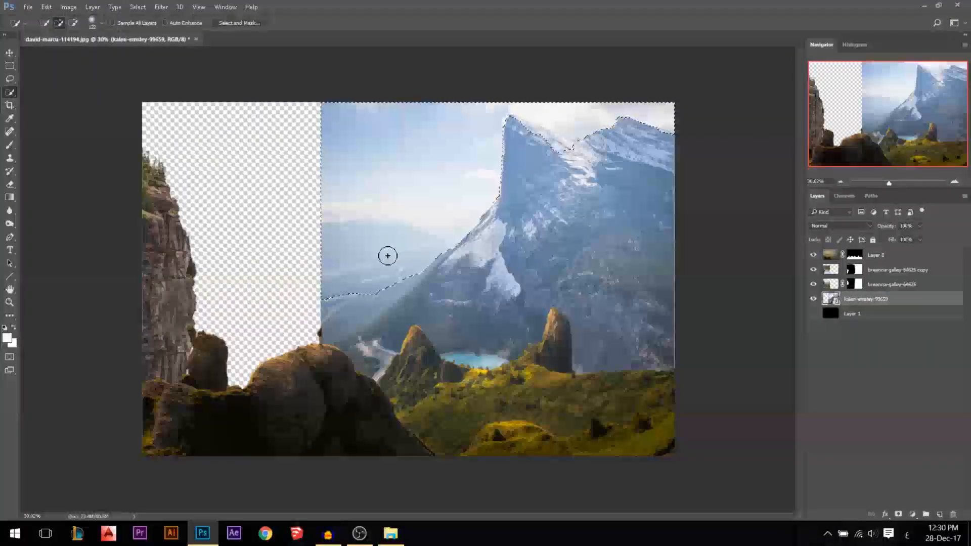
Subtract the snowy ridge of the tall left peak from the sky selection with the Polygonal Lasso, following its skyline down to the saddle
scroll(511, 147, "up", 5)
scroll(506, 94, "up", 2)
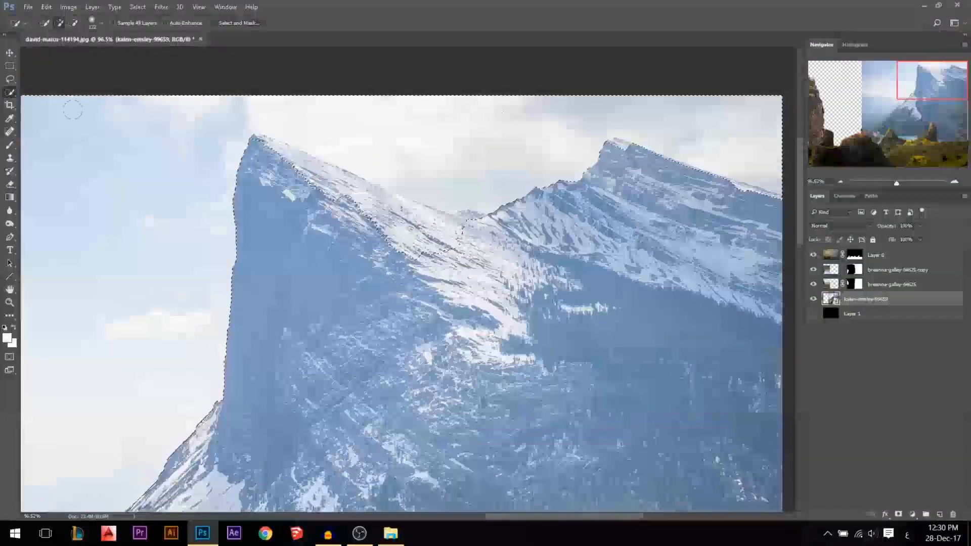
left_click(10, 79)
left_click(47, 93)
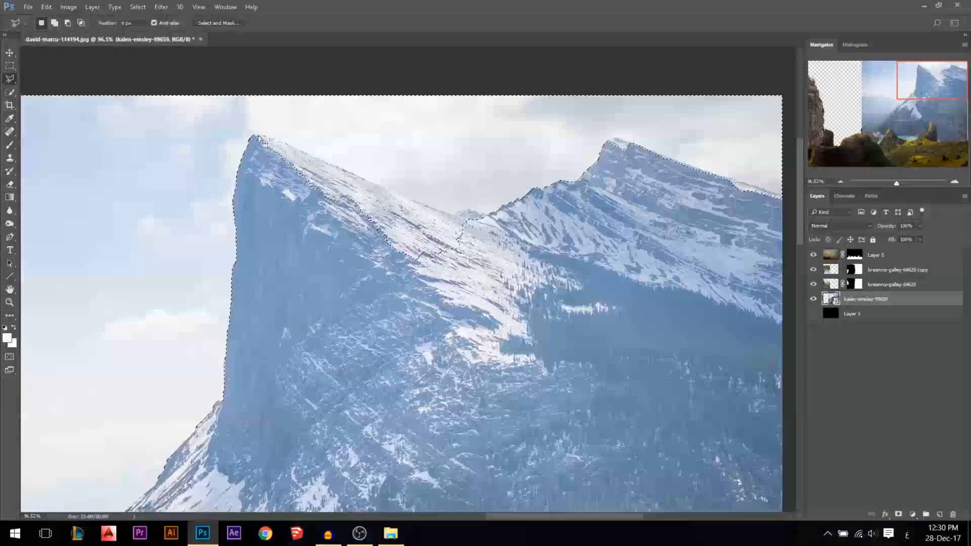
scroll(258, 144, "up", 3)
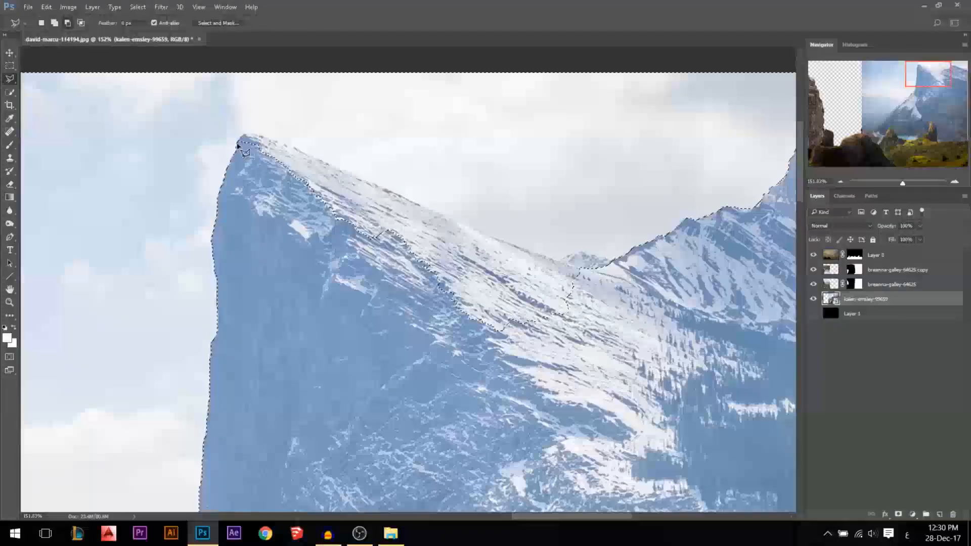
left_click(242, 135)
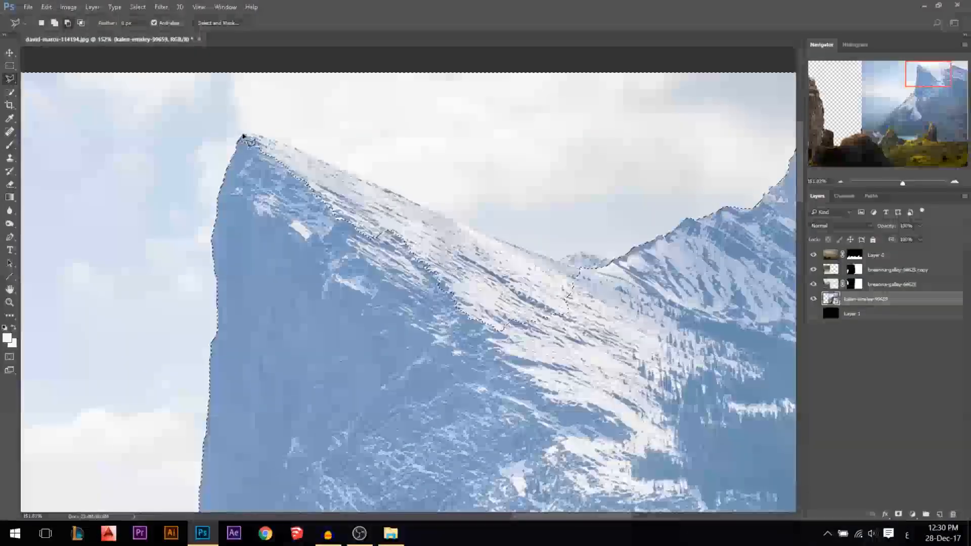
left_click(258, 136)
left_click(302, 152)
left_click_drag(616, 250, 576, 233)
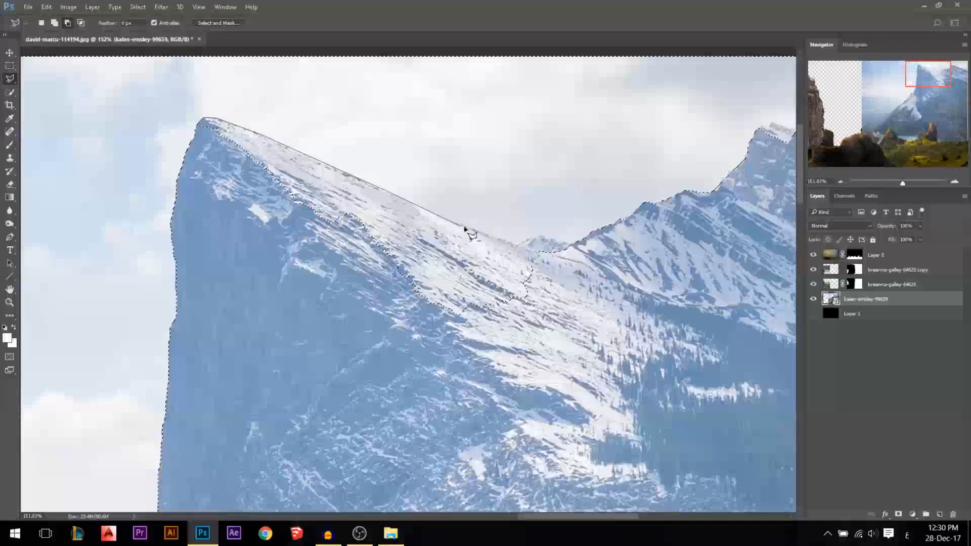
left_click(539, 253)
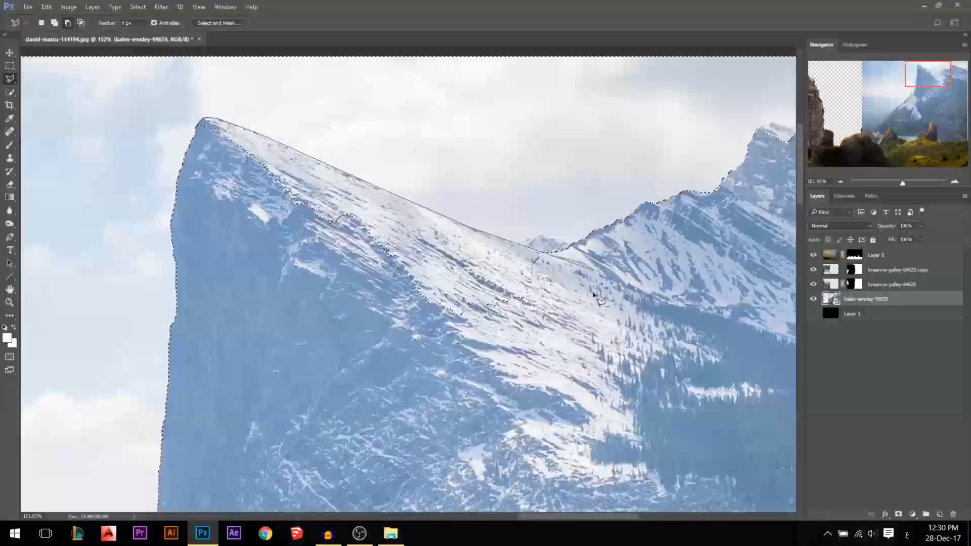
left_click(272, 331)
left_click(197, 126)
Subtract the snowy top and right-hand ridge of the second peak from the sky selection with the Polygonal Lasso
scroll(546, 285, "down", 7)
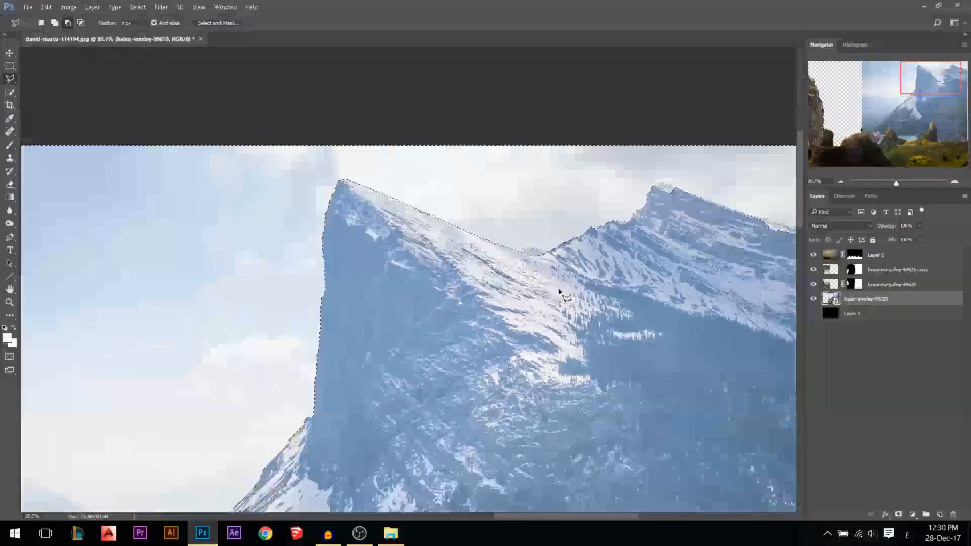
scroll(427, 252, "up", 8)
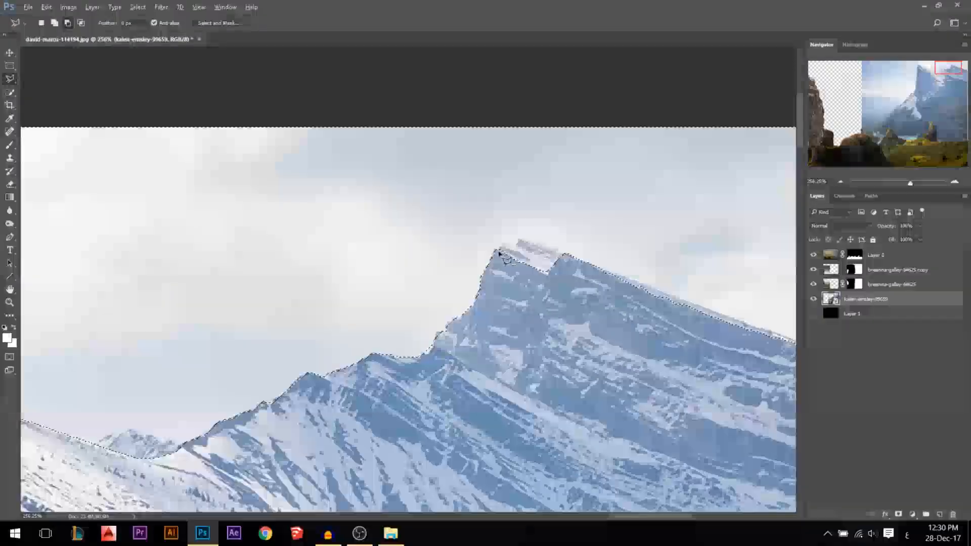
left_click(498, 251)
left_click(501, 243)
left_click(516, 246)
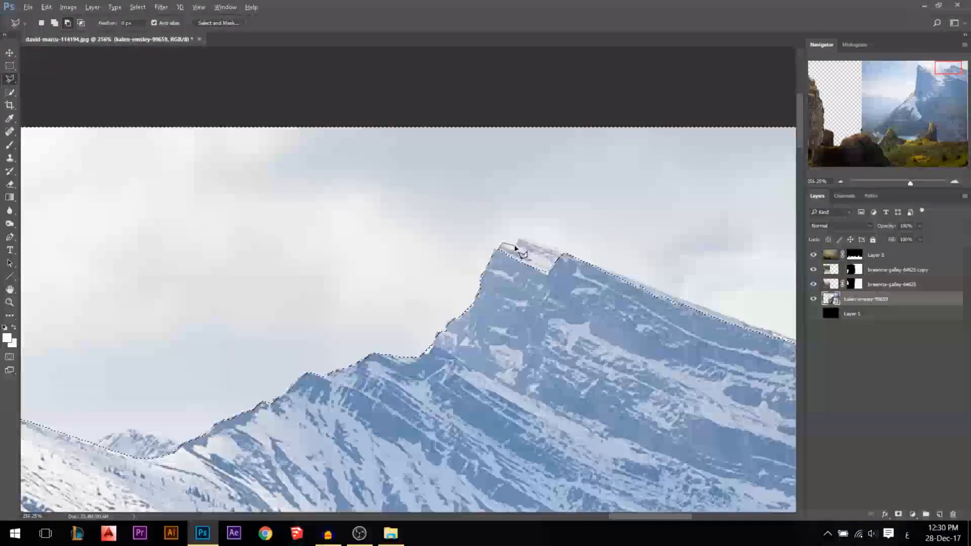
left_click(522, 237)
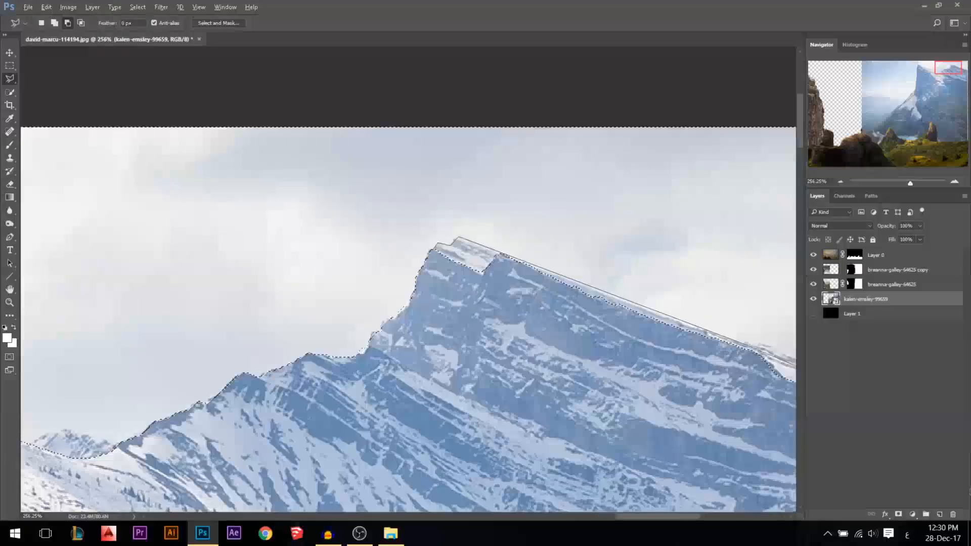
left_click(696, 345)
left_click(710, 343)
left_click(730, 350)
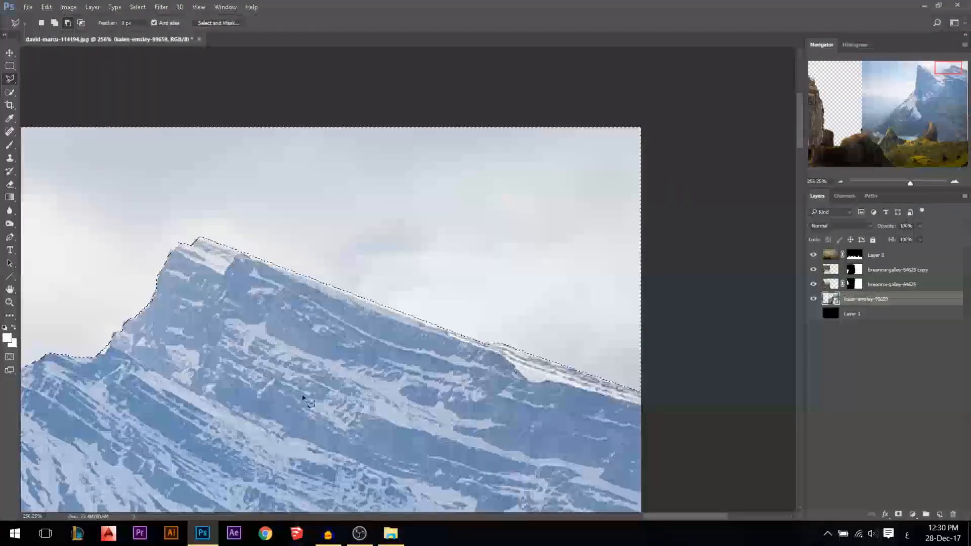
Create a layer mask on kalen-emsley-99659 from the selection and invert the mask so the sky is hidden
scroll(513, 256, "down", 8)
scroll(397, 243, "down", 2)
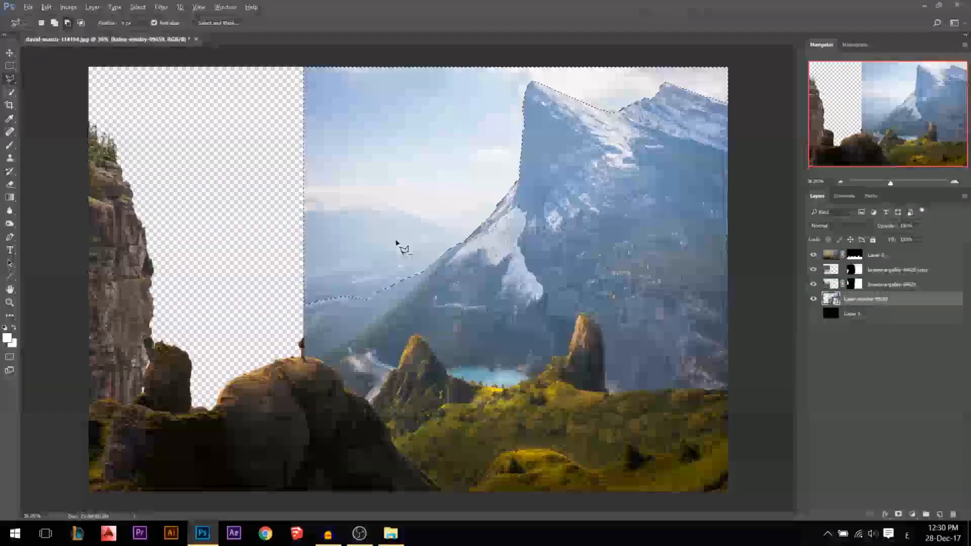
left_click(897, 514)
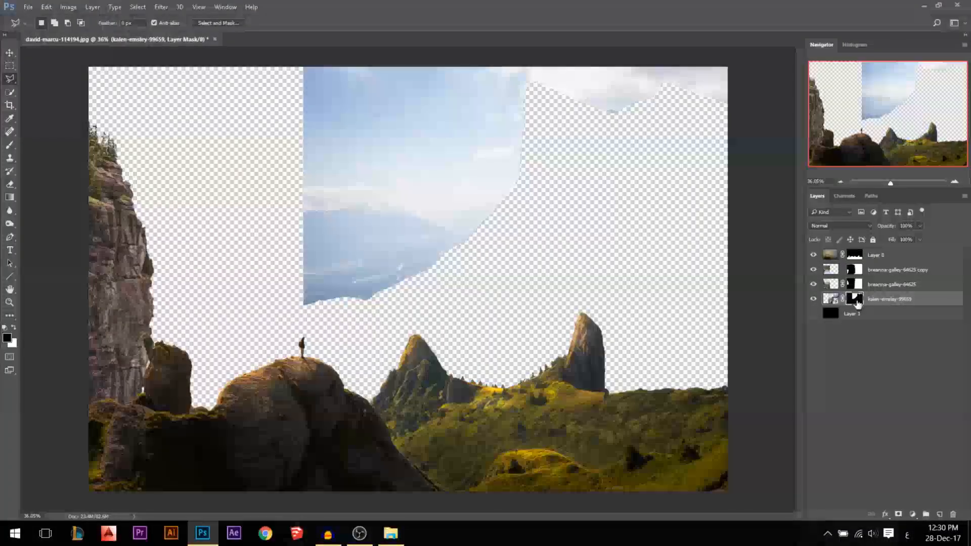
key("ctrl+i")
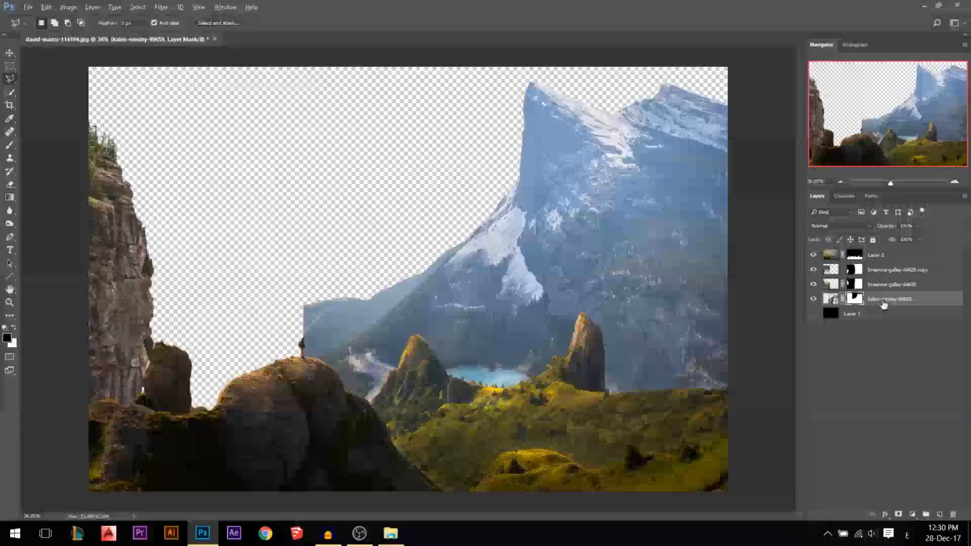
Try to warp the kalen-emsley-99659 mountain image while its layer mask is linked
left_click(831, 299)
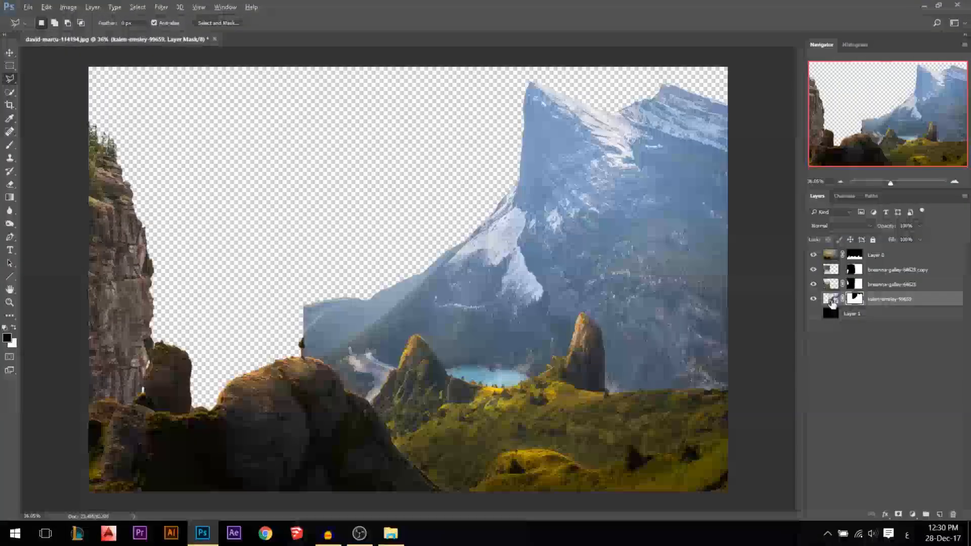
key("ctrl+t")
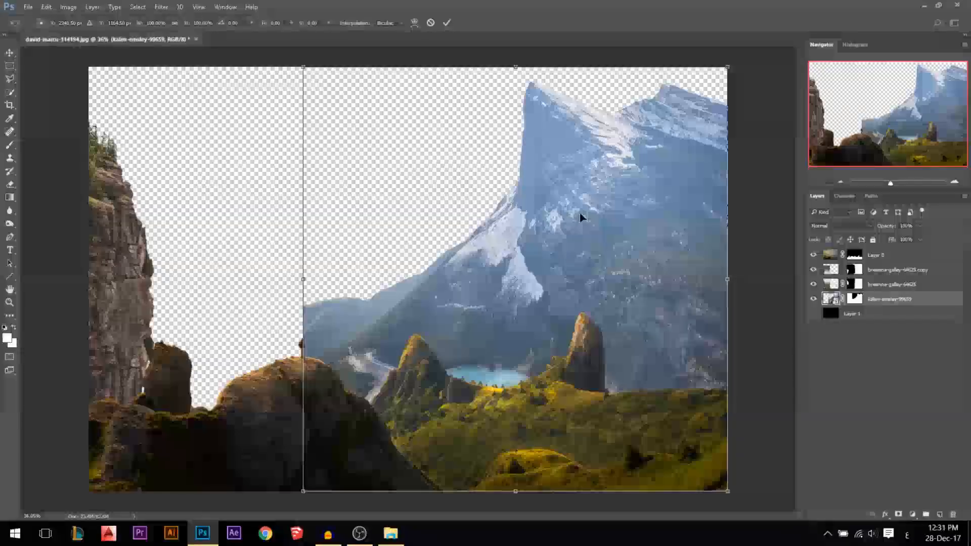
right_click(580, 217)
left_click(606, 298)
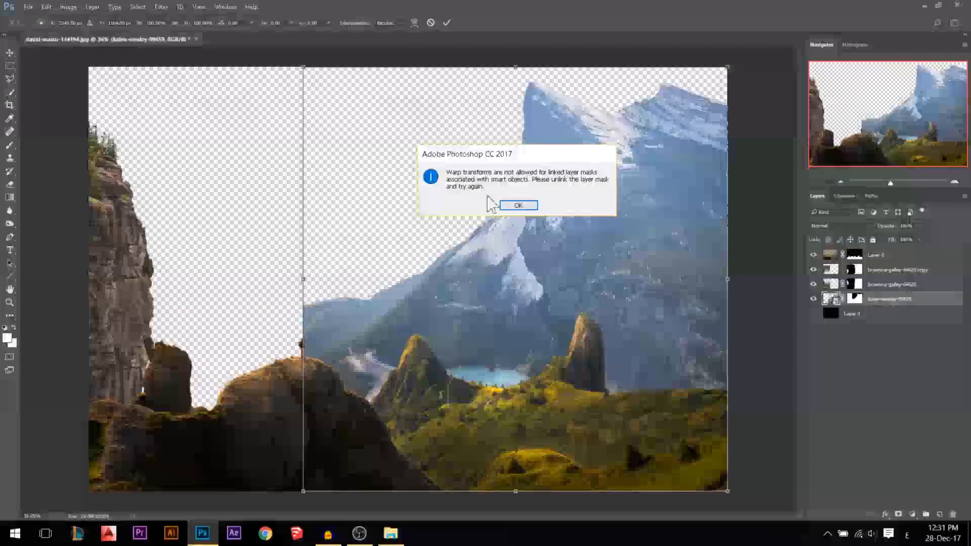
left_click(517, 205)
key("Escape")
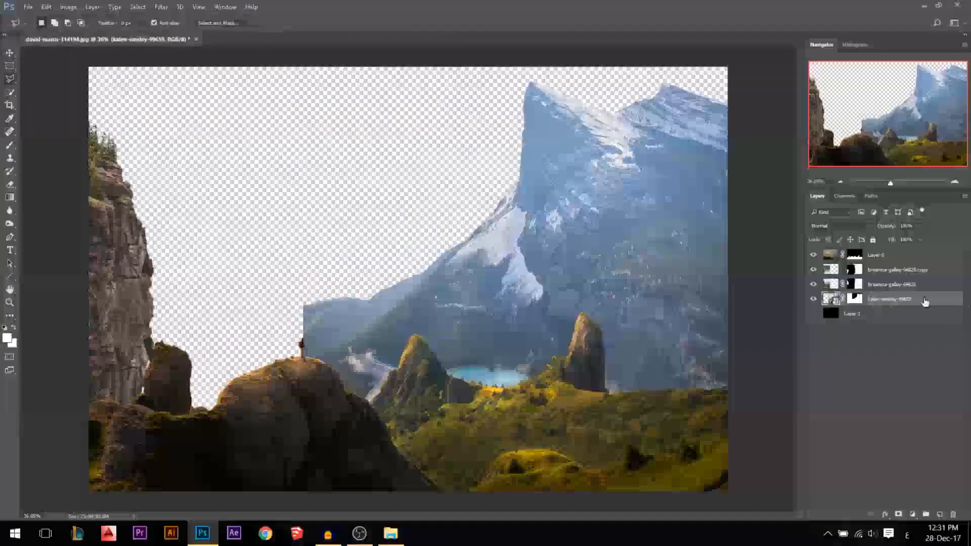
Rasterize the kalen-emsley-99659 smart object layer
right_click(909, 298)
left_click(675, 283)
scroll(388, 308, "down", 3)
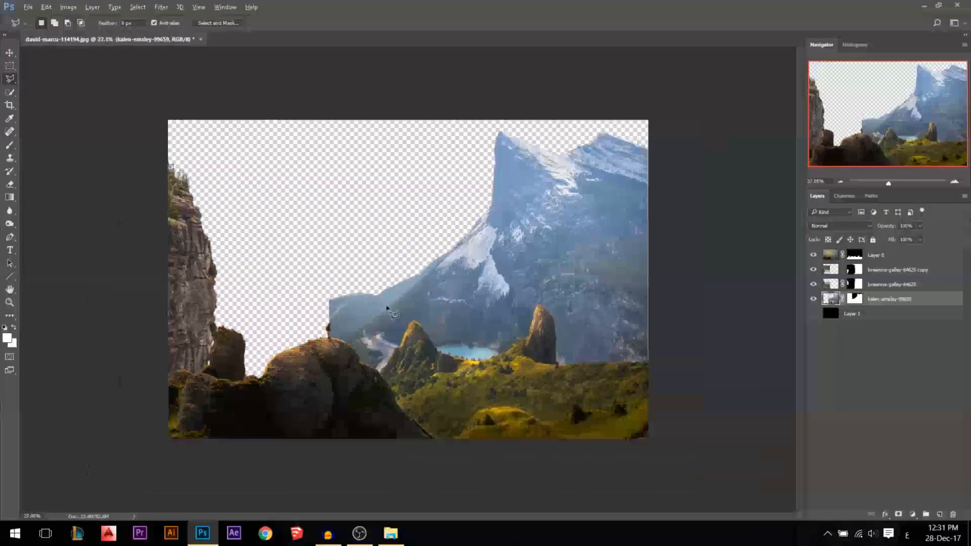
Temporarily show the black Layer 1 behind the composite to examine the mountain's cutout edges
scroll(405, 319, "up", 2)
scroll(407, 323, "down", 1)
scroll(435, 288, "up", 4)
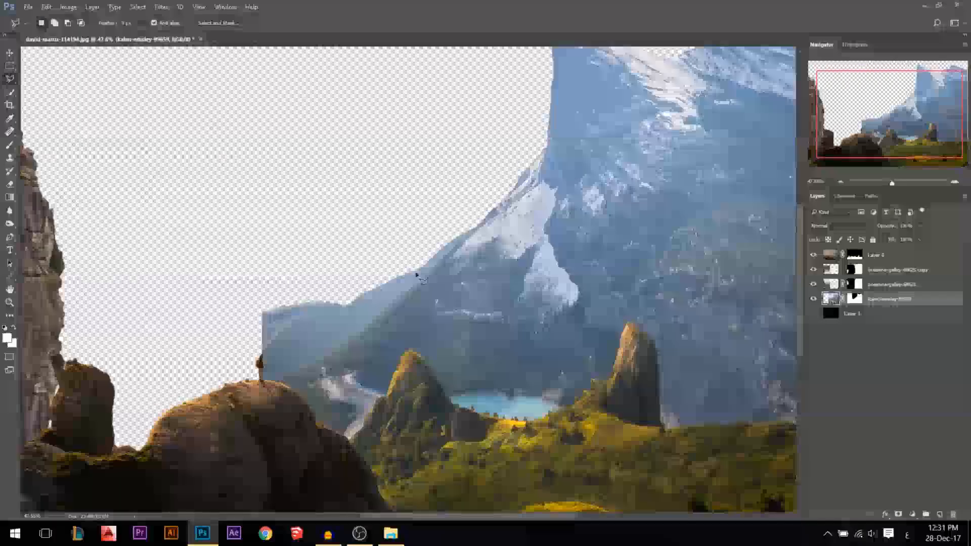
scroll(407, 291, "down", 2)
scroll(316, 240, "up", 1)
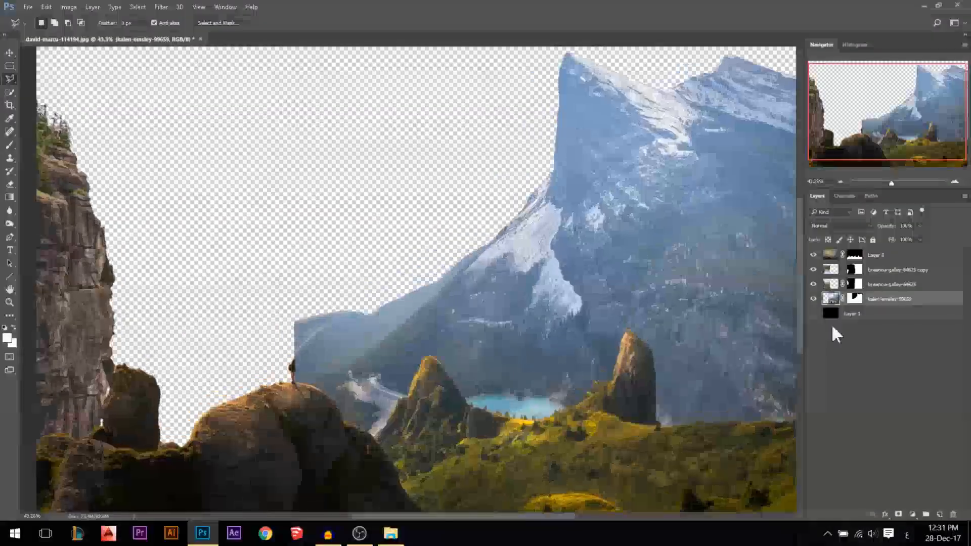
left_click(814, 314)
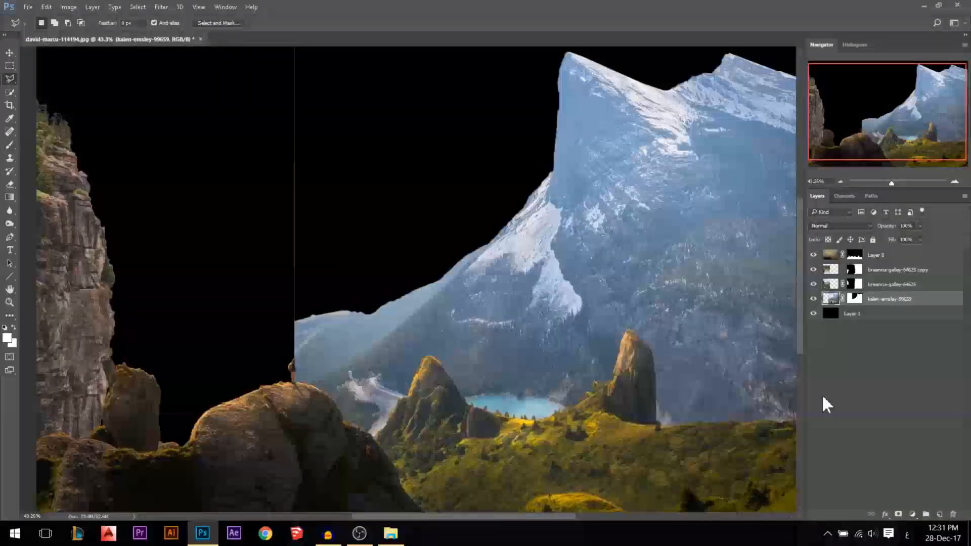
left_click(813, 313)
Paint black with a soft brush on the kalen-emsley-99659 mask over the mountain photo's hard vertical left edge near the standing figure
left_click(854, 299)
scroll(392, 354, "down", 3)
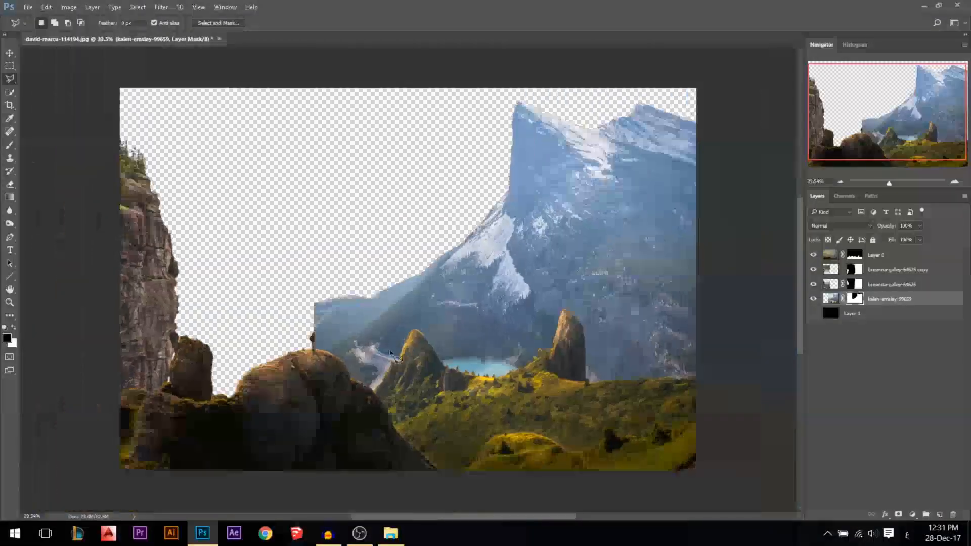
scroll(391, 354, "down", 1)
left_click(10, 145)
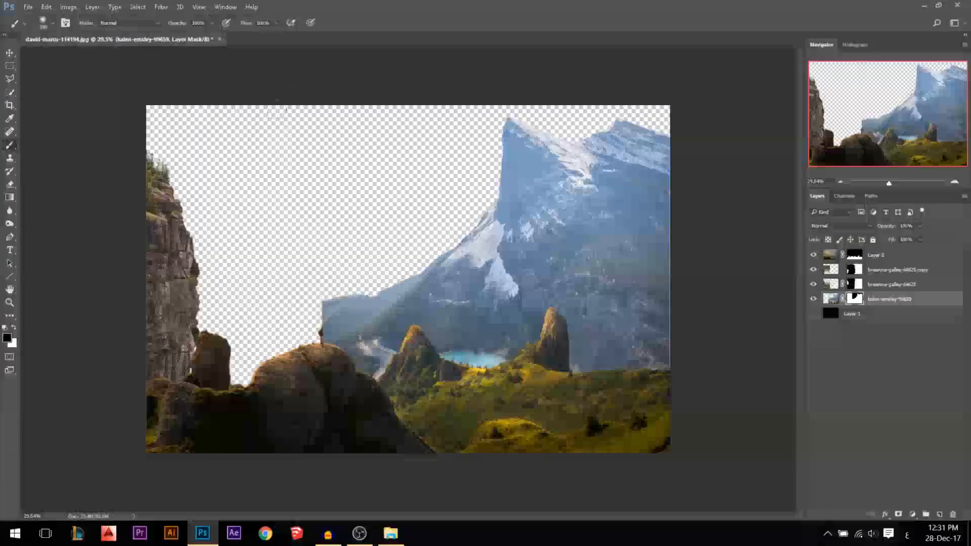
left_click_drag(326, 304, 334, 334)
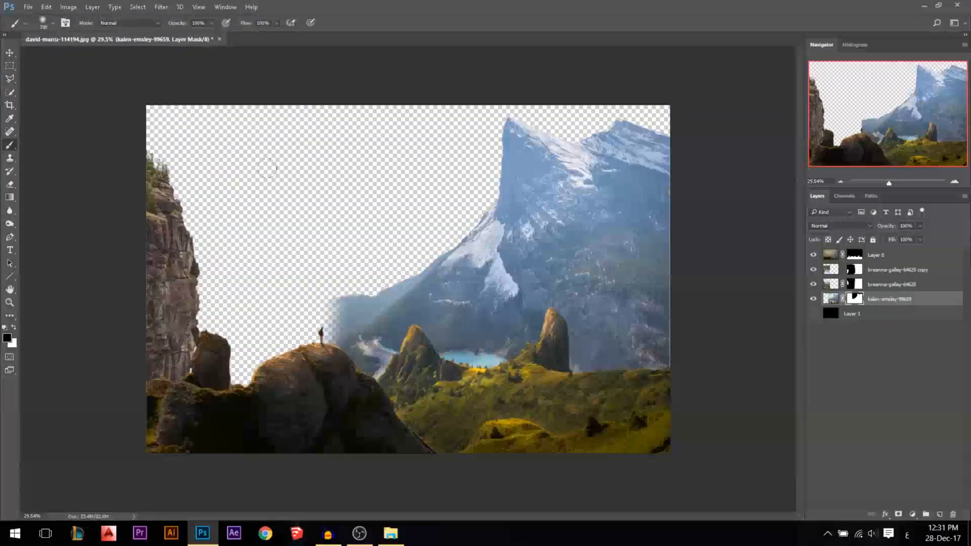
Lasso the hazy lower-left slope of the mountain, fill that area of the mask with black, and deselect
right_click(10, 79)
left_click(32, 81)
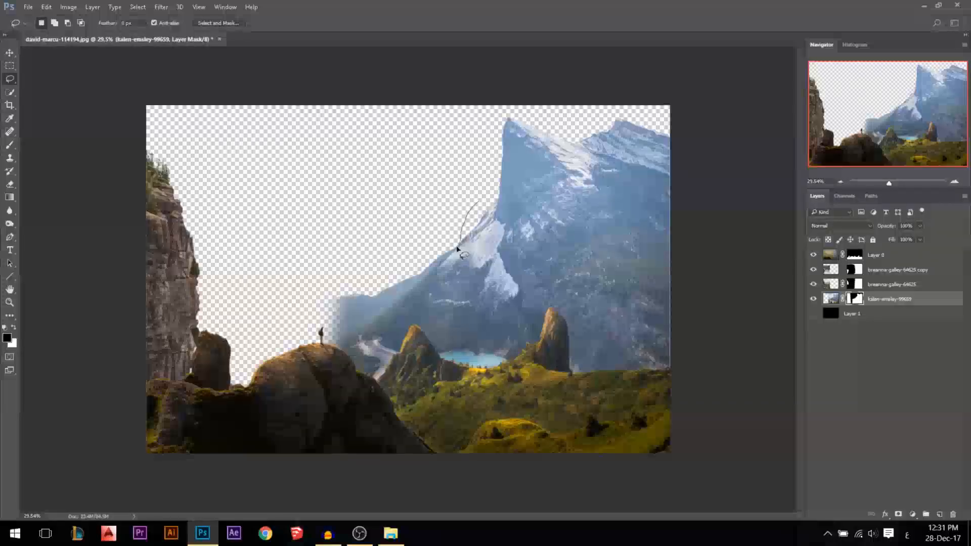
left_click_drag(457, 248, 427, 285)
left_click_drag(406, 323, 398, 363)
left_click_drag(263, 402, 349, 162)
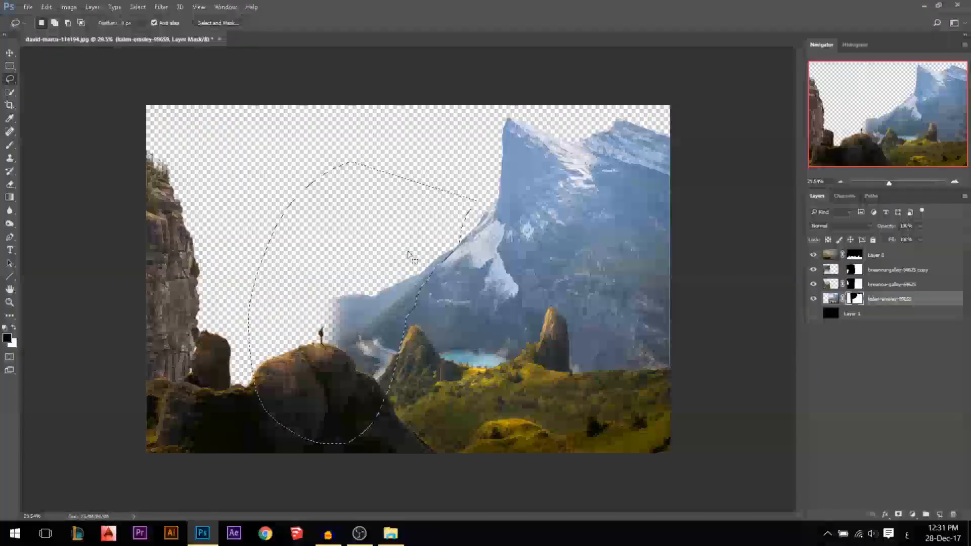
key("alt+BackSpace")
key("ctrl+d")
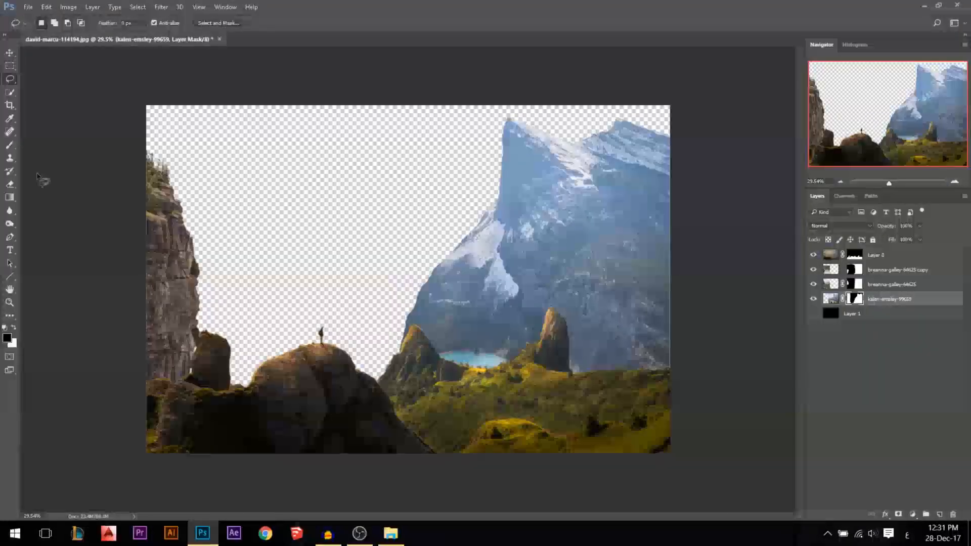
Start warping the kalen-emsley-99659 image, pulling the mountain's peak far left and its lower slope right to form a curved horn
left_click(10, 53)
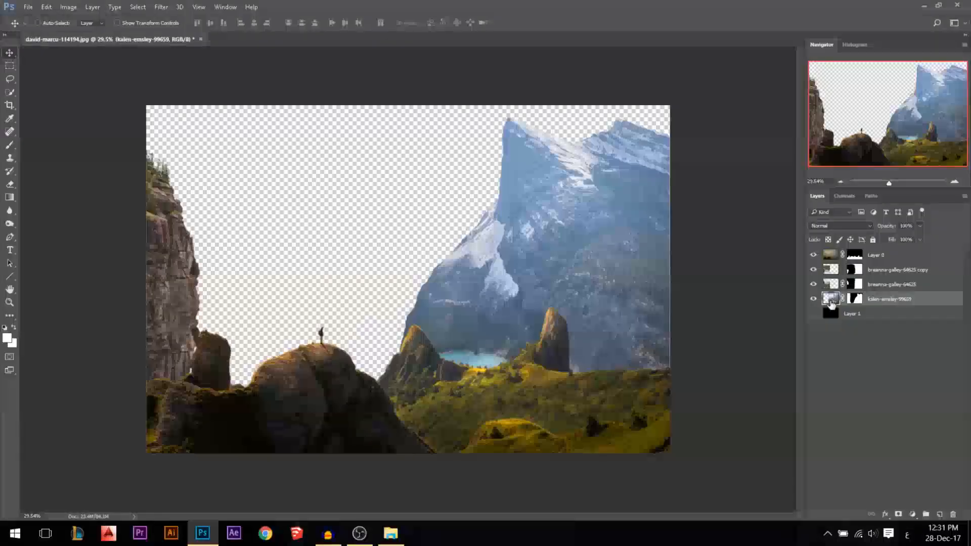
key("ctrl+t")
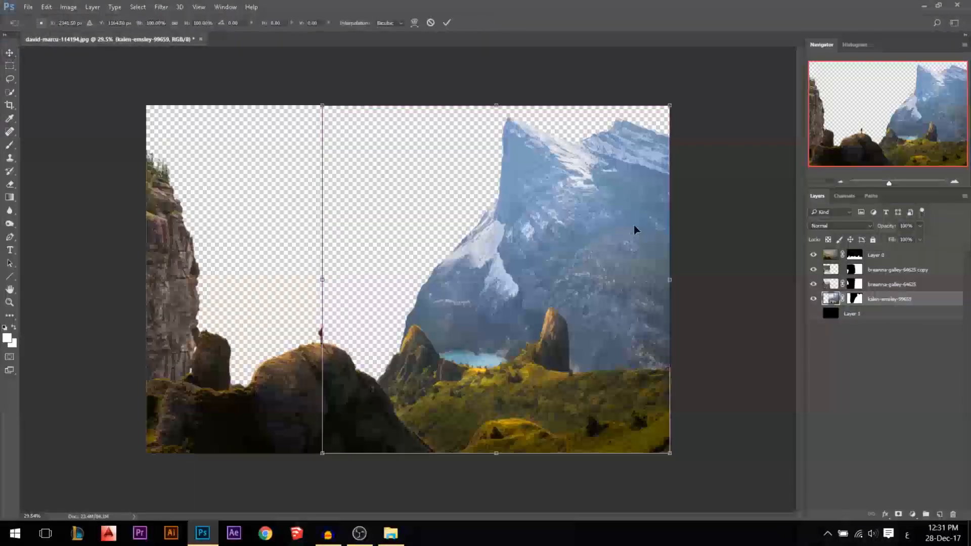
right_click(566, 234)
left_click(591, 317)
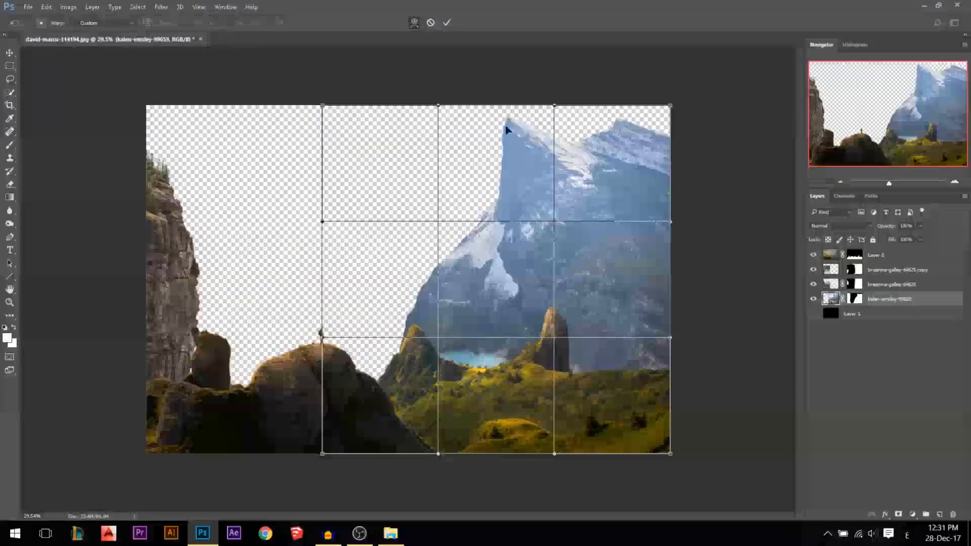
left_click_drag(507, 129, 408, 123)
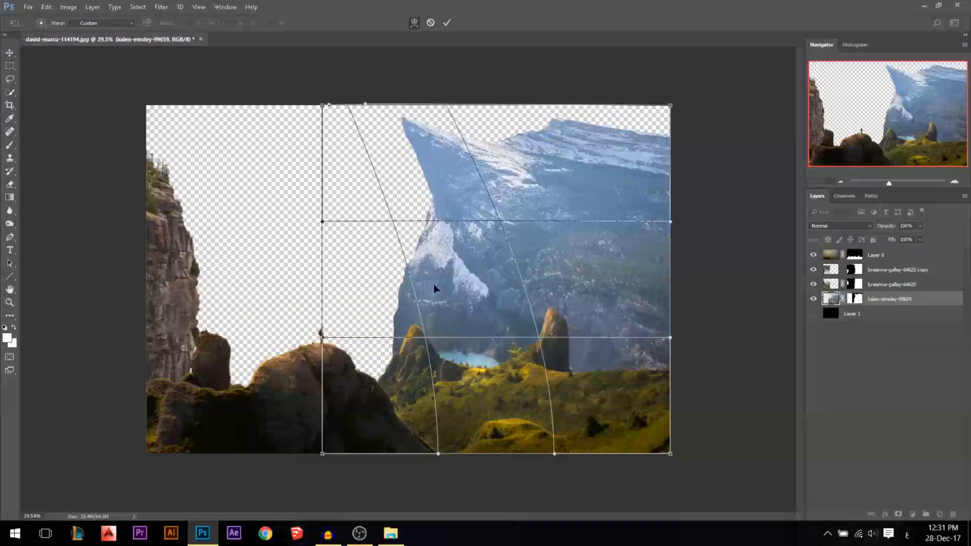
left_click_drag(444, 259, 495, 255)
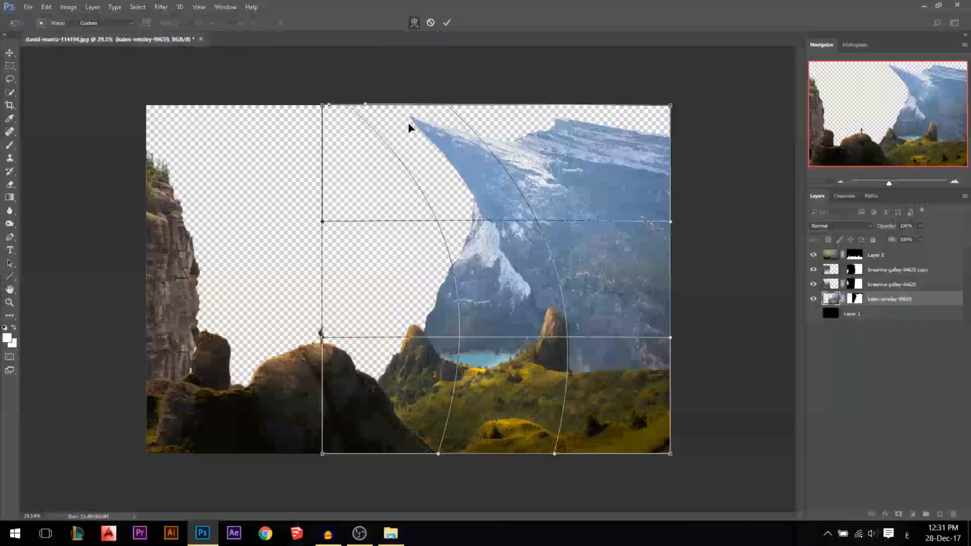
Refine the horn warp by reshaping the tip, lowering the upper-left corner and raising the mesh's lower edge, and apply it
left_click_drag(410, 128, 343, 138)
left_click_drag(322, 106, 329, 173)
left_click_drag(476, 388, 481, 353)
left_click_drag(633, 418, 632, 396)
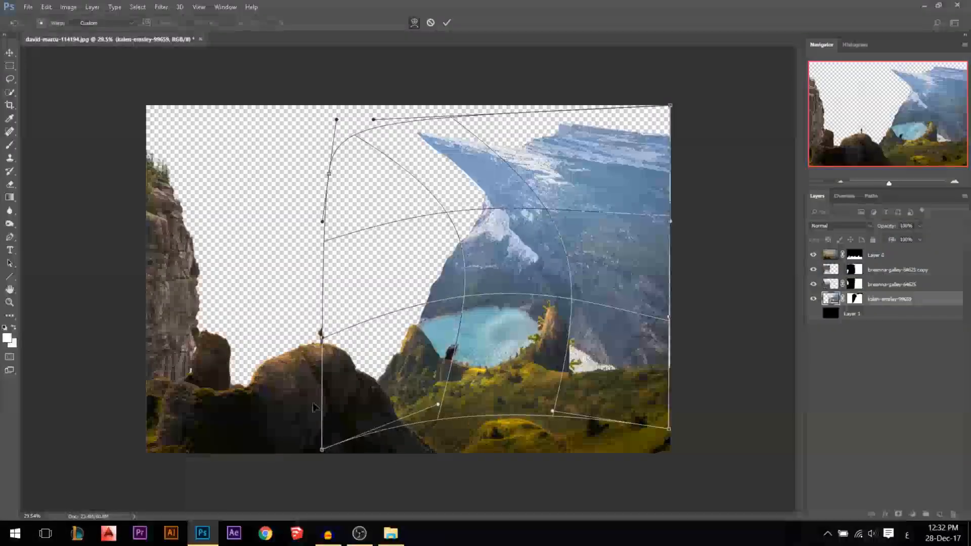
left_click_drag(322, 453, 332, 411)
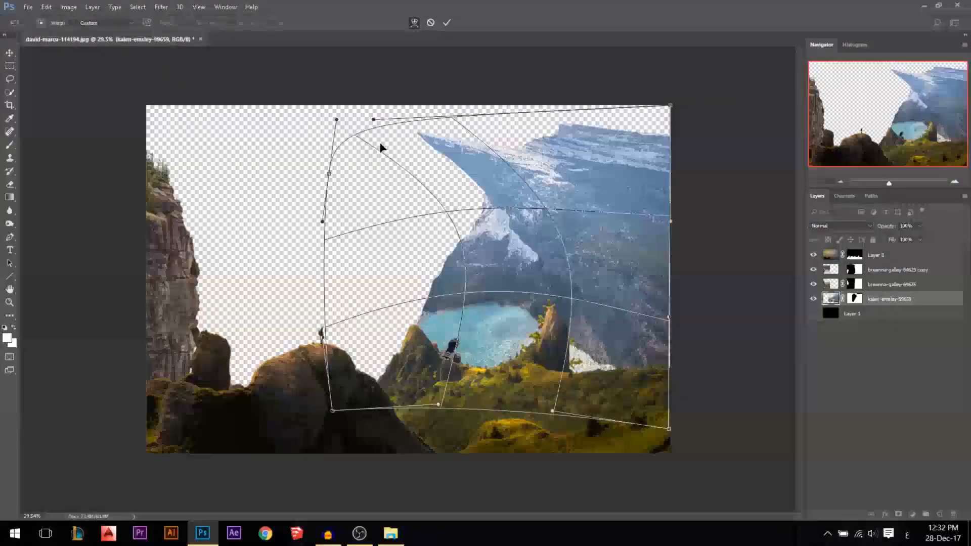
left_click_drag(469, 255, 464, 265)
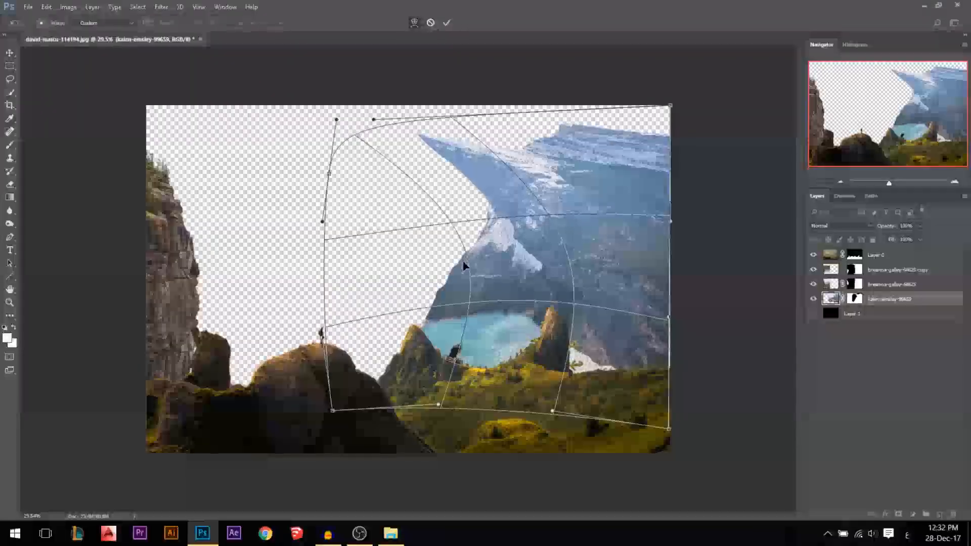
left_click_drag(432, 134, 424, 141)
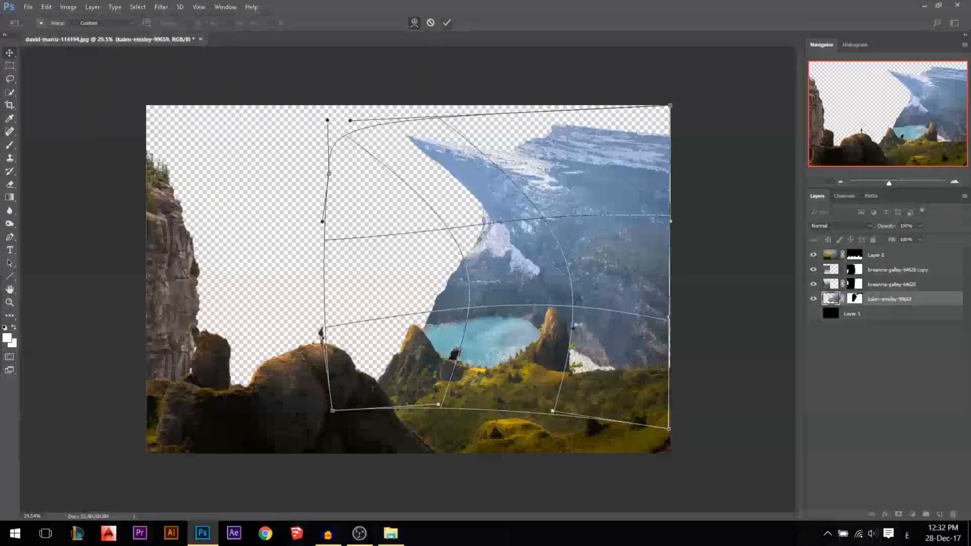
left_click(446, 23)
Stretch the mountain layer slightly with Free Transform to cover the thin transparent gap along the canvas's right edge
key("ctrl+plus")
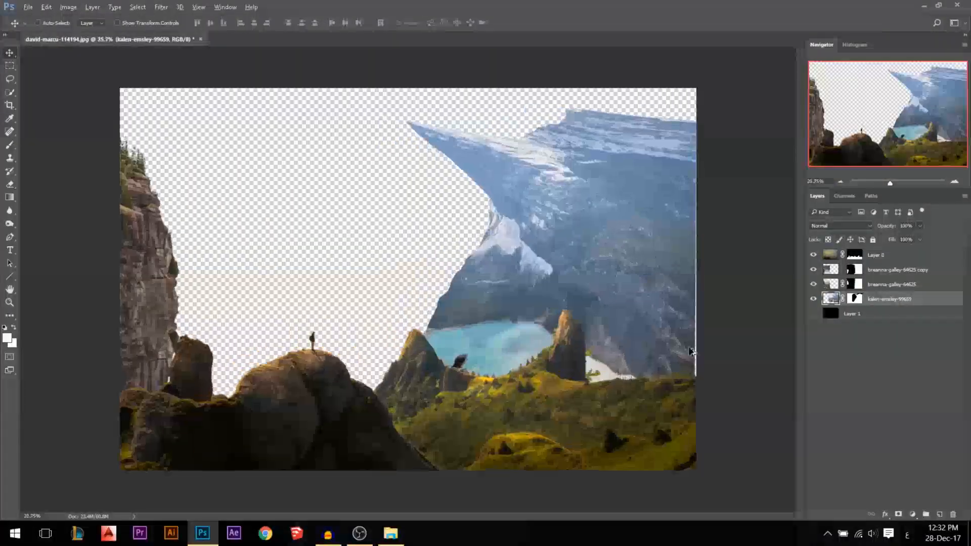
scroll(737, 336, "up", 5)
scroll(739, 339, "down", 2)
scroll(761, 403, "up", 5)
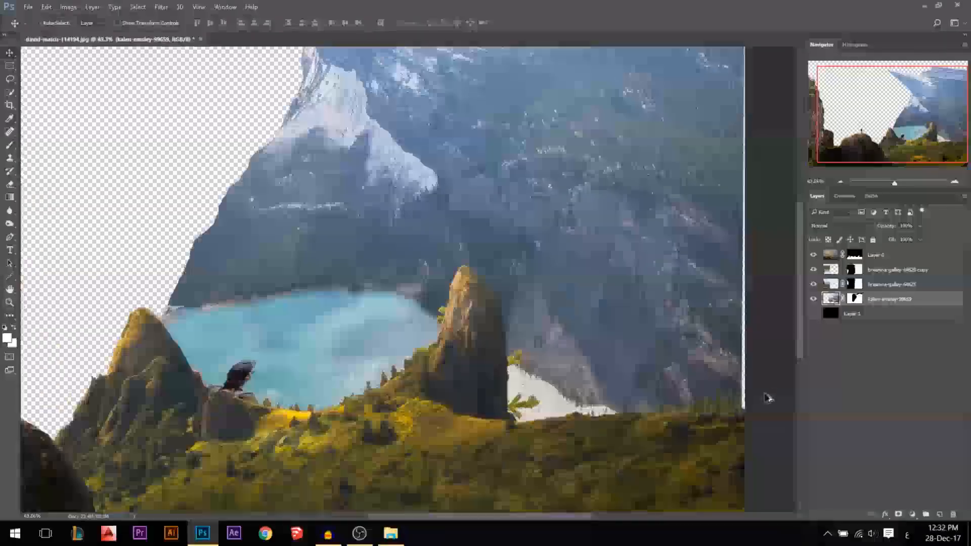
scroll(766, 398, "up", 4)
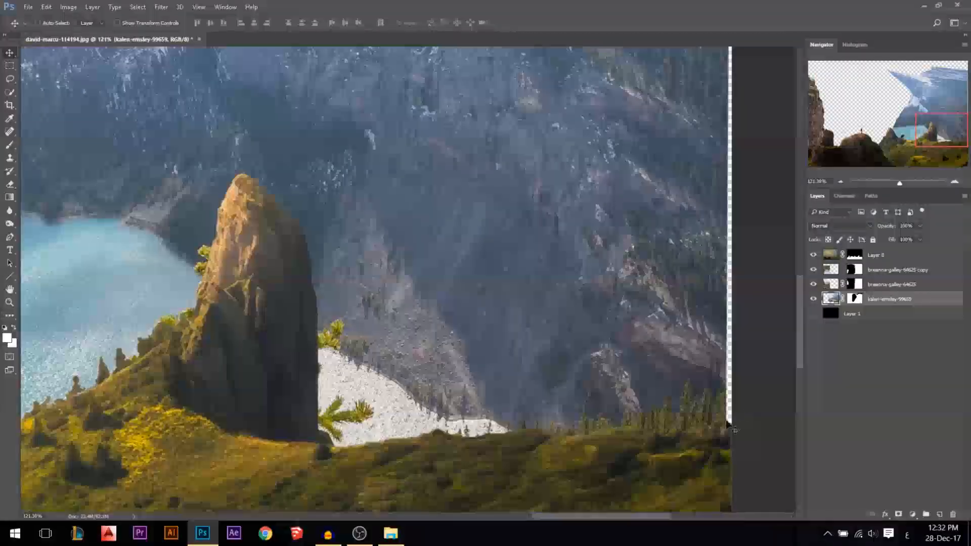
scroll(723, 337, "down", 6)
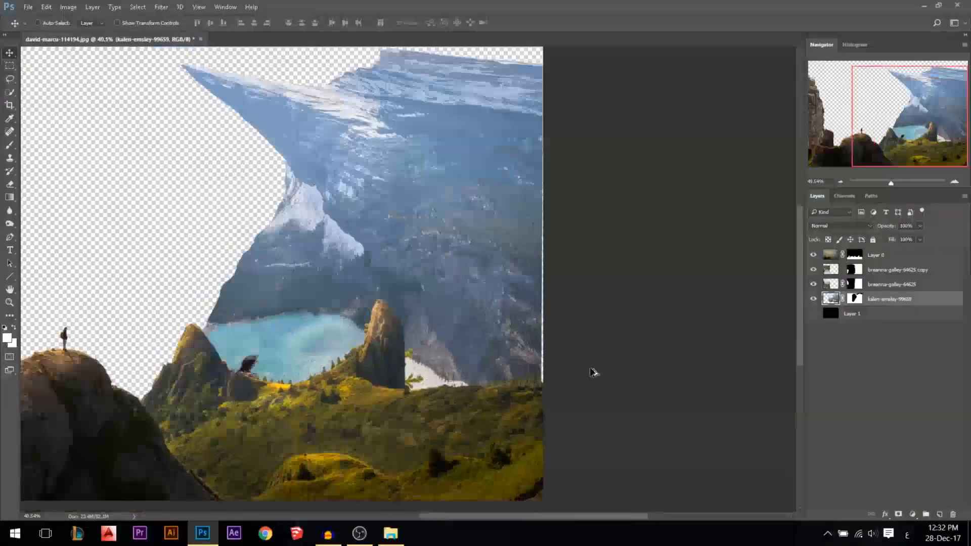
key("ctrl+t")
scroll(603, 381, "down", 2)
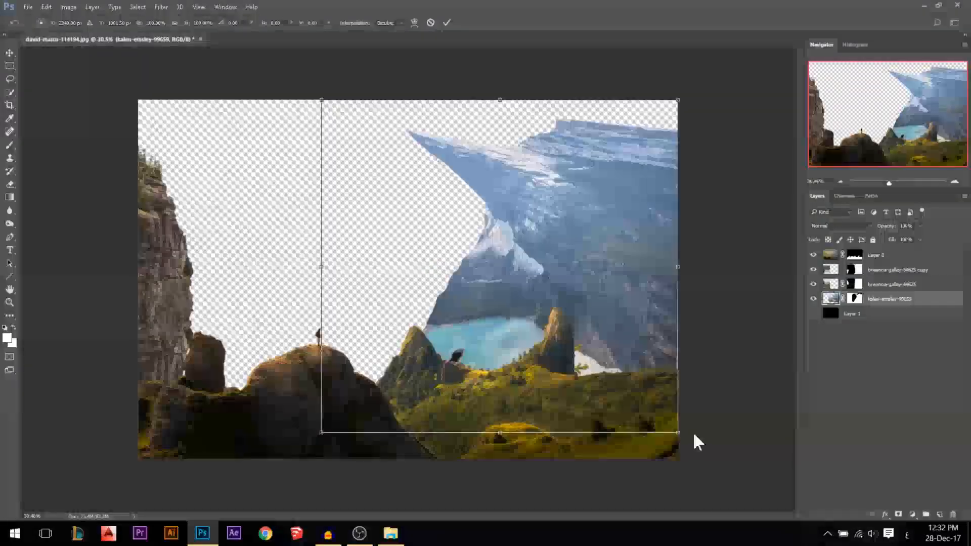
left_click_drag(679, 432, 681, 434)
key("Return")
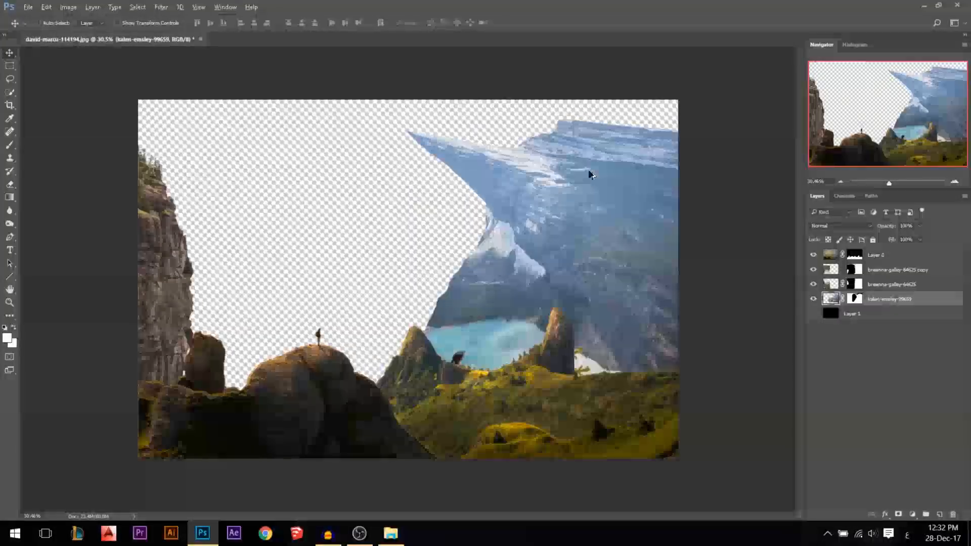
Hide the foreground layer at the top of the stack to expose the two hikers in front of the lake
scroll(541, 318, "up", 6)
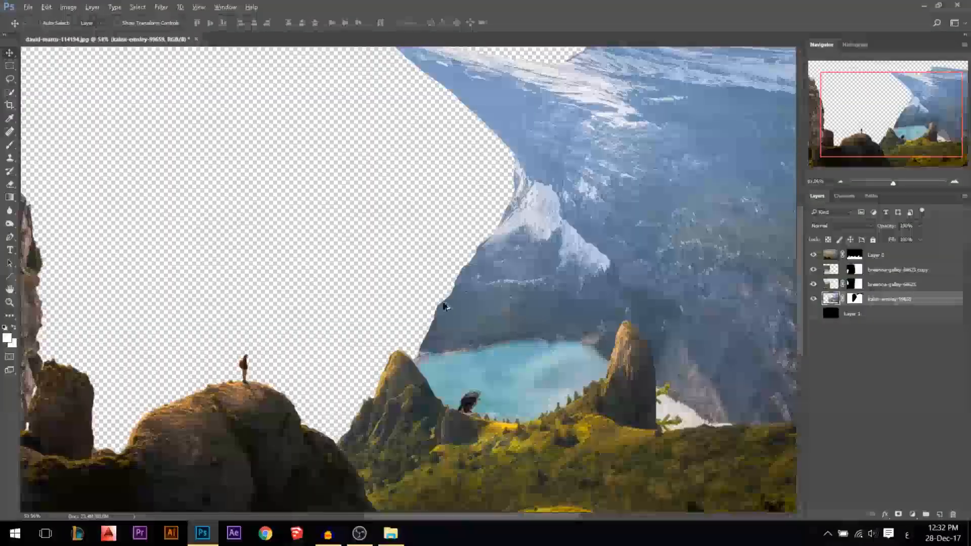
scroll(514, 459, "up", 2)
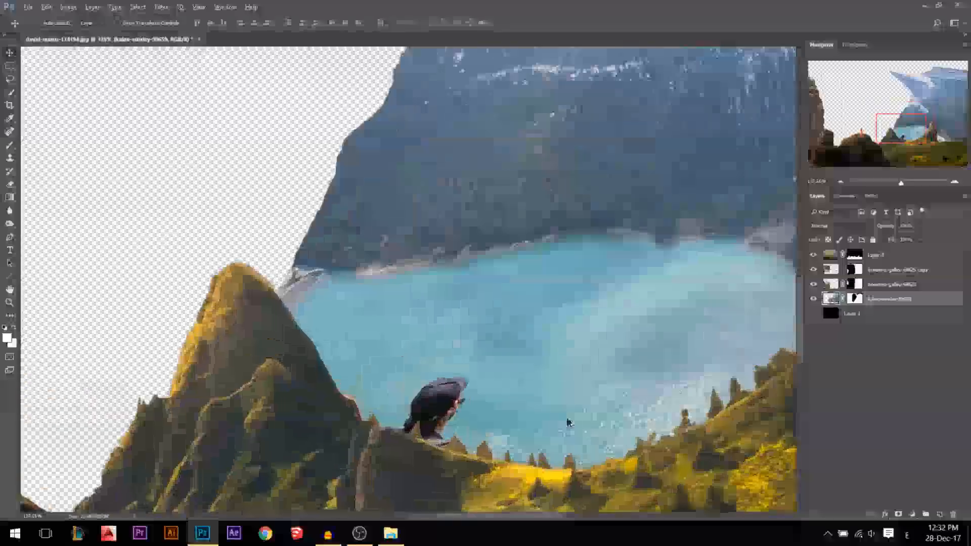
left_click(813, 299)
left_click(812, 284)
left_click(813, 255)
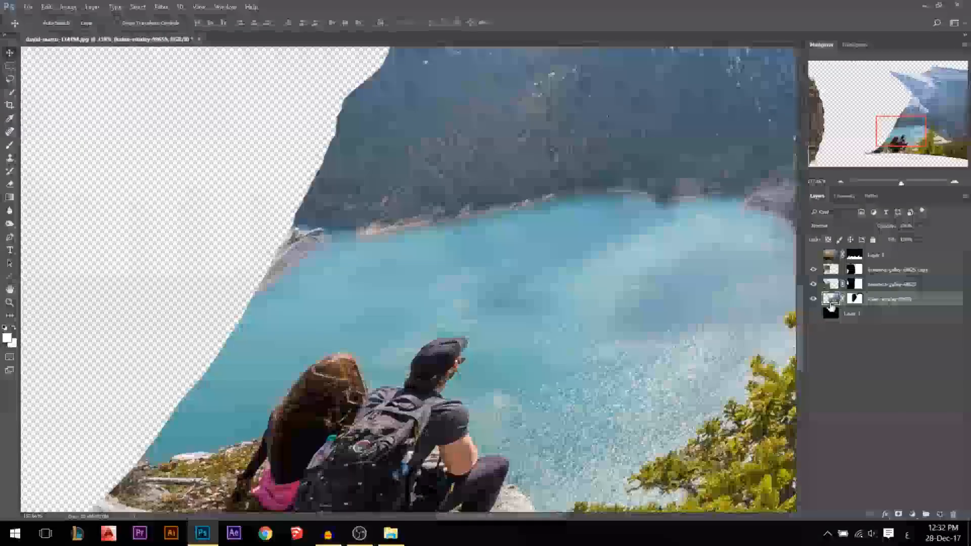
Clone lake water over the hikers' heads on the mountain layer with the Clone Stamp and show the foreground layer again
left_click(10, 157)
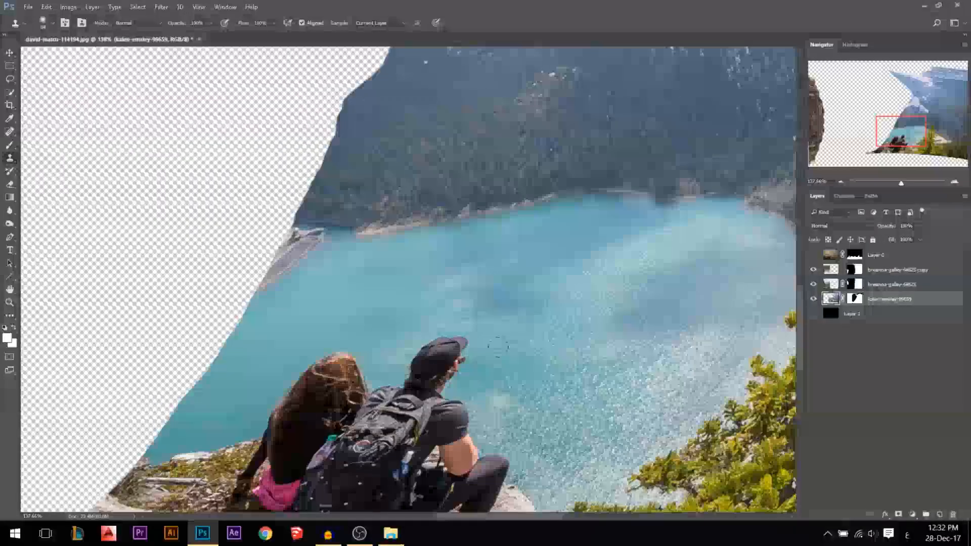
left_click(522, 364, "alt")
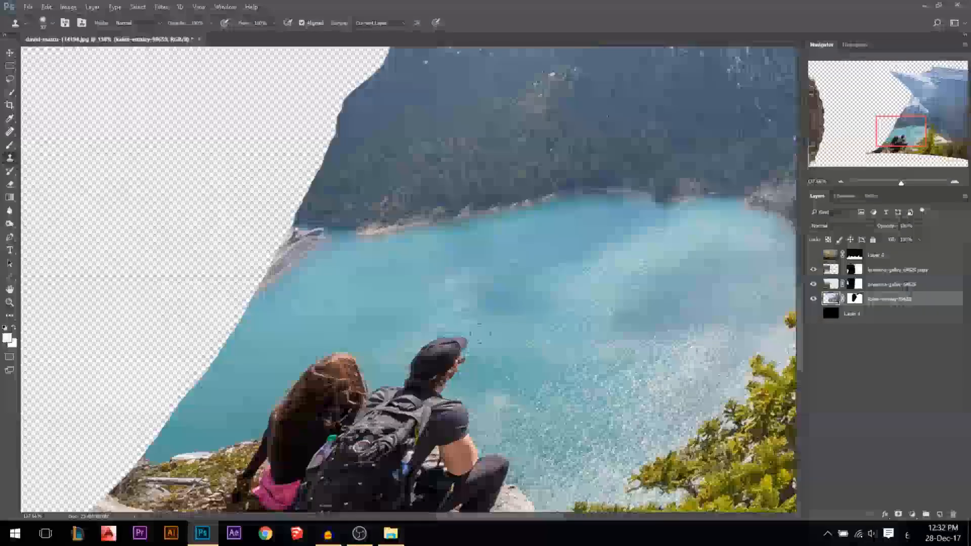
mouse_move(455, 344)
left_mouse_down()
mouse_move(407, 338)
mouse_move(438, 351)
mouse_move(395, 343)
mouse_move(410, 304)
mouse_move(431, 307)
mouse_move(375, 335)
mouse_move(325, 336)
mouse_move(422, 353)
mouse_move(426, 305)
mouse_move(444, 369)
mouse_move(269, 353)
left_mouse_up()
left_click(427, 307, "alt")
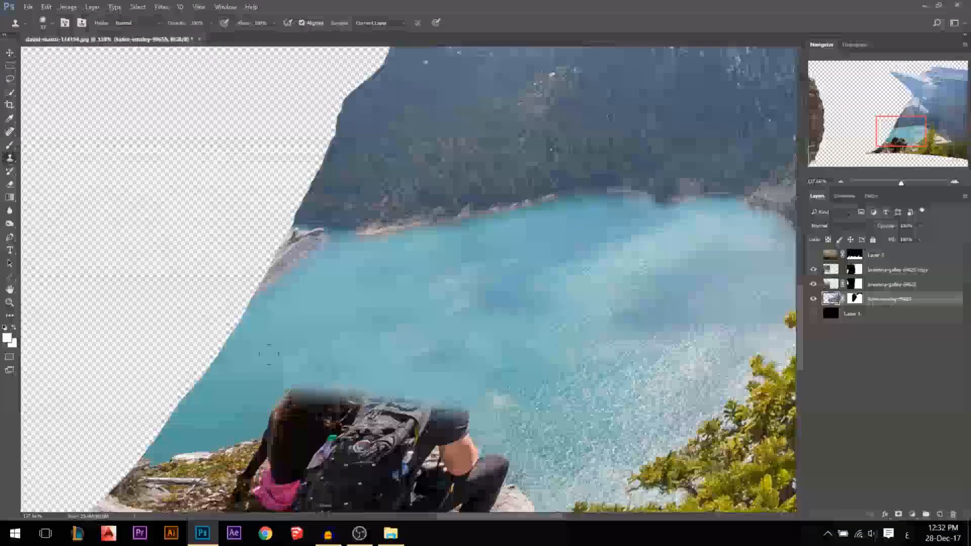
left_click(813, 254)
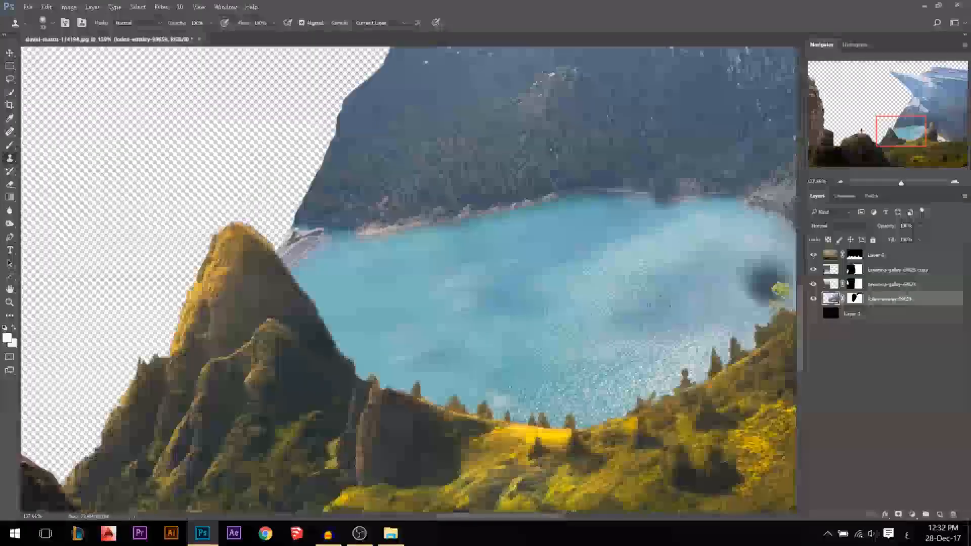
Soften the mountain's left edge on the kalen-emsley-99659 layer mask with a soft Blur tool at 100% strength
left_click(10, 53)
scroll(542, 326, "down", 5)
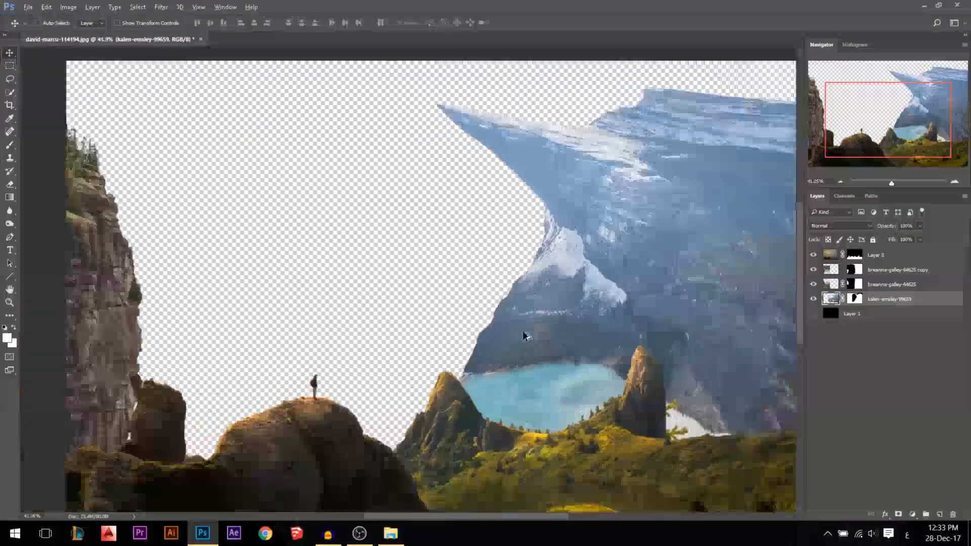
scroll(444, 303, "down", 2)
scroll(393, 358, "up", 3)
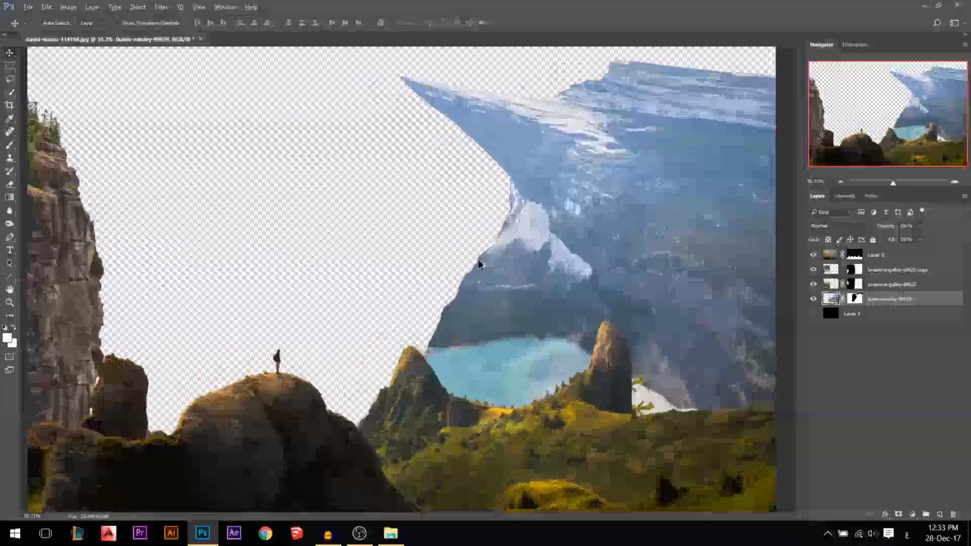
scroll(479, 264, "up", 3)
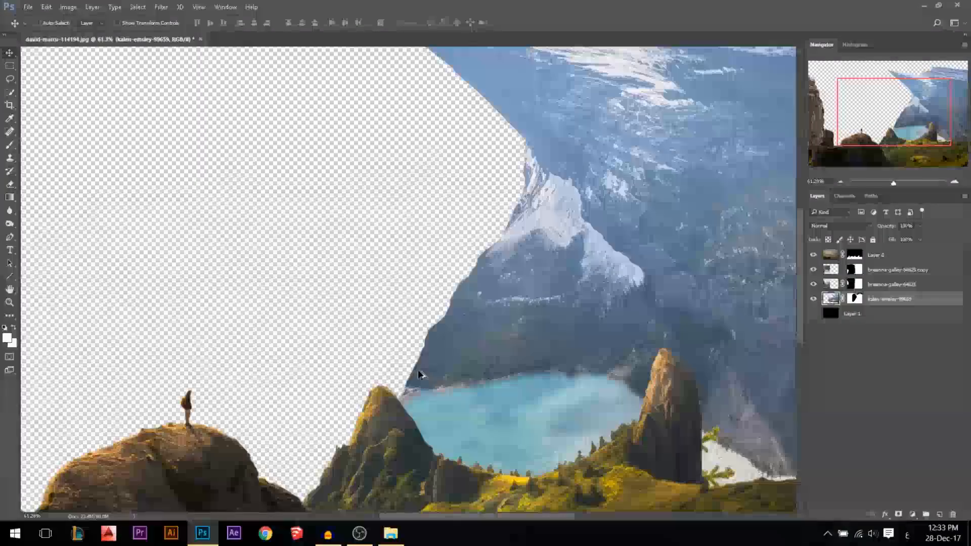
scroll(418, 374, "up", 6)
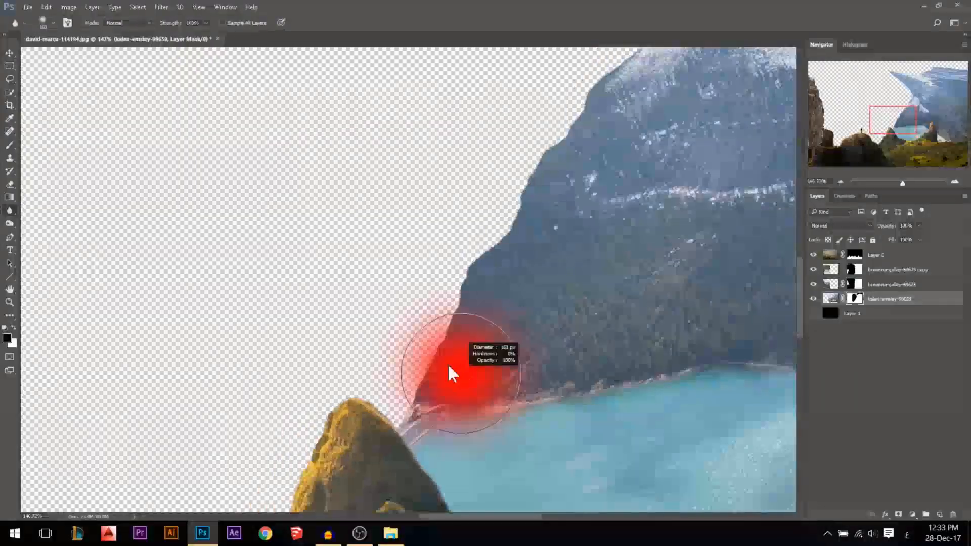
scroll(450, 372, "down", 3)
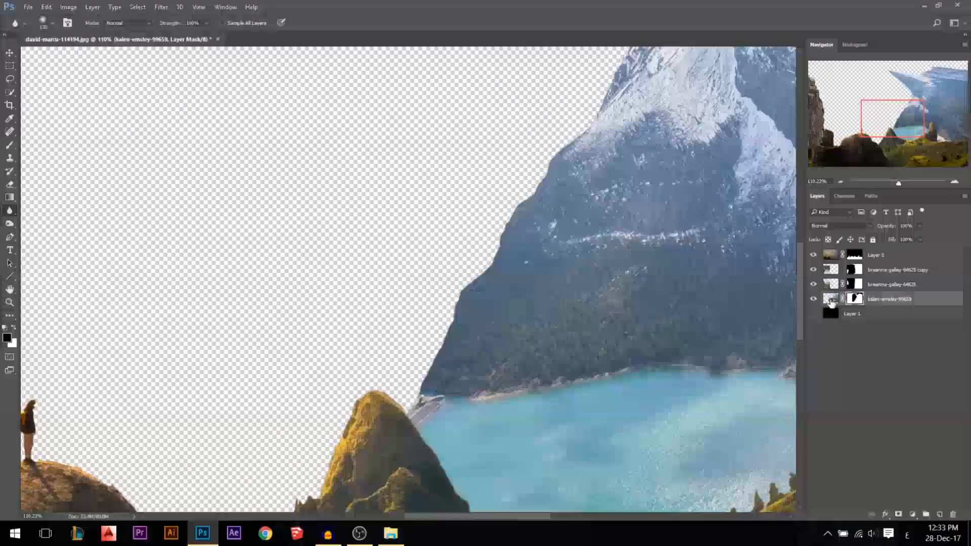
scroll(405, 349, "down", 1)
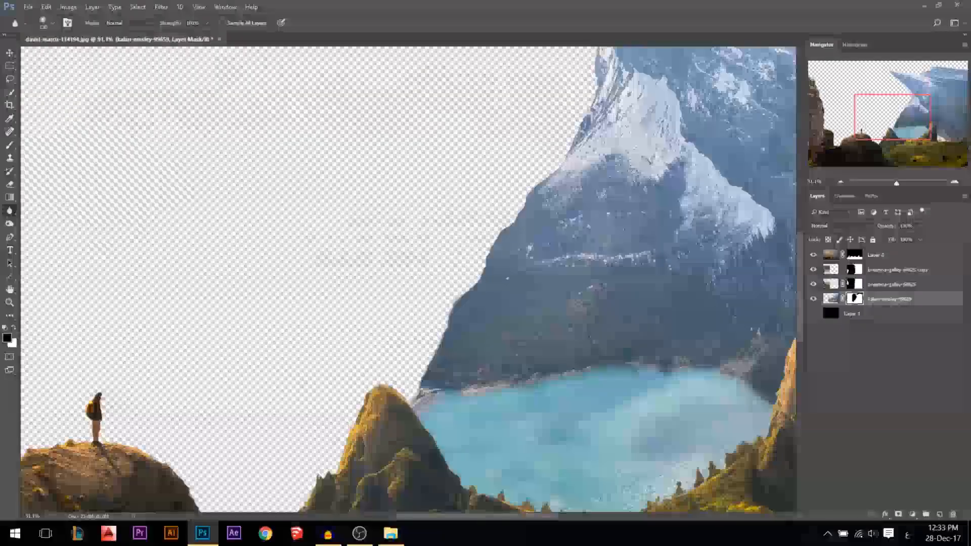
scroll(461, 260, "down", 1)
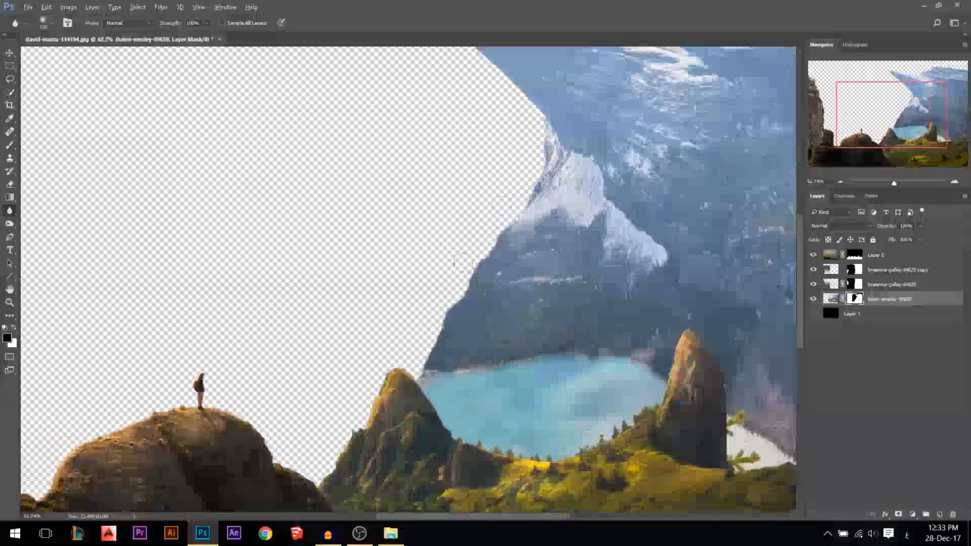
scroll(463, 369, "down", 1)
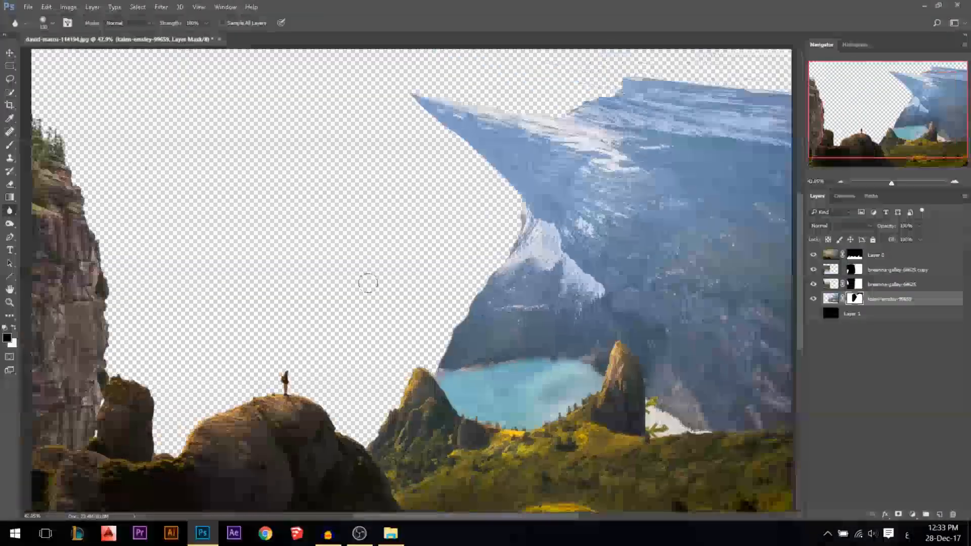
Choose a small textured brush tip with the Brush tool for painting on the mountain's layer mask
left_click(9, 53)
scroll(424, 292, "up", 5)
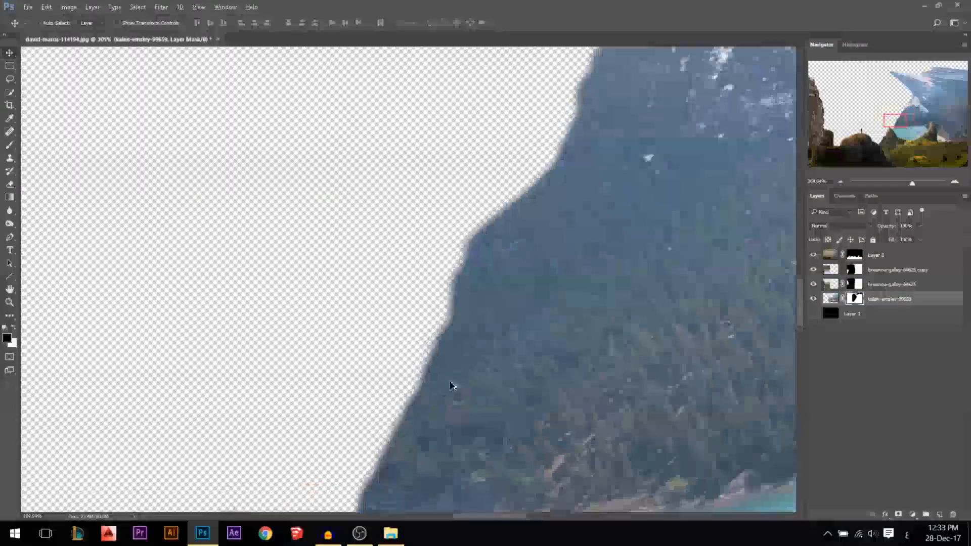
scroll(451, 385, "down", 2)
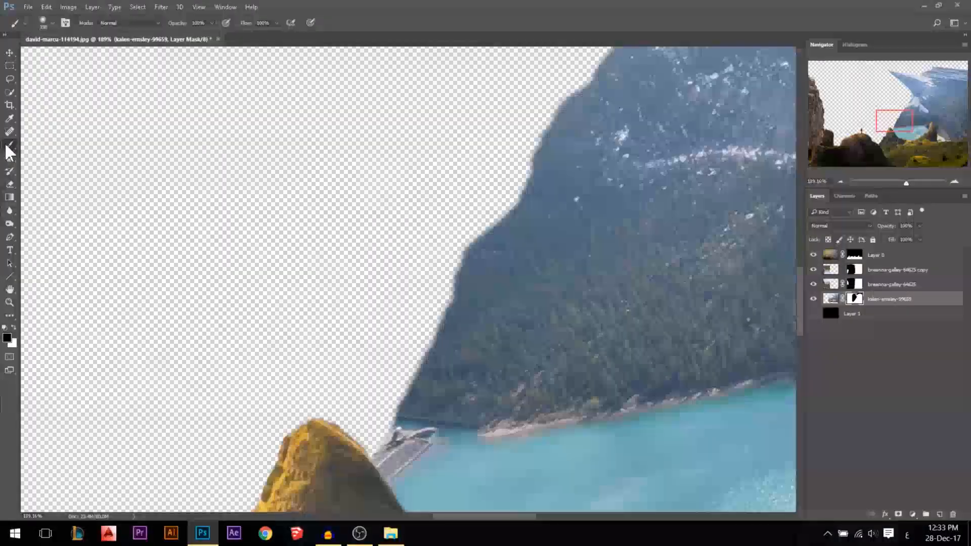
right_click(476, 248)
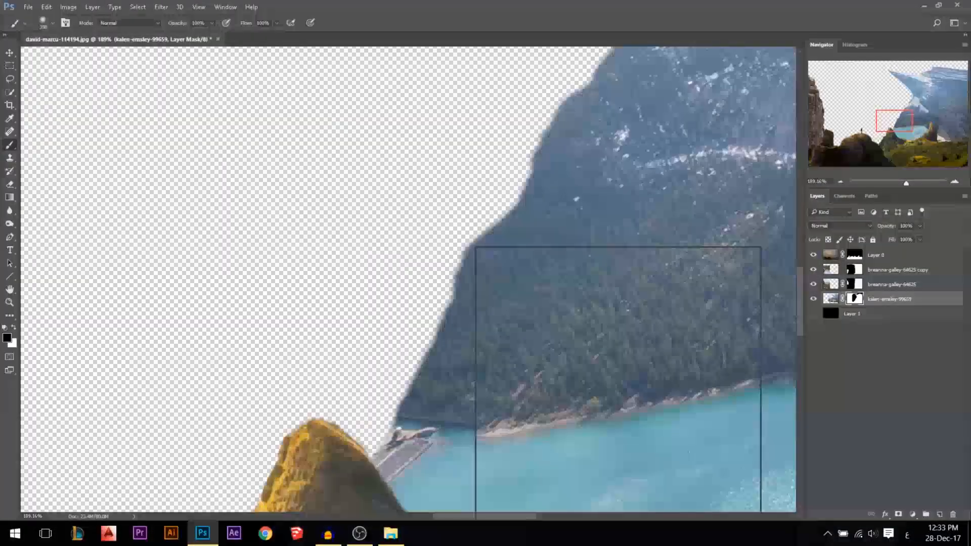
left_click(668, 370)
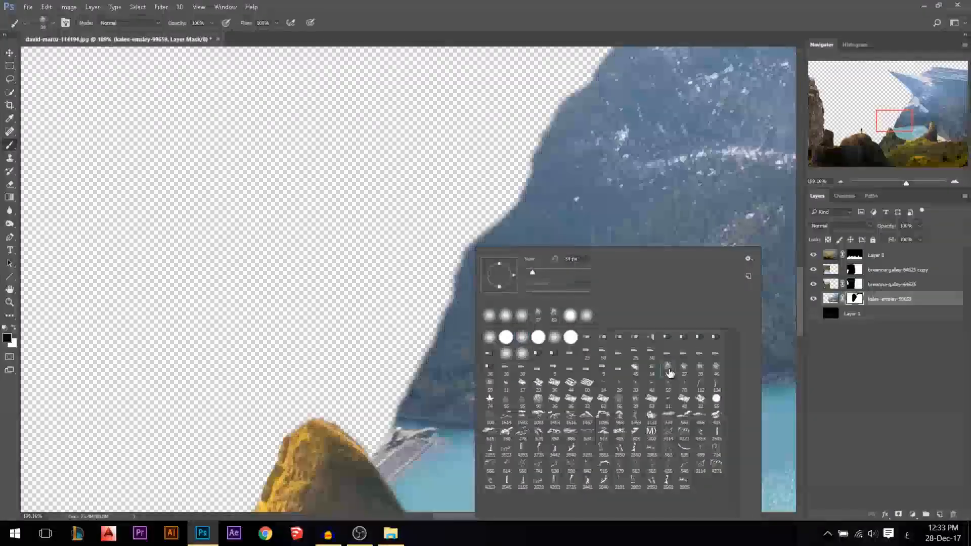
Try painting black with the textured brush on the mask along the mountain's lower-left slope, and undo the stroke
left_click_drag(415, 346, 433, 388)
scroll(418, 382, "up", 4)
key("ctrl+z")
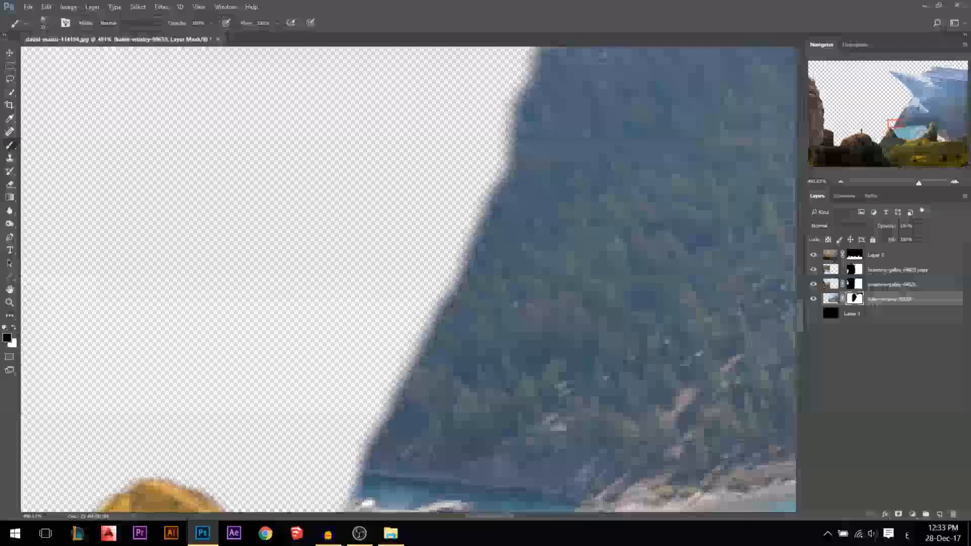
Reshape the mountain's lower-left edge on the kalen-emsley-99659 layer mask, alternating black and white strokes of the textured brush
left_click(14, 327)
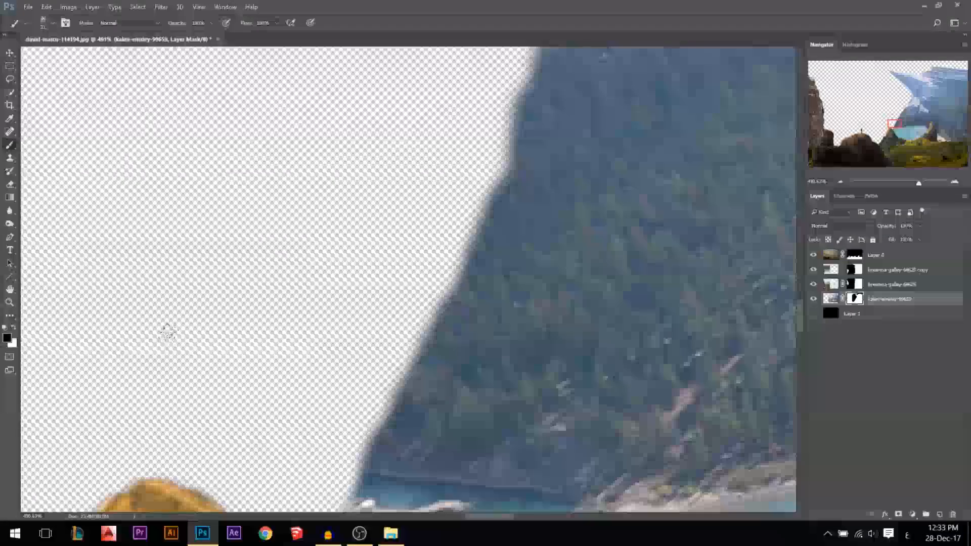
key("x")
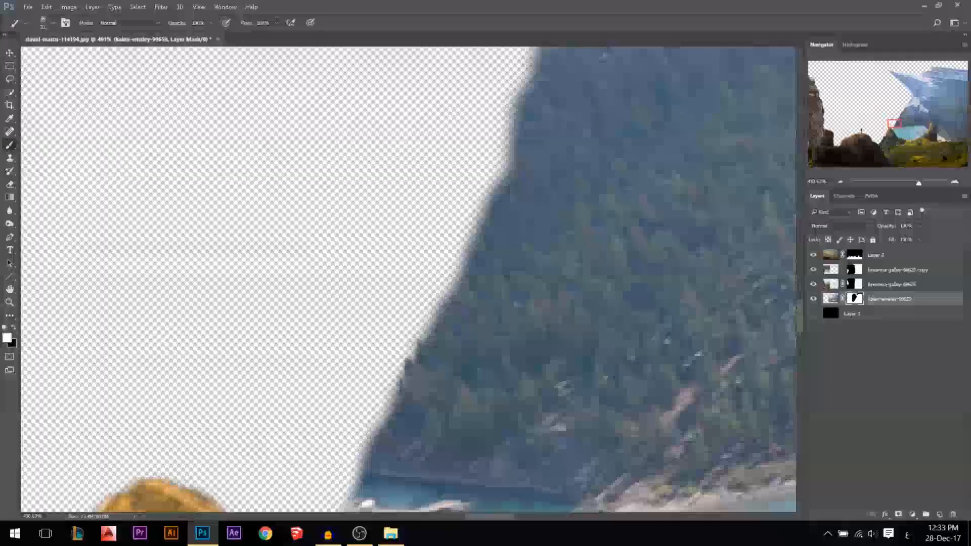
mouse_move(439, 363)
left_mouse_down()
mouse_move(427, 335)
mouse_move(445, 300)
left_mouse_up()
key("x")
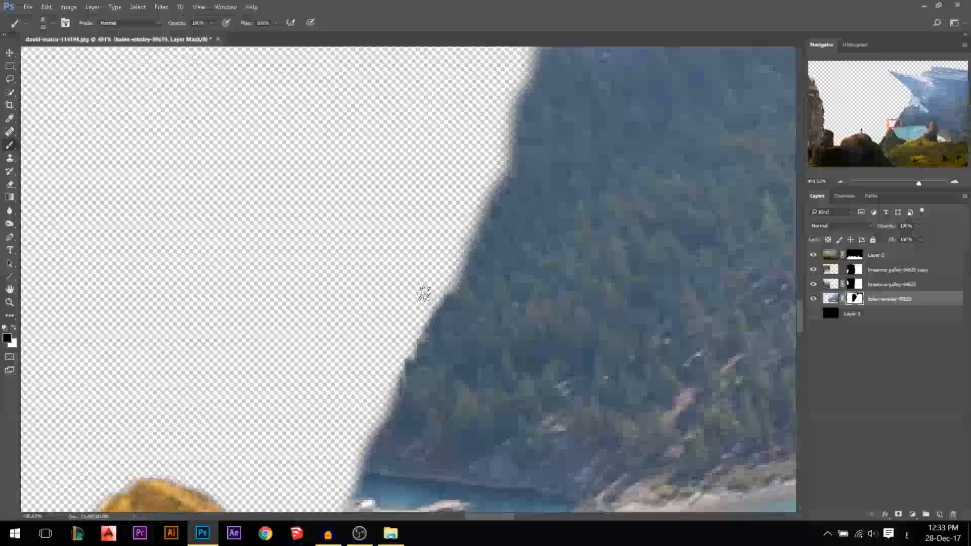
key("x")
mouse_move(422, 298)
left_mouse_down()
mouse_move(456, 297)
mouse_move(473, 253)
left_mouse_up()
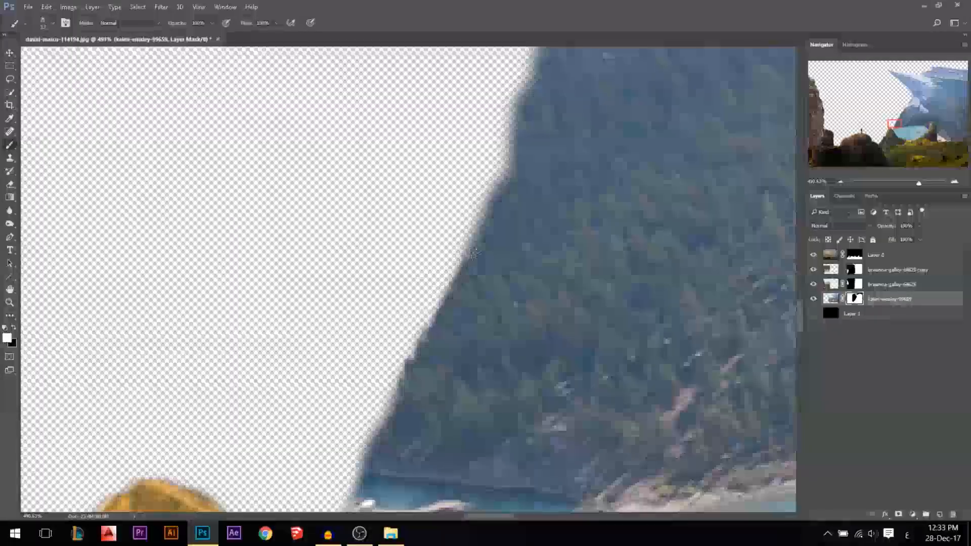
mouse_move(498, 187)
left_mouse_down()
mouse_move(484, 113)
mouse_move(490, 149)
mouse_move(478, 153)
mouse_move(450, 221)
left_mouse_up()
key("x")
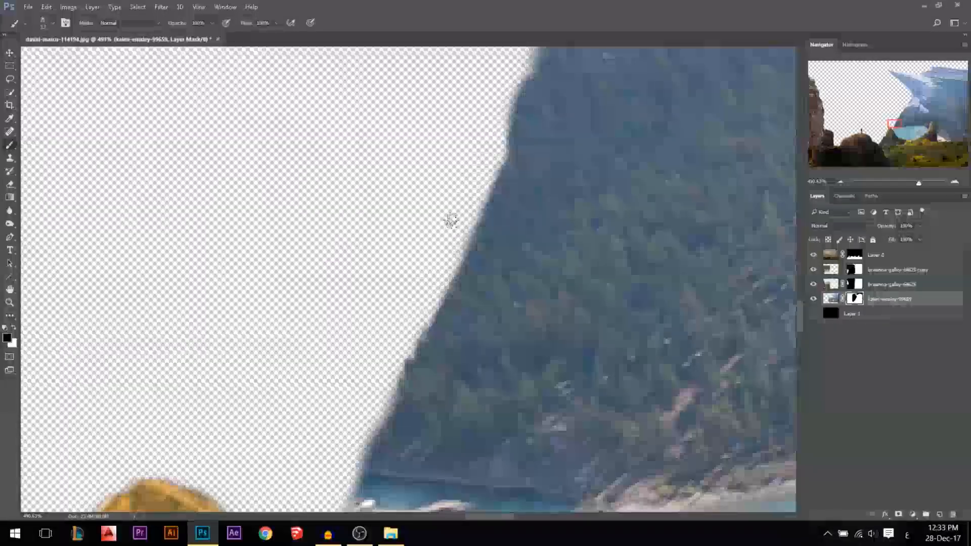
mouse_move(371, 406)
left_mouse_down()
mouse_move(336, 481)
mouse_move(314, 465)
left_mouse_up()
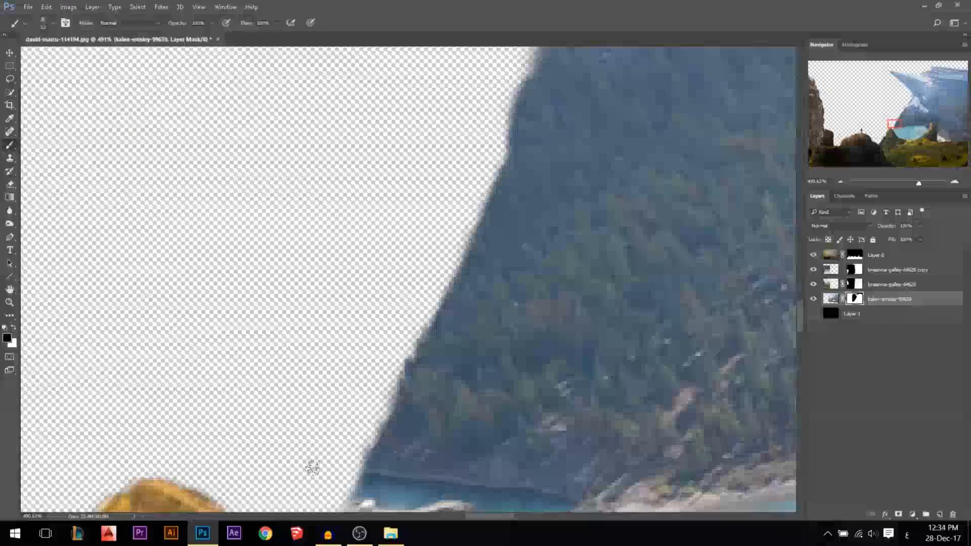
scroll(413, 325, "down", 5)
scroll(414, 326, "down", 10)
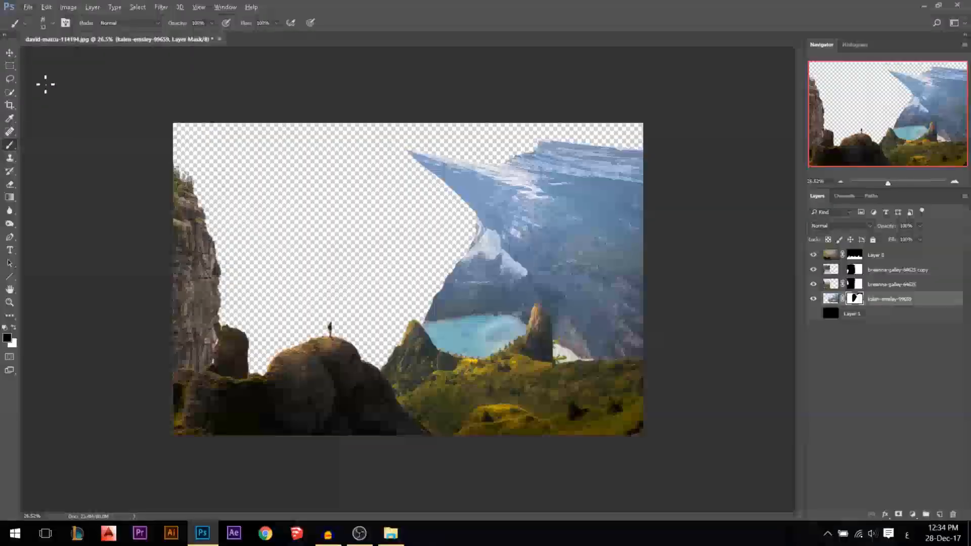
Place the jakub-kriz-409465 landscape photo from File Explorer into the composite and flip it horizontally
left_click(10, 53)
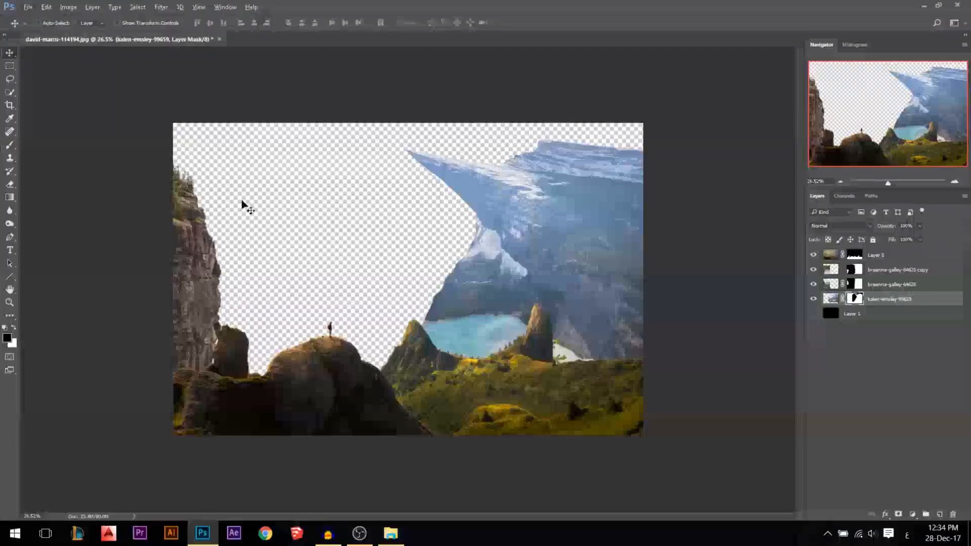
left_click(391, 533)
left_click_drag(509, 151, 323, 314)
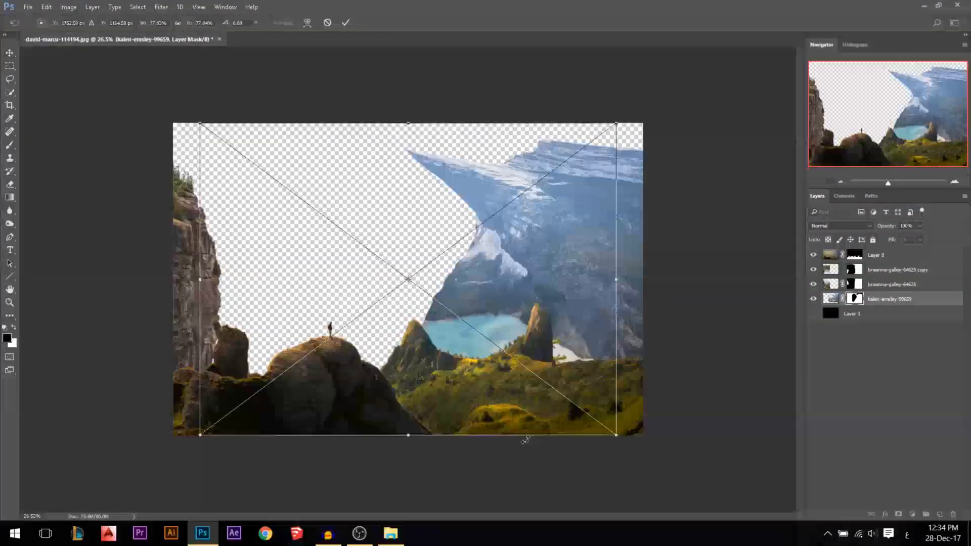
left_click_drag(340, 278, 314, 279)
right_click(314, 279)
left_click(387, 430)
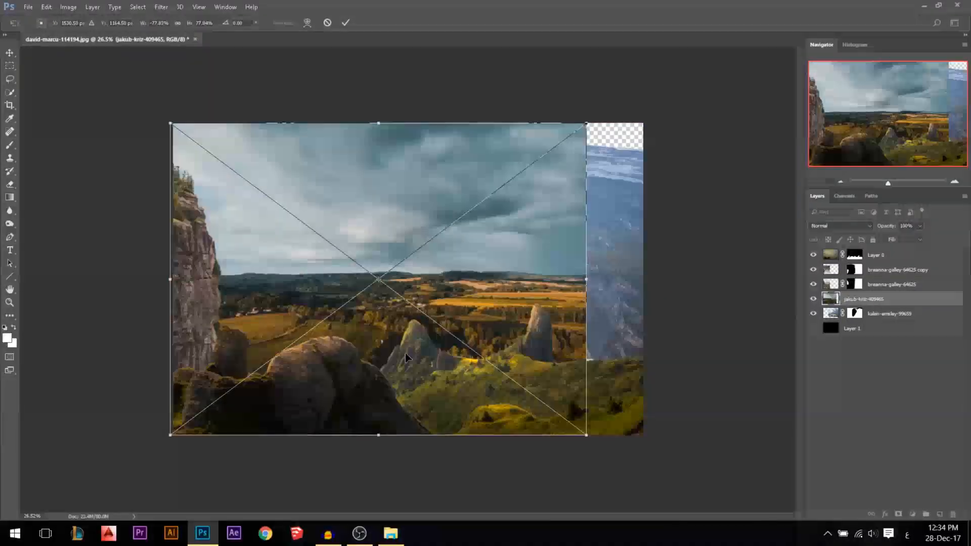
Align the placed landscape photo with the canvas's left edge, stretch it to the full canvas width, and commit the transform
left_click_drag(404, 357, 407, 357)
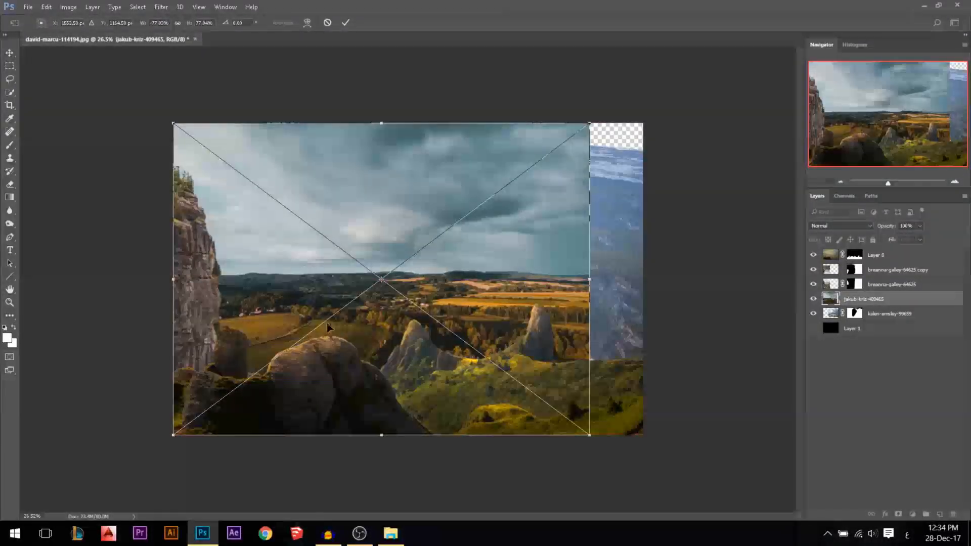
left_click_drag(589, 279, 643, 279)
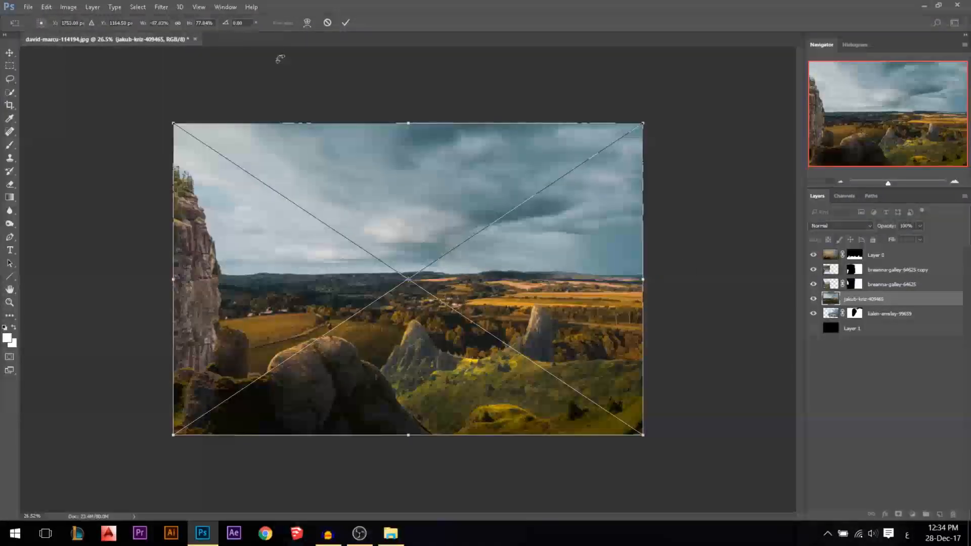
left_click(346, 23)
Move the jakub-kriz-409465 layer directly beneath the kalen-emsley-99659 mountain layer and rasterize it
left_click_drag(863, 299, 876, 321)
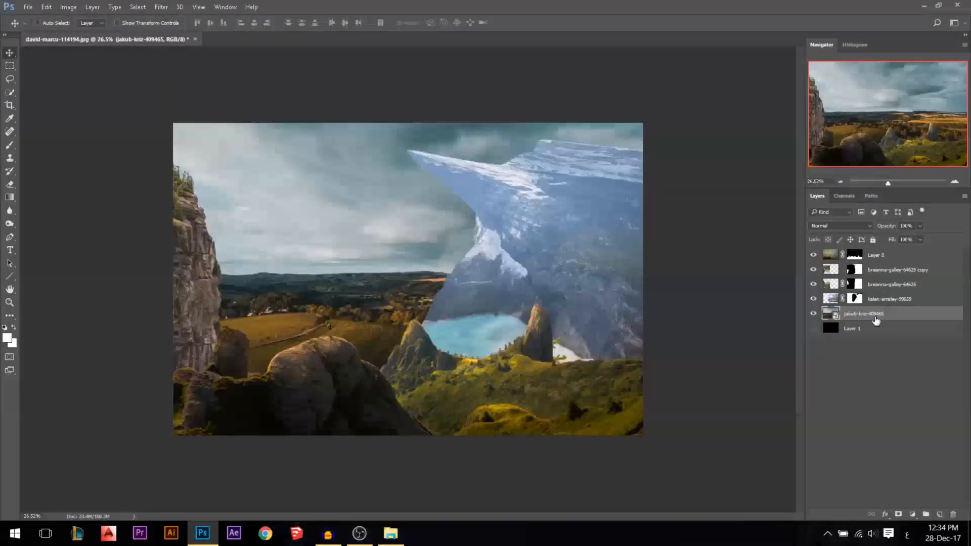
right_click(872, 315)
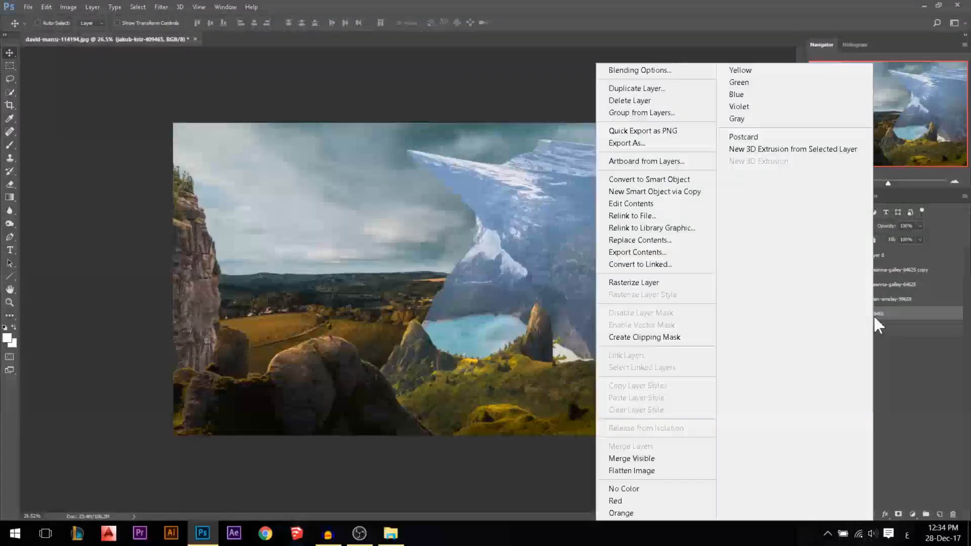
left_click(686, 287)
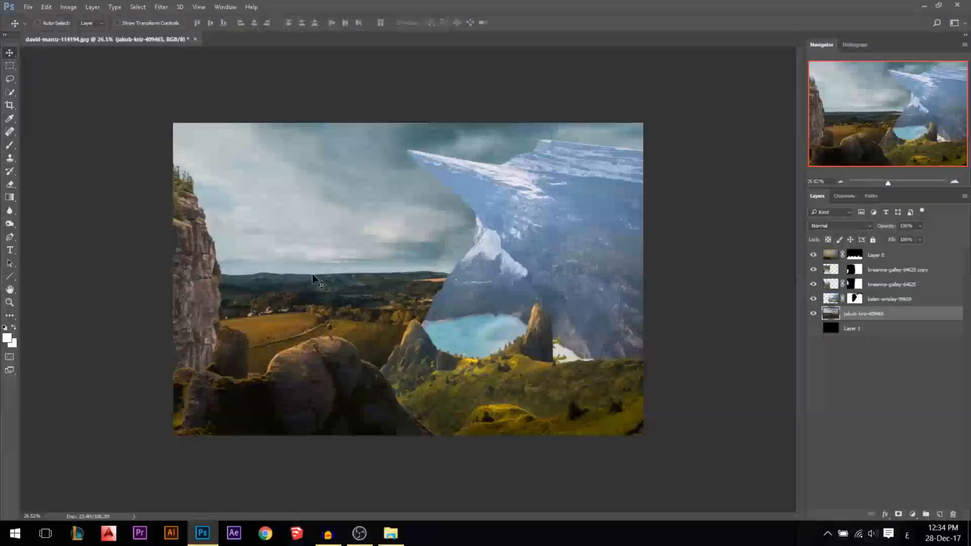
Hide the jakub-kriz-409465 layer and show the black Layer 1, then toggle the mountain layer to check for mask leftovers
left_click(813, 313)
left_click(813, 328)
key("ctrl+0")
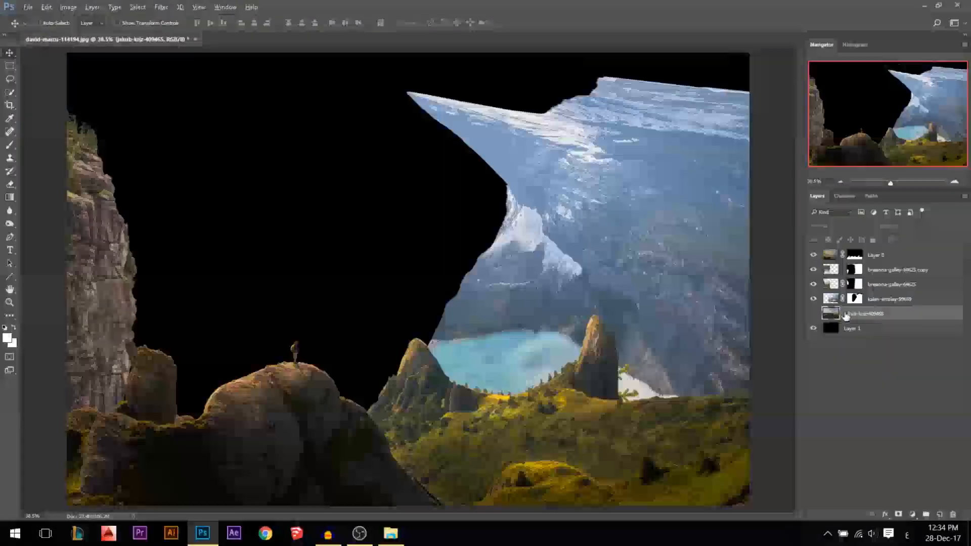
left_click(813, 299)
left_click(813, 299)
Paint out the faint curved line above the horn on the mountain's layer mask with a hard round black brush
left_click(854, 299)
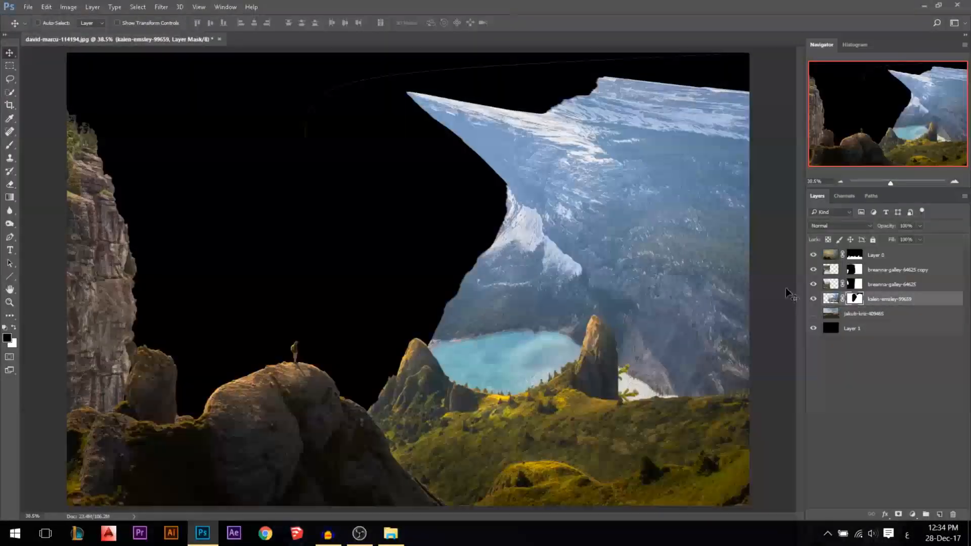
left_click(10, 145)
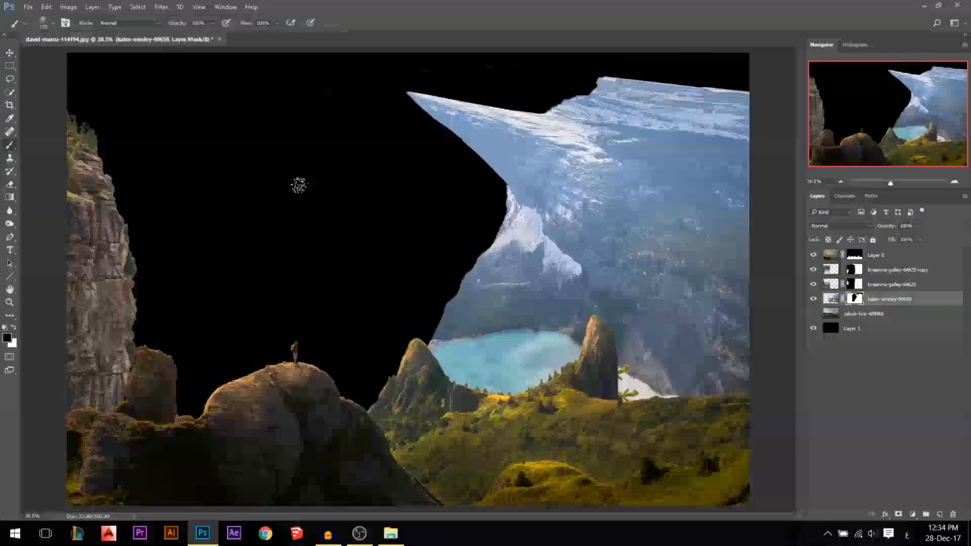
right_click(297, 183)
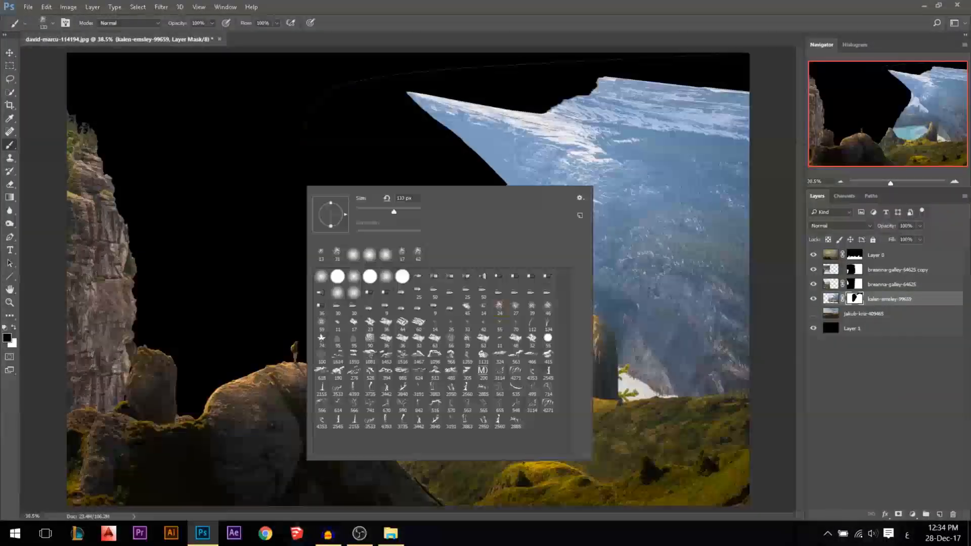
left_click(370, 277)
left_click(304, 175)
mouse_move(303, 90)
left_mouse_down()
mouse_move(321, 101)
mouse_move(366, 68)
mouse_move(724, 47)
left_mouse_up()
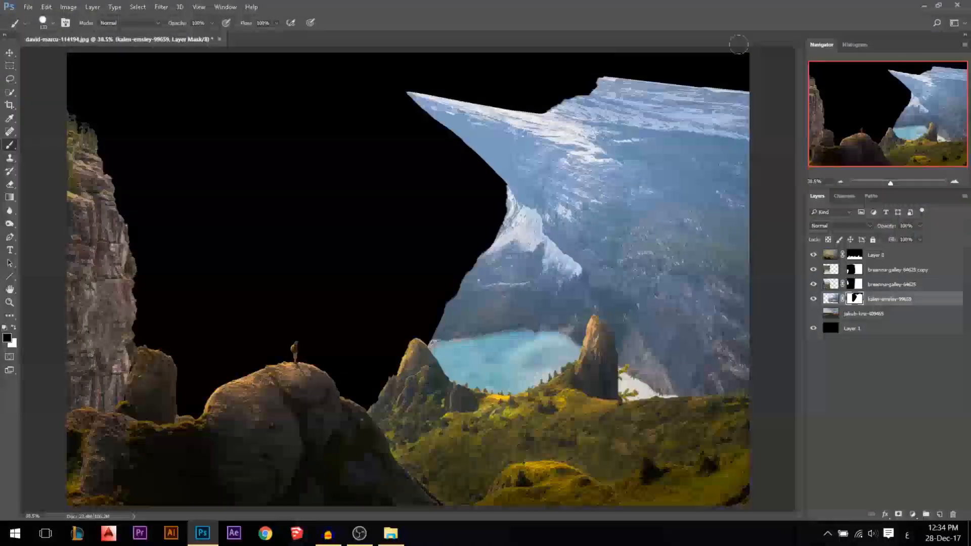
Show the jakub-kriz-409465 background layer again and switch back to the Move tool
left_click(10, 54)
scroll(365, 241, "down", 1)
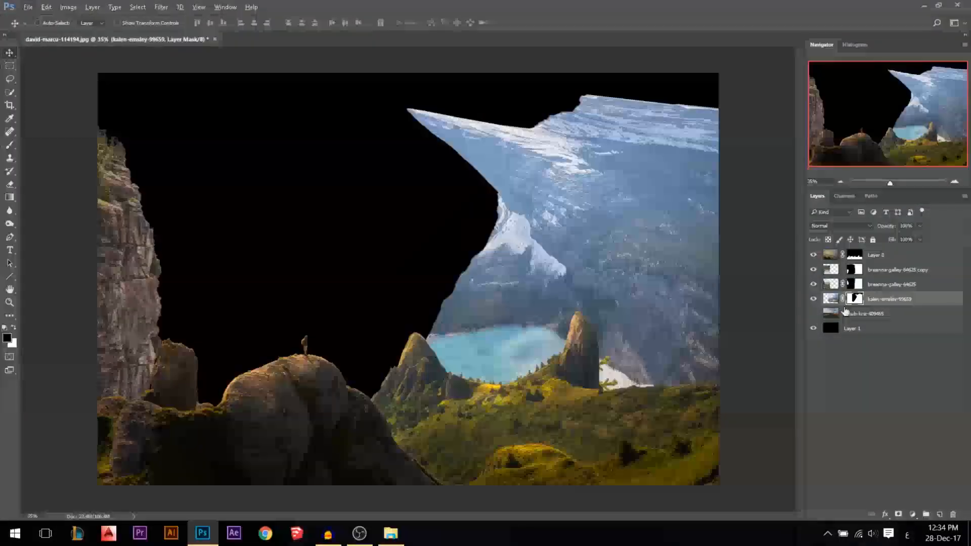
left_click(813, 314)
scroll(529, 348, "down", 1)
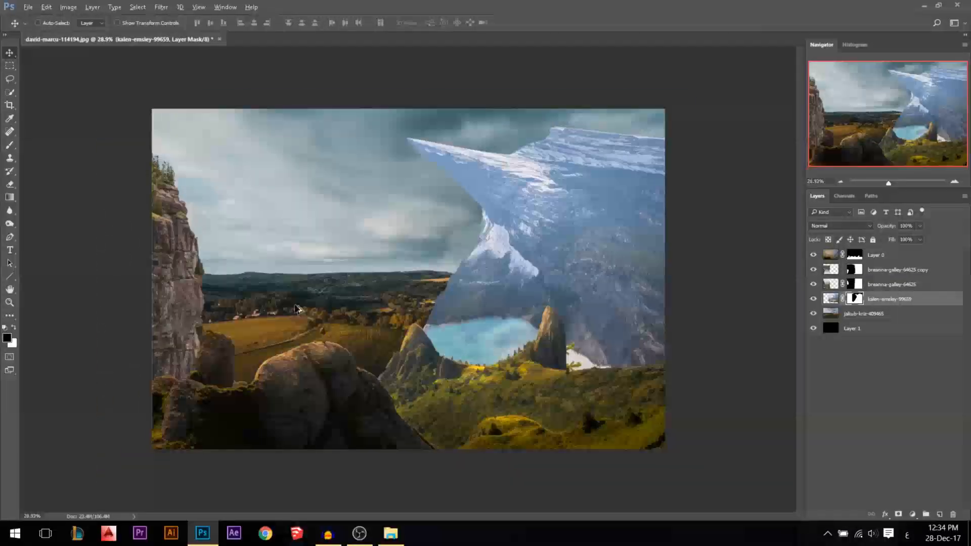
scroll(379, 289, "up", 1)
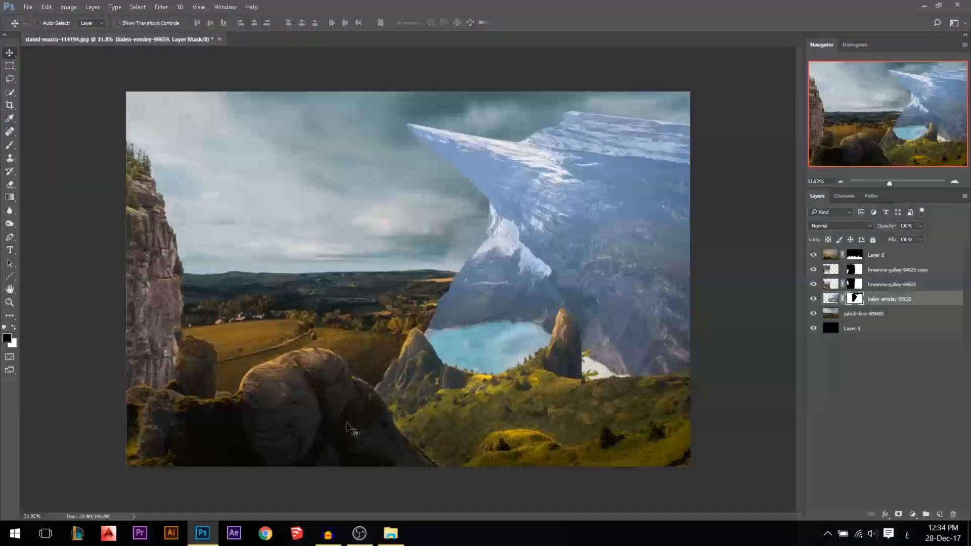
scroll(489, 322, "down", 1)
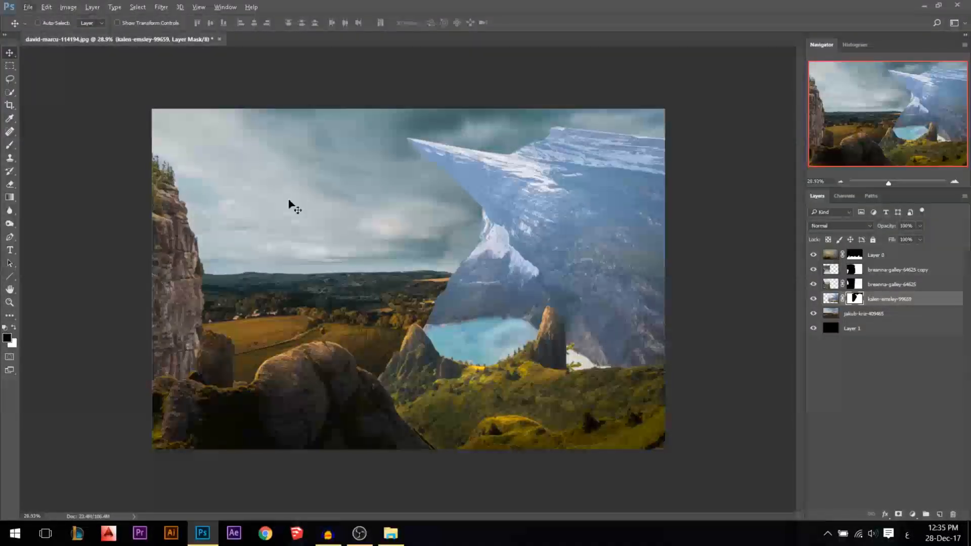
scroll(288, 202, "down", 1)
scroll(291, 206, "up", 2)
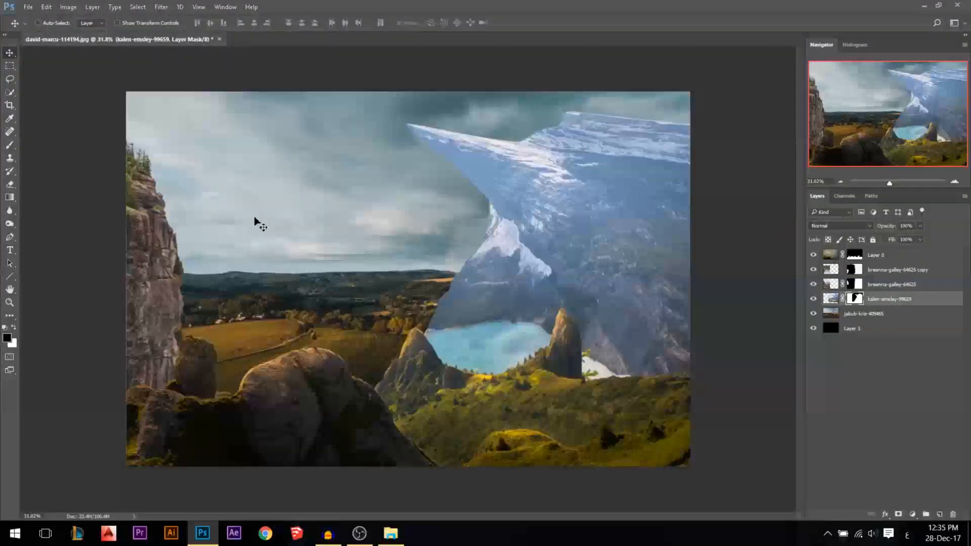
scroll(256, 219, "up", 1)
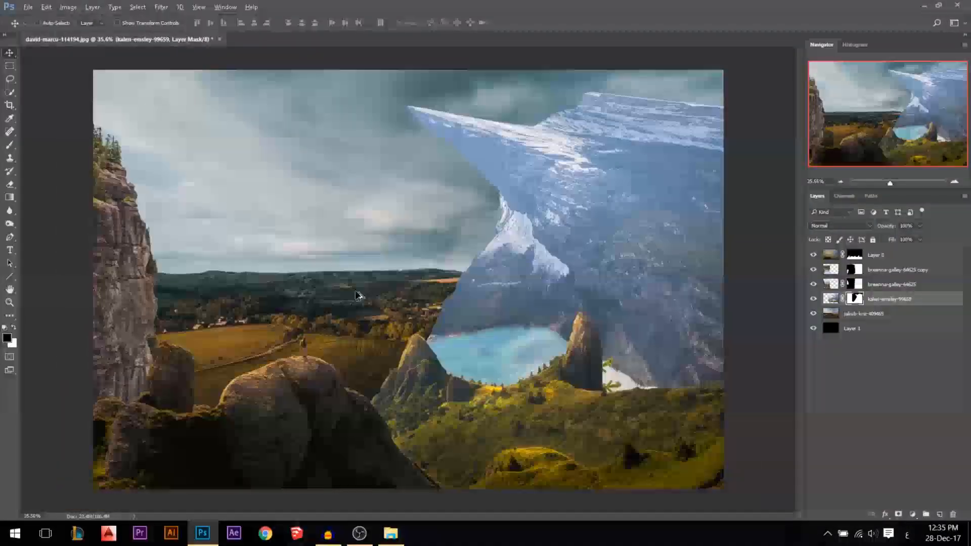
scroll(371, 289, "down", 1)
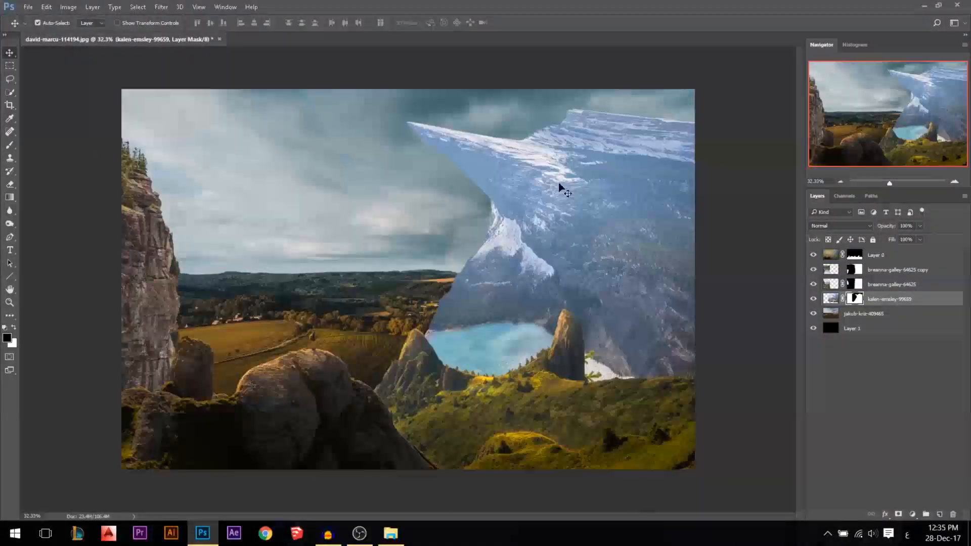
mouse_move(558, 185)
left_mouse_down()
mouse_move(558, 198)
mouse_move(551, 175)
left_mouse_up()
key("ctrl+z")
Outline the raised snowy ledge behind the horn with the Polygonal Lasso, fill it black on the mountain's mask, and deselect
scroll(666, 153, "up", 5)
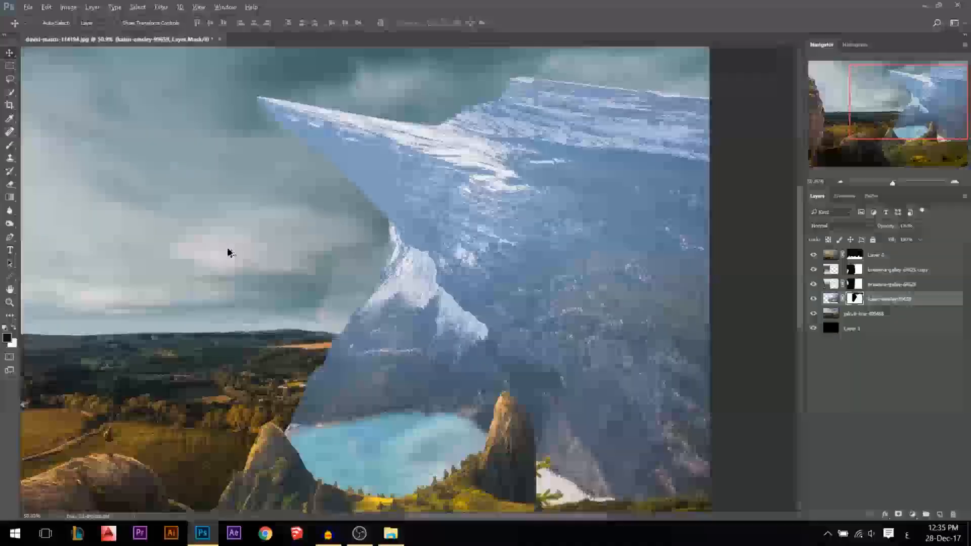
scroll(227, 253, "down", 1)
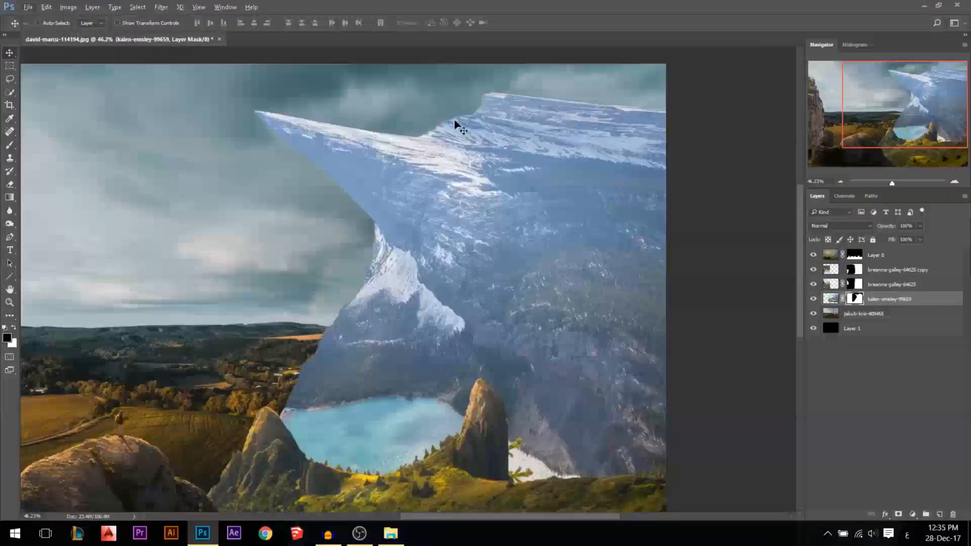
right_click(9, 79)
left_click(46, 91)
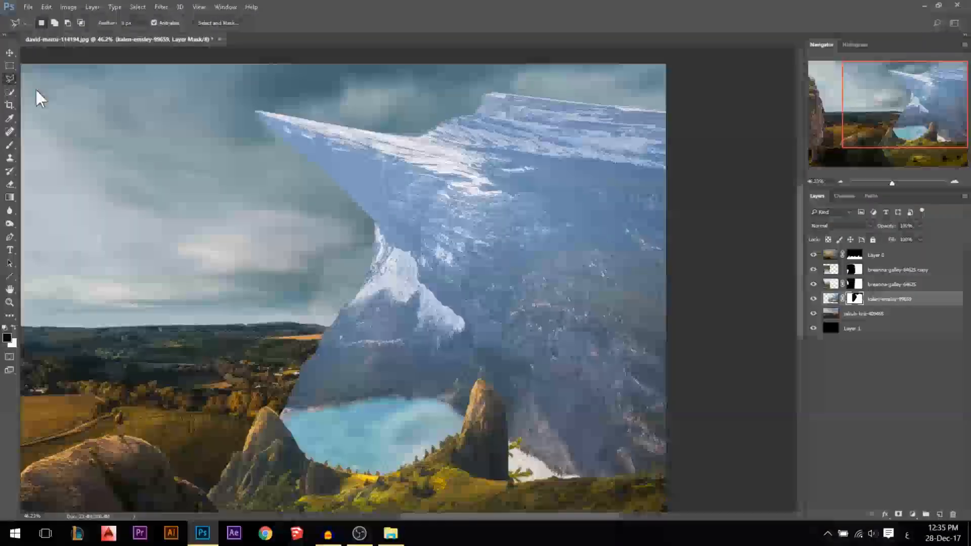
left_click(403, 138)
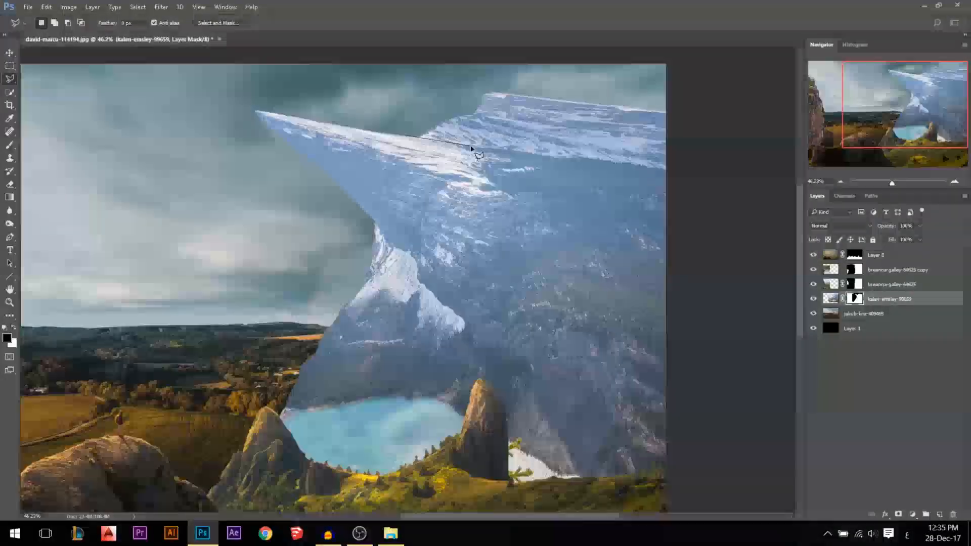
left_click(555, 156)
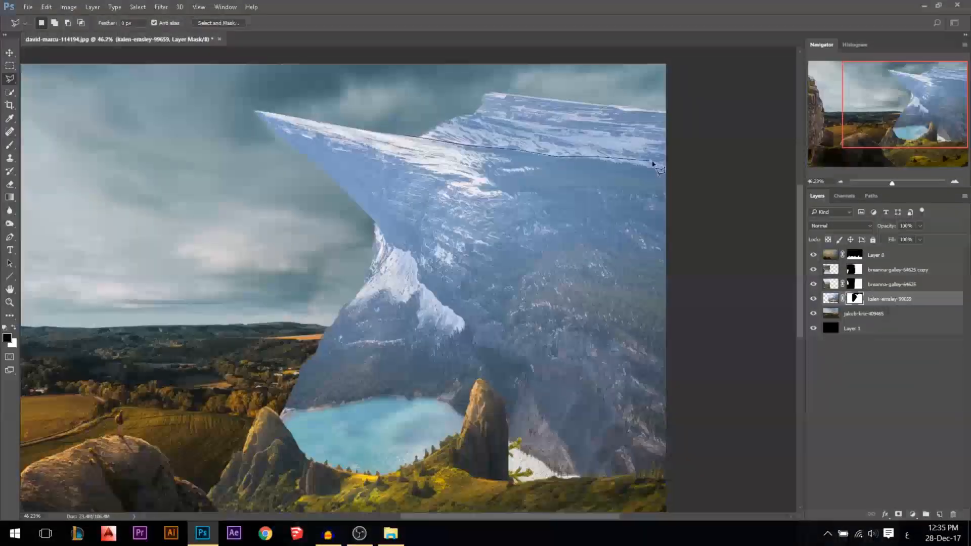
left_click(672, 171)
left_click(676, 92)
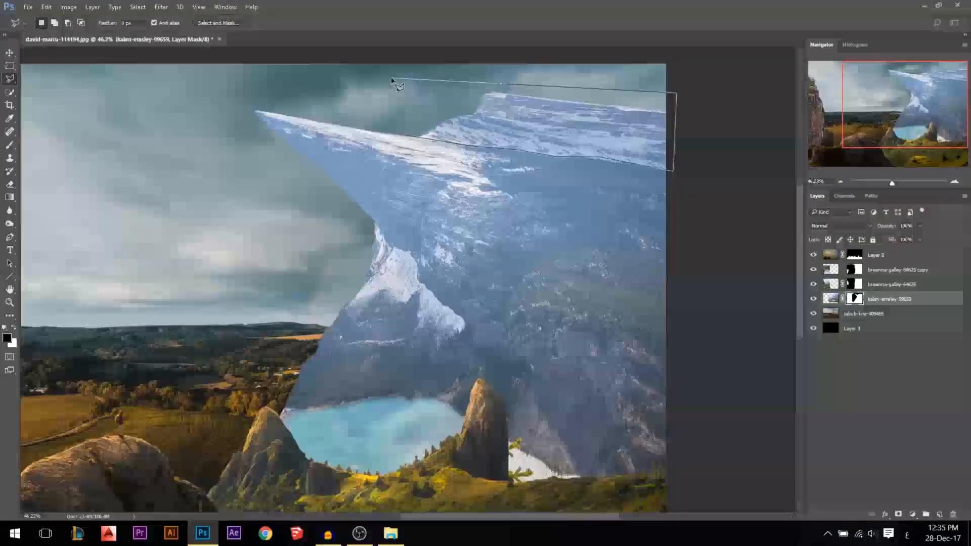
double_click(392, 78)
key("alt+BackSpace")
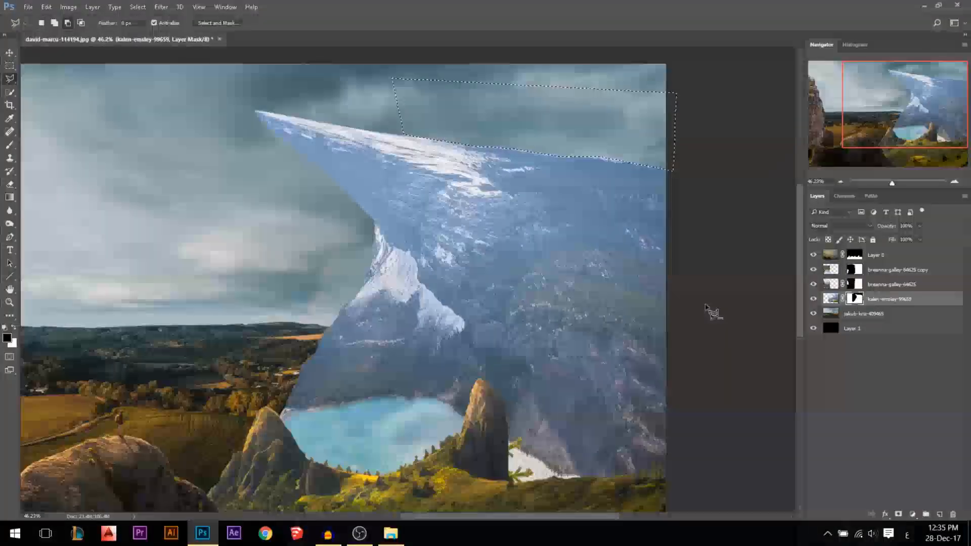
key("ctrl+d")
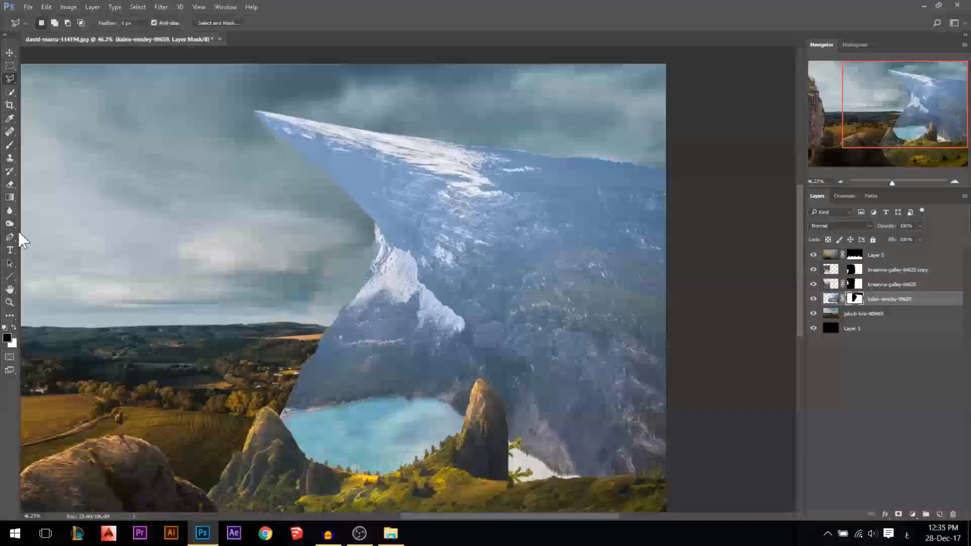
Soften the horn's upper ridge on the mountain's layer mask with the Blur tool at 100% strength, and switch back to the Move tool
left_click(9, 211)
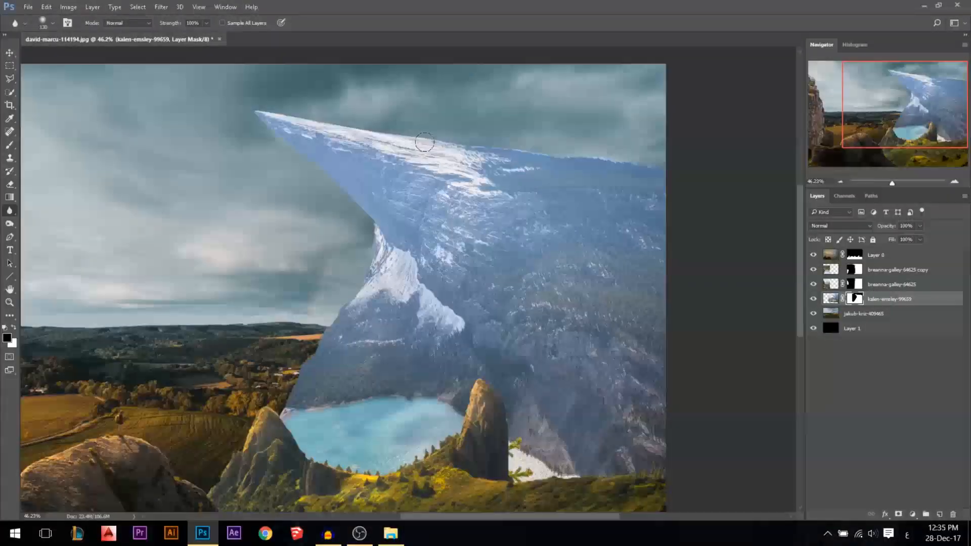
left_click_drag(424, 144, 560, 161)
scroll(730, 276, "down", 2)
scroll(729, 276, "down", 1)
left_click(10, 52)
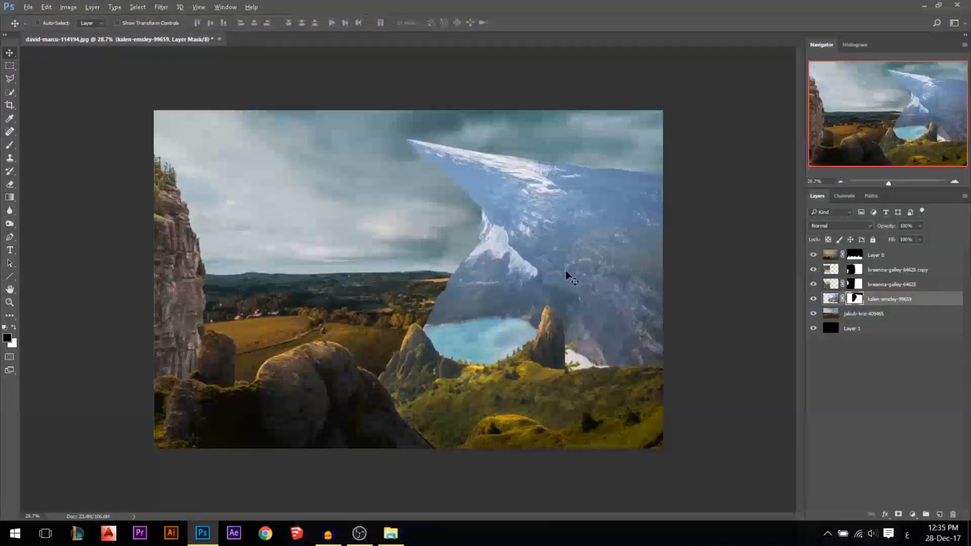
scroll(565, 274, "up", 1)
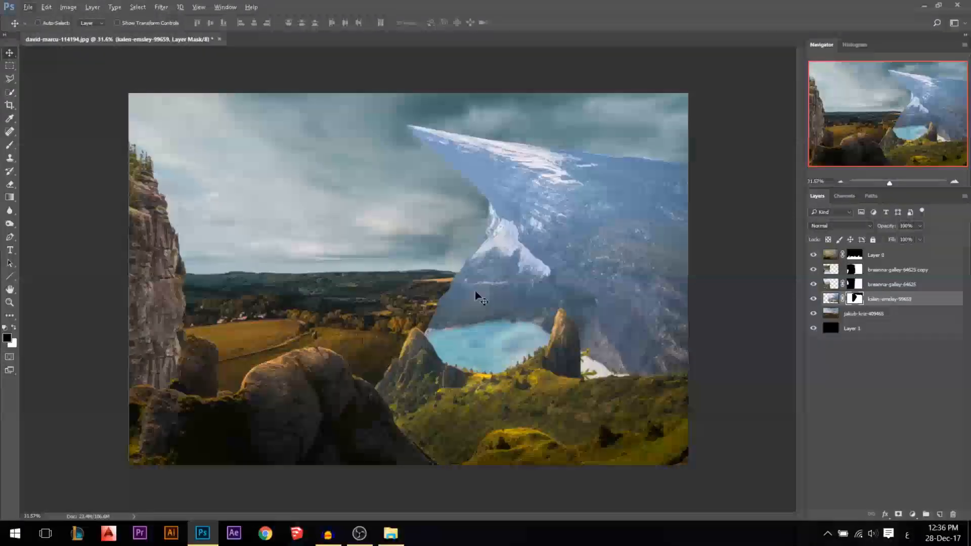
scroll(333, 316, "up", 1)
scroll(434, 338, "down", 2)
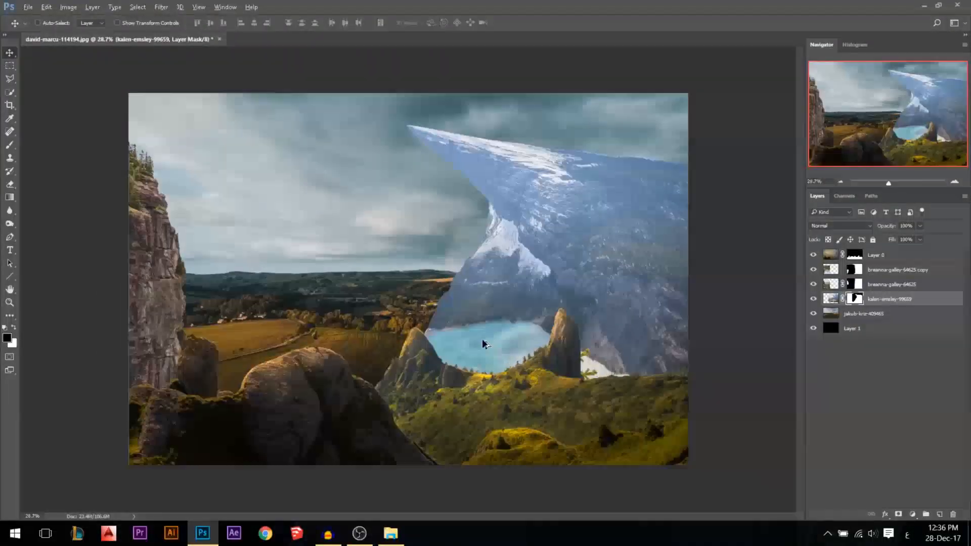
left_click_drag(555, 228, 561, 198)
key("ctrl+z")
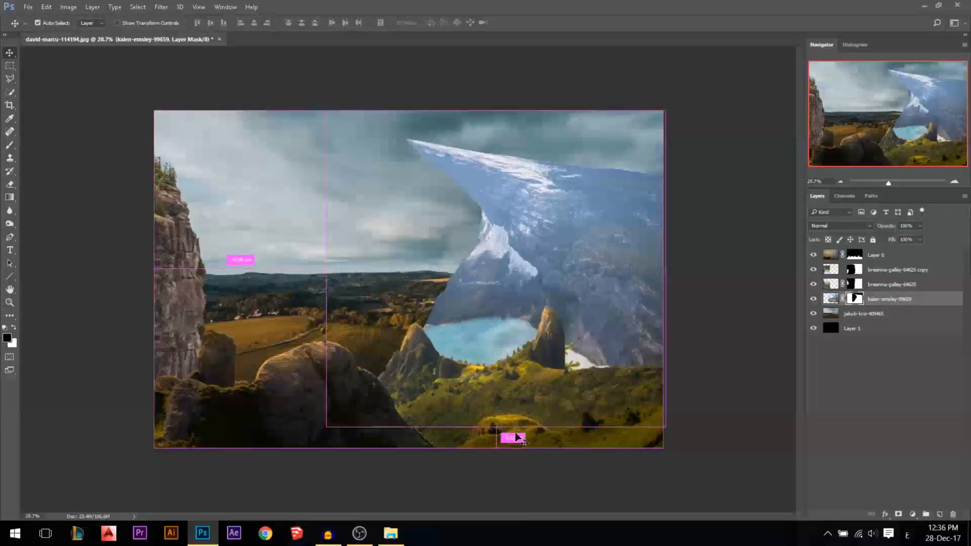
left_click(516, 435, "ctrl")
left_click_drag(547, 430, 536, 394)
key("ctrl+z")
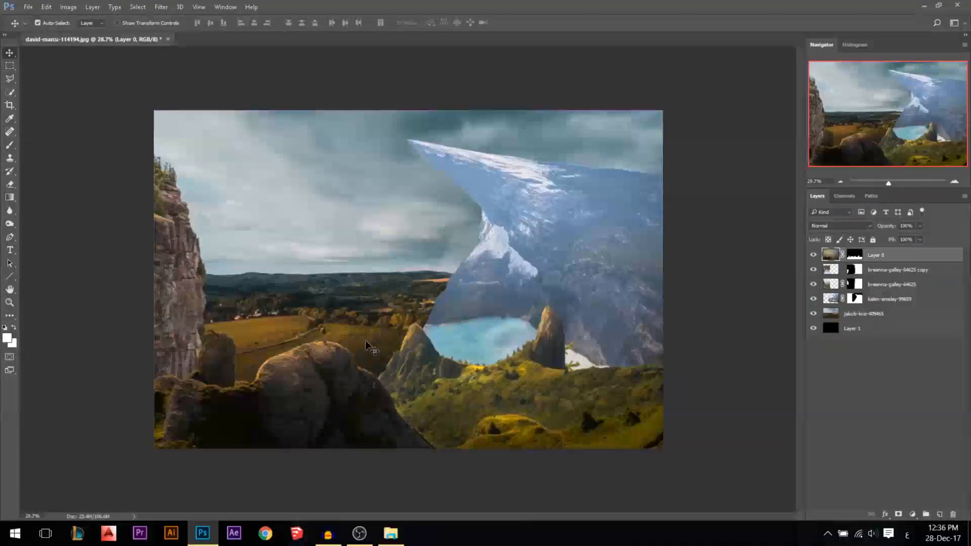
left_click(368, 340, "ctrl")
left_click_drag(369, 339, 382, 308)
key("ctrl+z")
left_click_drag(184, 285, 188, 273)
key("ctrl+z")
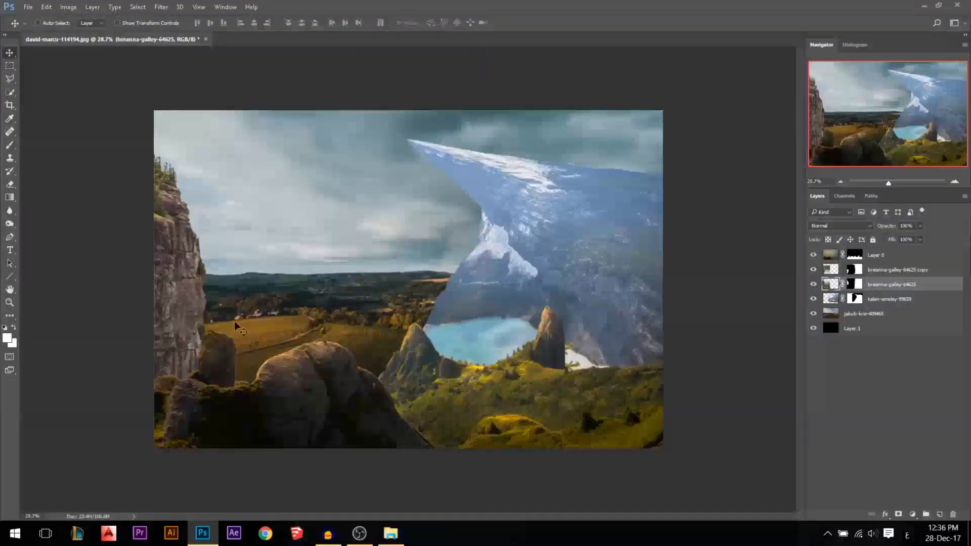
Add a Hue/Saturation adjustment clipped to the foreground Layer 0 and set the Yellows saturation to -32
left_click(515, 416, "ctrl")
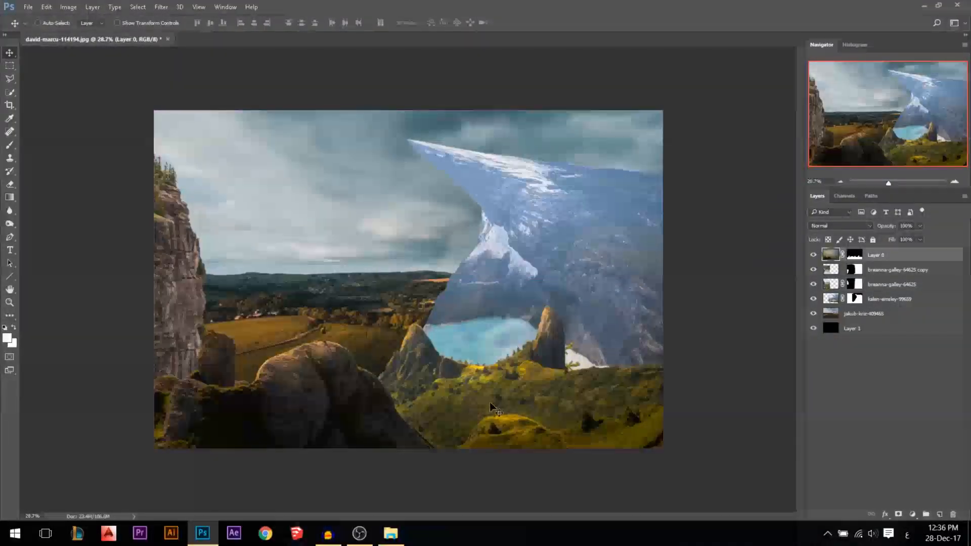
left_click_drag(490, 403, 489, 393)
key("ctrl+z")
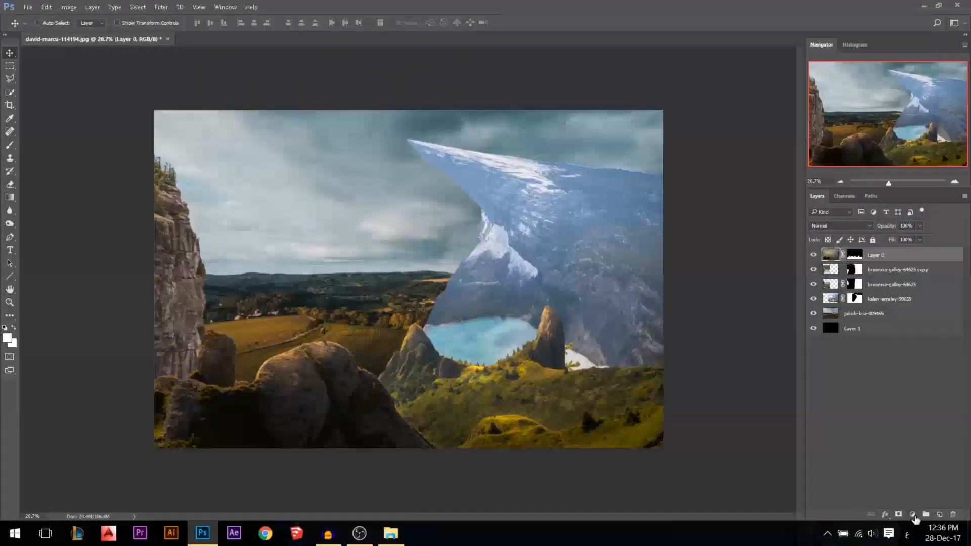
left_click(912, 514)
left_click(869, 382)
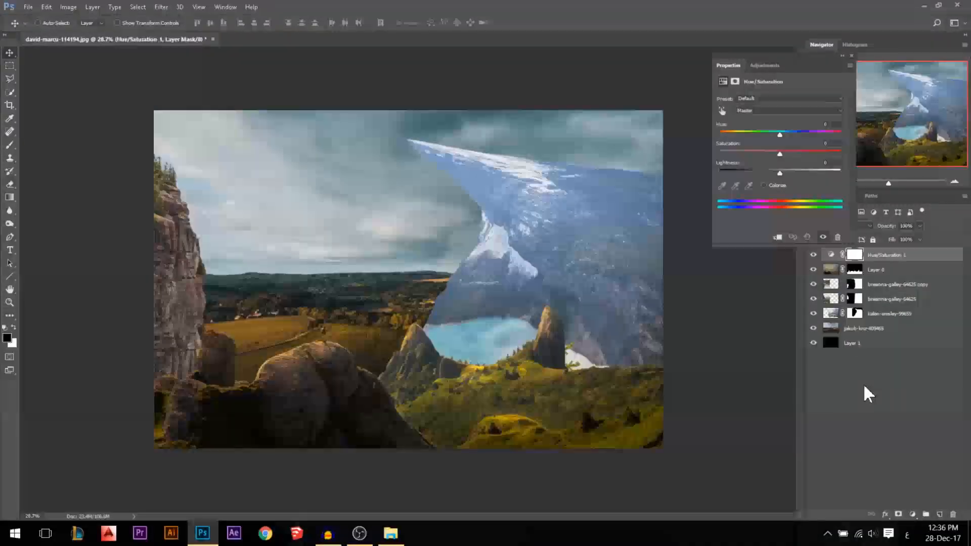
left_click(792, 237)
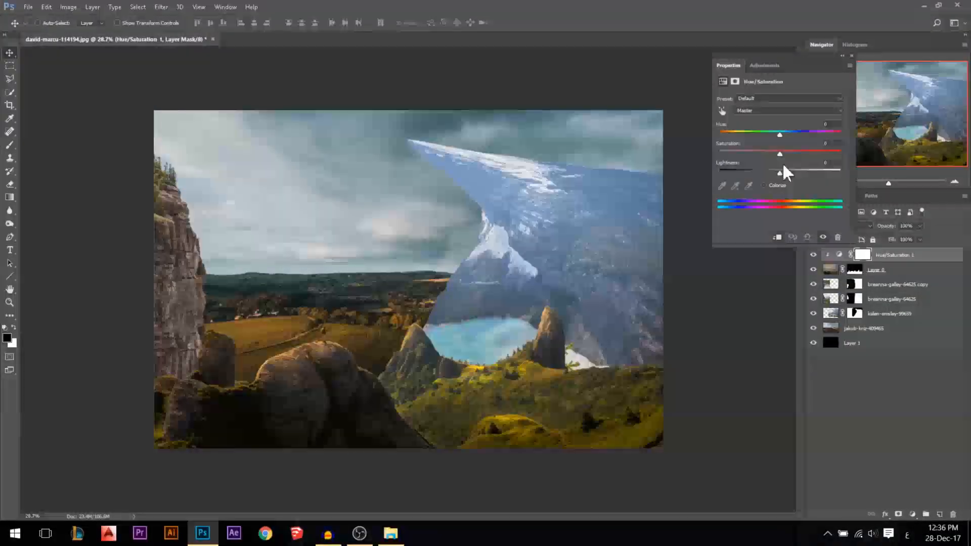
left_click(752, 112)
left_click(745, 130)
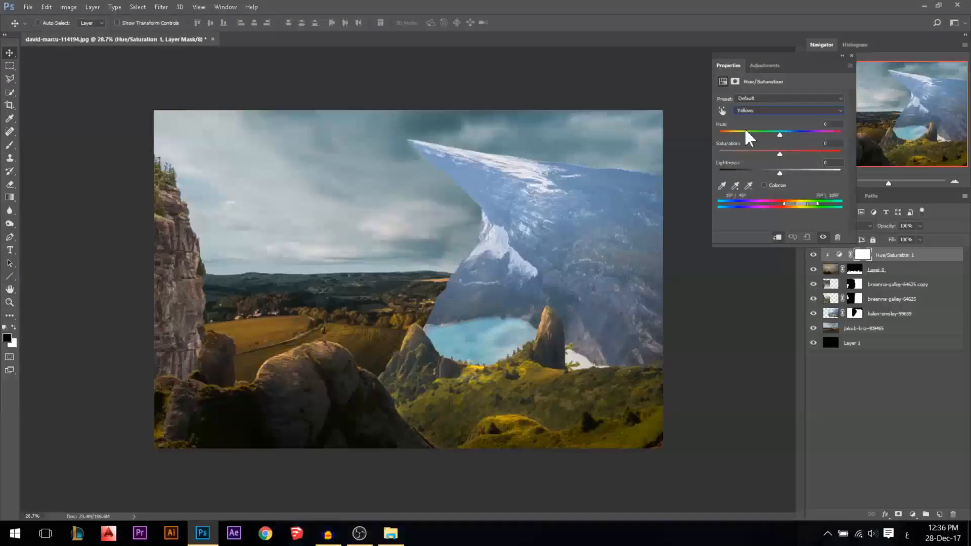
left_click(758, 154)
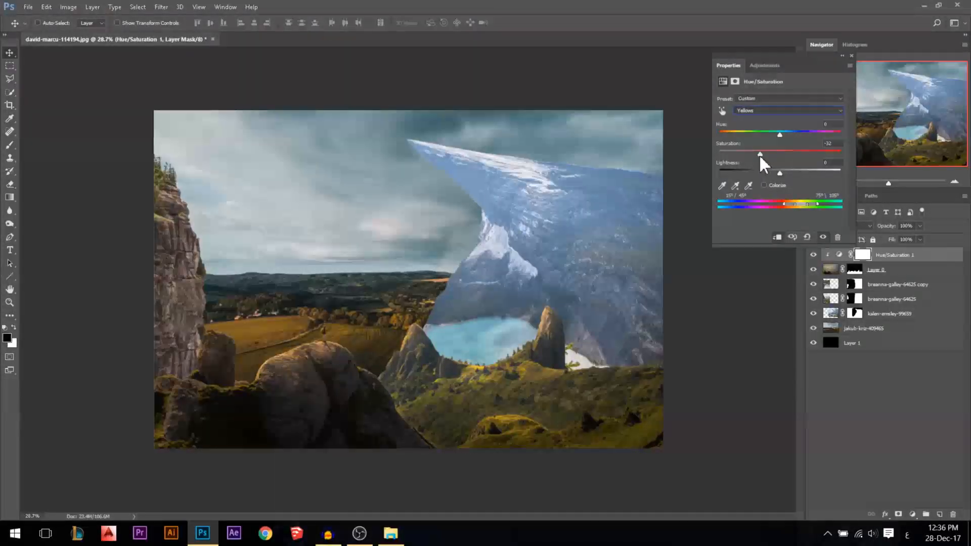
left_click(850, 56)
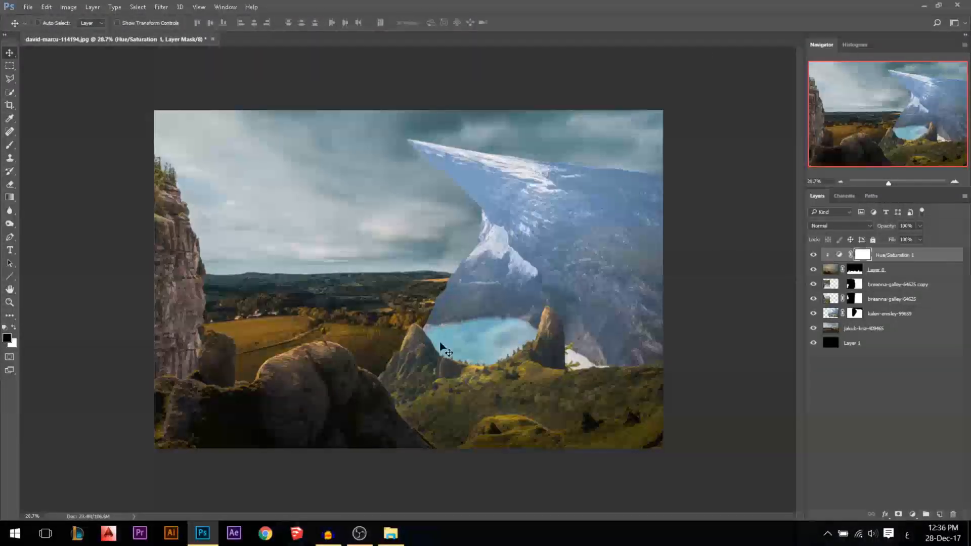
Hide every layer beneath Layer 0 to view the foreground rocks alone, show them again, and select Layer 0
left_click_drag(813, 284, 815, 354)
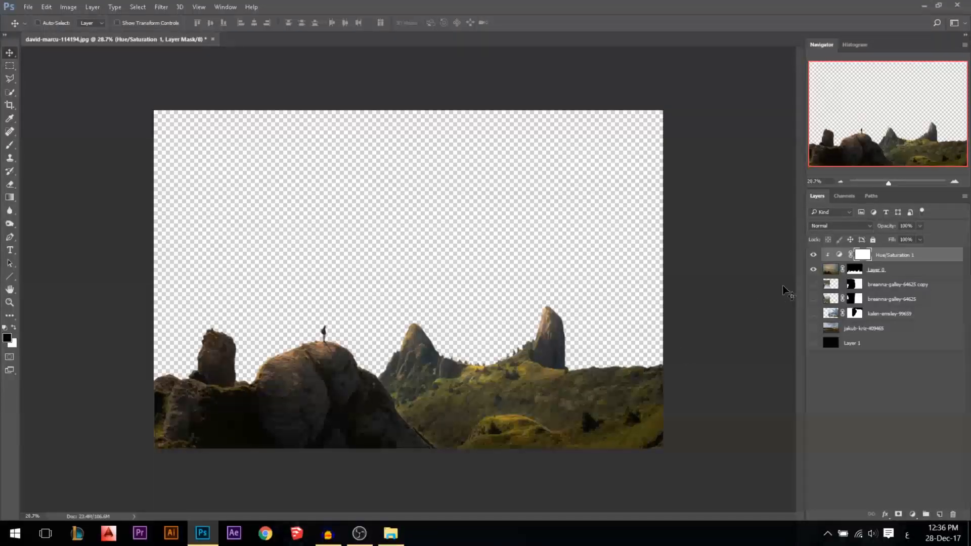
left_click_drag(813, 285, 814, 344)
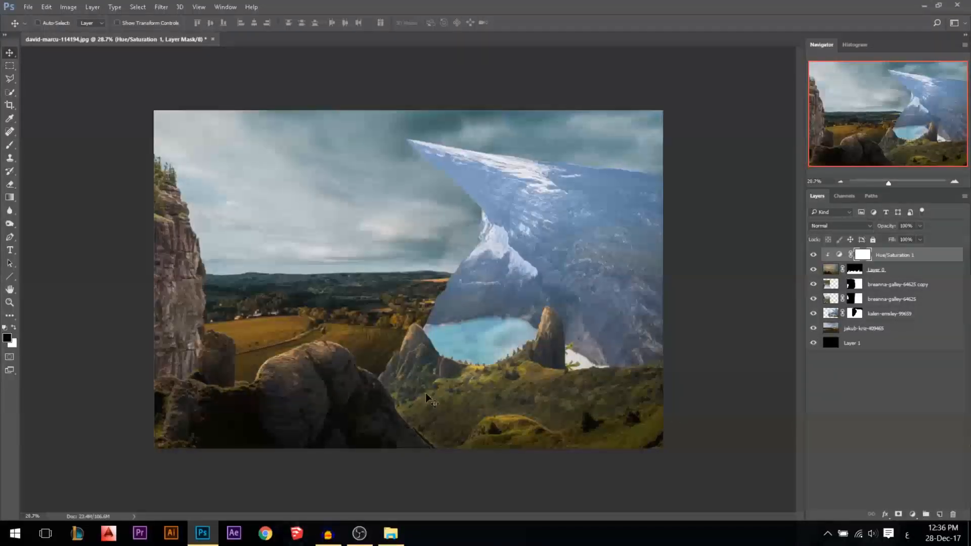
left_click(475, 412, "ctrl")
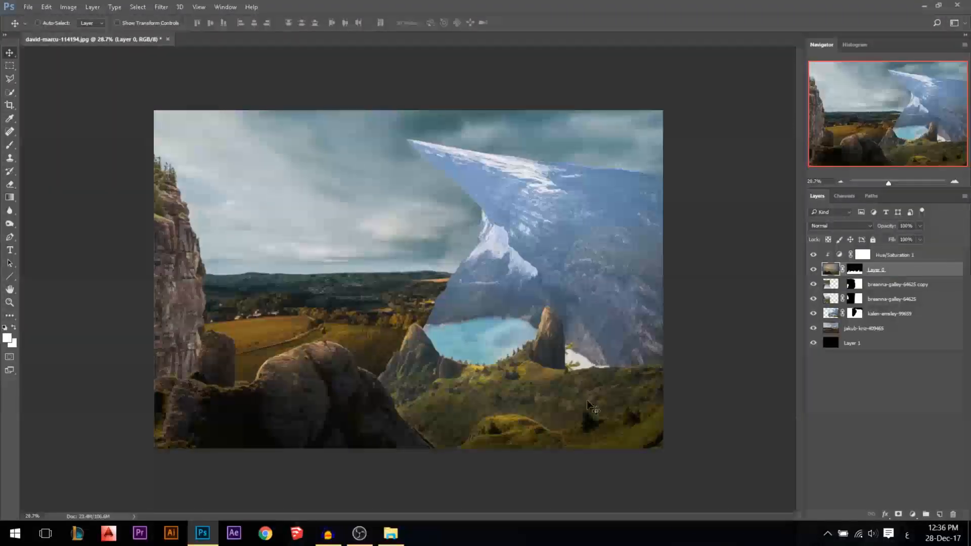
scroll(493, 401, "up", 1)
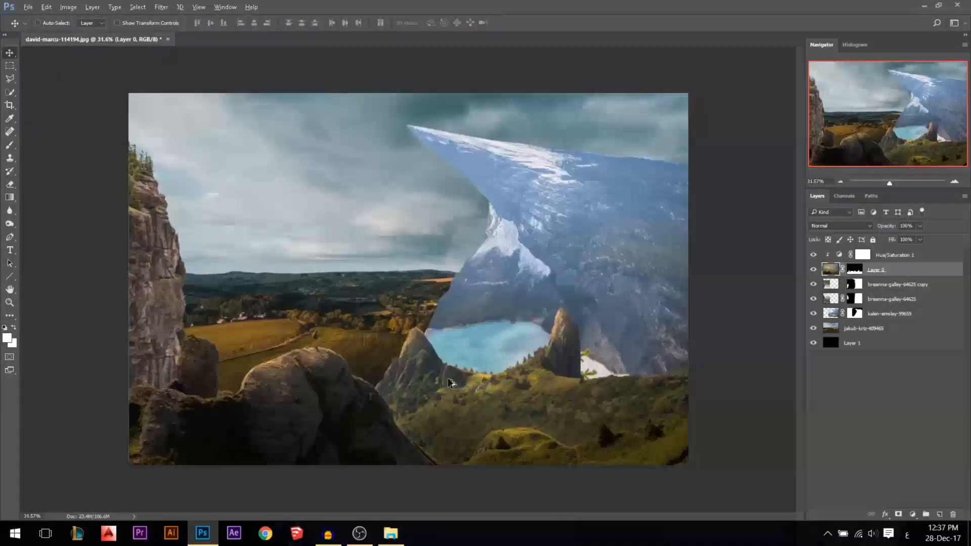
left_click_drag(356, 278, 358, 232)
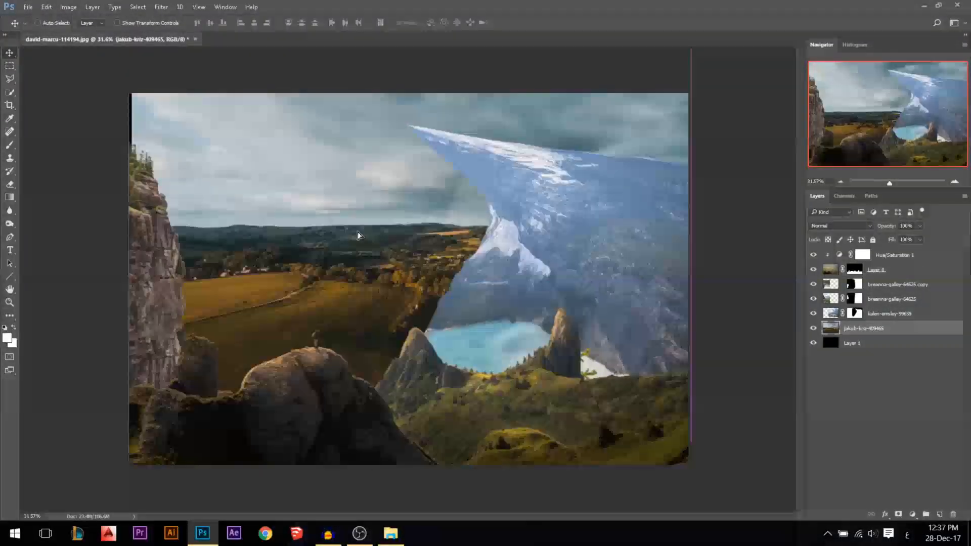
key("ctrl+z")
scroll(274, 321, "down", 1)
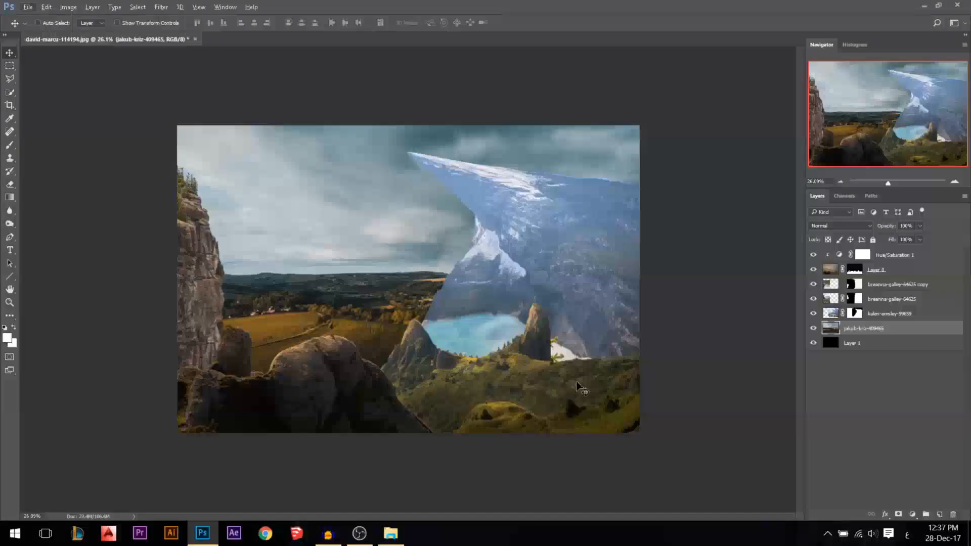
Compare the background field's colour with the foreground hill's by sampling both in the foreground Color Picker, and return to the Move tool
left_click(7, 338)
left_click_drag(626, 107, 704, 80)
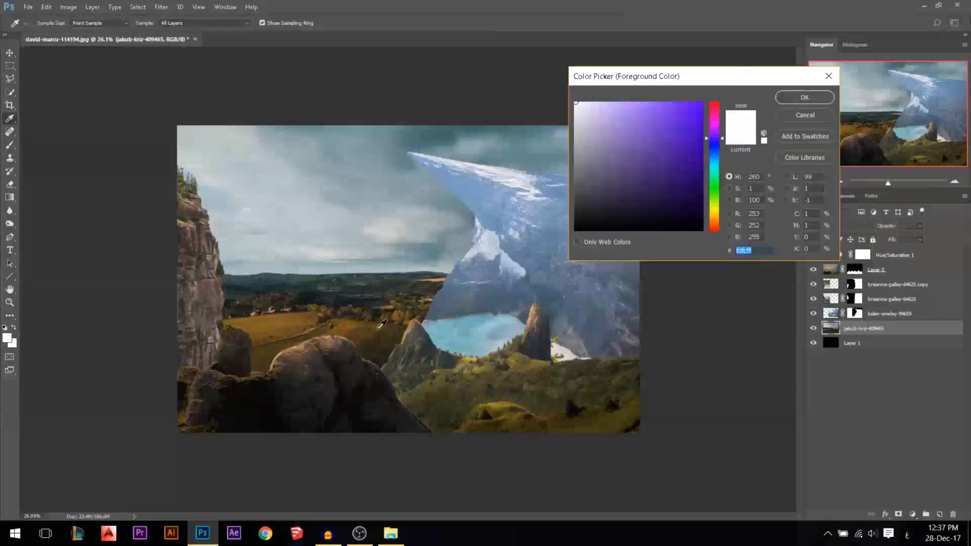
left_click(297, 324)
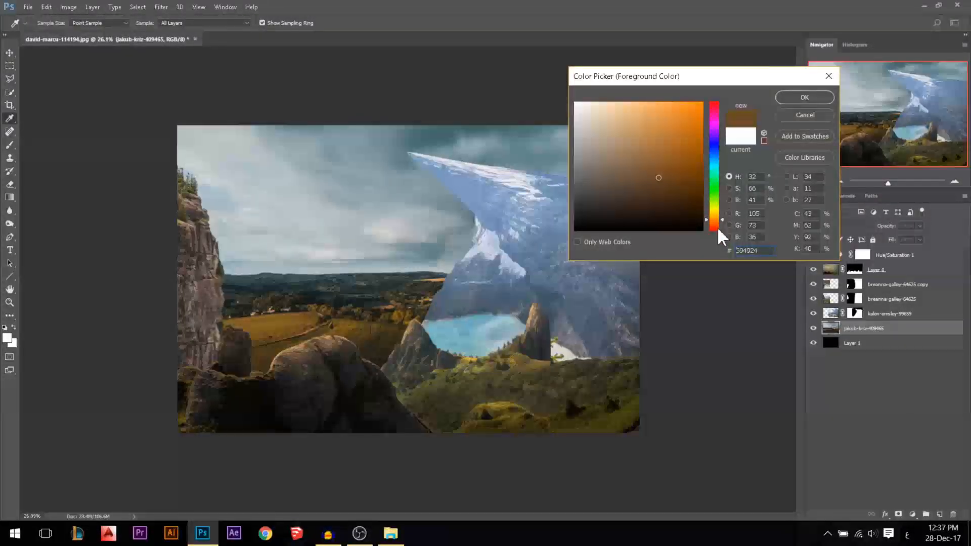
left_click(503, 406)
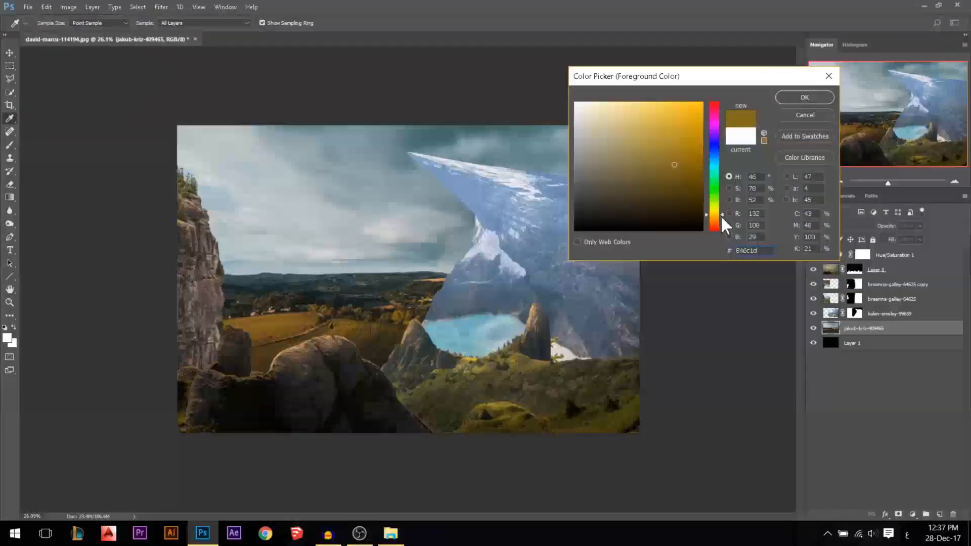
left_click(293, 328)
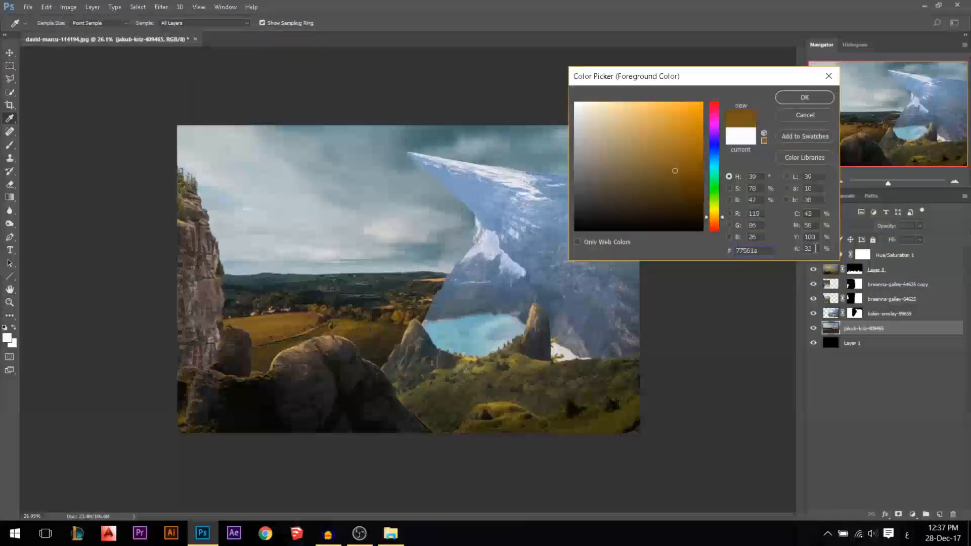
left_click(501, 405)
left_click(785, 98)
key("v")
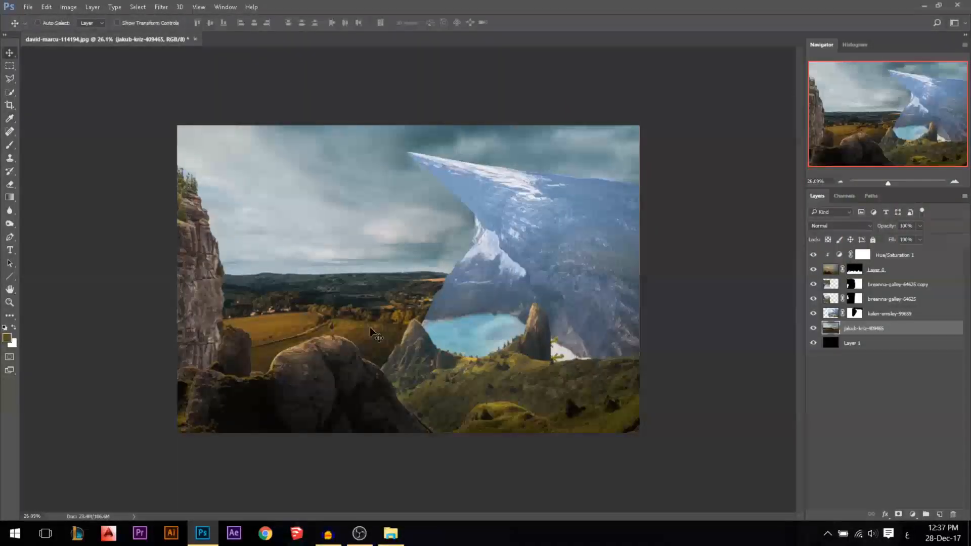
Add a Hue/Saturation adjustment clipped to the jakub-kriz-409465 background, shift its hue slightly toward green and set saturation to -17
left_click_drag(366, 324, 346, 281)
key("ctrl+z")
left_click(914, 514)
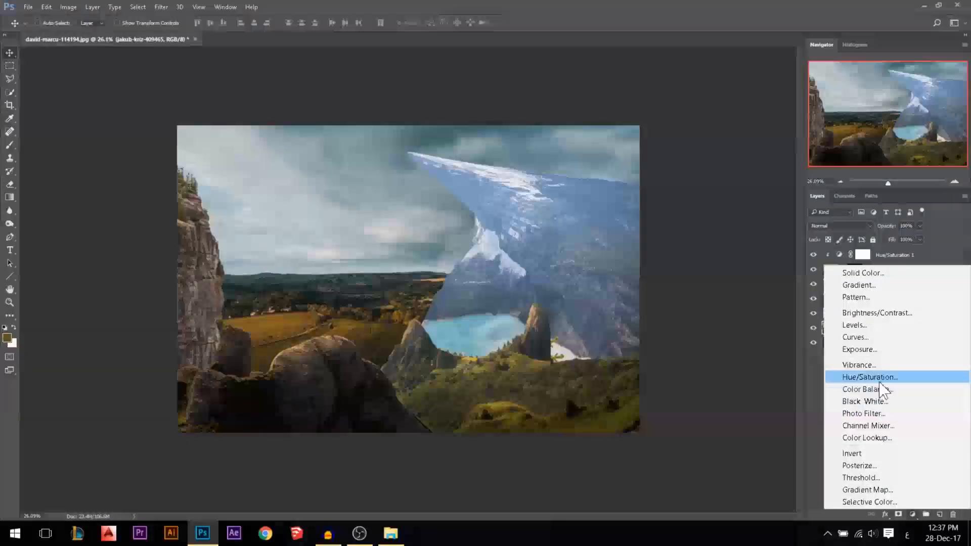
left_click(867, 372)
left_click(781, 239)
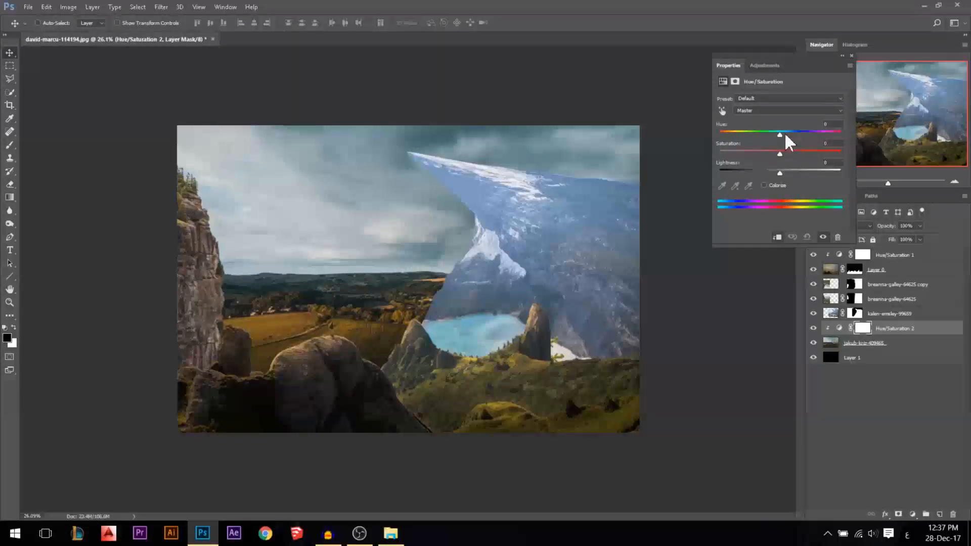
left_click_drag(780, 134, 784, 134)
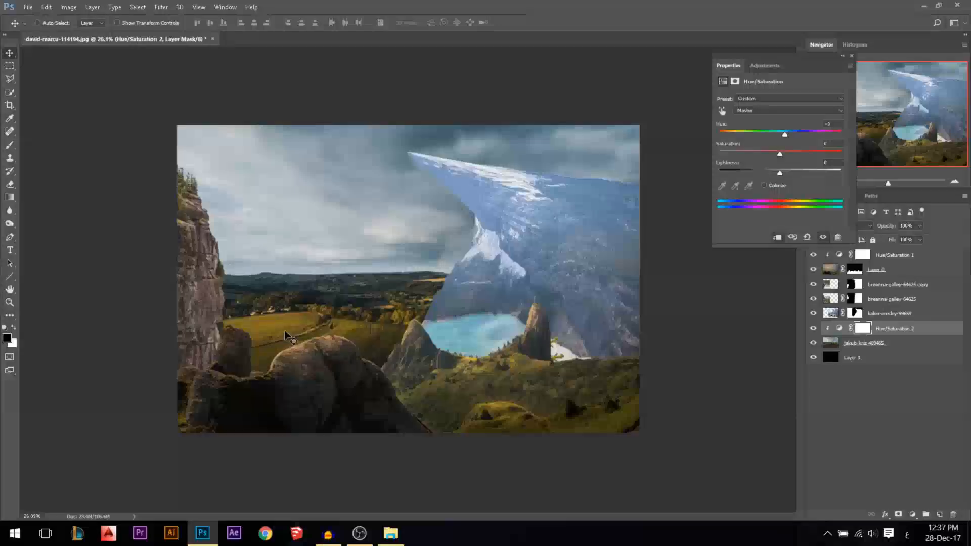
left_click_drag(779, 153, 769, 151)
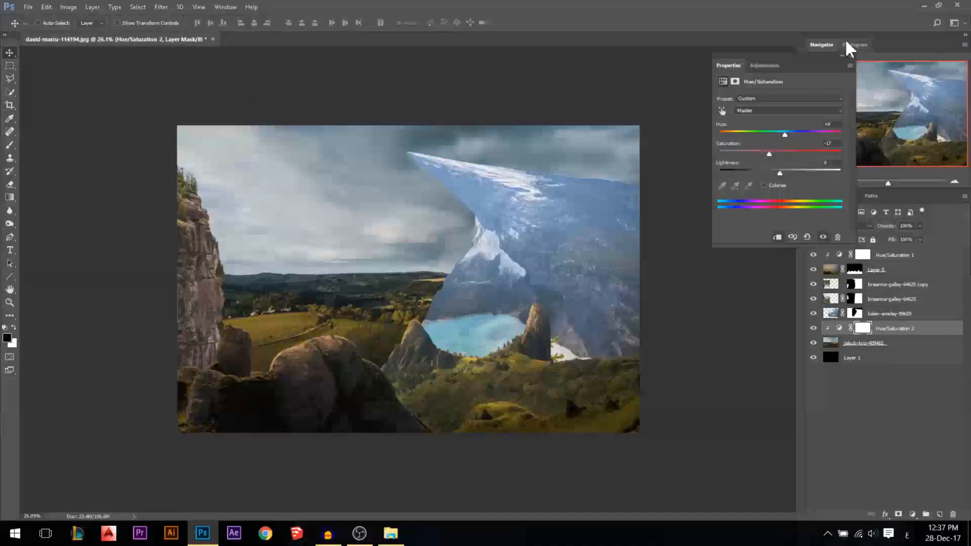
left_click(852, 55)
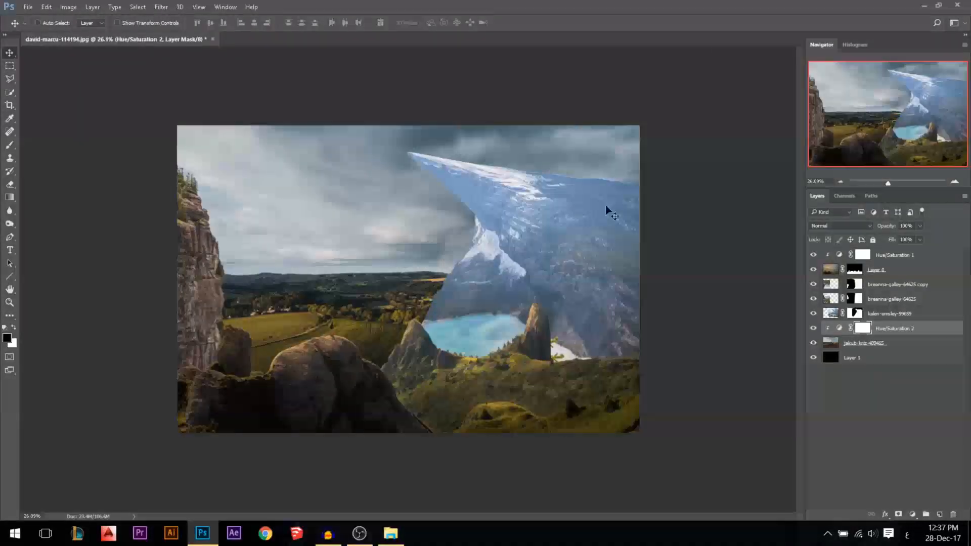
scroll(293, 364, "up", 2)
scroll(293, 365, "down", 2)
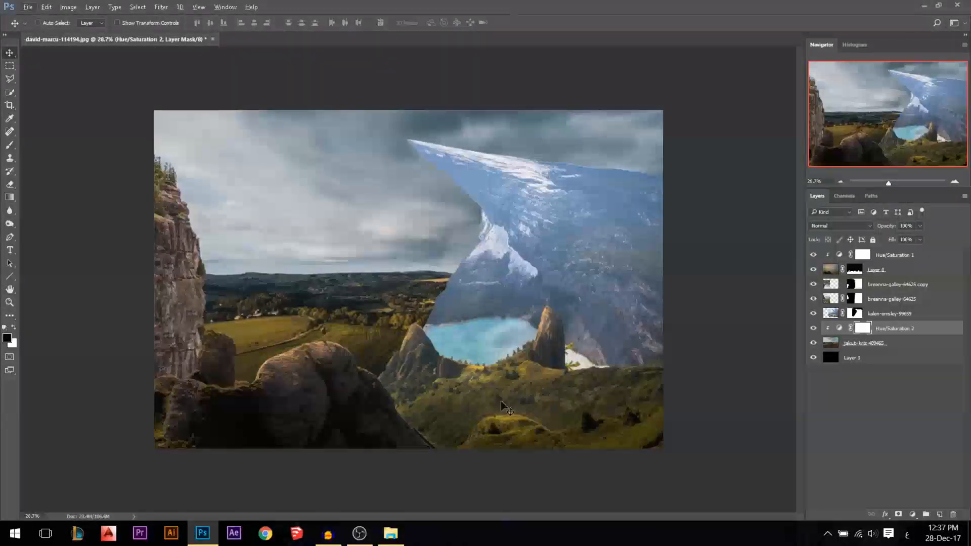
scroll(295, 317, "up", 5)
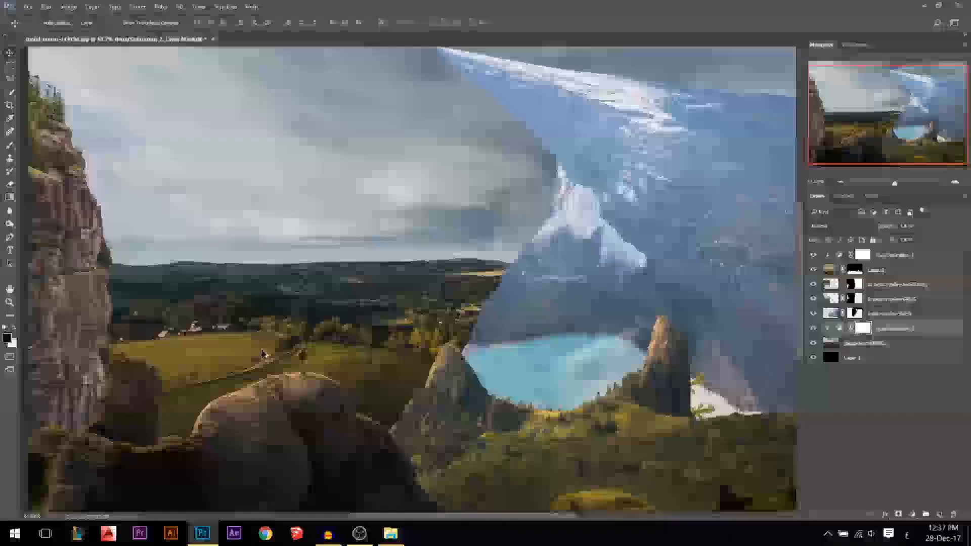
scroll(464, 383, "up", 1)
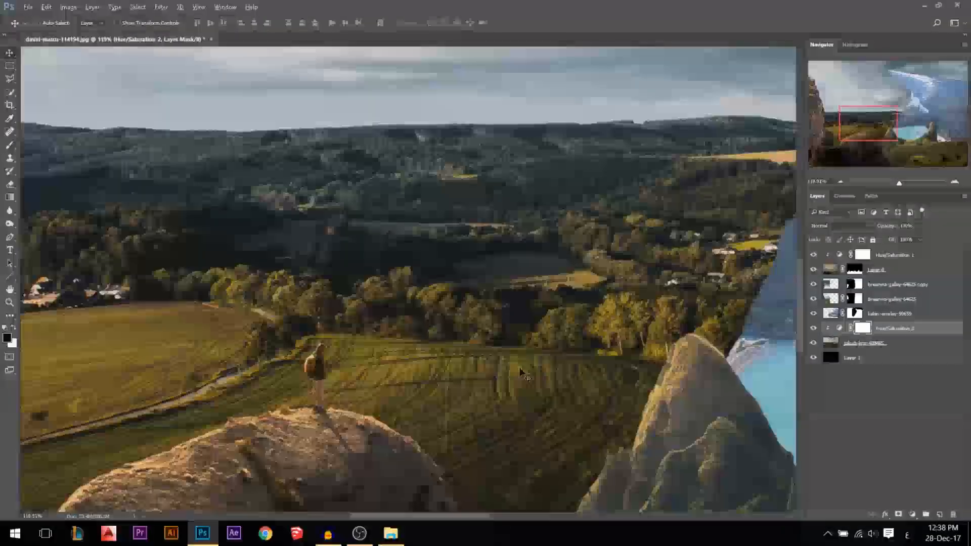
scroll(530, 364, "down", 5)
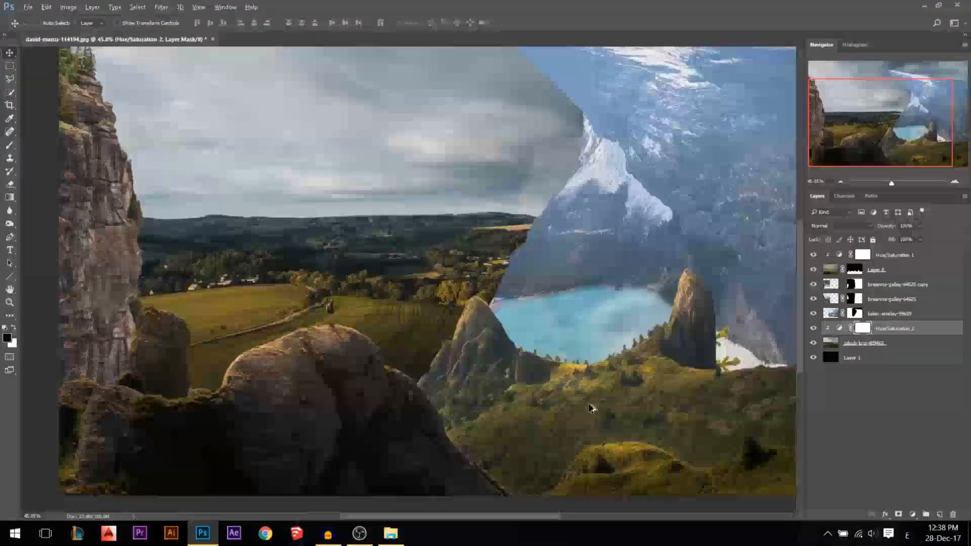
scroll(591, 401, "up", 2)
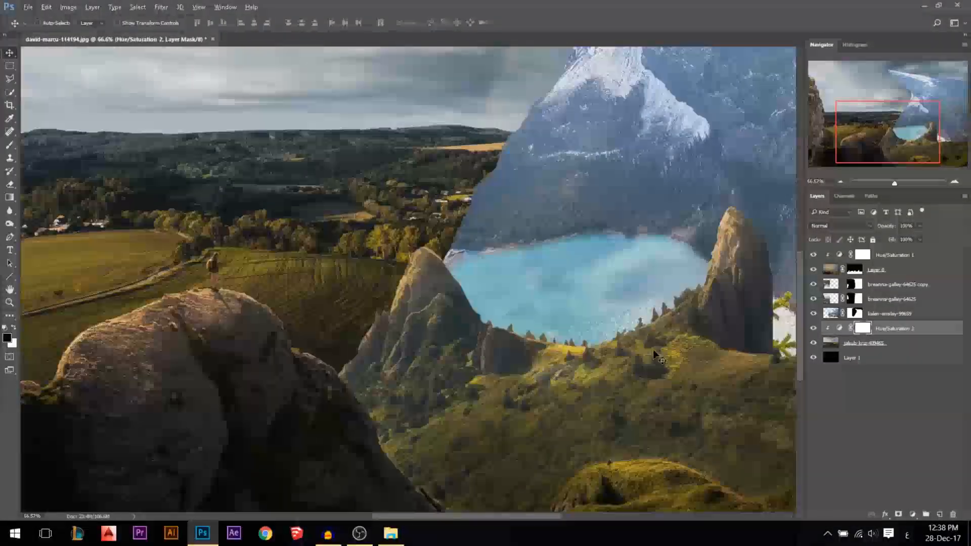
Add a Curves adjustment clipped to the jakub-kriz-409465 background, lifting the black point slightly and raising the midtones to brighten it
scroll(653, 350, "down", 3)
left_click(850, 345)
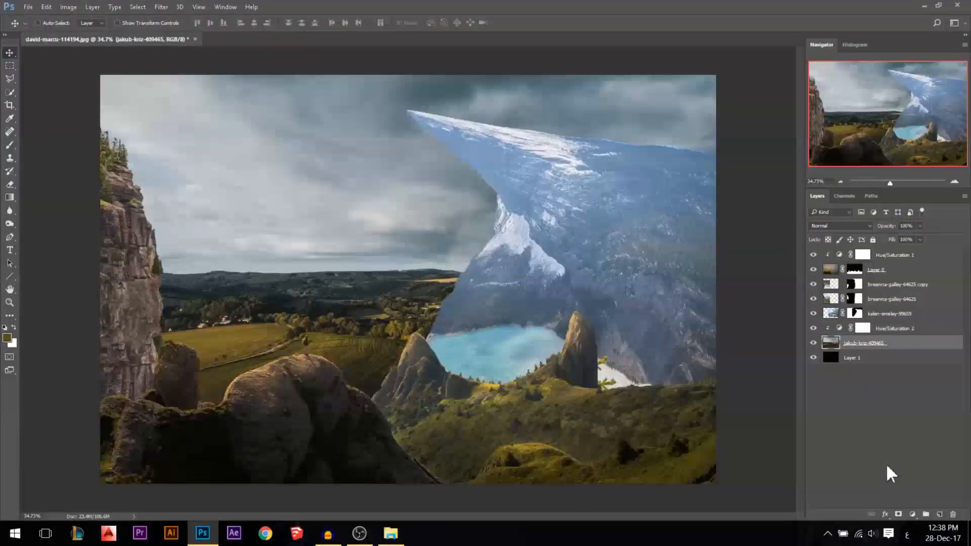
left_click(912, 514)
left_click(887, 342)
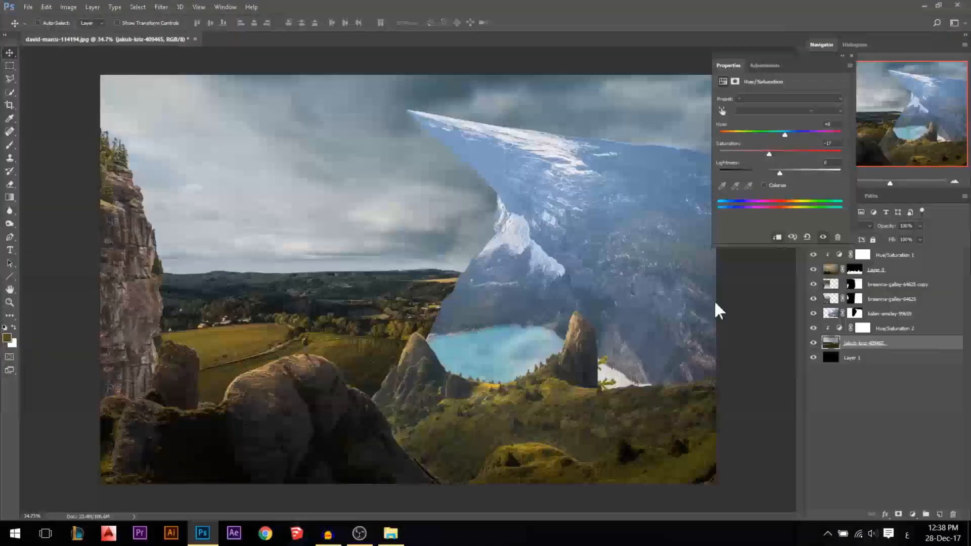
left_click_drag(739, 221, 738, 215)
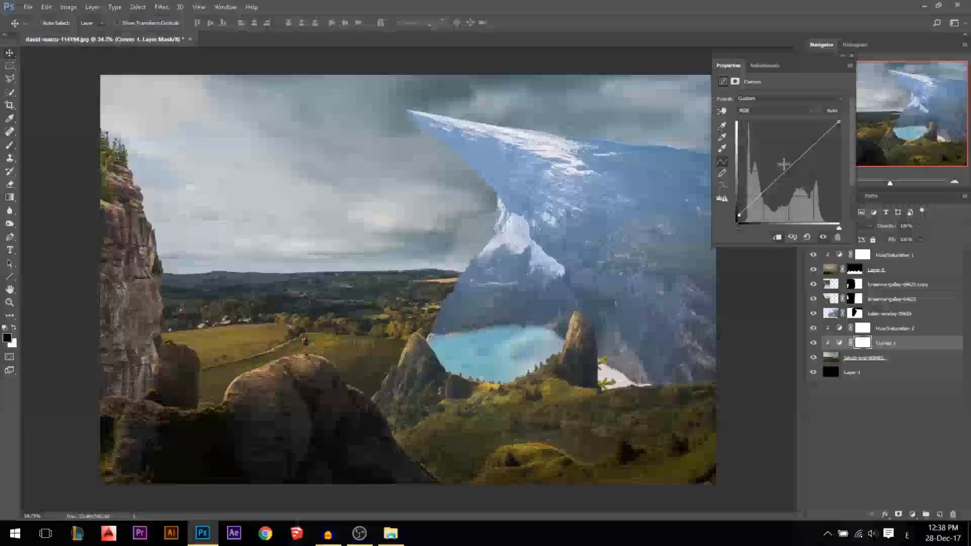
left_click_drag(782, 174, 780, 161)
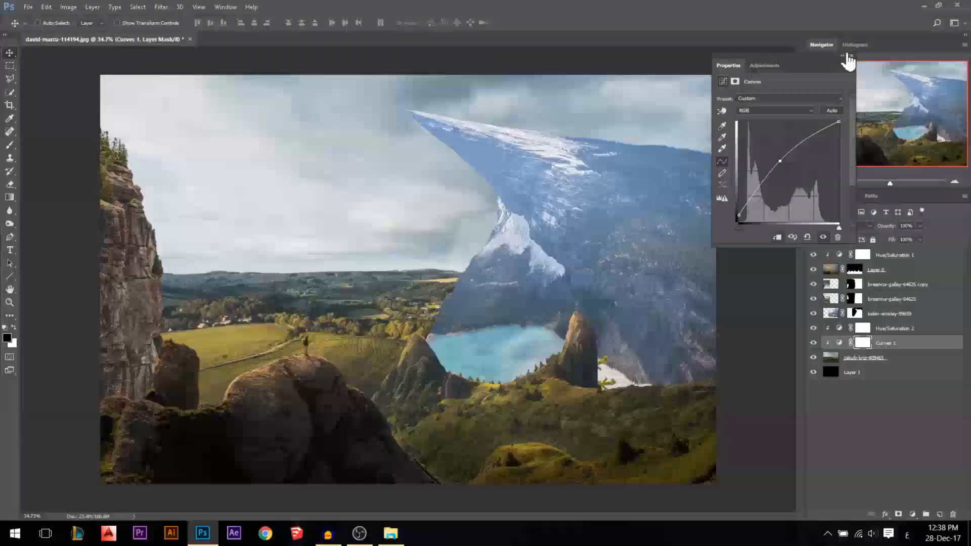
left_click(851, 55)
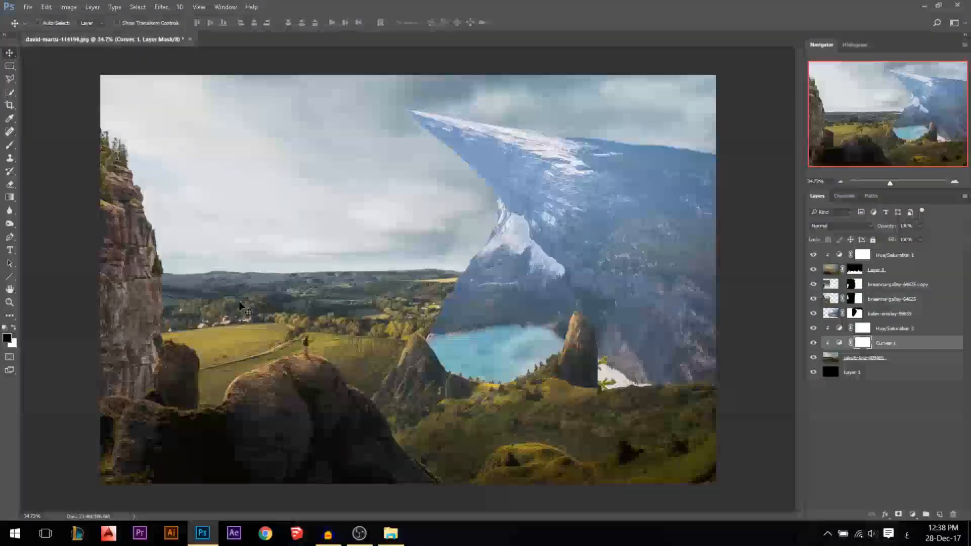
Reduce the background's Curves adjustment opacity to 82%
scroll(244, 294, "down", 3)
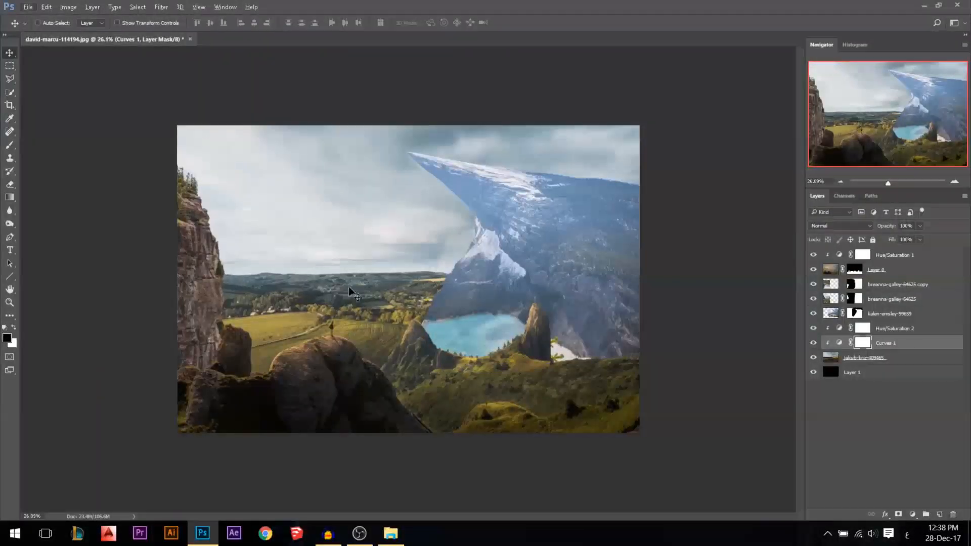
scroll(364, 298, "down", 1)
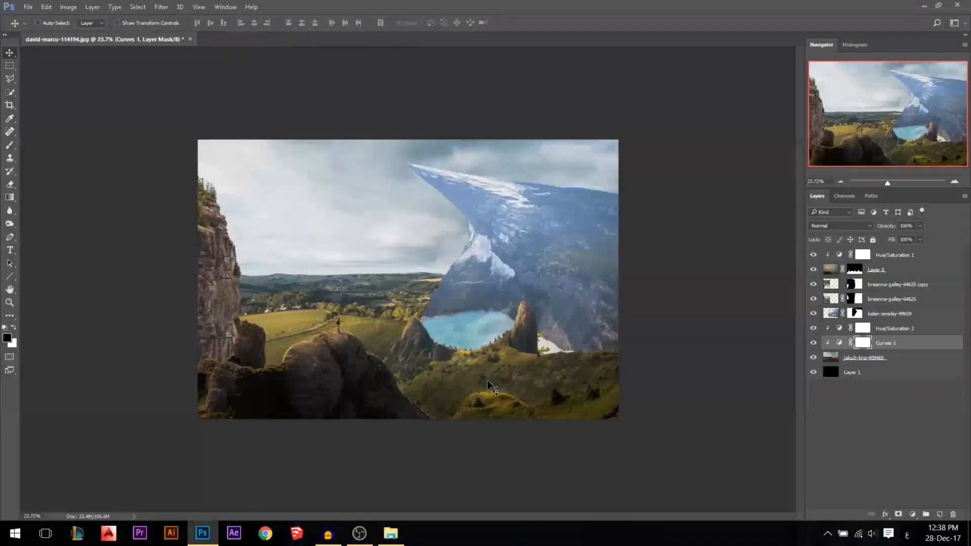
left_click_drag(893, 230, 887, 230)
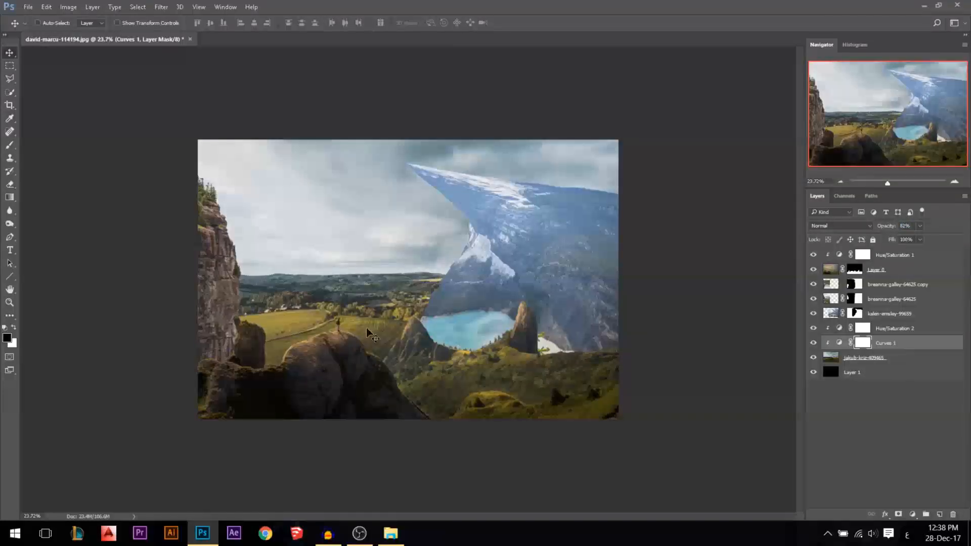
scroll(371, 325, "up", 2)
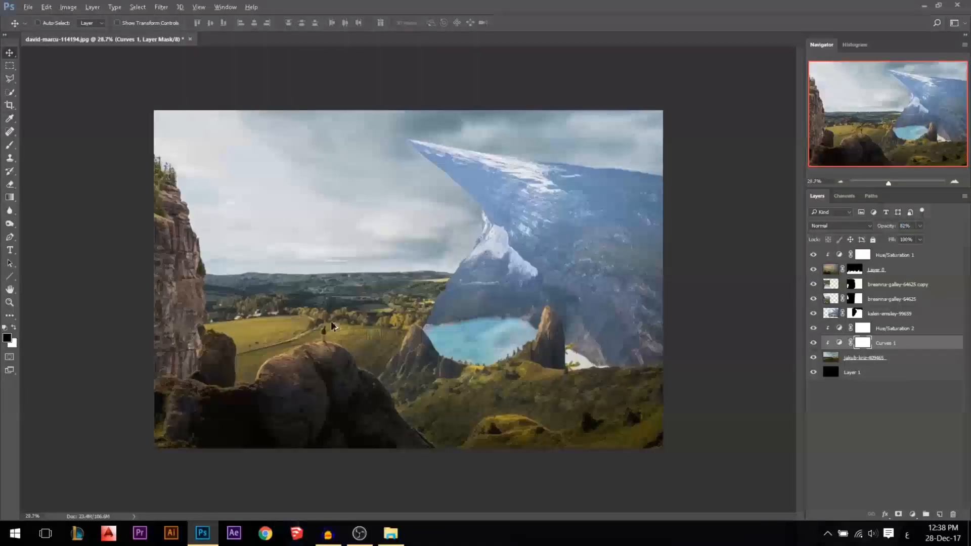
Group the breanna-galley-64625 cliff layer and its copy together
left_click(178, 262, "ctrl")
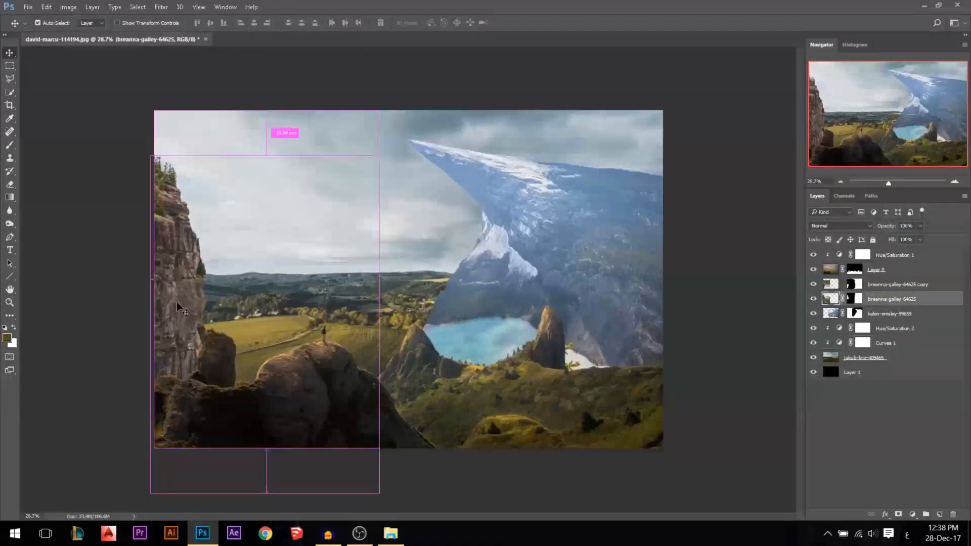
left_click(177, 334, "ctrl+shift")
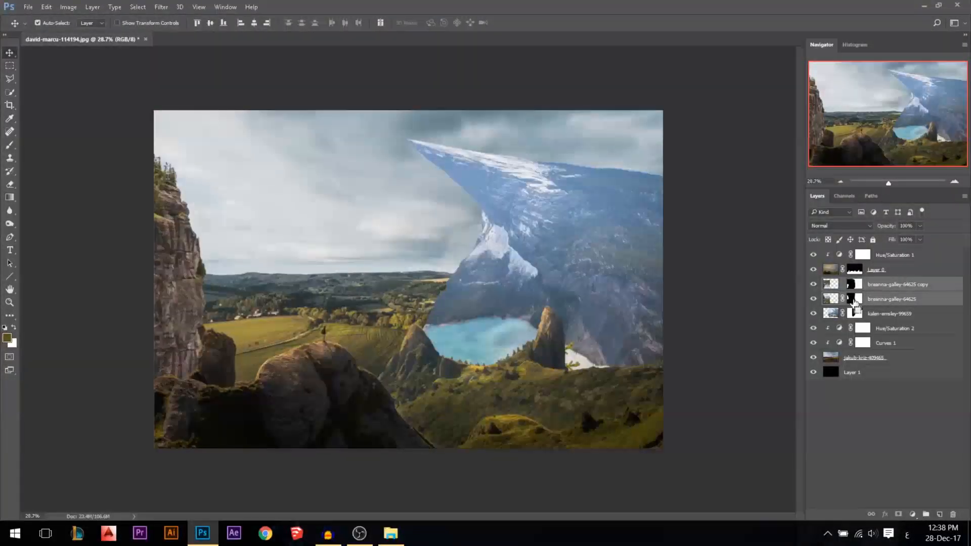
key("ctrl+g")
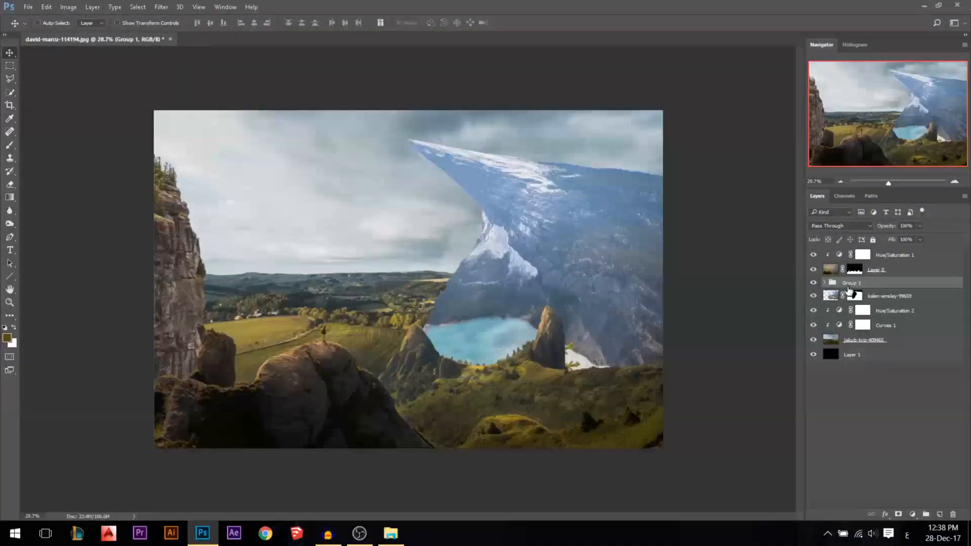
Add a Color Balance clipped to the cliff group with midtones at red +3, green +4 and yellow -15, and compare it off and on
left_click(912, 514)
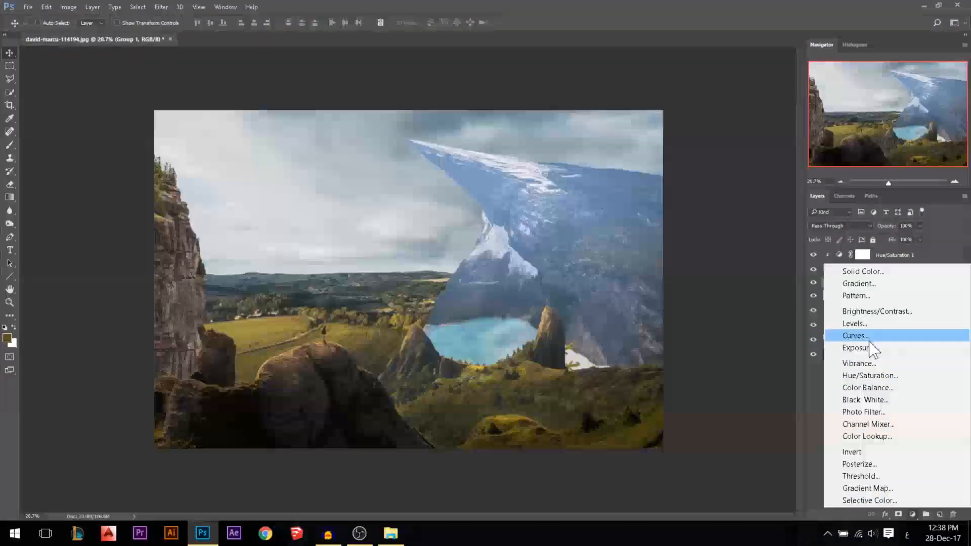
left_click(863, 384)
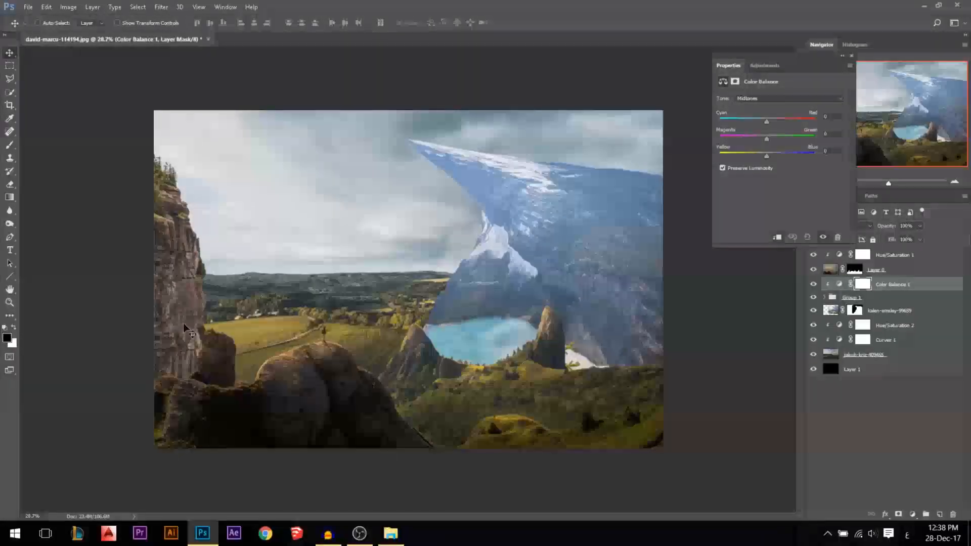
left_click(758, 152)
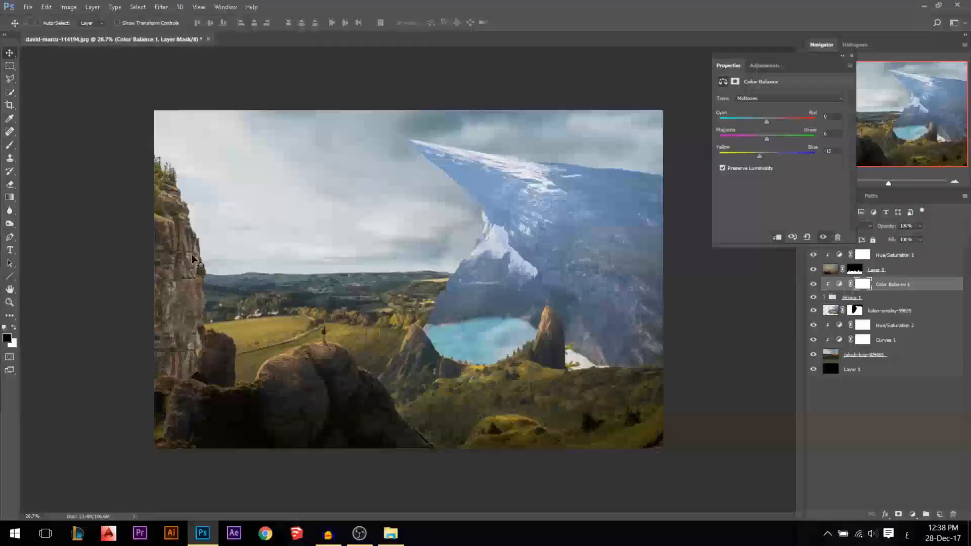
left_click(770, 137)
left_click_drag(769, 137, 768, 137)
left_click(768, 122)
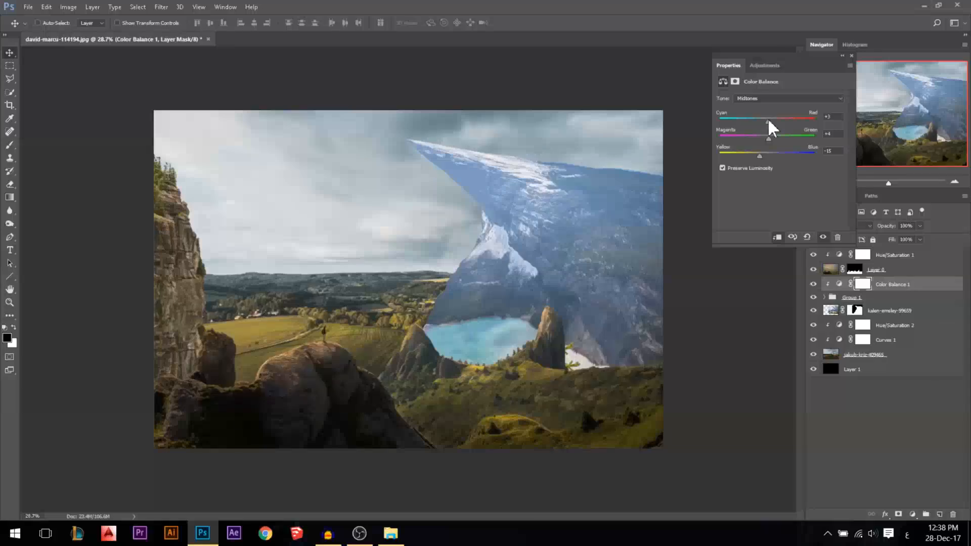
left_click(851, 56)
left_click(812, 284)
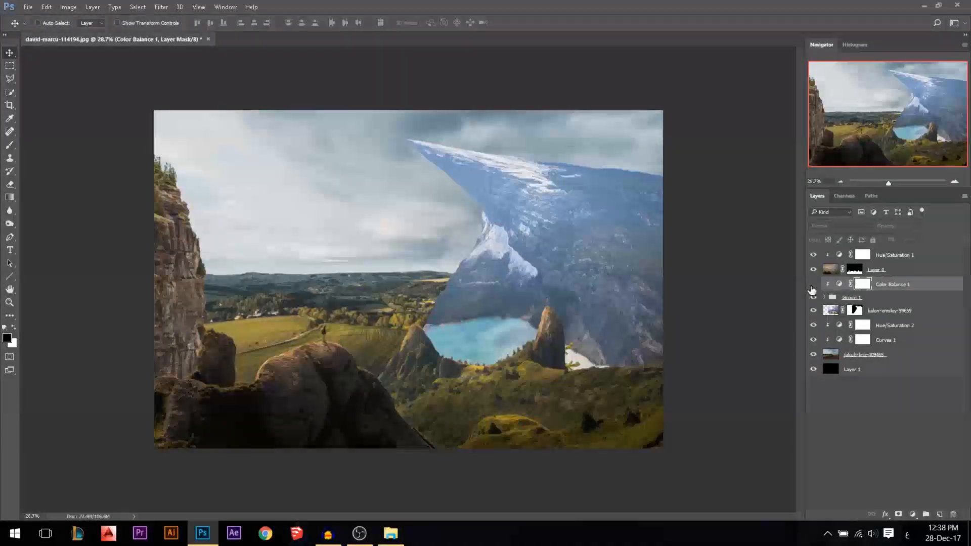
left_click(813, 286)
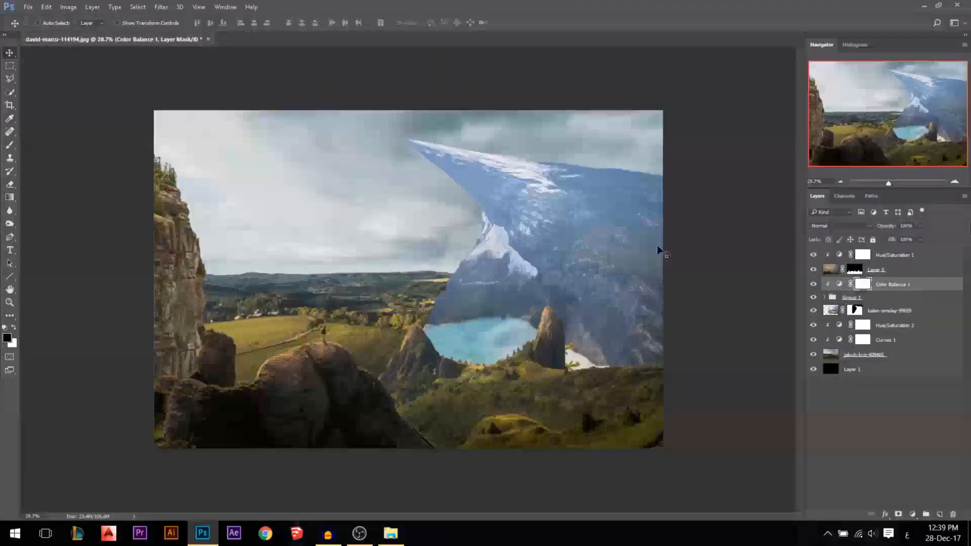
Select the kalen-emsley-99659 mountain layer, try shifting it toward the cliff, and undo the move
left_click_drag(657, 250, 514, 238)
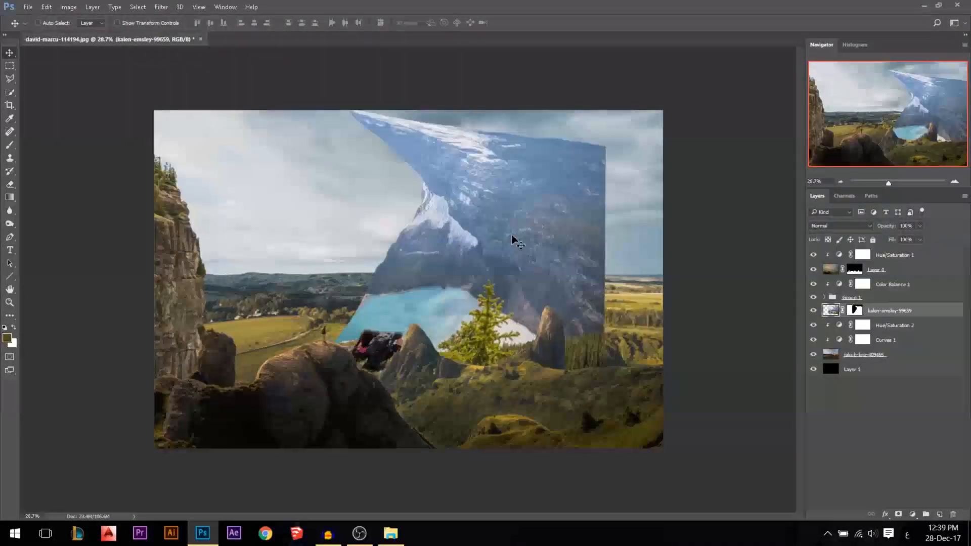
key("ctrl+z")
Examine how the horn mountain's colour and contrast fit the sky and the surrounding landscape
scroll(582, 296, "down", 1)
scroll(576, 254, "up", 1)
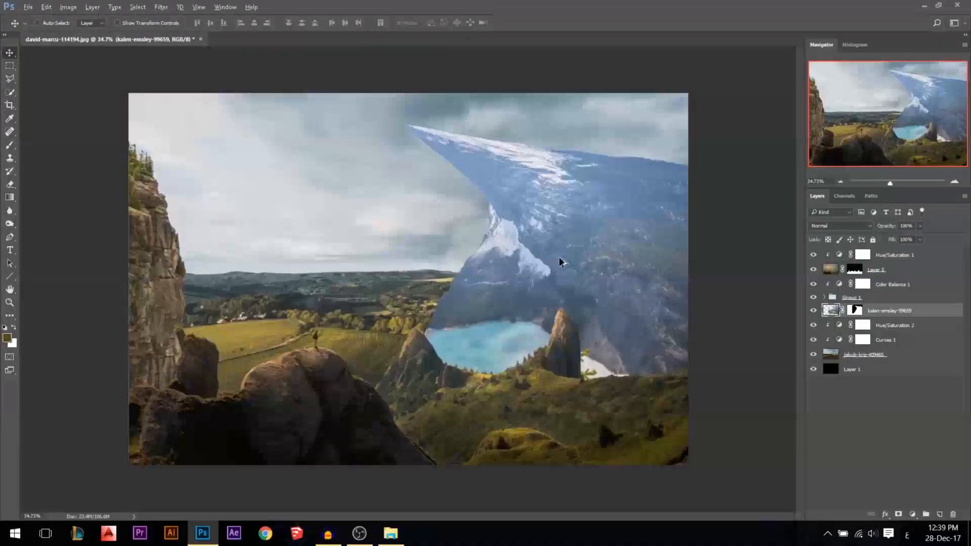
scroll(559, 260, "up", 1)
scroll(560, 261, "down", 1)
scroll(543, 261, "down", 1)
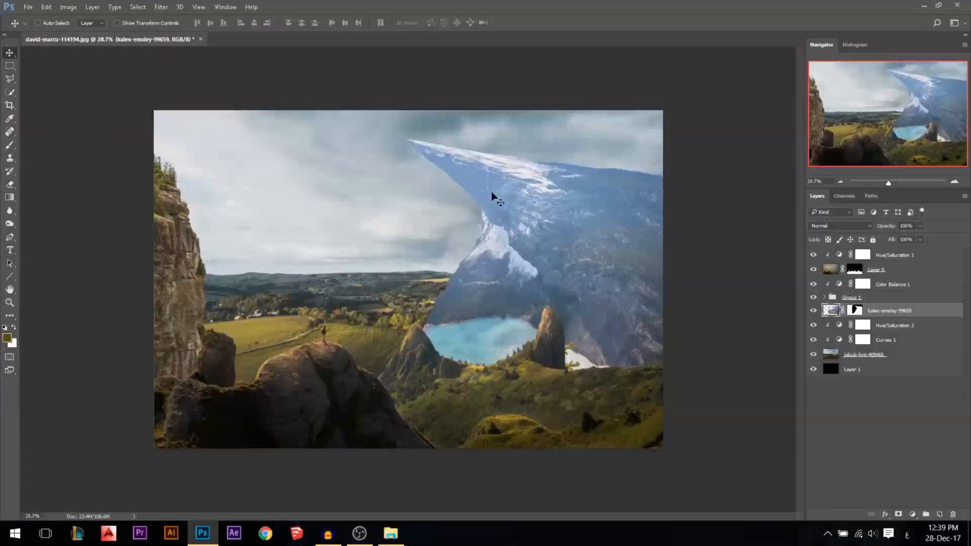
scroll(518, 218, "up", 1)
scroll(559, 208, "down", 1)
scroll(586, 223, "up", 3)
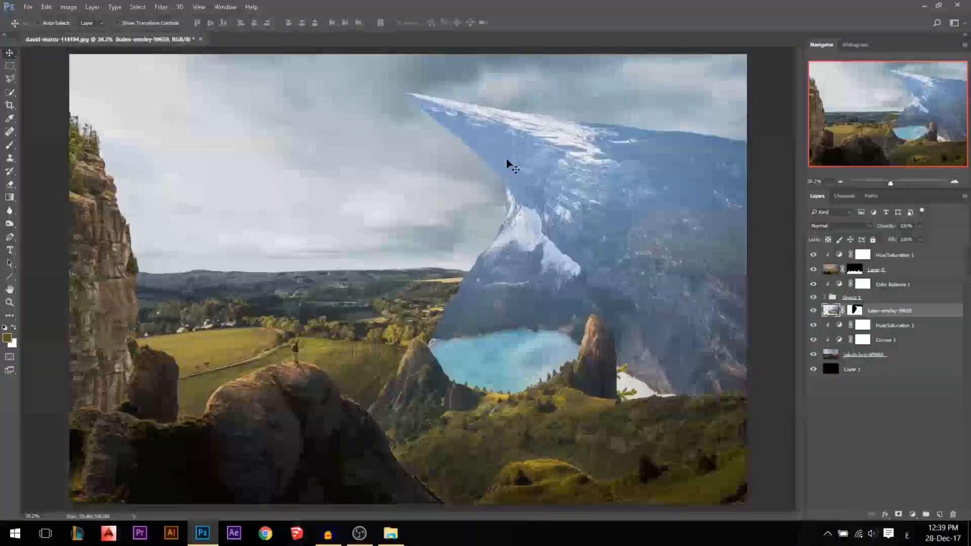
scroll(627, 228, "down", 1)
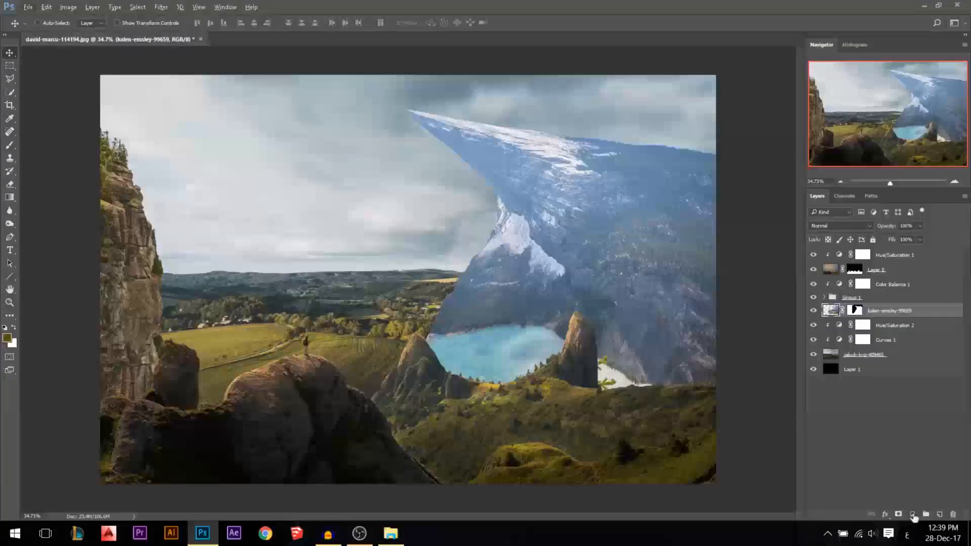
Add a Curves adjustment clipped to the horn mountain, moving the black point inward and lowering the midtones and highlights to deepen it
left_click(912, 514)
left_click(882, 347)
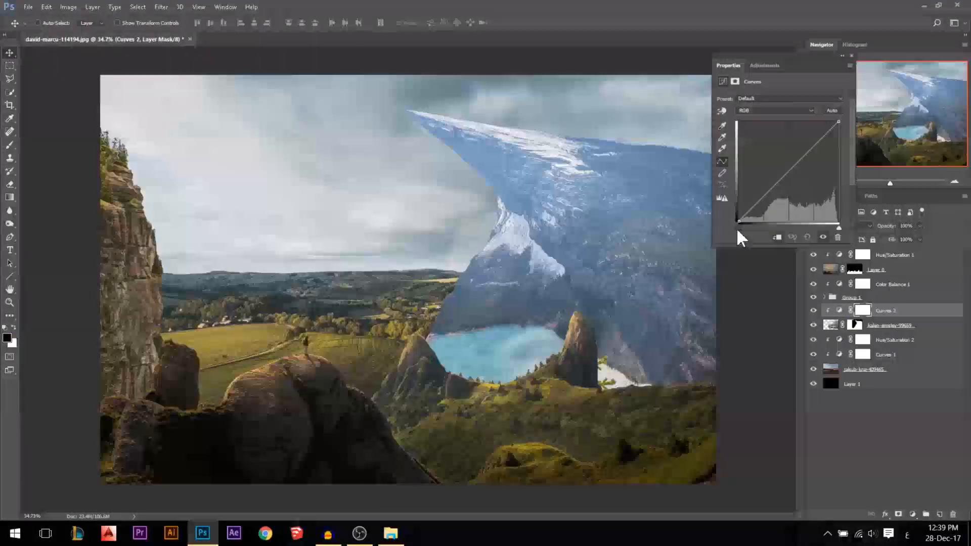
left_click_drag(736, 225, 756, 231)
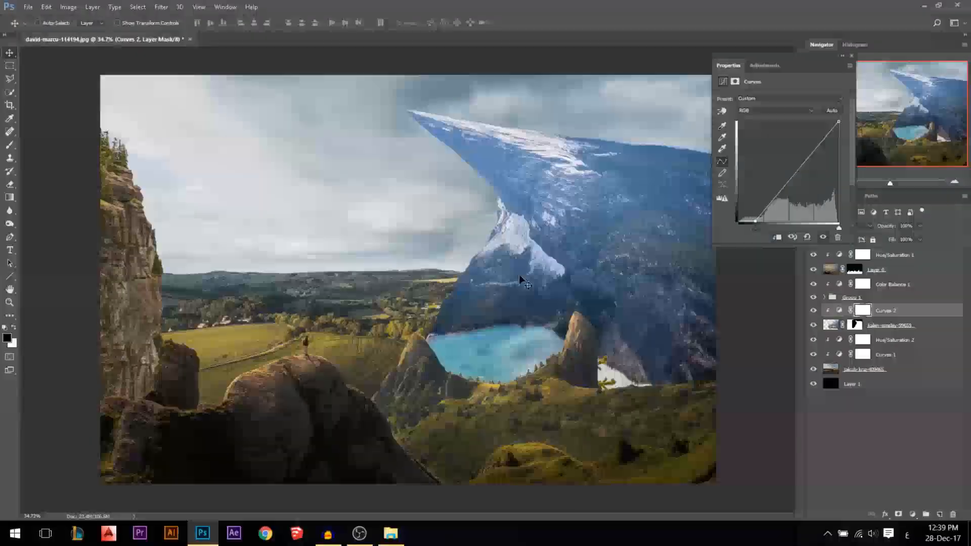
scroll(501, 271, "down", 2)
left_click(777, 200)
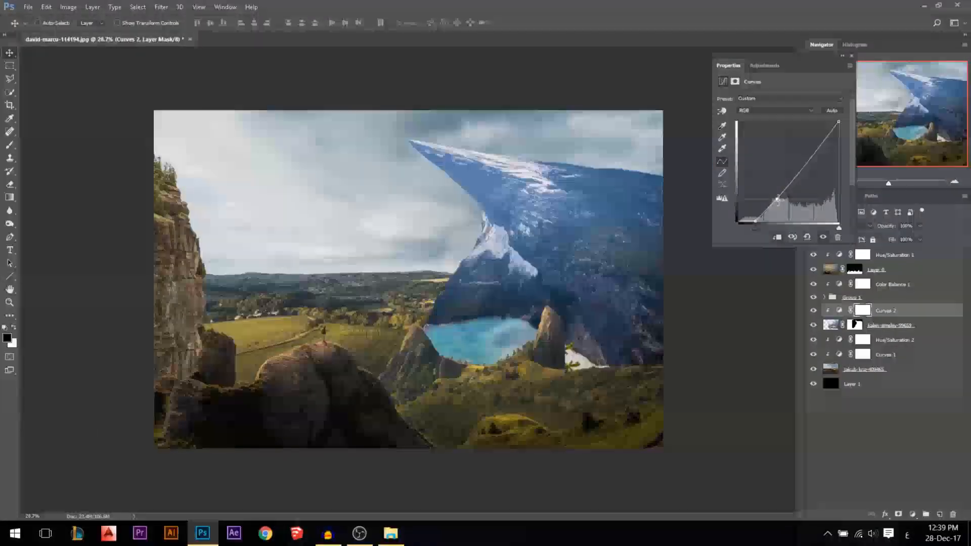
left_click_drag(777, 199, 779, 200)
left_click_drag(821, 148, 823, 152)
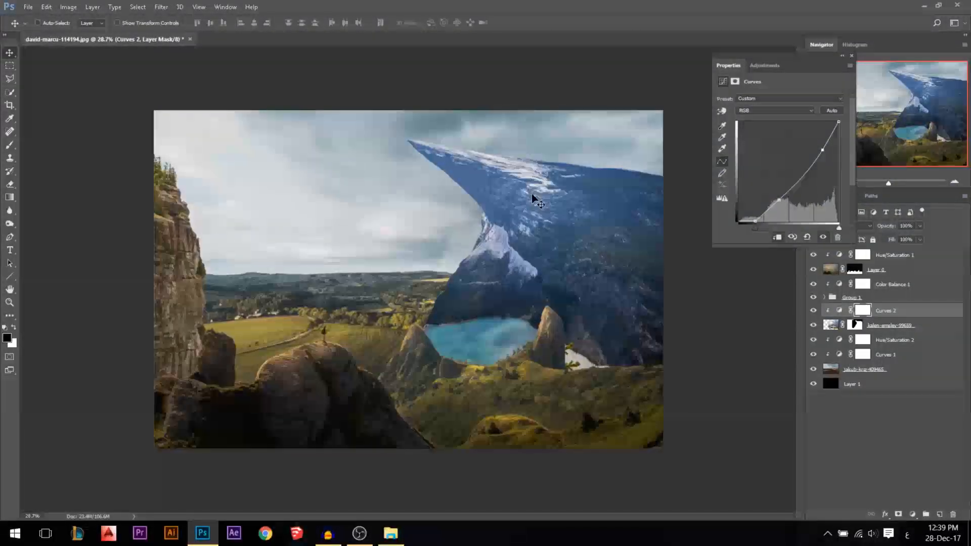
left_click(851, 56)
Try a Hue/Saturation adjustment clipped to the horn mountain with the hue shifted strongly to green, and delete it
left_click(913, 506)
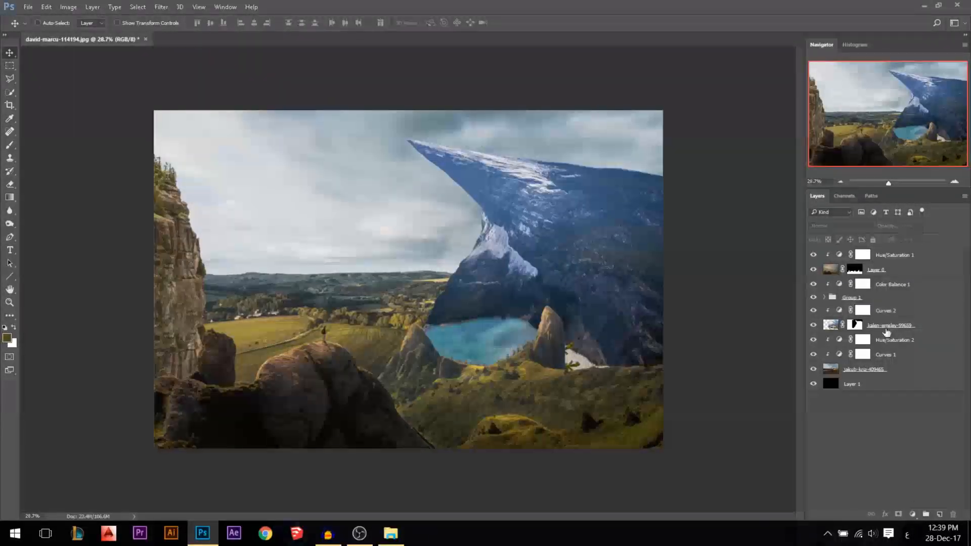
left_click(942, 325)
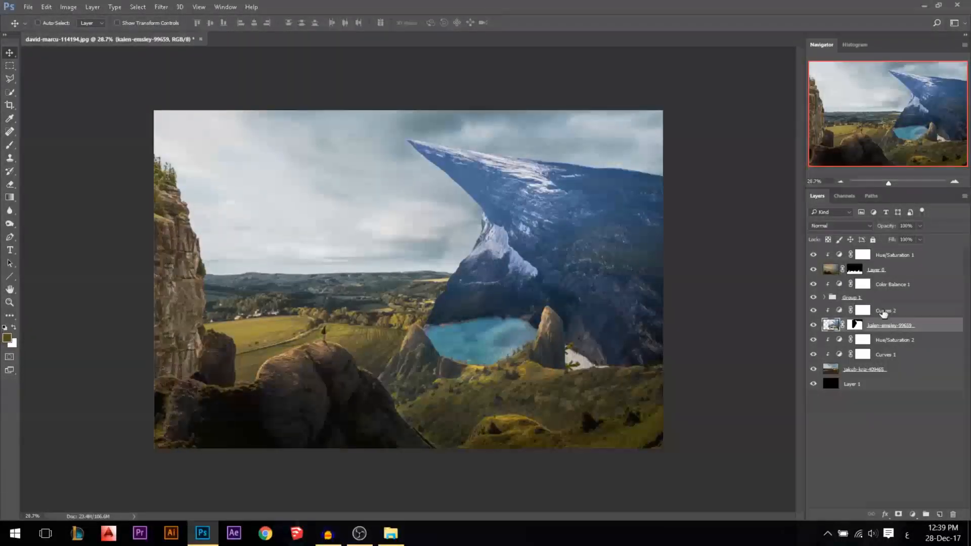
left_click(881, 310)
left_click(912, 510)
left_click(888, 378)
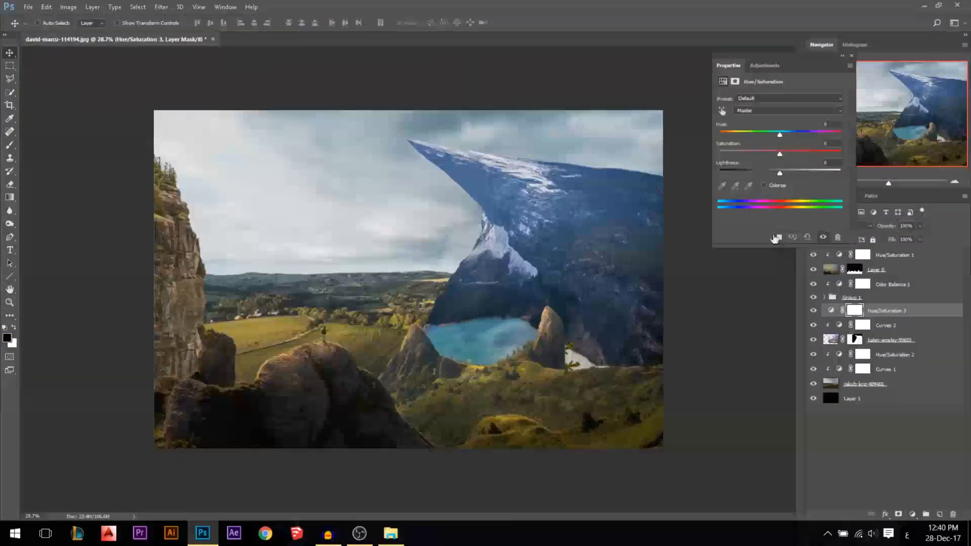
left_click(777, 238)
left_click_drag(780, 134, 729, 130)
left_click(851, 55)
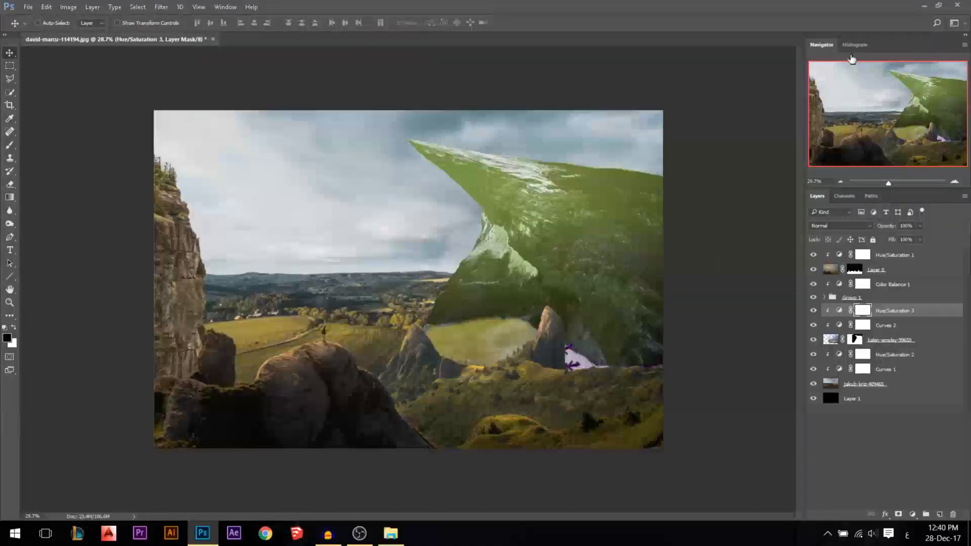
key("Delete")
Add a Color Balance clipped to the horn mountain above Curves 2, with midtones at red +27, green +13 and yellow -53
left_click(912, 514)
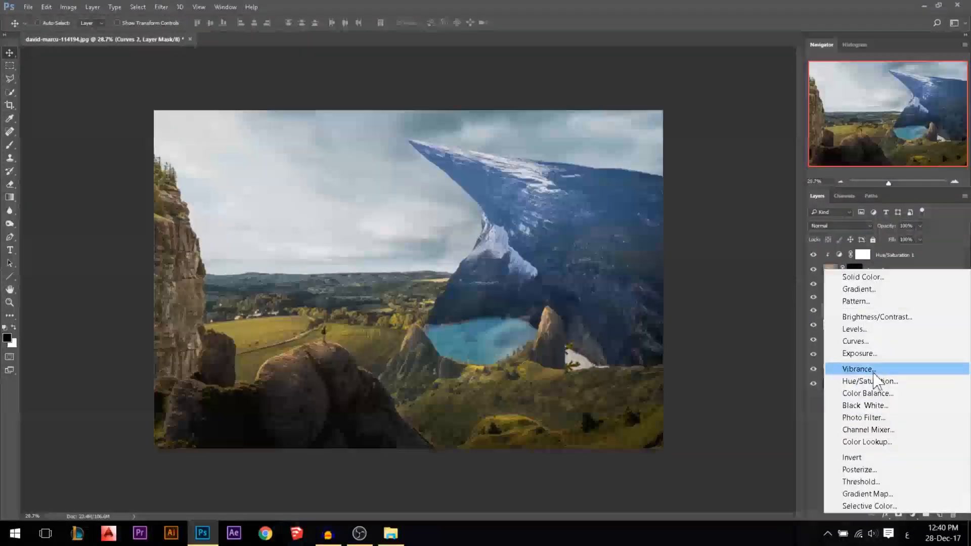
left_click(866, 392)
left_click(777, 237)
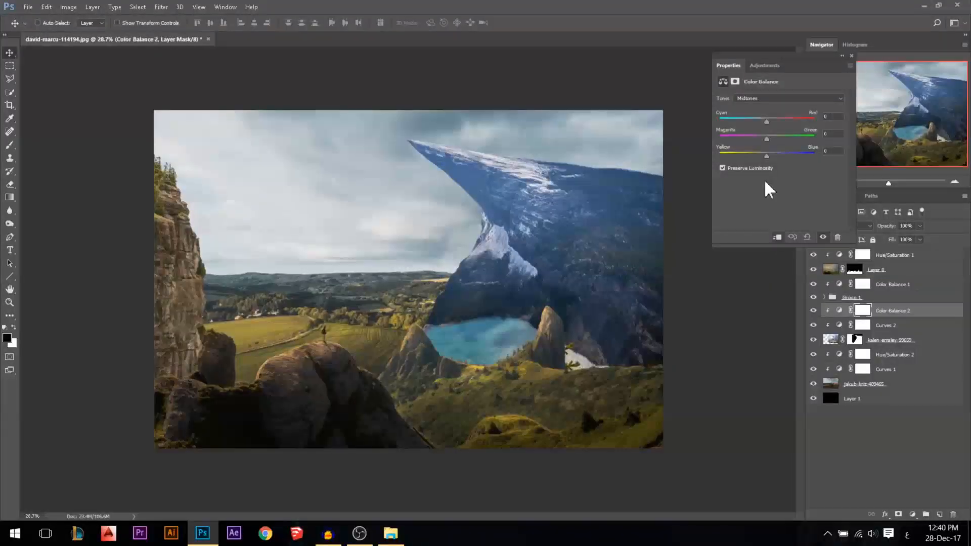
left_click_drag(757, 152, 784, 121)
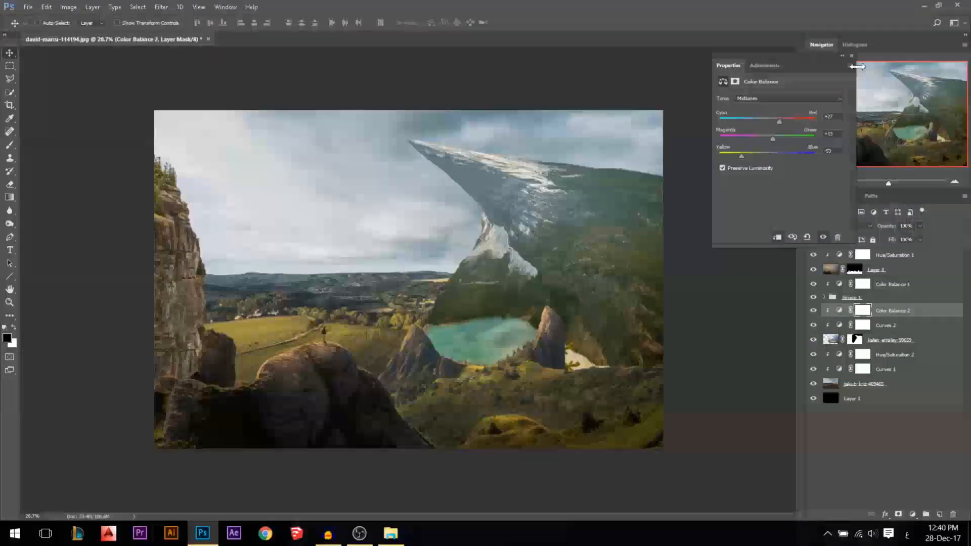
left_click(850, 56)
scroll(558, 320, "up", 4)
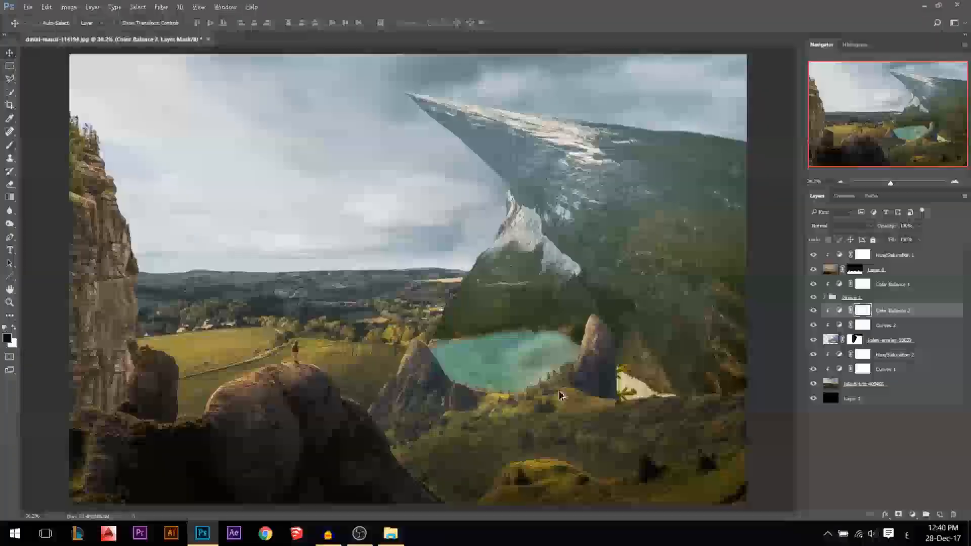
Add an unclipped Hue/Saturation adjustment directly above Color Balance 2 with saturation lowered to -20
scroll(548, 381, "down", 4)
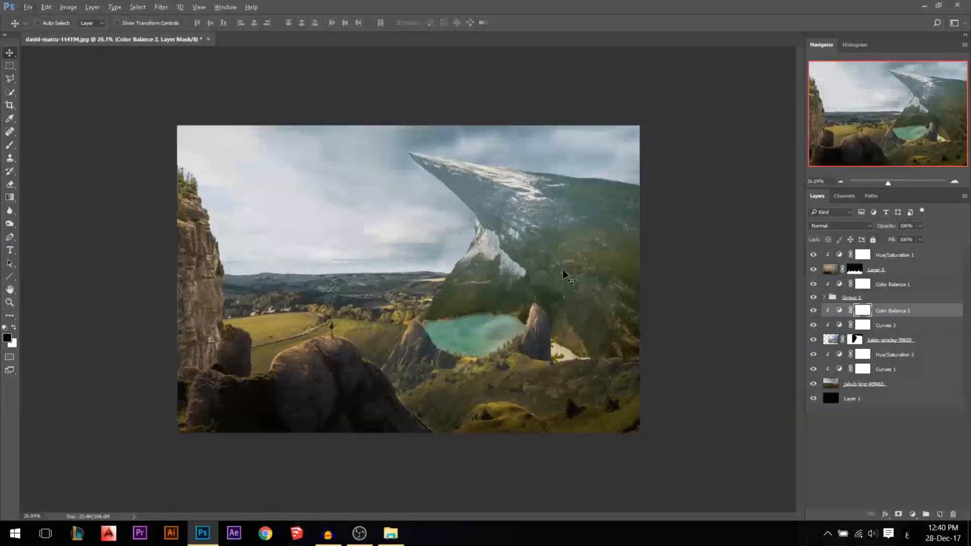
scroll(566, 277, "up", 1)
left_click(912, 514)
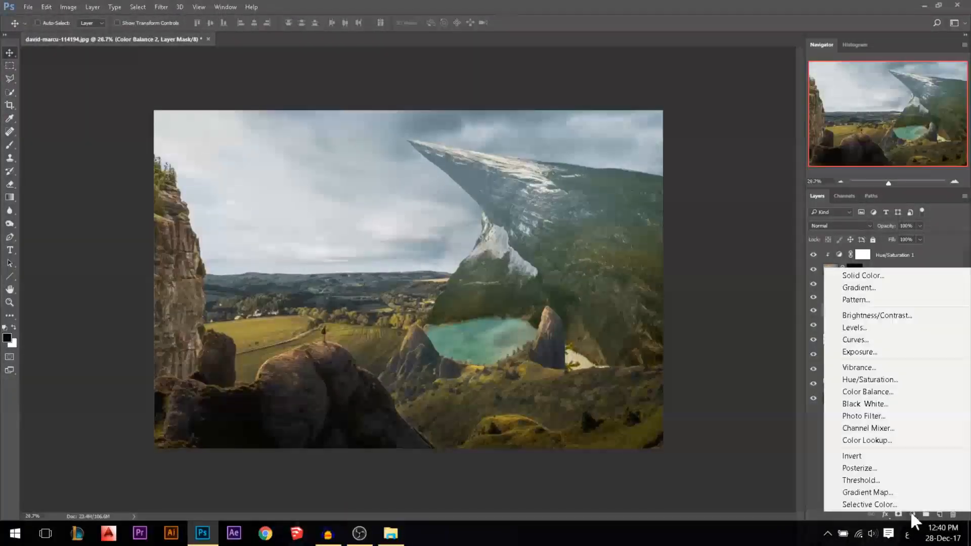
left_click(884, 380)
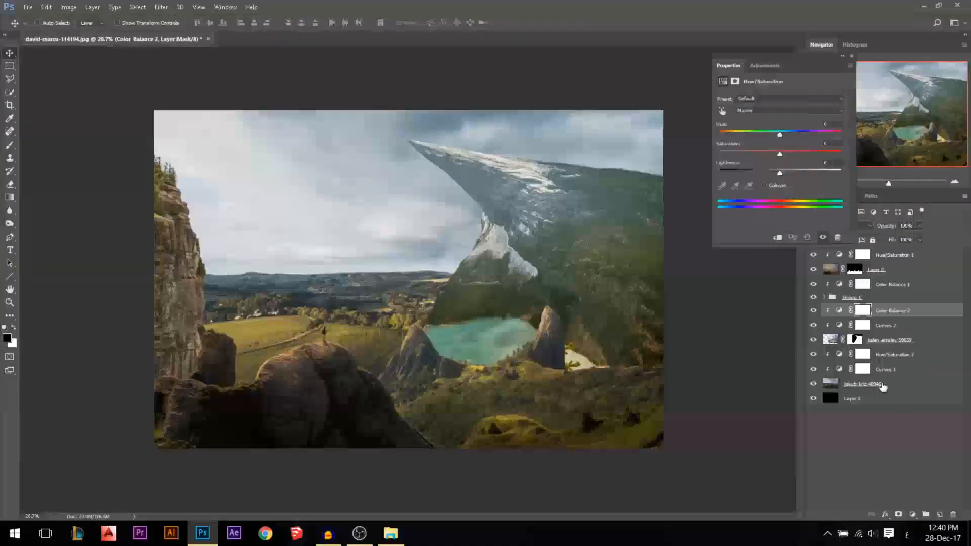
left_click(770, 151)
left_click_drag(769, 151, 766, 151)
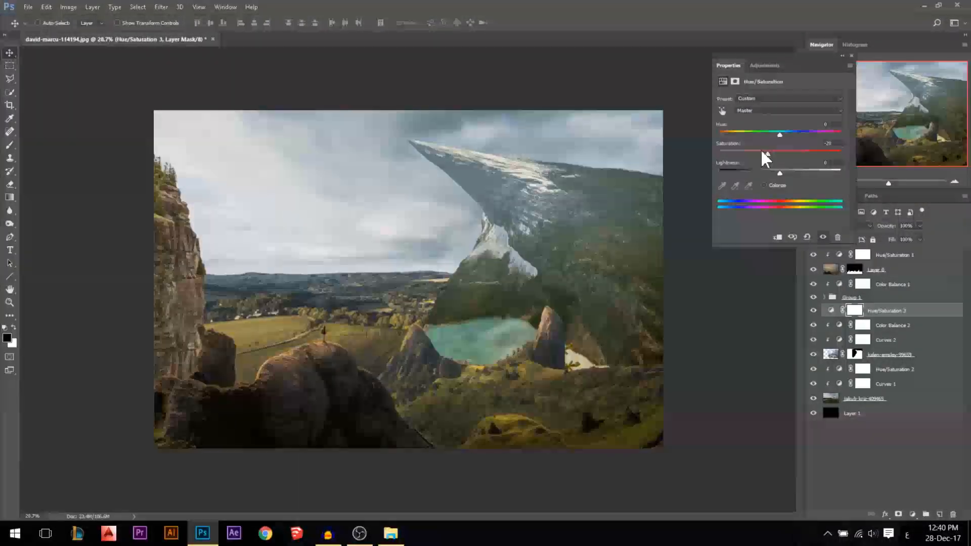
left_click(850, 55)
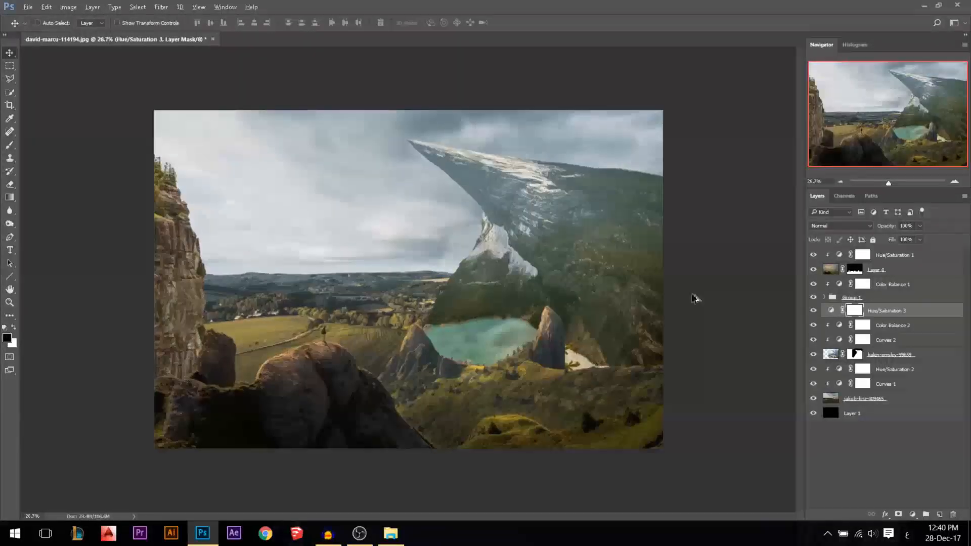
Compare the new Hue/Saturation adjustment clipped to the horn mountain and unclipped, leaving it unclipped
left_click(883, 315, "alt")
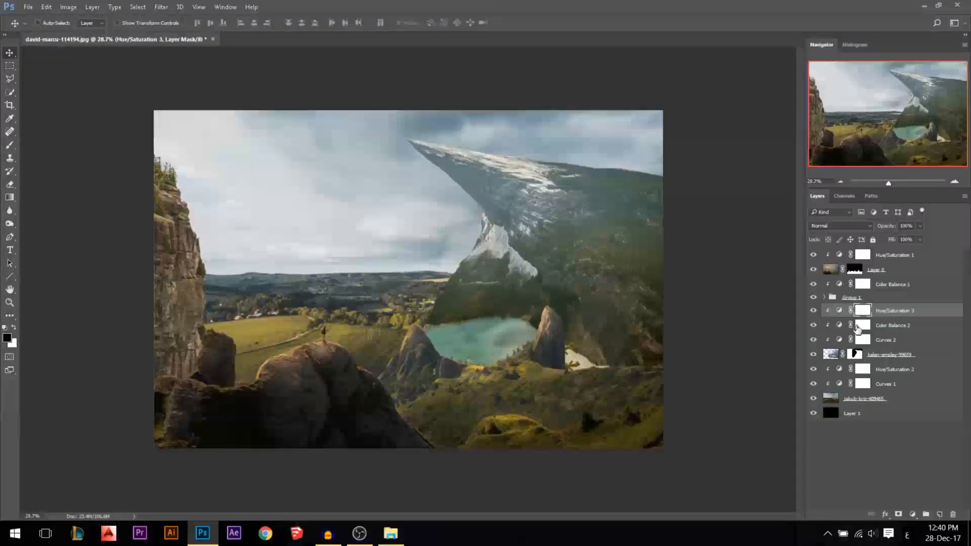
left_click(882, 316, "alt")
left_click(882, 316, "alt")
left_click(882, 317, "alt")
left_click(882, 317, "alt")
left_click(882, 317, "alt")
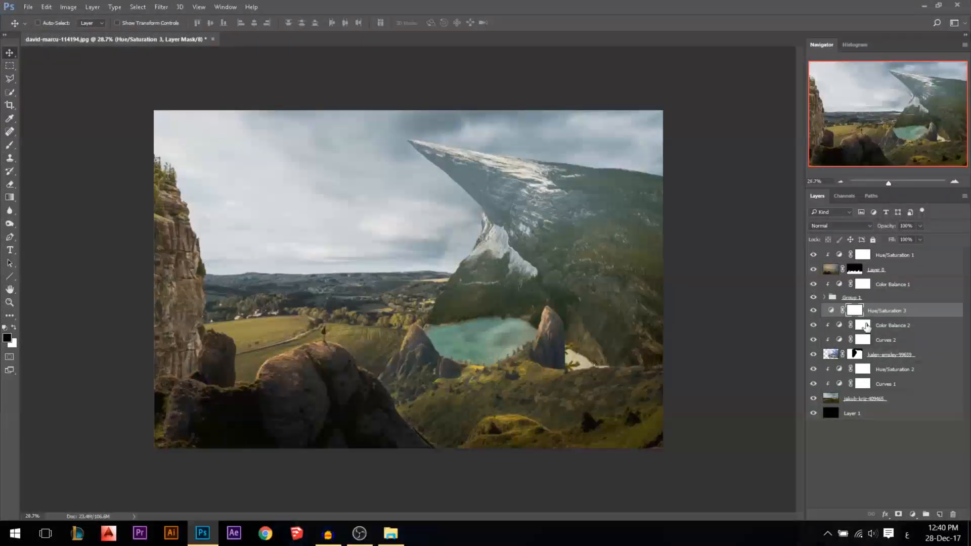
Lower the saturation of the unclipped Hue/Saturation 3 adjustment to -100 so it desaturates all layers beneath it
double_click(830, 310)
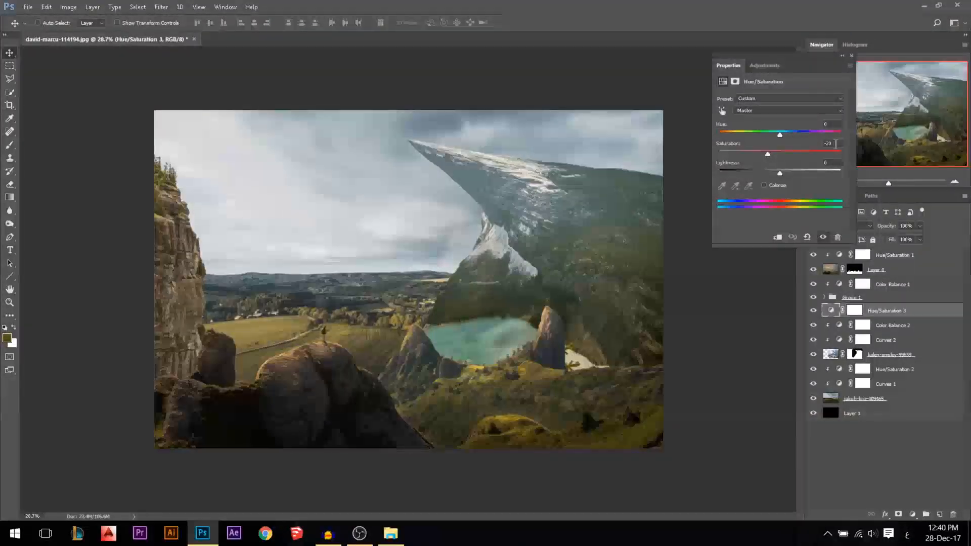
left_click_drag(767, 153, 321, 162)
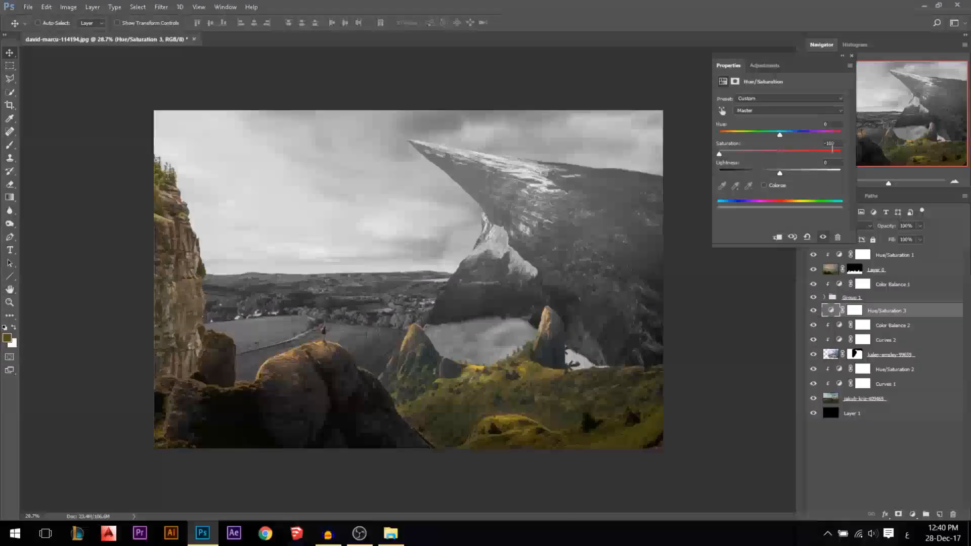
Set the Hue/Saturation 3 adjustment's saturation to -20 and clip it to the layer below
left_click_drag(836, 143, 801, 144)
type("-20")
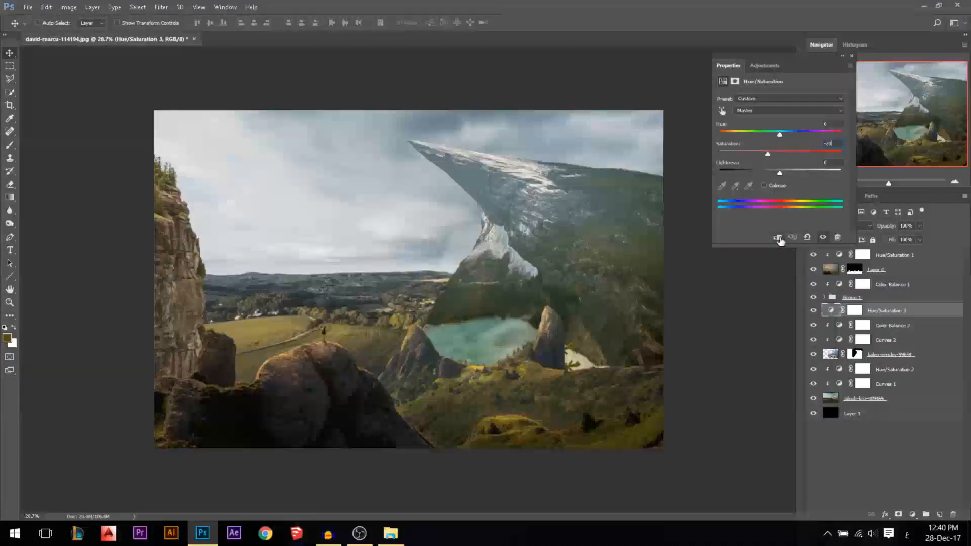
left_click(779, 238)
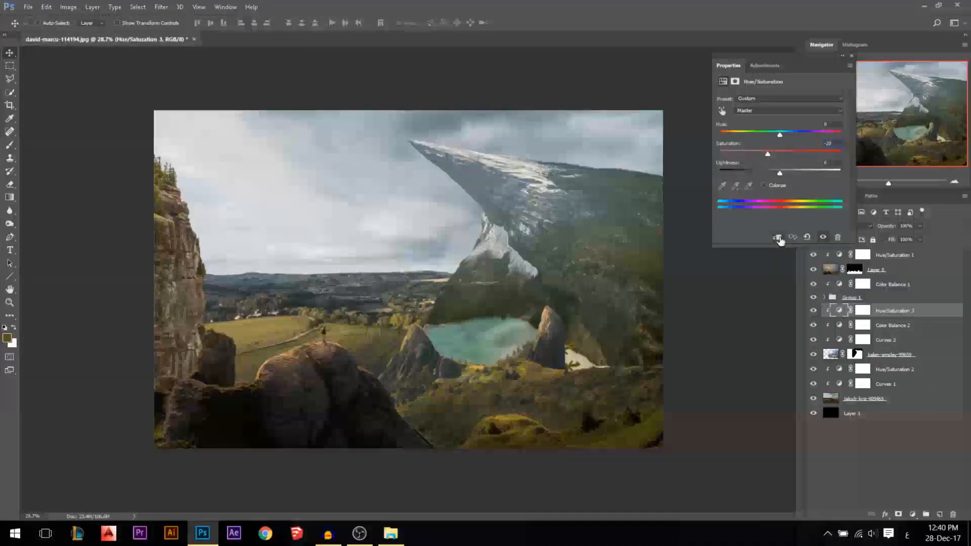
left_click(851, 56)
Add a Curves adjustment directly above the curved mountain's photo layer and pull the midtones down to darken the mountain
scroll(532, 264, "up", 1)
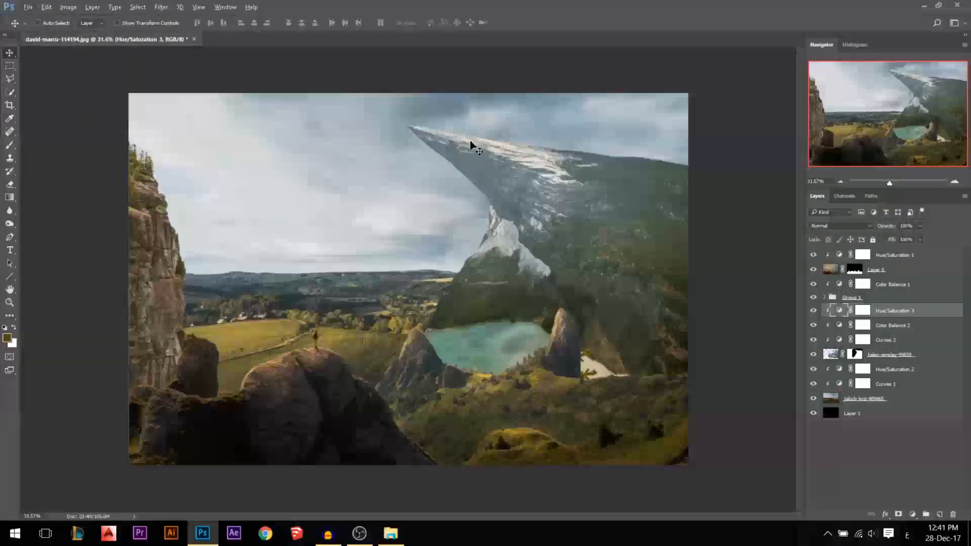
left_click(520, 169, "ctrl")
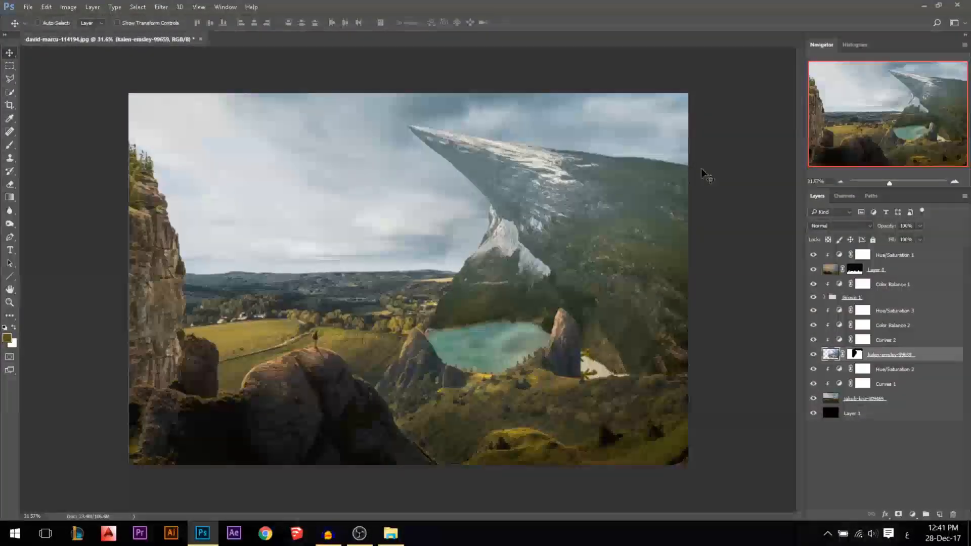
scroll(449, 227, "up", 1)
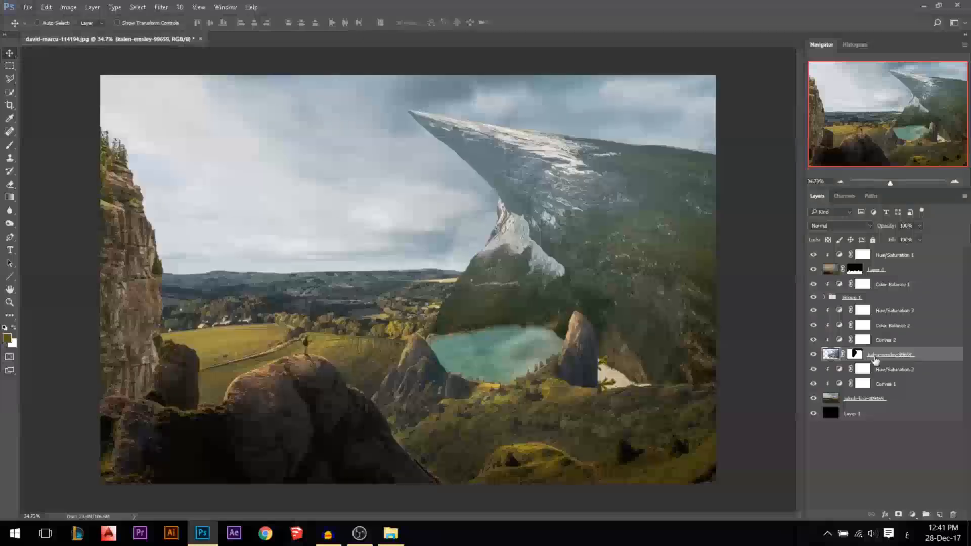
left_click(912, 515)
left_click(854, 336)
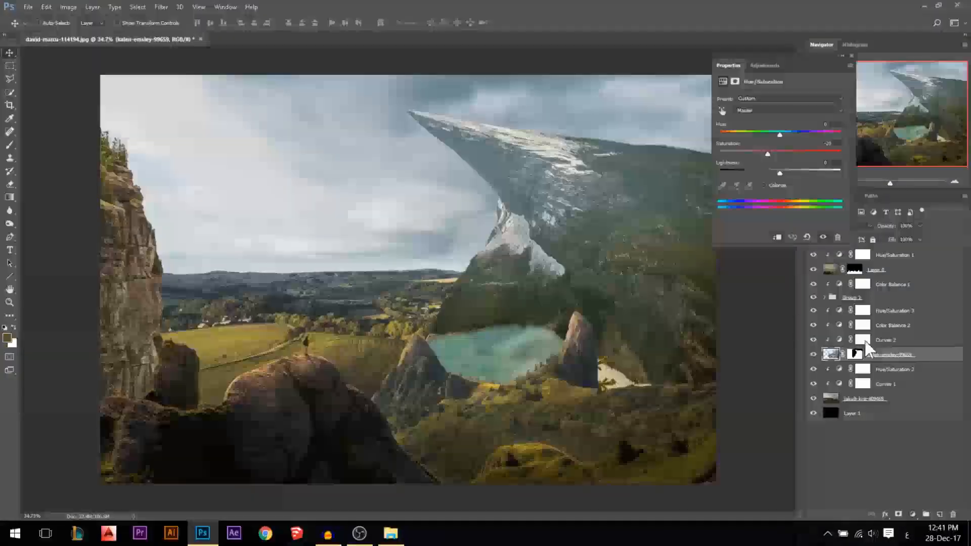
left_click_drag(797, 205, 797, 184)
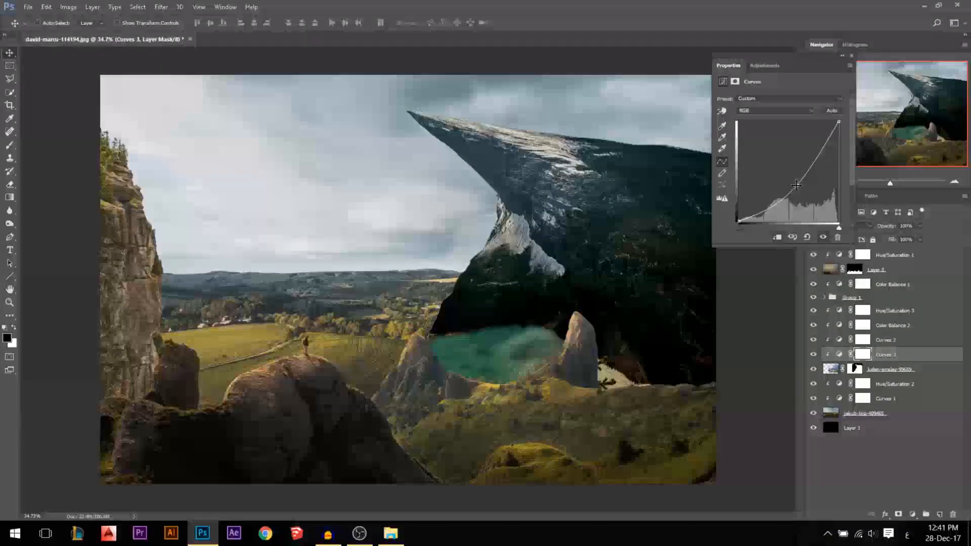
left_click_drag(797, 185, 792, 184)
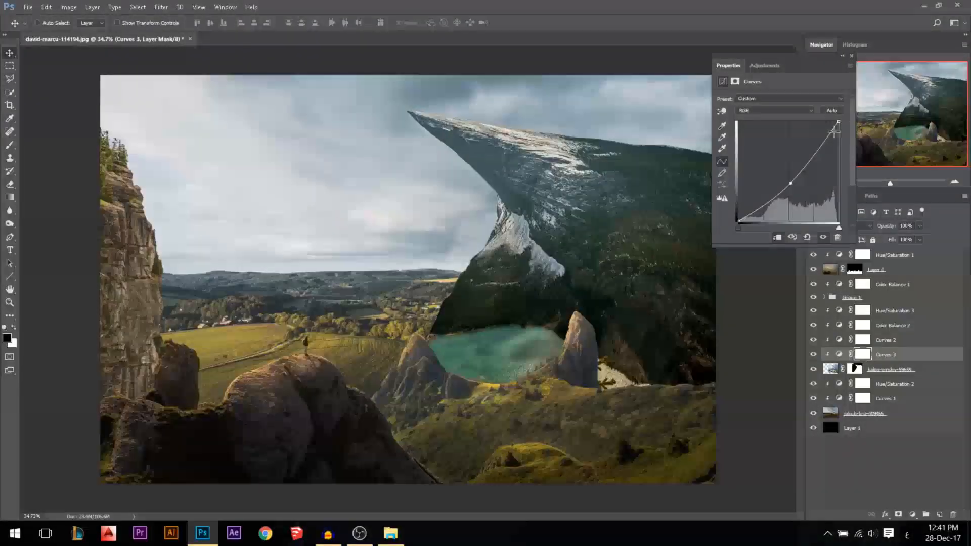
left_click(851, 55)
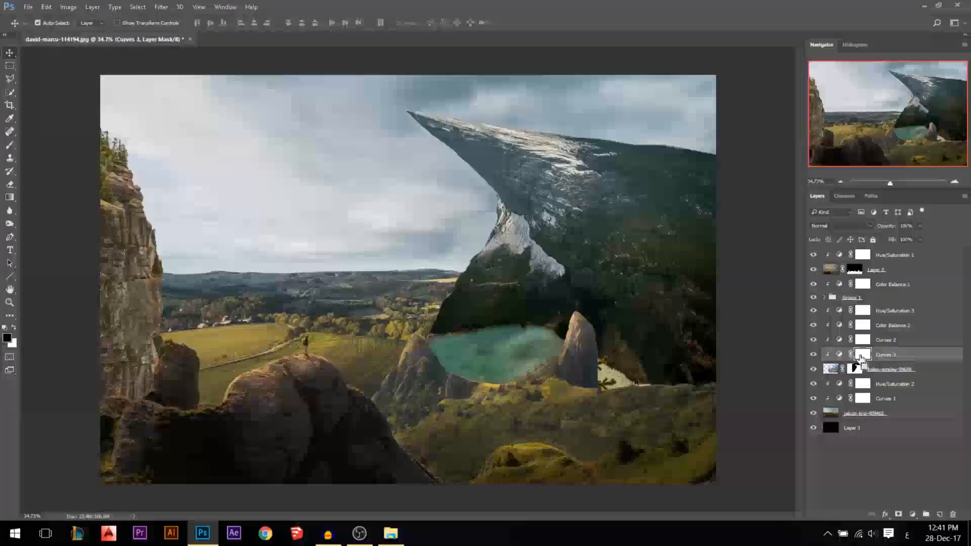
Invert the Curves 3 mask to black and set up a soft white brush at 53% opacity
key("ctrl+i")
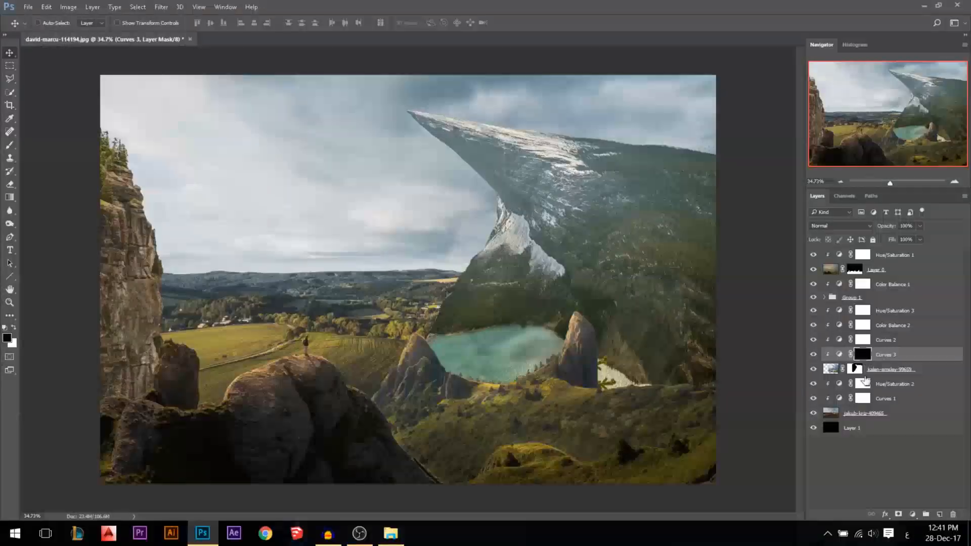
left_click(9, 144)
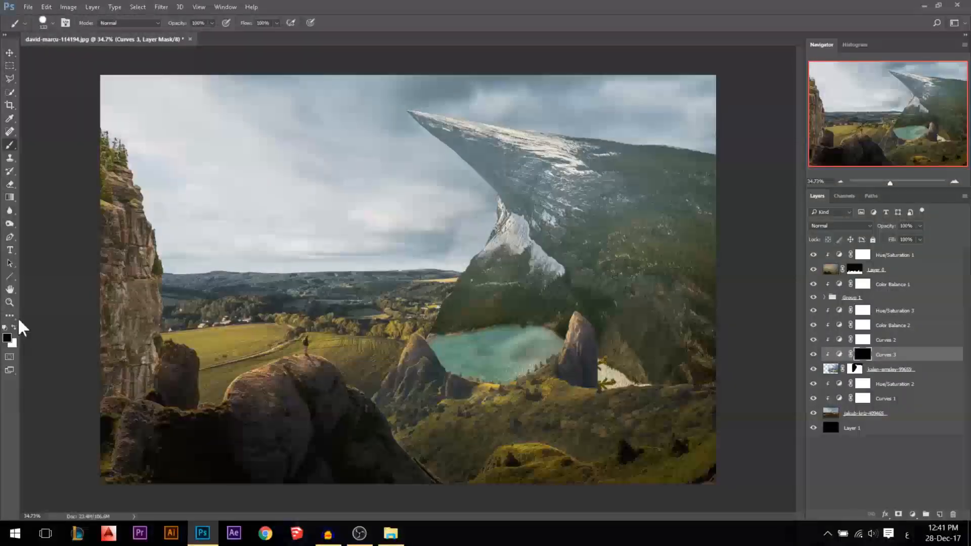
left_click(14, 328)
left_click_drag(420, 246, 431, 247)
left_click(551, 222)
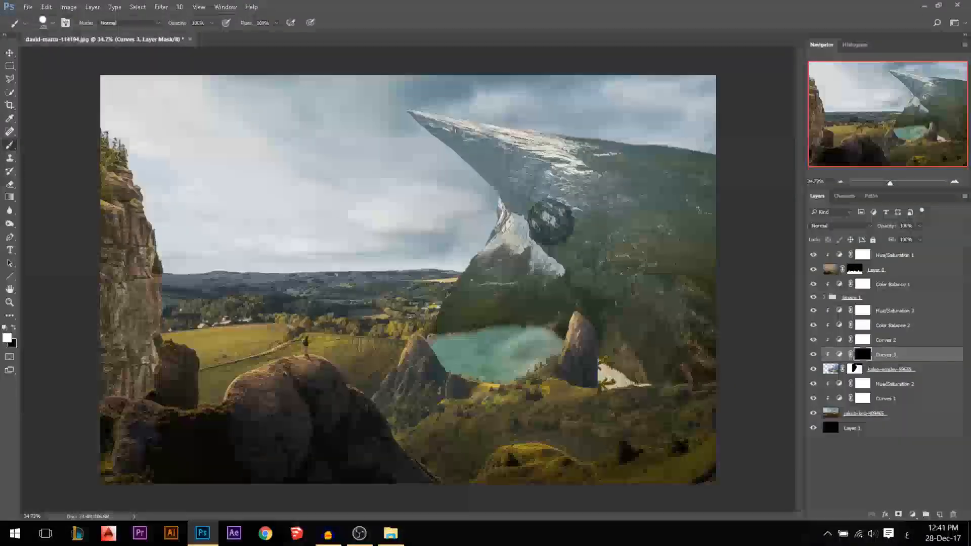
left_click(212, 23)
left_click(189, 35)
right_click(365, 194)
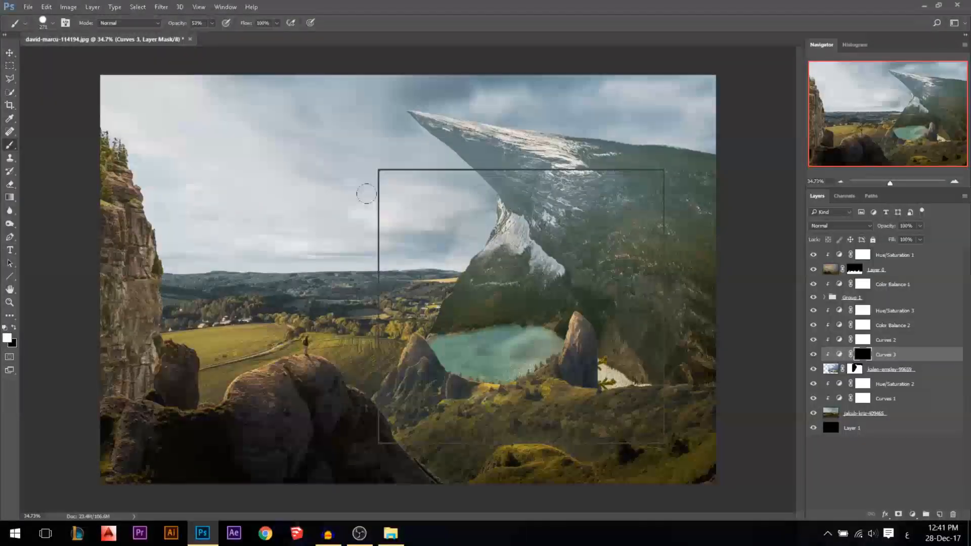
left_click_drag(457, 217, 415, 213)
left_click_drag(329, 194, 340, 195)
Paint the darkening into the Curves 3 mask along the mountain's upper ridge and the underside of its pointed overhang
left_click_drag(471, 101, 609, 108)
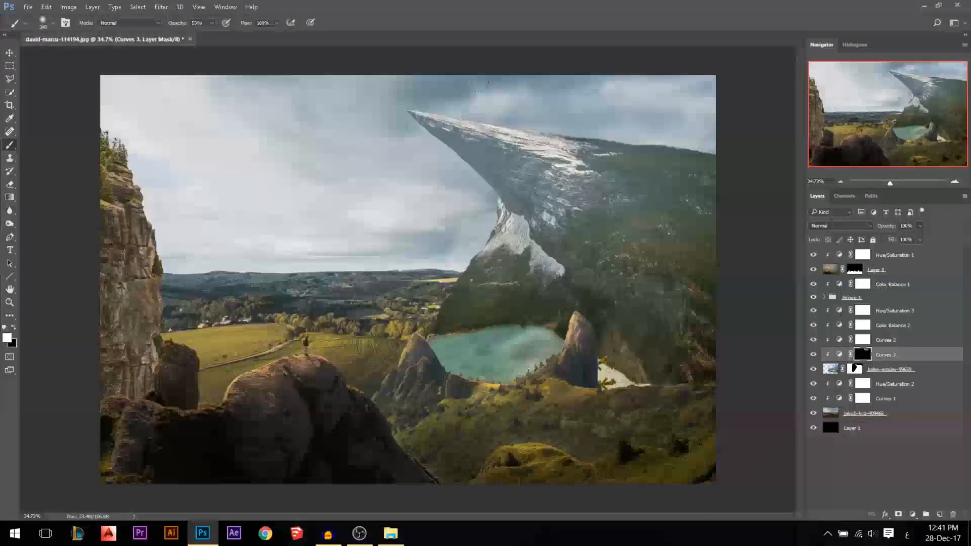
left_click_drag(511, 106, 520, 107)
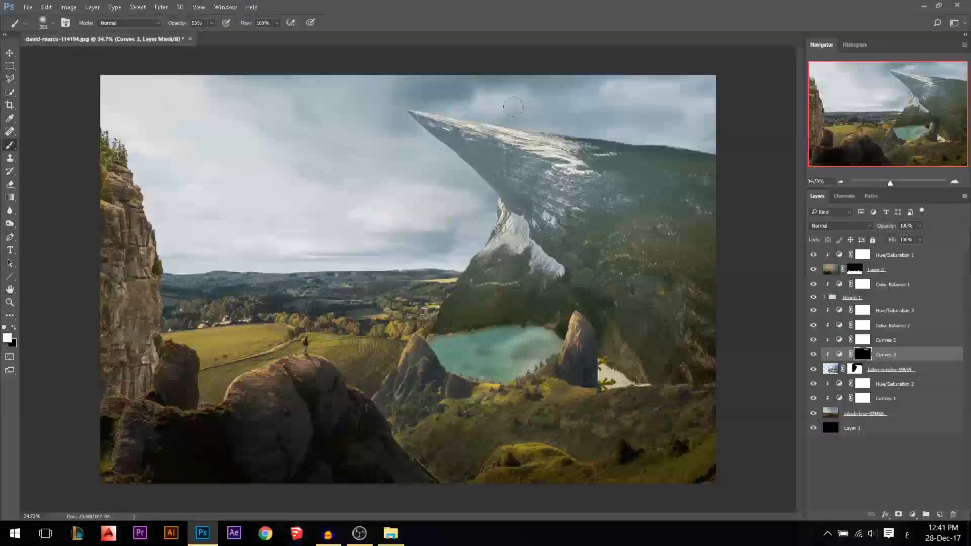
left_click_drag(424, 120, 526, 181)
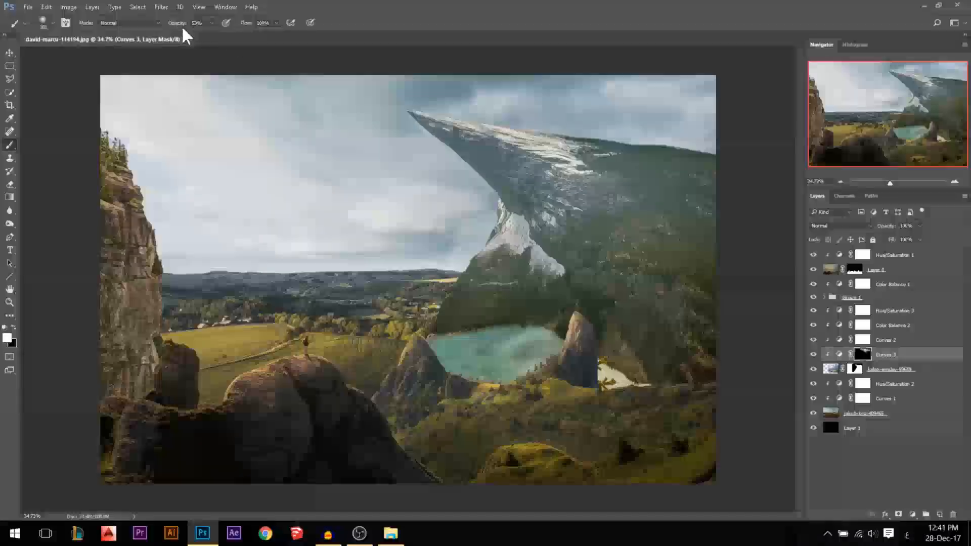
Lower the brush opacity to 26% and paint the darkening softly over the mountain's broad slope on the Curves 3 mask
left_click_drag(182, 24, 168, 25)
mouse_move(559, 230)
left_mouse_down()
mouse_move(611, 200)
mouse_move(693, 190)
left_mouse_up()
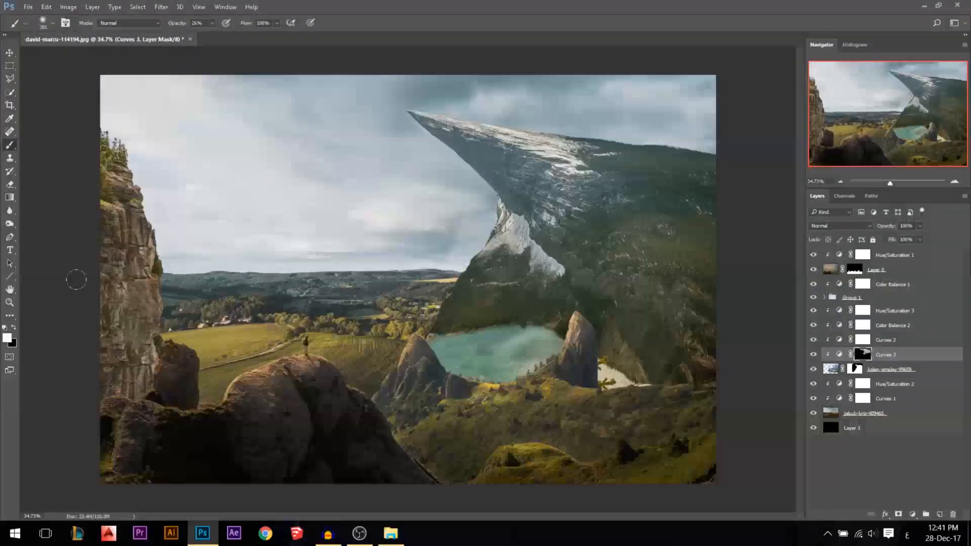
key("x")
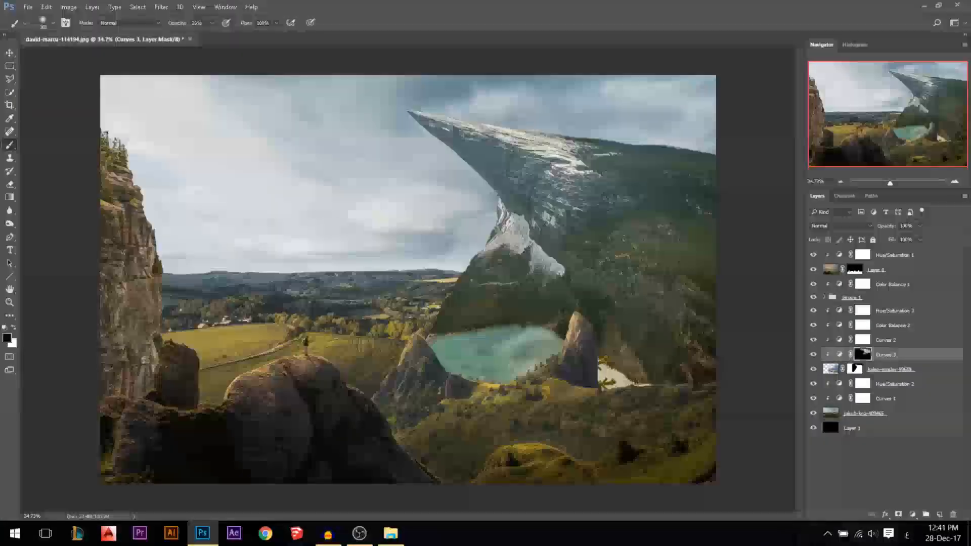
key("x")
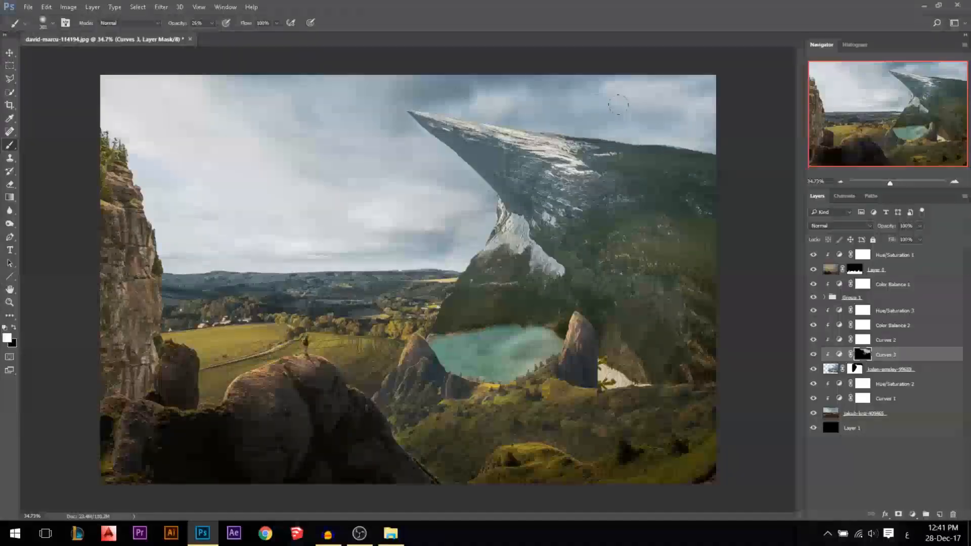
scroll(618, 104, "down", 2)
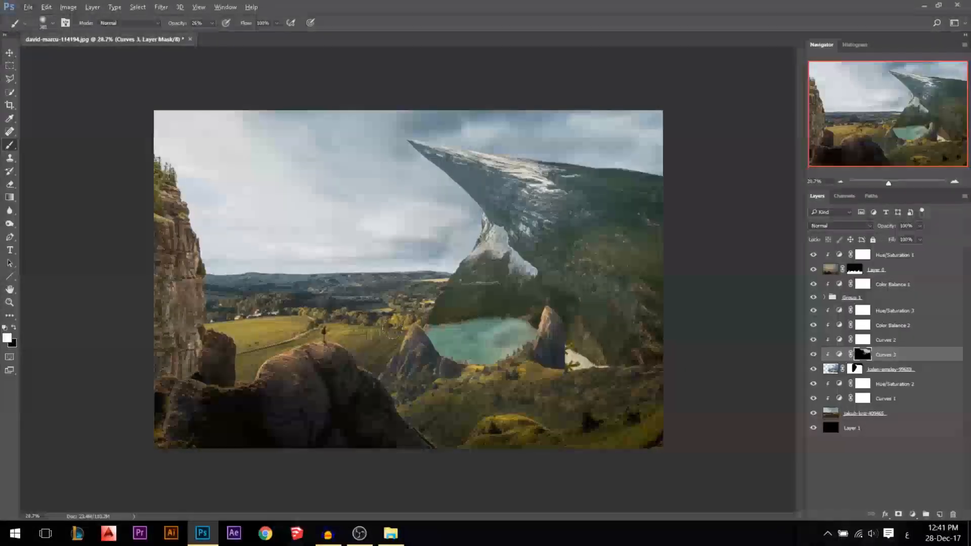
left_click_drag(472, 354, 502, 347)
Add a Hue/Saturation adjustment directly above the mountain photo layer with hue +7 and saturation +47 for a bluer lake
scroll(511, 350, "up", 2)
key("v")
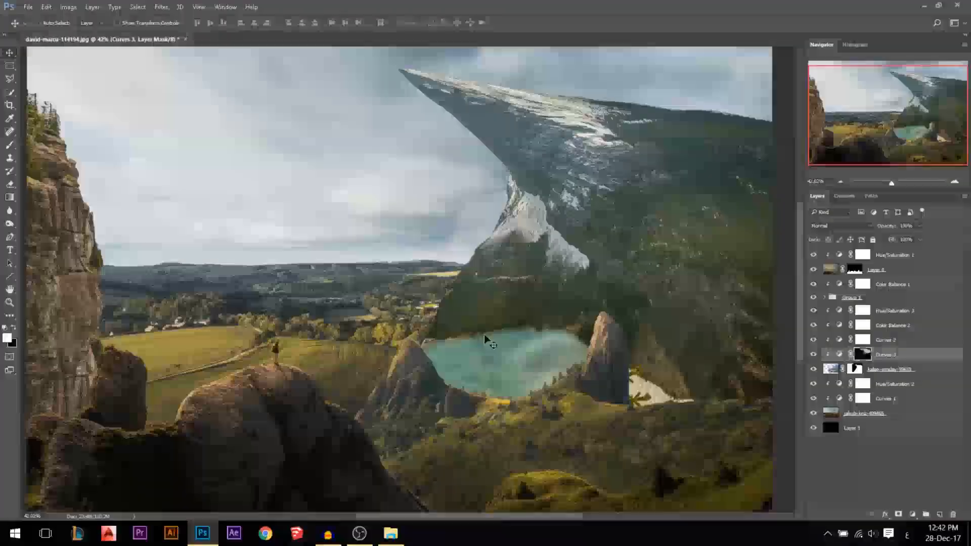
scroll(513, 353, "down", 1)
left_click(890, 369)
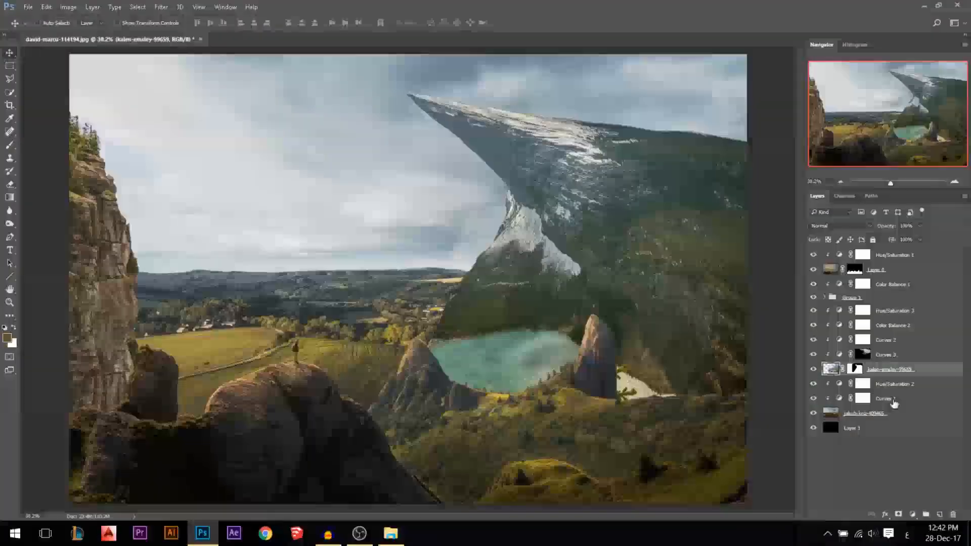
left_click(911, 514)
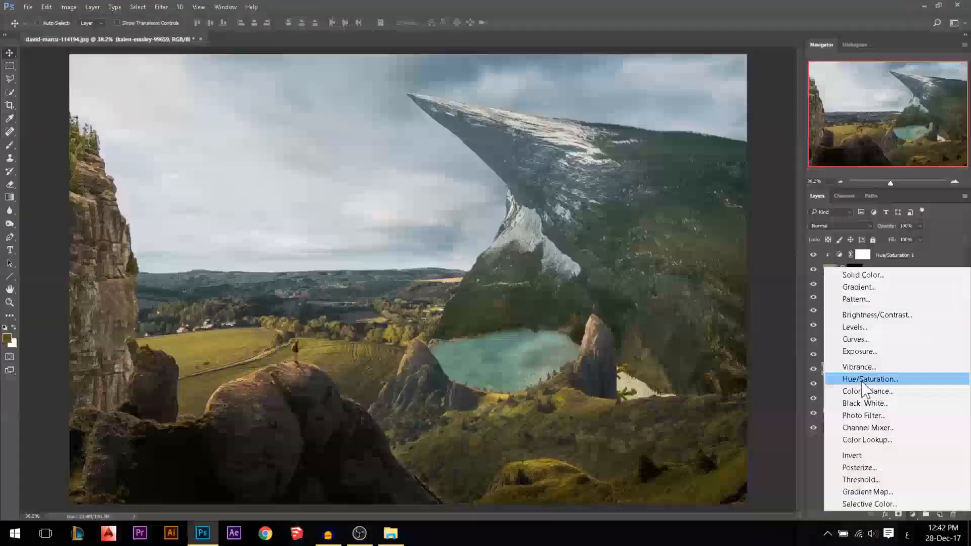
left_click(839, 374)
left_click_drag(781, 135, 790, 135)
left_click(806, 153)
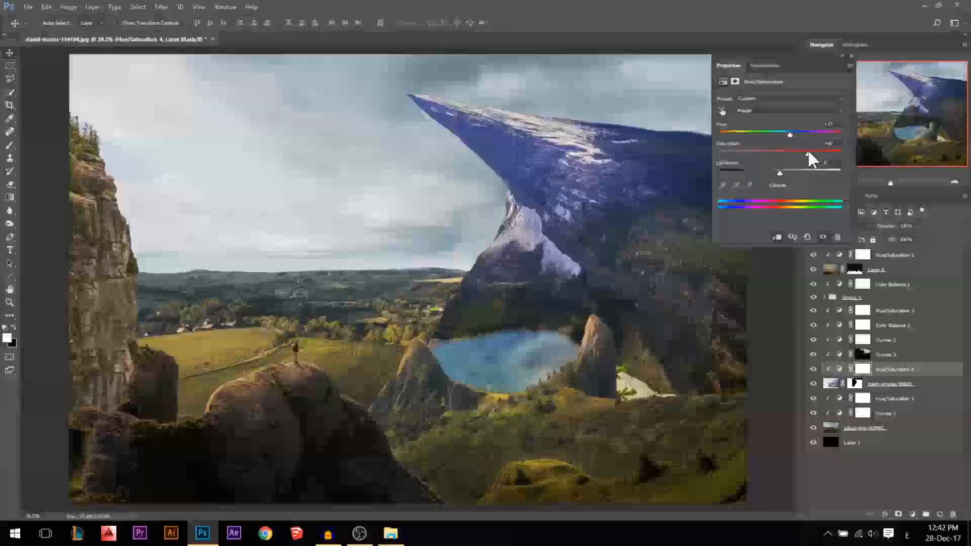
mouse_move(791, 135)
left_mouse_down()
mouse_move(769, 135)
mouse_move(783, 135)
left_mouse_up()
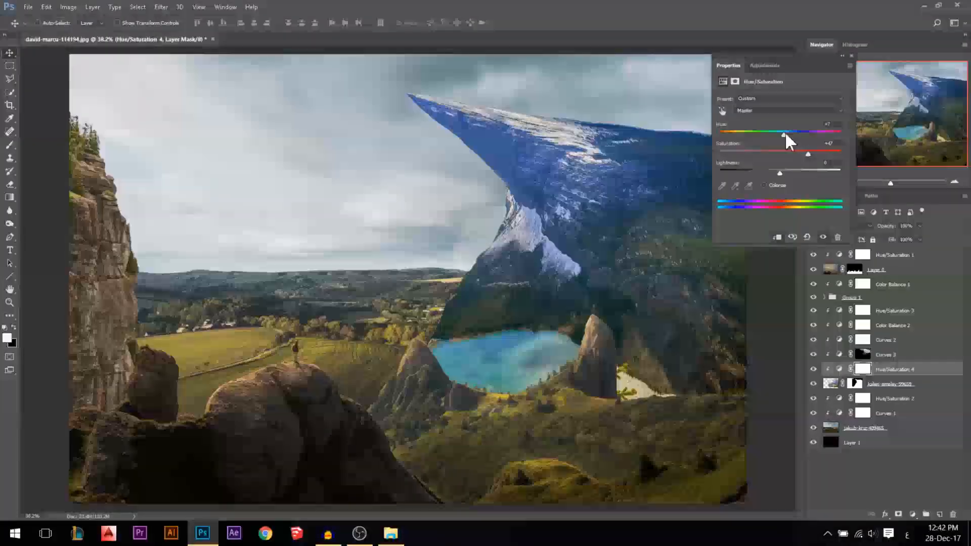
left_click(850, 56)
Invert the Hue/Saturation 4 mask to black to hide the blue tint
scroll(501, 363, "up", 2)
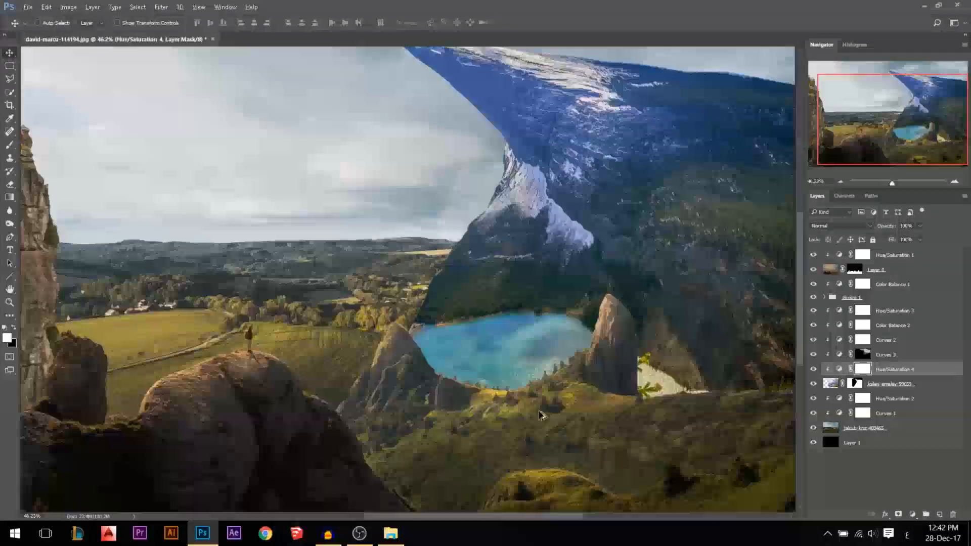
scroll(498, 363, "up", 1)
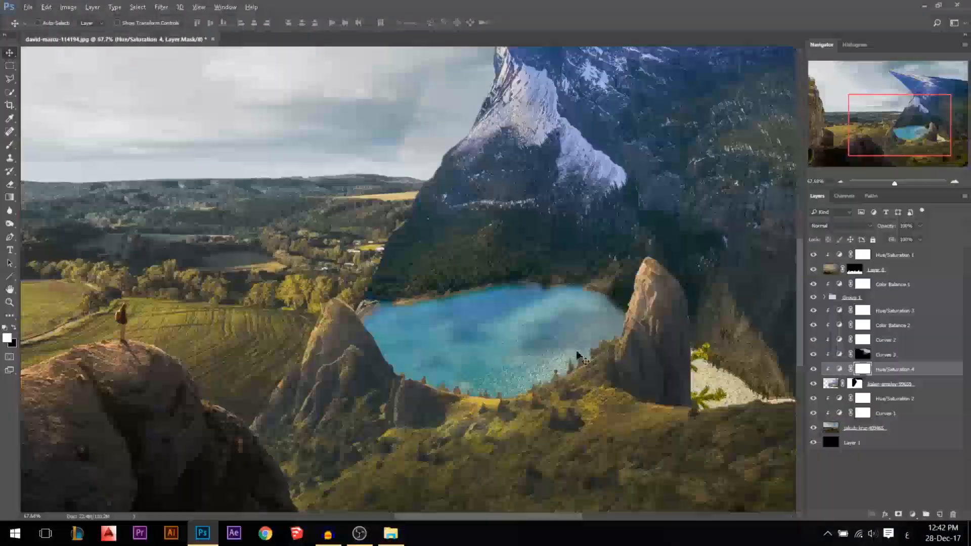
key("ctrl+i")
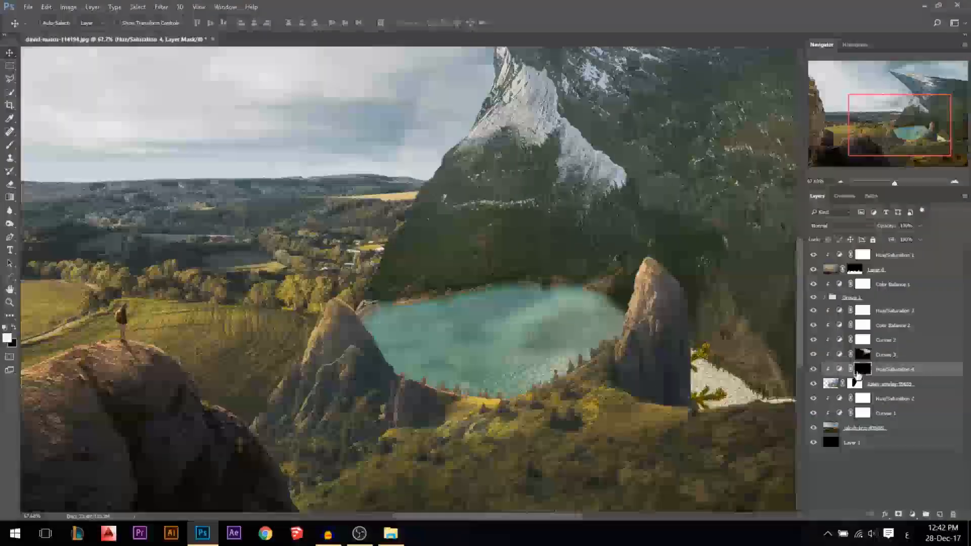
Select the lake and the pale patch beside the rock spire using Quick Selection on the mountain layer, and activate the Hue/Saturation 4 mask
left_click(830, 385)
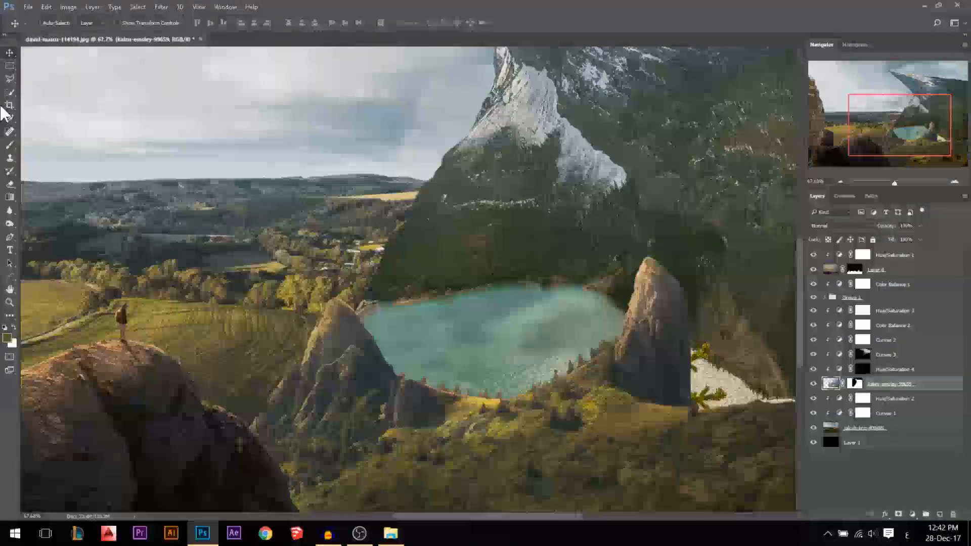
key("w")
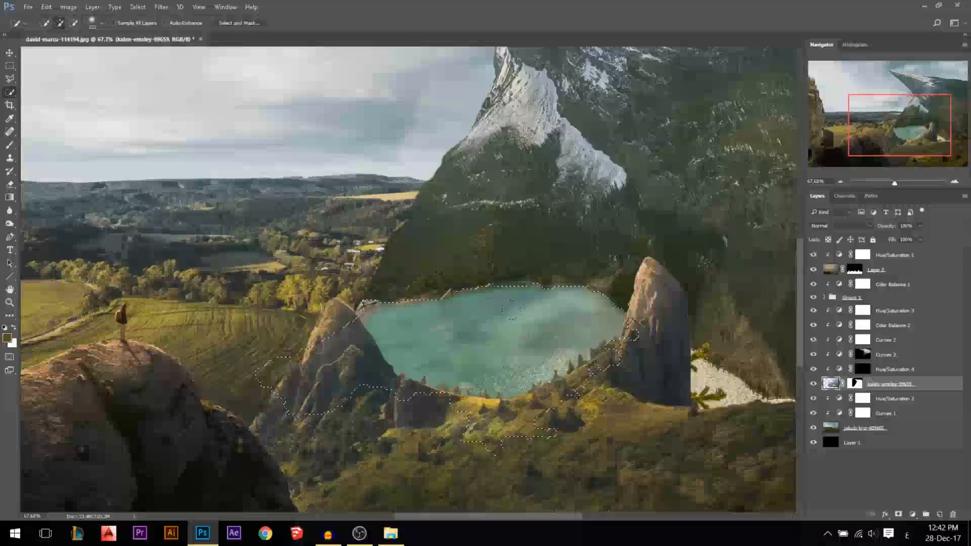
left_click_drag(430, 334, 511, 309)
left_click_drag(739, 392, 717, 379)
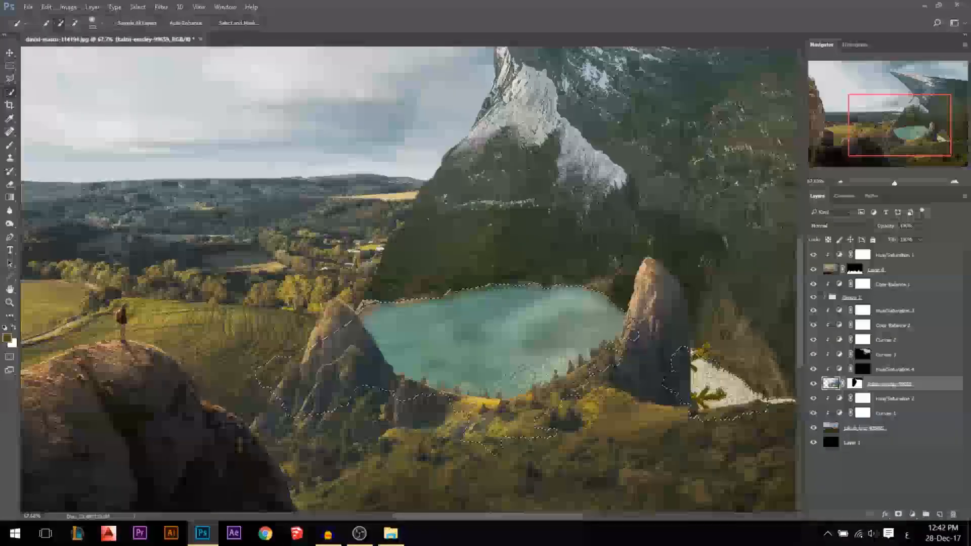
right_click(715, 388, "alt")
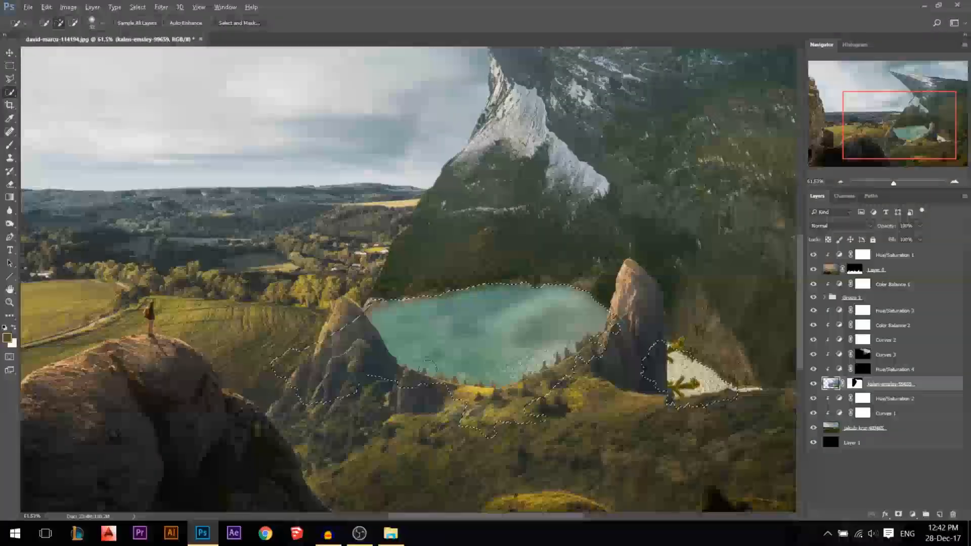
left_click(529, 262)
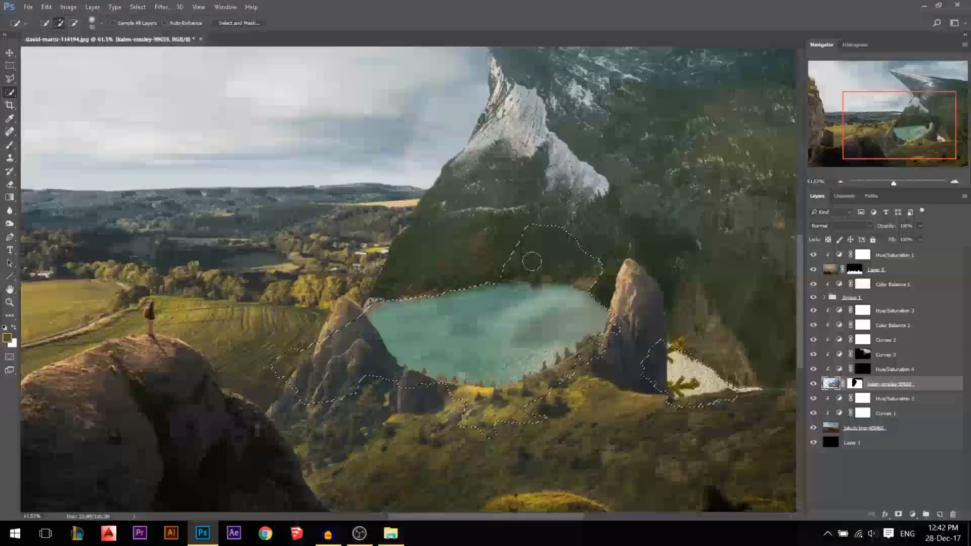
key("ctrl+z")
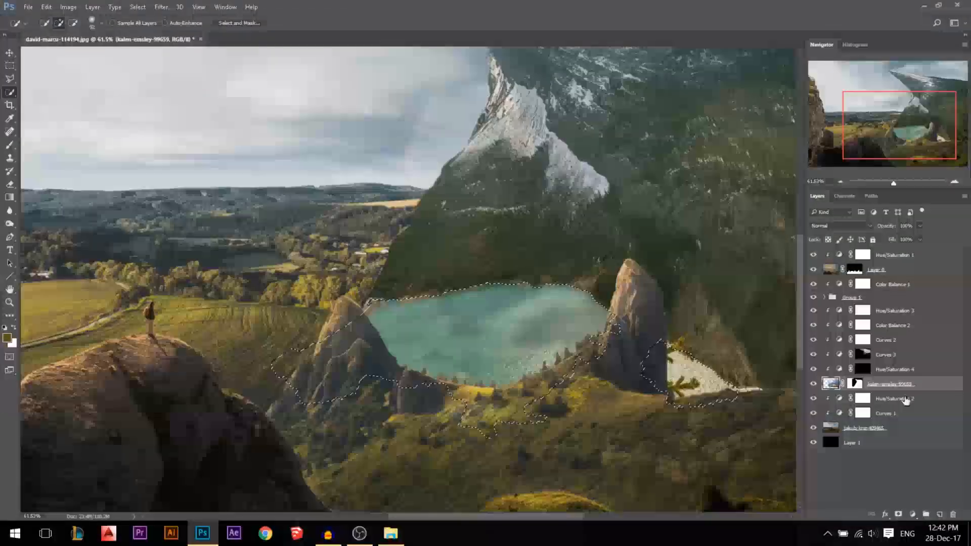
left_click(859, 369)
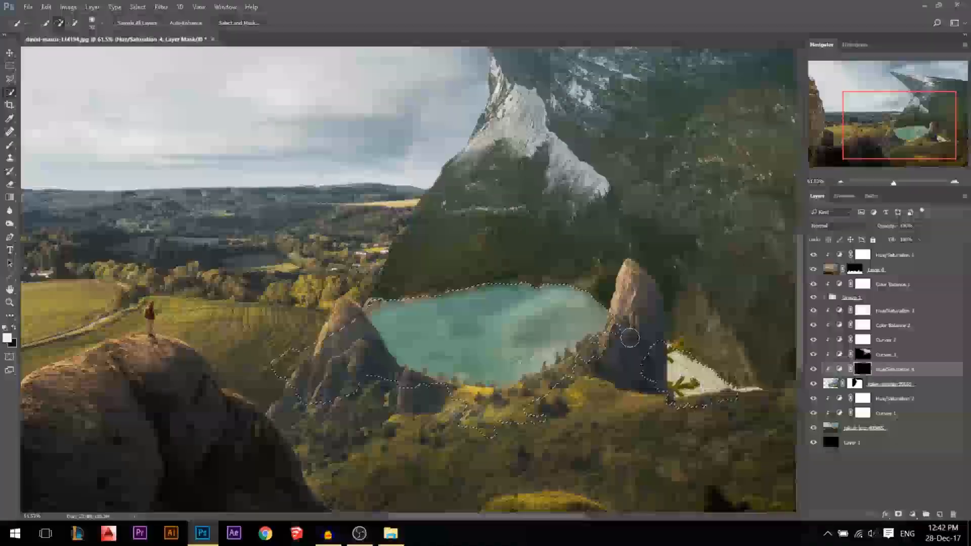
Fill the selected lake area with white on the Hue/Saturation 4 mask and clear the selection
key("alt+BackSpace")
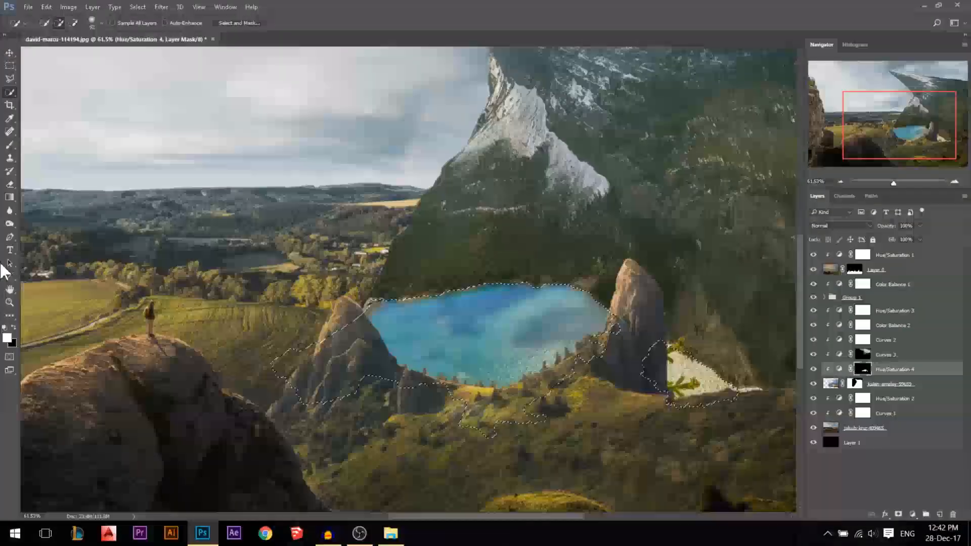
scroll(497, 342, "up", 5)
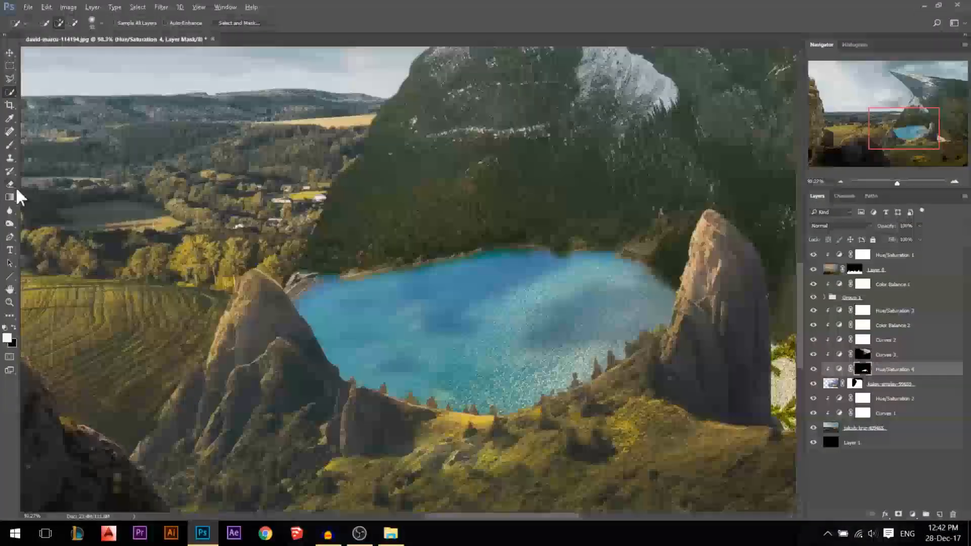
left_click(10, 53)
scroll(479, 337, "down", 1)
scroll(479, 337, "down", 2)
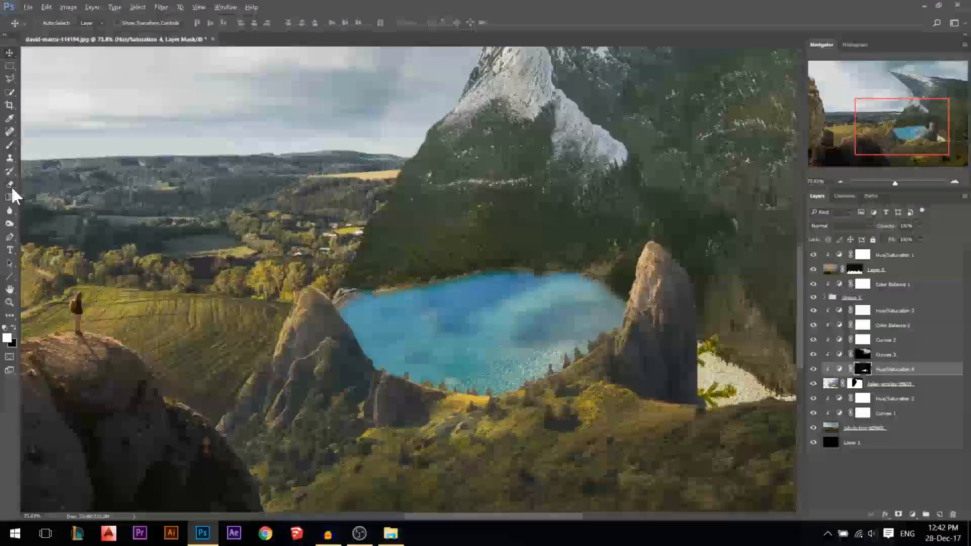
Soften the Hue/Saturation 4 mask around the lake's edge with the Blur tool and compare the lake with and without the adjustment
left_click(9, 210)
right_click(360, 261, "alt")
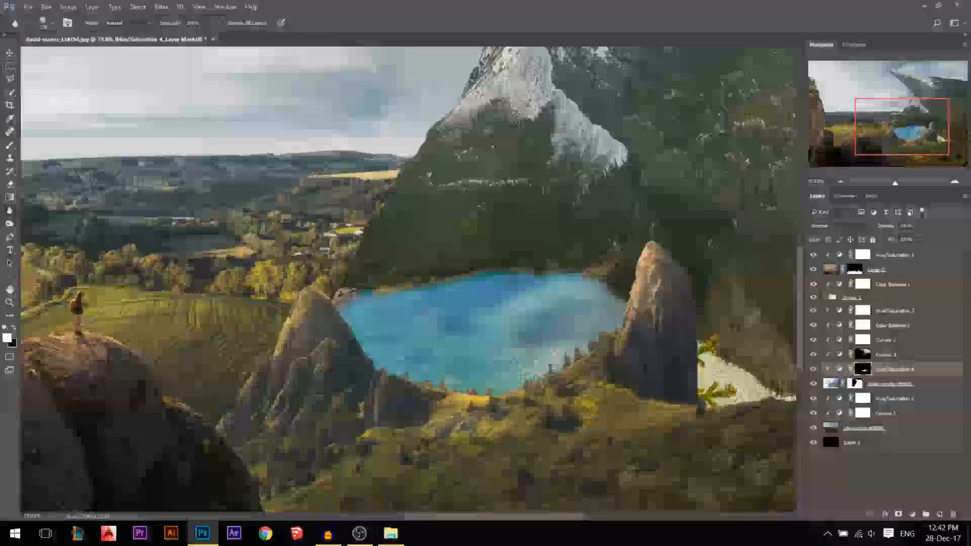
key("ctrl+0")
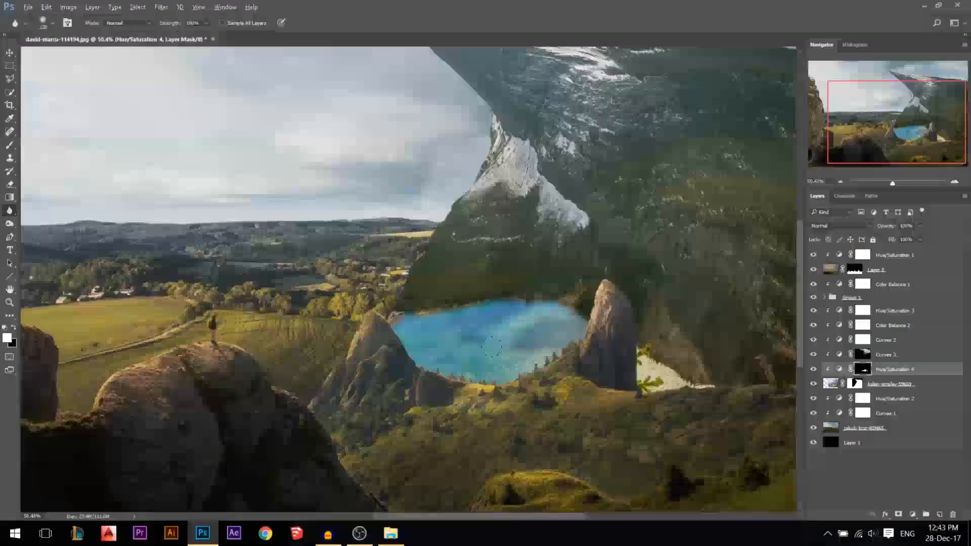
key("v")
left_click(814, 369)
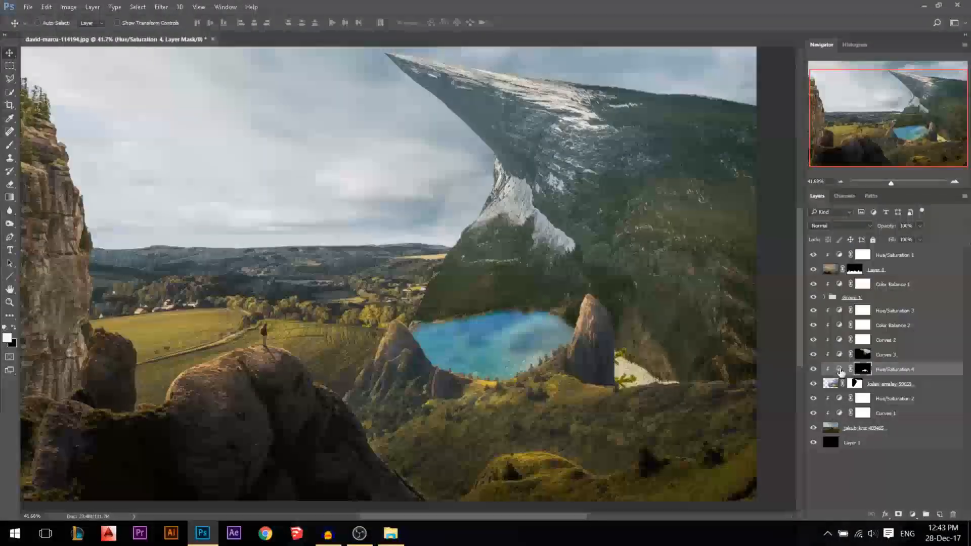
left_click(815, 370)
left_click(815, 369)
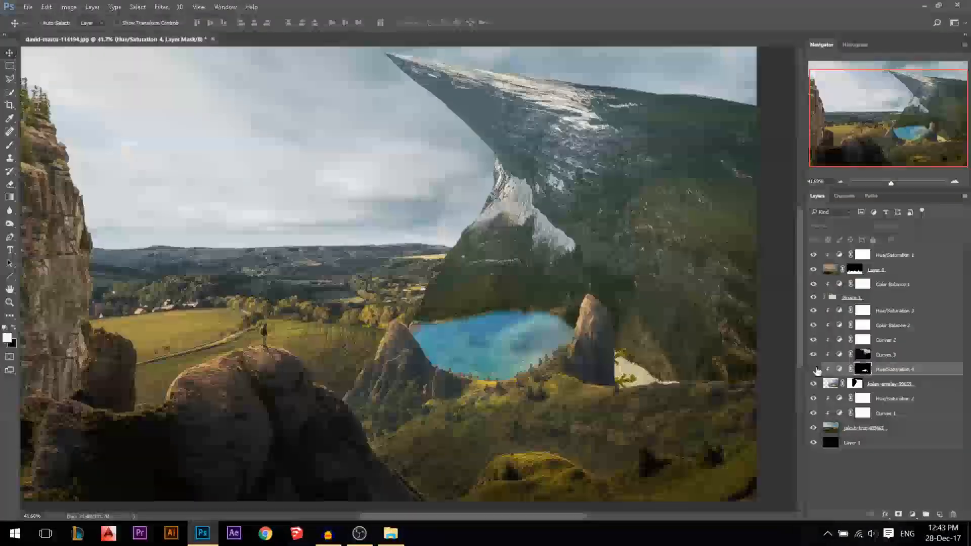
left_click(814, 369)
left_click(814, 370)
Try shifting the lake's hue to orange and pink on Hue/Saturation 4, and undo the hue changes
double_click(839, 369)
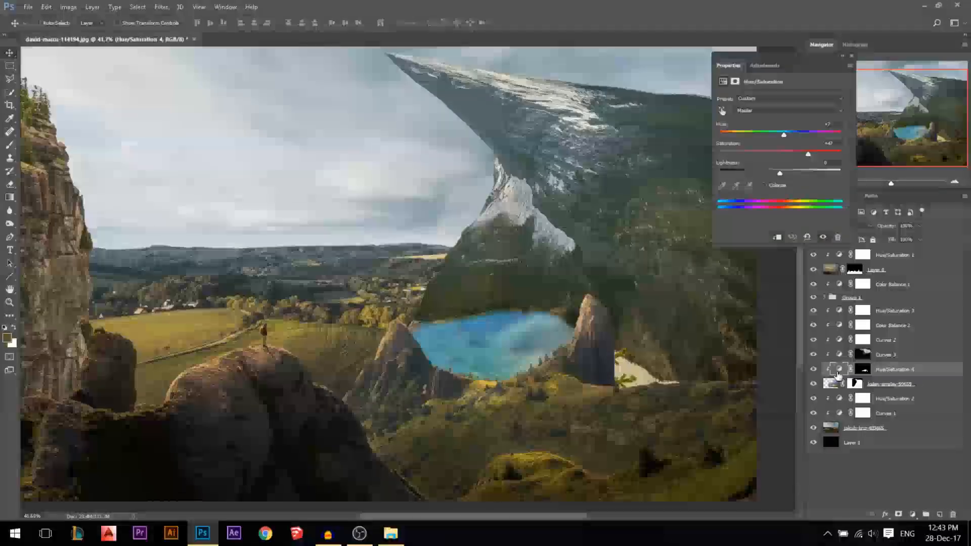
left_click_drag(739, 135, 762, 135)
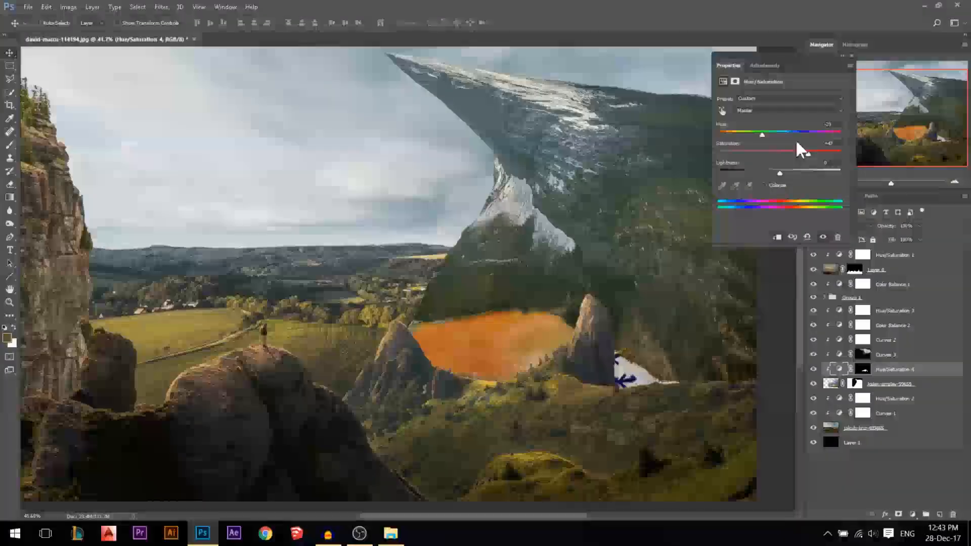
left_click_drag(829, 134, 839, 134)
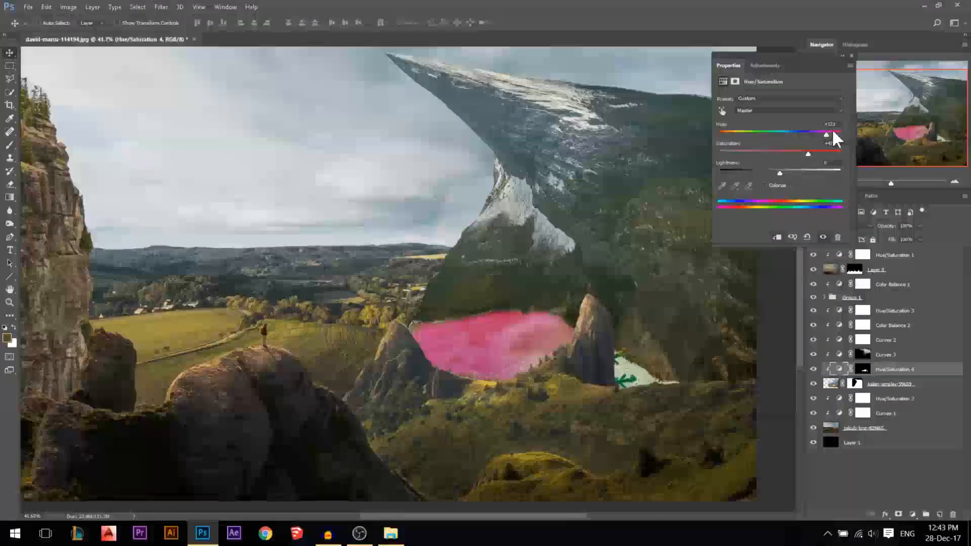
left_click(851, 56)
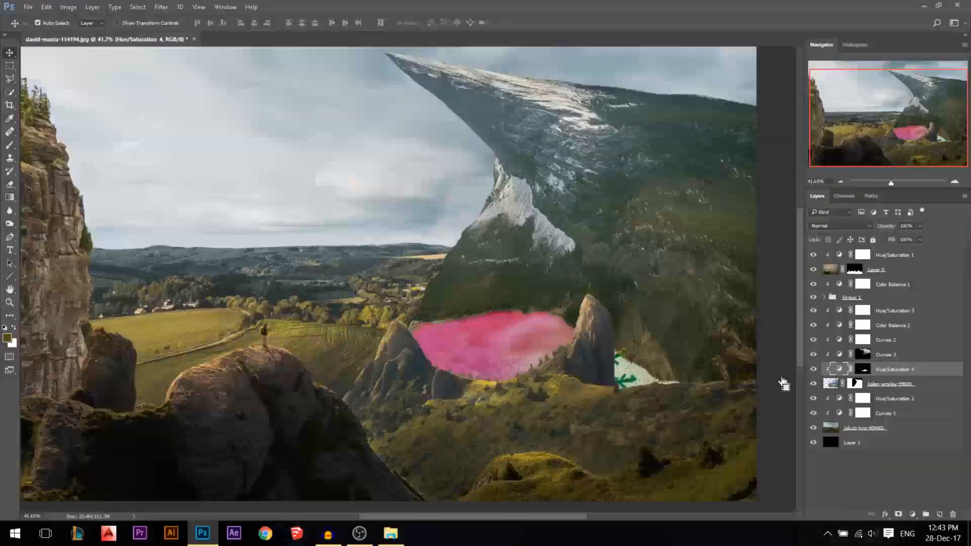
key("ctrl+z")
scroll(564, 354, "down", 1)
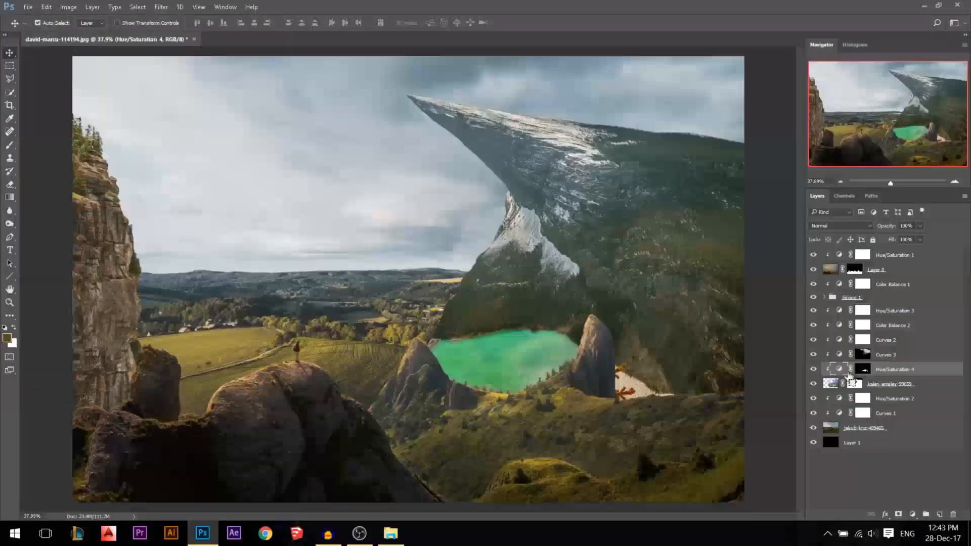
key("ctrl+alt+z")
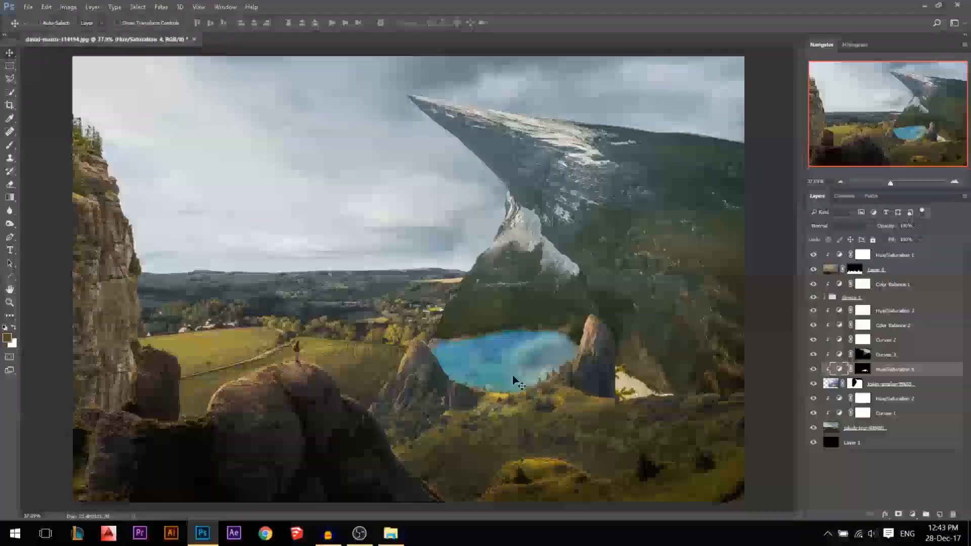
Add a slightly darkening Curves adjustment above Hue/Saturation 4 and restrict it with a copy of that layer's lake mask
scroll(508, 394, "up", 1)
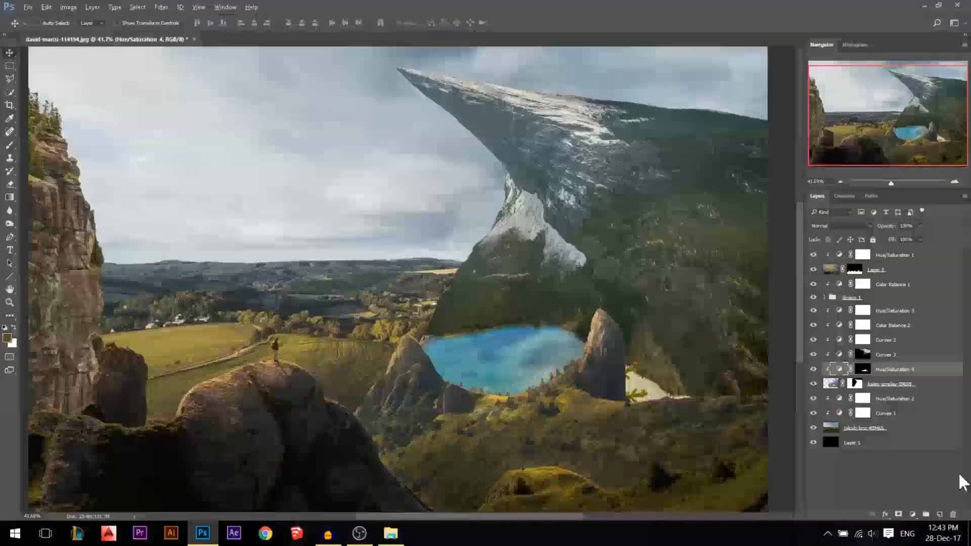
left_click(912, 514)
left_click(862, 340)
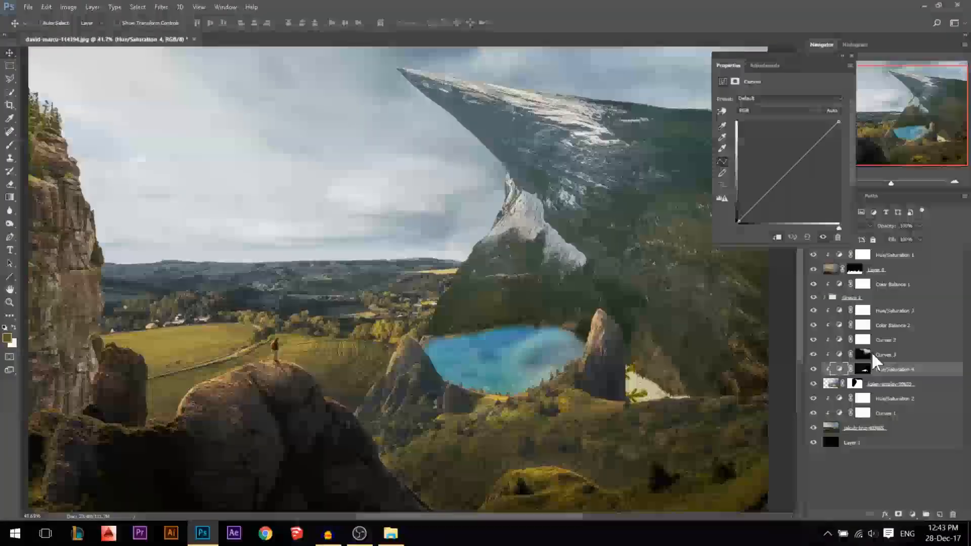
left_click_drag(783, 188, 784, 183)
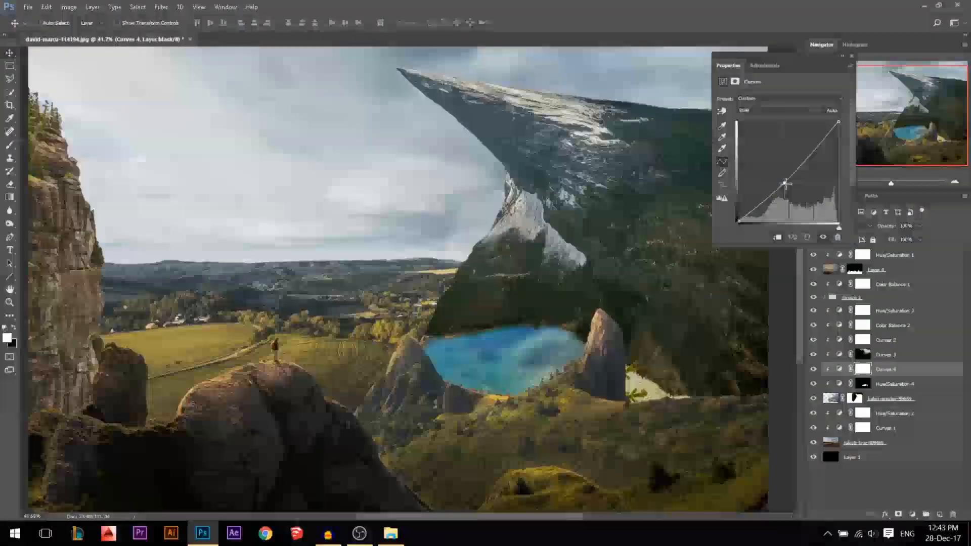
left_click(851, 55)
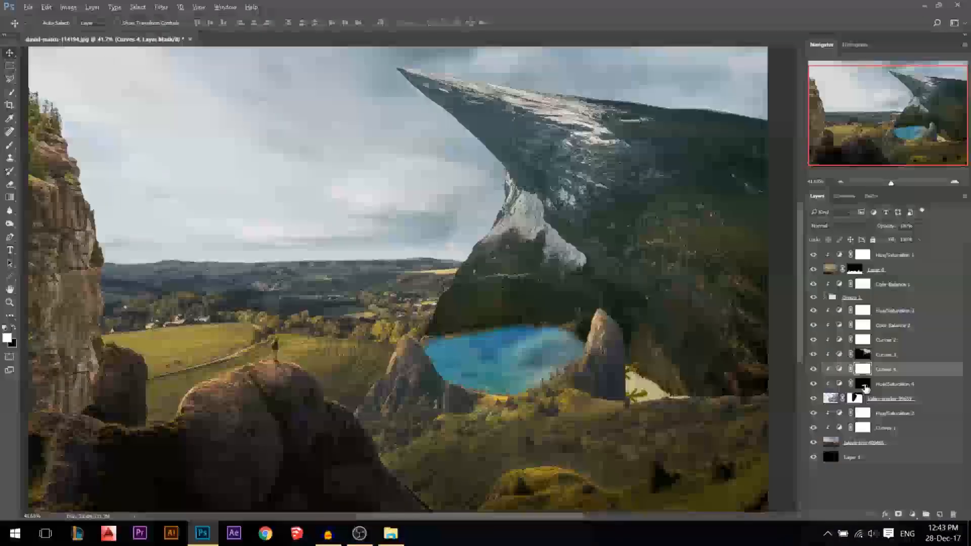
left_click_drag(865, 387, 863, 370)
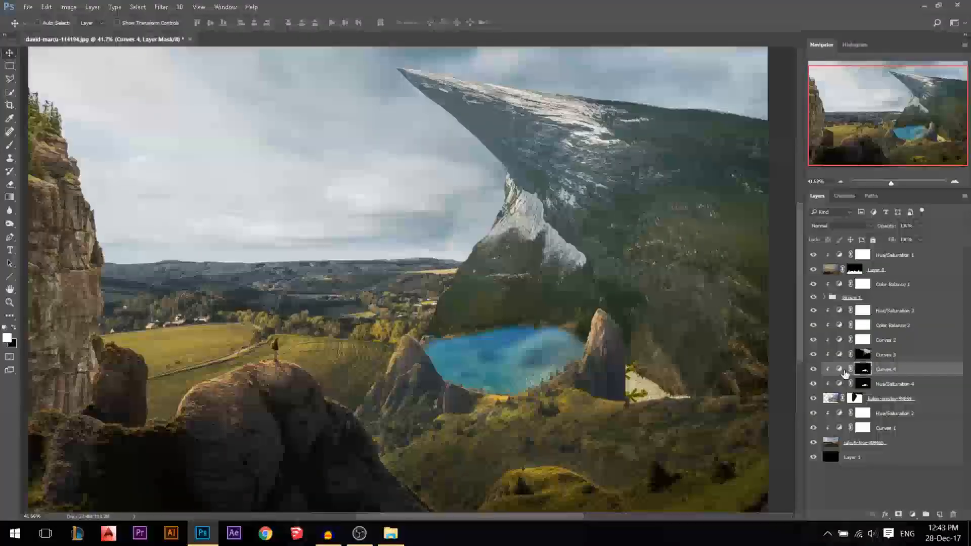
Try darkening the lake further by pulling down the Curves 4 midtones, and undo the change
double_click(840, 372)
left_click_drag(778, 180, 787, 212)
key("ctrl+z")
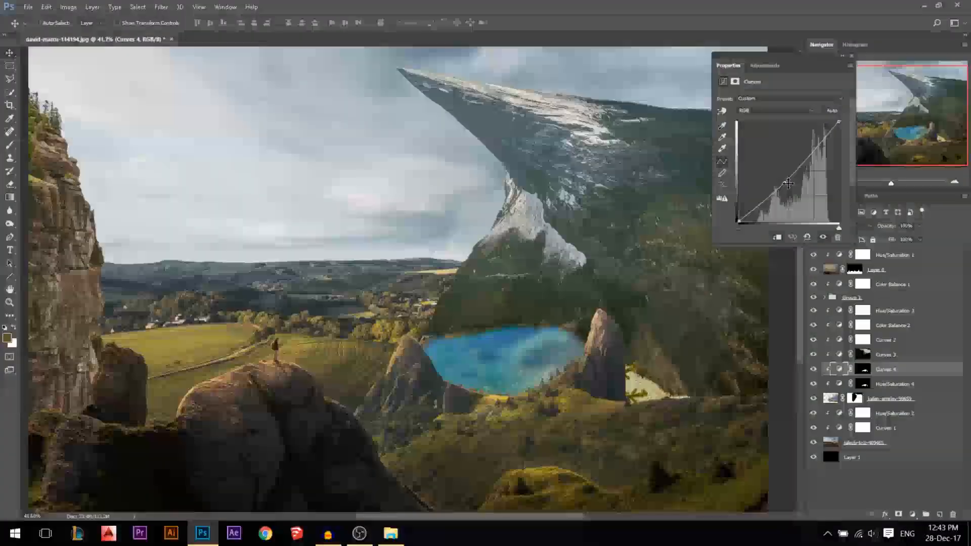
left_click(851, 56)
scroll(583, 330, "down", 7)
scroll(324, 309, "up", 5)
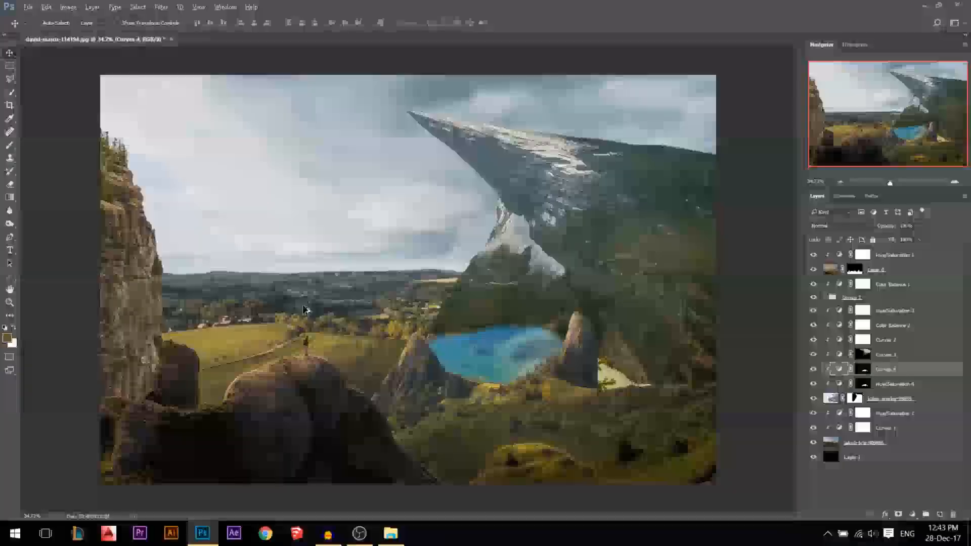
scroll(298, 318, "down", 2)
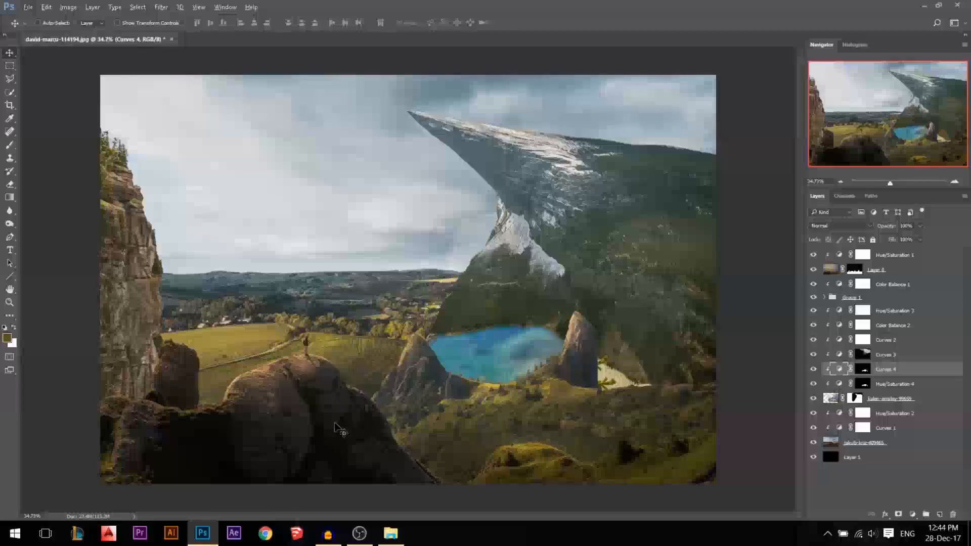
Create a new layer above Color Balance 1 and set the foreground color to warm off-white #fff1e0
left_click_drag(334, 274, 461, 202)
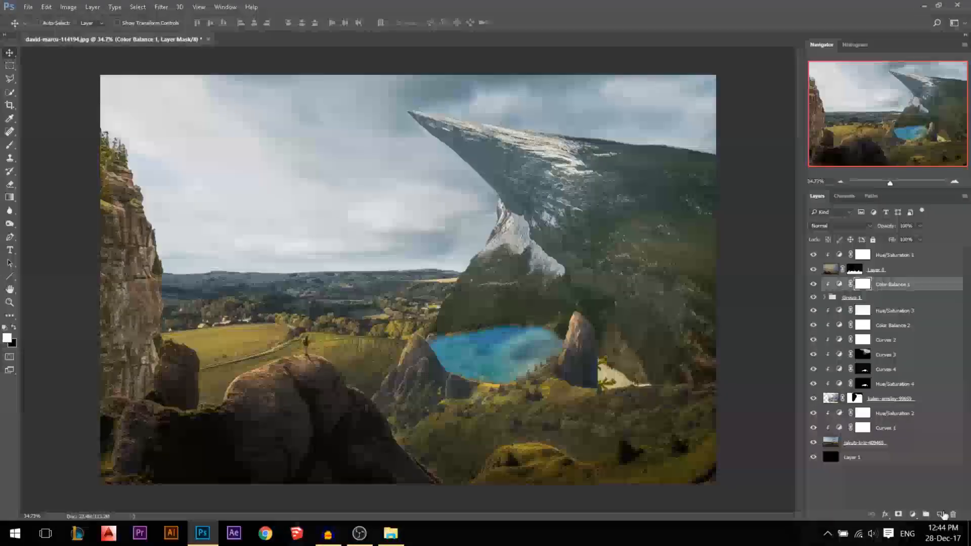
left_click(941, 514)
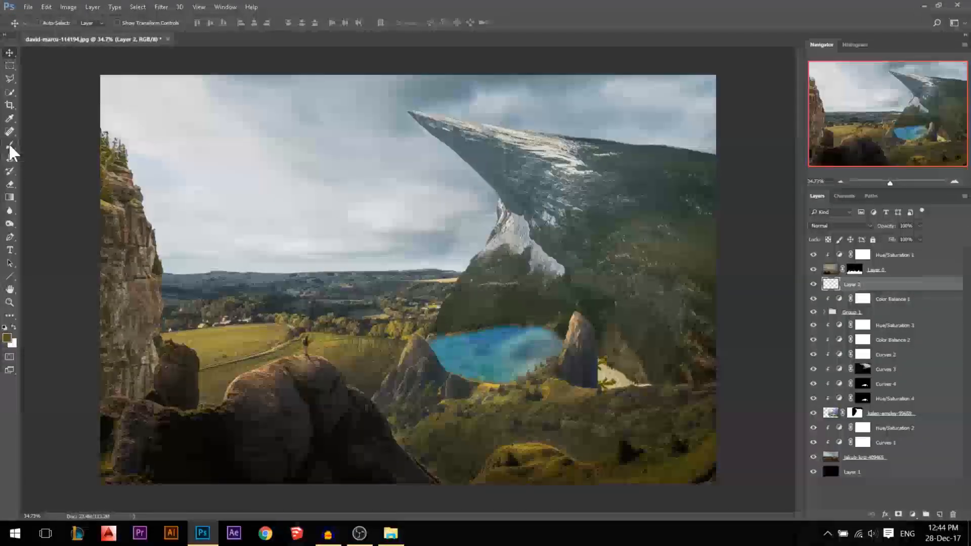
left_click(7, 337)
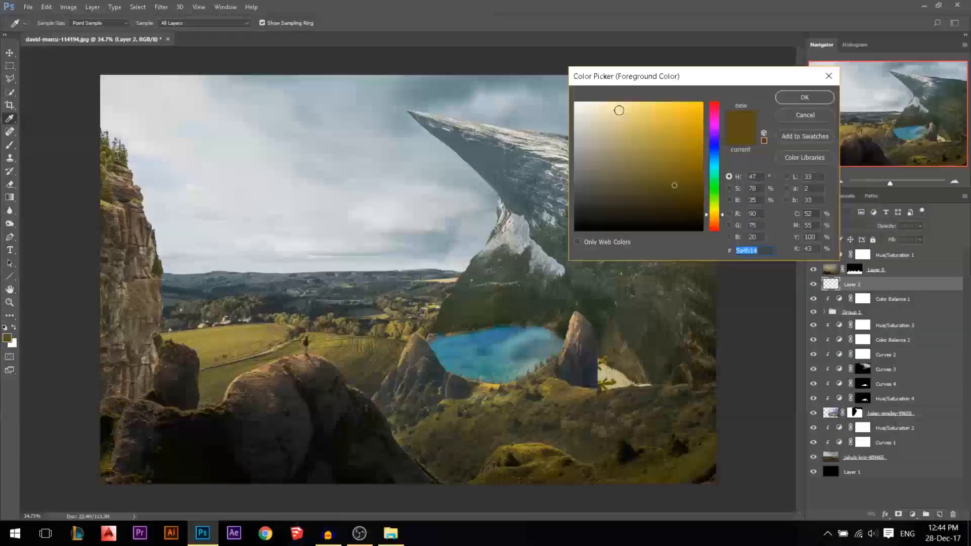
type("ffffff")
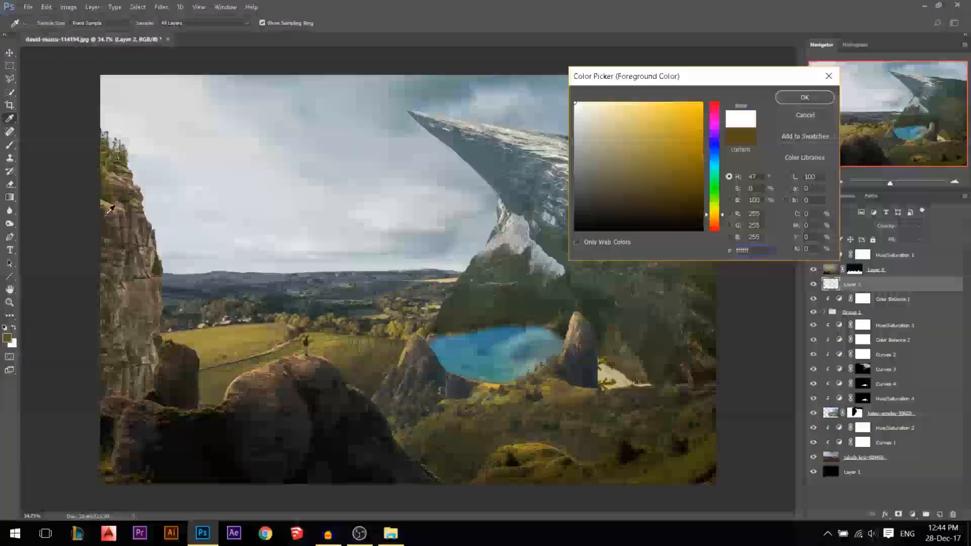
left_click_drag(718, 216, 718, 221)
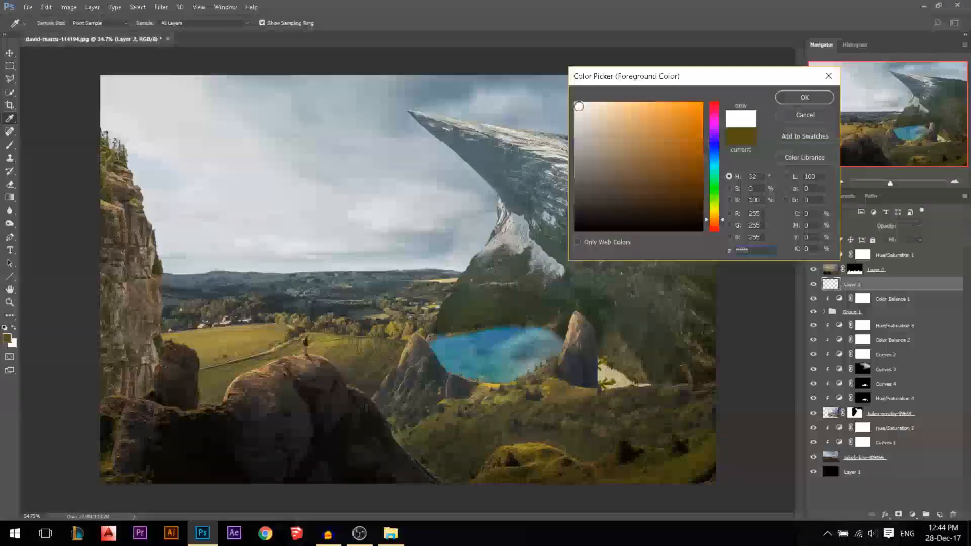
mouse_move(578, 106)
left_mouse_down()
mouse_move(733, 91)
mouse_move(698, 104)
mouse_move(576, 108)
mouse_move(601, 100)
mouse_move(590, 103)
left_mouse_up()
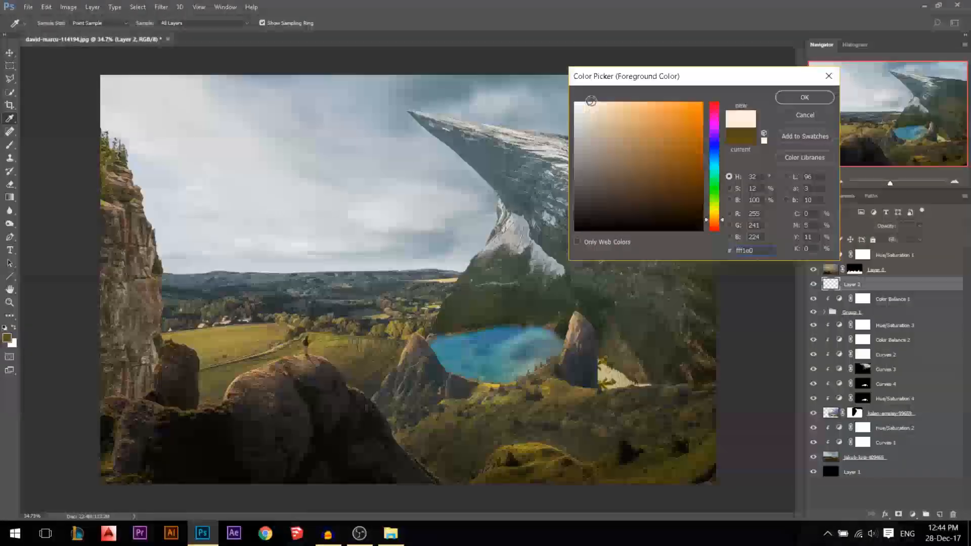
left_click(804, 98)
Choose a textured cloud-shaped brush, try it over the valley on the new layer, and undo the test stroke
key("b")
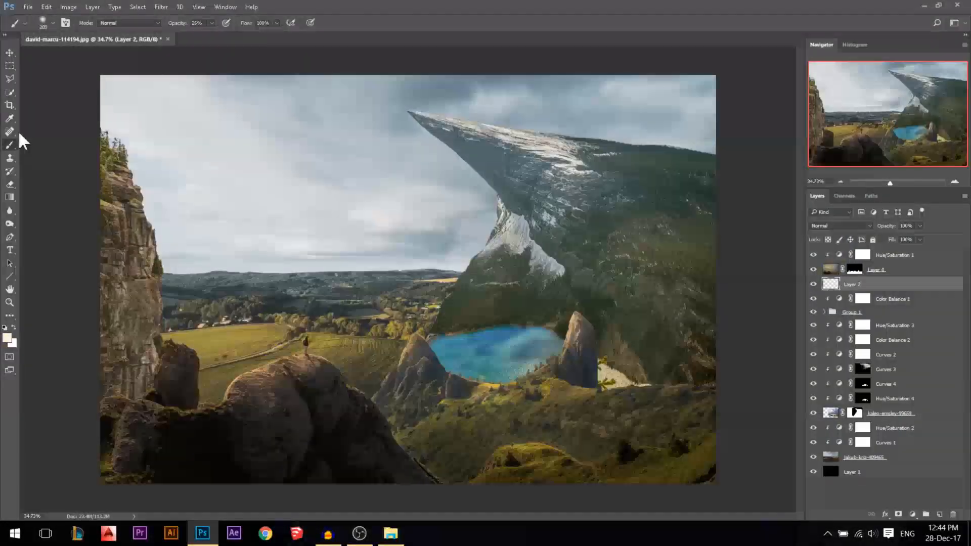
right_click(410, 233)
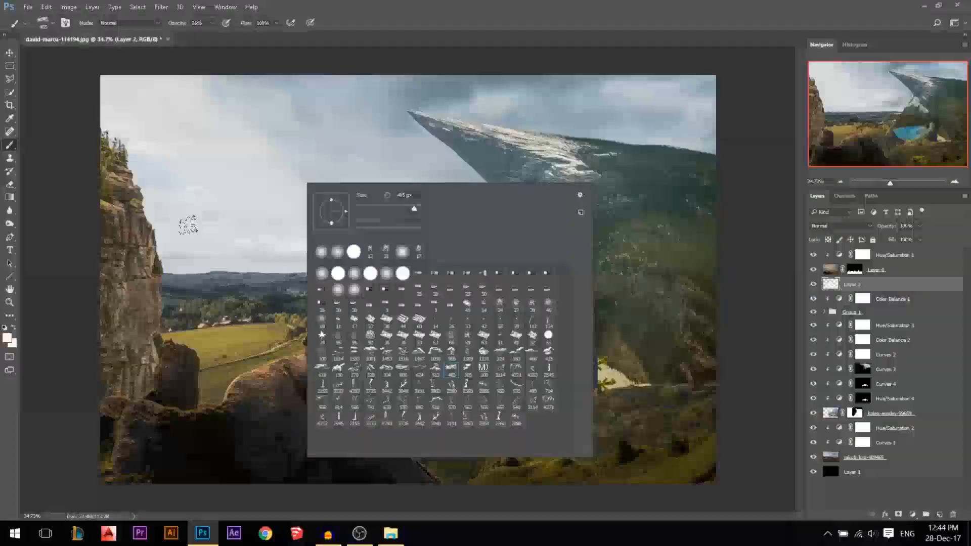
left_click_drag(212, 227, 245, 237)
left_click_drag(328, 297, 390, 284)
left_click(329, 334)
key("ctrl+z")
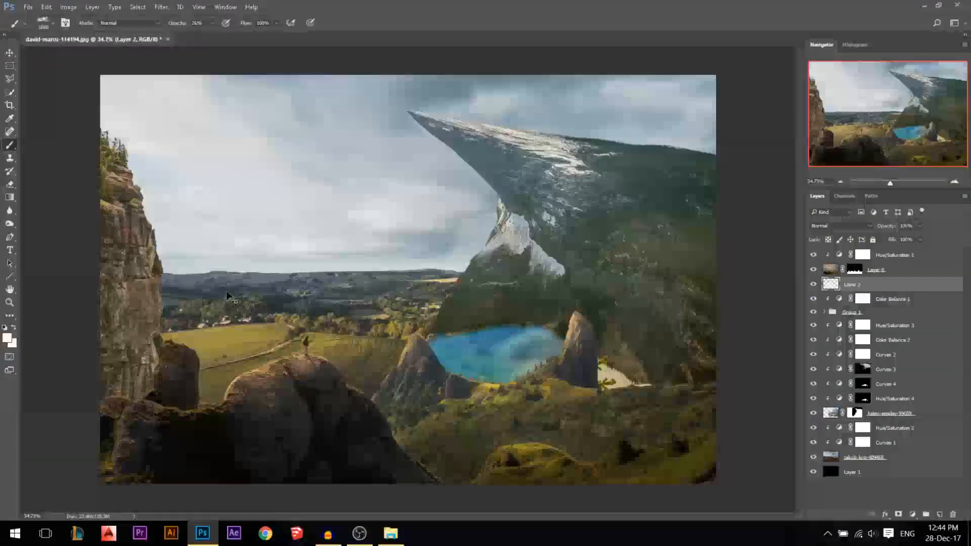
Test the cloud brush at 100% opacity with a single dab in the sky and undo it
key("0")
left_click(260, 154)
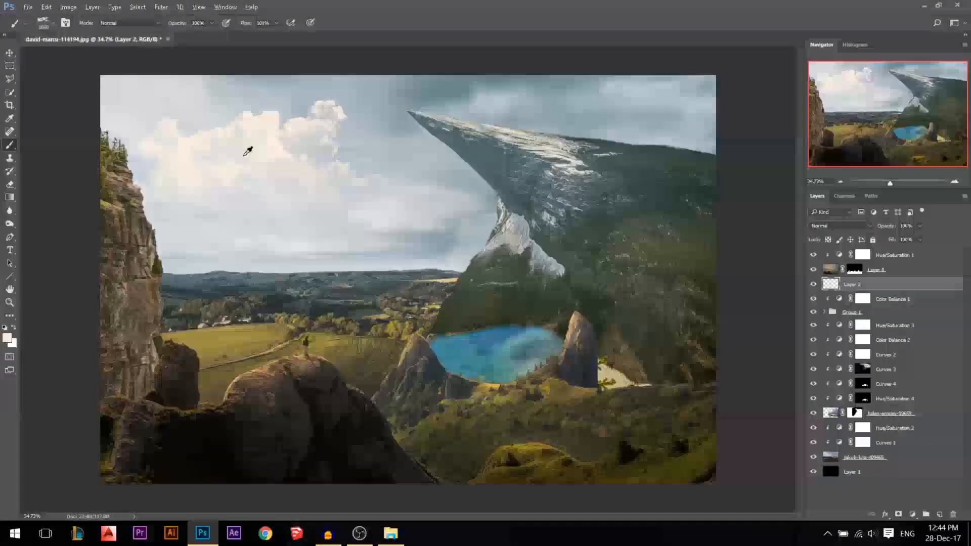
key("ctrl+z")
Lower the brush opacity to 9% and dab faint mist over the lower mountain slope beside the lake and across the valley
left_click_drag(212, 22, 170, 34)
left_click_drag(296, 311, 267, 316)
left_click(634, 356)
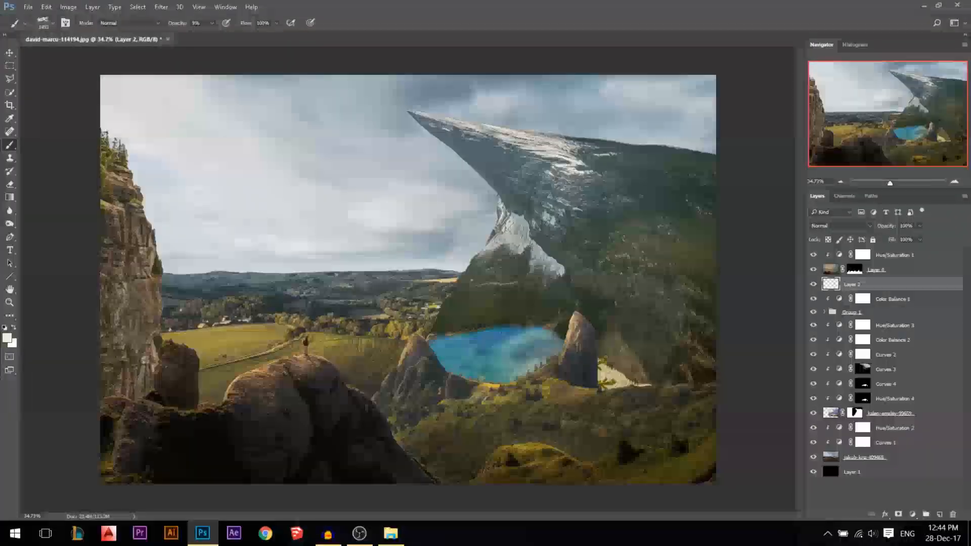
left_click(662, 355)
left_click(657, 351)
left_click(664, 295)
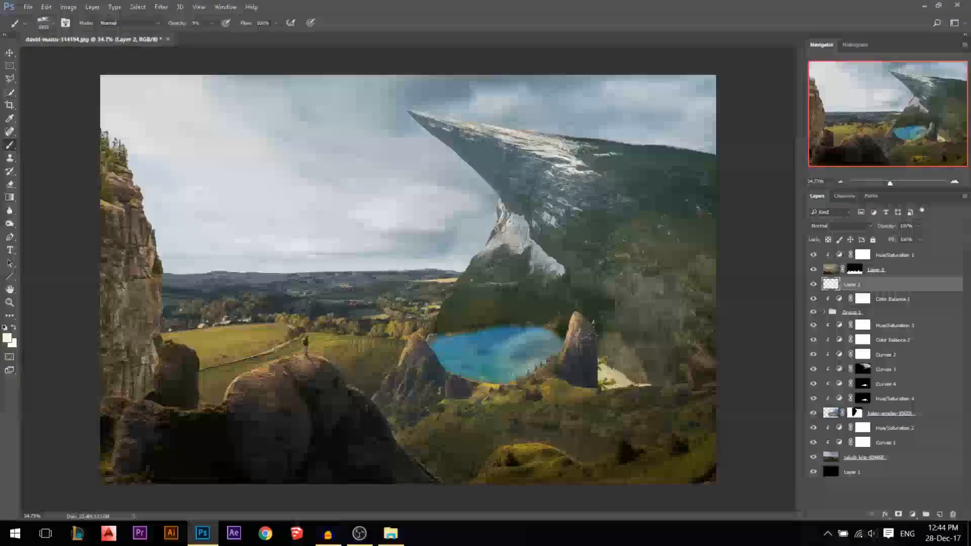
left_click(662, 360)
left_click_drag(340, 372, 461, 364)
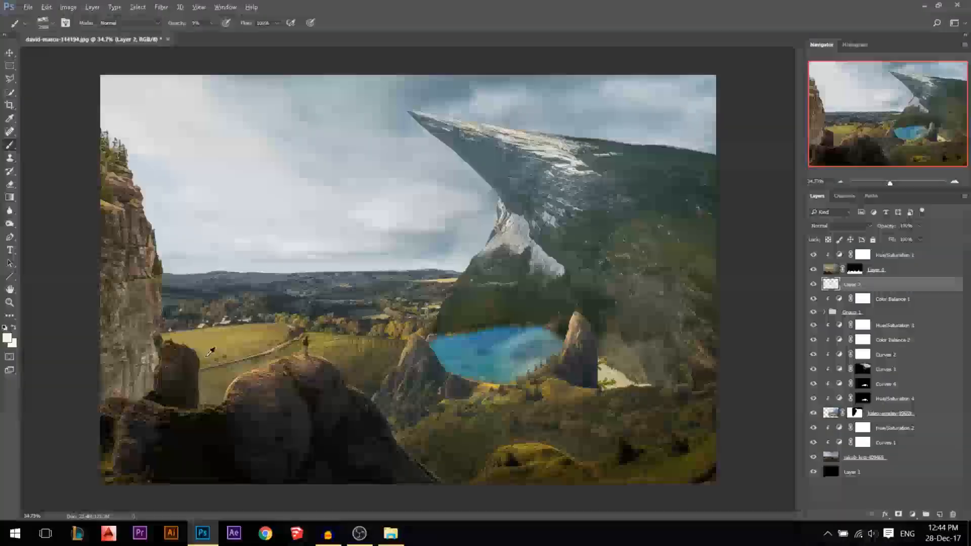
Brush faint mist over the fields near the cliff, and sample a gray foreground color from the distant hills
left_click_drag(221, 329, 69, 336)
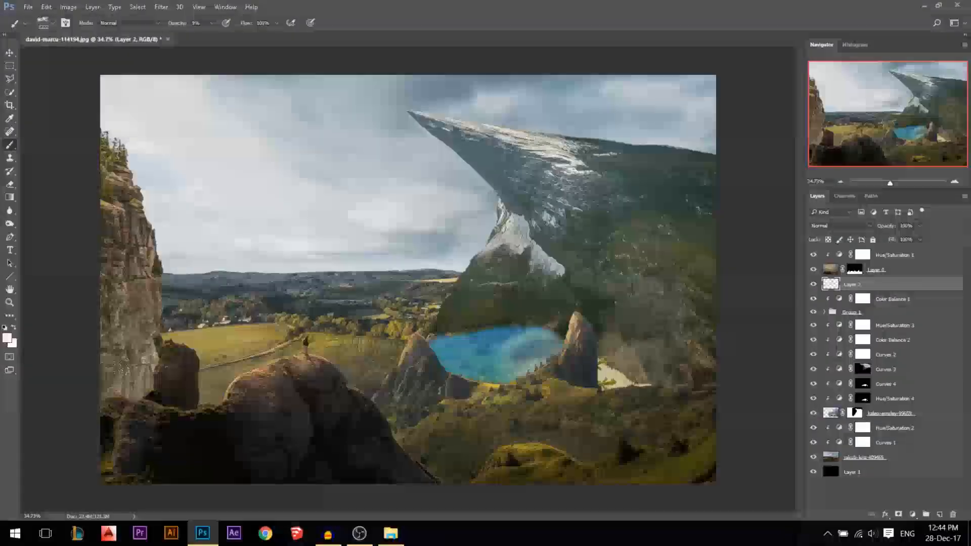
left_click_drag(211, 385, 185, 374)
left_click_drag(226, 329, 204, 328)
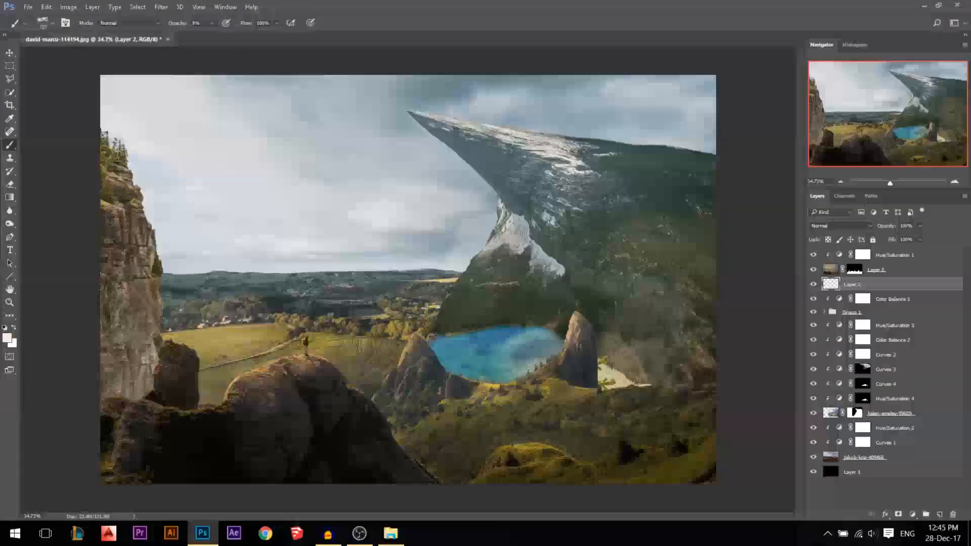
left_click(174, 344, "alt")
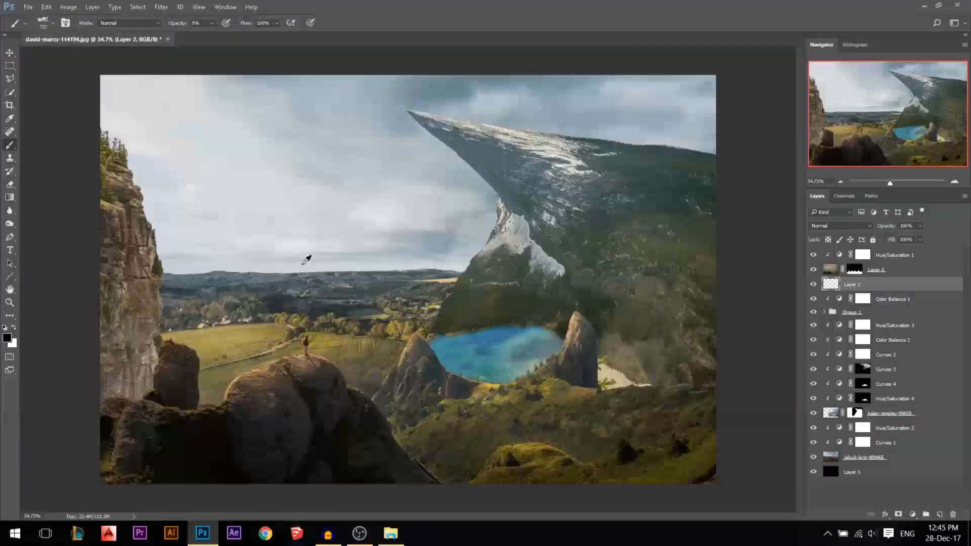
left_click(346, 280, "alt")
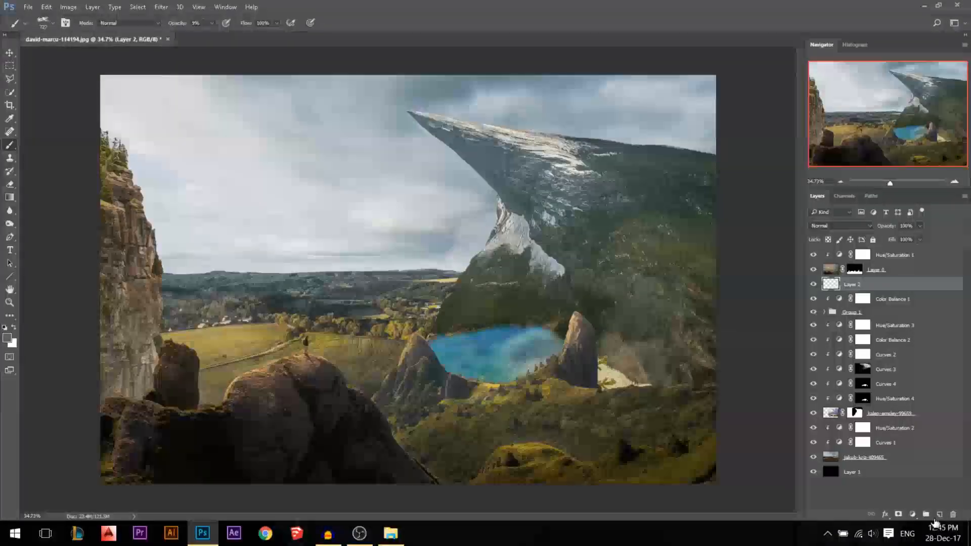
Create a new layer directly above Hue/Saturation 2, beneath the mountain layer
key("v")
left_click(866, 457)
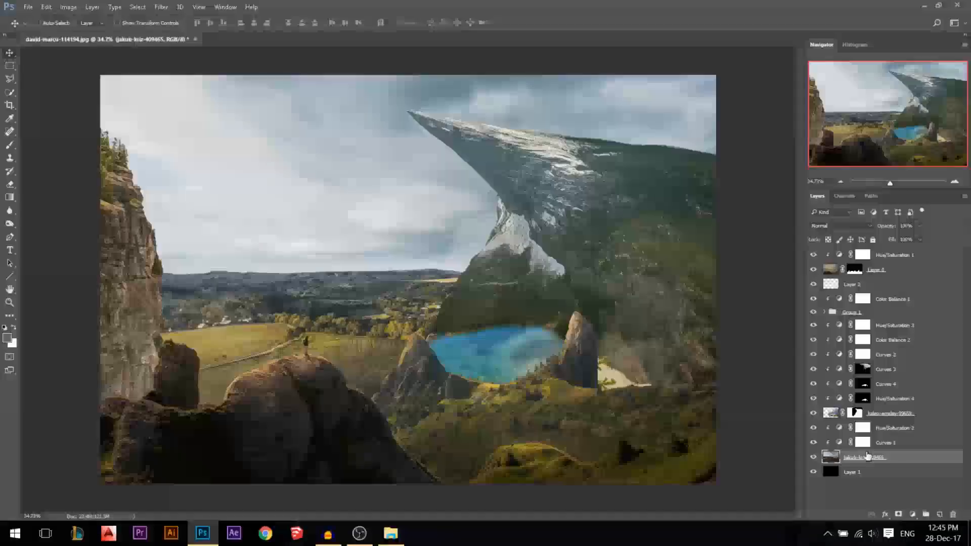
left_click(893, 427)
left_click(939, 514)
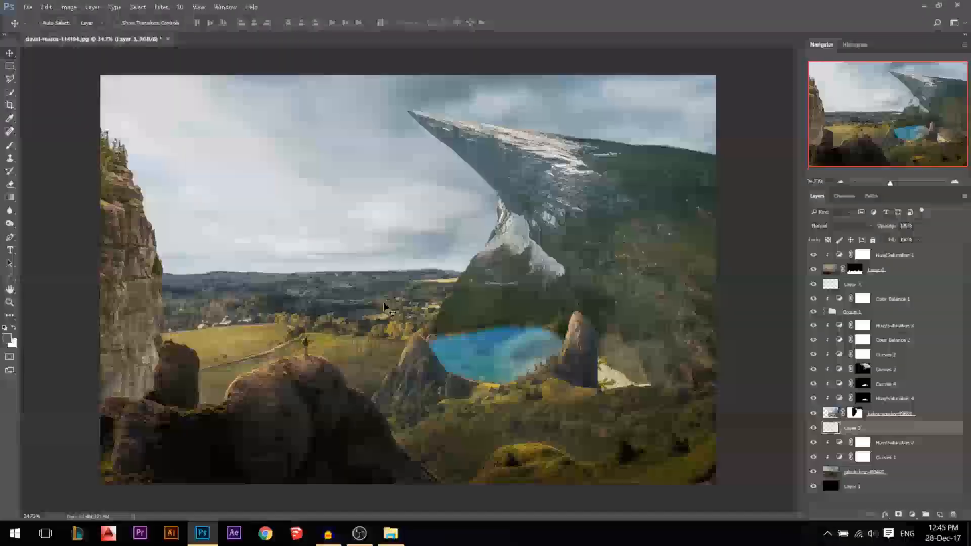
Set the brush's foreground color to warm off-white #fff7f0
key("b")
left_click(7, 337)
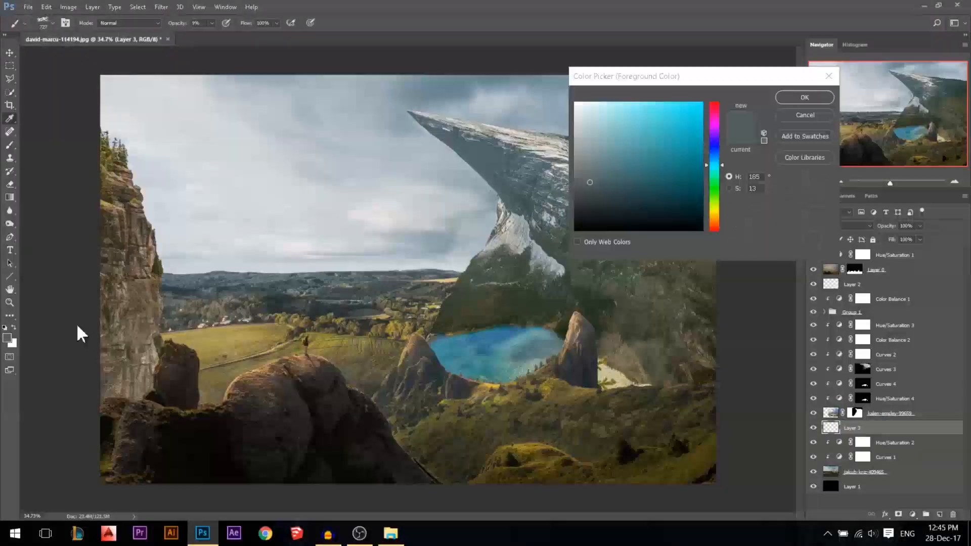
left_click(581, 102)
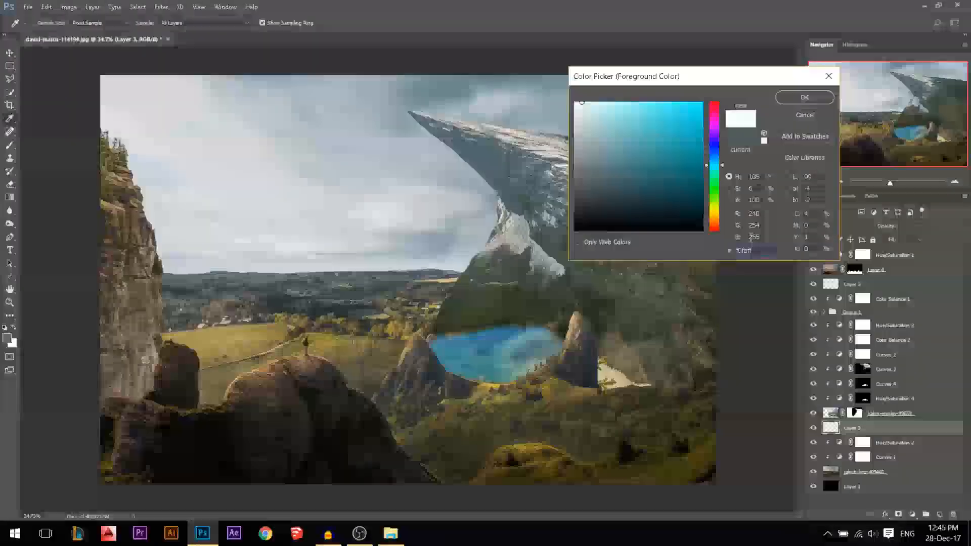
left_click(715, 221)
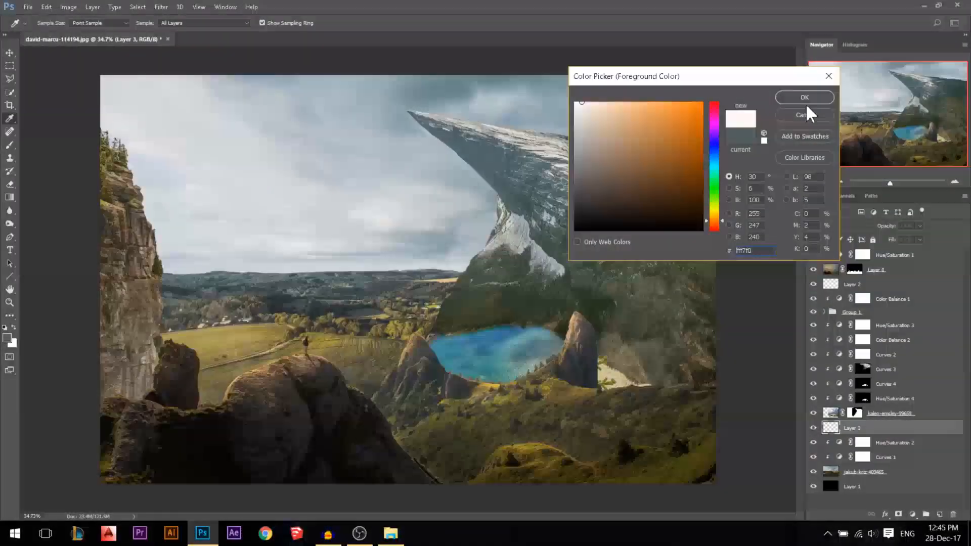
left_click(805, 98)
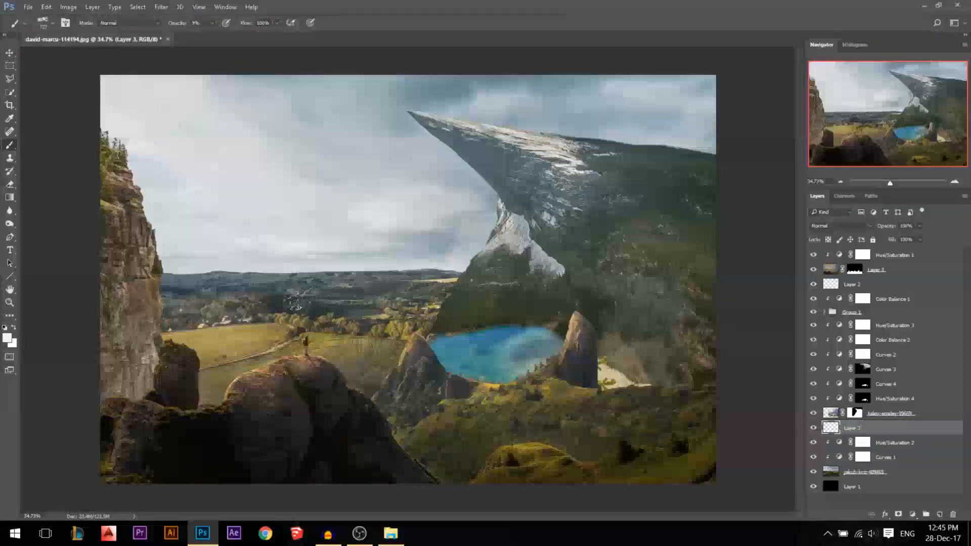
Paint soft mist with the cloud brush along the distant valley below the horizon on the new layer
left_click(227, 291)
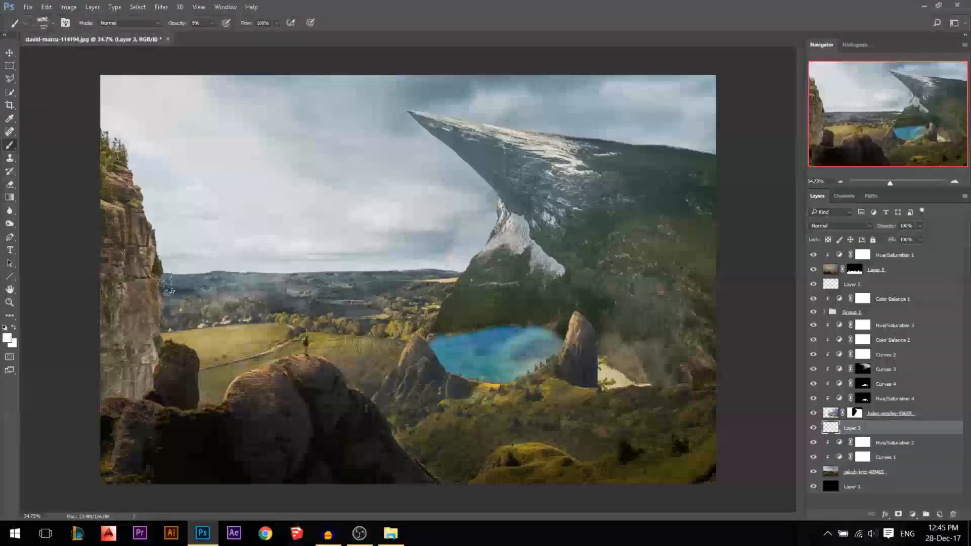
left_click(198, 296)
left_click_drag(280, 286, 327, 284)
left_click(377, 289)
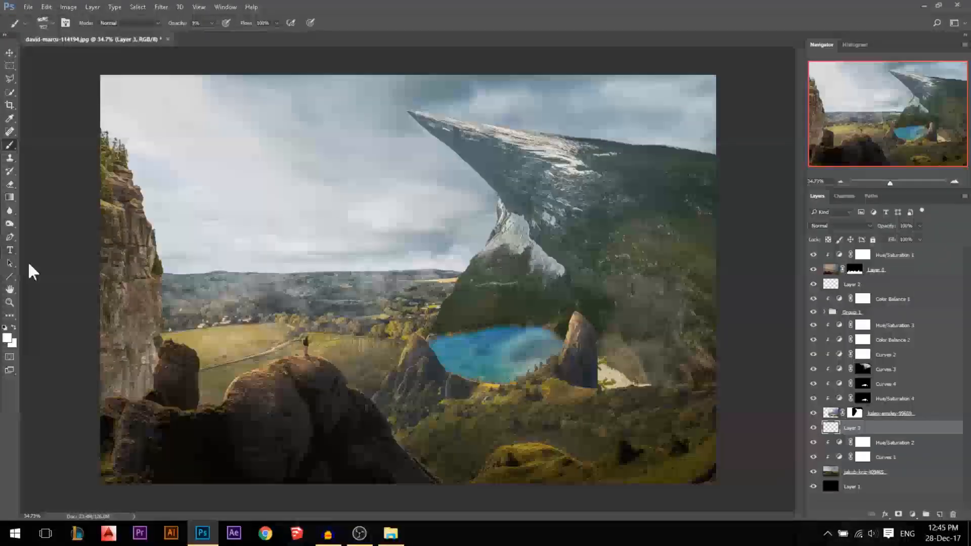
Transform the valley mist in perspective so it narrows toward the horizon and lies flatter, and slightly lower its layer opacity
left_click(9, 53)
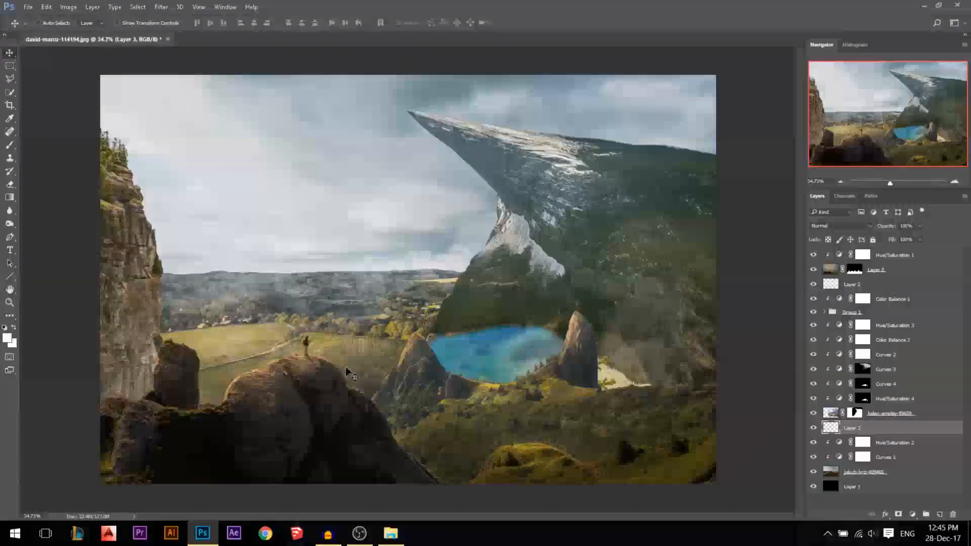
key("ctrl+t")
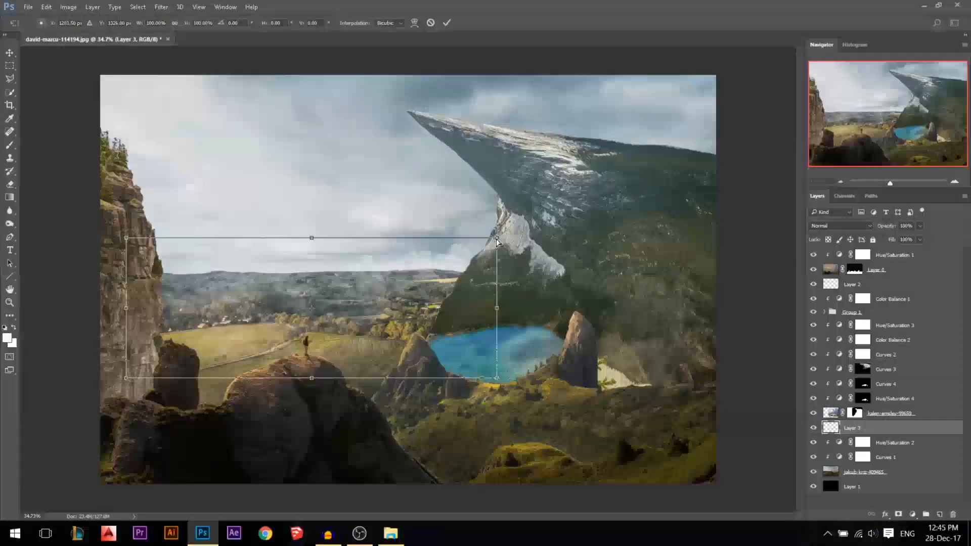
left_click_drag(495, 242, 398, 251)
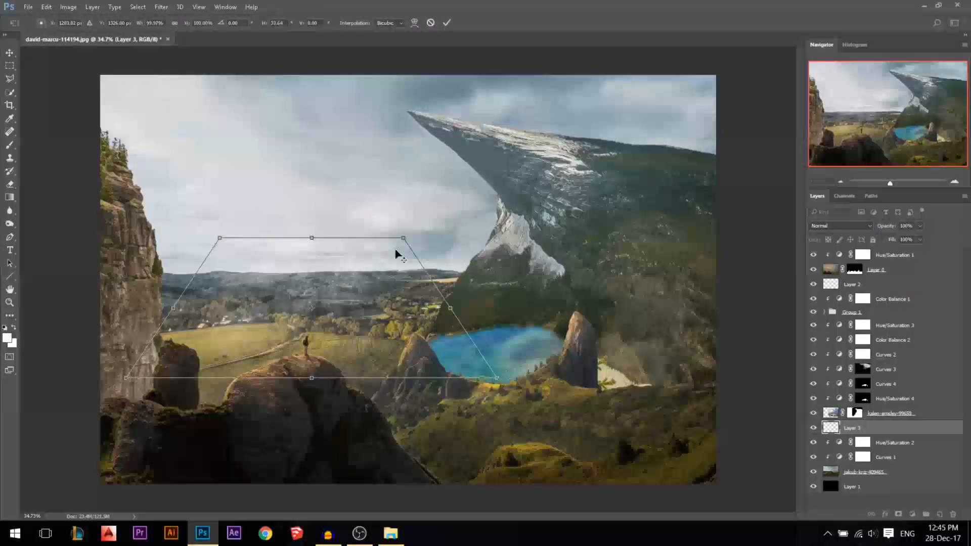
left_click_drag(314, 237, 312, 279)
left_click_drag(496, 377, 551, 367)
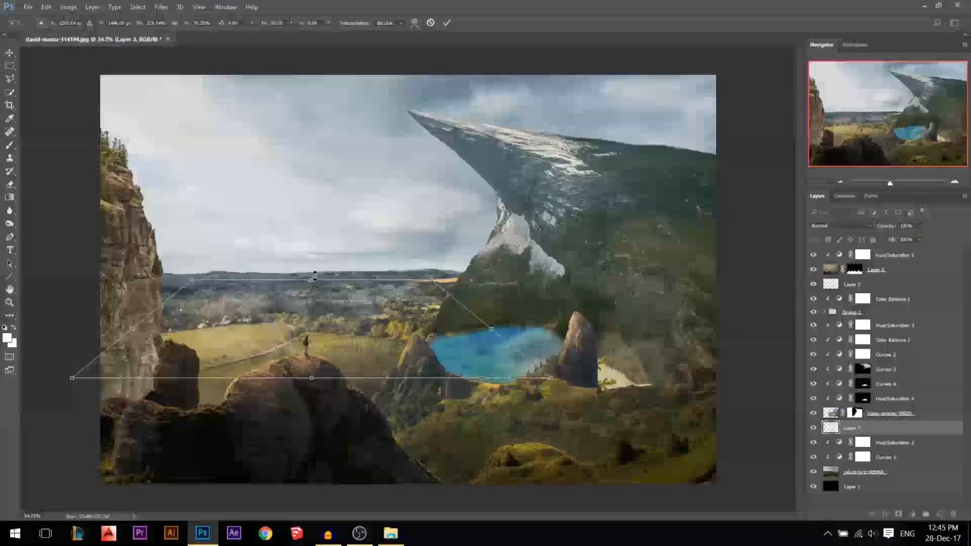
left_click_drag(311, 280, 310, 275)
key("Return")
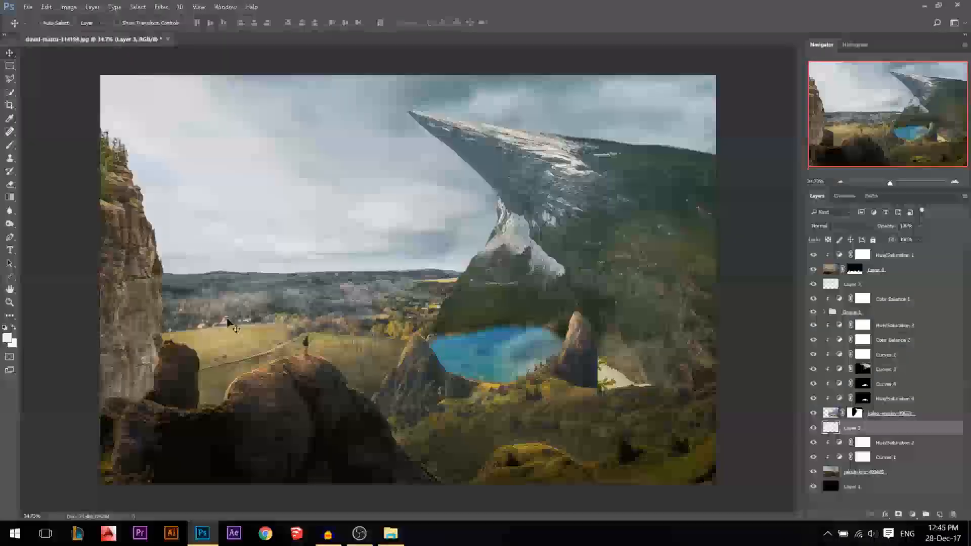
left_click_drag(890, 229, 879, 229)
scroll(425, 266, "down", 2)
scroll(424, 266, "up", 1)
left_click(372, 230, "ctrl")
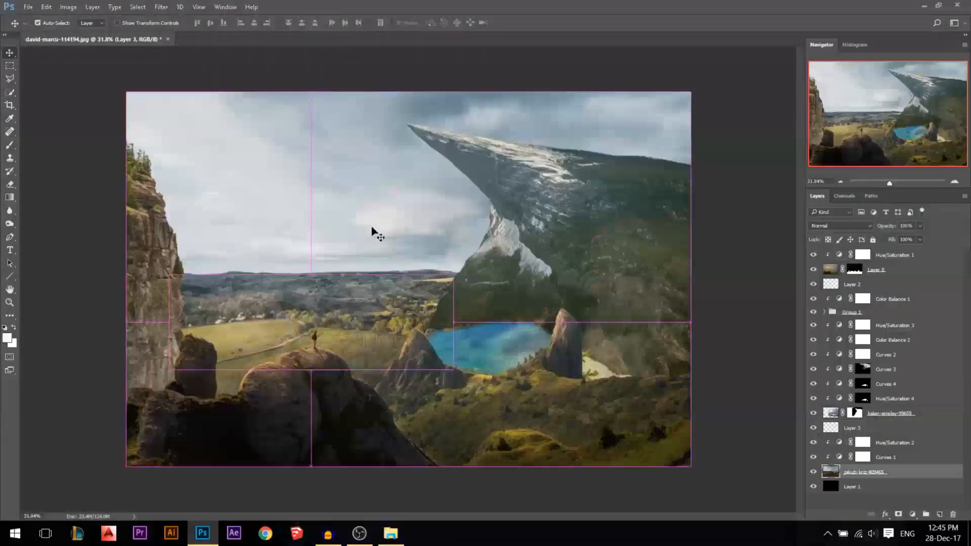
scroll(325, 262, "down", 1)
scroll(425, 262, "up", 1)
scroll(423, 261, "up", 1)
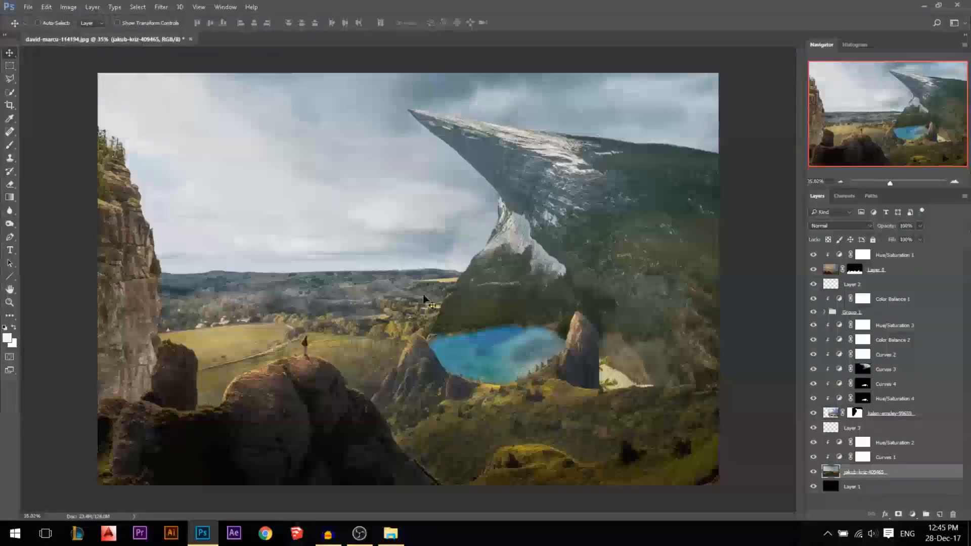
scroll(440, 242, "down", 1)
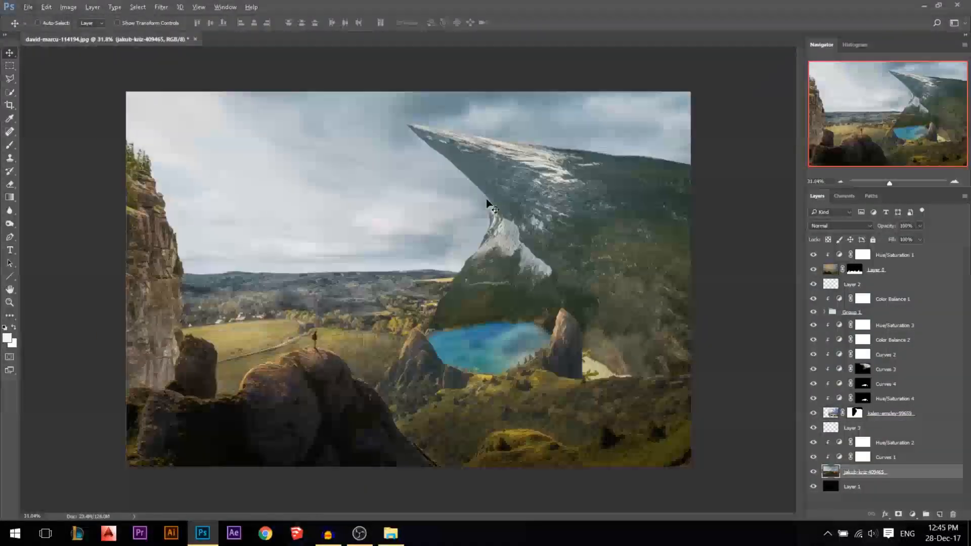
Select the mountain layer together with its clipped adjustments up to Hue/Saturation 3 and duplicate them all
left_click(444, 306, "ctrl")
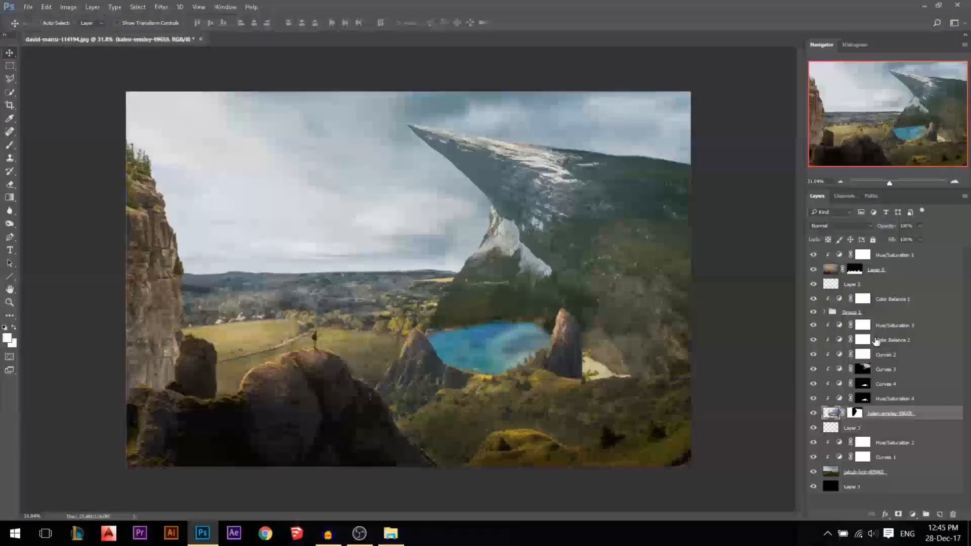
mouse_move(531, 300)
left_mouse_down()
mouse_move(531, 277)
mouse_move(563, 297)
mouse_move(523, 308)
left_mouse_up()
key("ctrl+z")
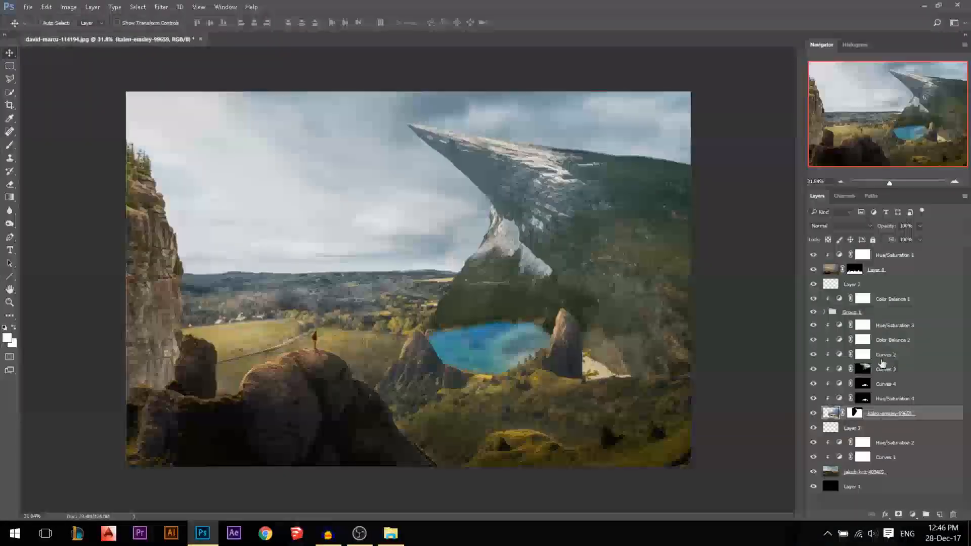
left_click(880, 329, "shift")
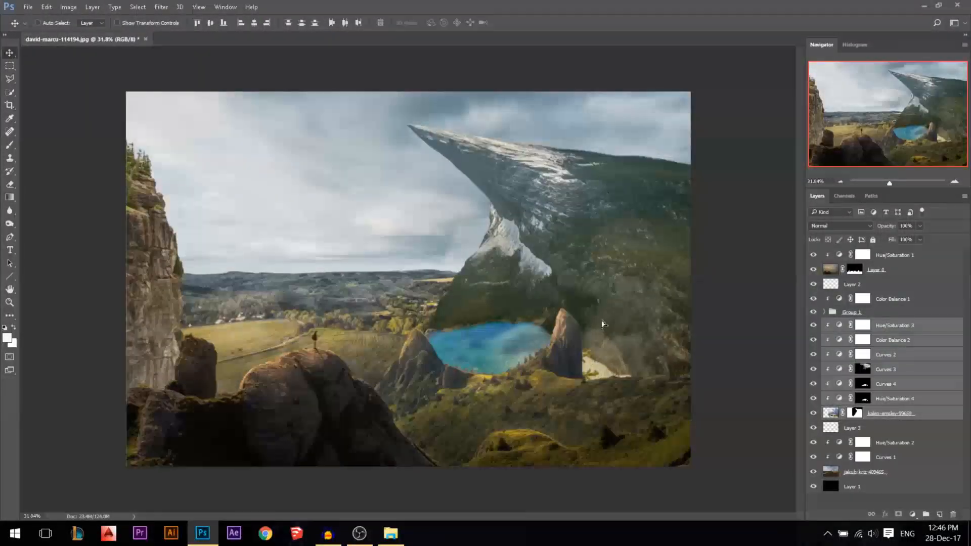
left_click_drag(607, 332, 608, 310)
key("ctrl")
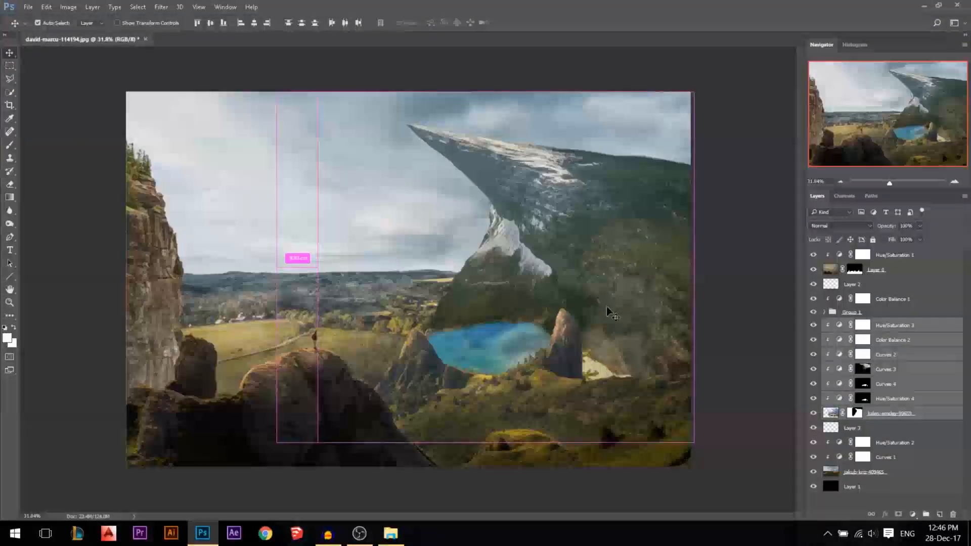
key("ctrl+j")
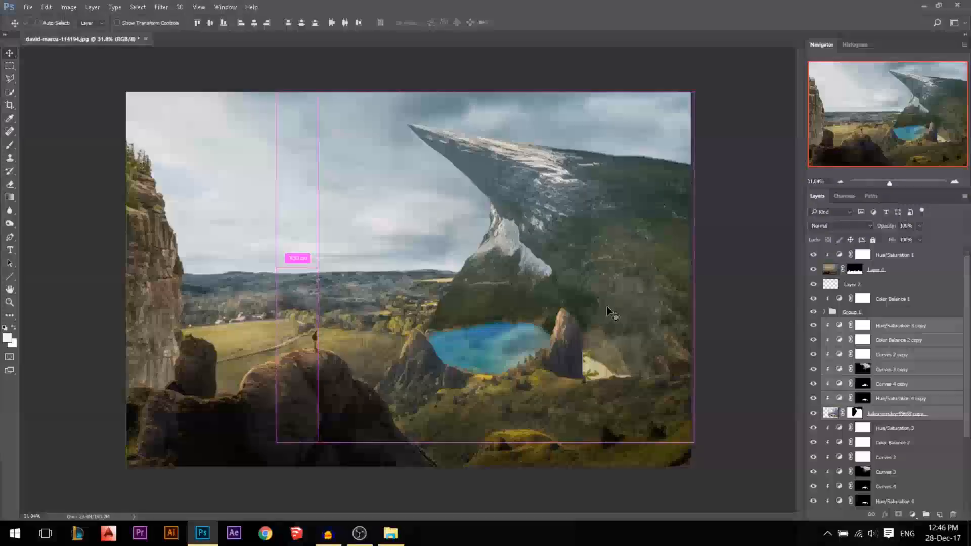
Merge the duplicated mountain and its adjustment layers into one layer and move the merged copy left over the valley
left_click_drag(641, 326, 477, 263)
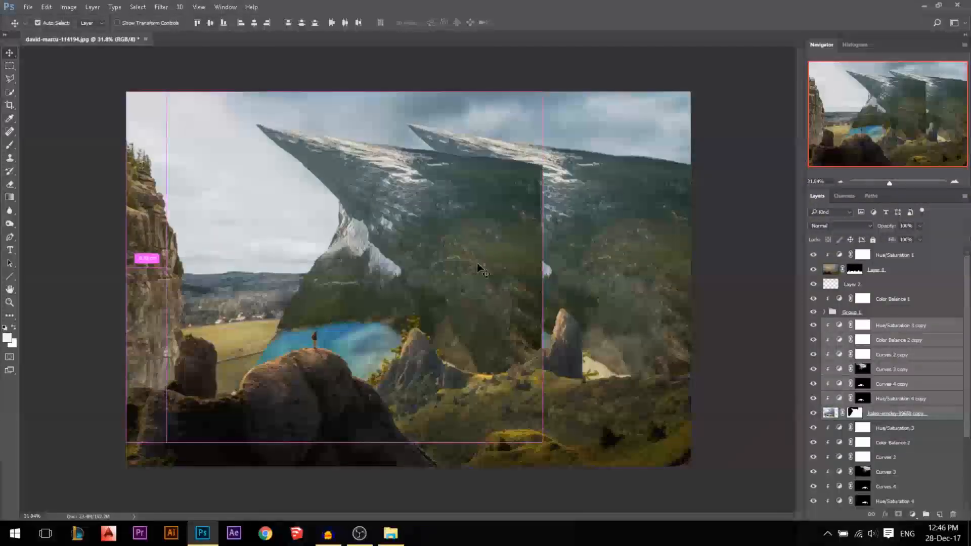
key("ctrl+z")
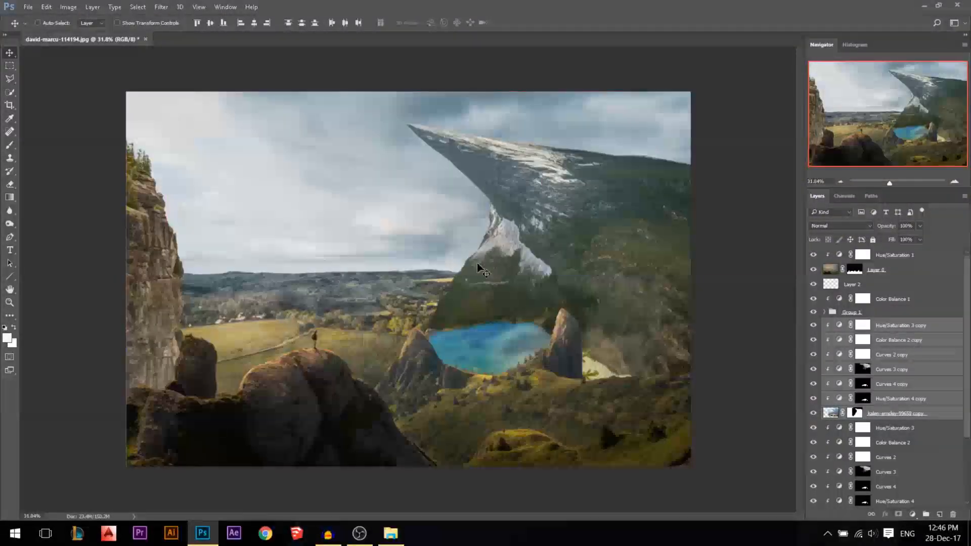
left_click(478, 262)
key("ctrl+e")
left_click_drag(477, 262, 427, 260)
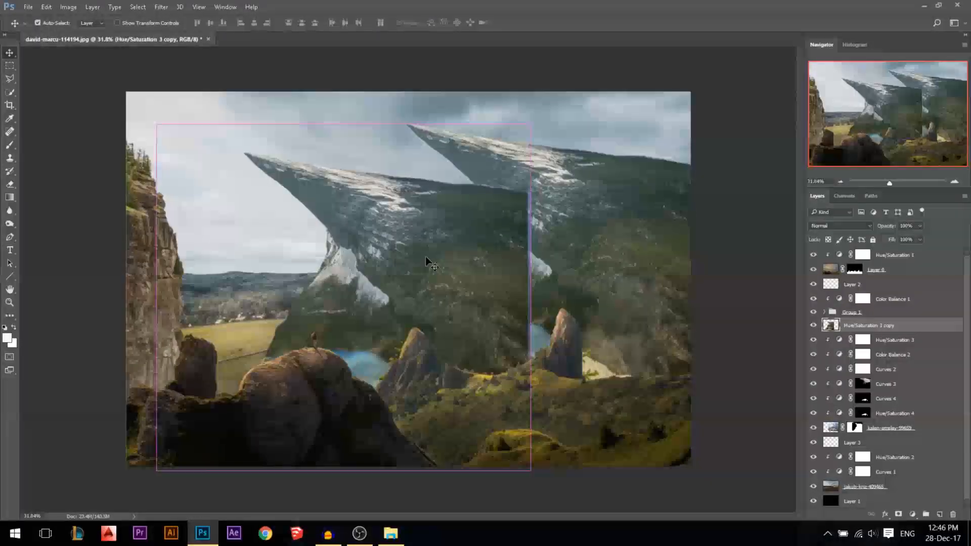
Flip the merged mountain copy horizontally, rotate it counterclockwise until its peak points upward, and place it behind the left cliff
key("ctrl+t")
right_click(426, 259)
left_click(493, 421)
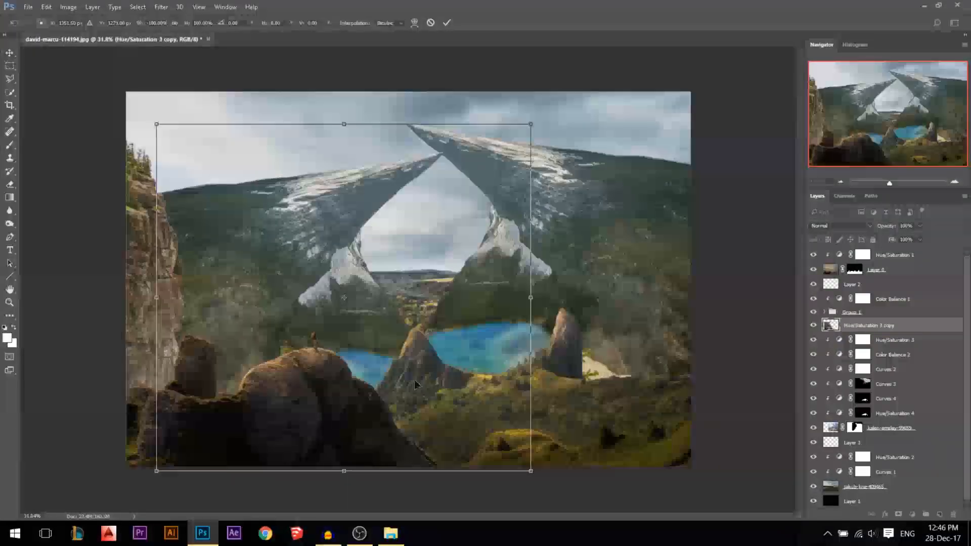
left_click_drag(632, 303, 617, 249)
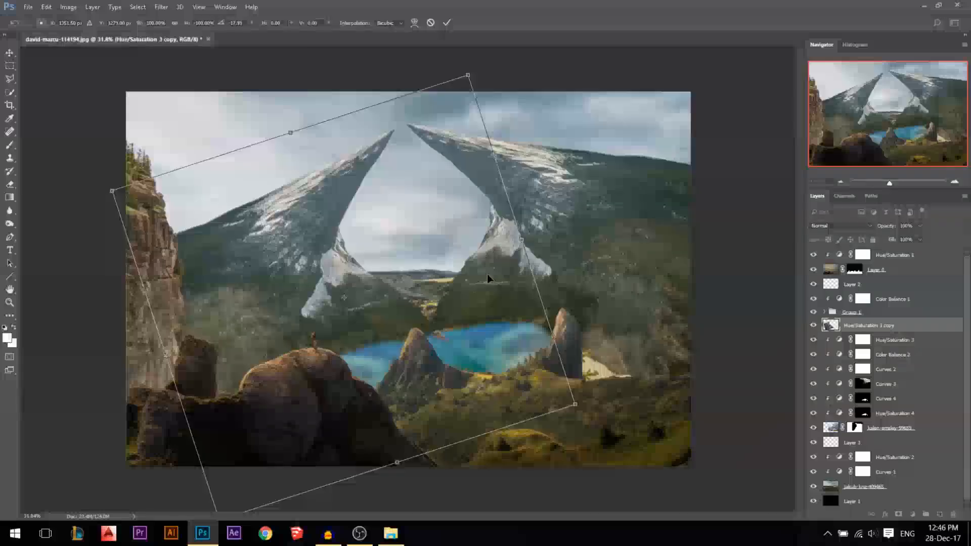
left_click_drag(490, 277, 373, 290)
left_click_drag(590, 354, 573, 217)
left_click_drag(382, 313, 396, 317)
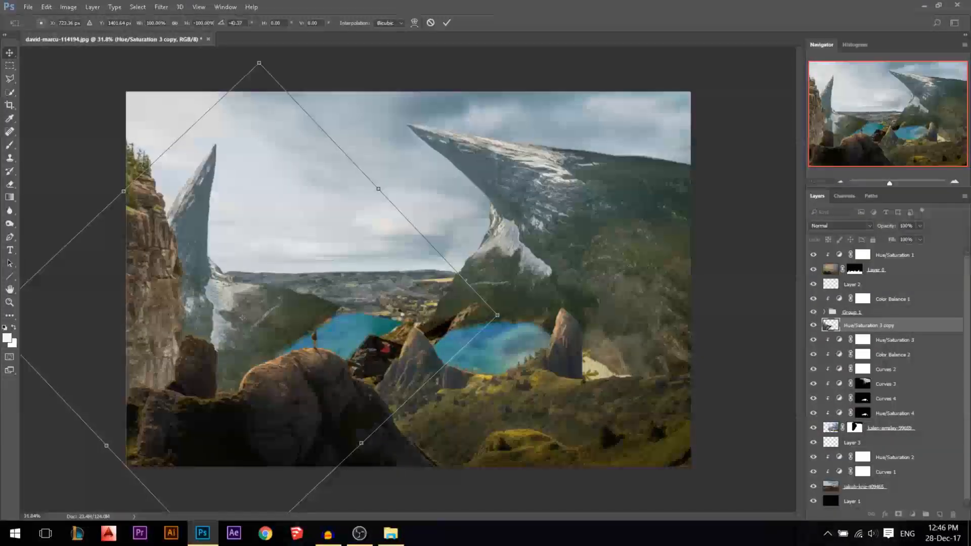
key("Return")
Warp the mirrored mountain copy so its peak curves over the valley and its valley-side foot bends down toward the lake
key("ctrl+t")
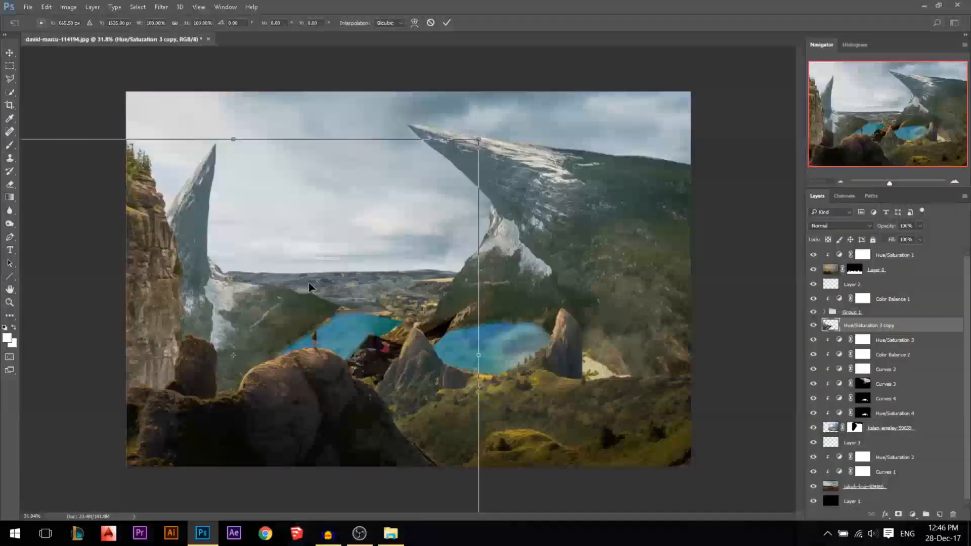
right_click(273, 264)
left_click(299, 345)
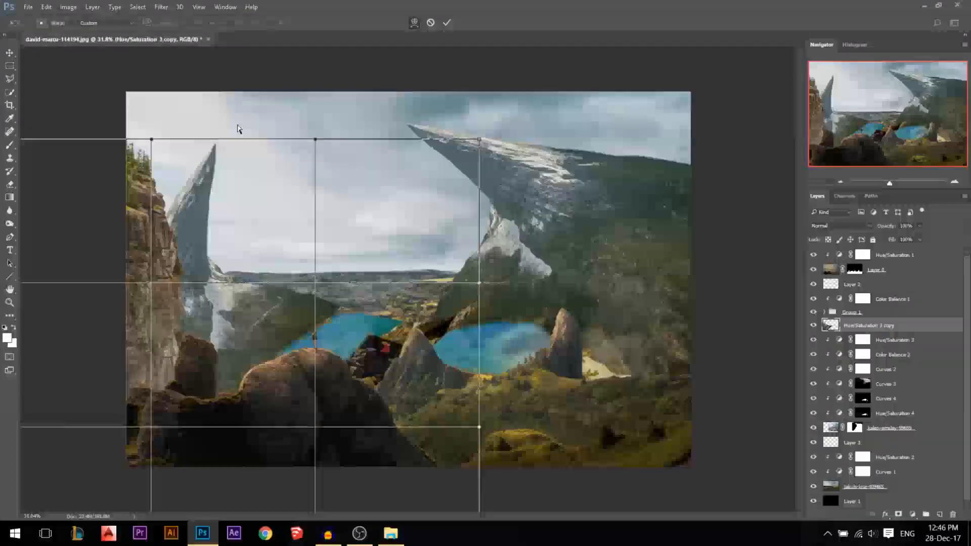
left_click_drag(243, 139, 296, 151)
left_click_drag(262, 324, 259, 328)
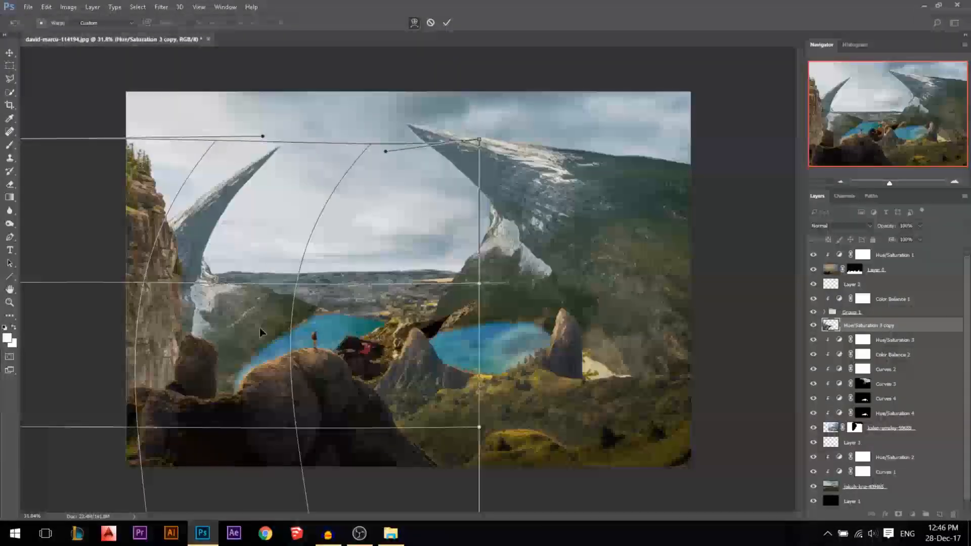
left_click_drag(181, 327, 188, 324)
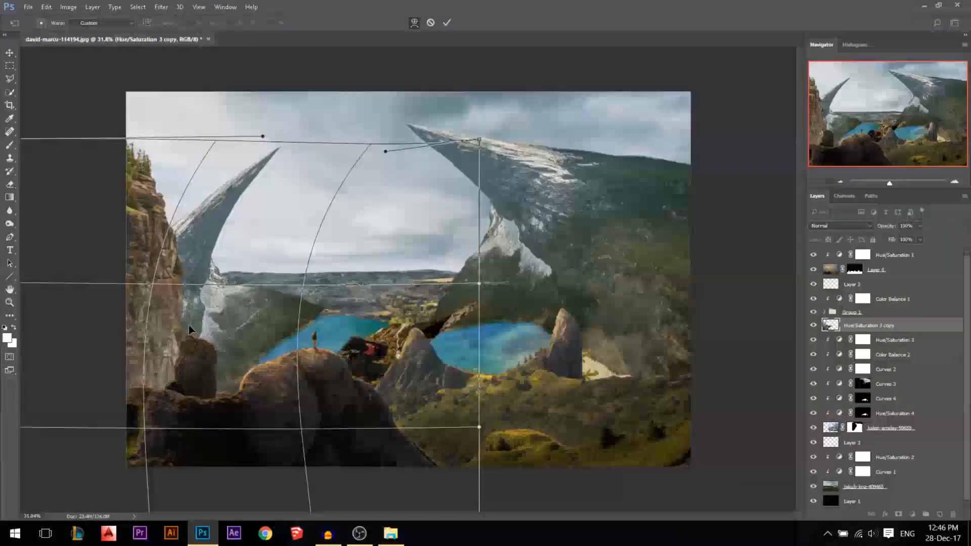
left_click_drag(480, 144, 549, 341)
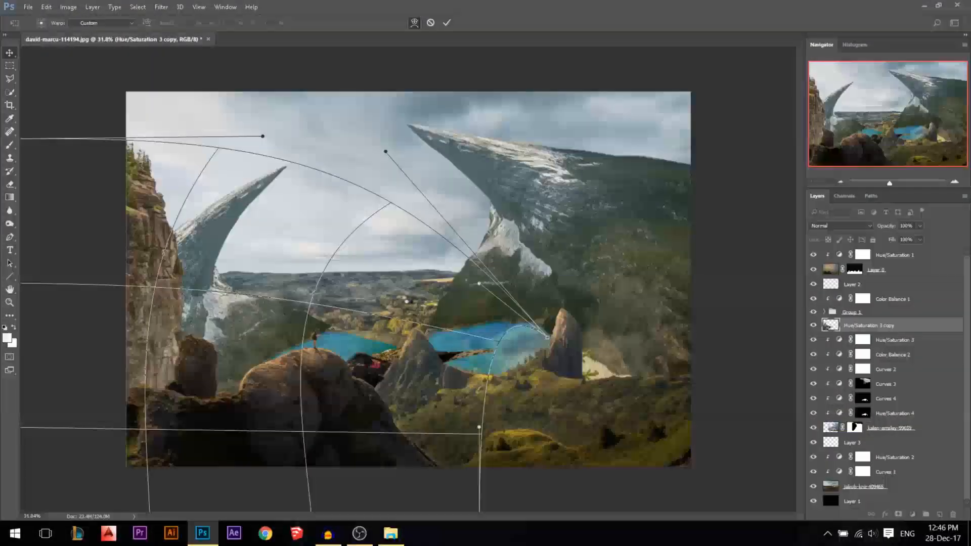
key("Return")
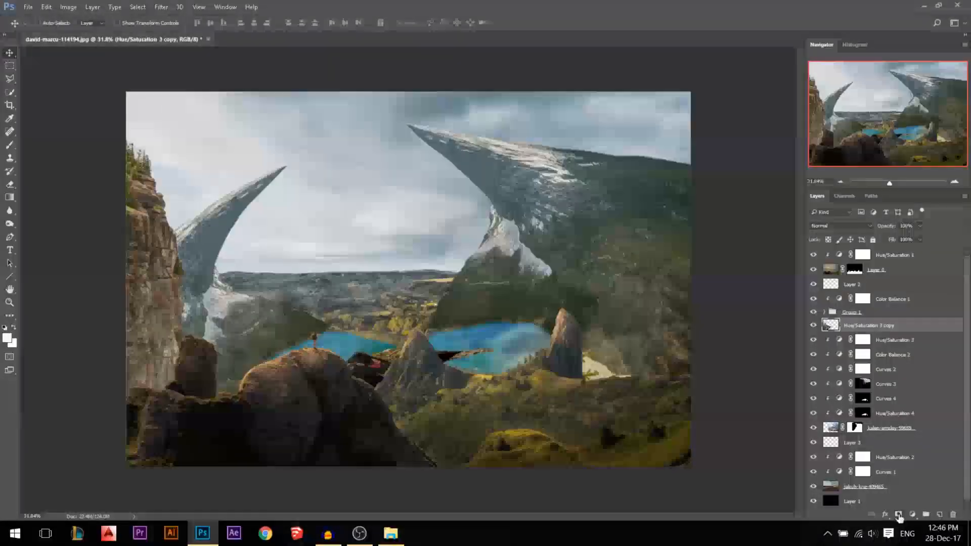
Add a mask to the mirrored mountain layer and paint out its duplicate lake and rocks with a soft black brush at 100% opacity
left_click(898, 514)
left_click(10, 146)
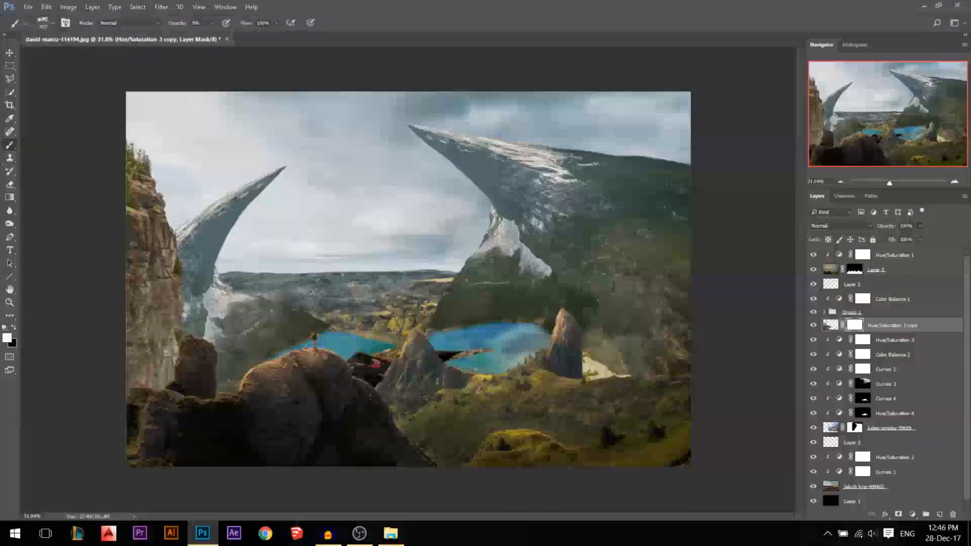
left_click(14, 327)
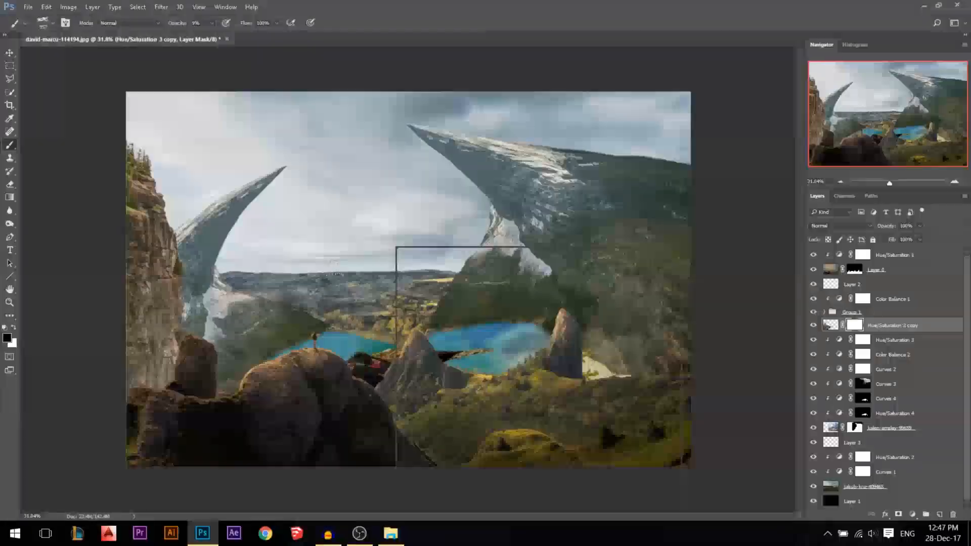
right_click(396, 247)
left_click(441, 340)
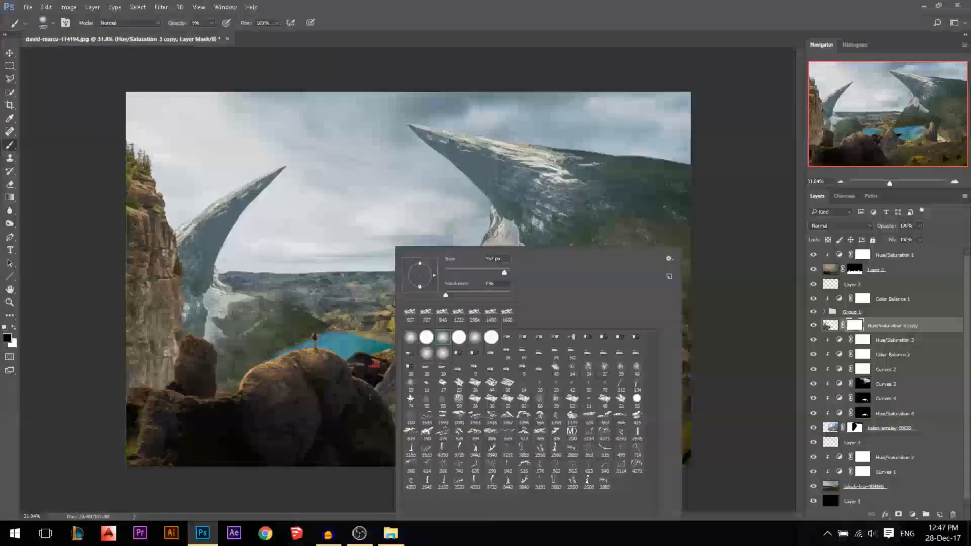
key("Return")
left_click(178, 25)
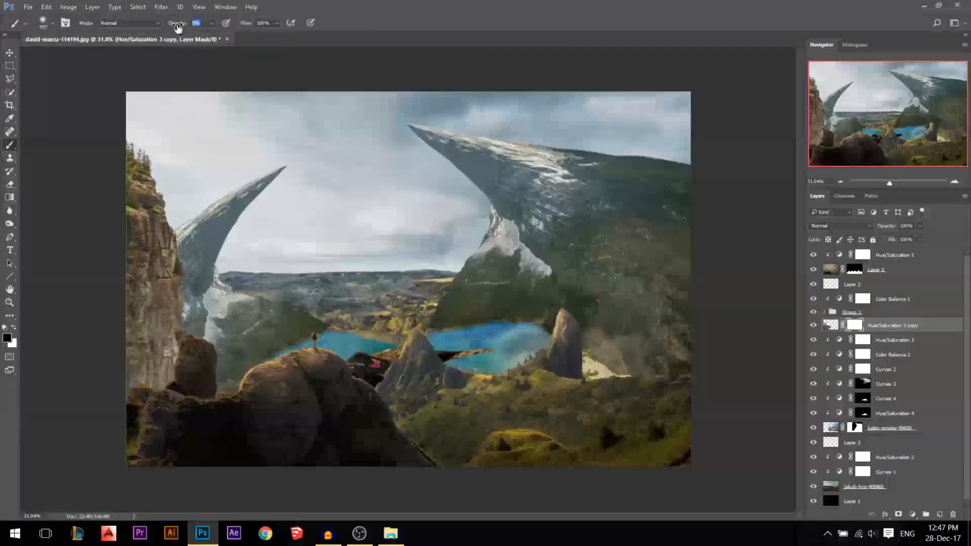
left_click(470, 352)
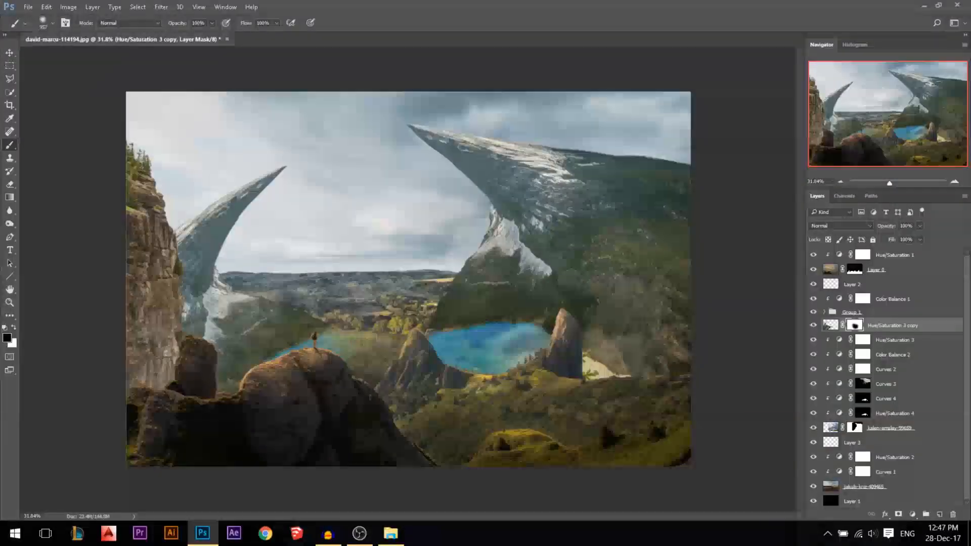
left_click_drag(405, 290, 364, 296)
Mask out the copy's remaining lake and green slope with a hard round brush, trimming cleanly along the mirrored peak's valley-side edge
right_click(364, 296)
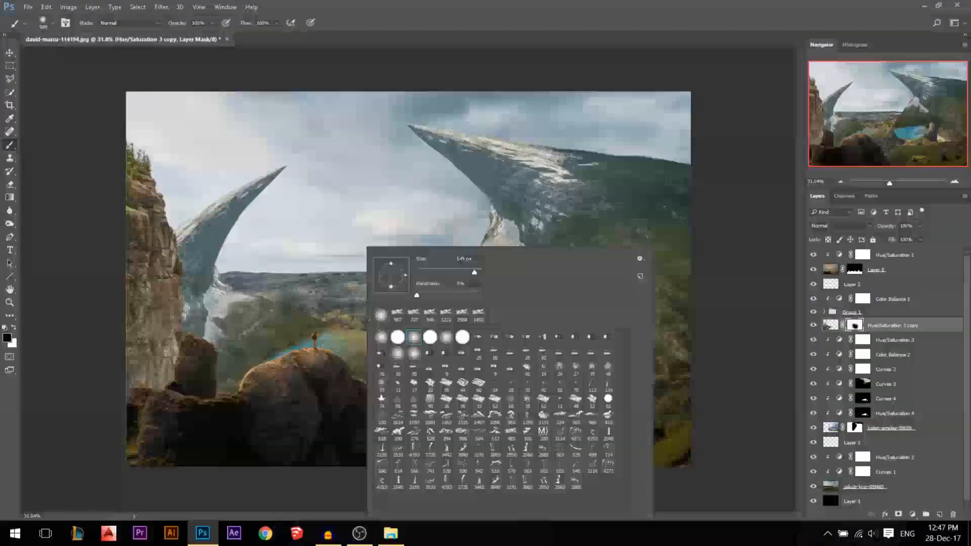
left_click(399, 336)
key("Return")
left_click(334, 319)
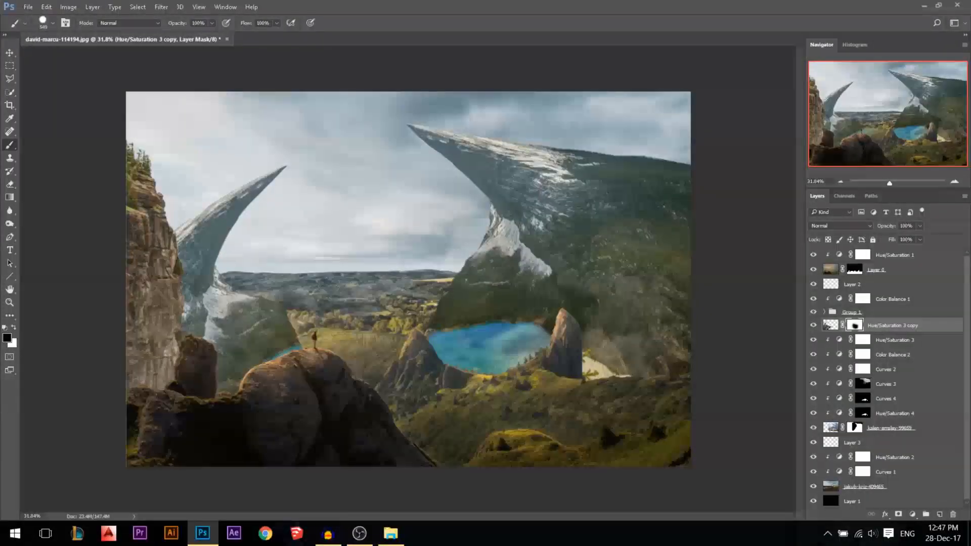
left_click(294, 334)
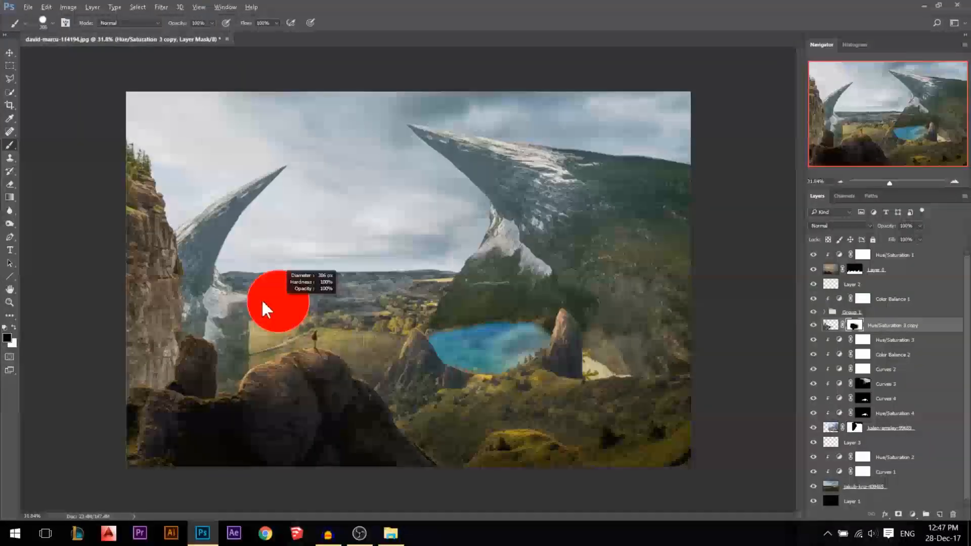
scroll(266, 310, "up", 2)
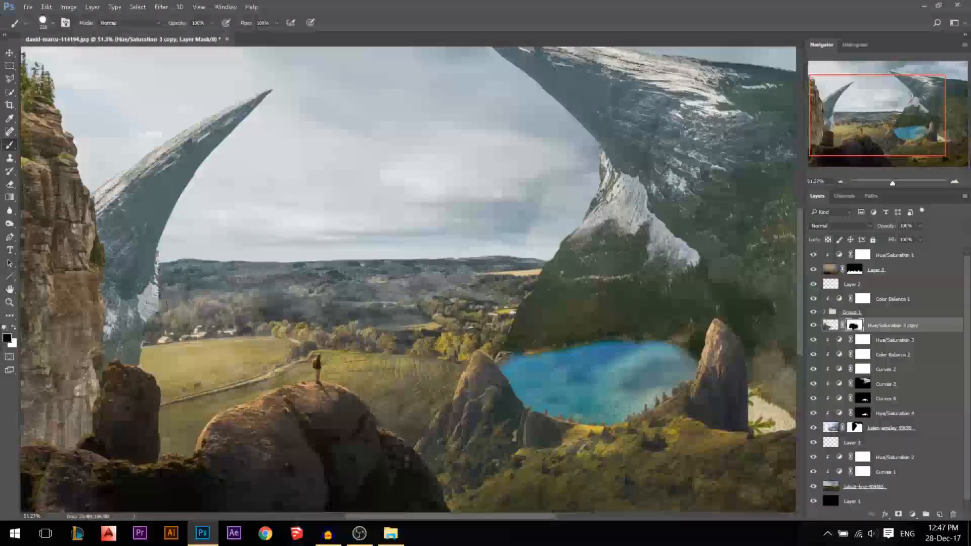
scroll(166, 295, "up", 3)
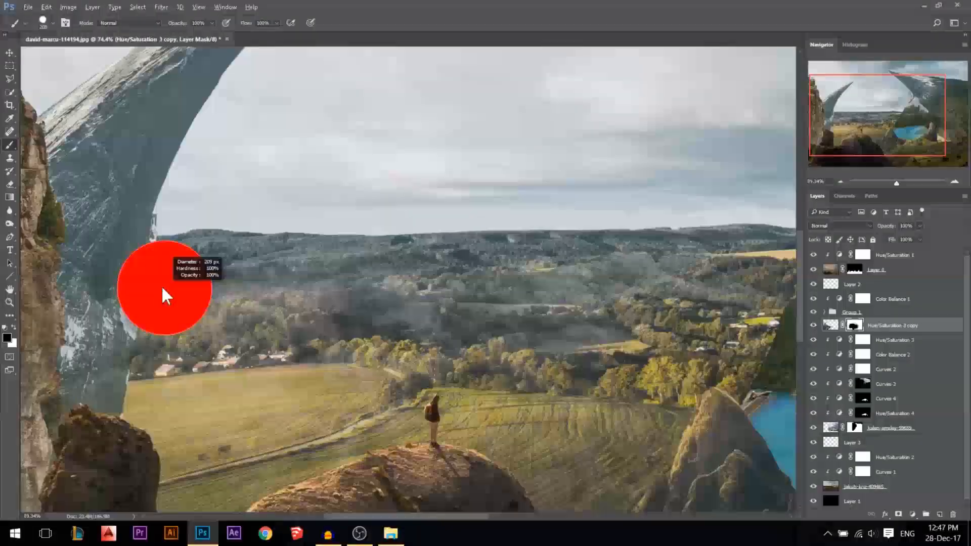
left_click_drag(162, 287, 150, 277)
left_click_drag(171, 217, 166, 257)
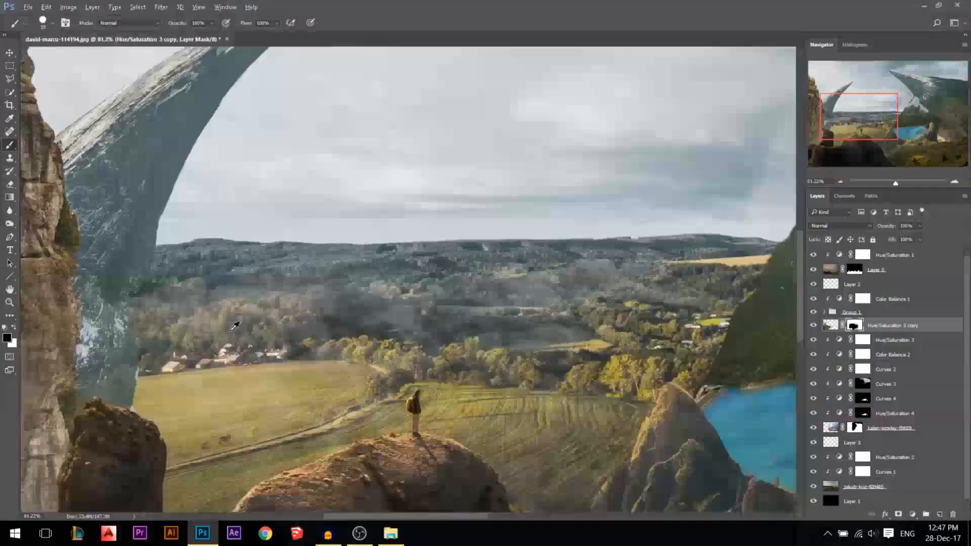
Rotate the masked mountain copy about 10 degrees counterclockwise and reposition it against the left cliff
key("ctrl+0")
key("v")
key("ctrl+t")
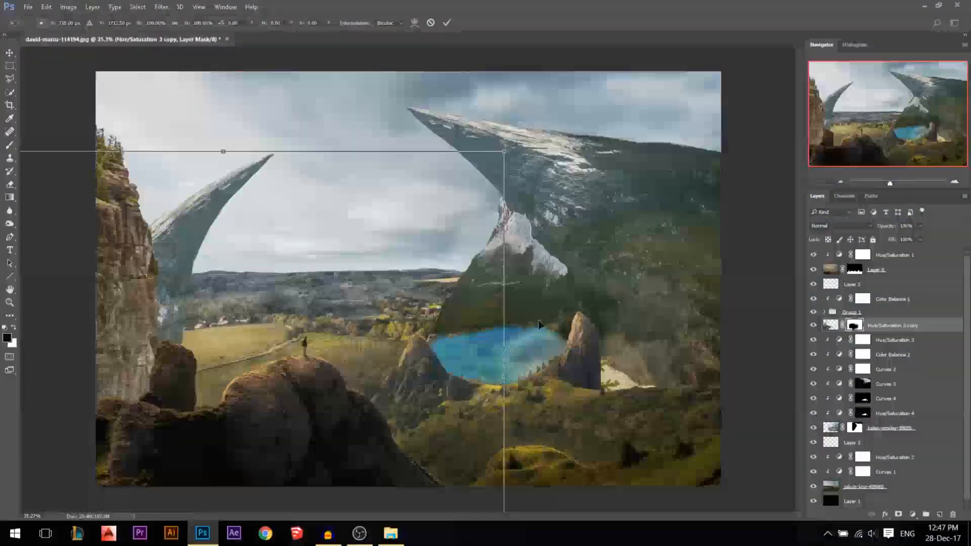
left_click_drag(579, 296, 384, 343)
left_click_drag(637, 314, 636, 277)
left_click_drag(410, 371, 422, 370)
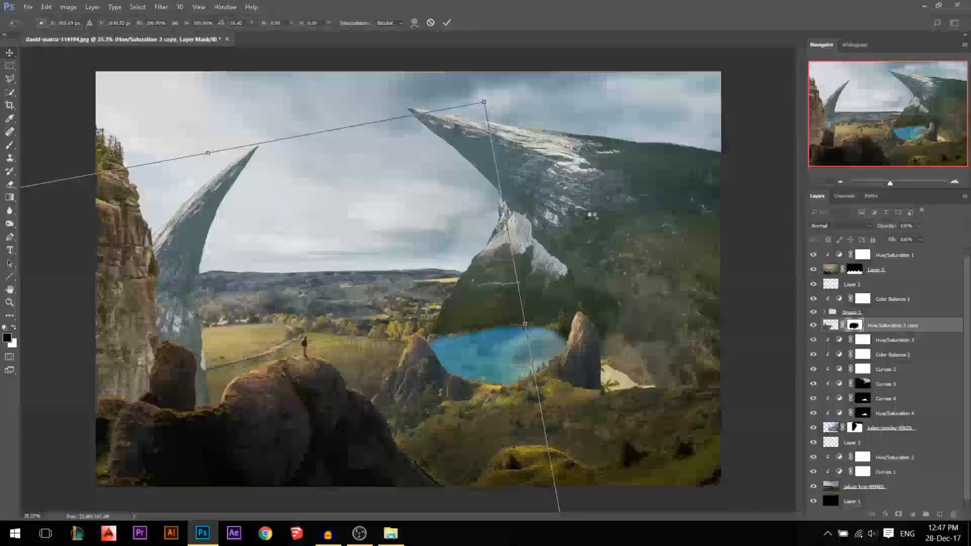
key("Return")
Warp the original right-hand mountain layer by pulling its upper-left corner down so the pointed tip sits slightly lower
left_click(597, 195, "ctrl")
left_click(831, 429)
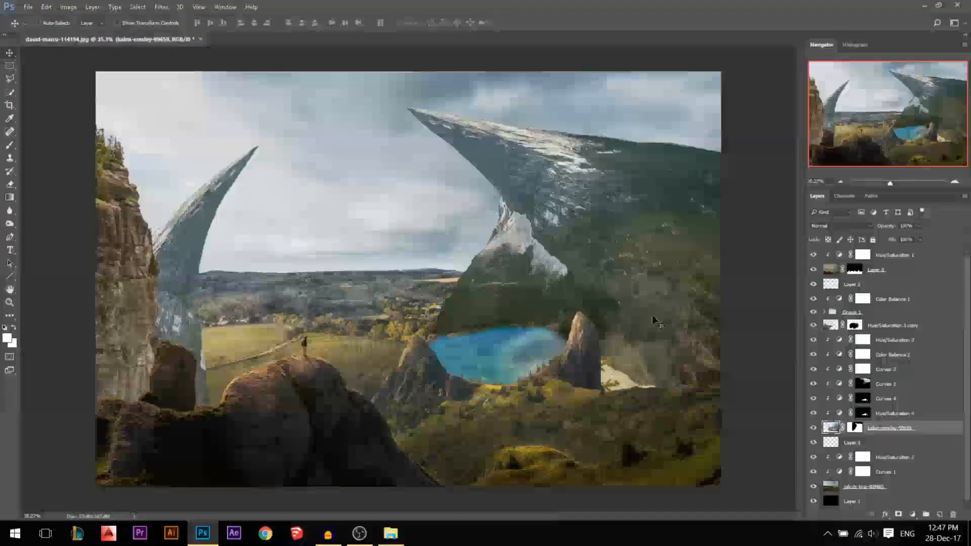
key("ctrl+t")
right_click(621, 233)
left_click(647, 316)
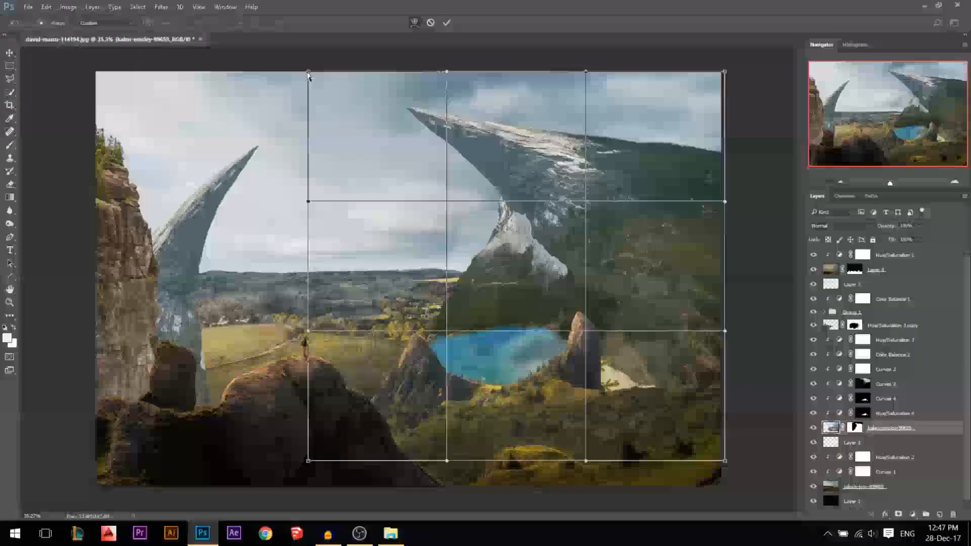
left_click_drag(308, 72, 301, 116)
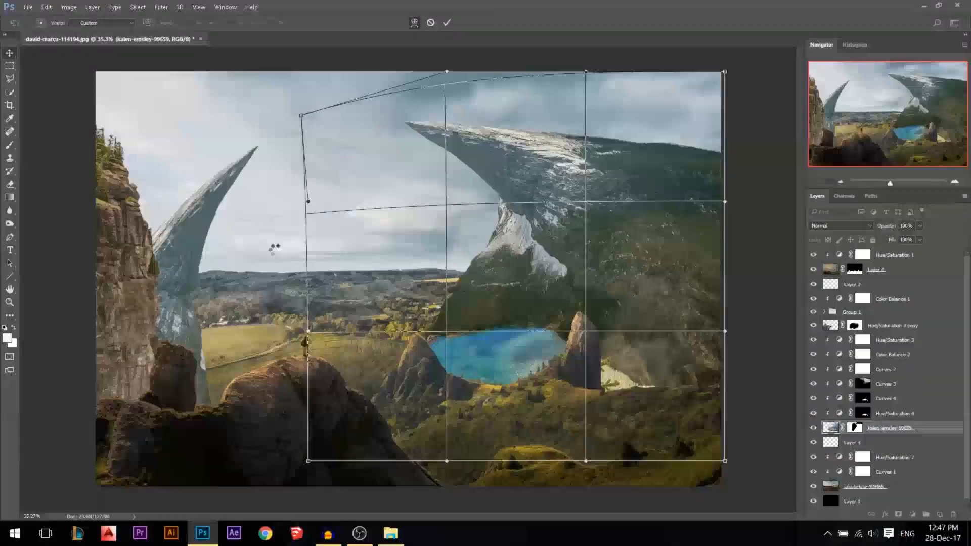
key("Return")
Select the mirrored mountain layer, rotate it about 18 degrees counterclockwise, and reposition it beside the left cliff
key("ctrl+minus")
scroll(254, 259, "down", 2)
left_click(250, 236, "ctrl")
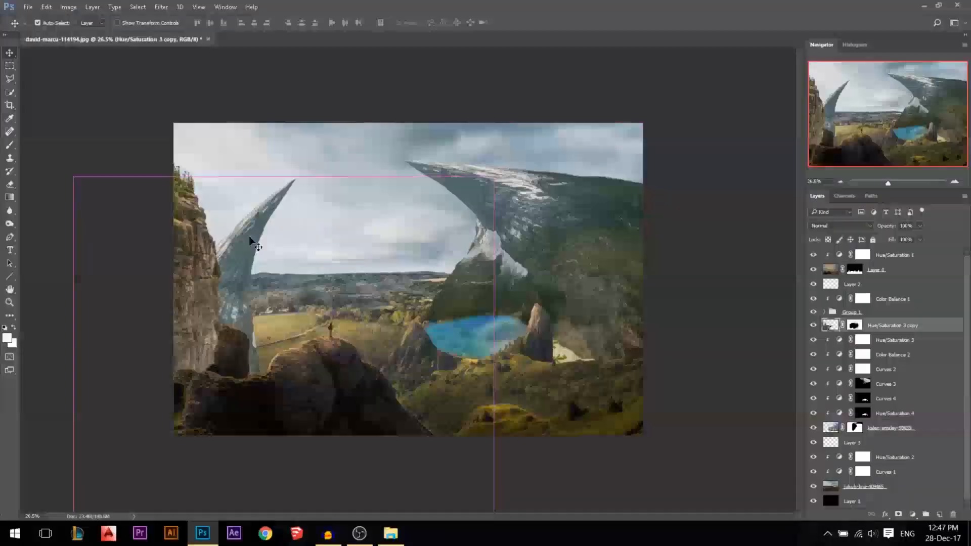
key("ctrl+t")
left_click_drag(461, 319, 484, 319)
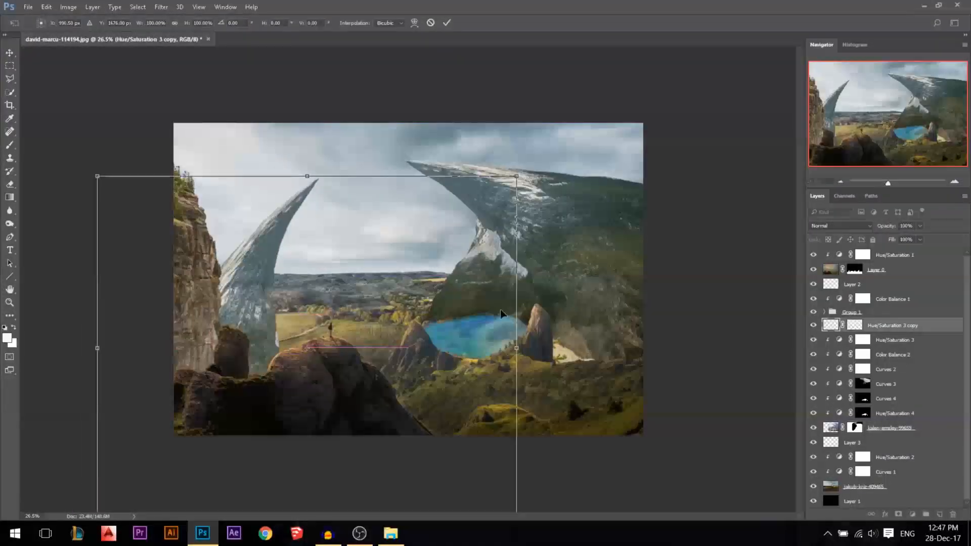
left_click_drag(613, 292, 587, 250)
left_click_drag(449, 343, 457, 342)
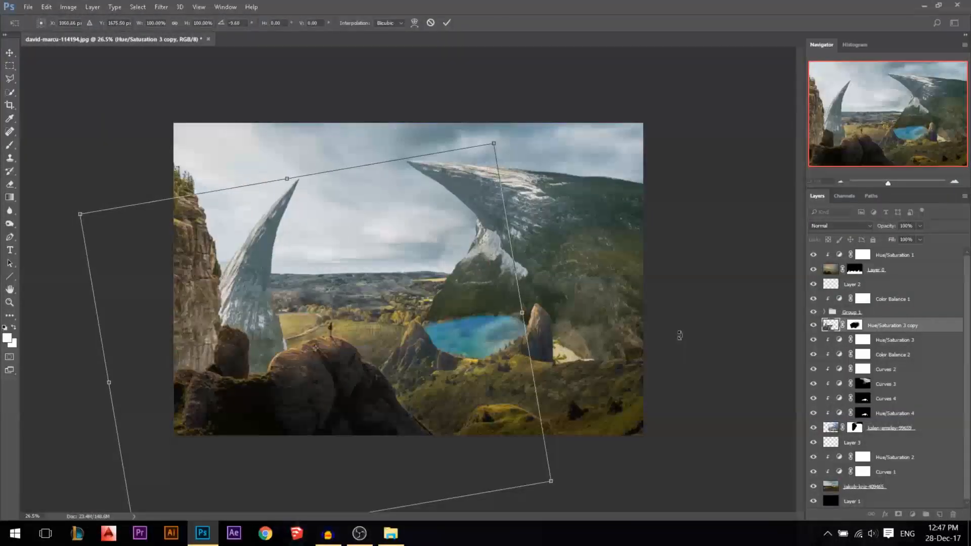
left_click_drag(677, 336, 647, 288)
left_click_drag(430, 327, 423, 327)
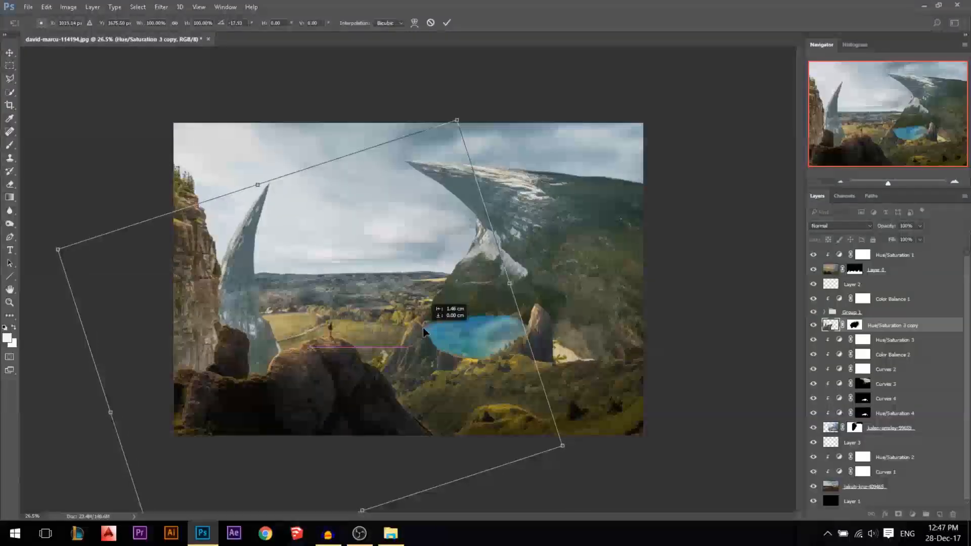
Warp the mirrored mountain so its tip curves over the valley, its middle narrows, and its base flares toward the foreground rocks
right_click(423, 328)
left_click(471, 364)
left_click_drag(284, 183, 299, 182)
left_click_drag(271, 292, 255, 293)
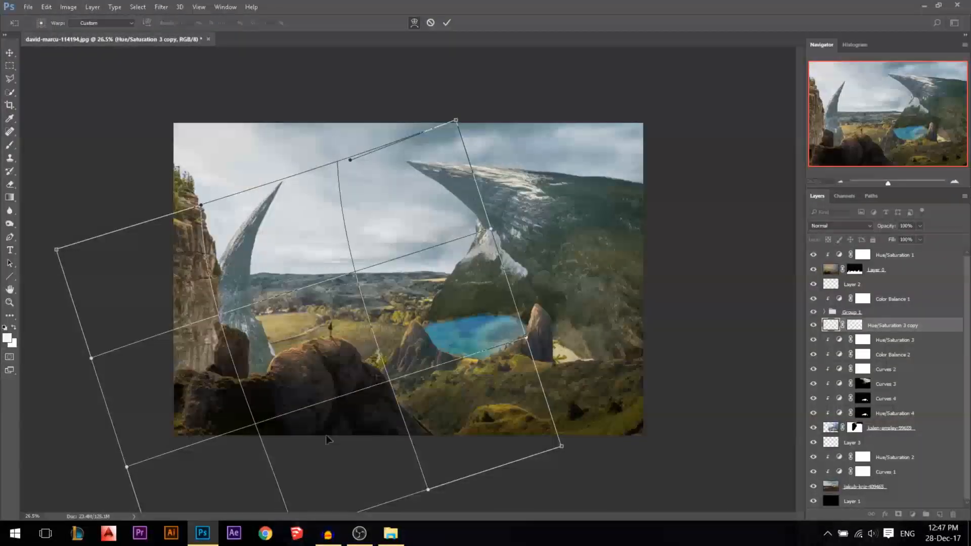
left_click_drag(327, 435, 356, 434)
left_click_drag(270, 307, 262, 310)
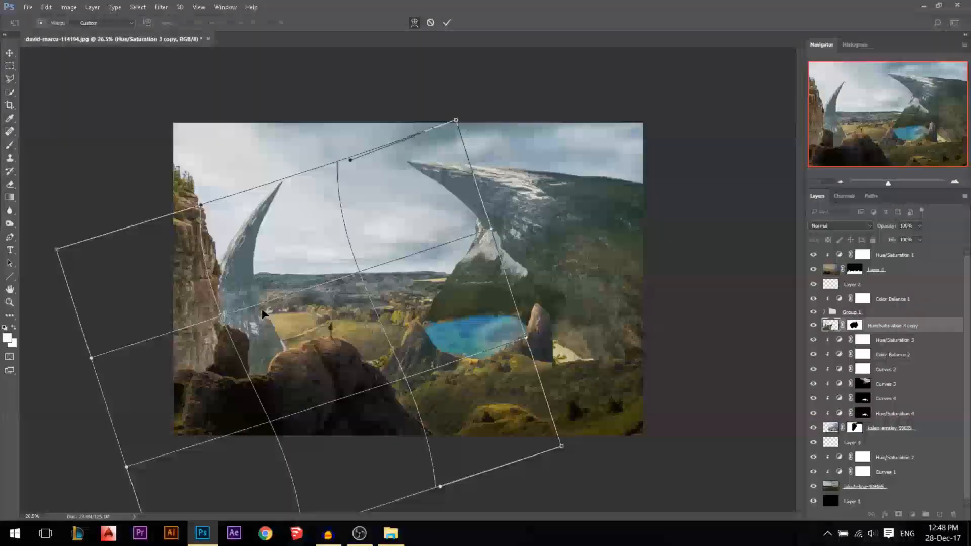
left_click_drag(276, 194, 282, 197)
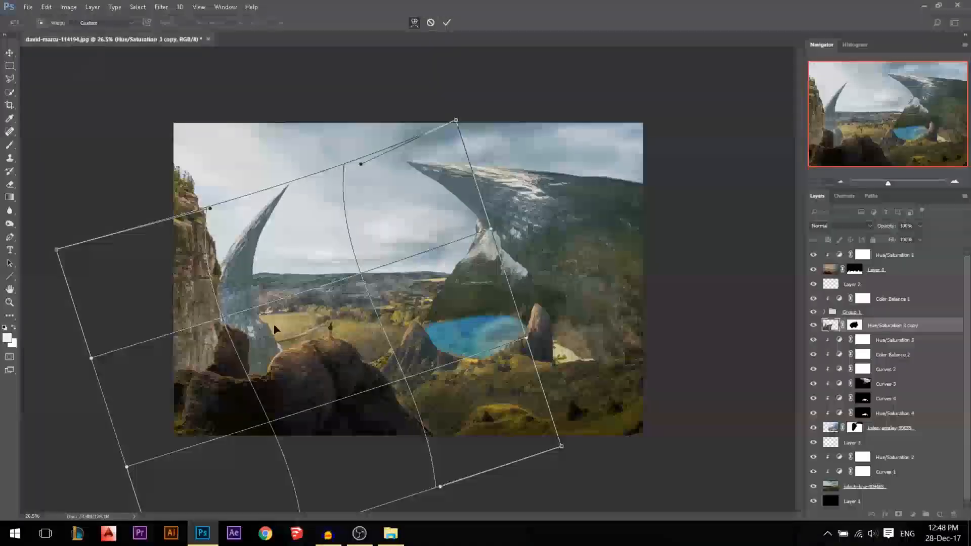
left_click(447, 22)
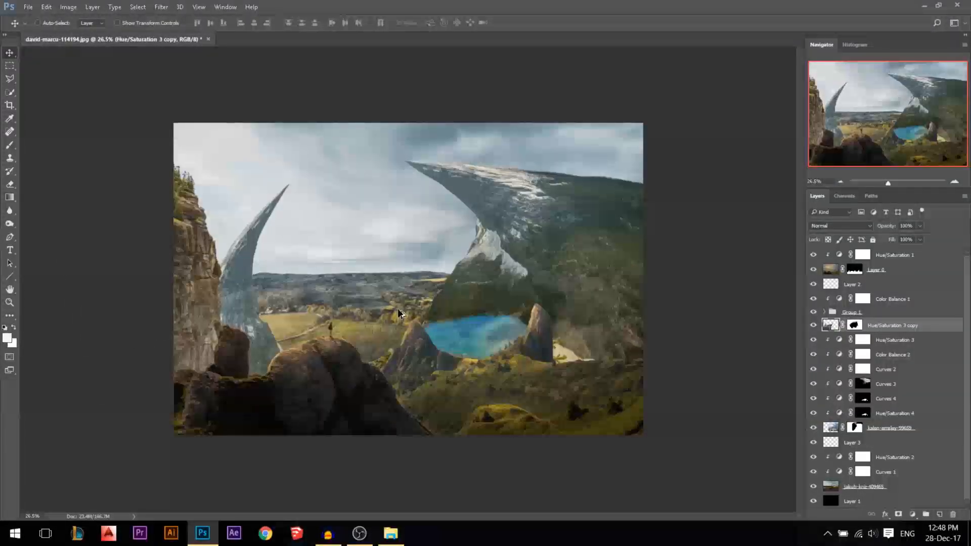
Crop the document to its current canvas bounds with Delete Cropped Pixels enabled to discard everything outside the frame
scroll(399, 313, "up", 1)
left_click(10, 105)
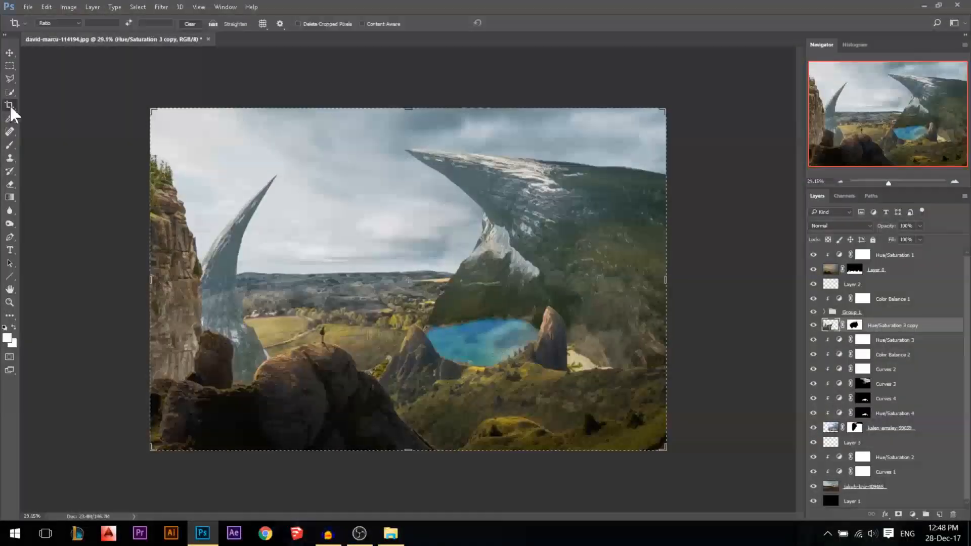
left_click(324, 227)
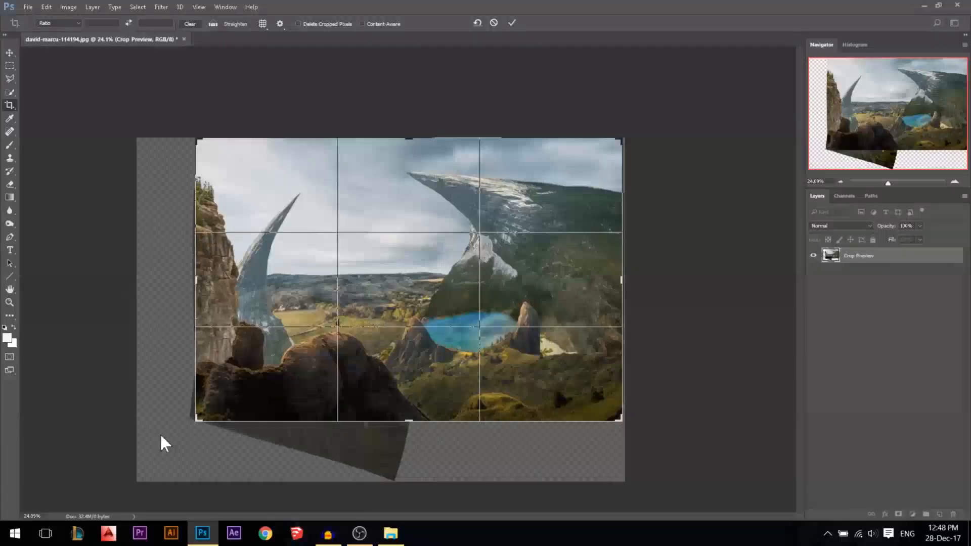
left_click(327, 23)
left_click(512, 23)
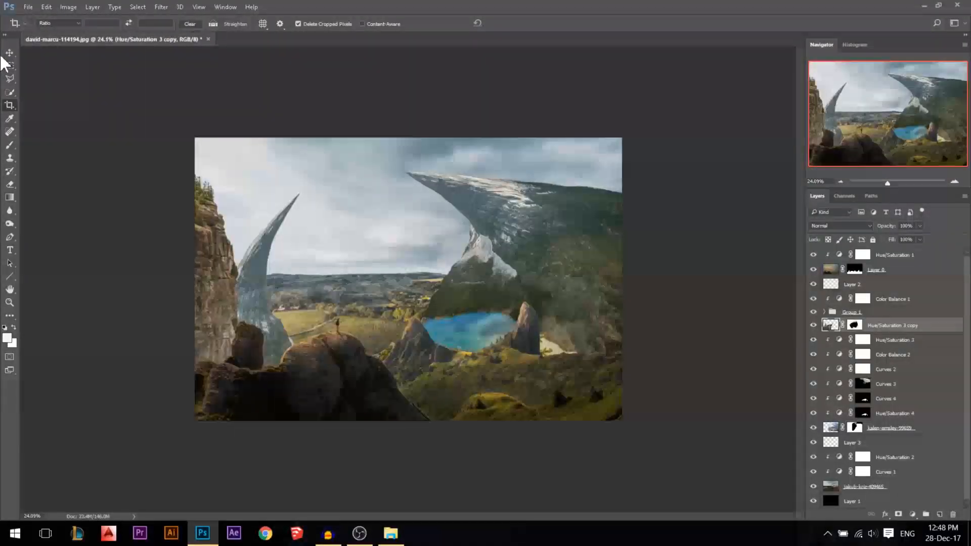
left_click(8, 53)
scroll(310, 268, "up", 5)
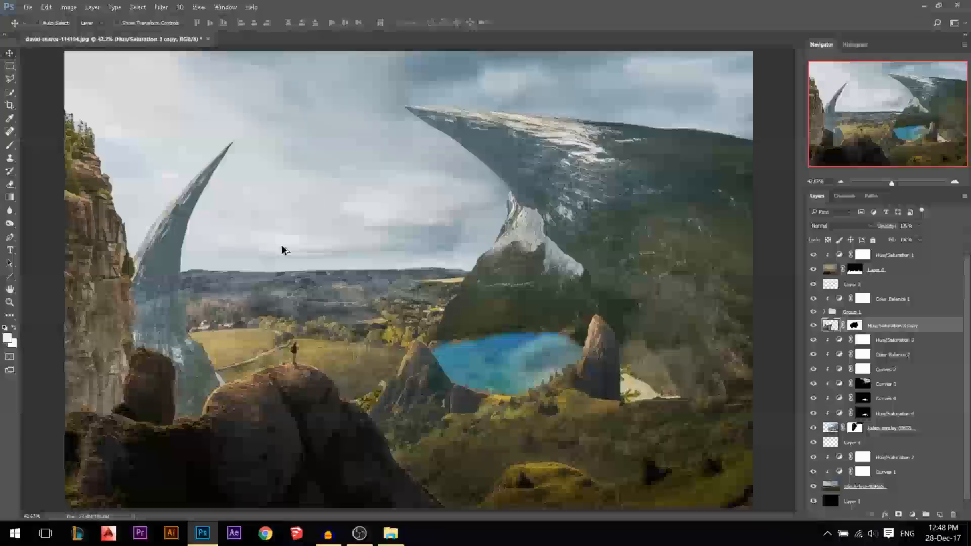
scroll(424, 292, "down", 1)
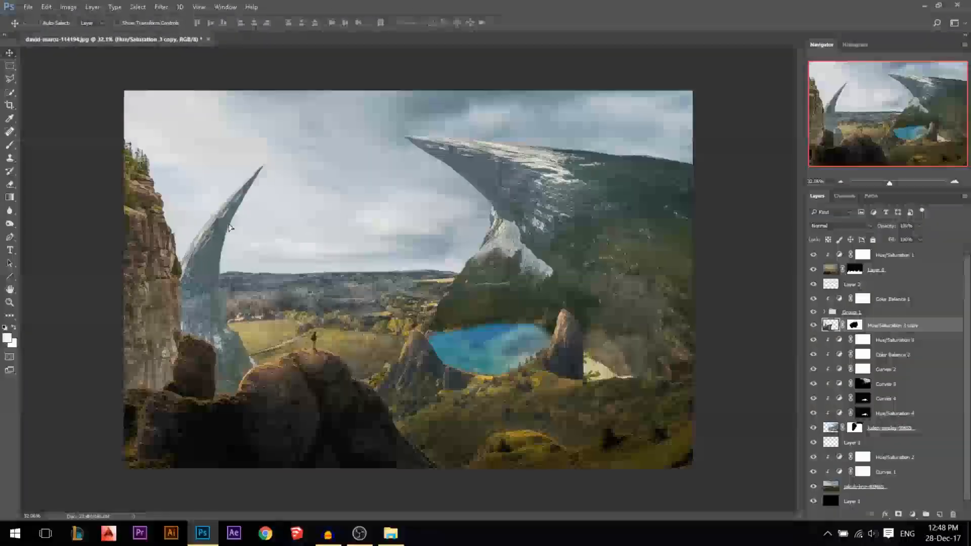
mouse_move(218, 237)
left_mouse_down()
mouse_move(226, 221)
mouse_move(232, 234)
left_mouse_up()
key("e")
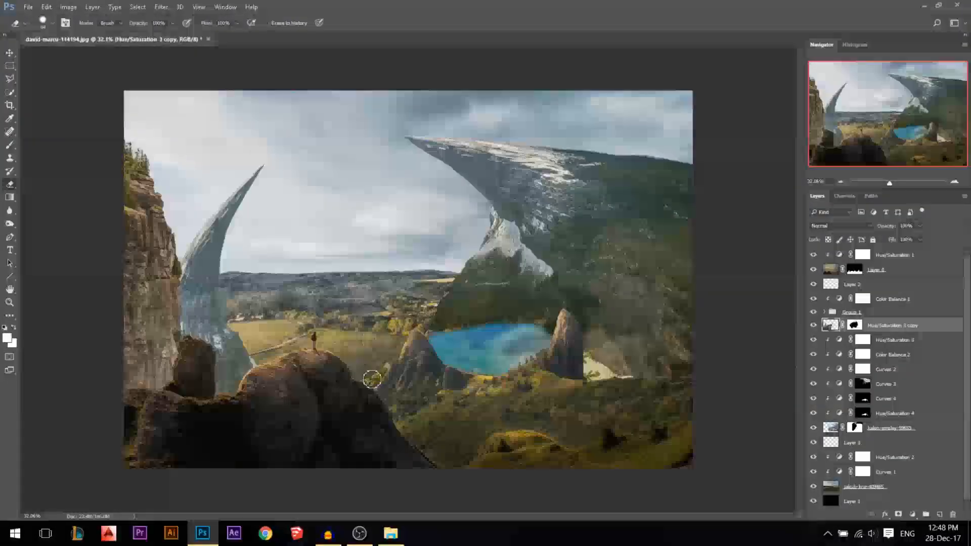
right_click(373, 364, "alt")
left_click_drag(406, 358, 374, 360)
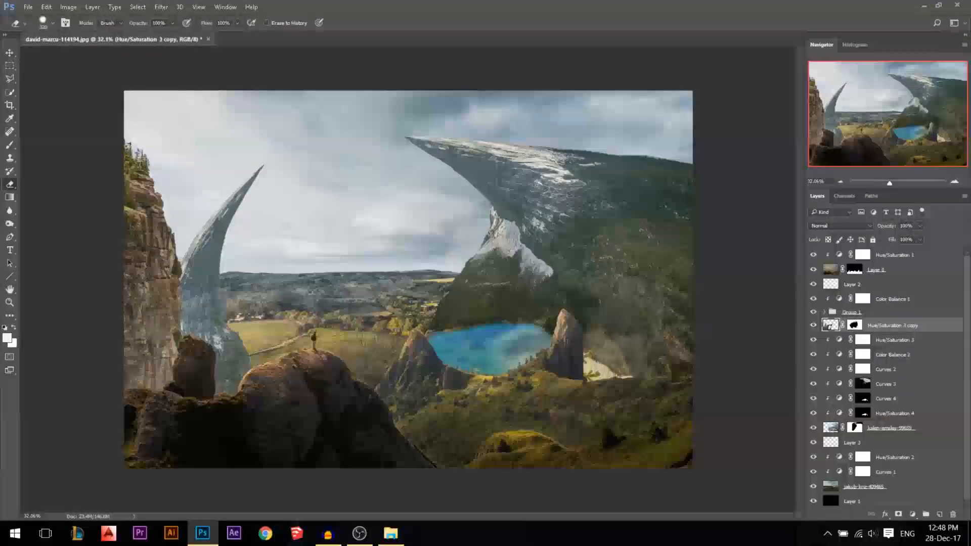
left_click(8, 55)
Shift the mirrored peak slightly toward the cliff and rotate it a few degrees counterclockwise so it stands more upright
scroll(266, 279, "up", 2)
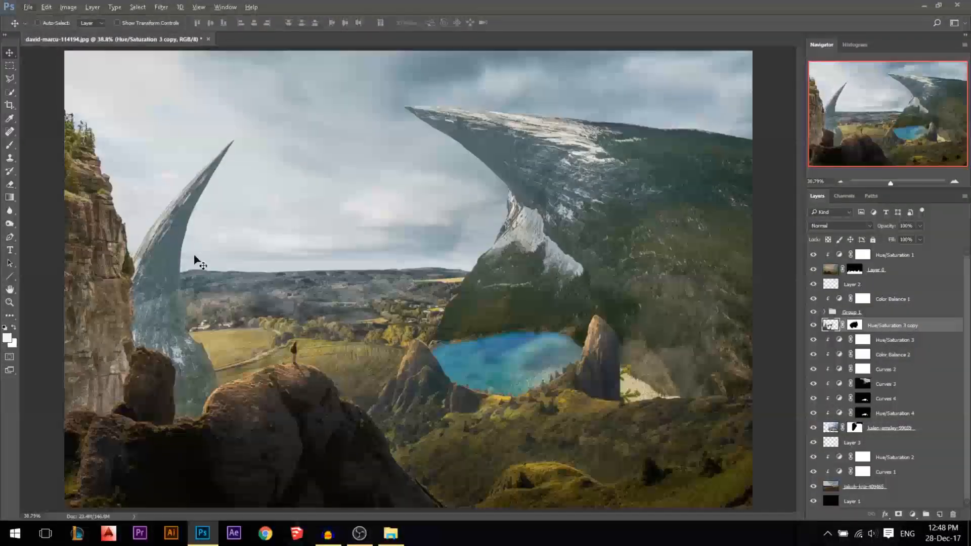
left_click_drag(174, 227, 163, 230)
key("ctrl+t")
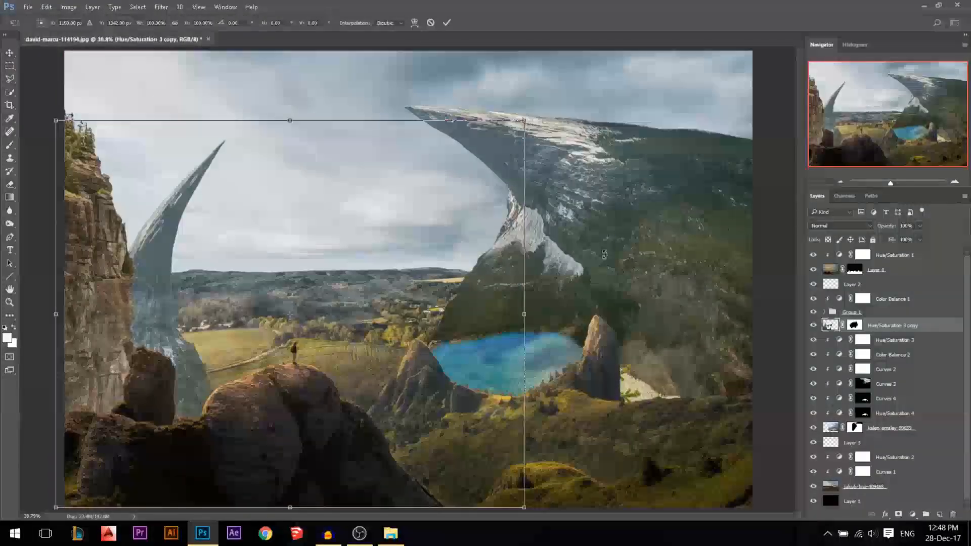
left_click_drag(597, 251, 594, 217)
left_click_drag(465, 366, 464, 359)
key("Return")
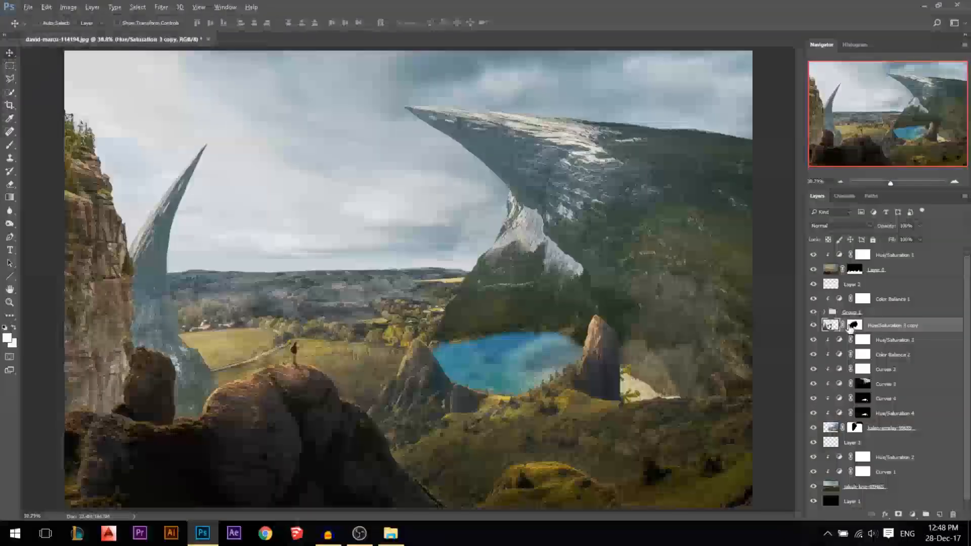
Delete the mirrored peak's layer mask and duplicate the peak down and to its right, with the copy beneath the original layer
right_click(853, 325)
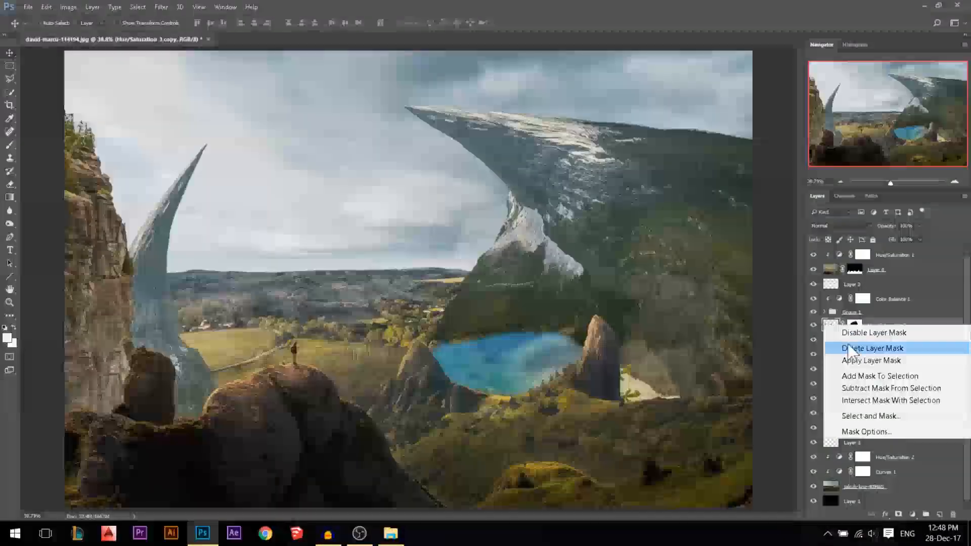
left_click(860, 349)
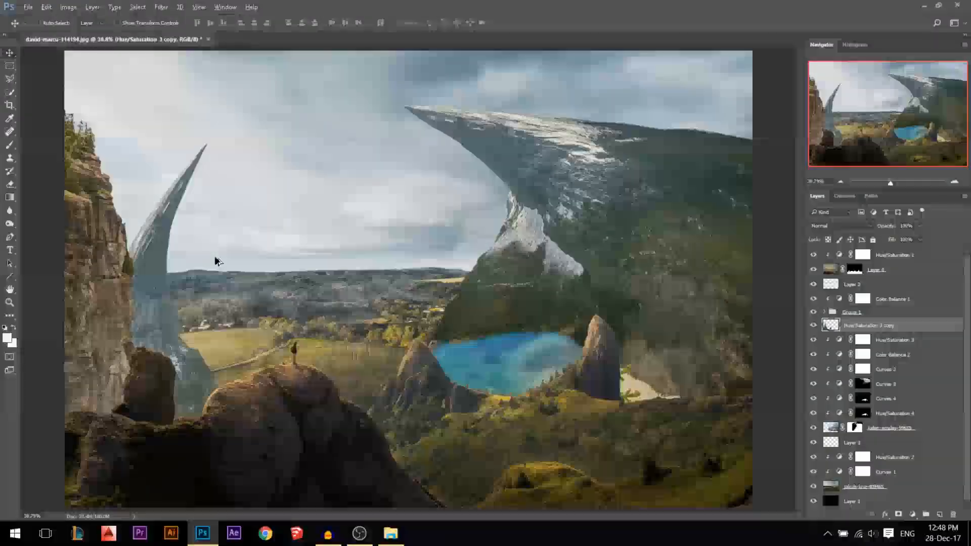
left_click_drag(232, 273, 296, 311)
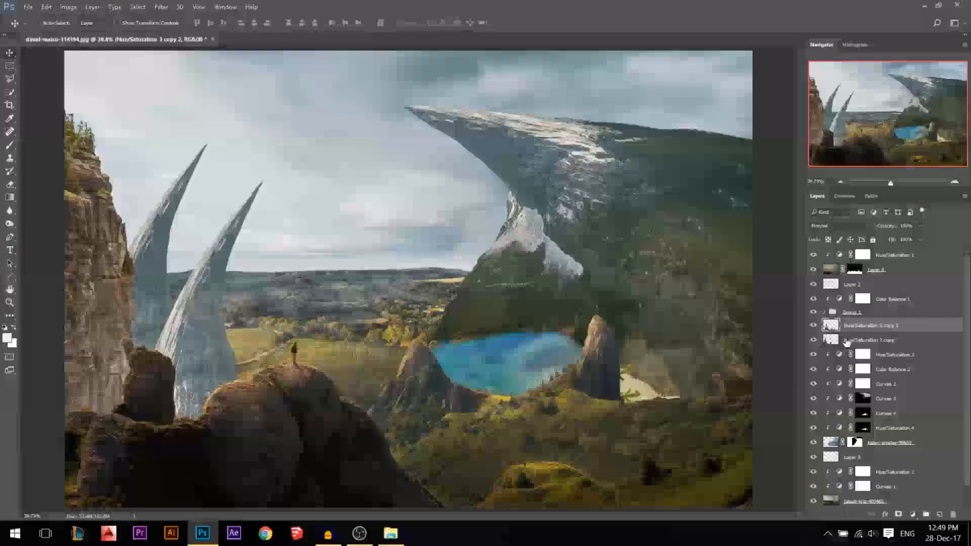
left_click_drag(859, 326, 864, 345)
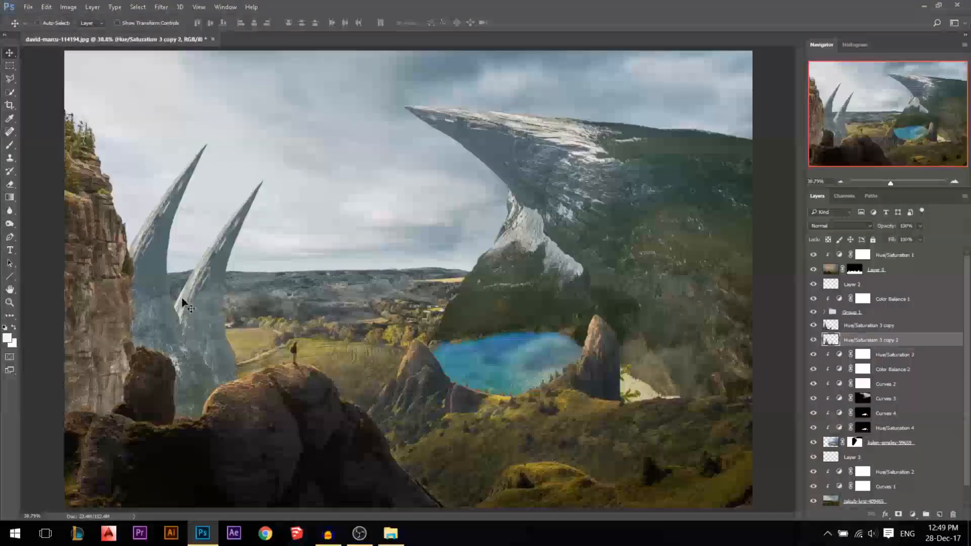
Scale the copied peak to about 76%, rotate it about 10 degrees counterclockwise, and place it just right of the first peak
key("ctrl+t")
left_click_drag(566, 147, 514, 197)
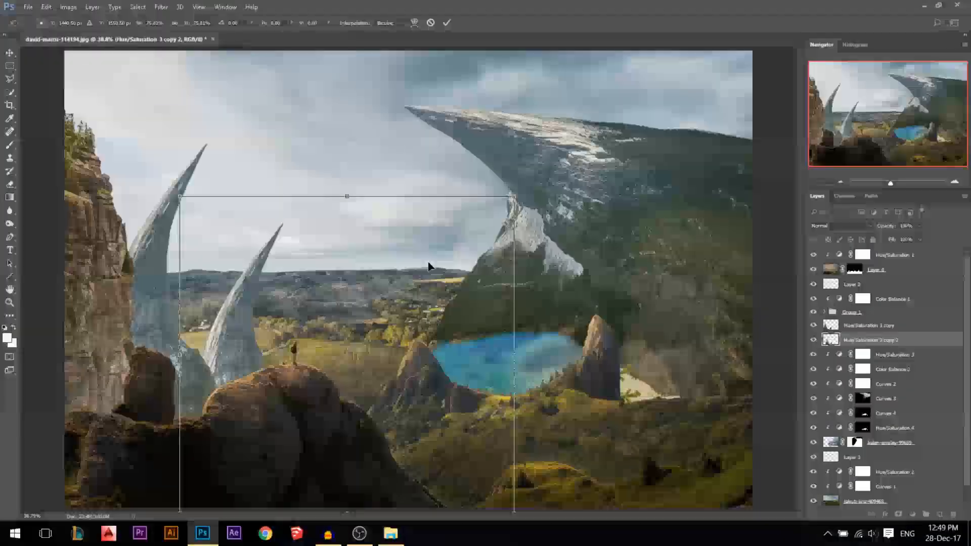
left_click_drag(428, 266, 420, 266)
left_click_drag(570, 221, 557, 204)
left_click_drag(430, 297, 425, 290)
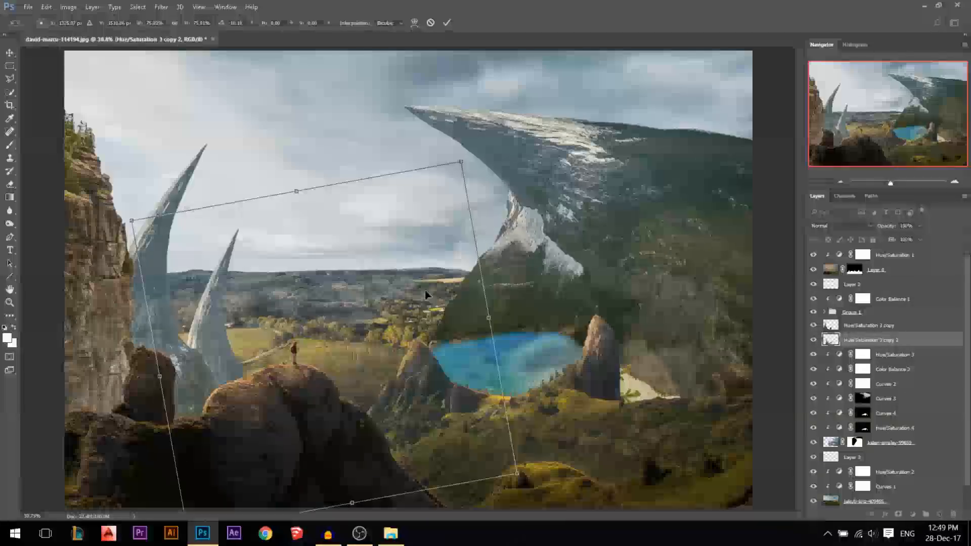
key("Return")
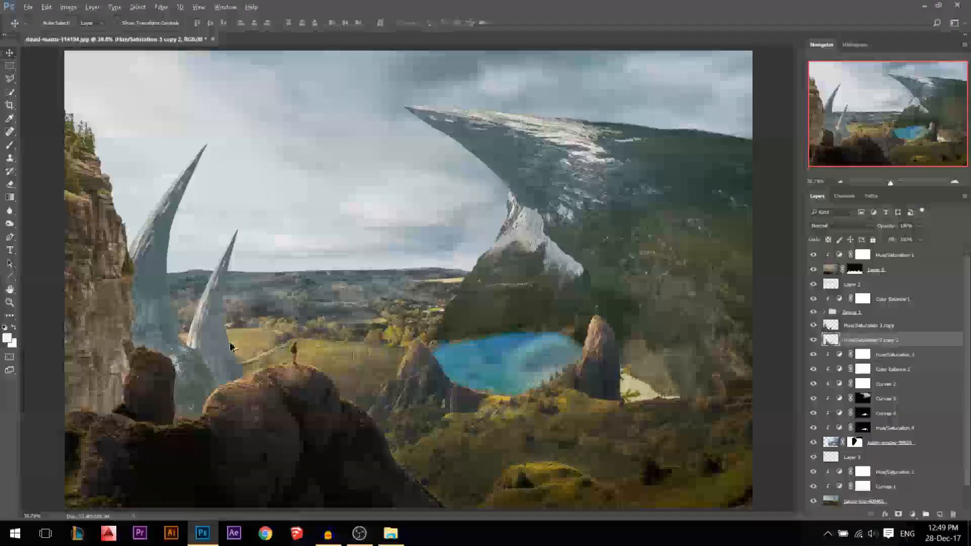
Duplicate the smaller peak, flip the copy horizontally, and place it across the valley at the large mountain's foot
left_click_drag(233, 348, 390, 344)
key("ctrl+t")
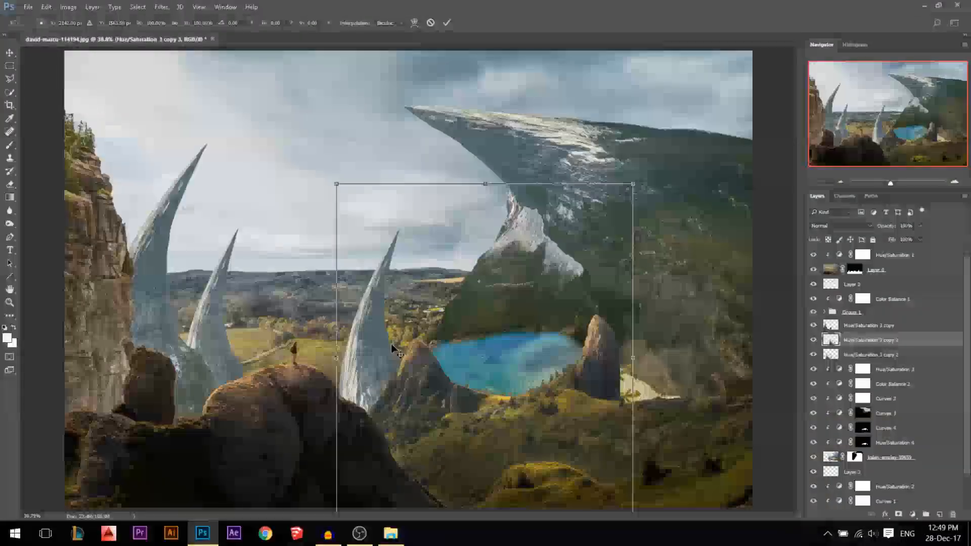
right_click(390, 343)
left_click(434, 324)
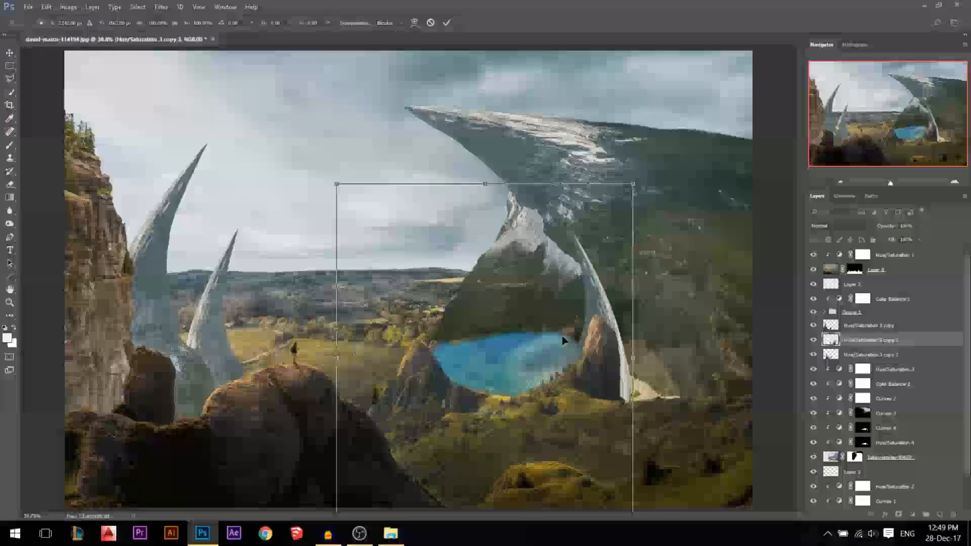
left_click_drag(549, 342, 390, 339)
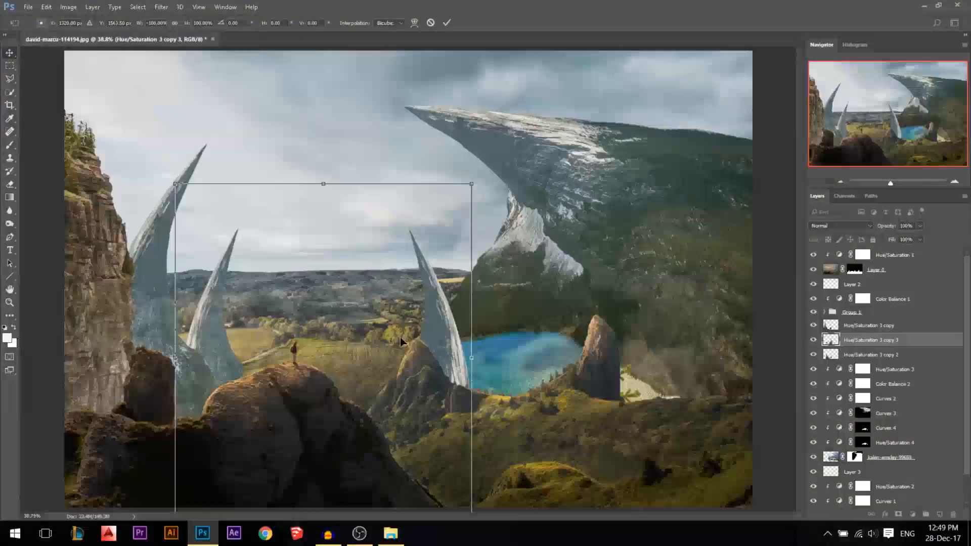
key("Return")
Move the two small peak layers beneath the large mountain's layer and merge them into one layer
left_click(866, 356, "shift")
left_click_drag(866, 356, 864, 468)
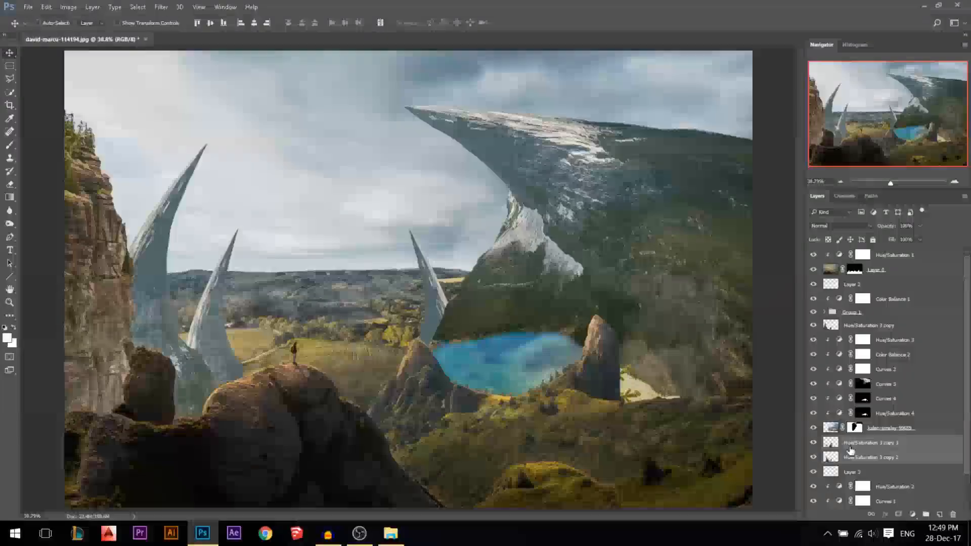
key("ctrl+e")
mouse_move(389, 312)
left_mouse_down()
mouse_move(365, 244)
mouse_move(389, 310)
left_mouse_up()
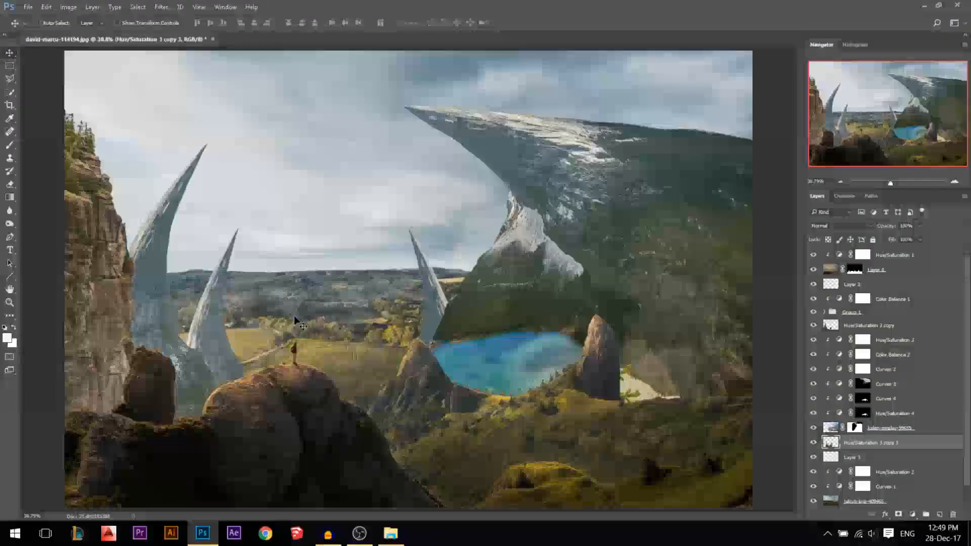
Select the right-hand small peak with a rectangular marquee, nudge it slightly left out of the mountain's edge, and deselect
scroll(275, 262, "up", 1)
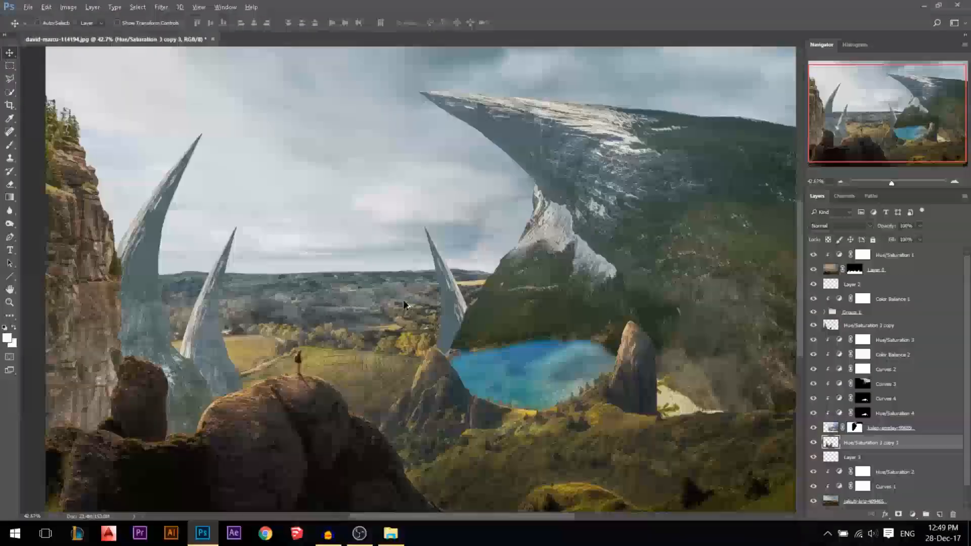
left_click_drag(445, 299, 446, 319)
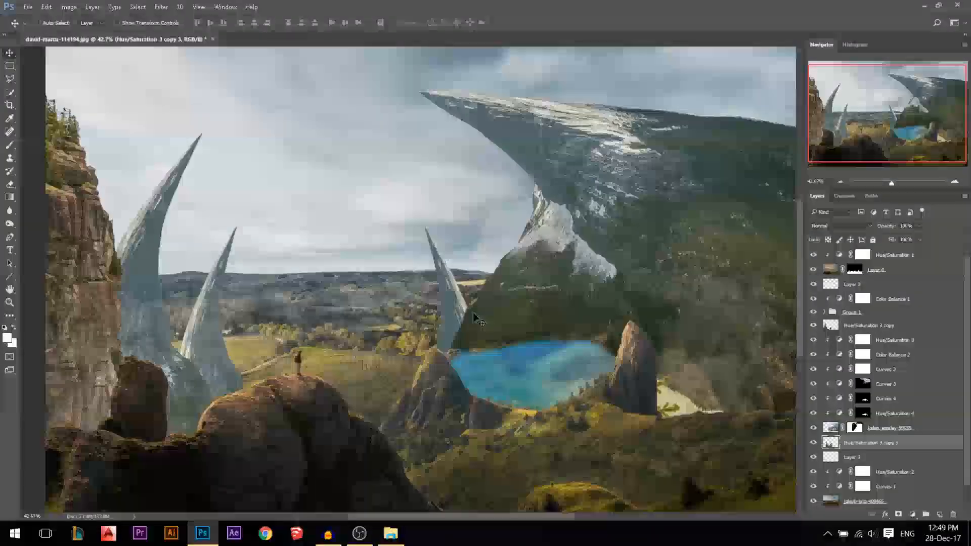
left_click(9, 65)
left_click_drag(336, 190, 524, 480)
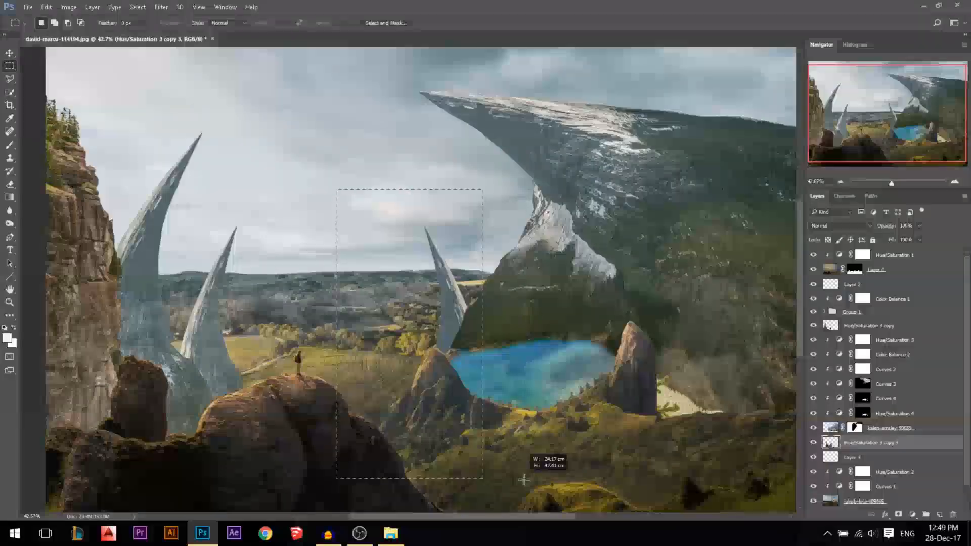
left_click(10, 53)
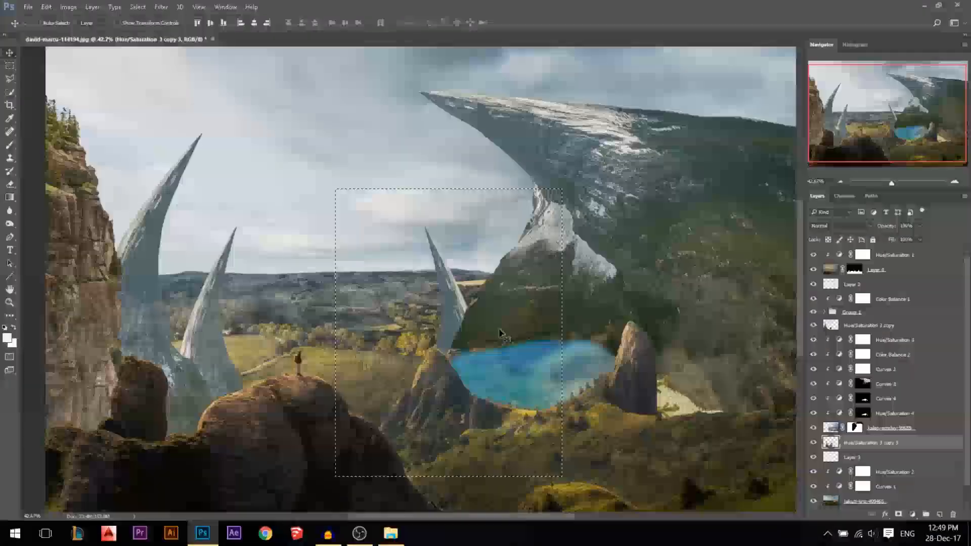
left_click_drag(507, 332, 495, 331)
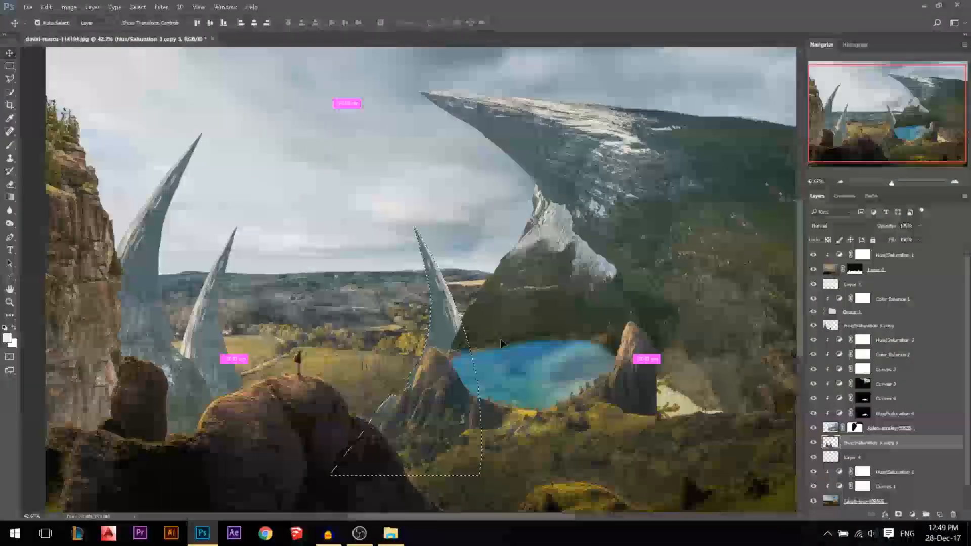
key("ctrl+d")
Warp the merged small peaks by pulling the upper-right corner inward and down so the right peak leans over the valley
scroll(479, 348, "down", 1)
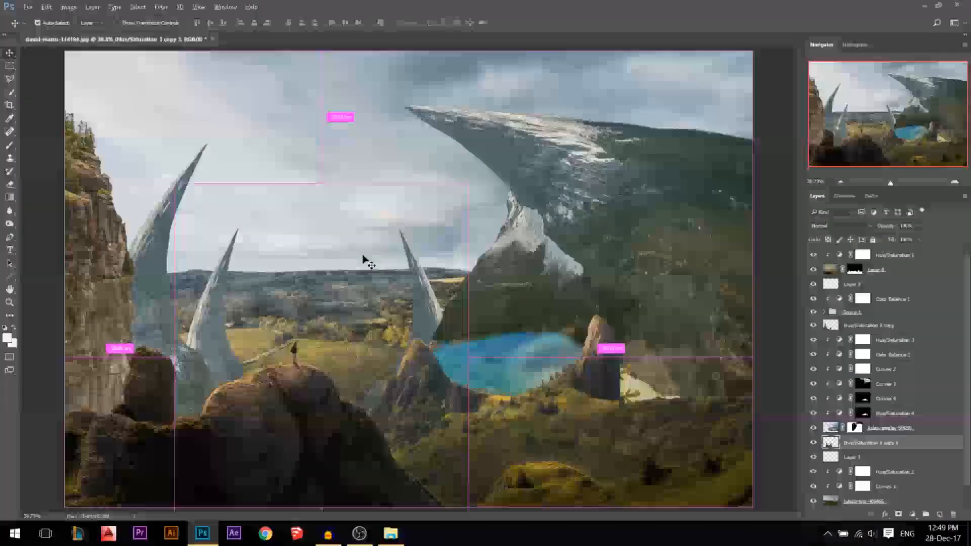
key("ctrl+t")
right_click(362, 269)
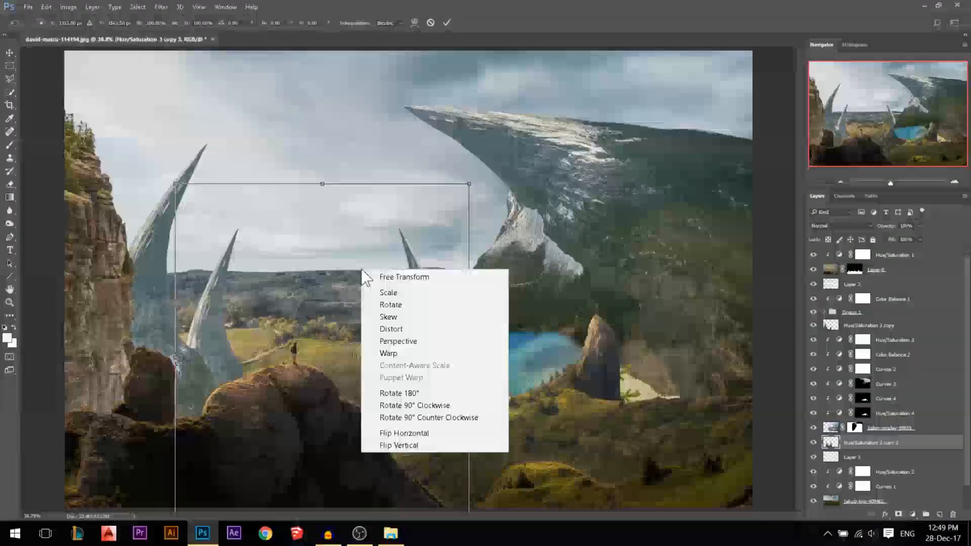
left_click(389, 353)
left_click_drag(469, 184, 421, 216)
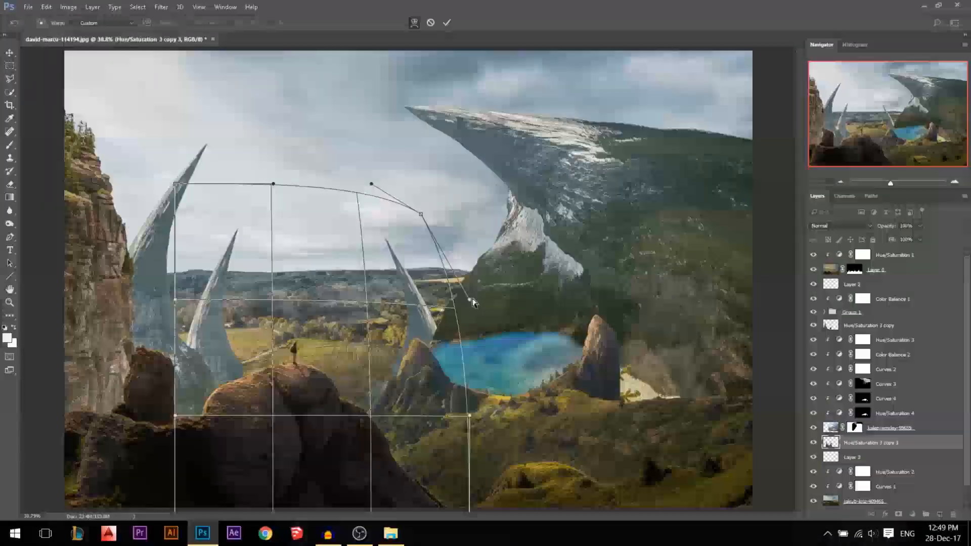
left_click_drag(469, 299, 485, 297)
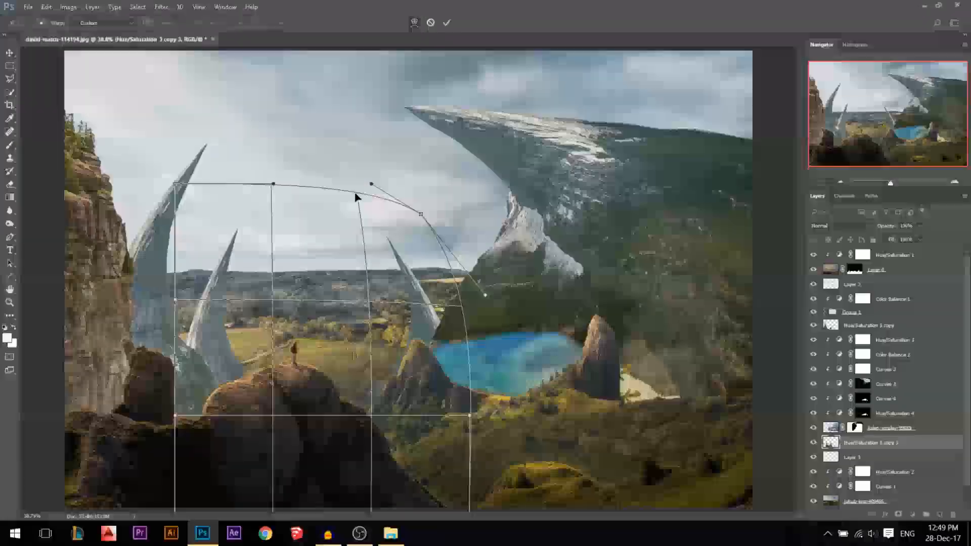
left_click_drag(372, 184, 349, 233)
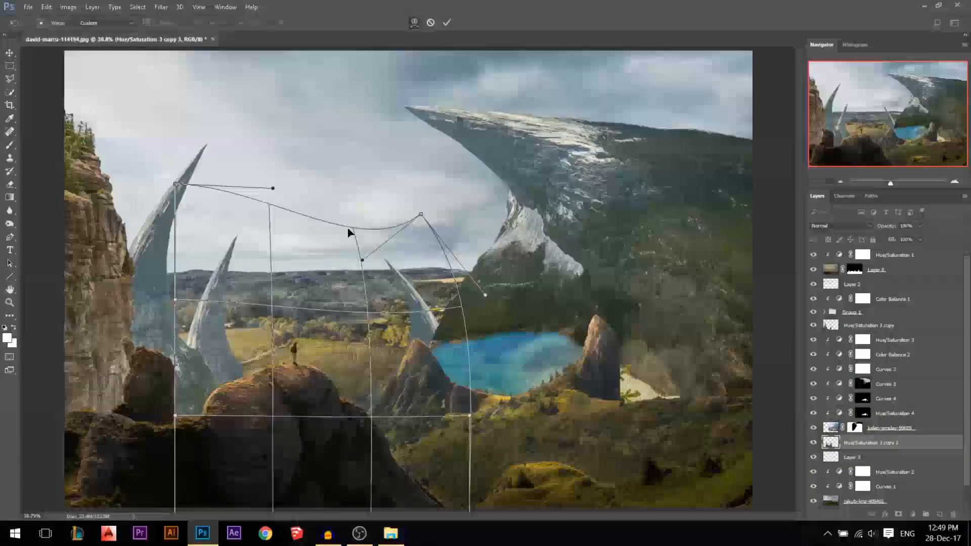
Pull the warp's upper-left area inward and down so the left small peak becomes shorter and curves toward the right one
left_click_drag(219, 191, 275, 246)
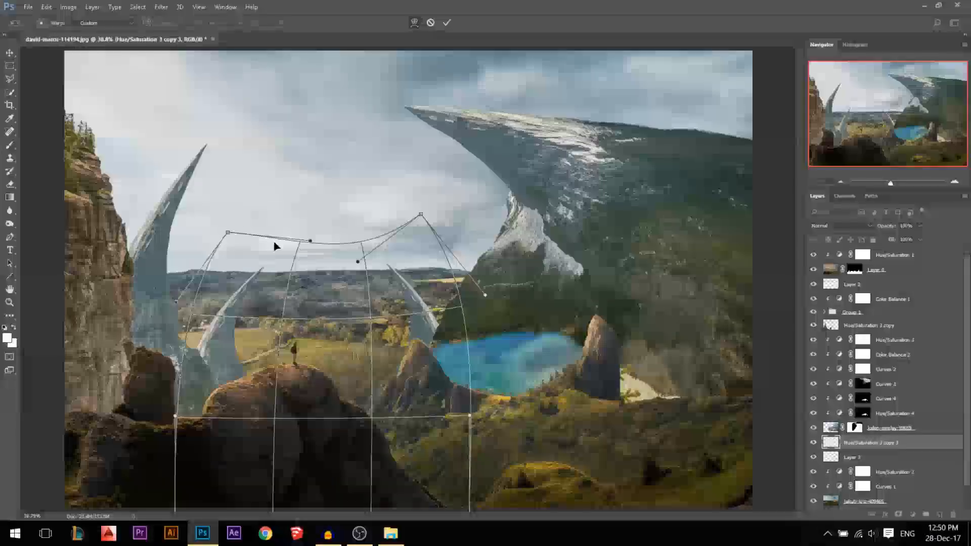
left_click_drag(400, 292, 390, 274)
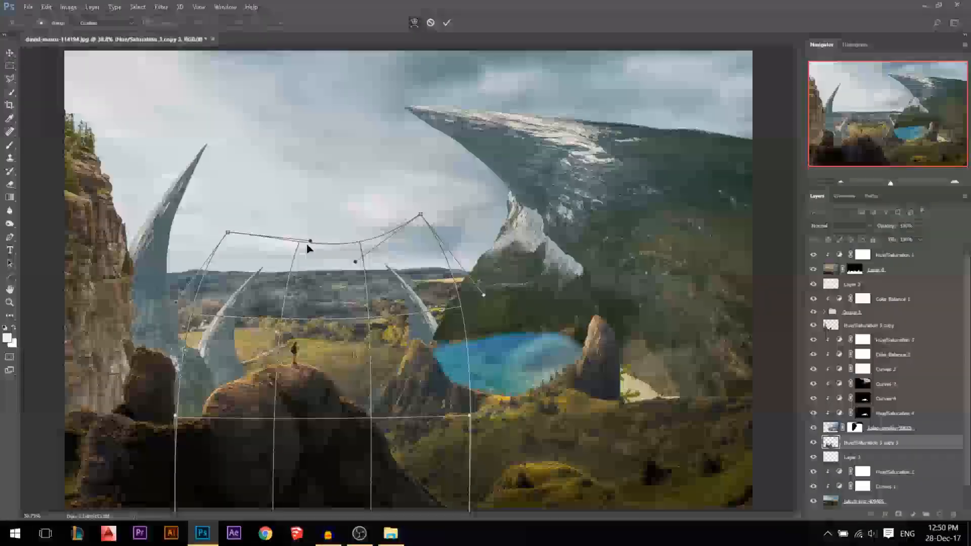
left_click_drag(305, 257, 305, 258)
left_click_drag(266, 401, 277, 401)
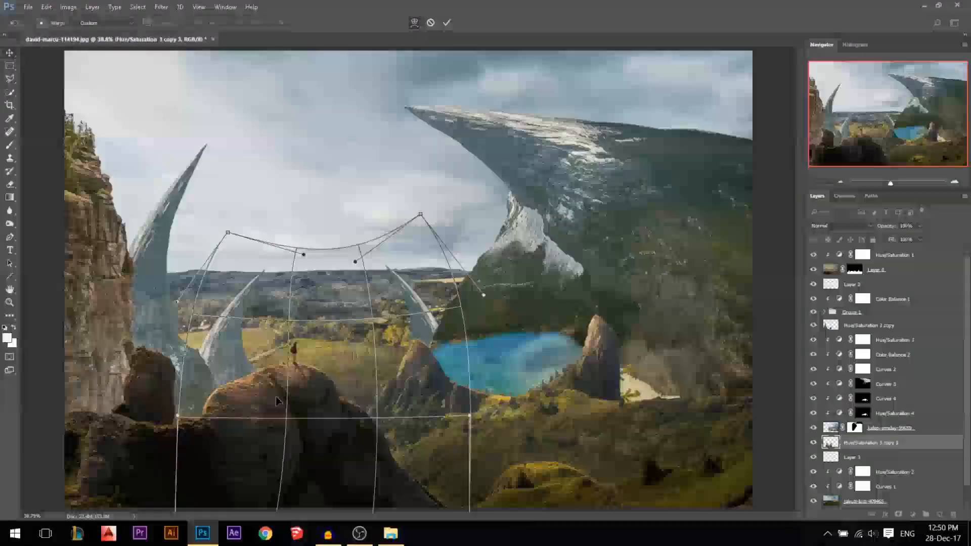
key("Return")
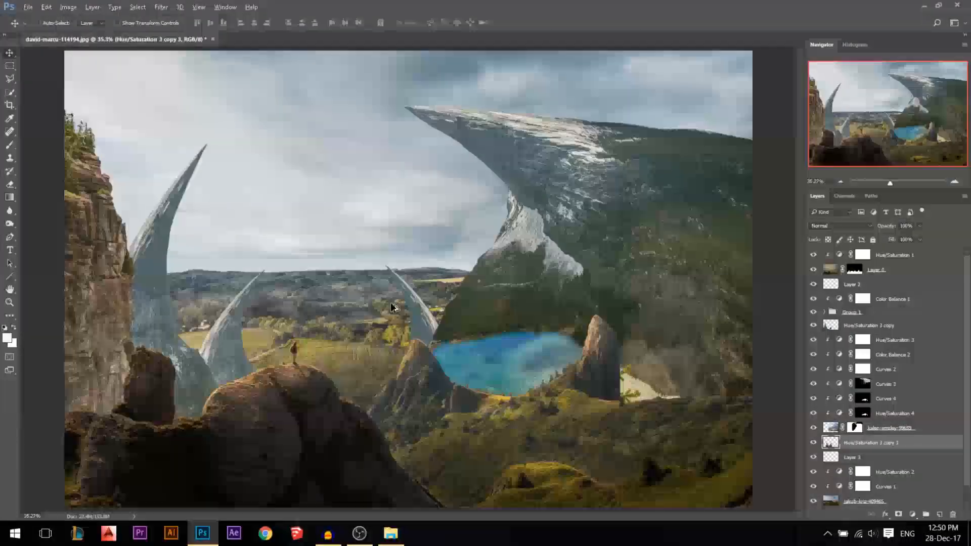
Duplicate the small peak pair onto a layer beneath it, scale the copy to about 43%, and place it between the original peaks
scroll(346, 328, "up", 1)
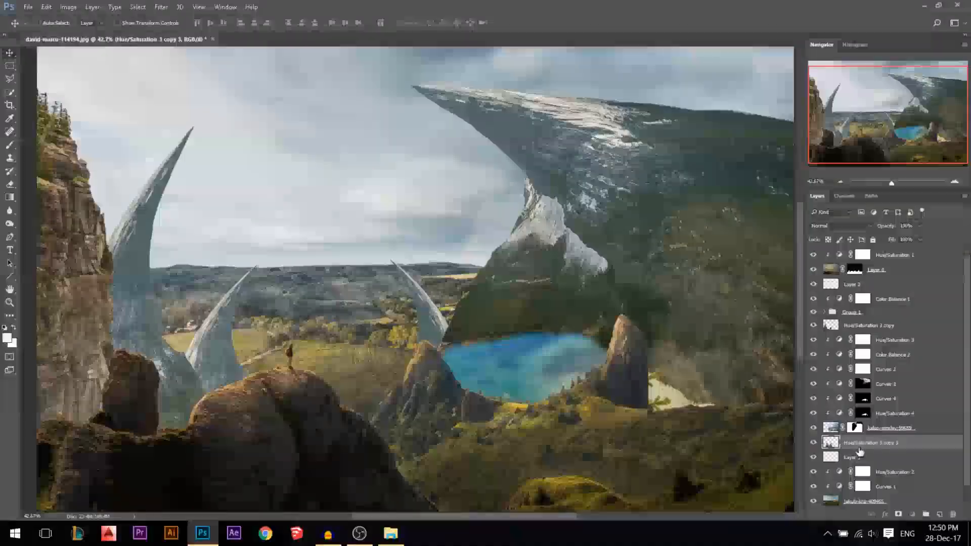
left_click_drag(859, 443, 859, 456)
key("ctrl+t")
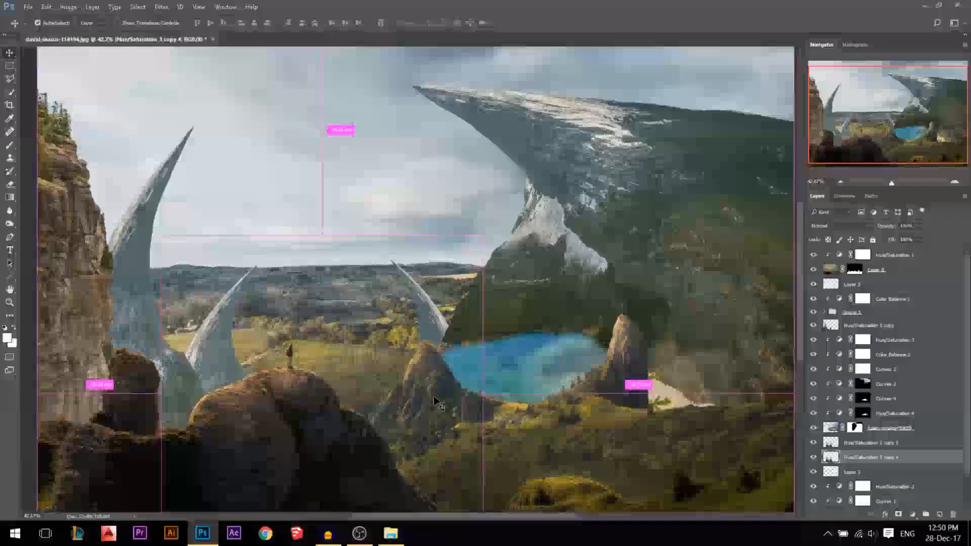
left_click_drag(481, 236, 425, 278)
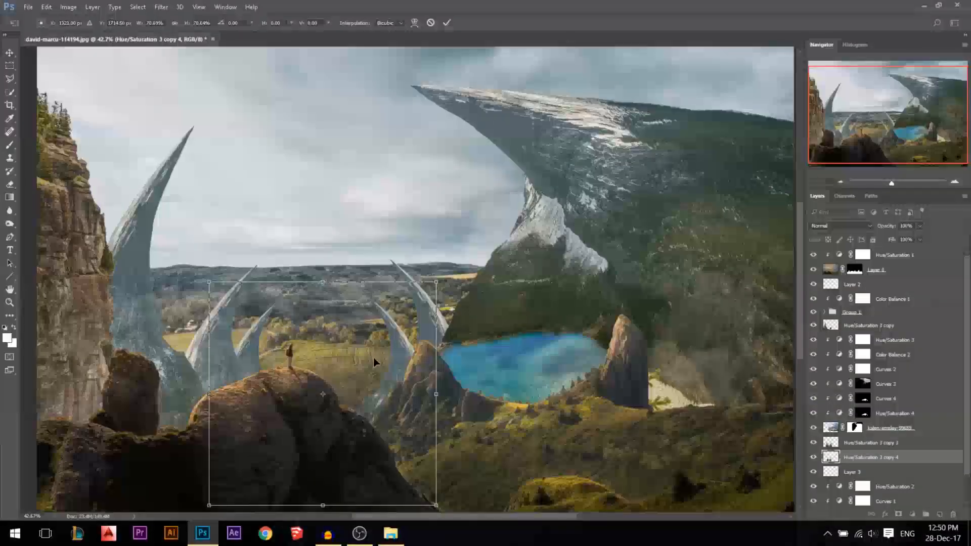
left_click_drag(373, 362, 373, 330)
left_click_drag(435, 253, 405, 271)
left_click_drag(384, 350, 385, 339)
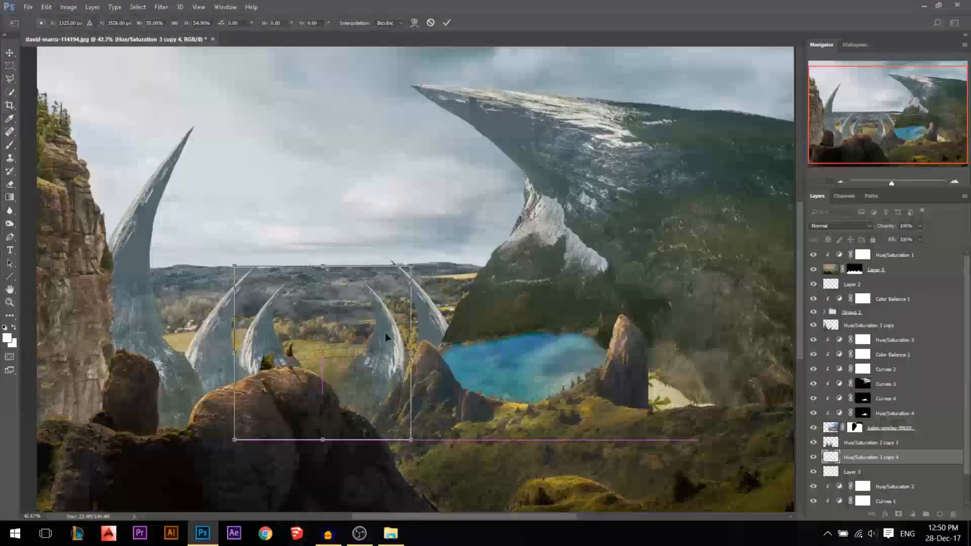
left_click_drag(405, 274, 391, 281)
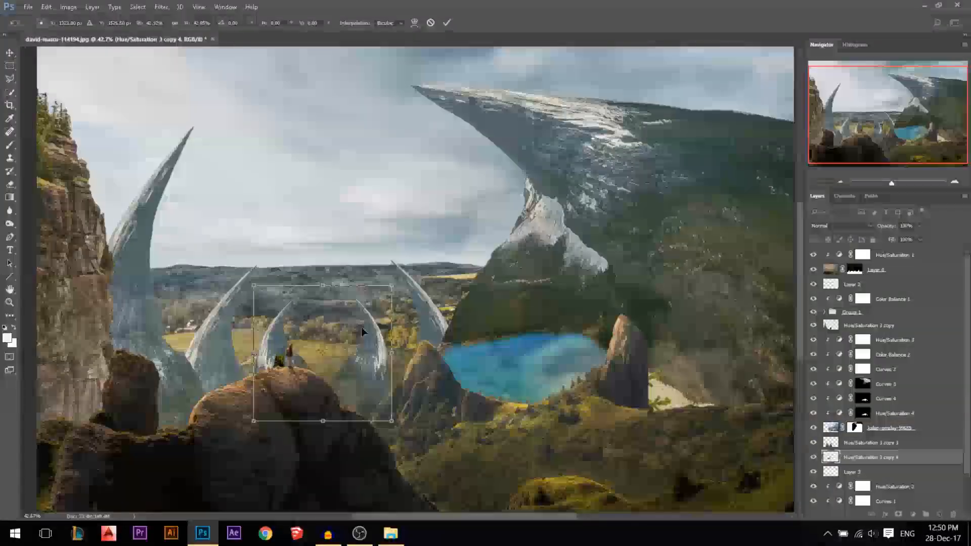
left_click_drag(361, 324, 361, 315)
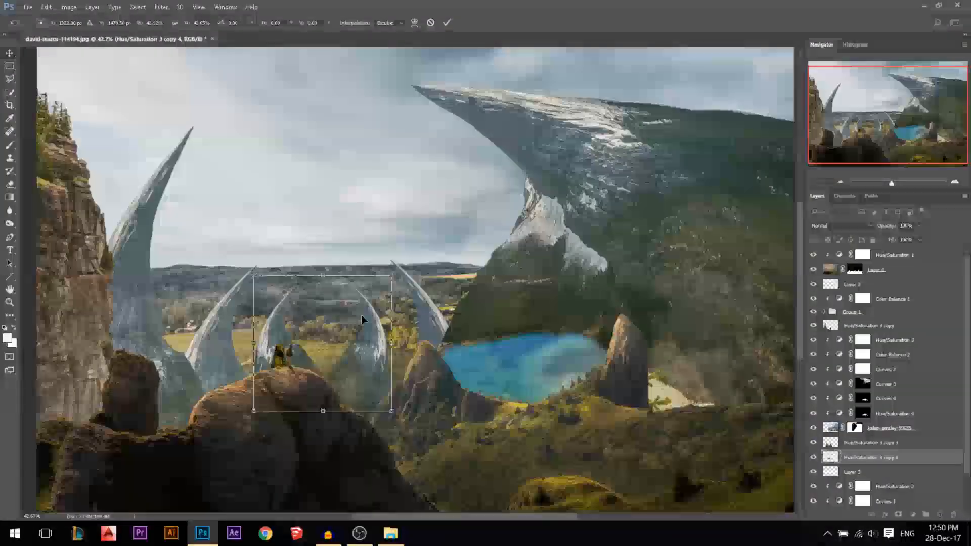
key("Return")
Lasso the wide lower bases of the new peak pair, delete them at field level, and deselect
scroll(350, 328, "up", 3)
scroll(388, 346, "up", 4)
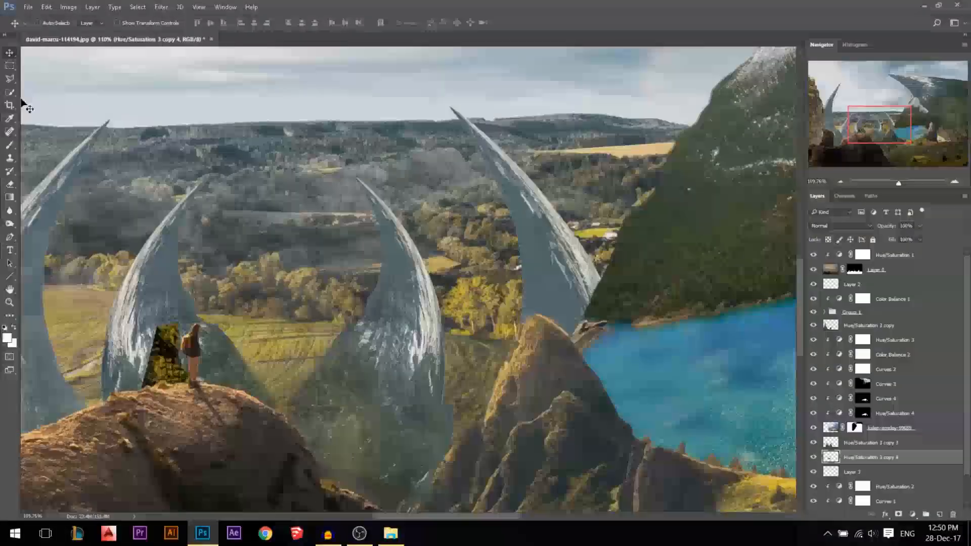
left_click(11, 78)
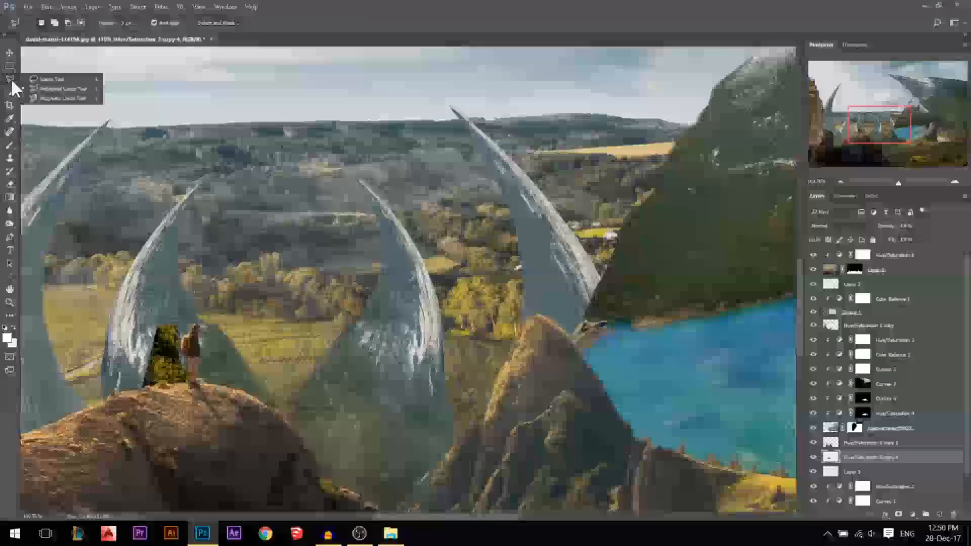
left_click(44, 81)
mouse_move(119, 326)
left_mouse_down()
mouse_move(204, 320)
mouse_move(453, 349)
mouse_move(500, 393)
mouse_move(517, 491)
mouse_move(426, 532)
mouse_move(153, 499)
mouse_move(26, 416)
mouse_move(18, 362)
left_mouse_up()
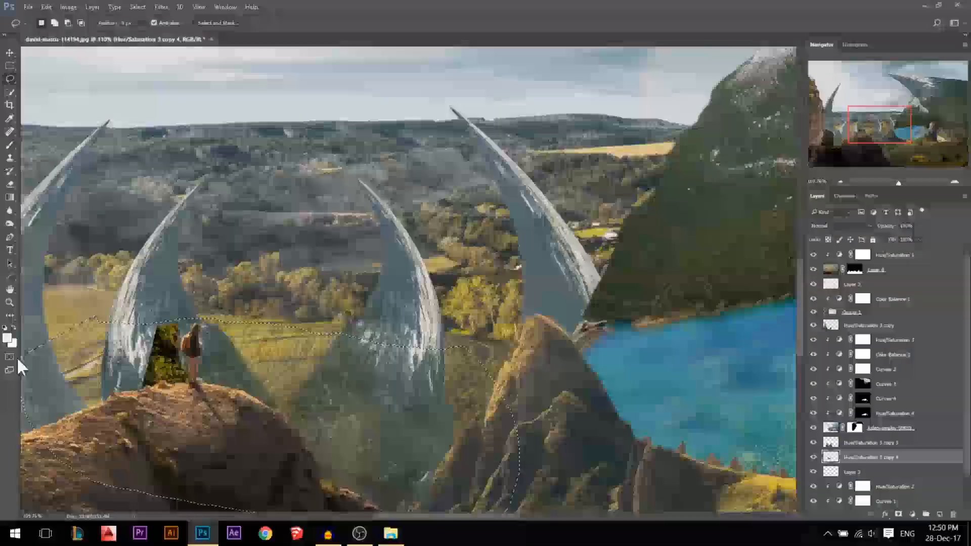
key("Delete")
key("ctrl+d")
Soften the cut-off bases of the new peak pair with the Blur tool where they meet the field
scroll(436, 365, "down", 3)
scroll(437, 365, "down", 2)
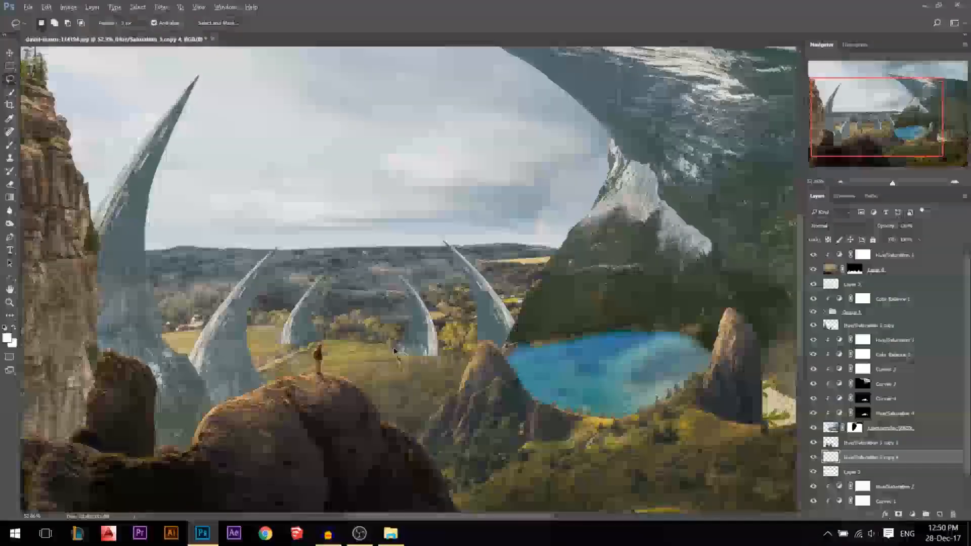
scroll(420, 362, "up", 2)
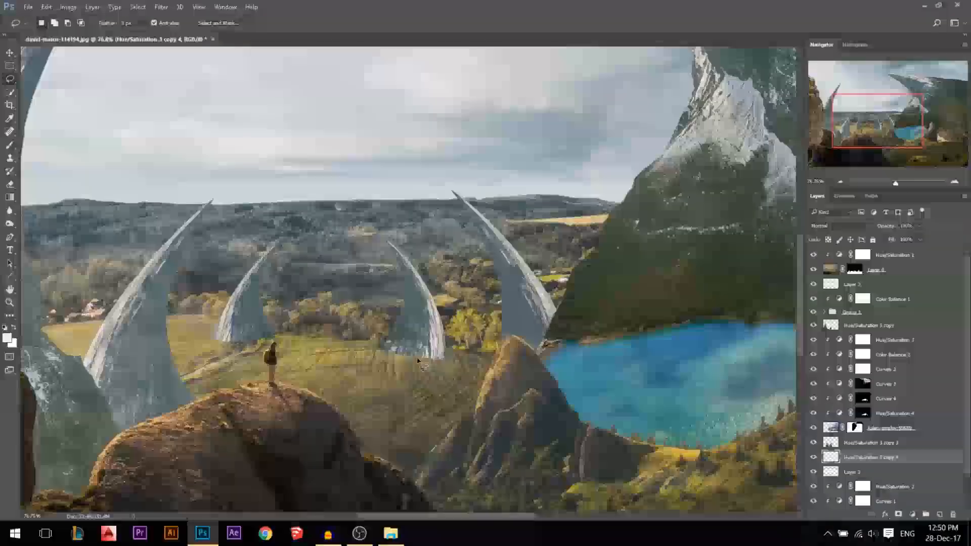
left_click(9, 211)
scroll(389, 363, "up", 3)
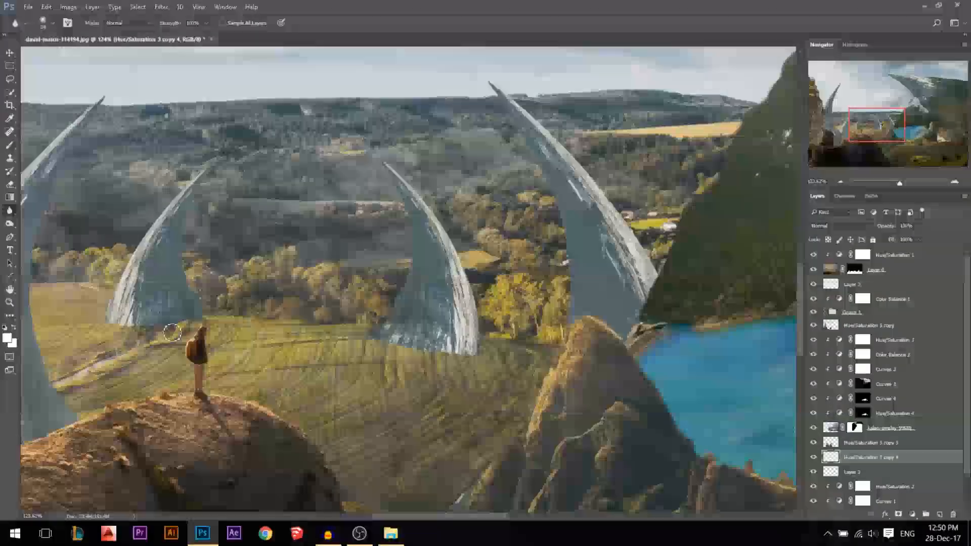
scroll(332, 410, "down", 10)
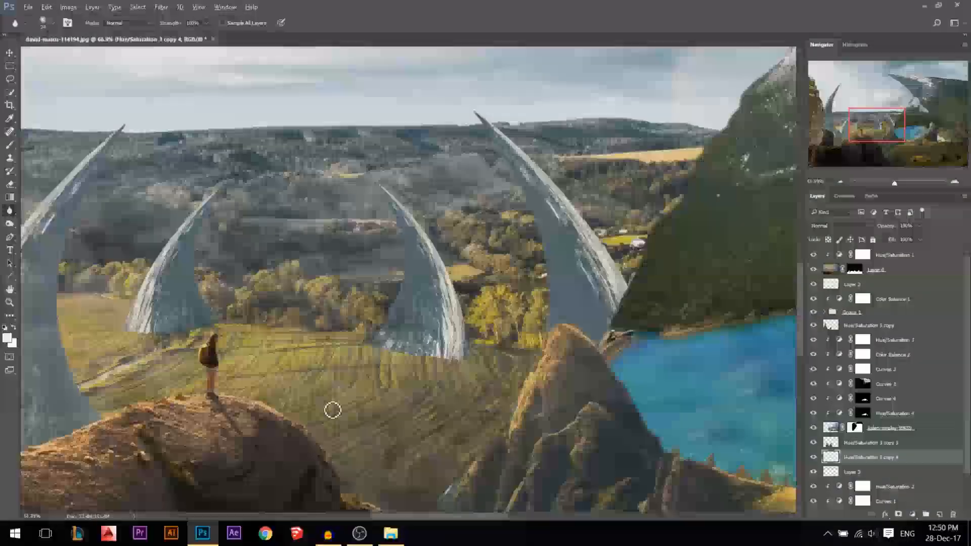
scroll(310, 347, "up", 3)
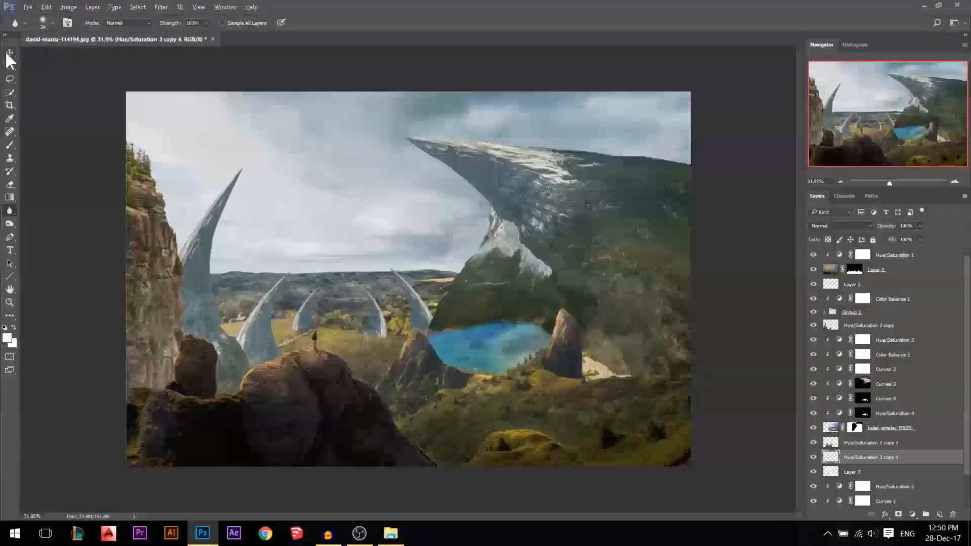
Rotate the new peak pair about 2.6° counterclockwise and nudge it slightly up and to the left
scroll(410, 281, "up", 2)
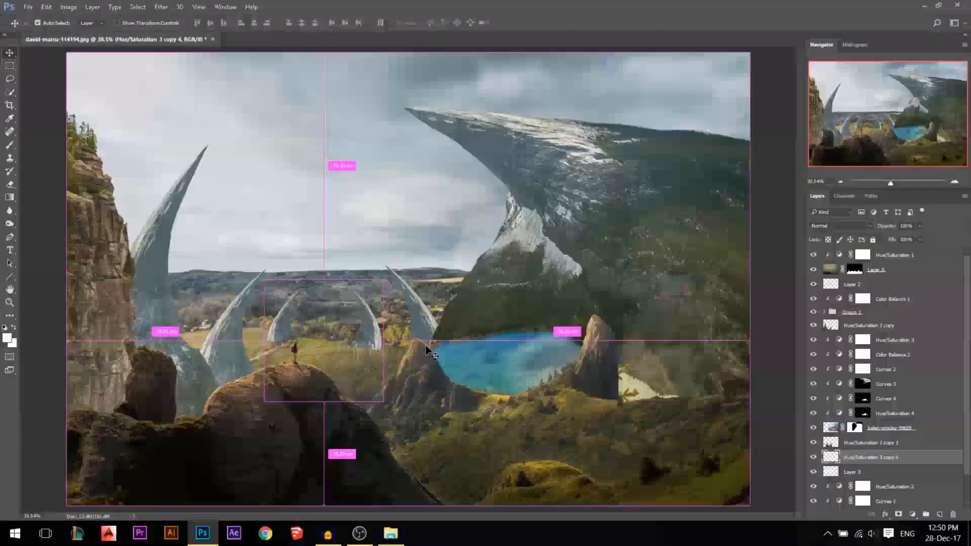
key("ctrl+t")
left_click_drag(513, 288, 530, 272)
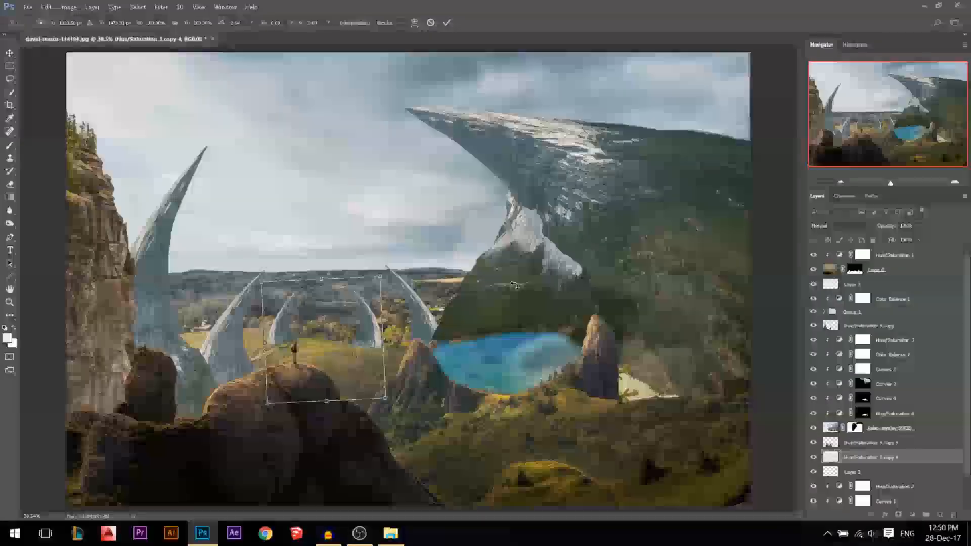
left_click_drag(350, 348, 348, 346)
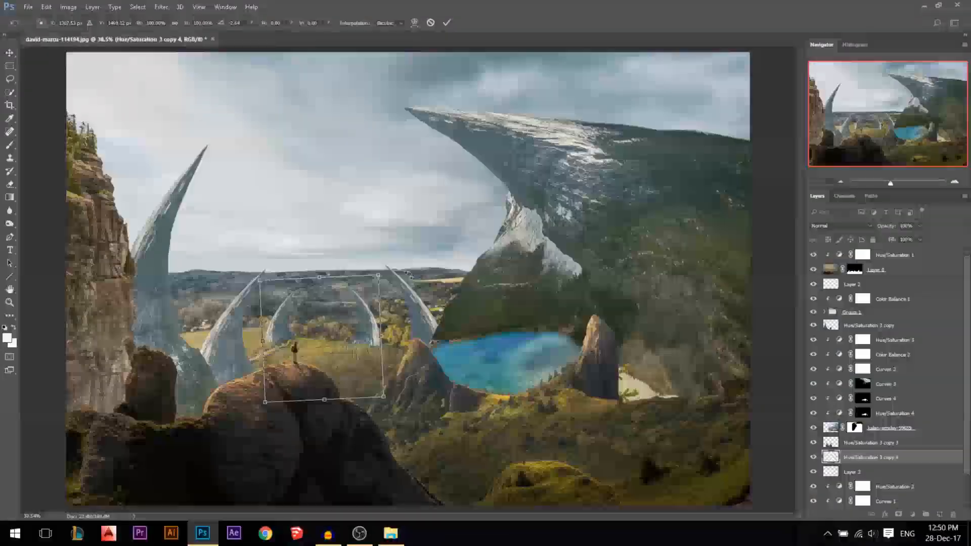
key("Return")
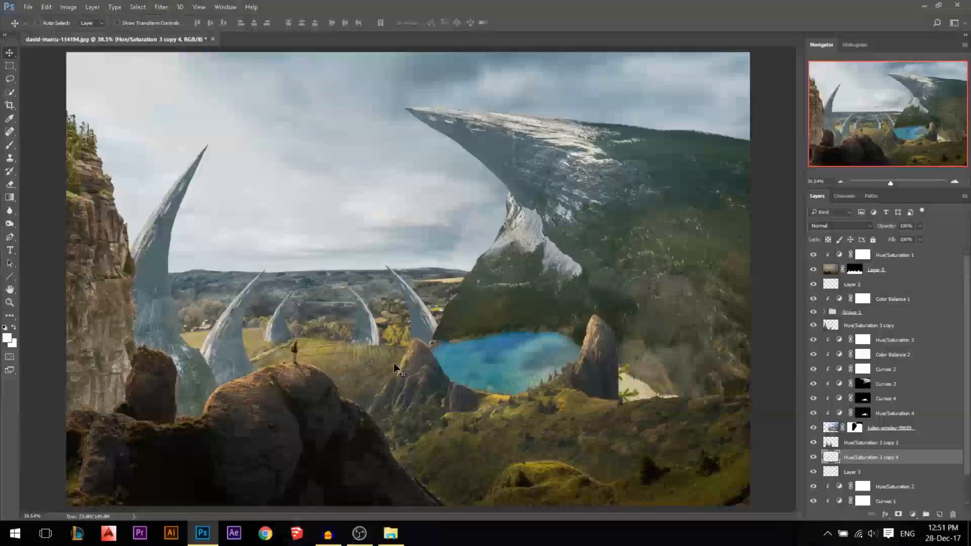
Duplicate the peak pair farther up the valley, place the copy's layer beneath it, and scale the copy down as a more distant pair
scroll(394, 368, "up", 2)
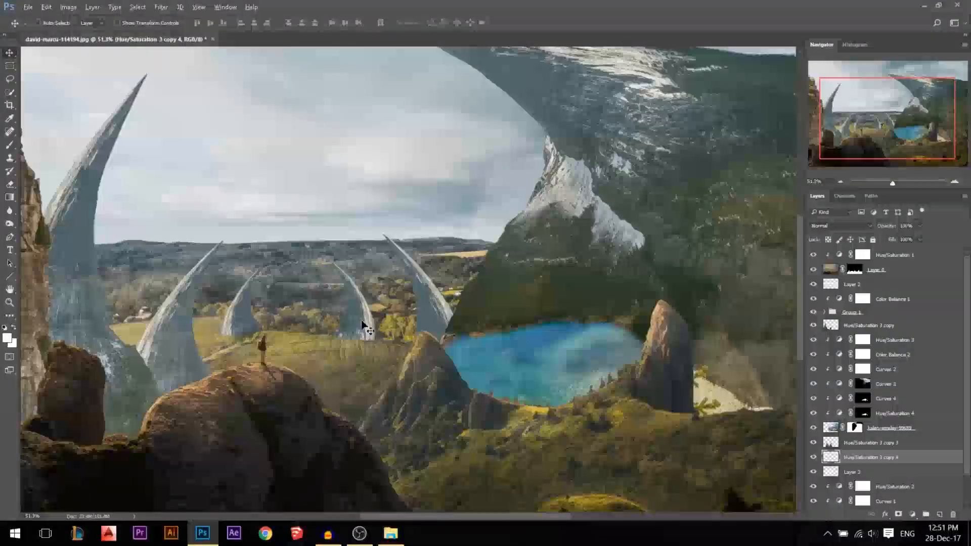
left_click_drag(364, 327, 357, 274)
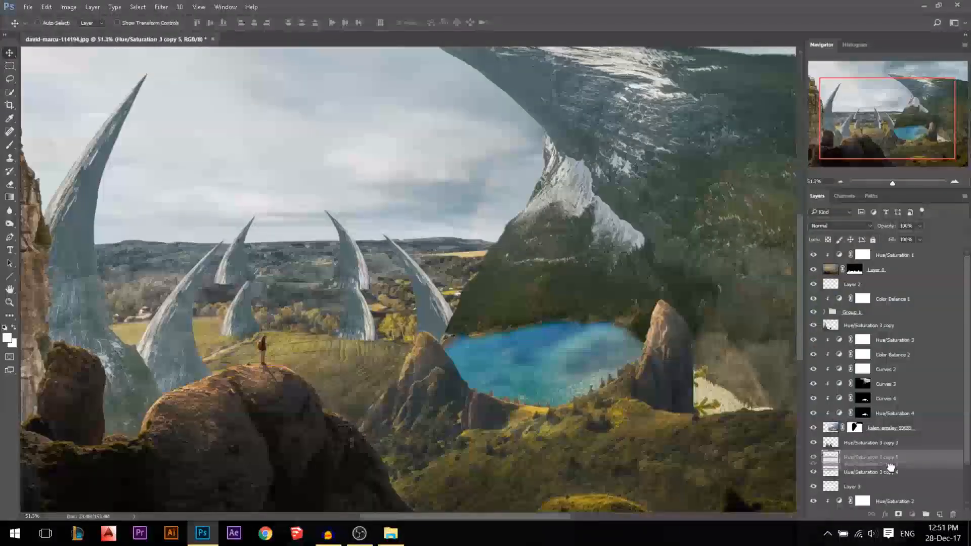
left_click_drag(890, 466, 890, 476)
key("ctrl+t")
left_click_drag(365, 204, 304, 222)
key("Return")
Place another copy of the distant peak pair on the horizon and rotate it slightly counterclockwise
key("ctrl+t")
left_click_drag(416, 237, 416, 231)
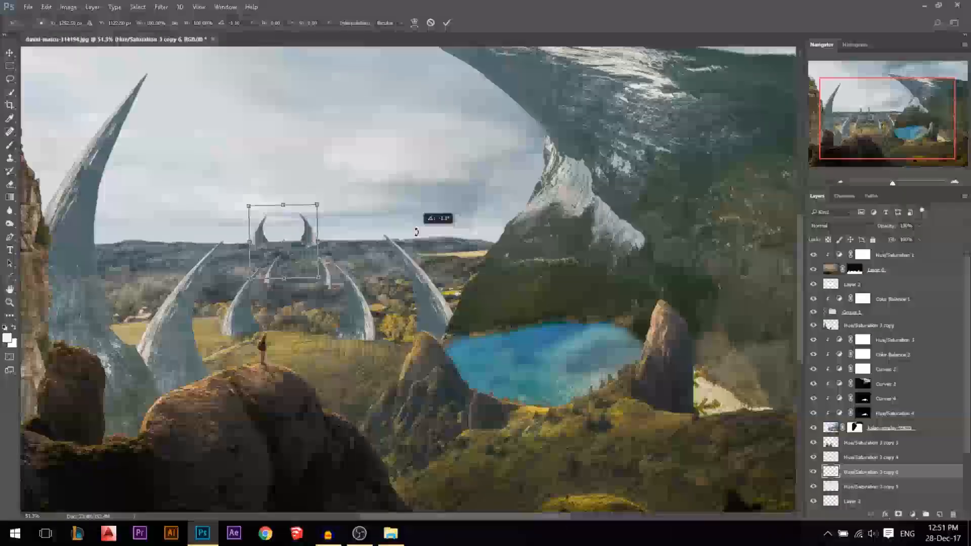
key("Return")
Erase the hard lower edges of the mid-valley distant peak pair with a small Eraser brush so the bases blend into the trees
scroll(303, 262, "up", 4)
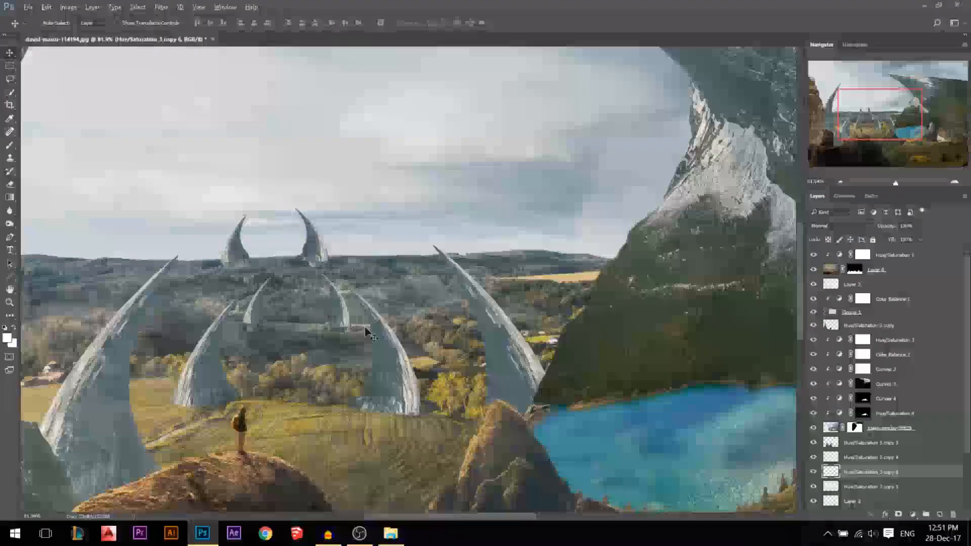
left_click(366, 331, "ctrl")
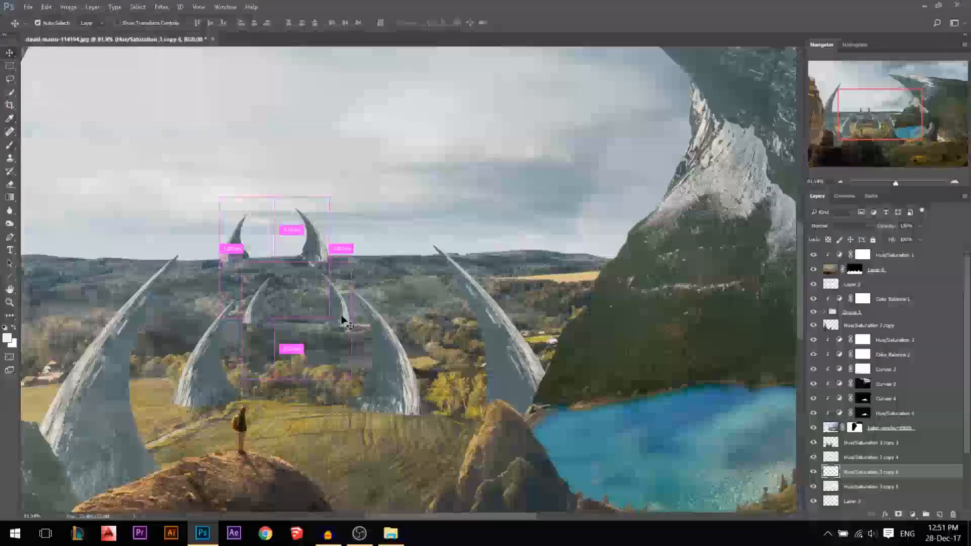
scroll(291, 323, "up", 8)
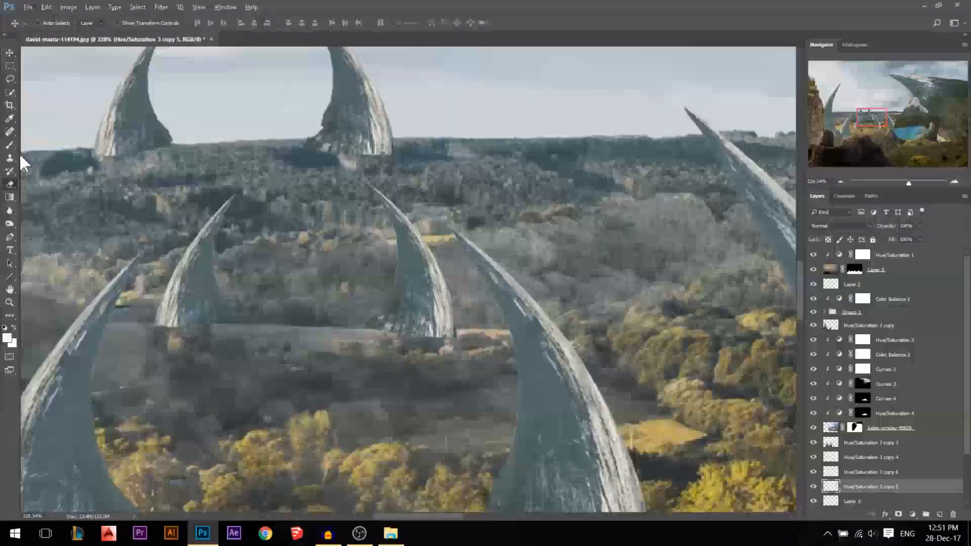
key("alt+e")
left_click(11, 185)
right_click(361, 248)
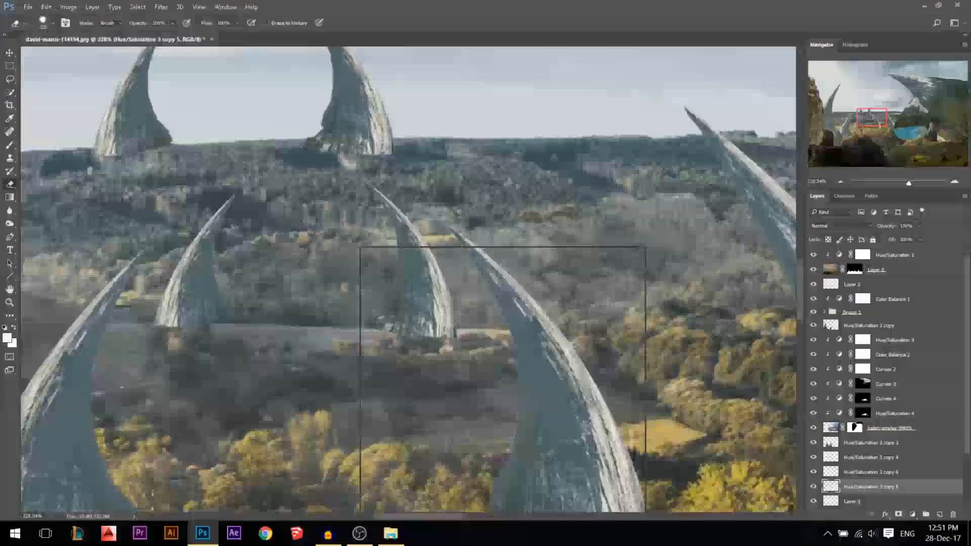
left_click(405, 294)
key("Return")
left_click_drag(271, 303, 108, 296)
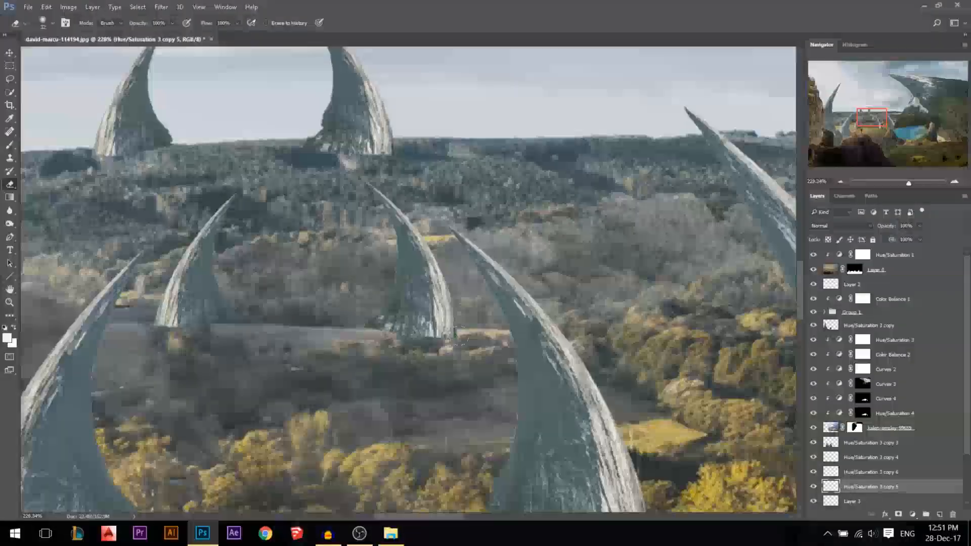
mouse_move(442, 346)
left_mouse_down()
mouse_move(362, 345)
mouse_move(421, 341)
left_mouse_up()
mouse_move(224, 326)
left_mouse_down()
mouse_move(147, 329)
mouse_move(223, 326)
left_mouse_up()
Select the peak pair on the horizon and shift it slightly to the right and up
scroll(330, 367, "down", 3)
key("alt+v")
key("Escape")
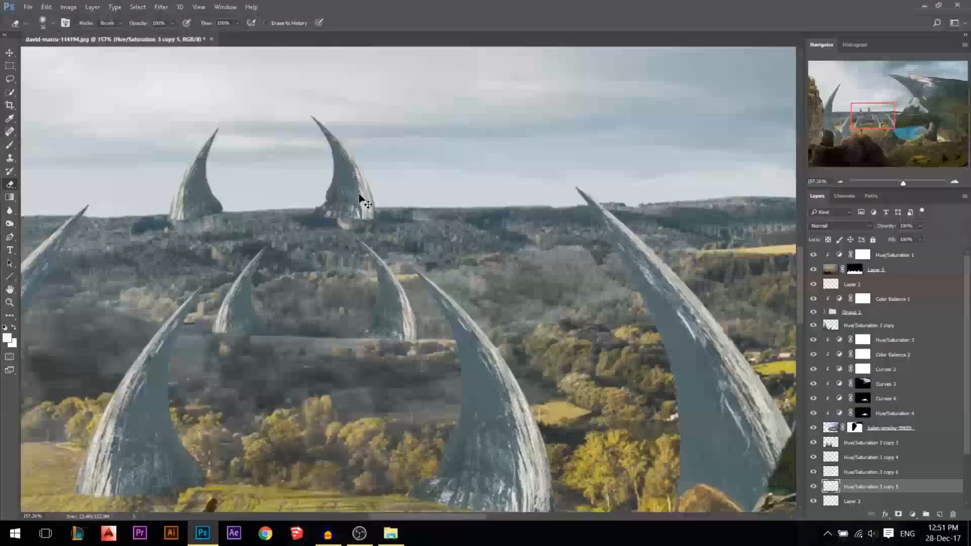
key("v")
left_click_drag(355, 194, 362, 192)
scroll(362, 194, "up", 2)
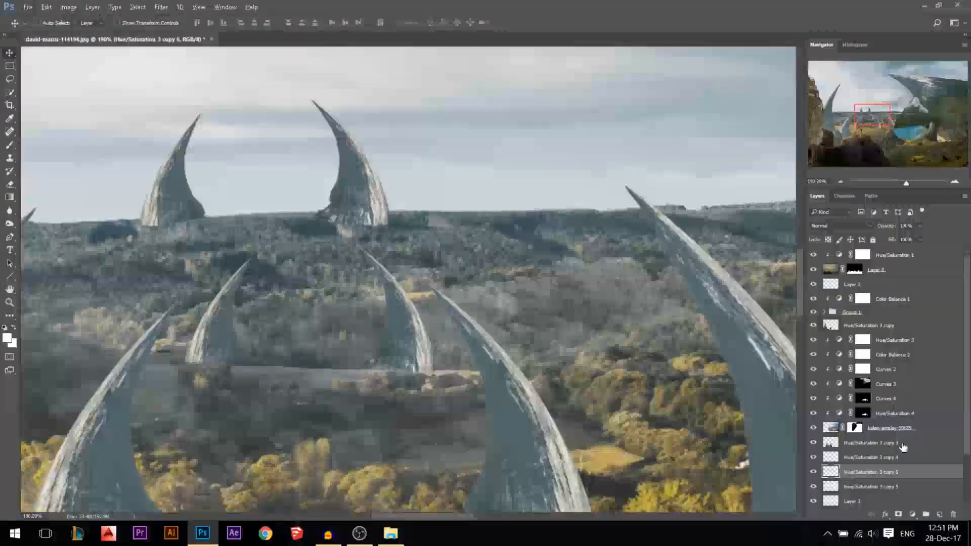
Identify the valley photo layer and select its sky down to the horizon line with the Magic Wand
scroll(903, 446, "down", 3)
left_click(813, 486)
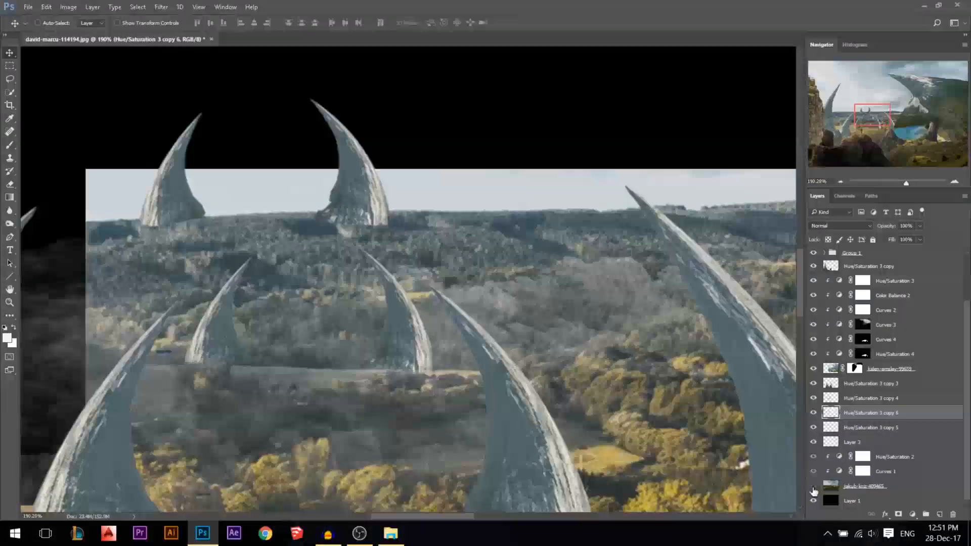
left_click(813, 487)
left_click(829, 486)
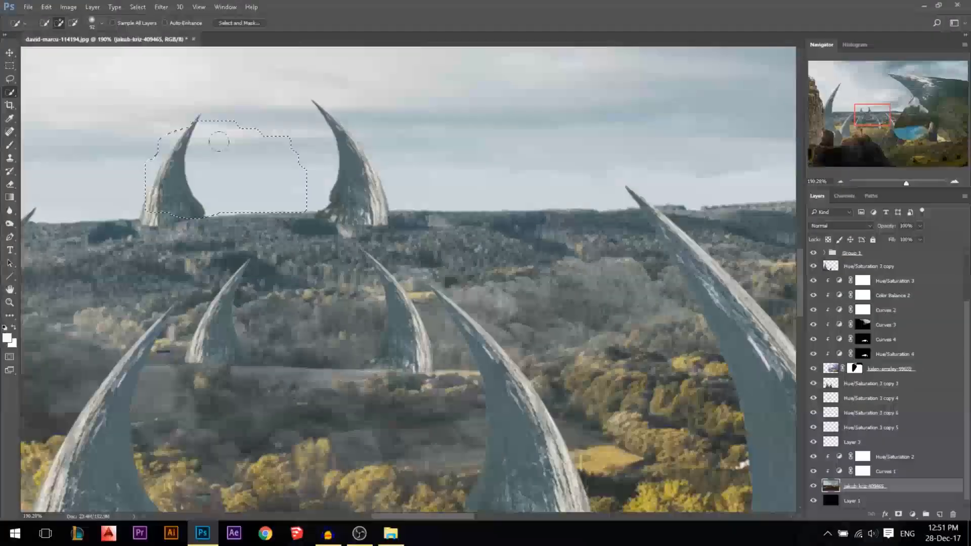
left_click_drag(218, 141, 384, 146)
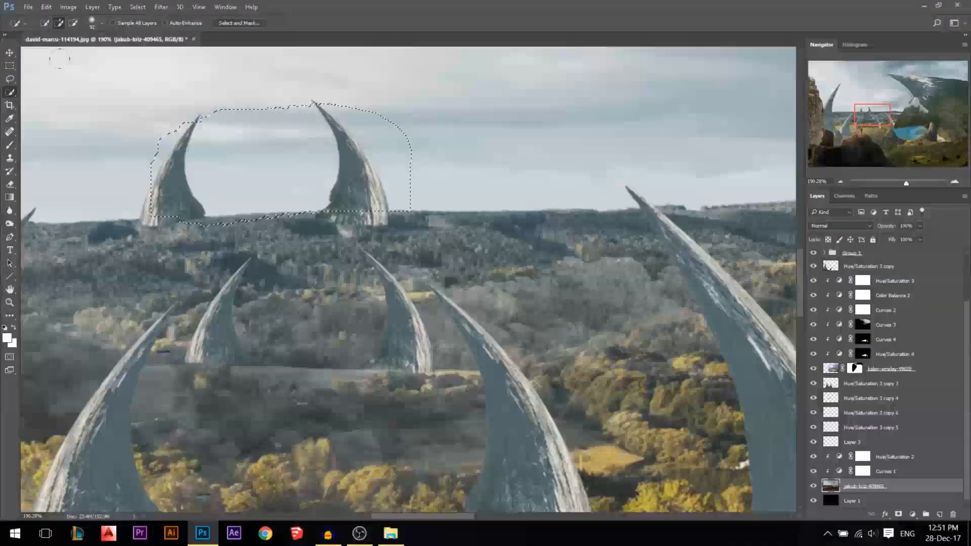
left_click(56, 102)
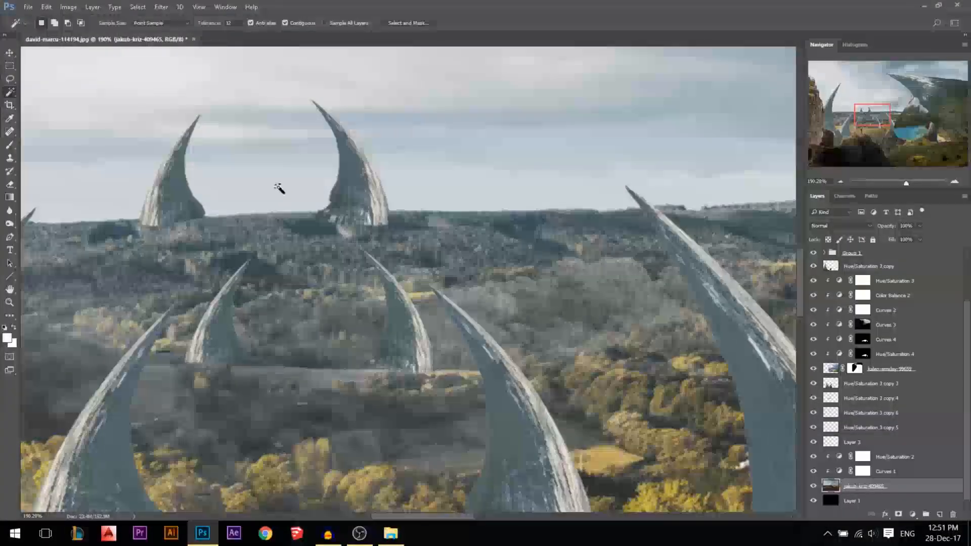
left_click(276, 195)
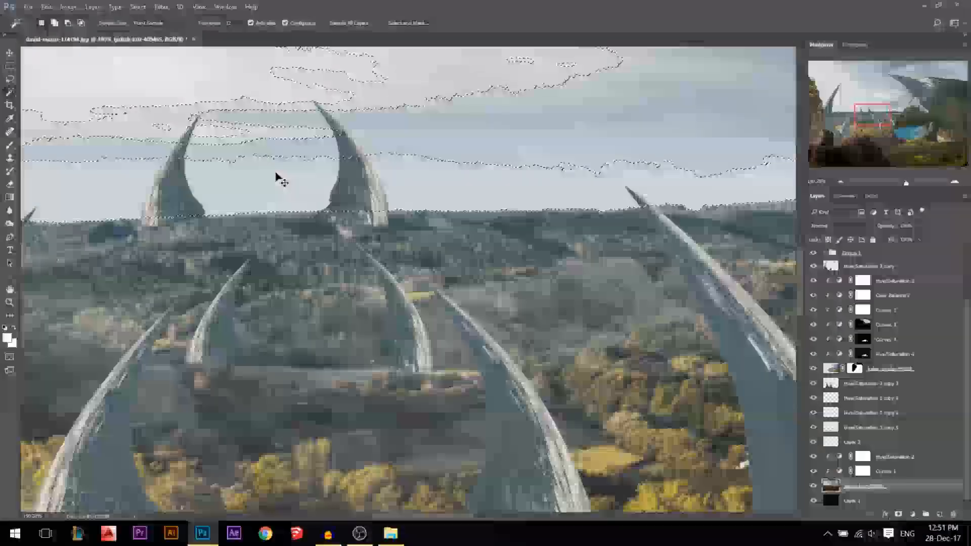
Erase the base of the horizon peak pair along the horizon line with the sky selection active, and deselect the sky
left_click(813, 383)
left_click(830, 383)
left_click(818, 383)
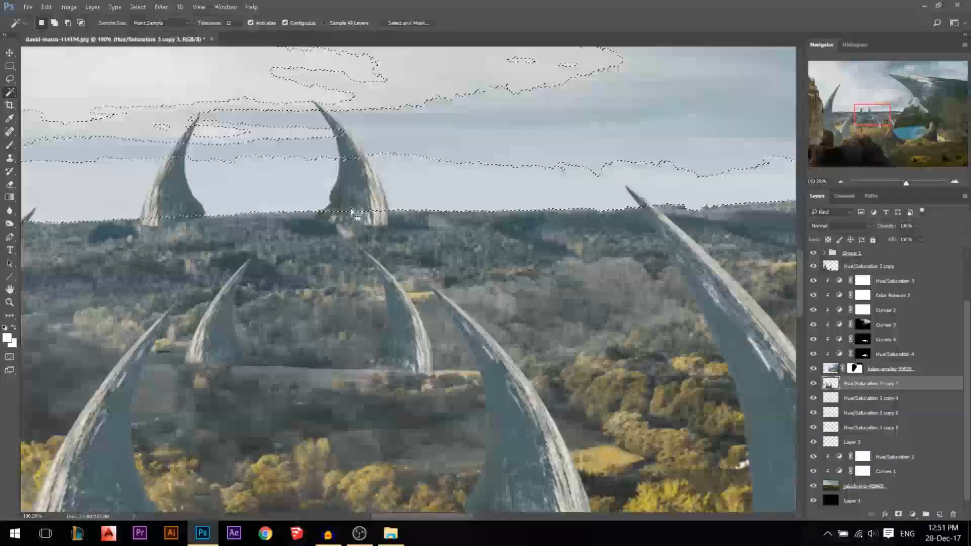
key("v")
left_click(356, 190)
key("e")
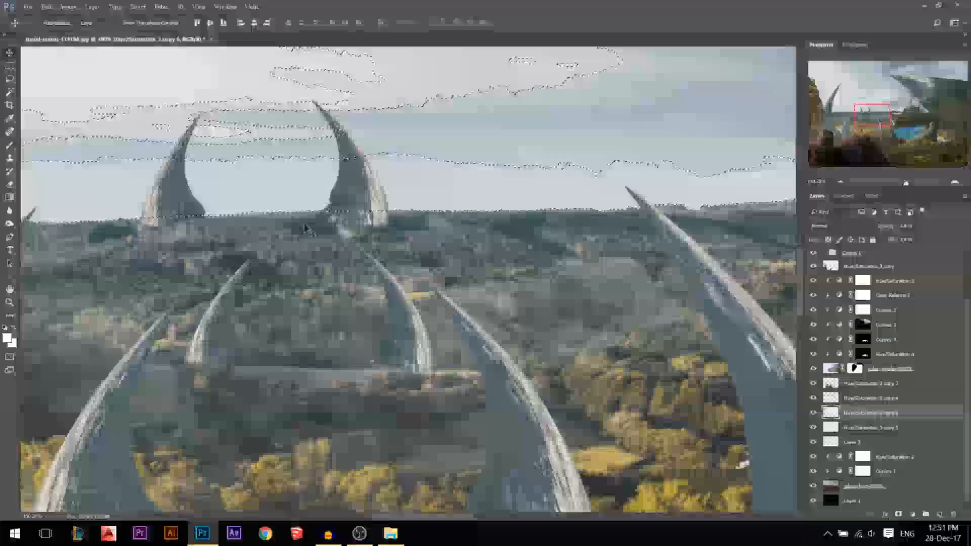
left_click_drag(397, 221, 344, 220)
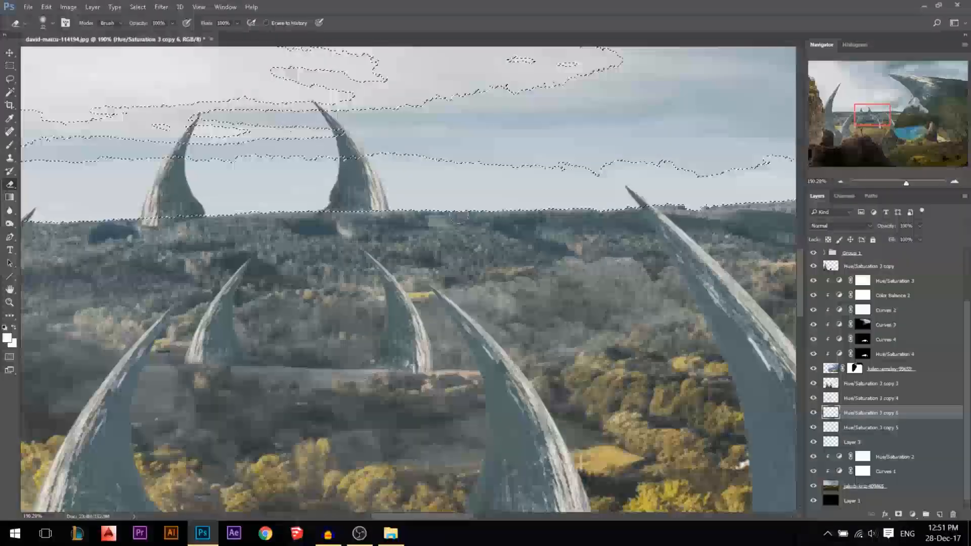
key("ctrl+d")
key("v")
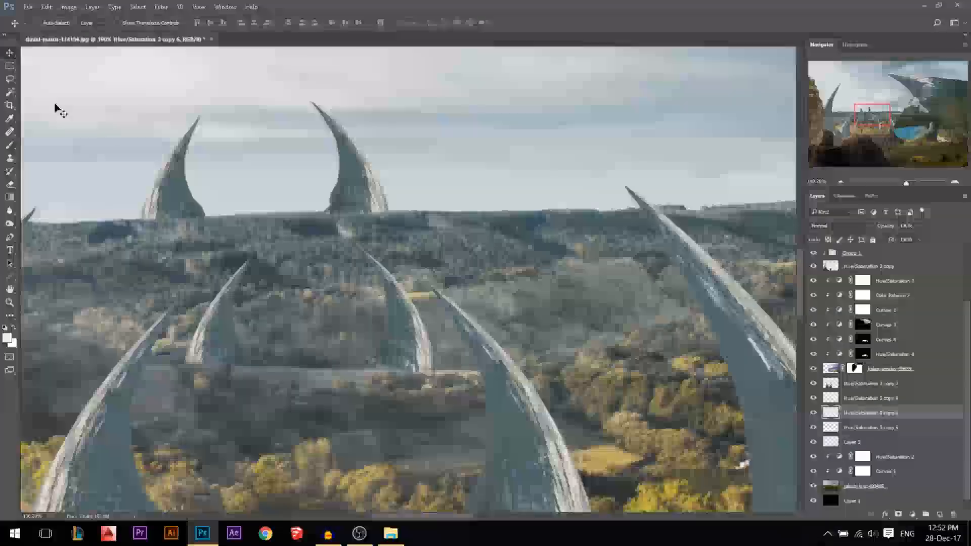
Examine the bases of the horizon peaks up close and check the pair's scale within the whole composition
scroll(471, 222, "down", 5)
scroll(392, 213, "up", 5)
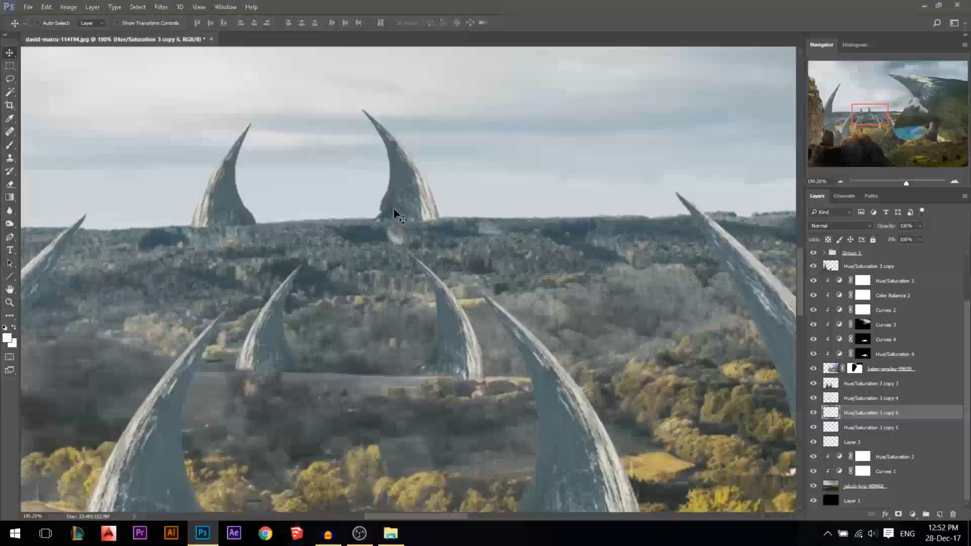
scroll(236, 220, "up", 3)
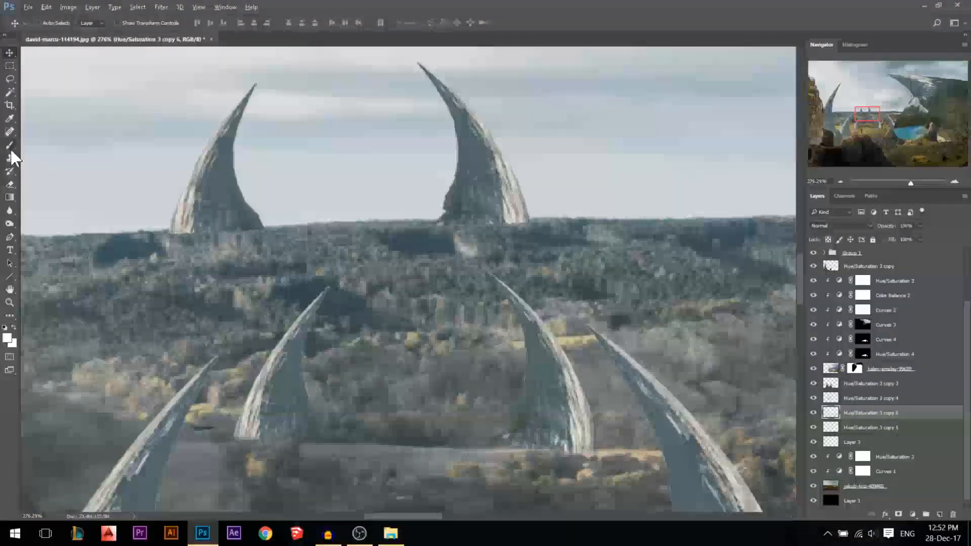
left_click(10, 184)
key("alt+e")
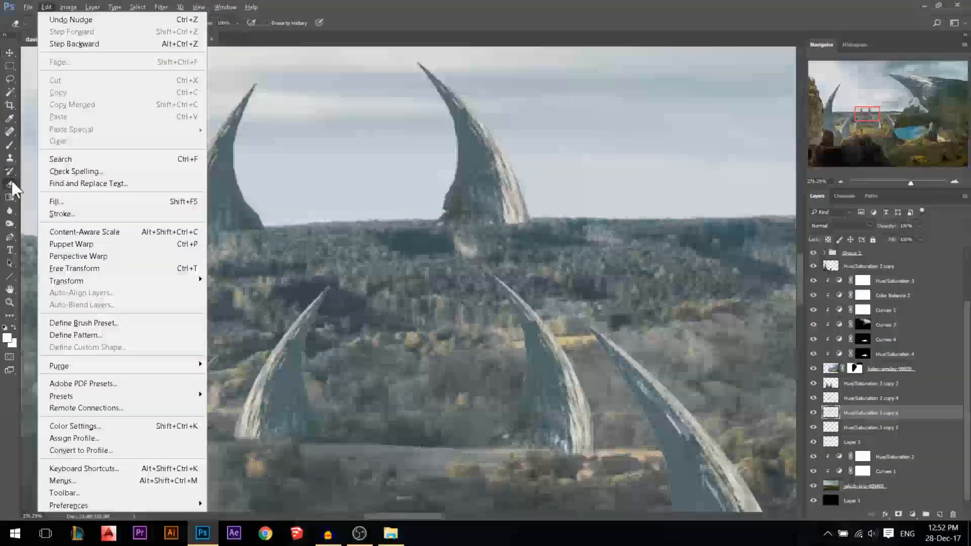
key("Escape")
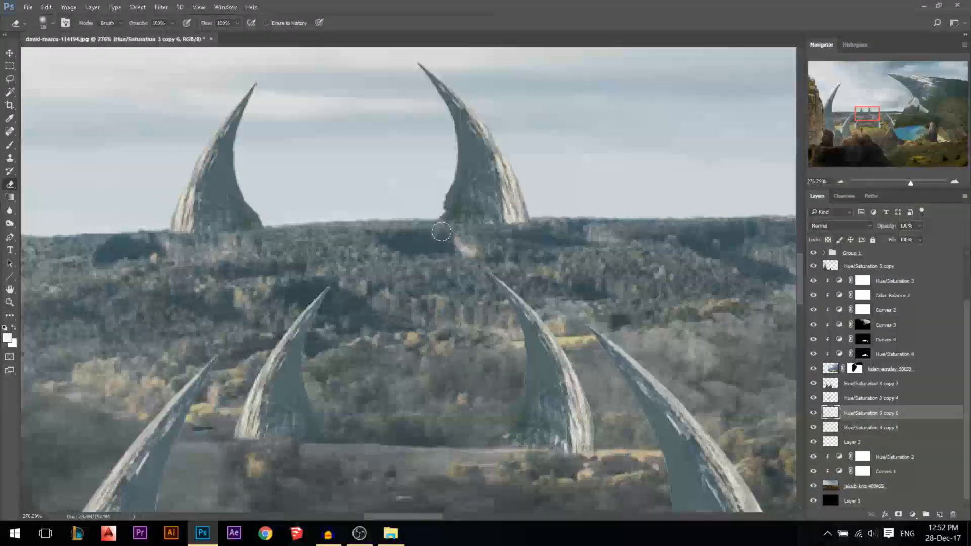
scroll(485, 269, "down", 5)
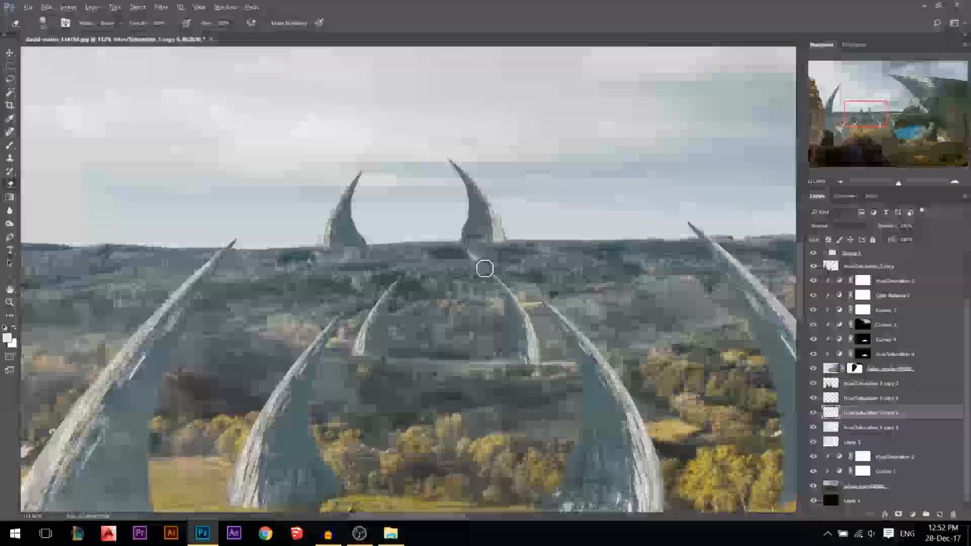
scroll(484, 269, "down", 6)
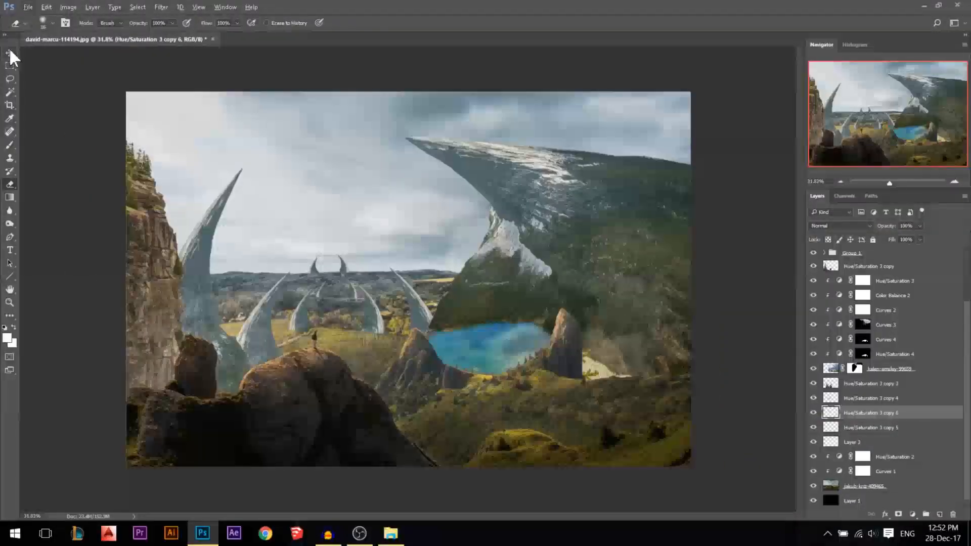
left_click(8, 48)
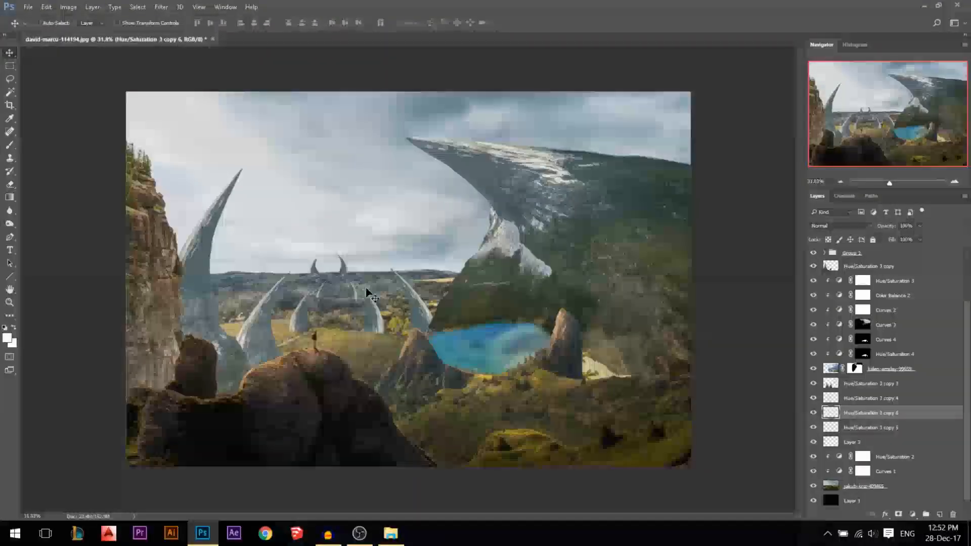
scroll(368, 295, "up", 5)
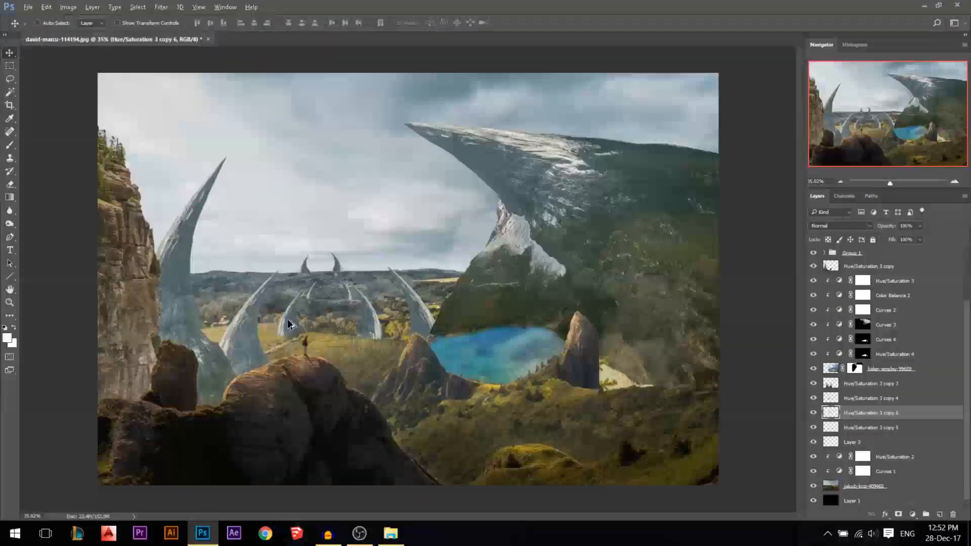
scroll(348, 326, "down", 3)
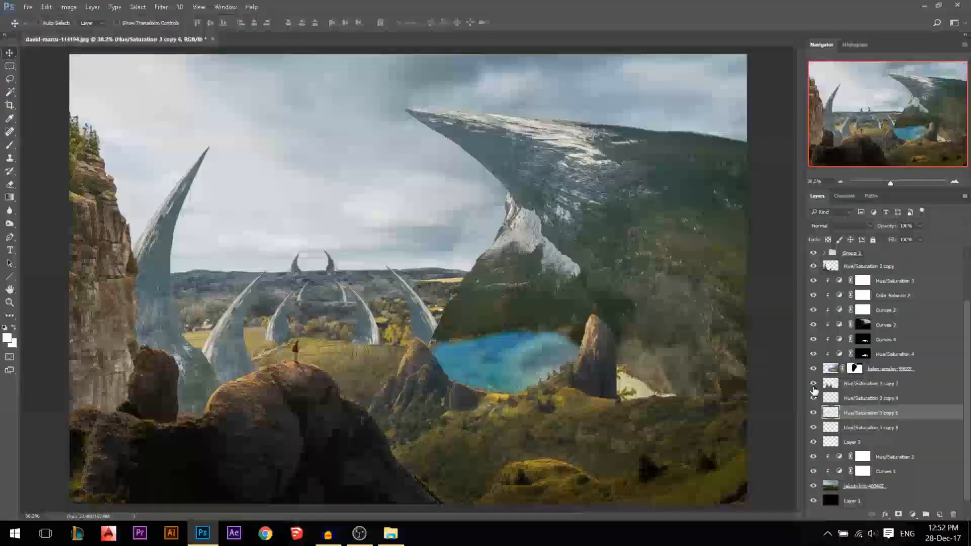
Move the large peak beside the cliff down the layer stack to directly beneath the masked mountain photo layer
left_click(163, 220, "ctrl")
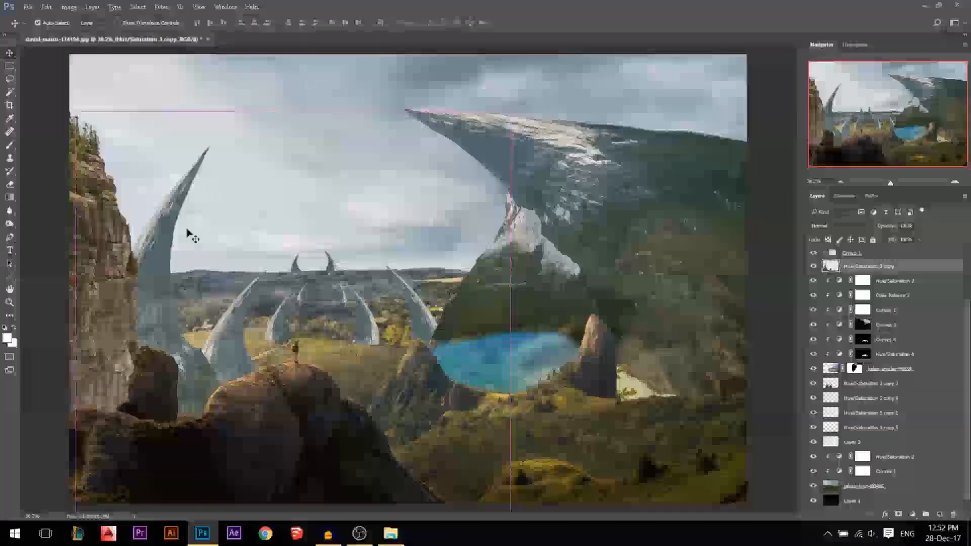
left_click_drag(865, 266, 852, 382)
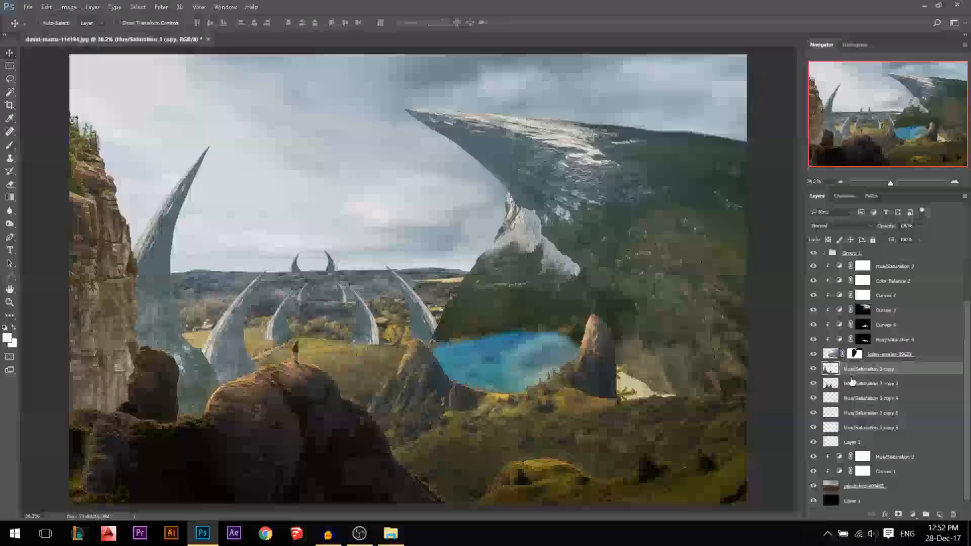
left_click(814, 371)
left_click(814, 371)
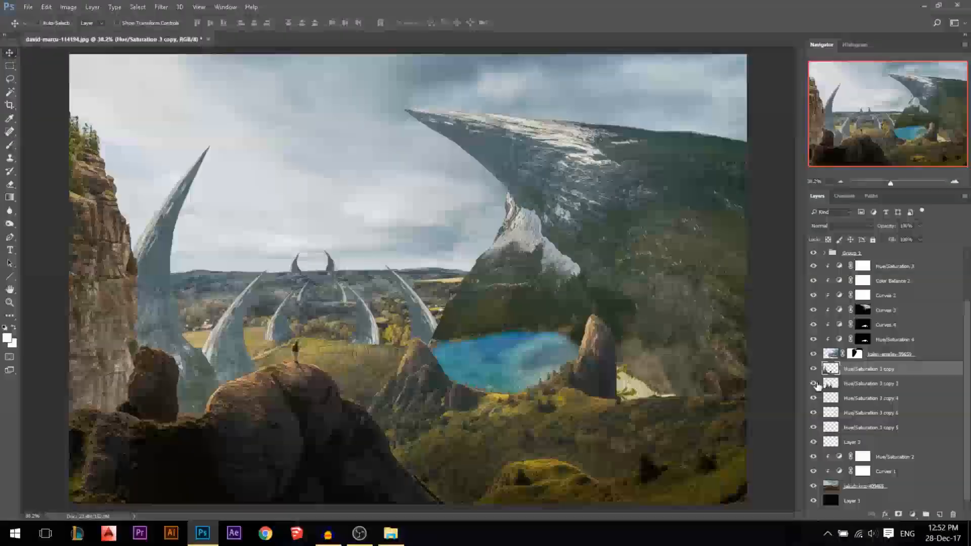
Identify the layers of the smaller peak pairs and move the mid-valley pair's layer above the horizon pair's layer
left_click(813, 384)
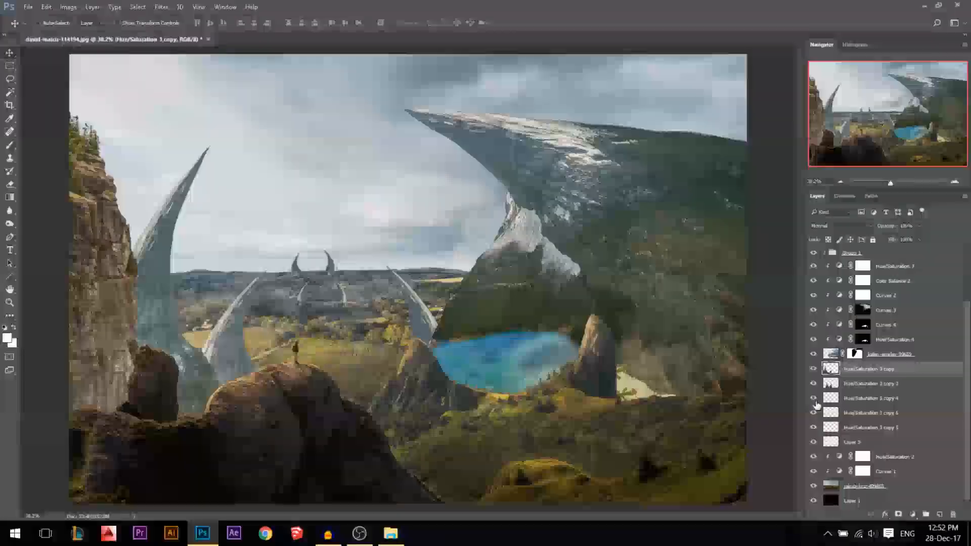
left_click(814, 399)
left_click(814, 415)
left_click(813, 428)
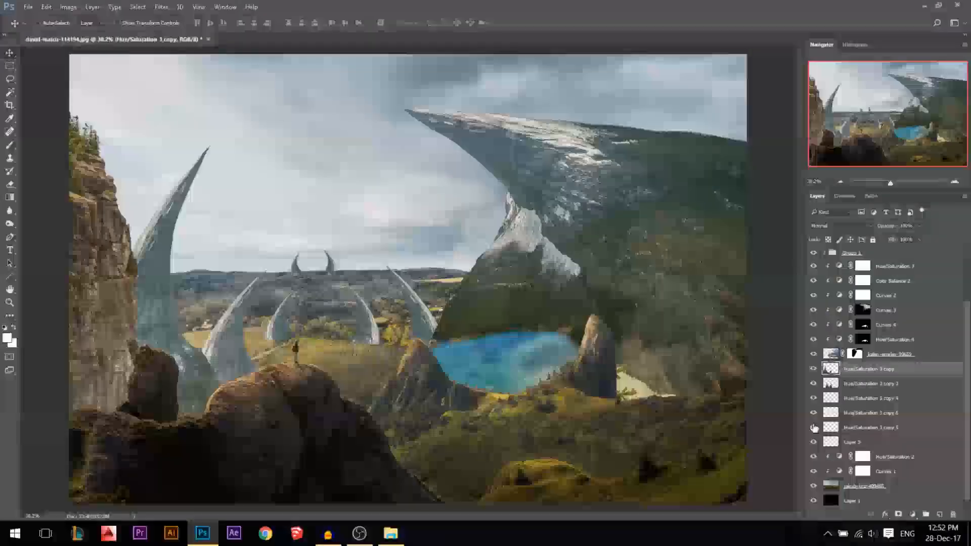
left_click_drag(855, 427, 857, 407)
left_click(814, 413)
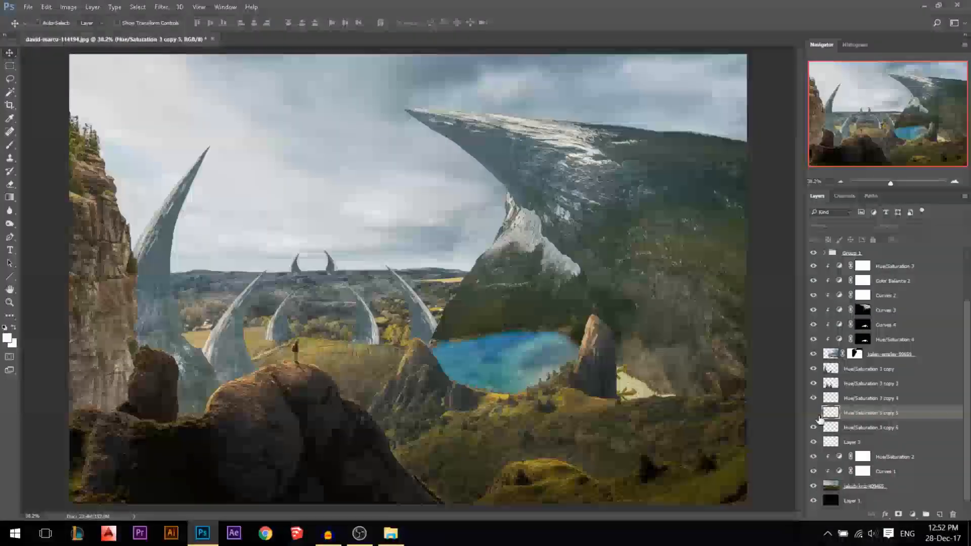
Scale the peak pair on the horizon down proportionally to about 68% around its center
scroll(356, 253, "up", 1)
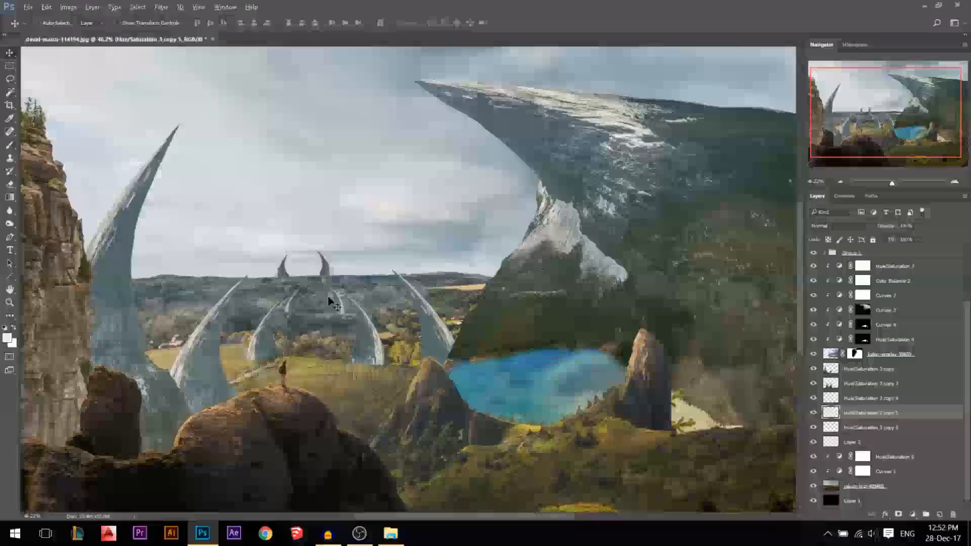
left_click(325, 270, "ctrl")
key("ctrl+t")
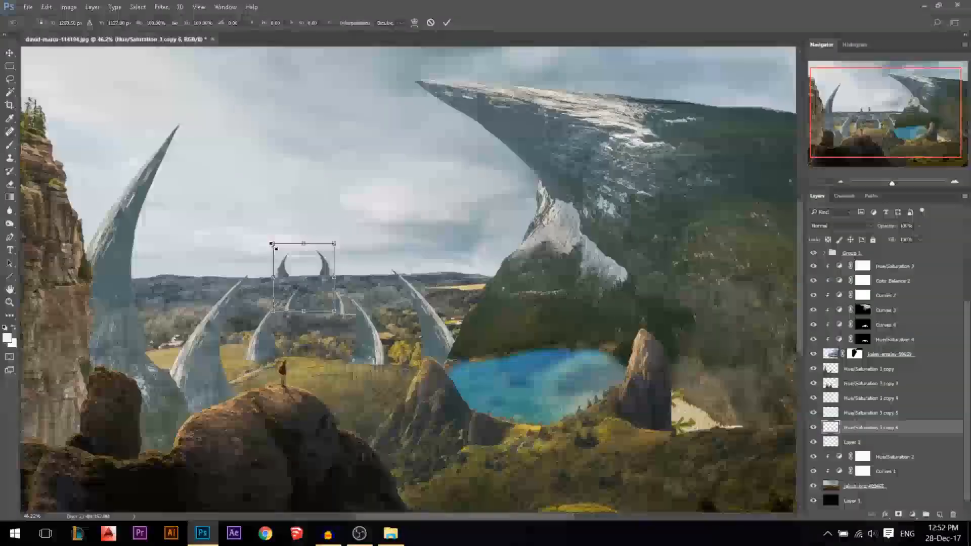
left_click_drag(271, 240, 291, 249)
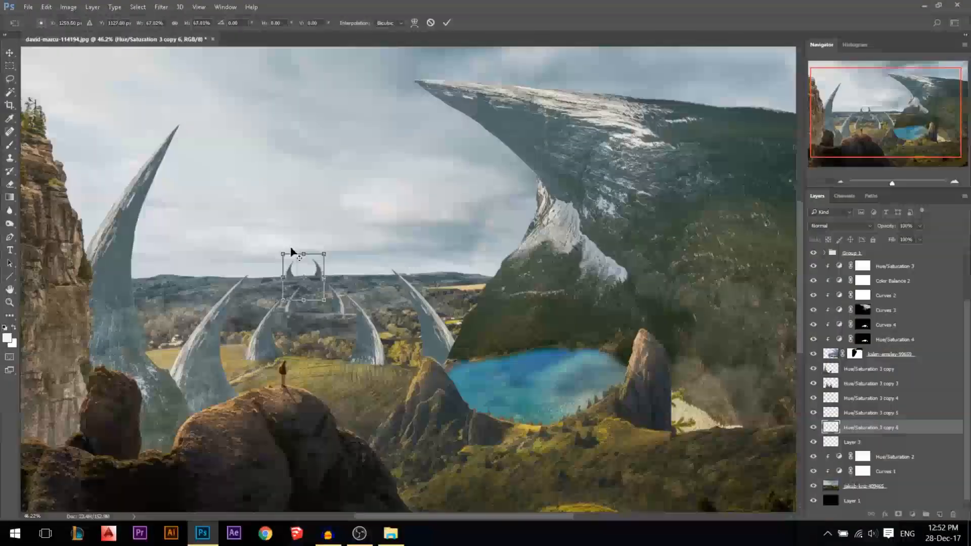
key("Return")
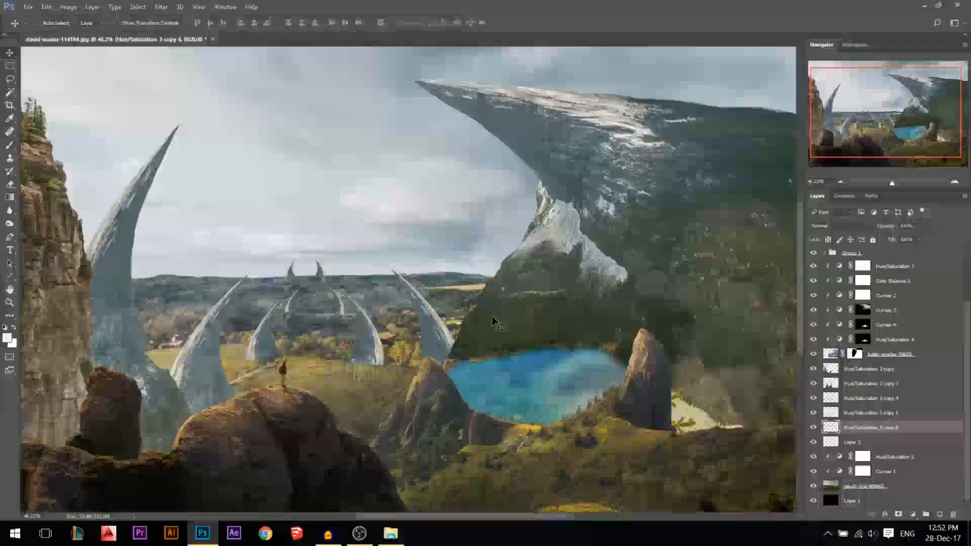
scroll(292, 252, "up", 4)
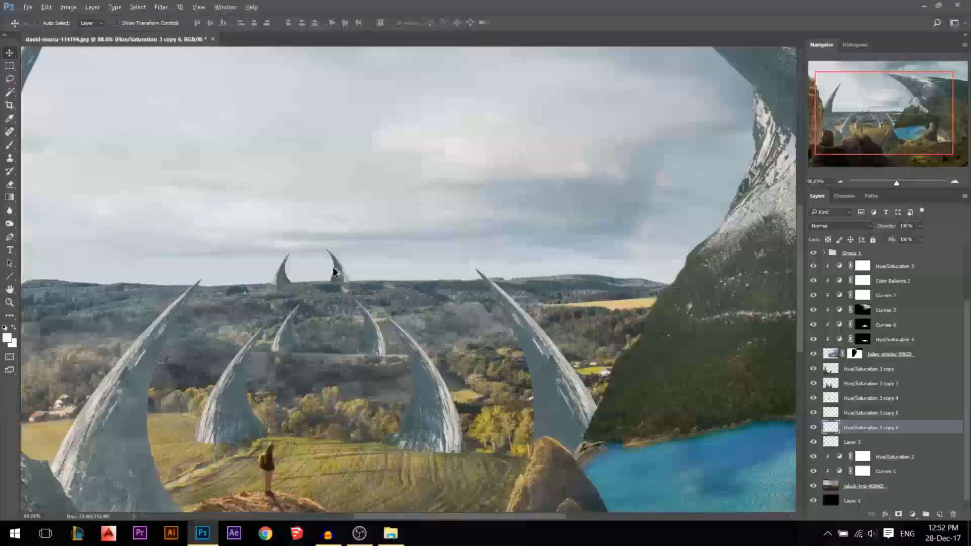
scroll(311, 268, "down", 4)
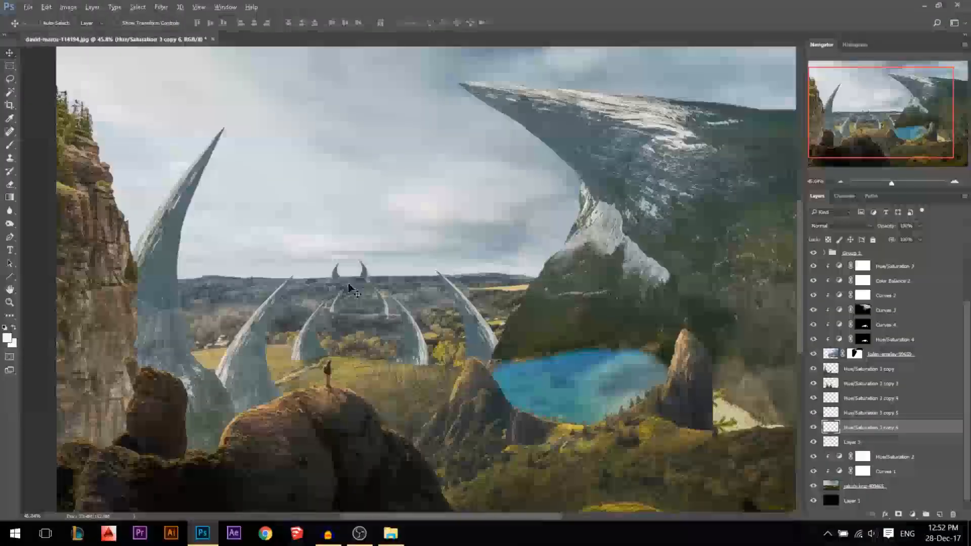
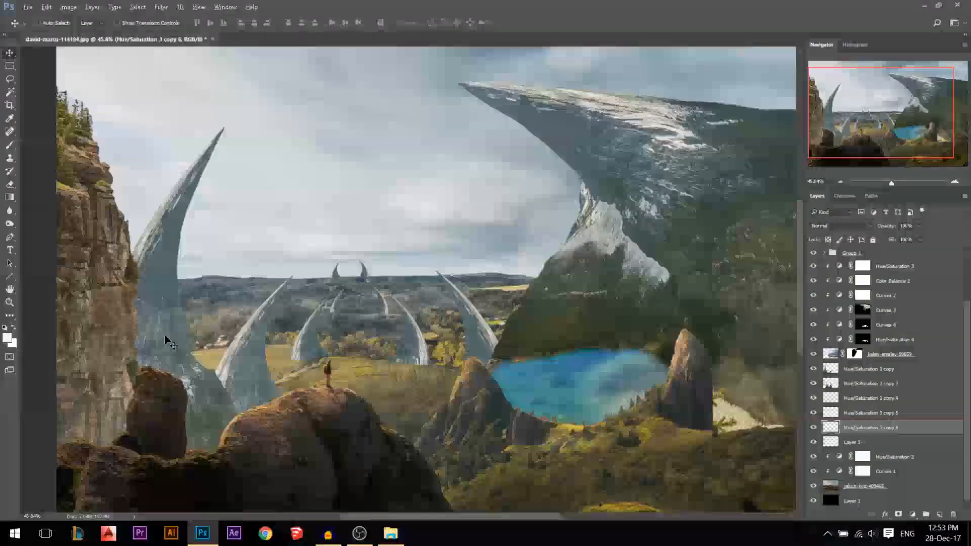
Lighten the shadows of the horizon peak pair with Curves, raising the black point's output to about 73
mouse_move(340, 278)
left_mouse_down()
mouse_move(336, 217)
mouse_move(338, 269)
left_mouse_up()
left_click(418, 240)
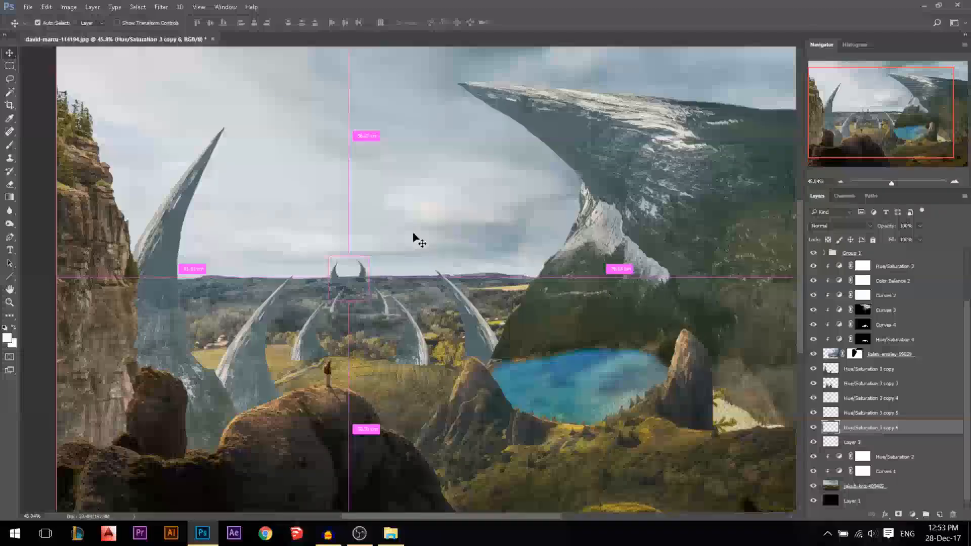
key("ctrl+m")
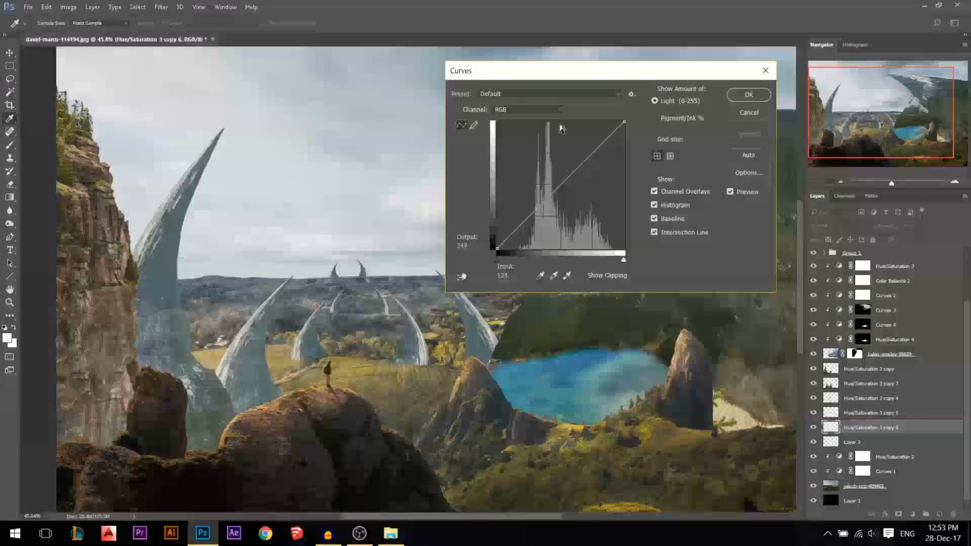
left_click_drag(496, 248, 498, 216)
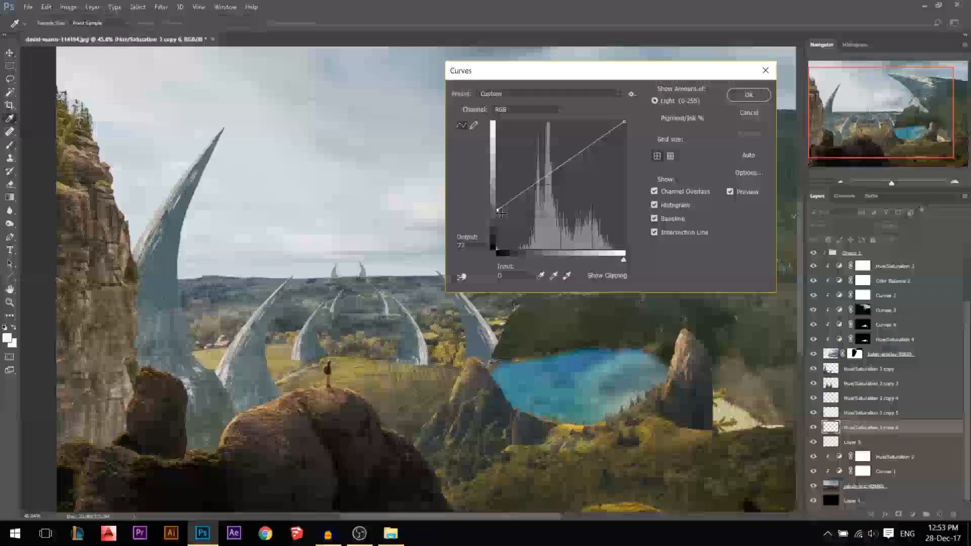
left_click(740, 96)
key("v")
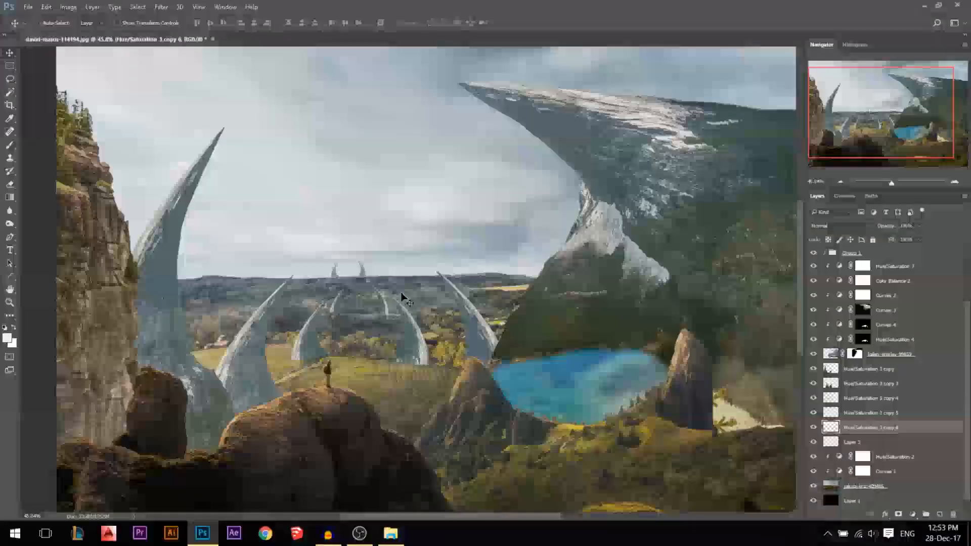
Select the small mid-valley peak pair and examine its tone and edges against the neighbouring pairs
left_click(381, 308, "ctrl")
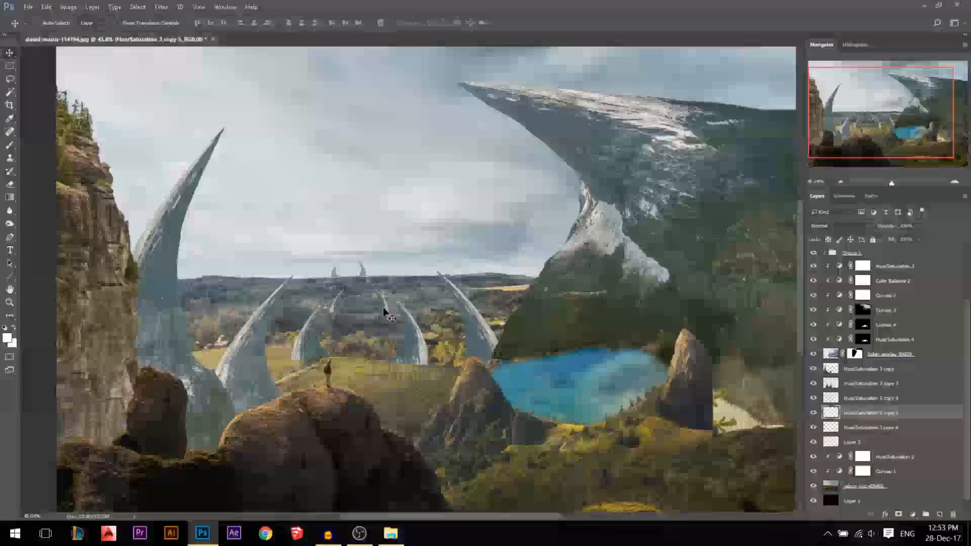
scroll(370, 320, "up", 3)
scroll(379, 318, "up", 3)
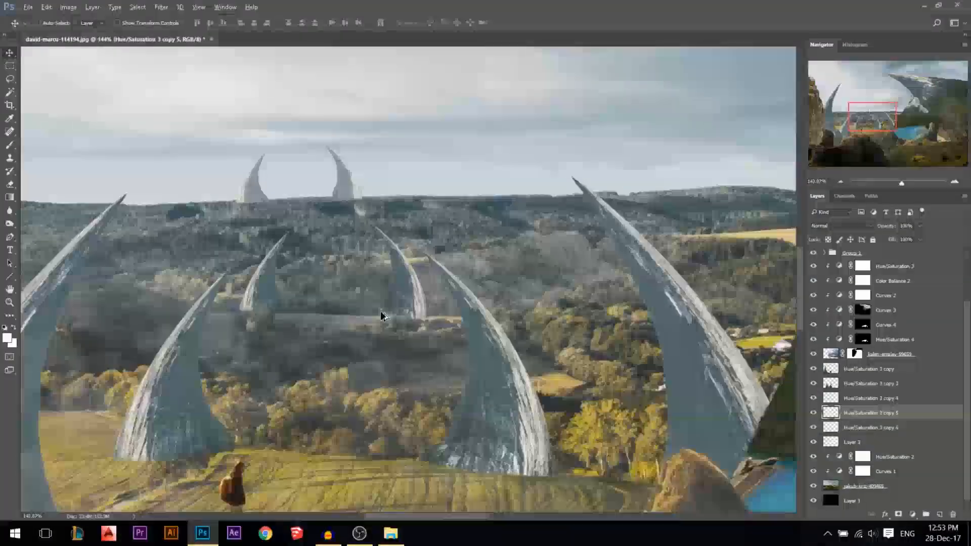
scroll(380, 311, "up", 3)
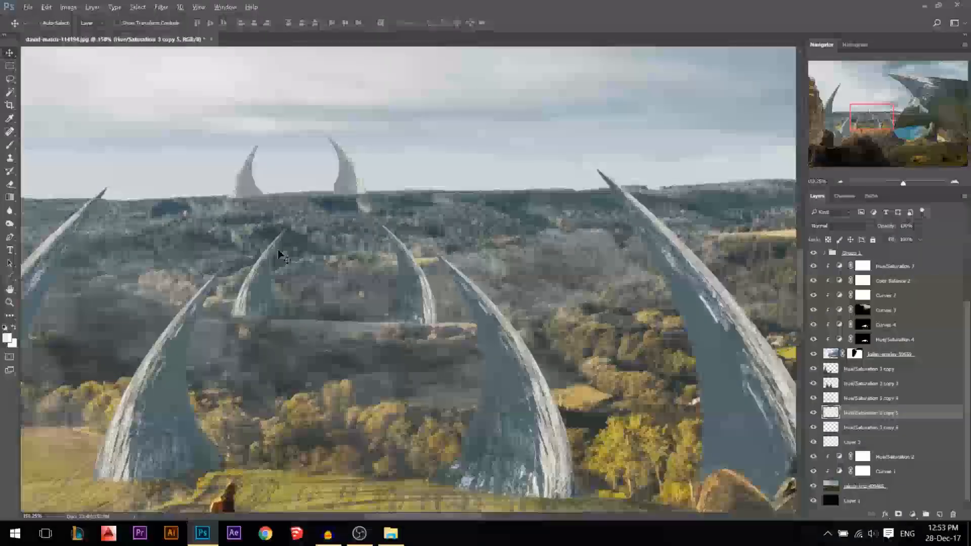
scroll(324, 290, "down", 4)
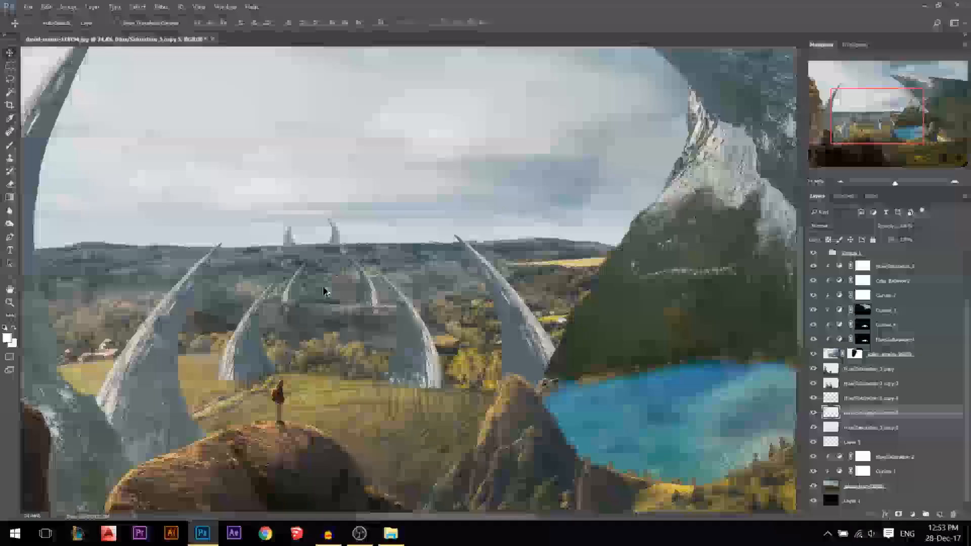
scroll(324, 288, "up", 5)
scroll(380, 251, "down", 4)
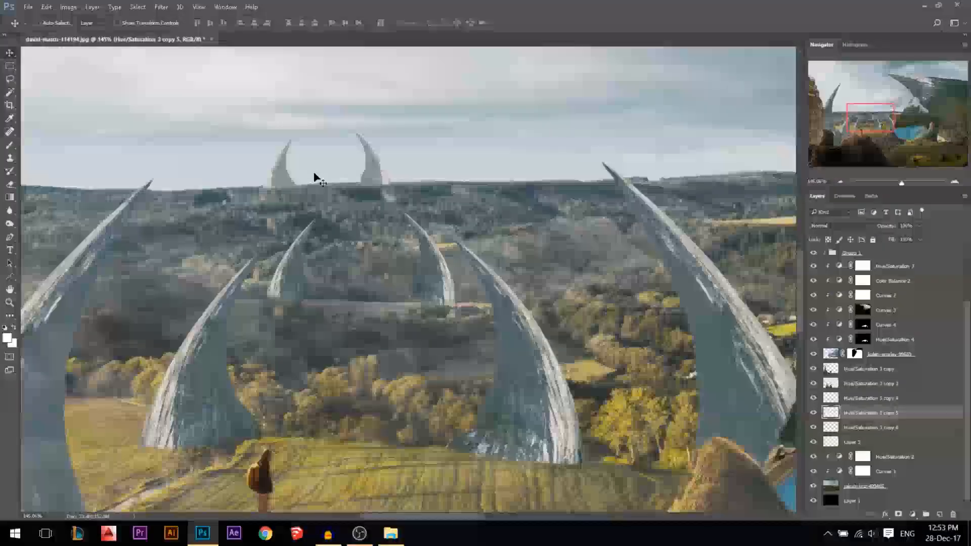
Select the horizon peak pair and brighten the inner edges of its peaks with the Dodge tool at Midtones, 20% exposure
scroll(325, 167, "up", 1)
scroll(326, 167, "up", 2)
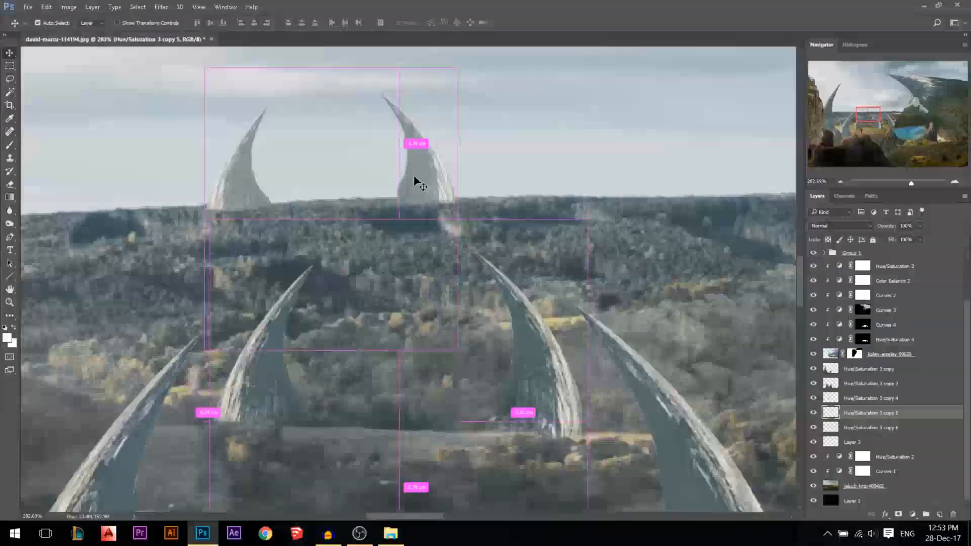
left_click(415, 184, "ctrl")
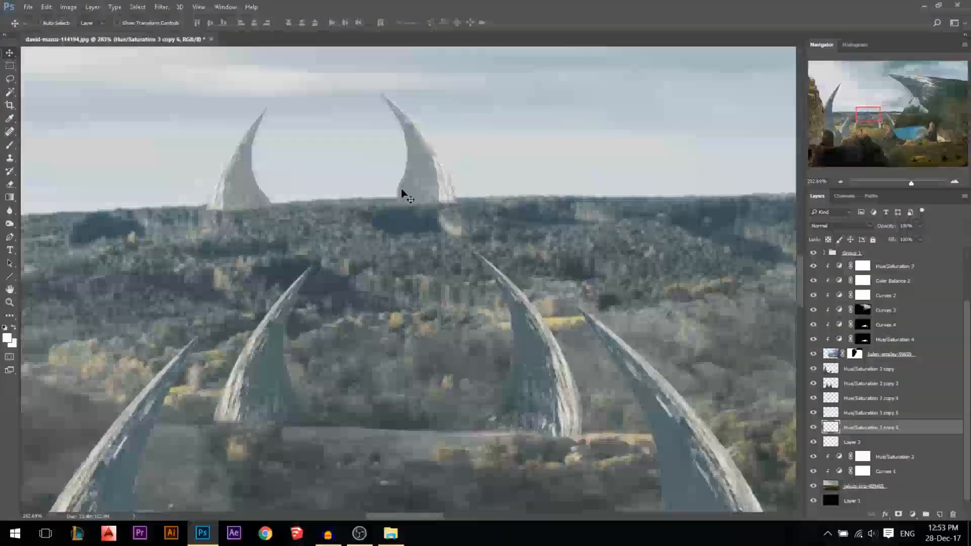
left_click(11, 225)
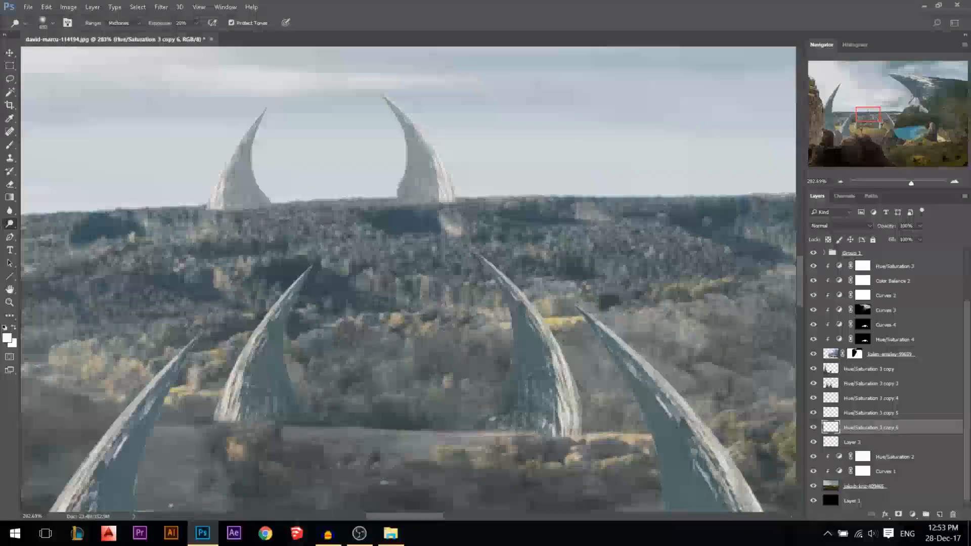
left_click_drag(321, 167, 1, 186)
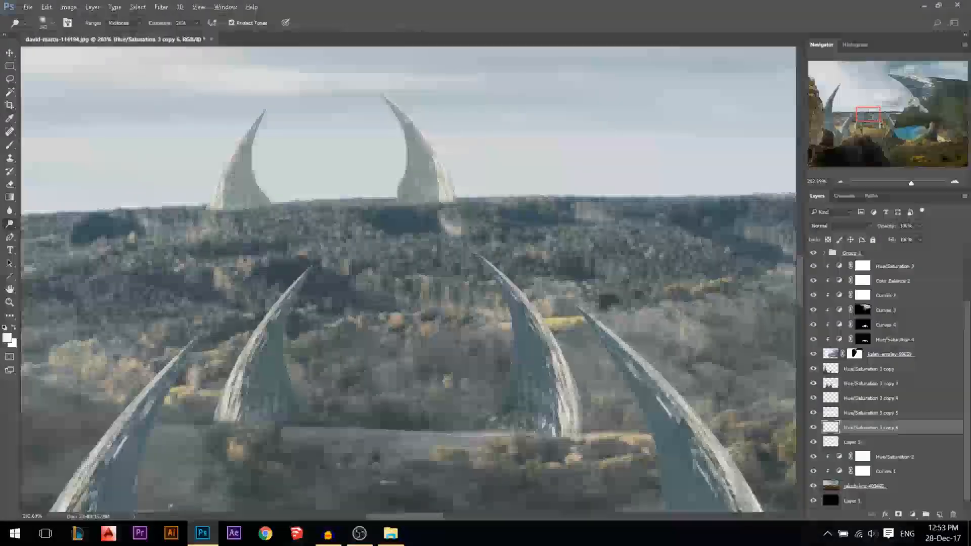
left_click_drag(306, 119, 149, 122)
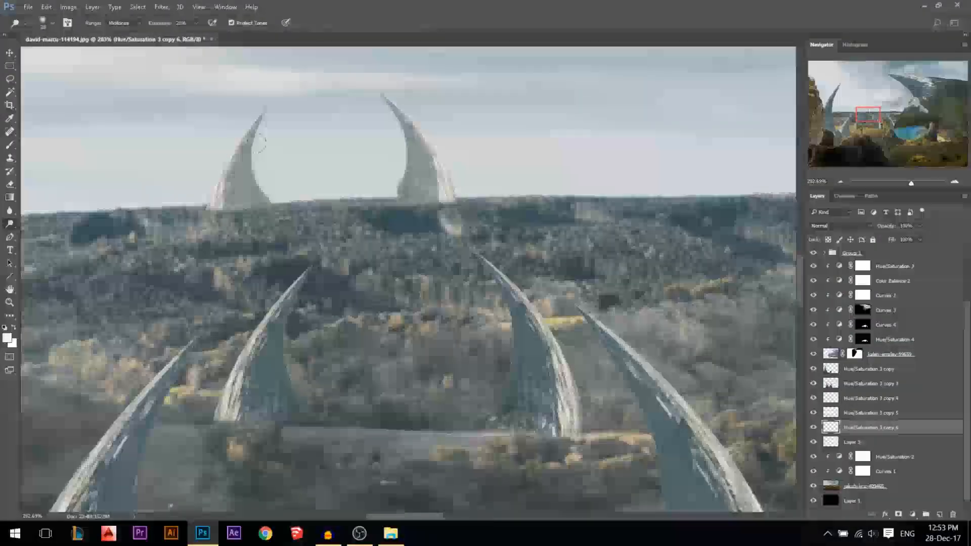
left_click_drag(271, 197, 254, 166)
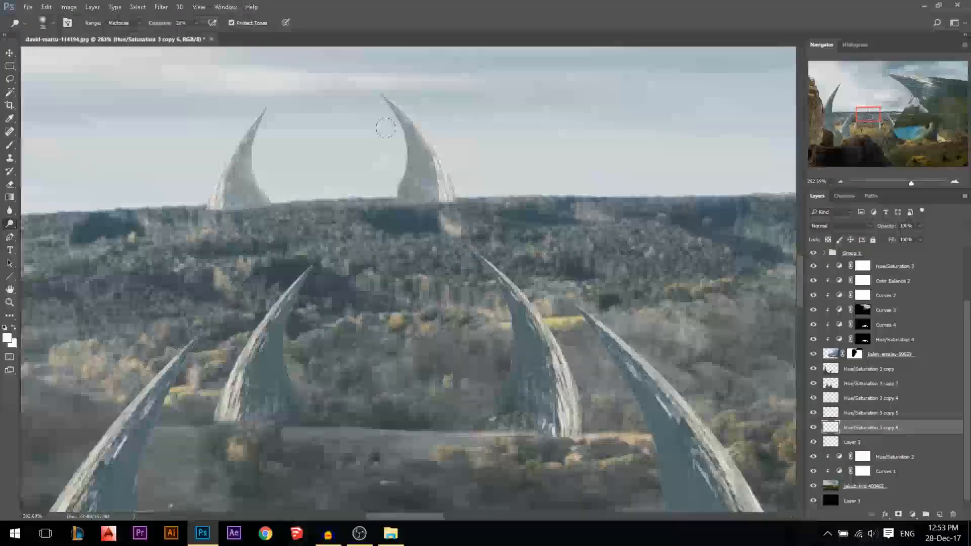
Select the small mid-valley peak pair and lighten its shaded sides with the Dodge tool at Midtones, 20% exposure
key("v")
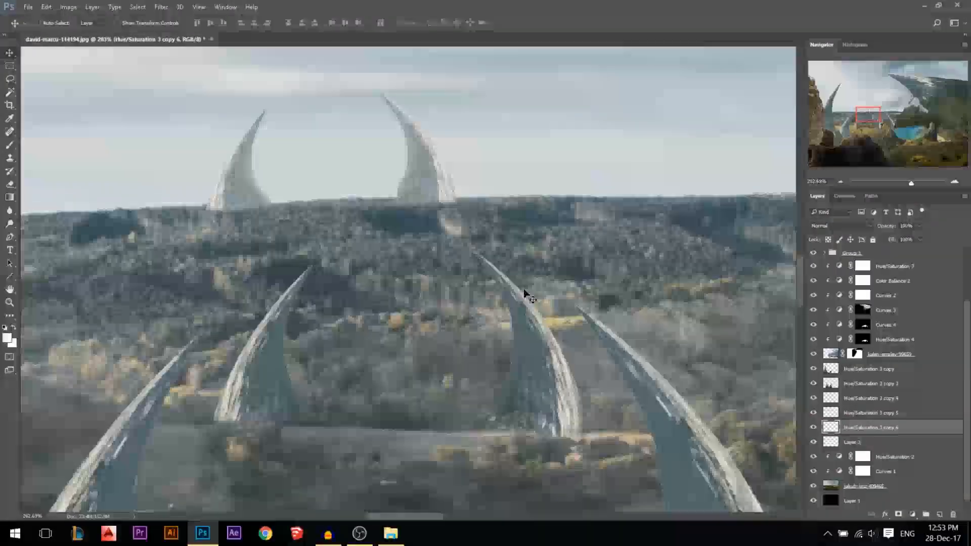
left_click(530, 341)
left_click_drag(531, 341, 533, 320)
key("ctrl+z")
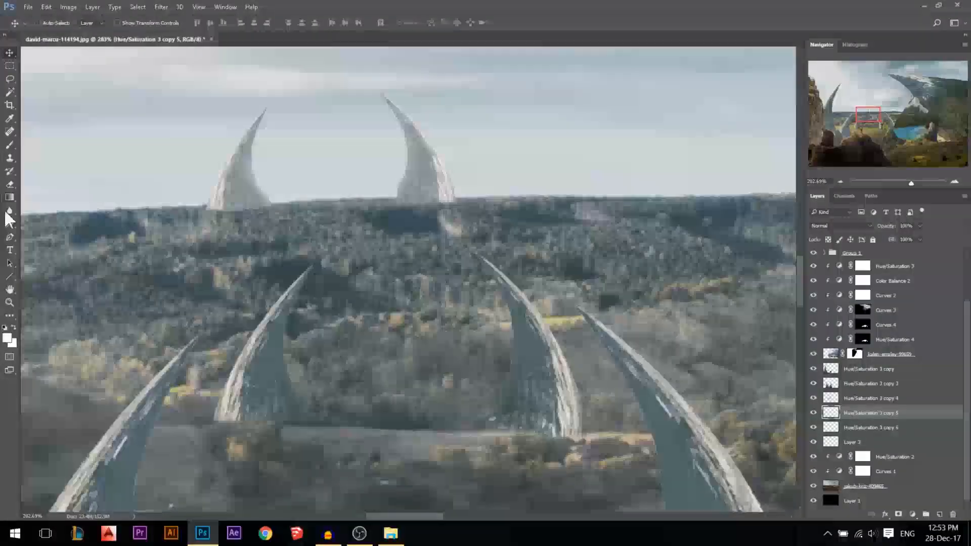
left_click(11, 224)
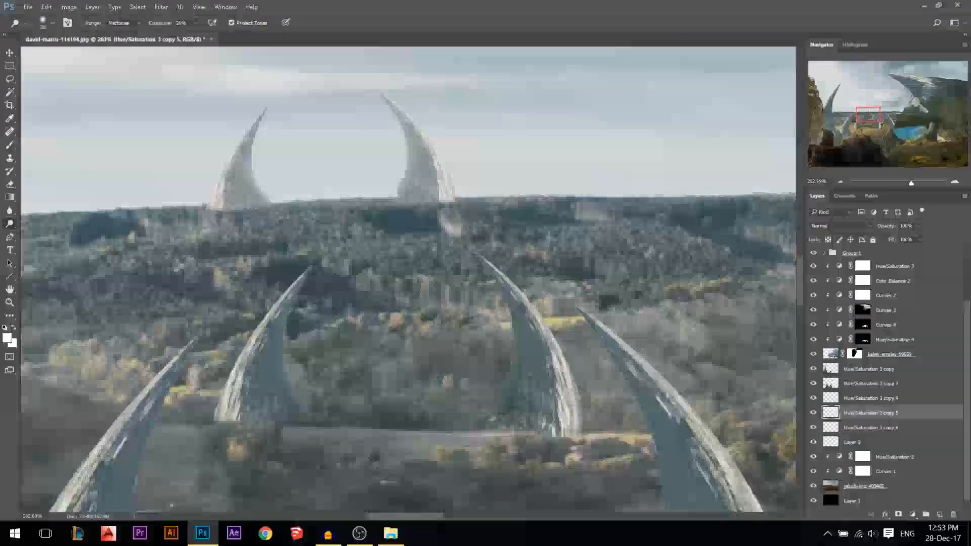
scroll(405, 212, "down", 5)
scroll(406, 211, "down", 4)
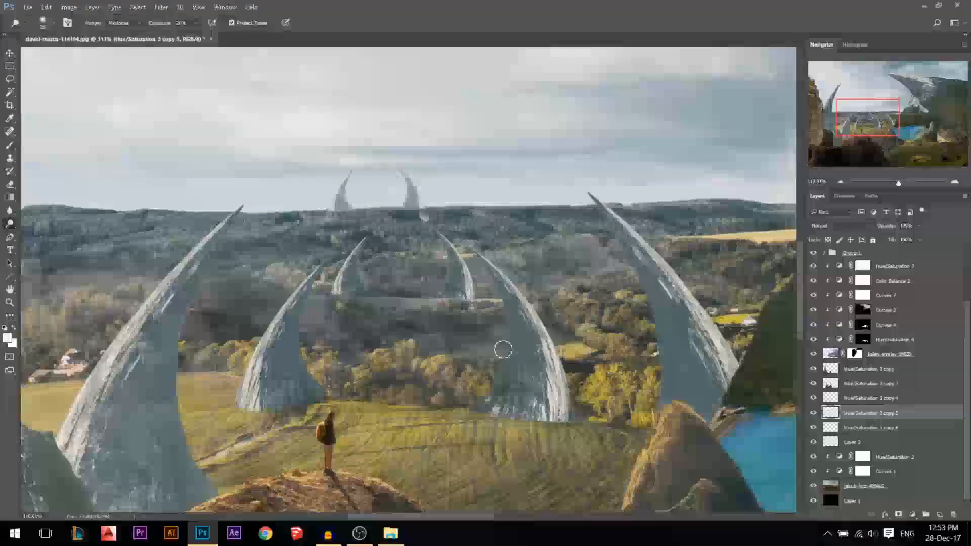
Lighten the shaded sides of the two nearer valley peak pairs, each on its own layer, with the Dodge tool at 20% exposure
key("alt+v")
key("Escape")
key("v")
left_click(527, 354, "ctrl")
left_click(10, 223)
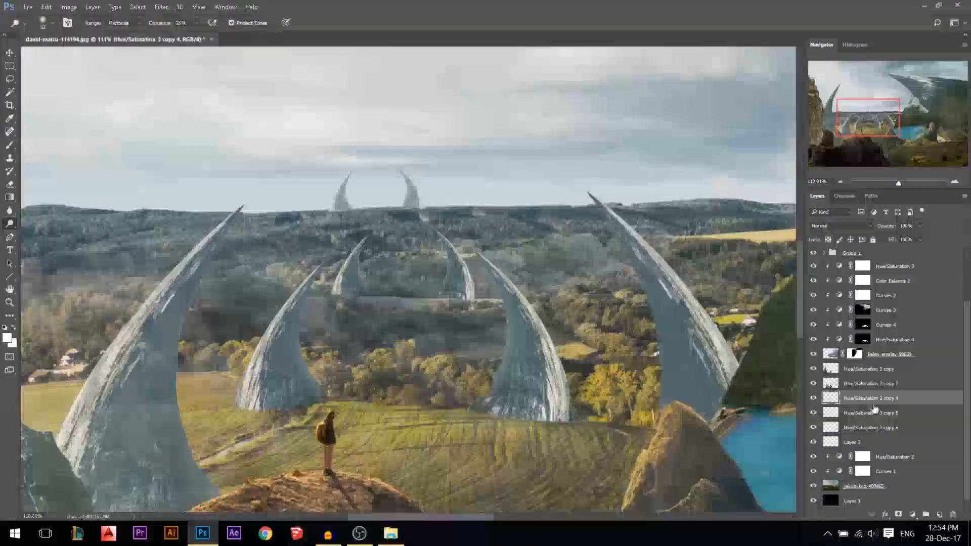
left_click(871, 384)
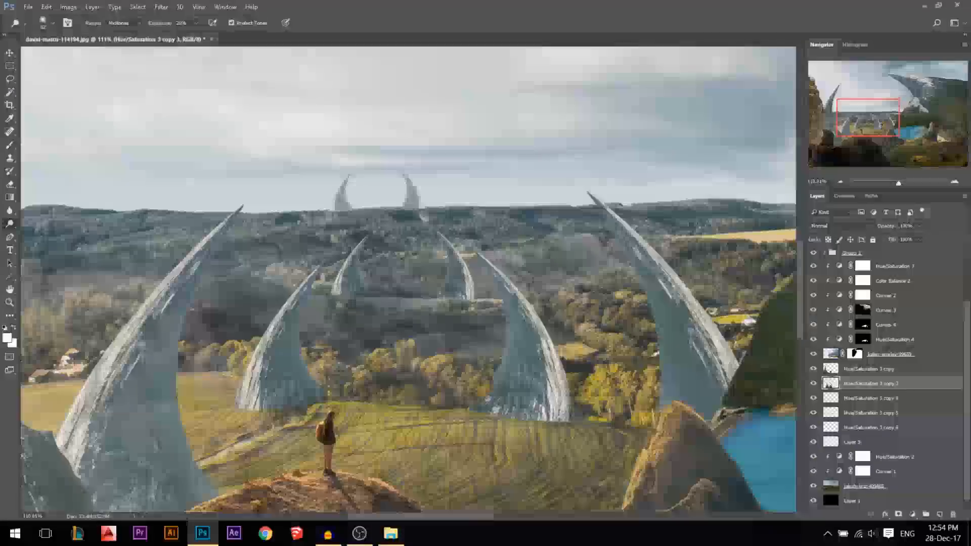
Select the large peak beside the cliff and lighten its shaded side with the Dodge tool at Midtones, 20% exposure
scroll(321, 387, "down", 2)
scroll(408, 278, "down", 2)
key("v")
left_click(198, 6)
left_click(171, 298)
left_click(145, 295)
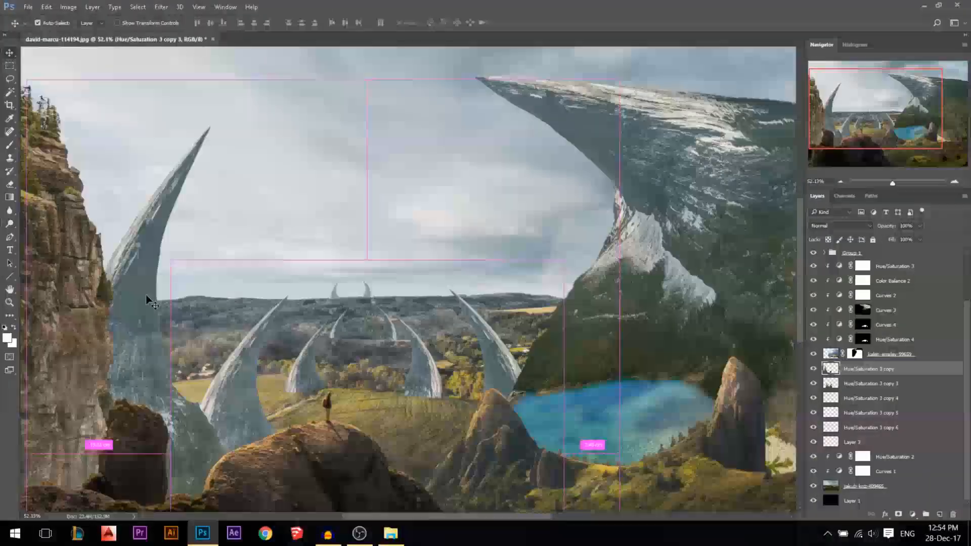
scroll(146, 296, "up", 1)
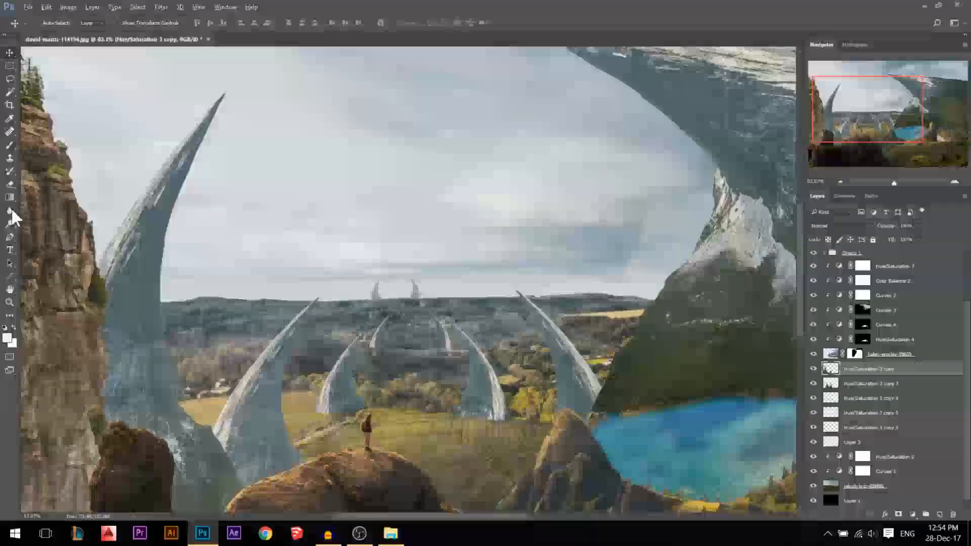
left_click(9, 223)
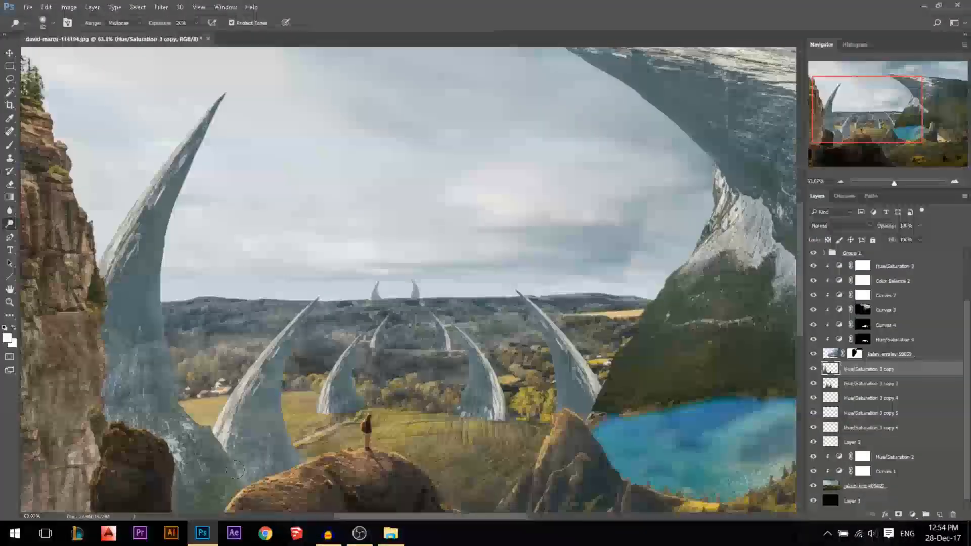
scroll(221, 384, "down", 1)
scroll(288, 275, "down", 3)
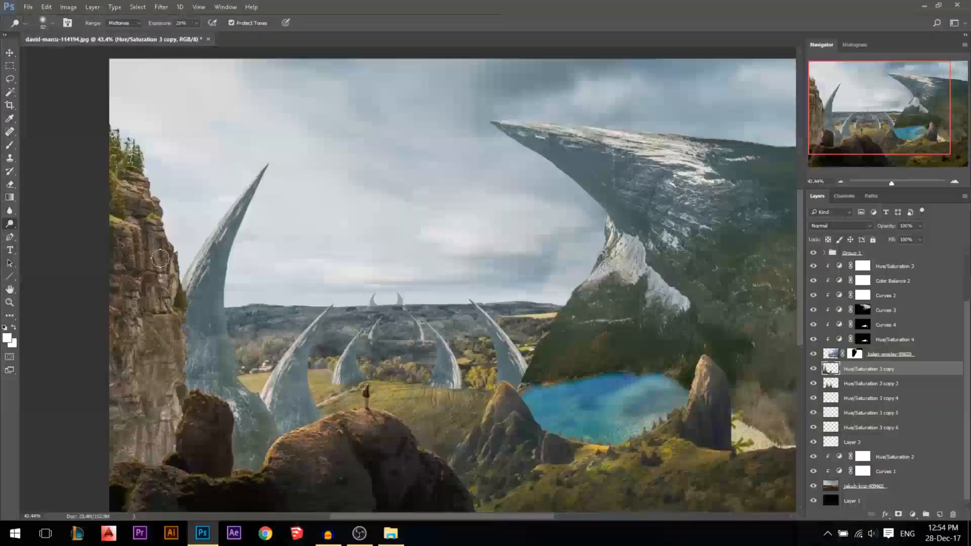
Darken the large peak beside the cliff with Curves, lowering input 71 to an output of about 51
left_click(9, 52)
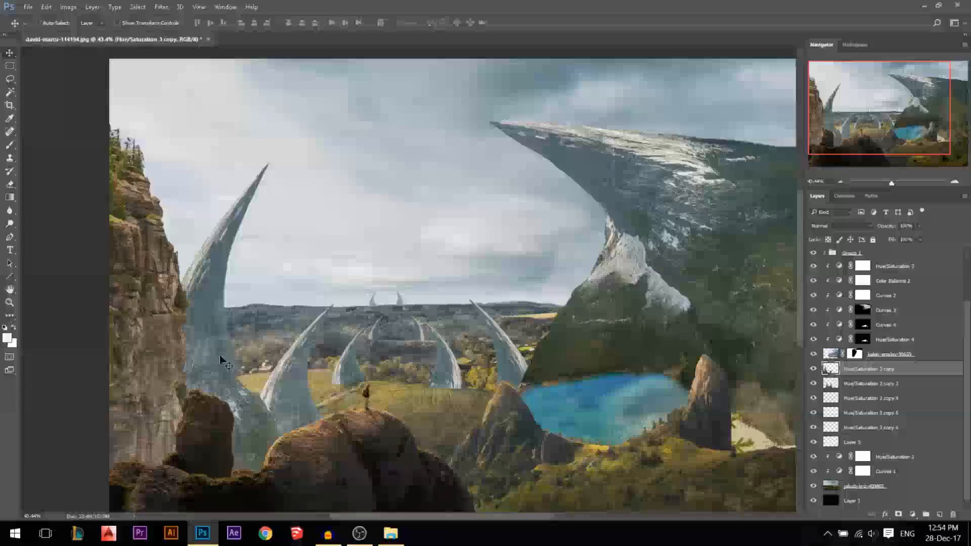
left_click_drag(221, 357, 225, 342)
key("ctrl+z")
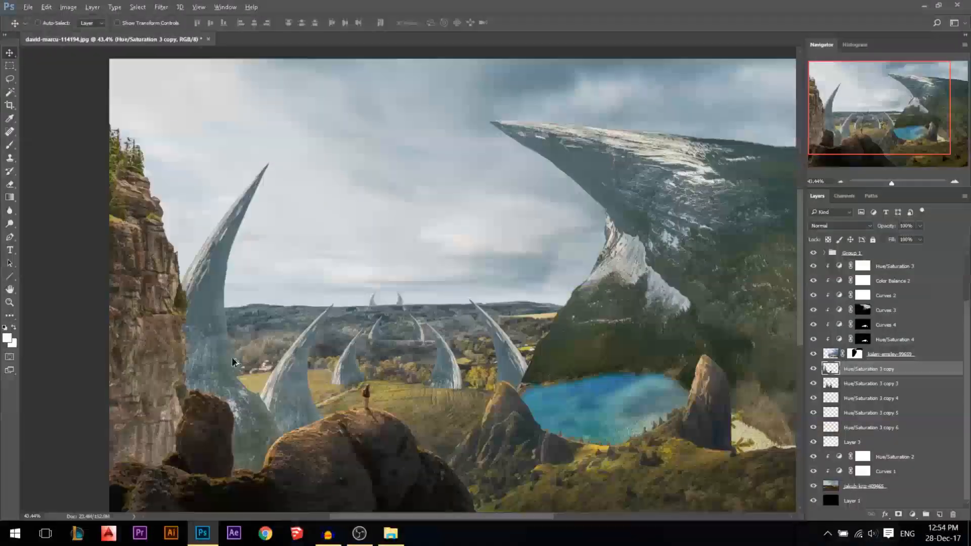
scroll(217, 357, "up", 3)
scroll(219, 364, "down", 3)
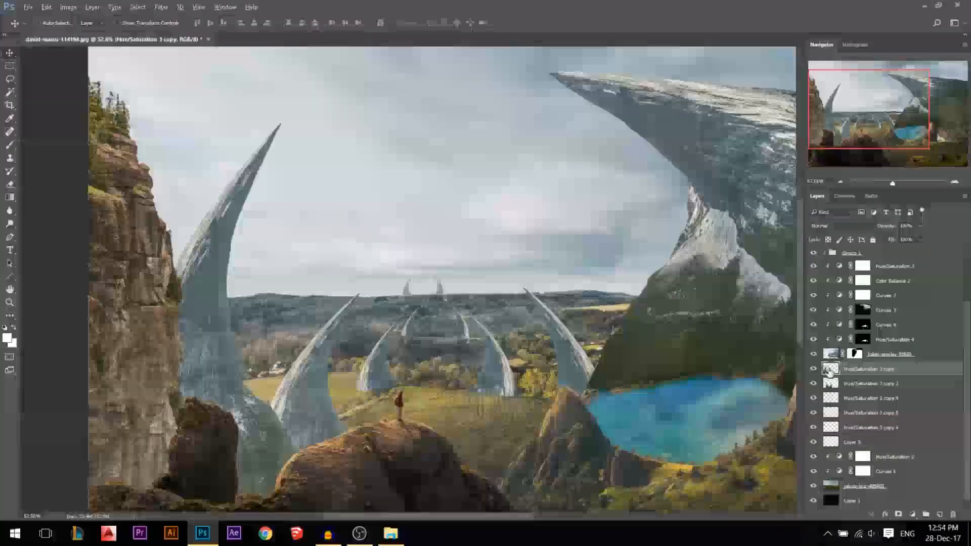
key("ctrl+m")
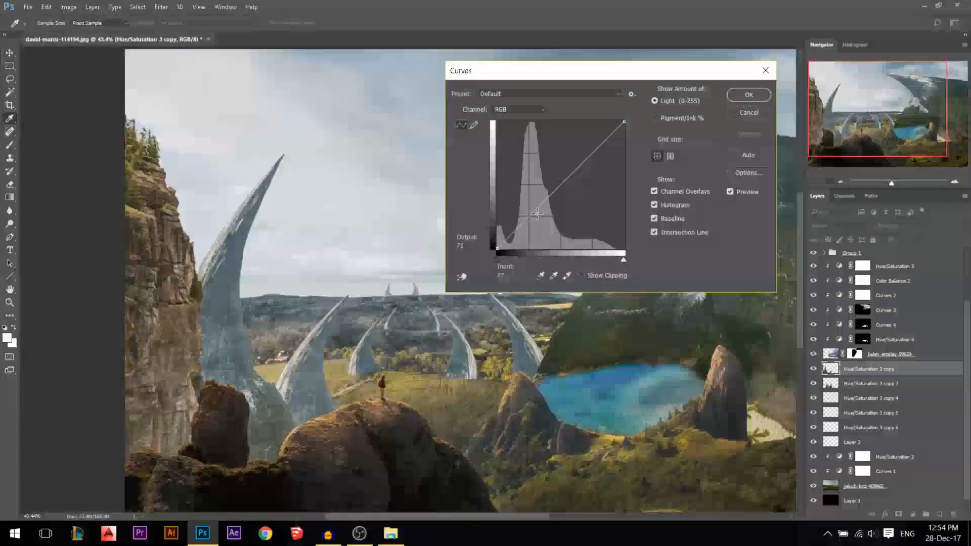
left_click(531, 219)
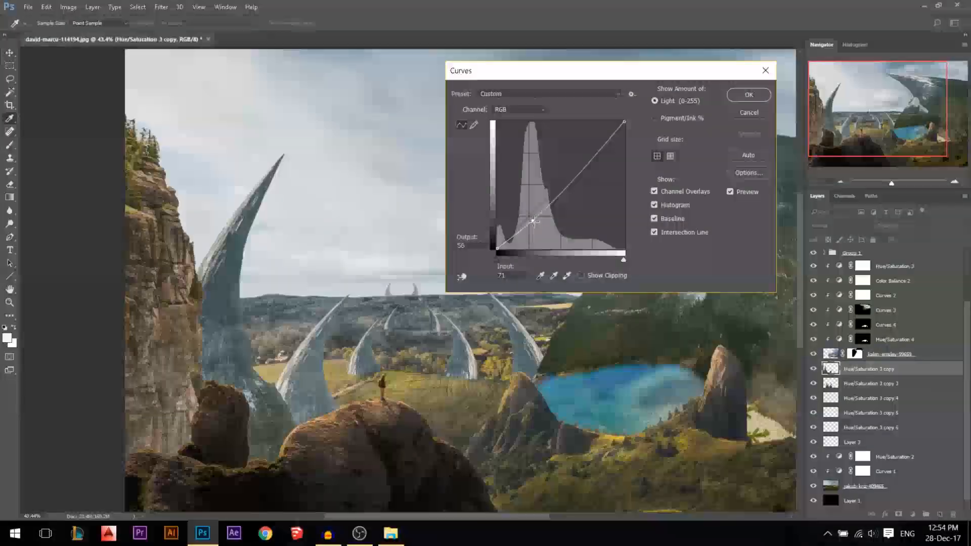
left_click(534, 222)
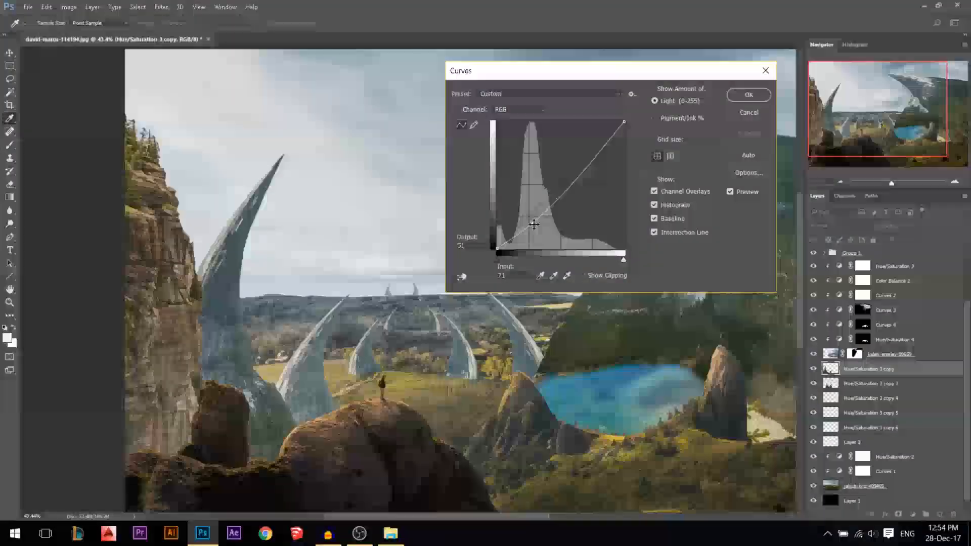
left_click(749, 95)
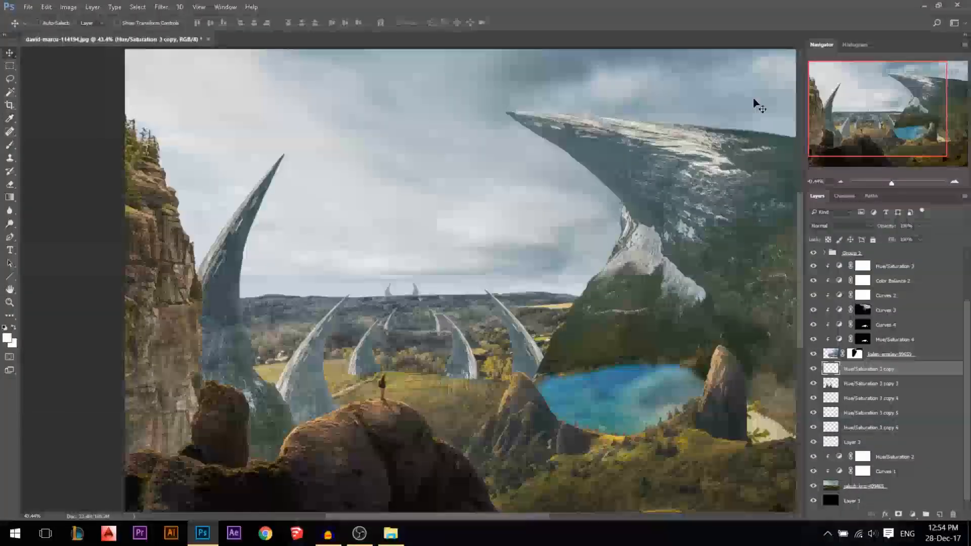
Warm the large peak's midtones with Color Balance, using red +24, blue -13 and slightly more green, and compare before and after
key("v")
left_click_drag(553, 174, 556, 175)
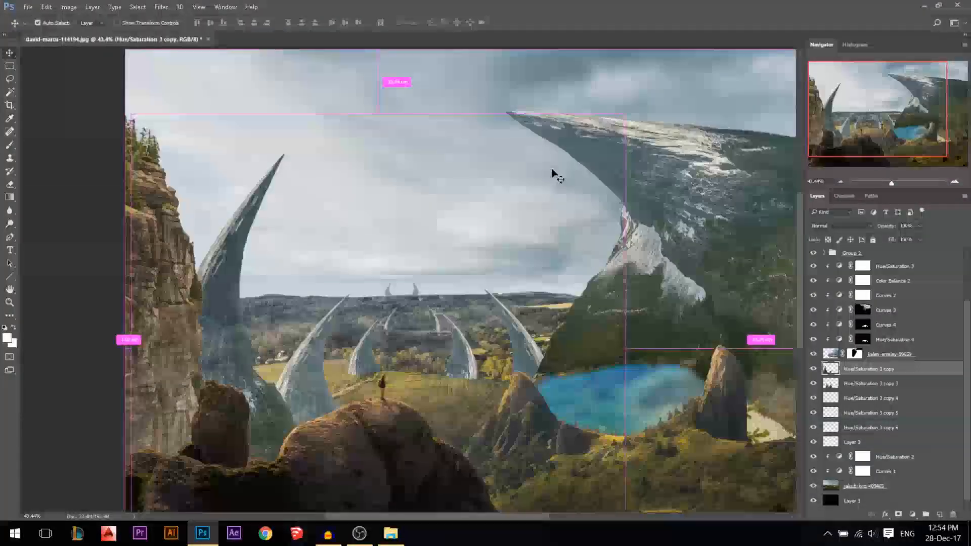
key("ctrl+b")
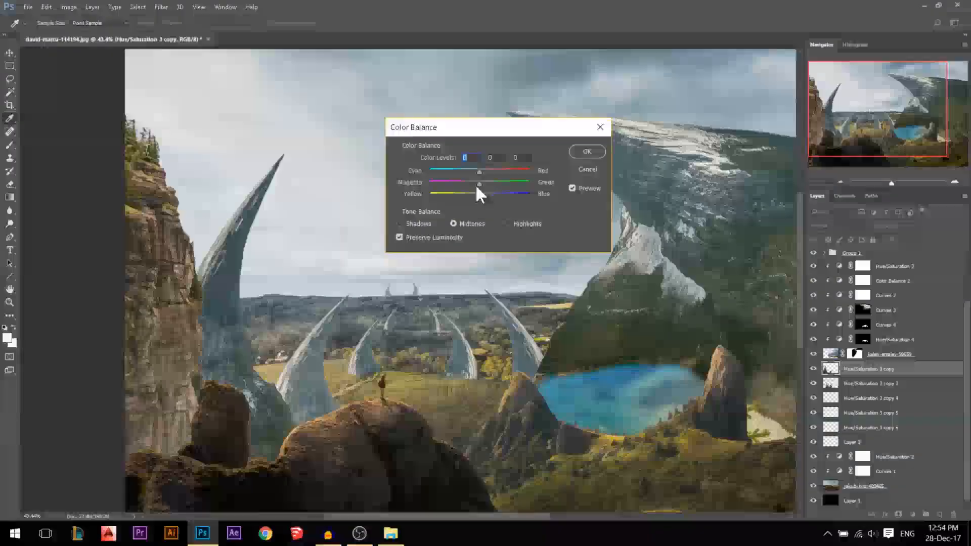
left_click_drag(478, 195, 490, 170)
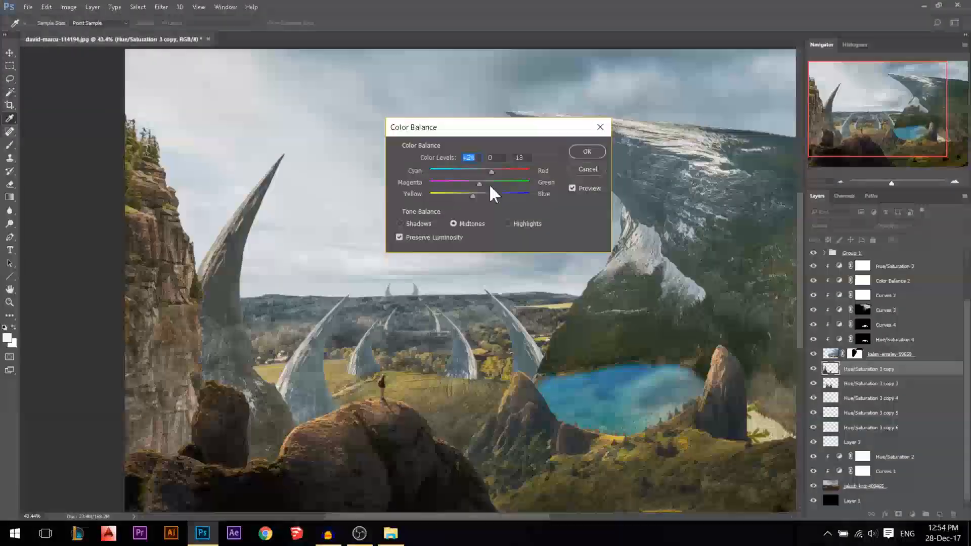
left_click(484, 183)
left_click_drag(484, 183, 480, 183)
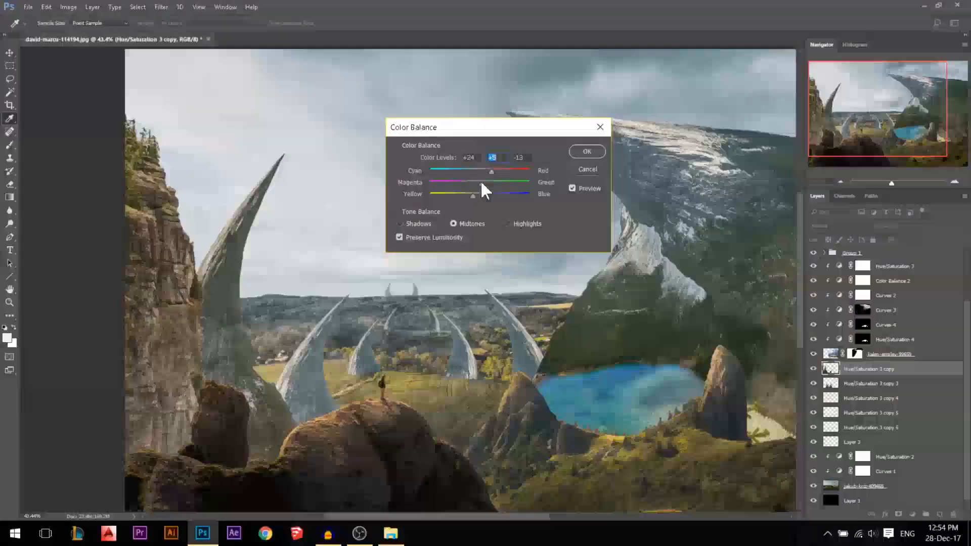
left_click(587, 154)
scroll(501, 189, "down", 1)
key("ctrl")
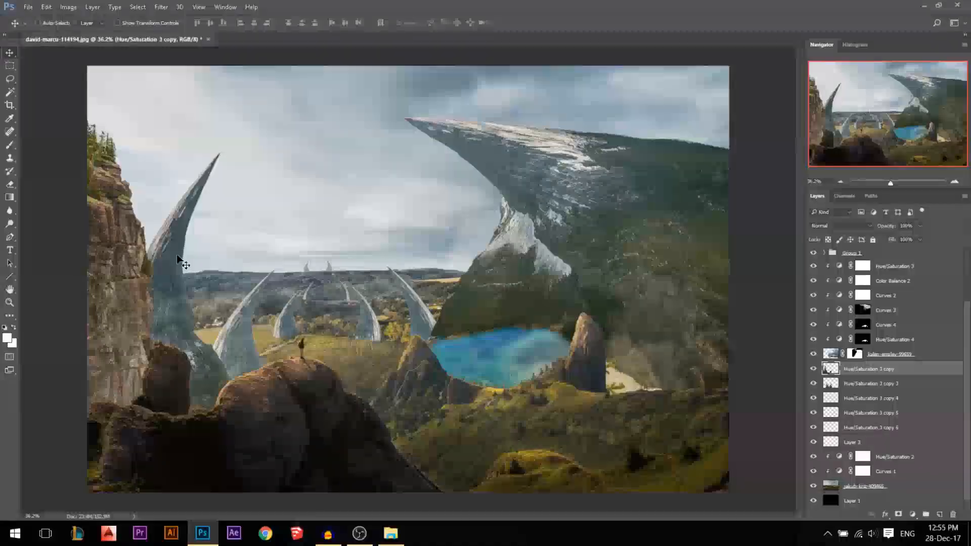
key("ctrl+z")
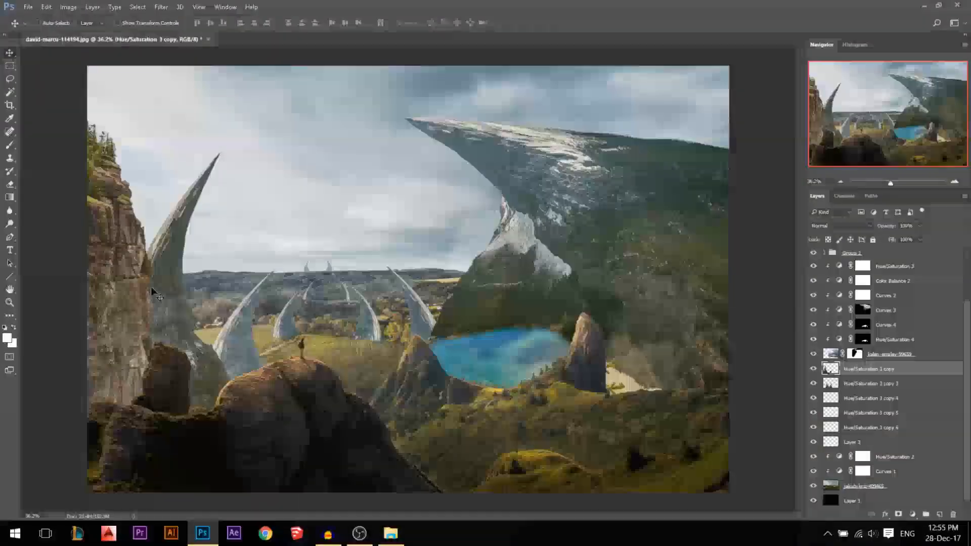
Select the layers of the four smaller receding peak pairs and group them
scroll(134, 284, "up", 1)
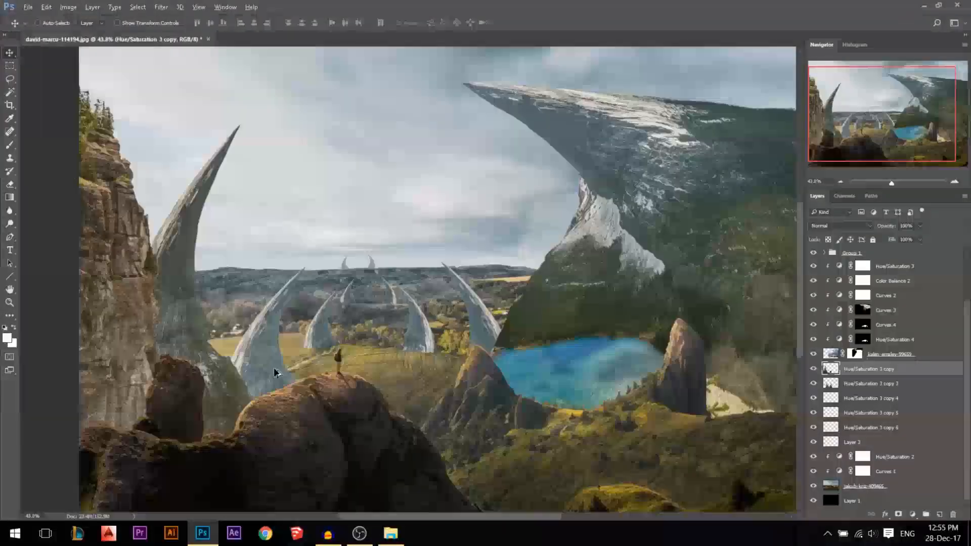
left_click(254, 353, "ctrl")
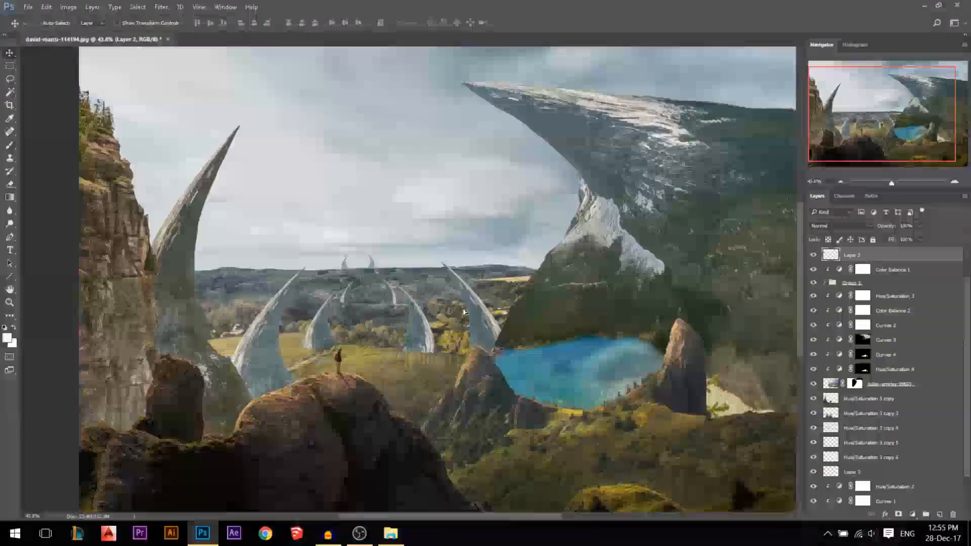
left_click_drag(462, 315, 473, 293)
key("ctrl+z")
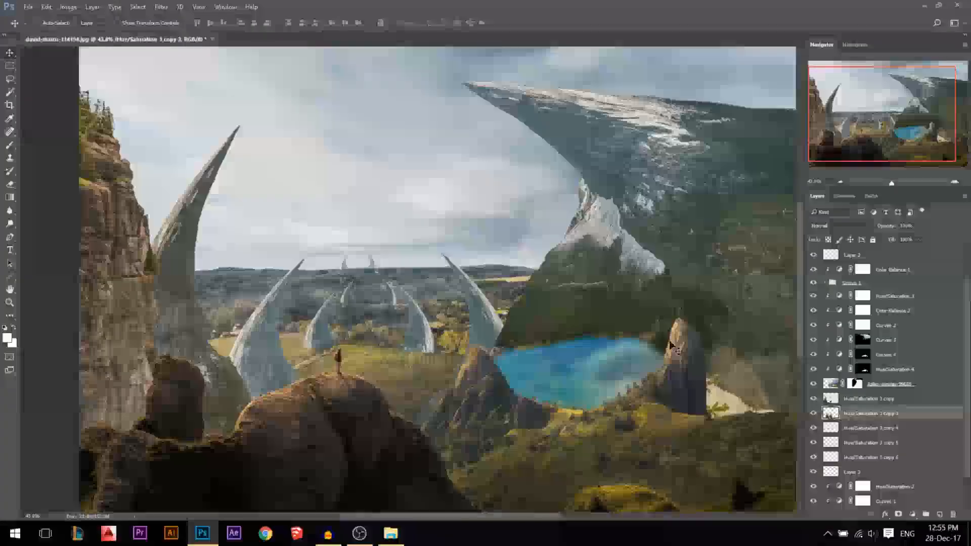
left_click(859, 457, "shift")
left_click_drag(493, 354, 437, 275)
key("ctrl+z")
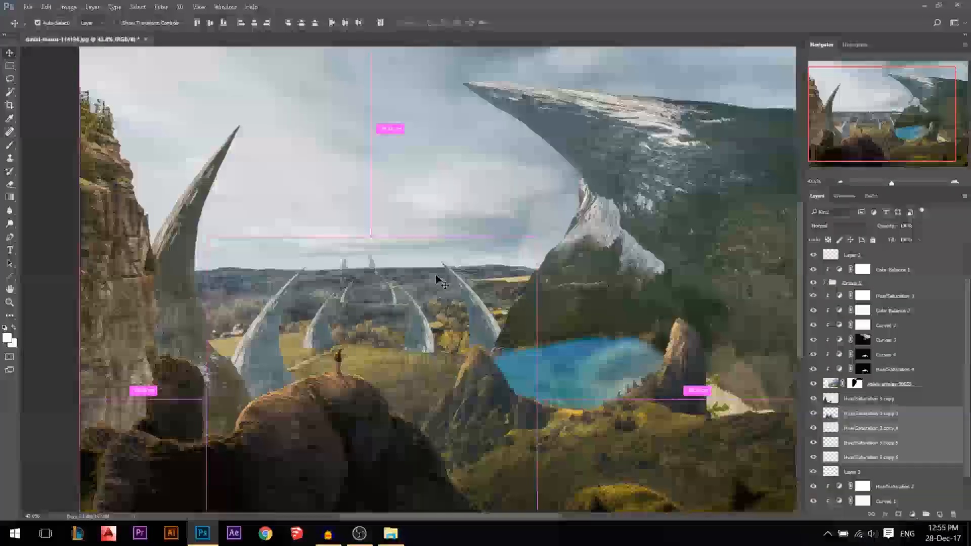
key("ctrl+g")
Darken the grouped smaller peak pairs slightly with a Curves adjustment clipped to their group
left_click(912, 514)
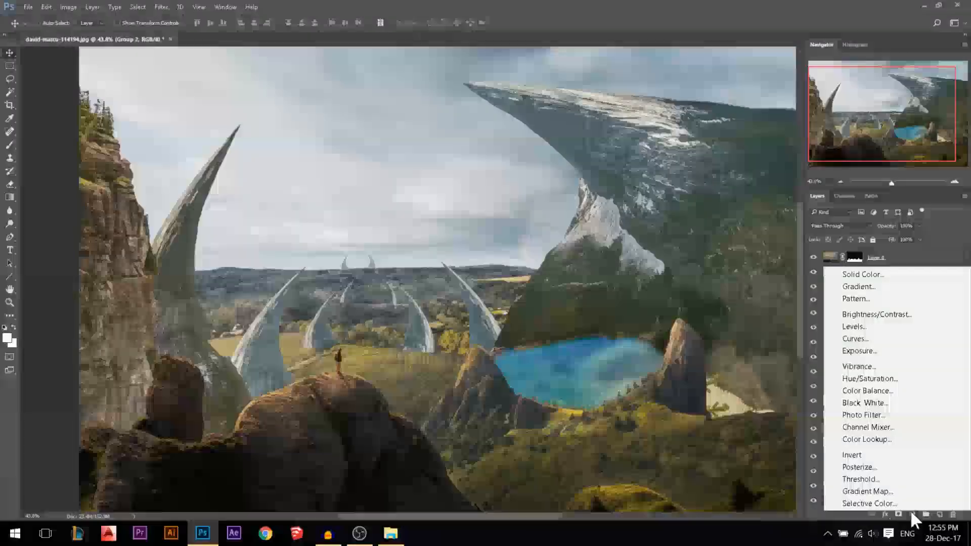
left_click(875, 338)
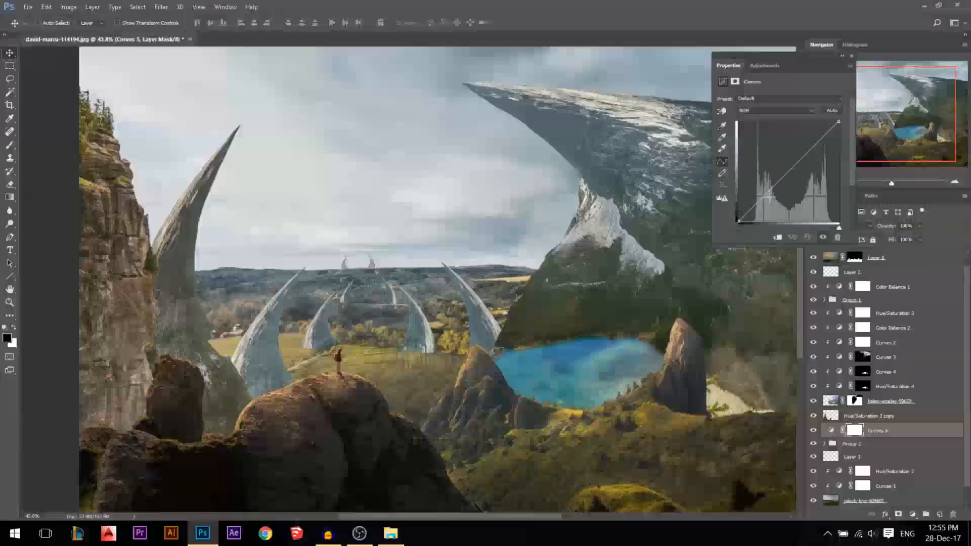
left_click(778, 238)
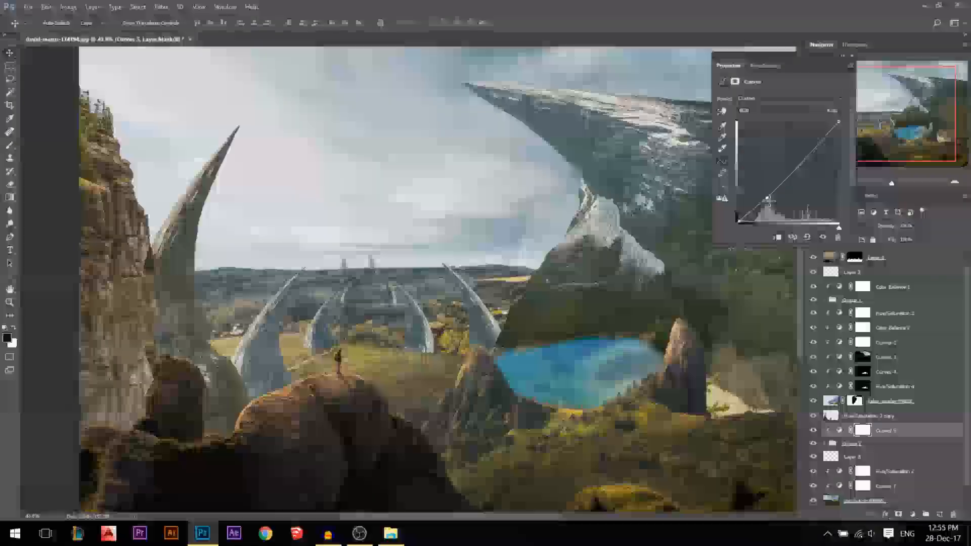
left_click(851, 55)
Warm the grouped peaks' highlights with a clipped Color Balance adjustment, using blue -10 and slightly more red
left_click(912, 514)
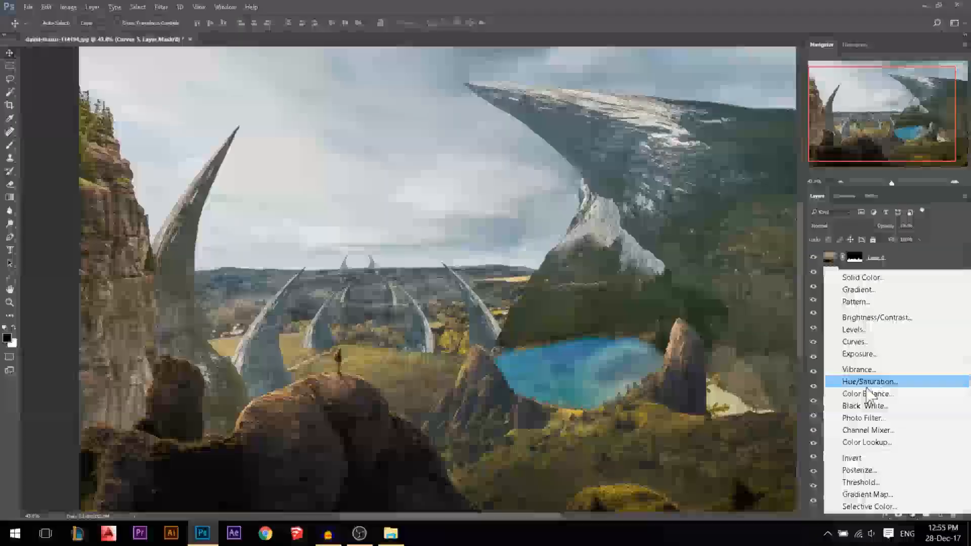
left_click(866, 393)
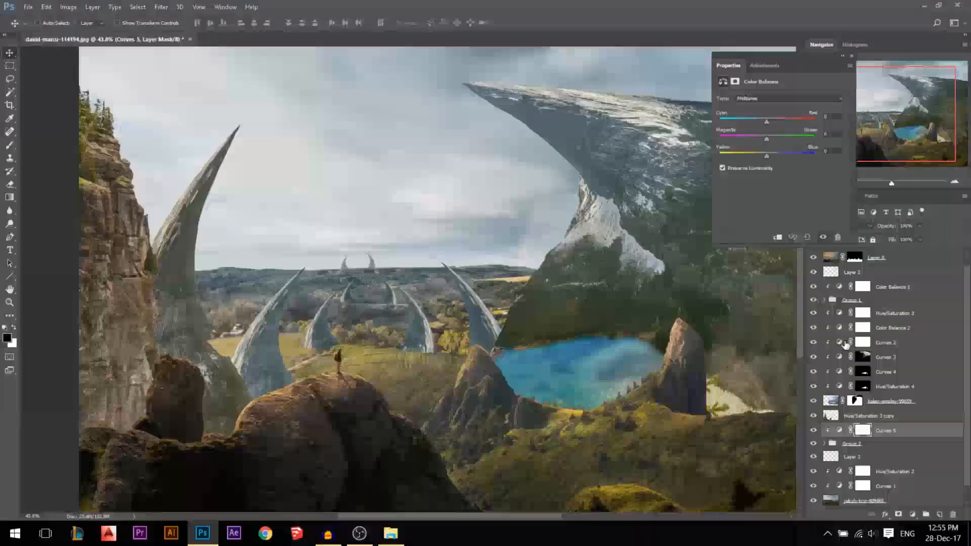
left_click(747, 98)
left_click(741, 120)
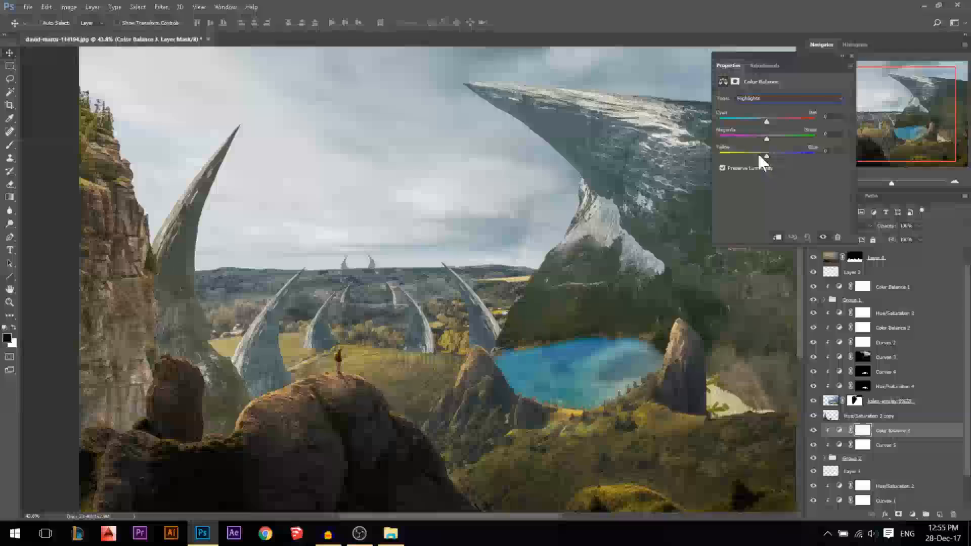
left_click(757, 152)
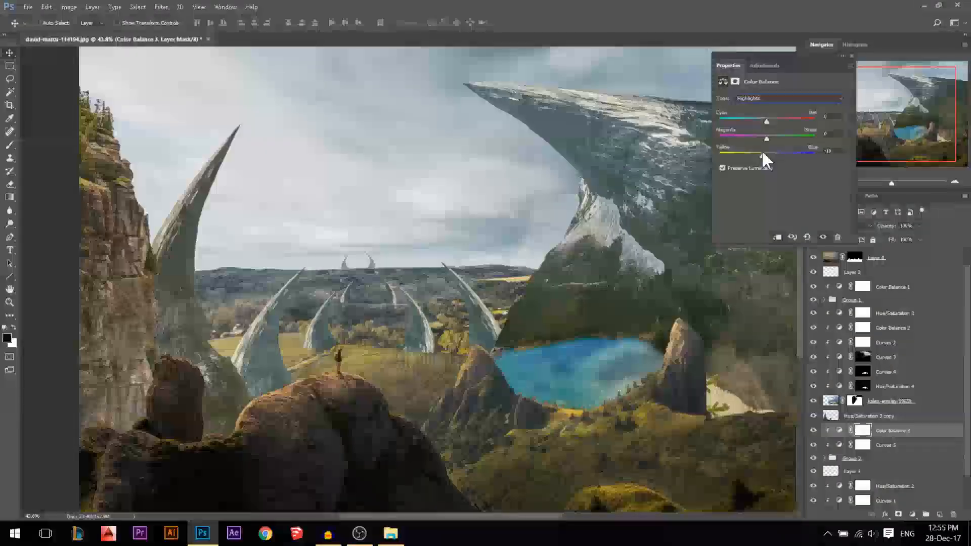
left_click_drag(766, 121, 772, 121)
Tint the grouped peaks' shadows in the same Color Balance, using green +6, more red and a small yellow-blue shift
left_click(766, 98)
left_click(757, 108)
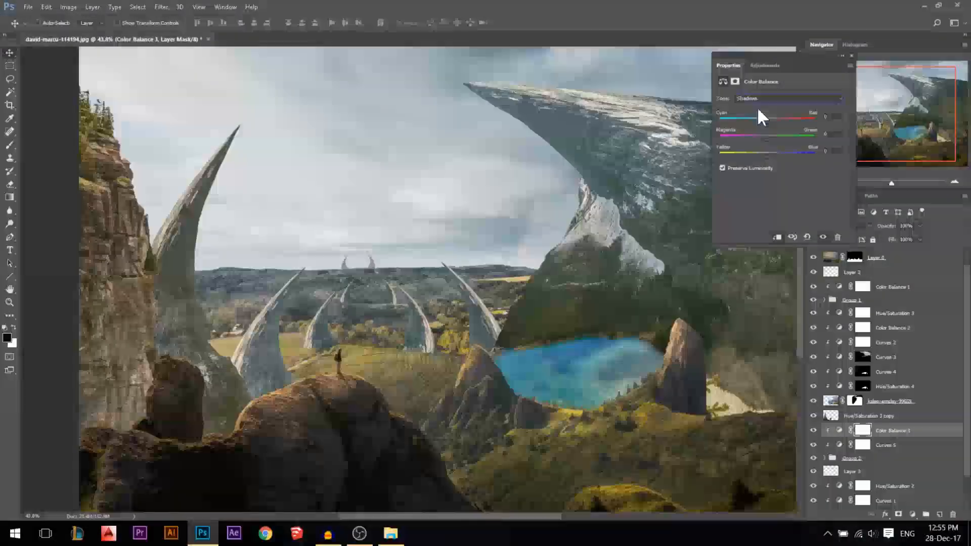
left_click(772, 138)
left_click_drag(772, 134, 765, 138)
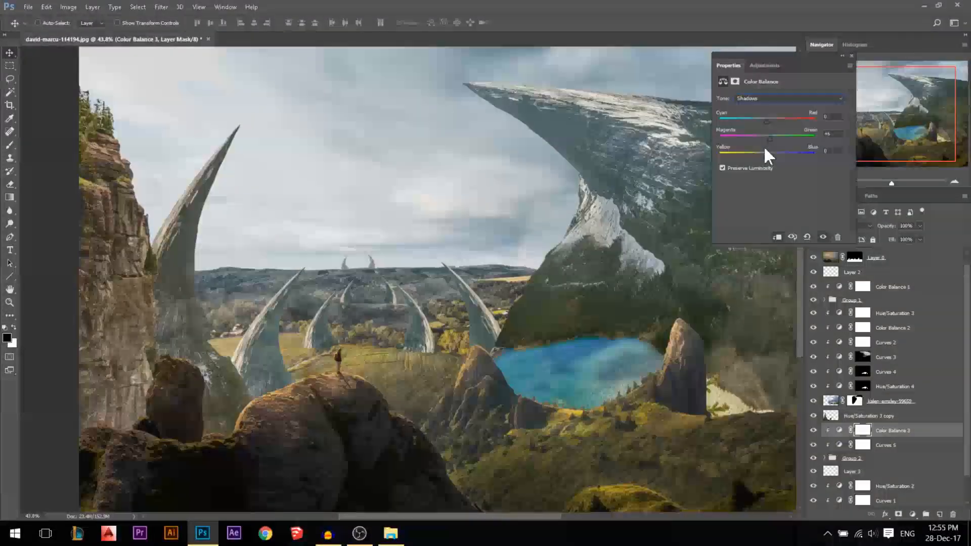
left_click(764, 151)
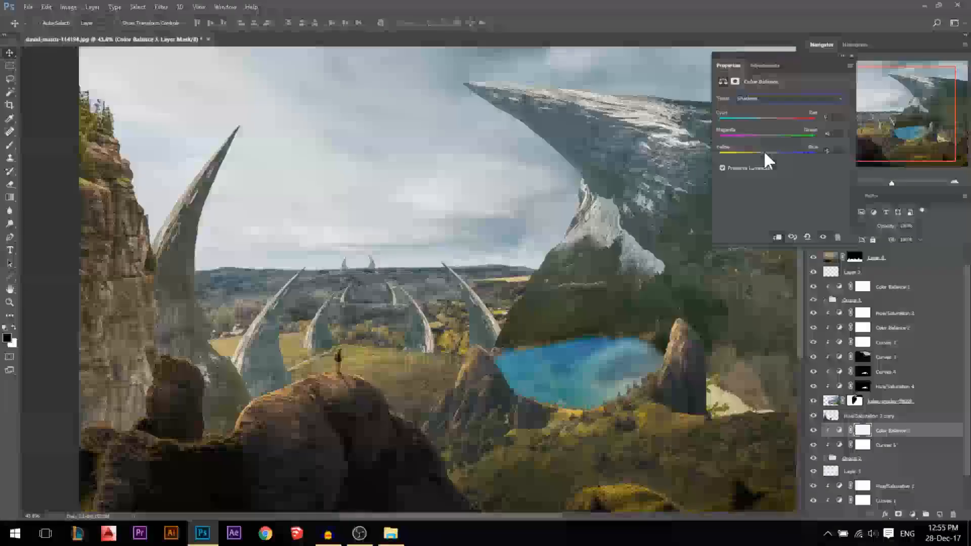
left_click(775, 117)
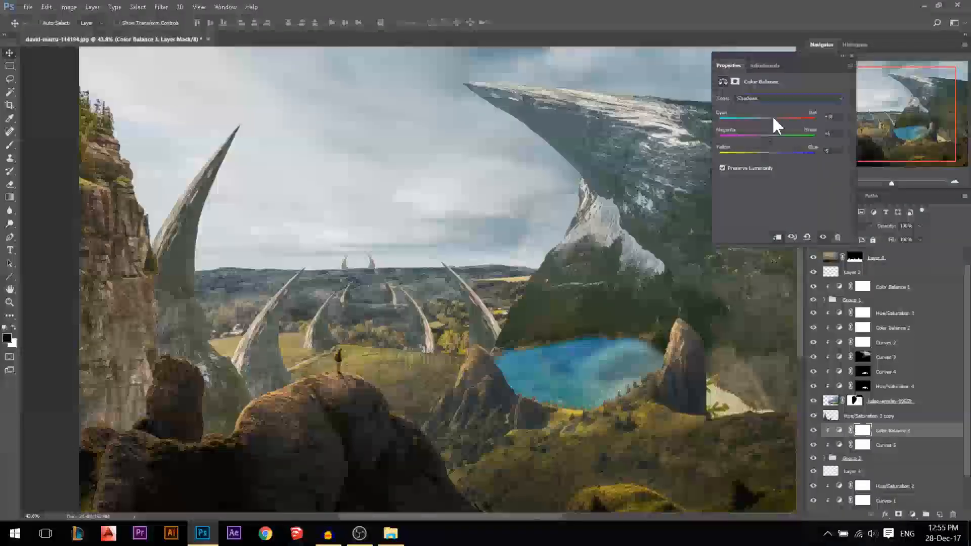
left_click(852, 56)
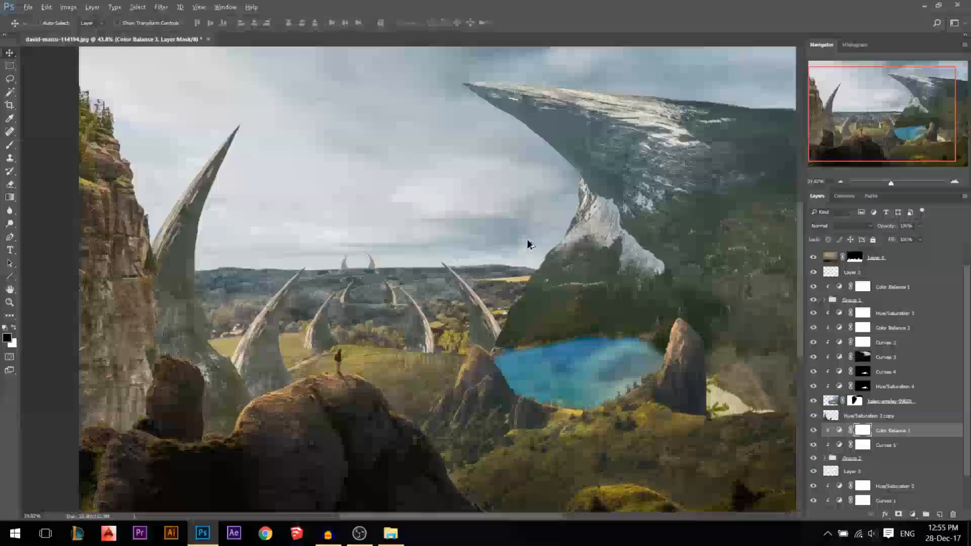
Select the nearest smaller peak pair's layer inside the group and switch to the Burn tool, opening its tonal range choices
scroll(485, 288, "down", 2)
scroll(435, 305, "up", 5)
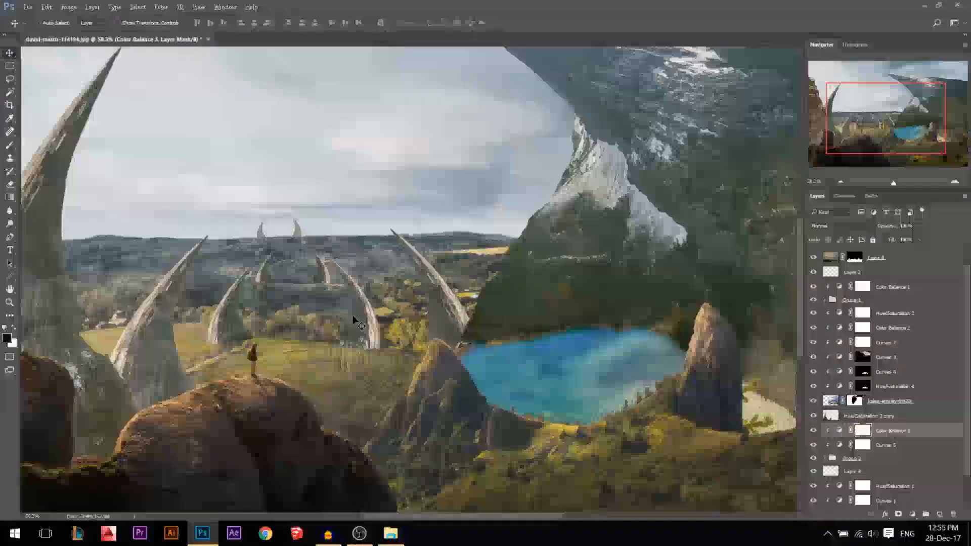
scroll(368, 328, "down", 2)
scroll(366, 325, "up", 2)
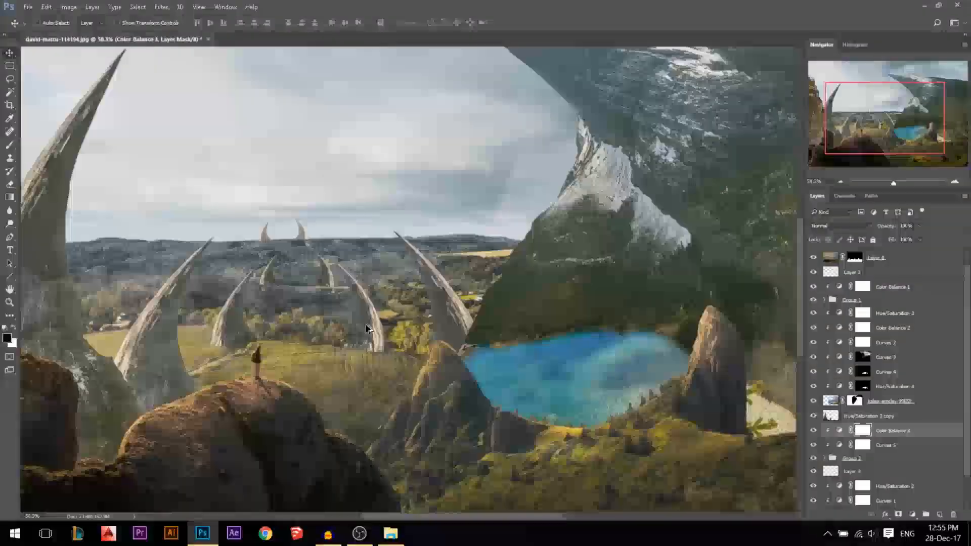
left_click(825, 458)
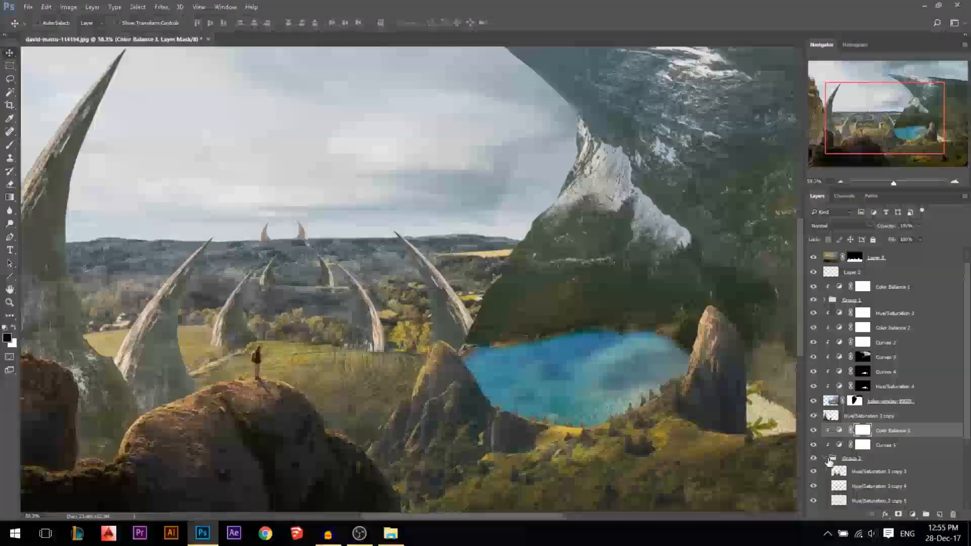
left_click(840, 472)
left_click_drag(455, 316, 443, 287)
key("ctrl+z")
left_click(8, 222)
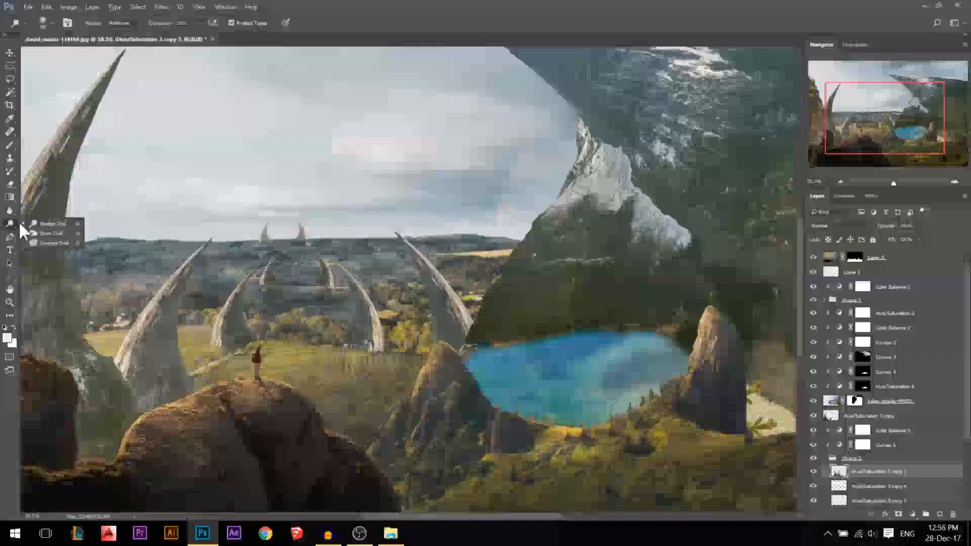
left_click(45, 233)
left_click(120, 22)
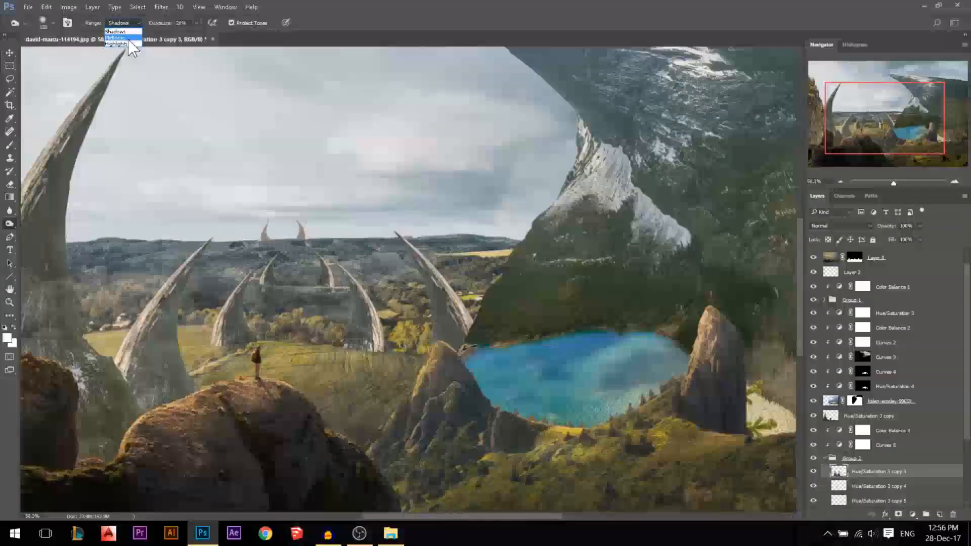
Burn the midtones and highlights of the spike beside the lake on the Hue/Saturation 3 copy 3 layer
left_click_drag(457, 323, 443, 292)
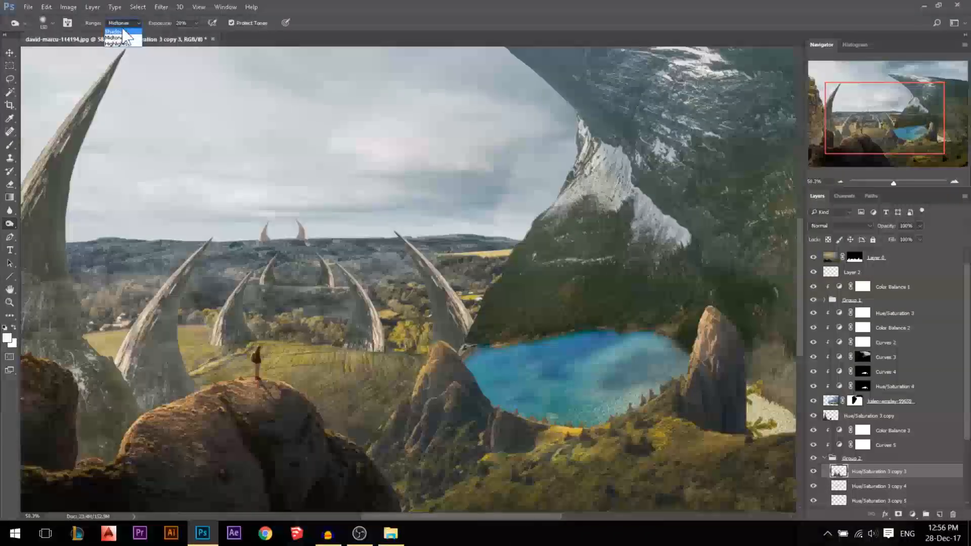
left_click(117, 44)
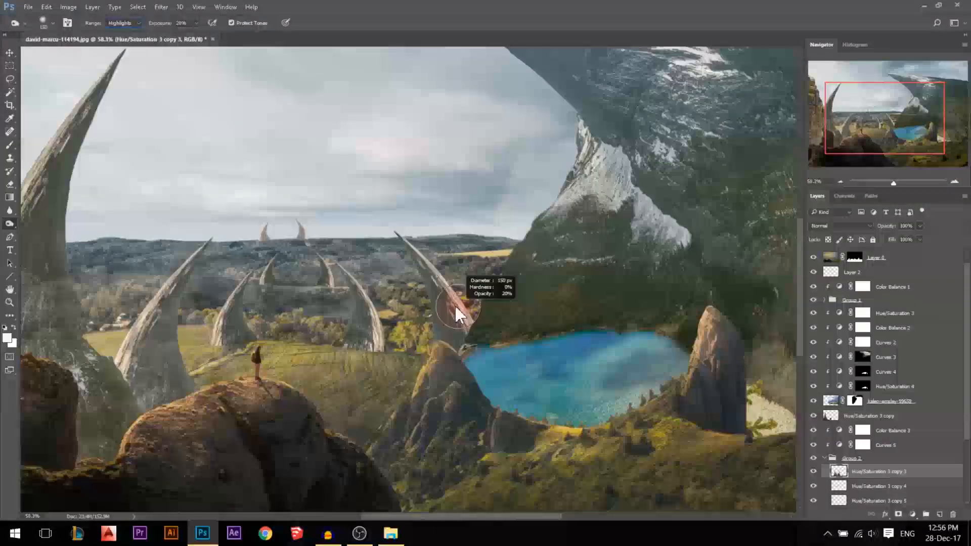
mouse_move(464, 320)
left_mouse_down()
mouse_move(423, 263)
mouse_move(430, 269)
left_mouse_up()
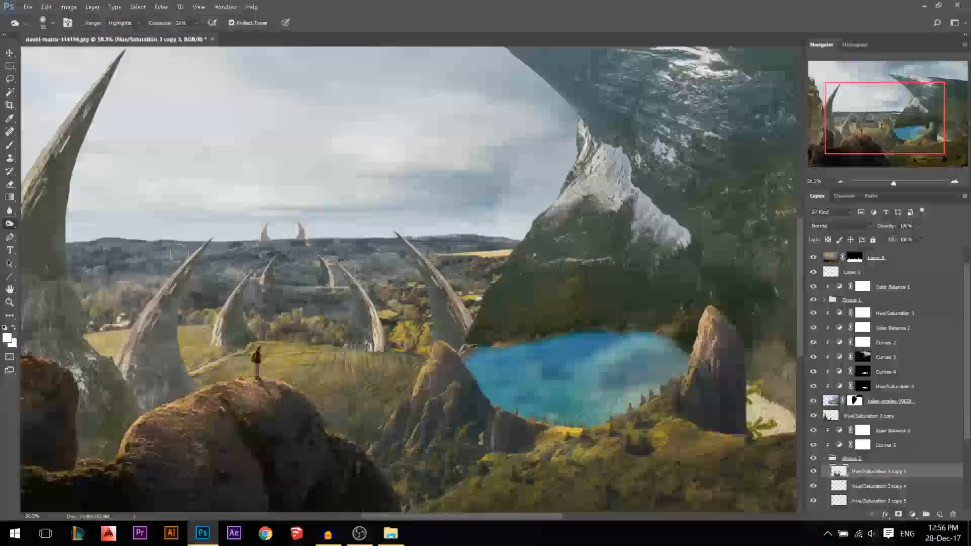
Burn the highlights of the more distant spikes on the Hue/Saturation 3 copy 4 and copy 6 layers, undoing a stroke
left_click(900, 487)
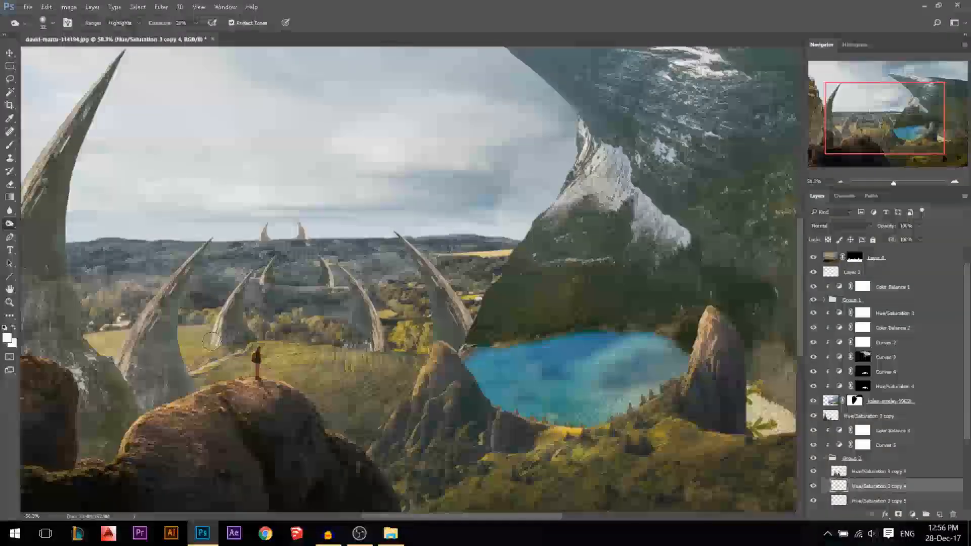
key("ctrl+z")
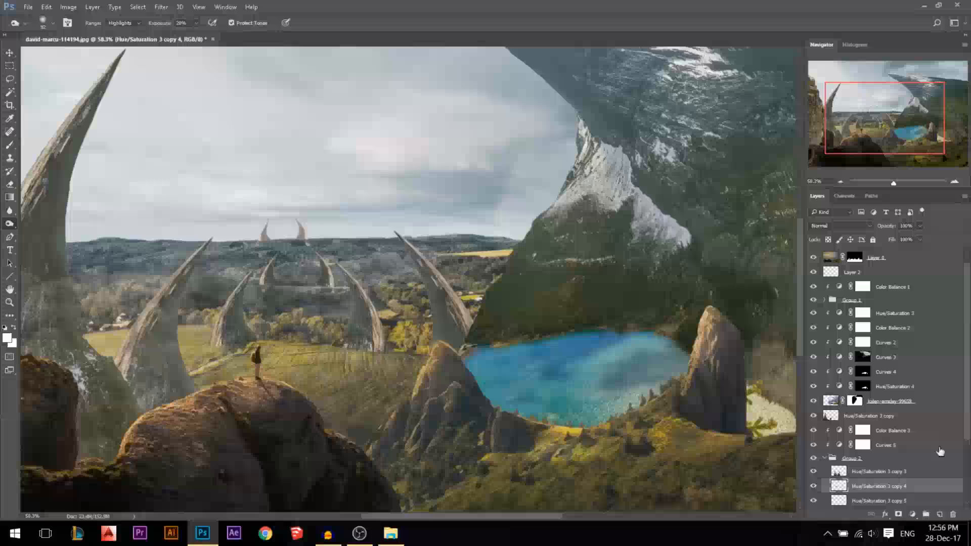
left_click(889, 500)
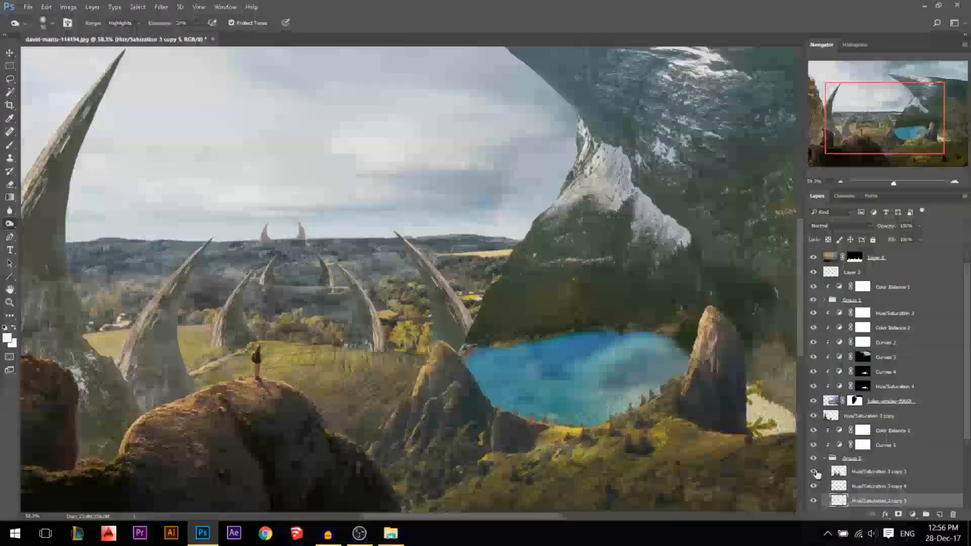
key("ctrl+j")
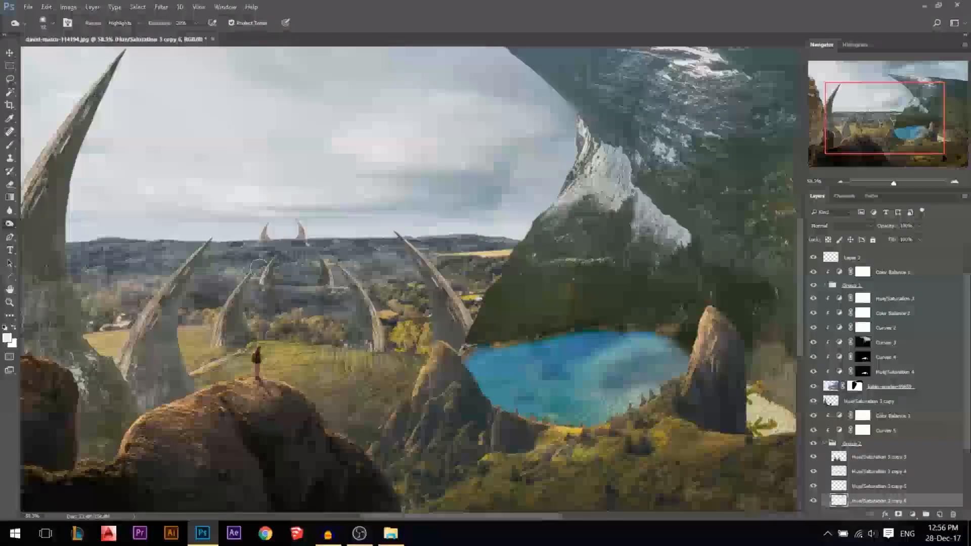
left_click_drag(261, 279, 249, 279)
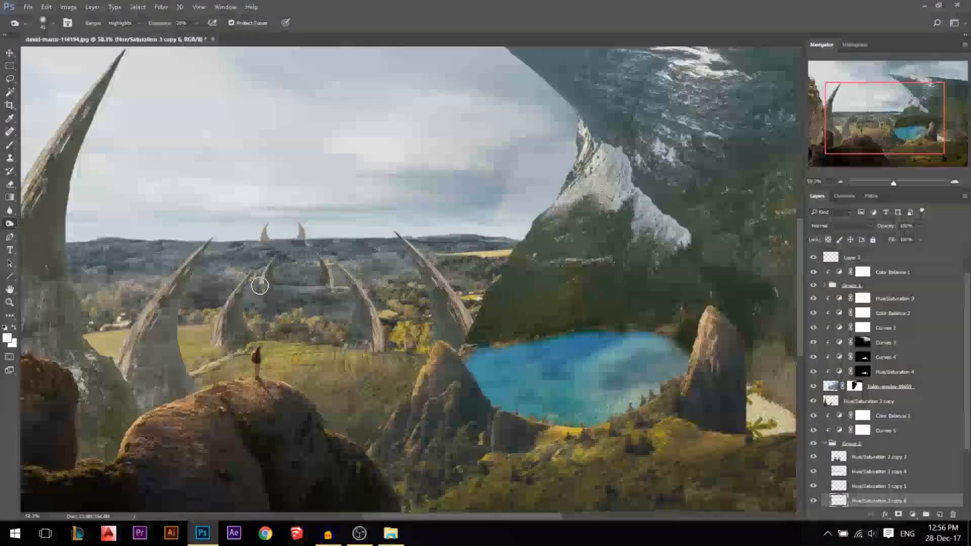
Toggle layer visibility to identify the middle-distance spikes, and burn their highlights on the Hue/Saturation 3 copy 5 layer
scroll(263, 246, "up", 1)
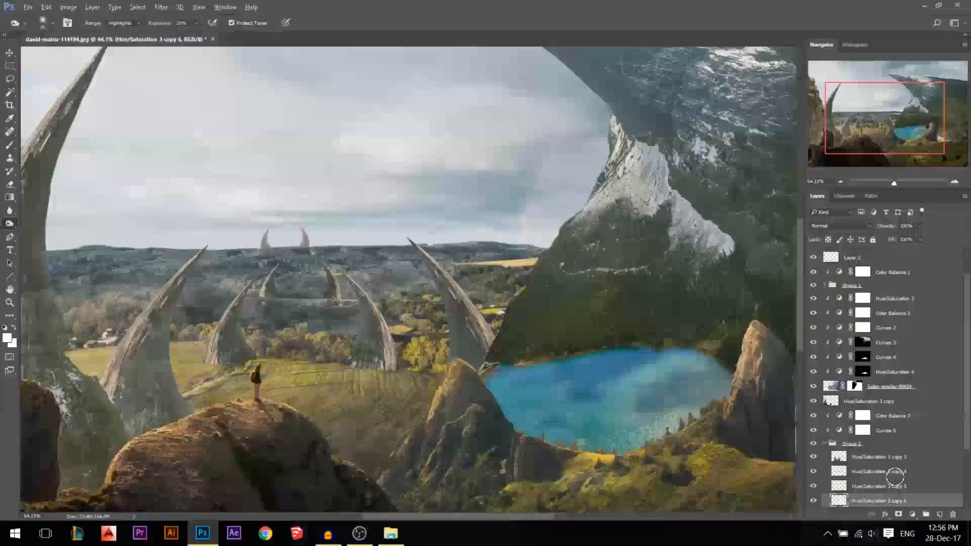
scroll(885, 471, "down", 3)
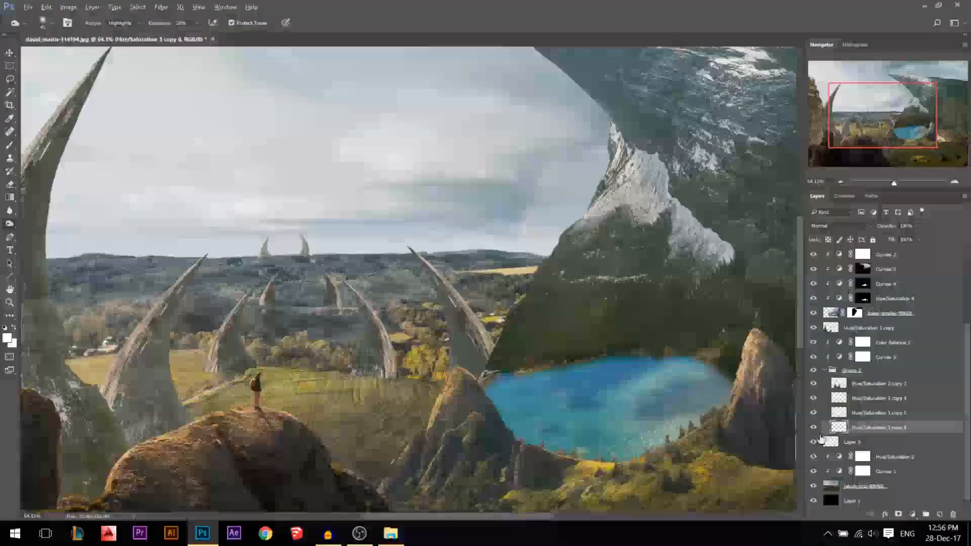
left_click(814, 428)
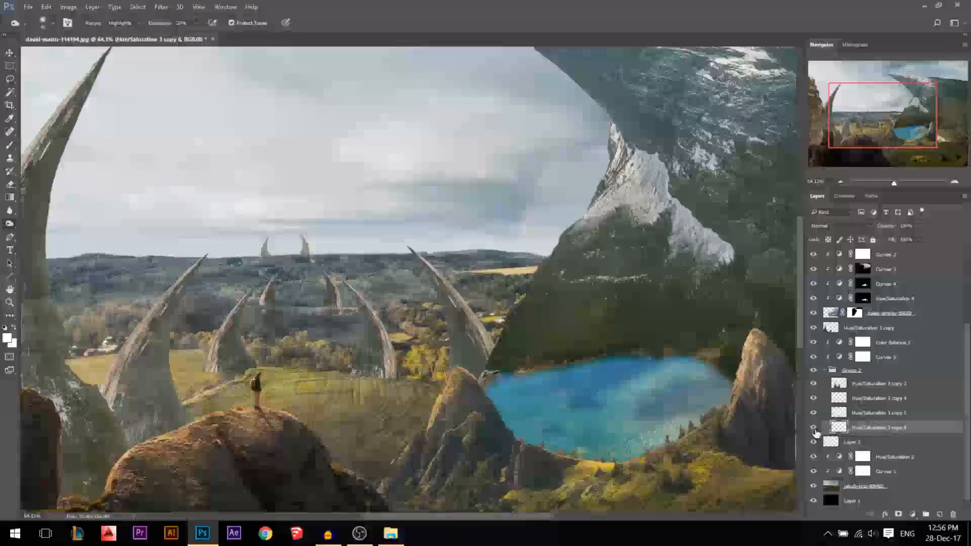
left_click(813, 427)
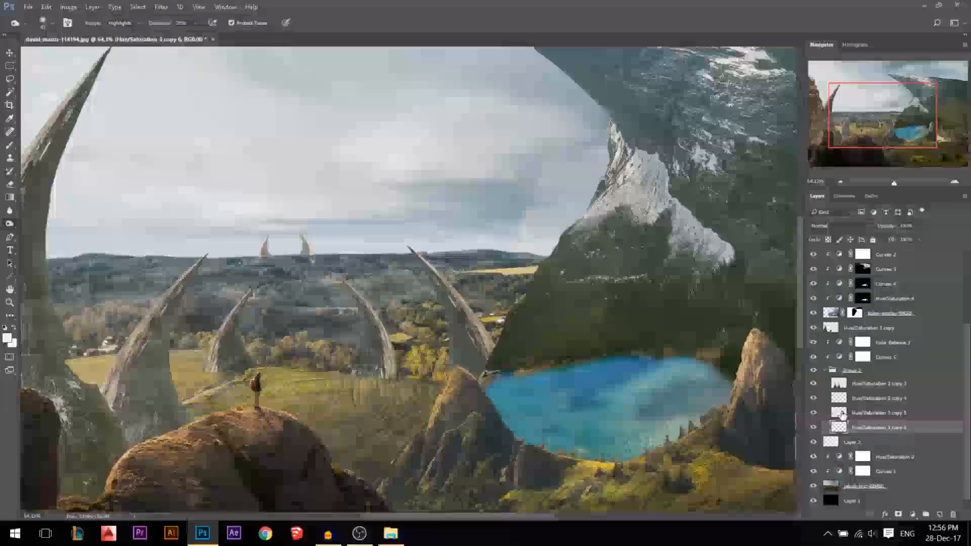
left_click(839, 413)
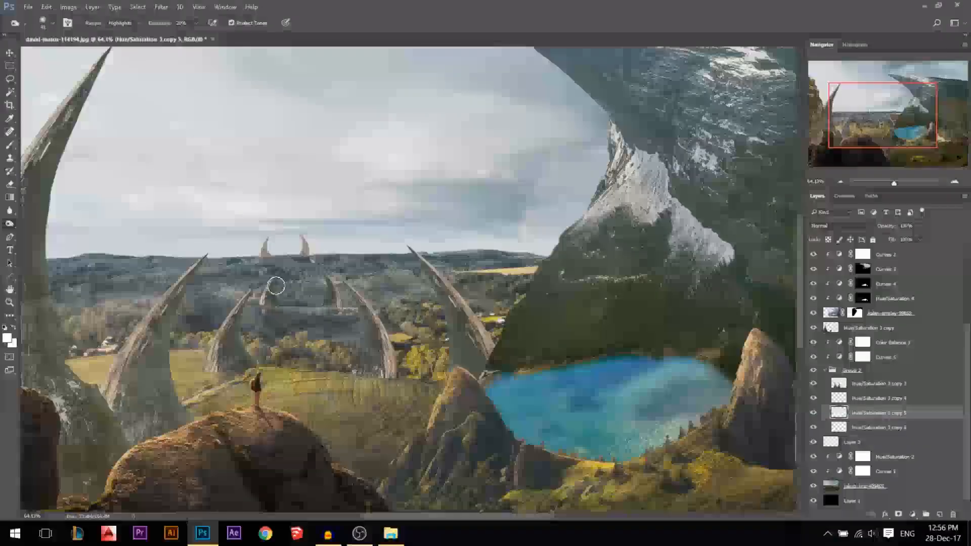
left_click_drag(266, 288, 268, 311)
Lower the opacity of the farthest spikes' layer, Hue/Saturation 3 copy 6, to about 72%
left_click(844, 427)
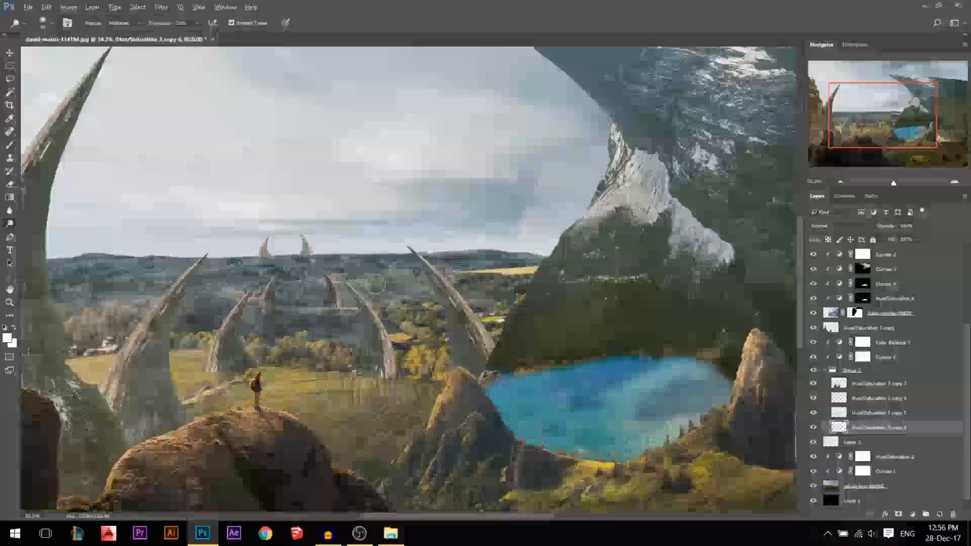
scroll(306, 251, "down", 3)
key("v")
scroll(331, 268, "down", 2)
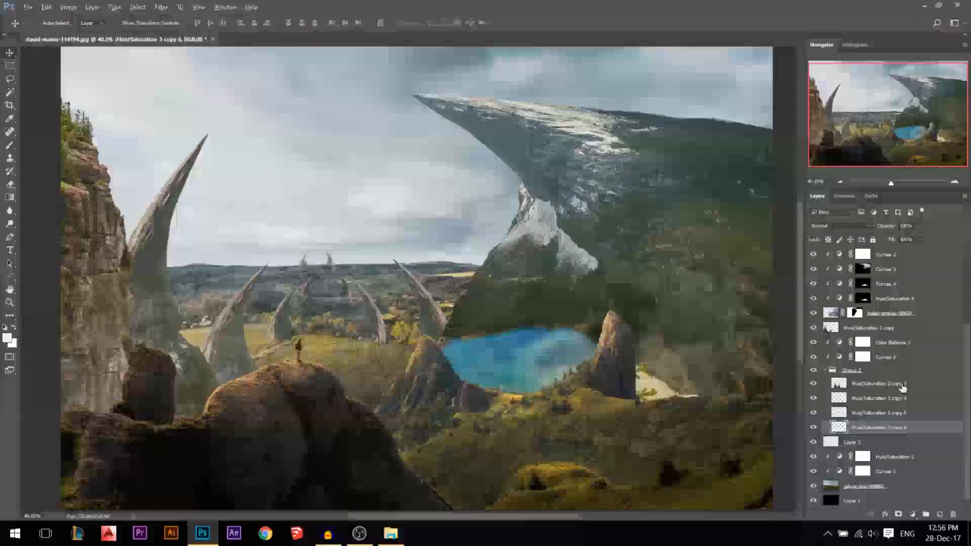
left_click_drag(889, 229, 880, 229)
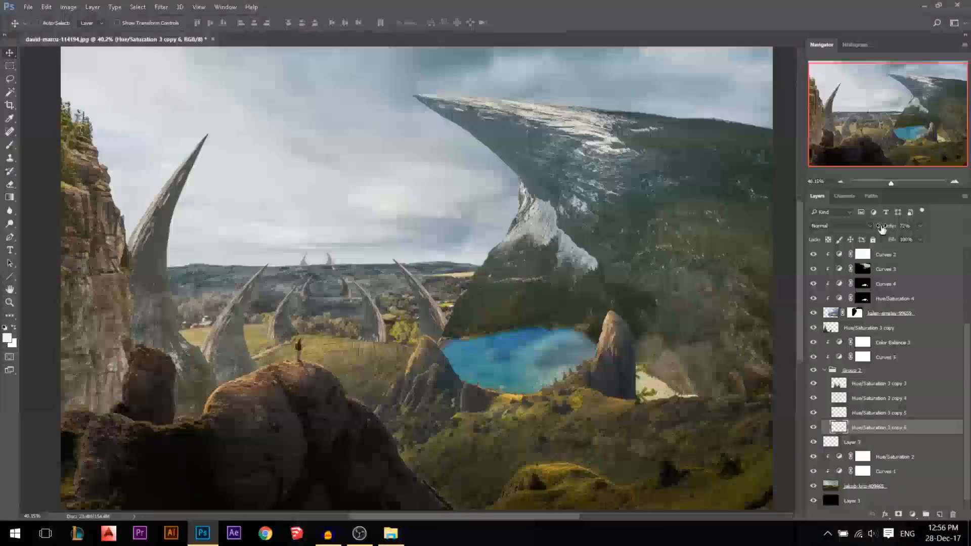
Reduce the opacity of the nearer spike pairs' layers, Hue/Saturation 3 copy 5, copy 4 and copy 3
left_click(354, 284, "ctrl")
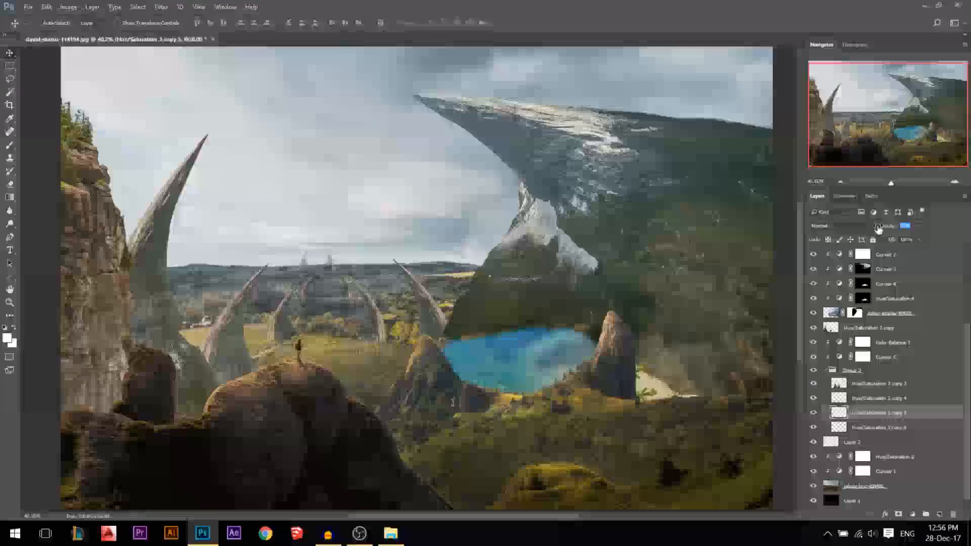
left_click(382, 325, "ctrl")
left_click_drag(892, 227, 888, 228)
left_click(431, 320, "ctrl")
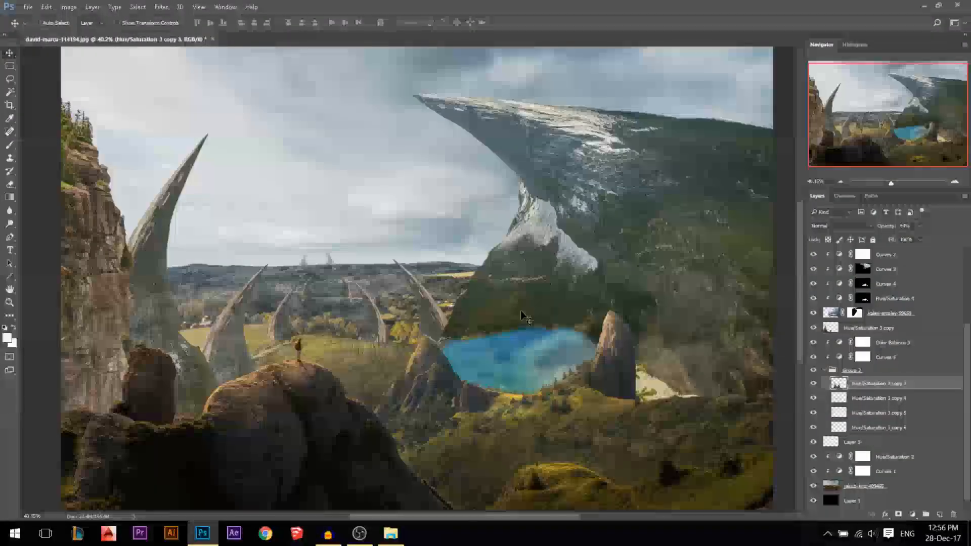
Try adjusting the opacity of the large spike beside the cliff on the Hue/Saturation 3 copy layer
scroll(526, 319, "down", 2)
left_click(190, 238, "ctrl")
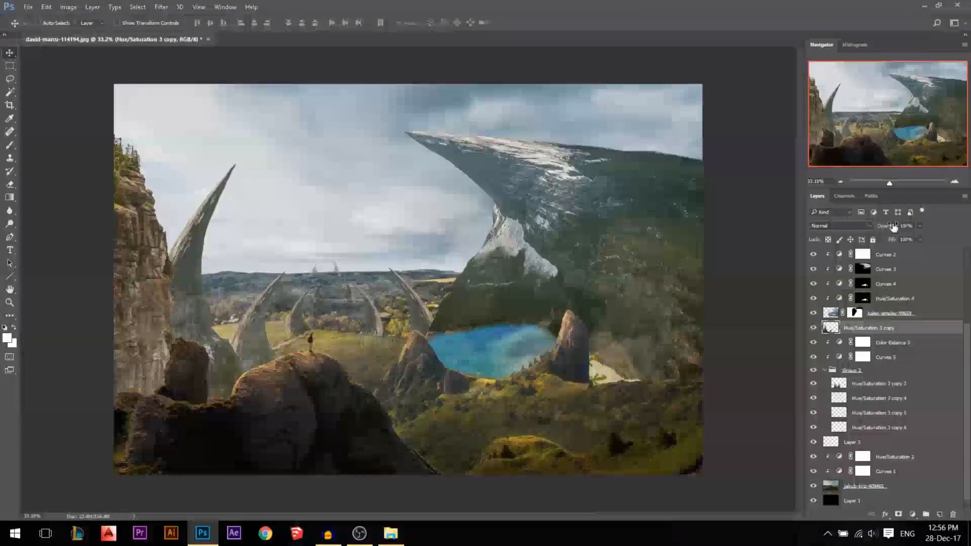
left_click_drag(888, 227, 896, 219)
Examine the whole composition and check the figure's placement against the Crop tool's rule-of-thirds grid
scroll(167, 217, "up", 4)
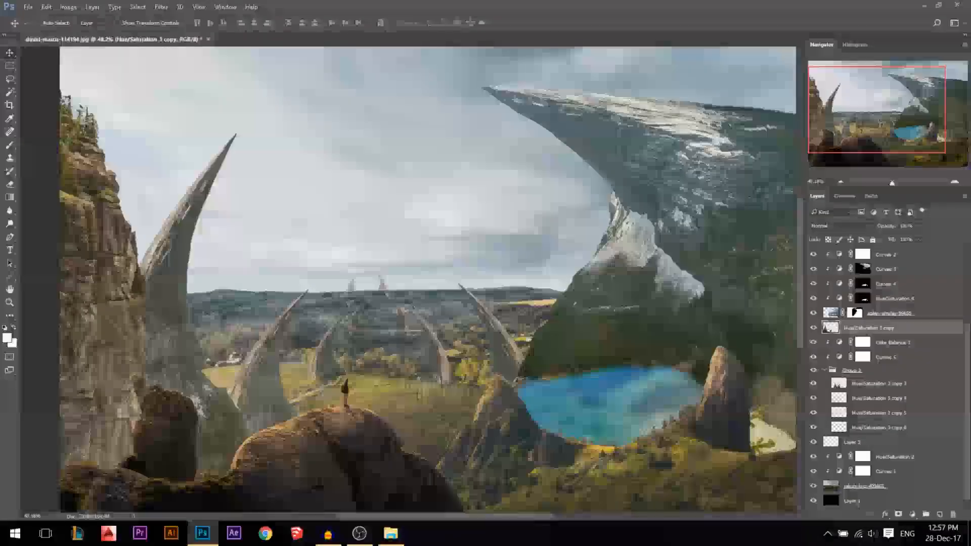
scroll(436, 289, "down", 3)
scroll(438, 292, "down", 1)
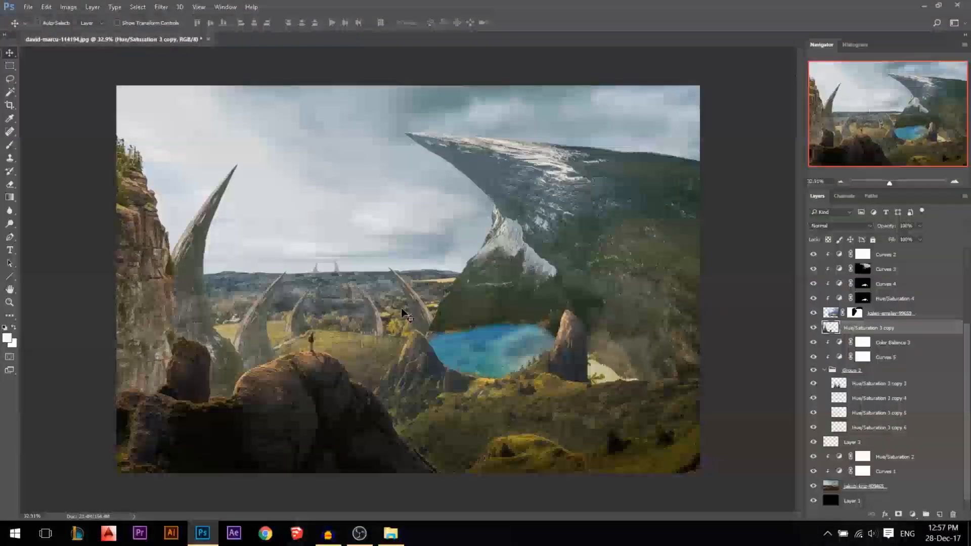
scroll(407, 316, "up", 3)
scroll(414, 326, "down", 2)
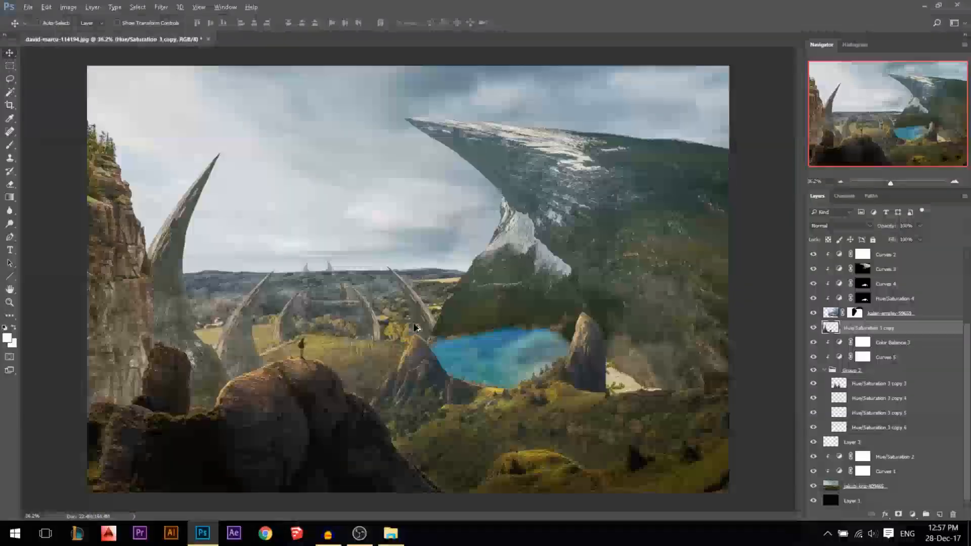
scroll(323, 337, "down", 1)
key("c")
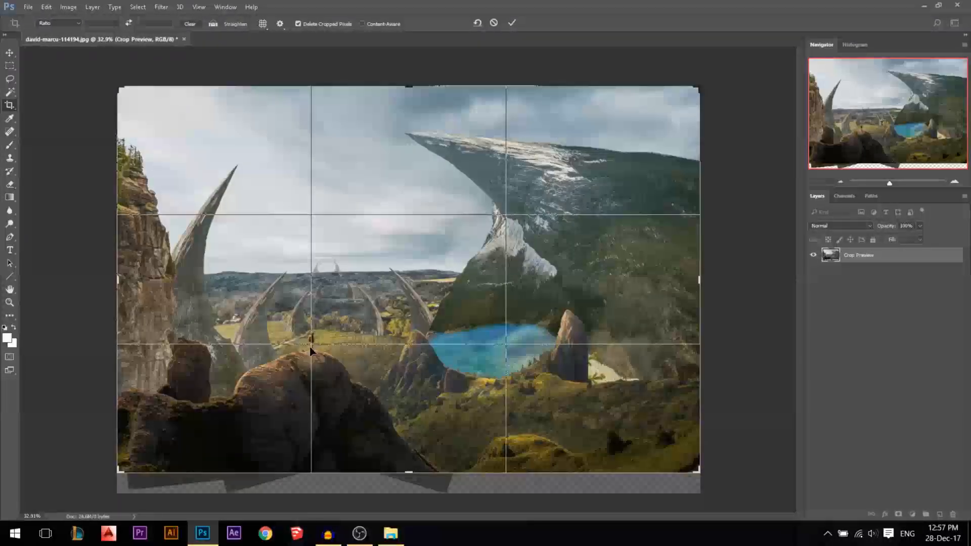
key("Return")
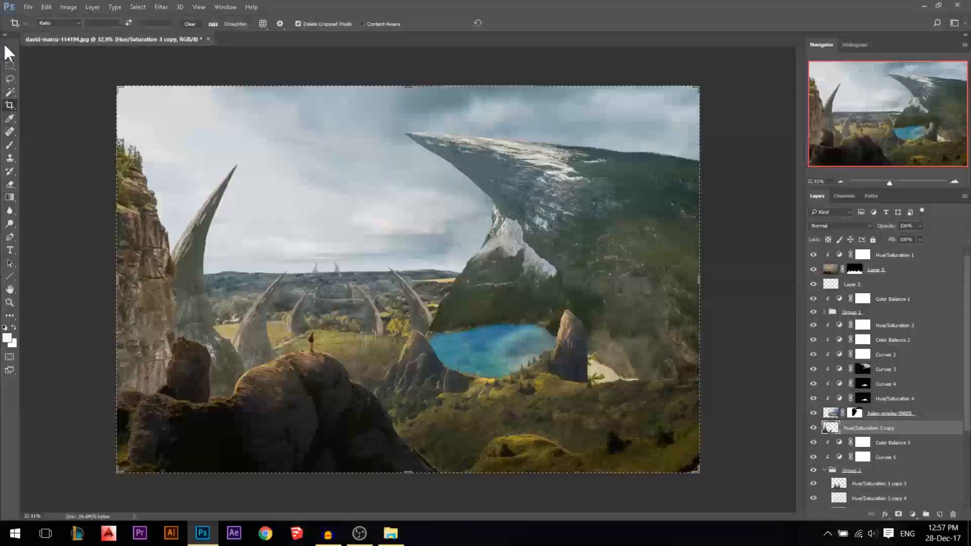
left_click(9, 52)
Add a Curves adjustment above Hue/Saturation 2 for the jakub-kriz background landscape and raise its RGB curve to brighten it
scroll(326, 349, "up", 2)
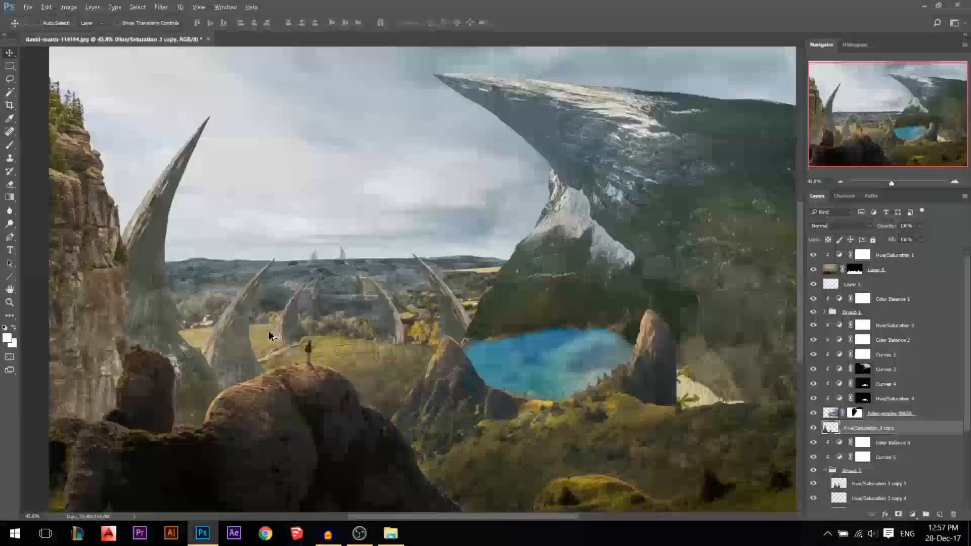
scroll(269, 335, "down", 2)
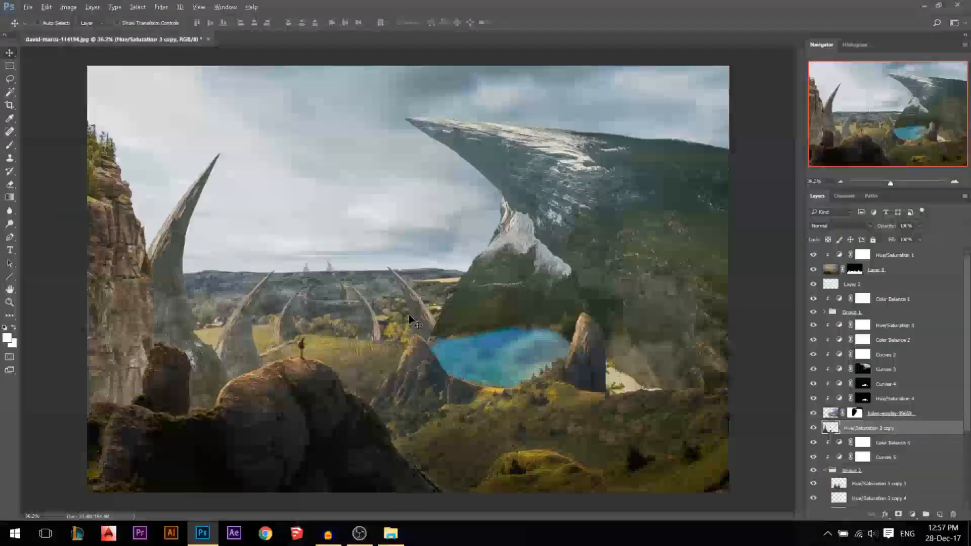
scroll(340, 229, "down", 1)
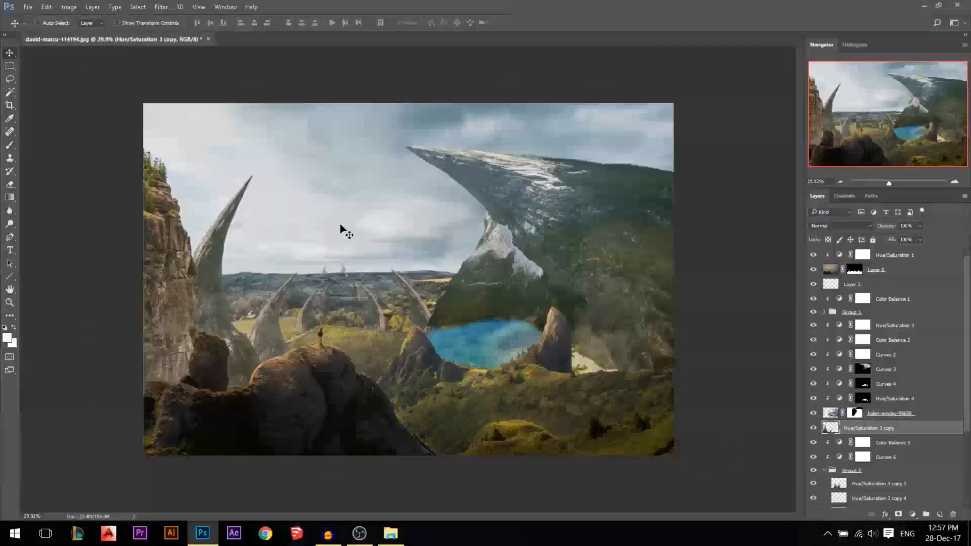
scroll(341, 227, "up", 1)
left_click(354, 214, "ctrl")
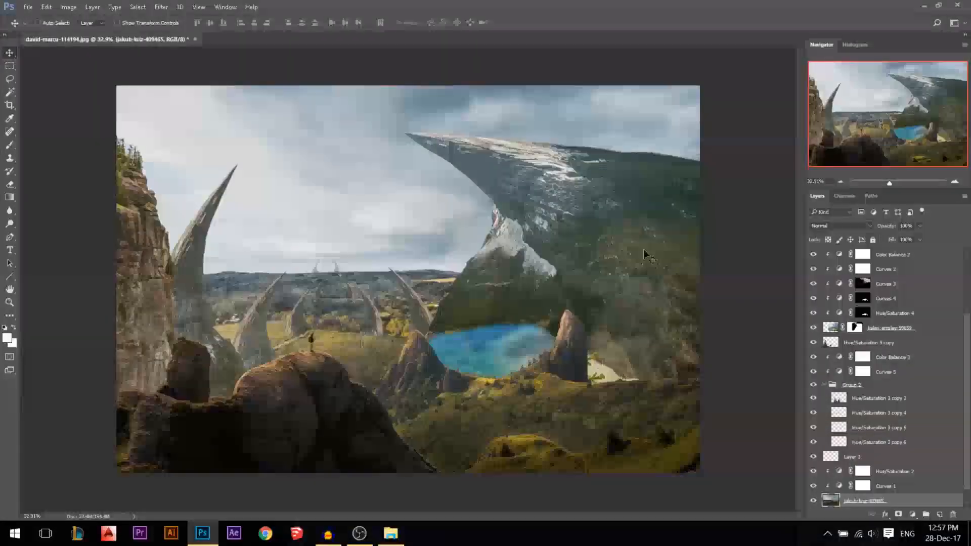
left_click(891, 473)
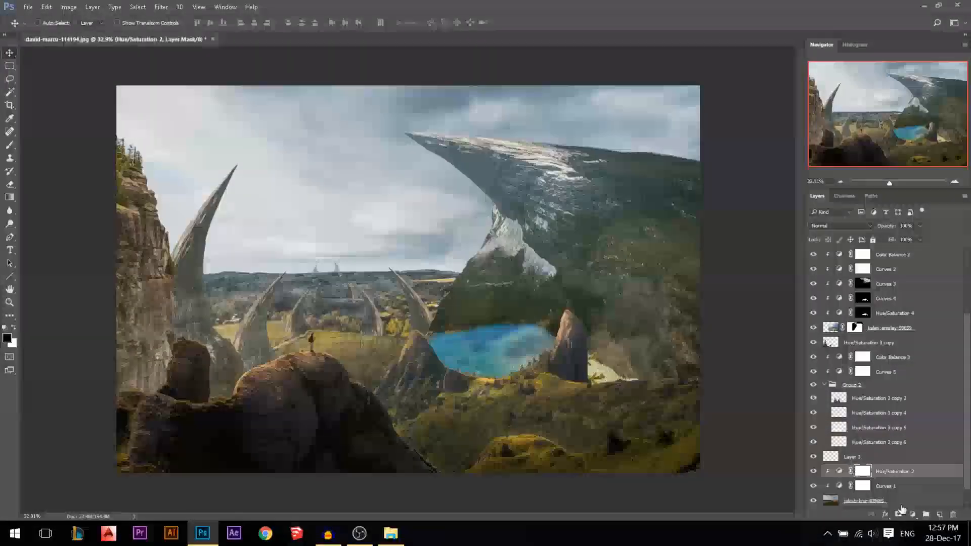
left_click(911, 514)
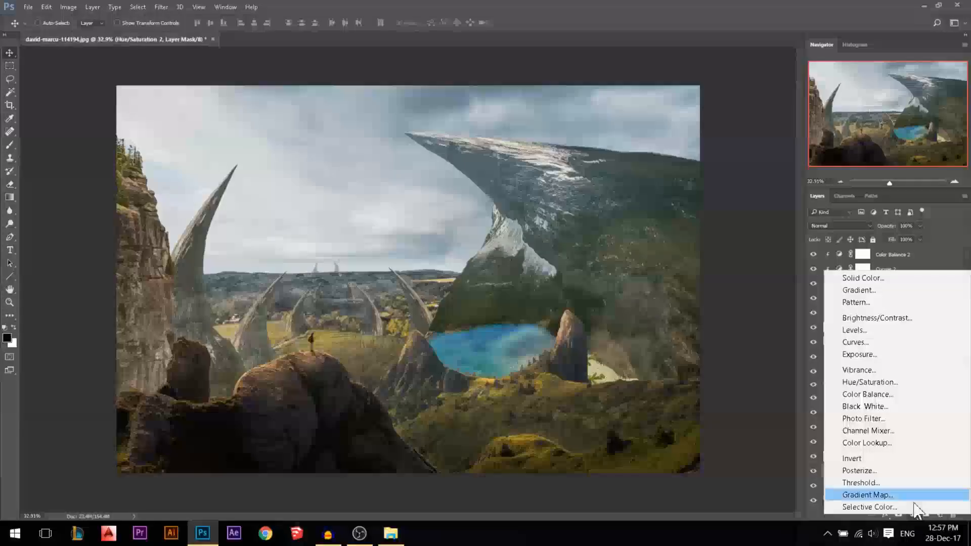
left_click(870, 342)
left_click_drag(783, 170, 772, 163)
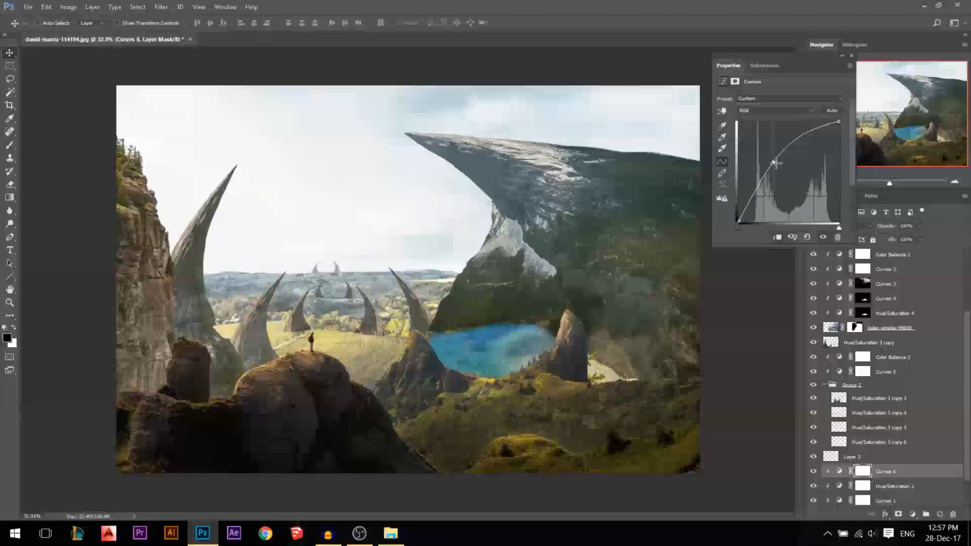
Pull the white point inward on the new curve's Red channel to give the background a warm tint
left_click(758, 111)
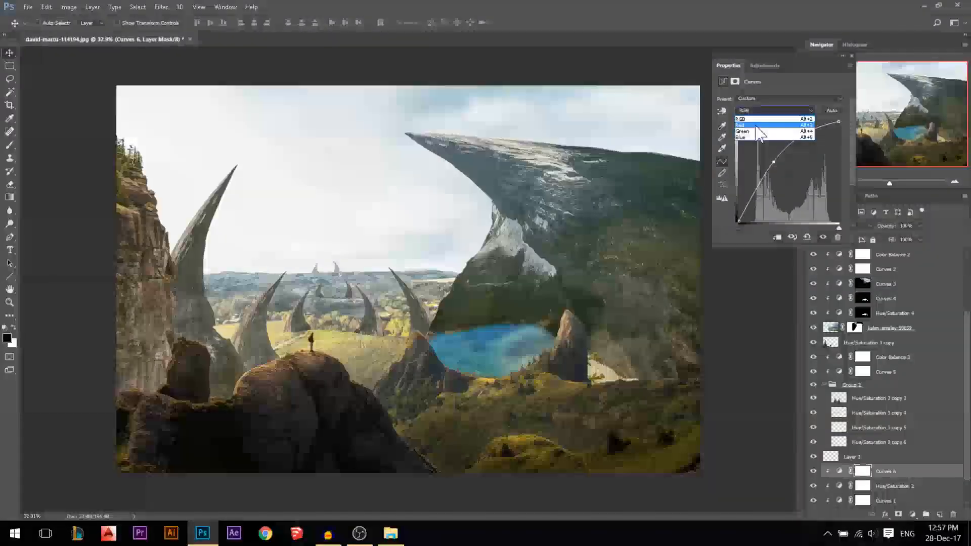
left_click(757, 125)
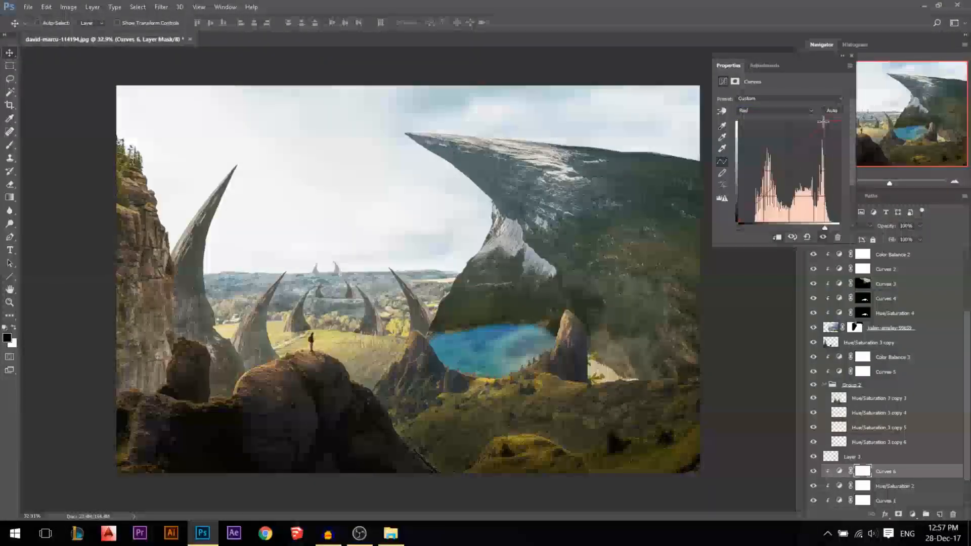
left_click_drag(811, 120, 799, 122)
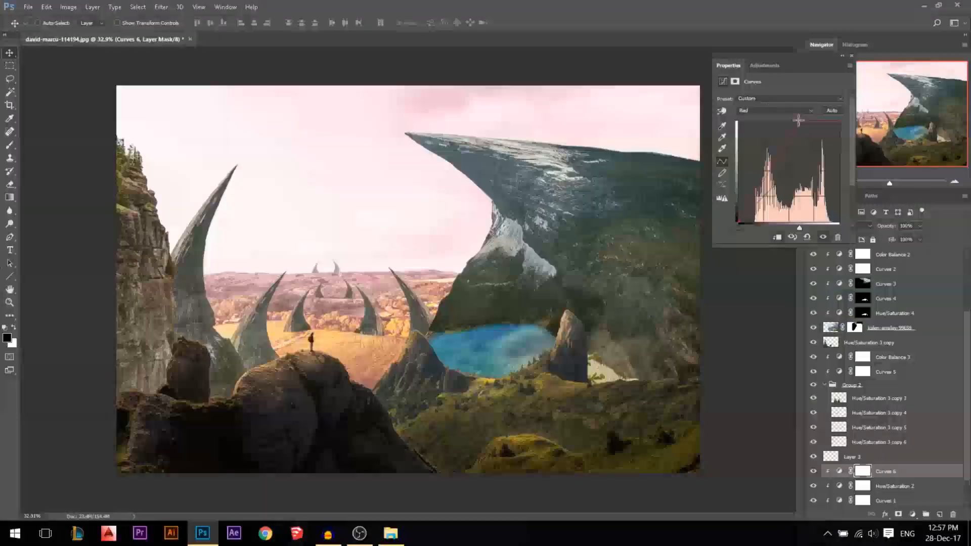
Lower the Blue channel's white point on the Curves 6 adjustment and reduce its layer opacity to 76%
left_click(766, 113)
left_click(757, 149)
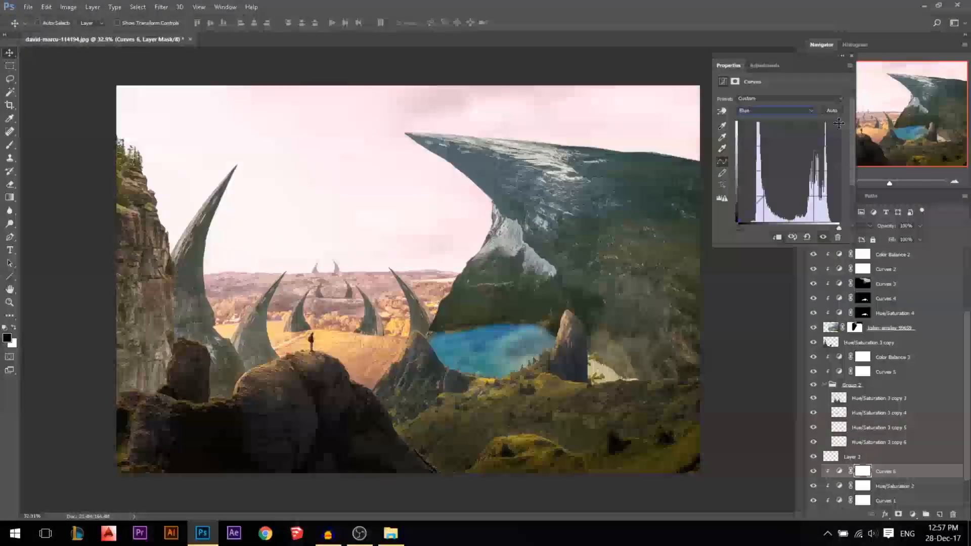
left_click_drag(841, 138, 842, 140)
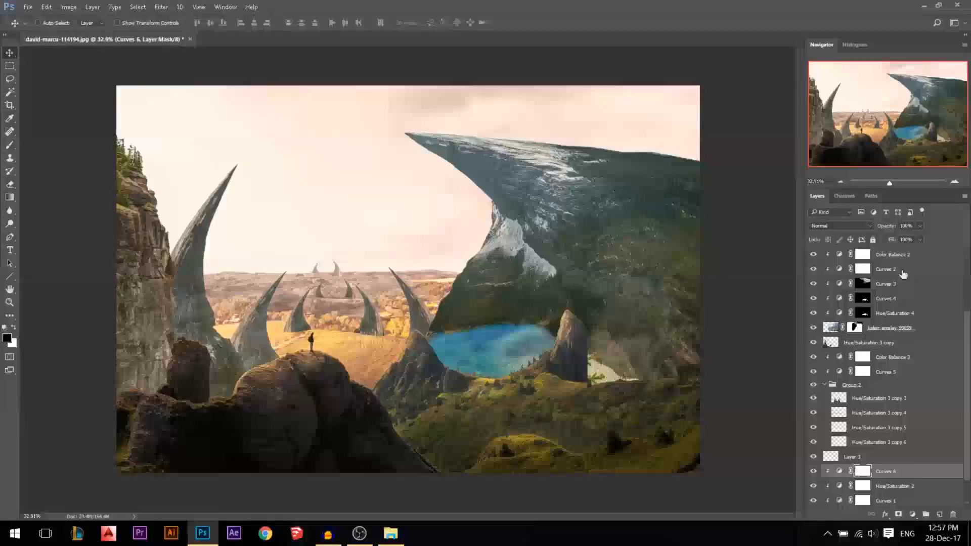
left_click_drag(893, 229, 887, 230)
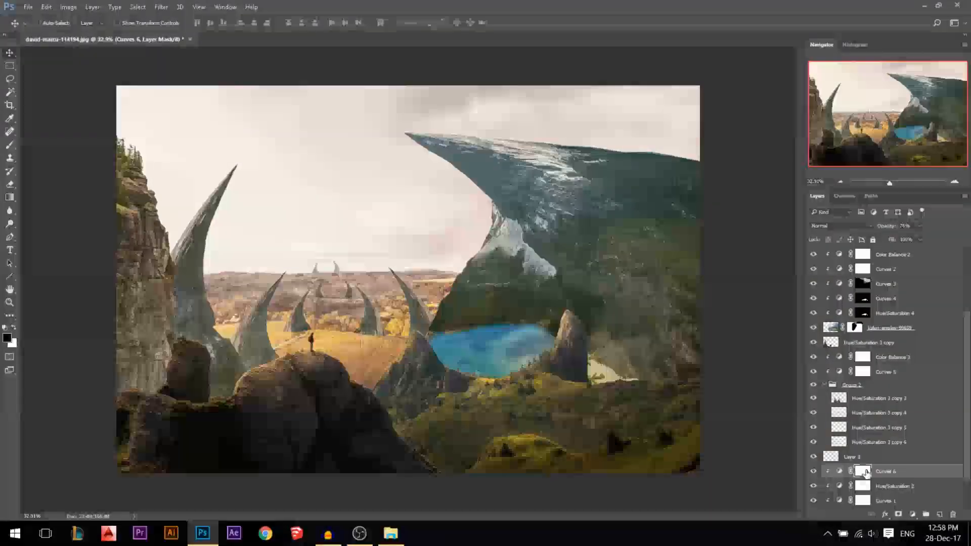
Invert the Curves 6 mask to black and prepare a soft white brush at reduced opacity
key("ctrl+i")
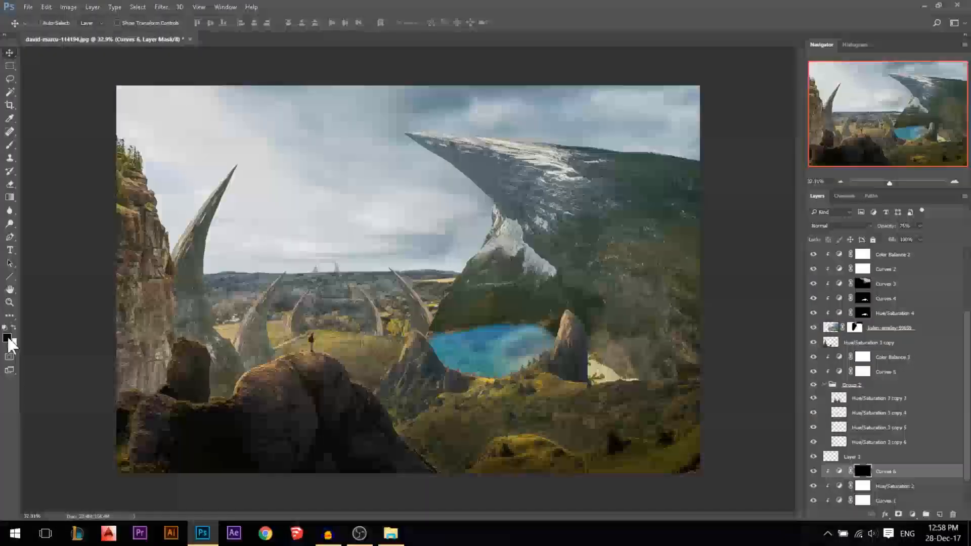
left_click(14, 328)
left_click(9, 145)
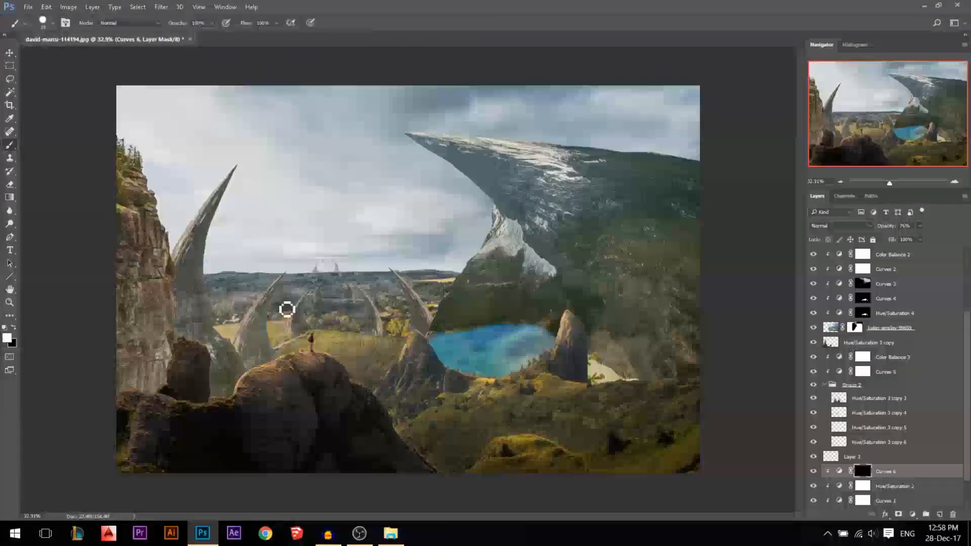
right_click(346, 247)
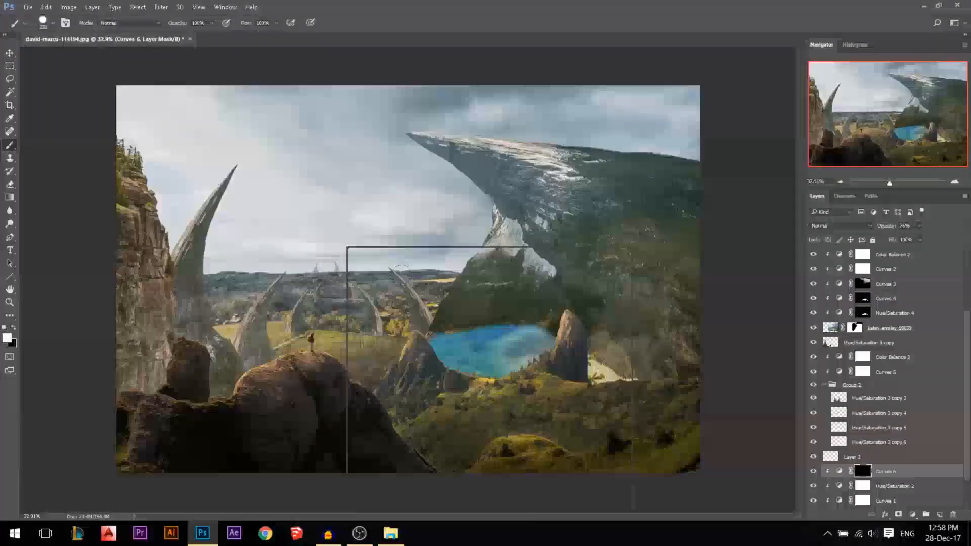
left_click_drag(178, 23, 158, 27)
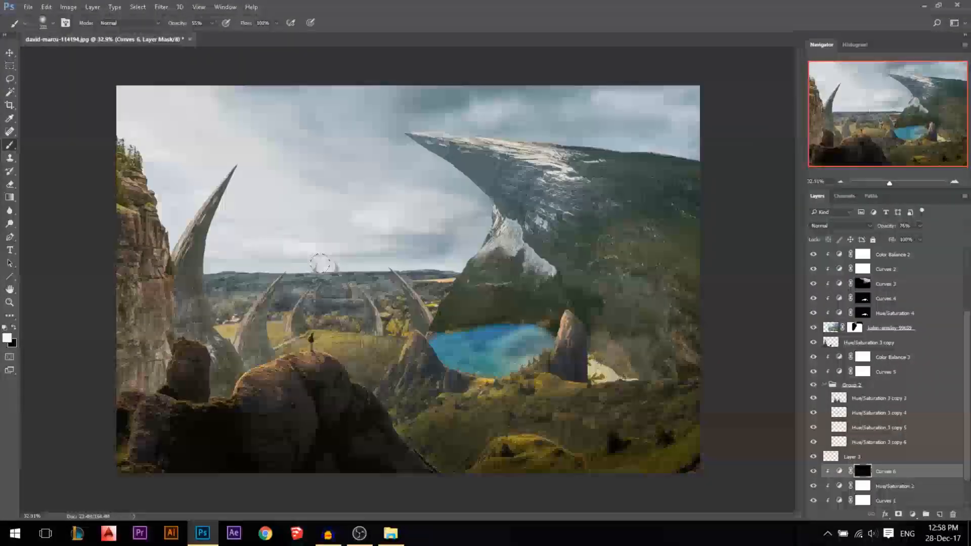
Paint the warm grade back in over the valley spikes and horizon on the Curves 6 mask, and lower the layer's opacity to 42%
left_click_drag(324, 270, 402, 270)
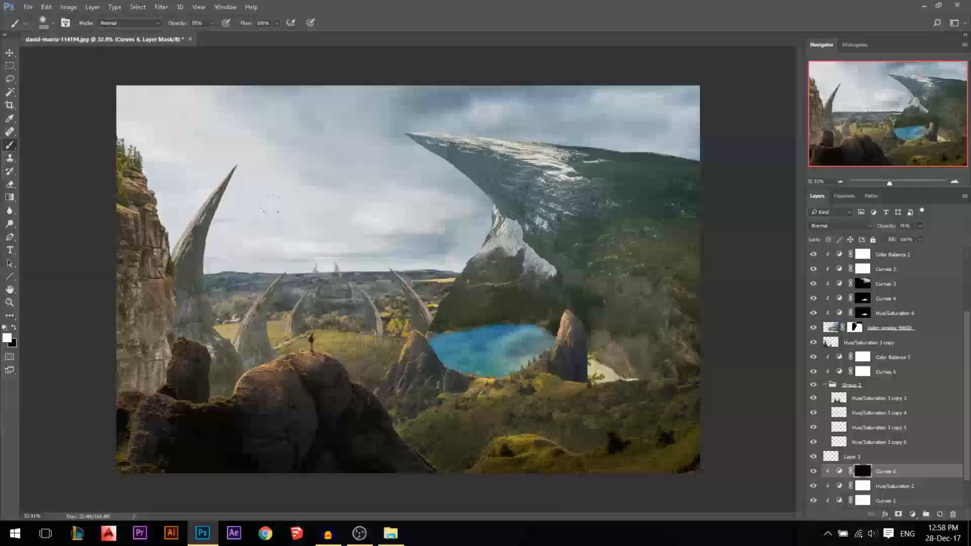
left_click(323, 270)
left_click_drag(318, 270, 360, 334)
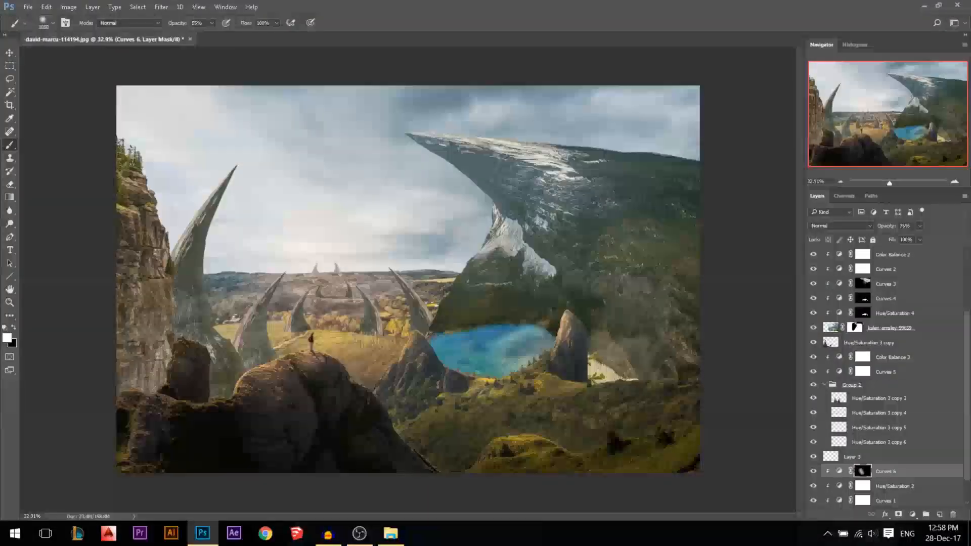
left_click_drag(111, 410, 227, 354)
left_click_drag(327, 287, 253, 286)
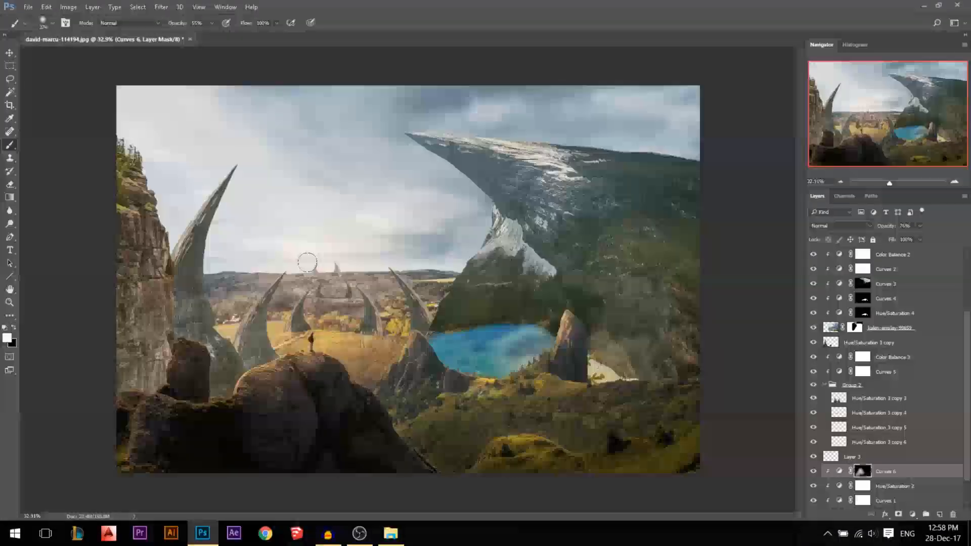
left_click_drag(316, 261, 336, 331)
mouse_move(894, 229)
left_mouse_down()
mouse_move(882, 231)
mouse_move(891, 231)
left_mouse_up()
key("v")
Duplicate Curves 6 to the top of the layer stack and compare the image with and without the copy
scroll(861, 449, "down", 2)
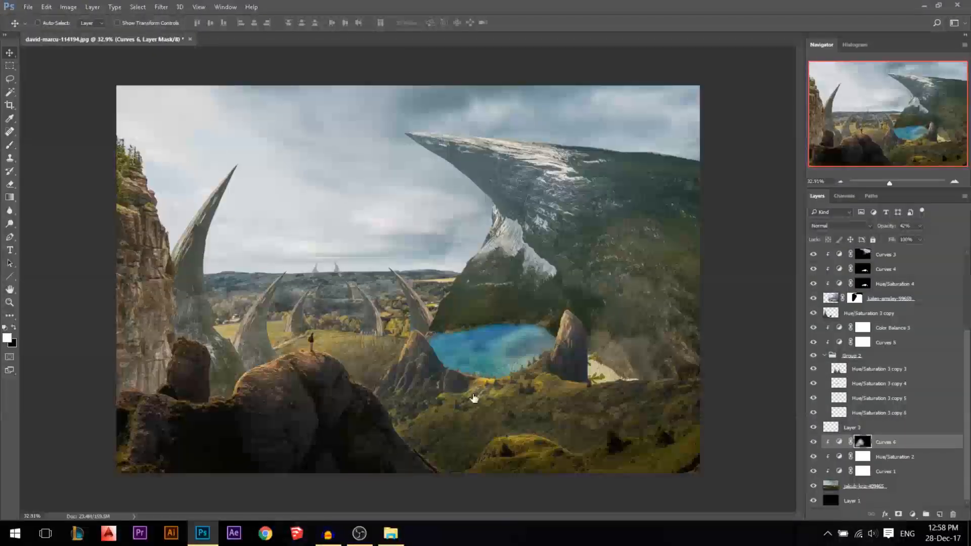
scroll(911, 458, "up", 1)
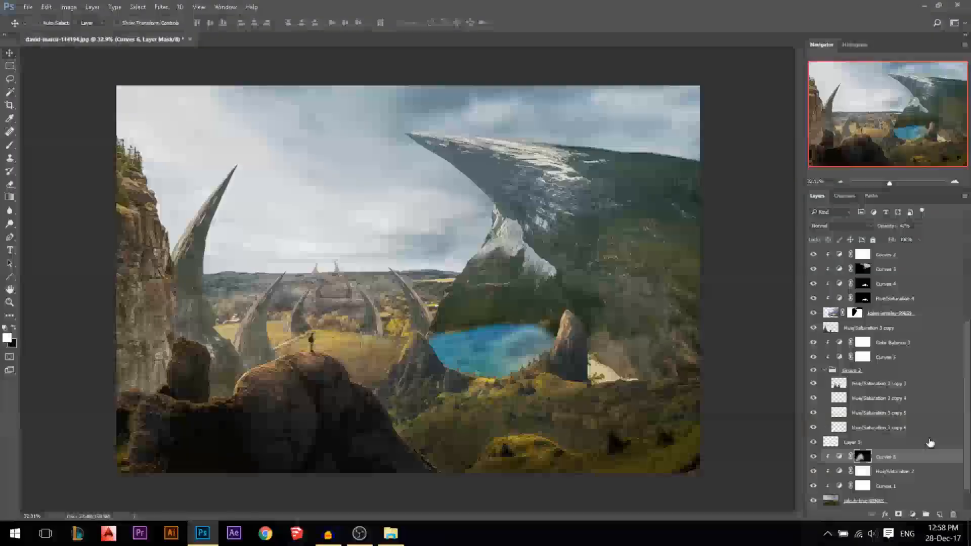
left_click_drag(911, 458, 897, 247)
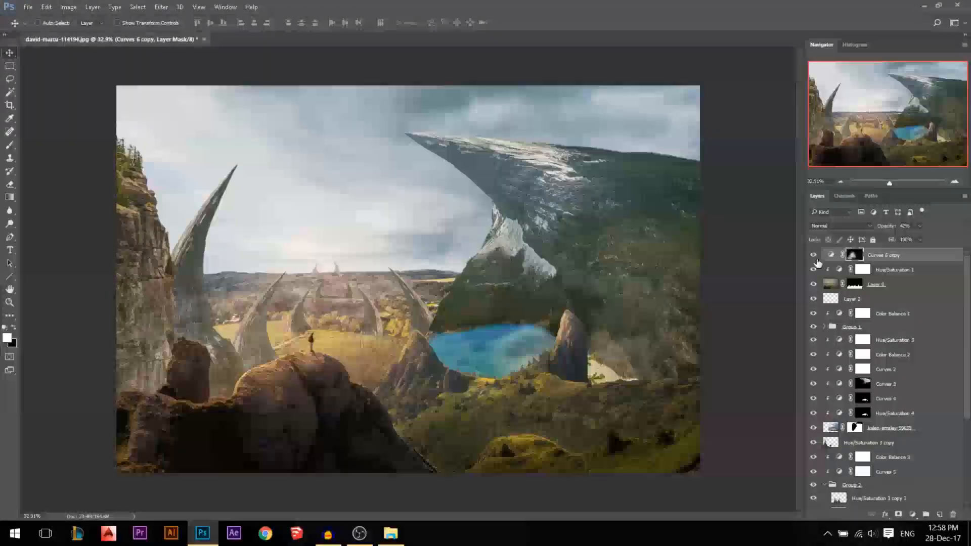
left_click(812, 255)
left_click(813, 256)
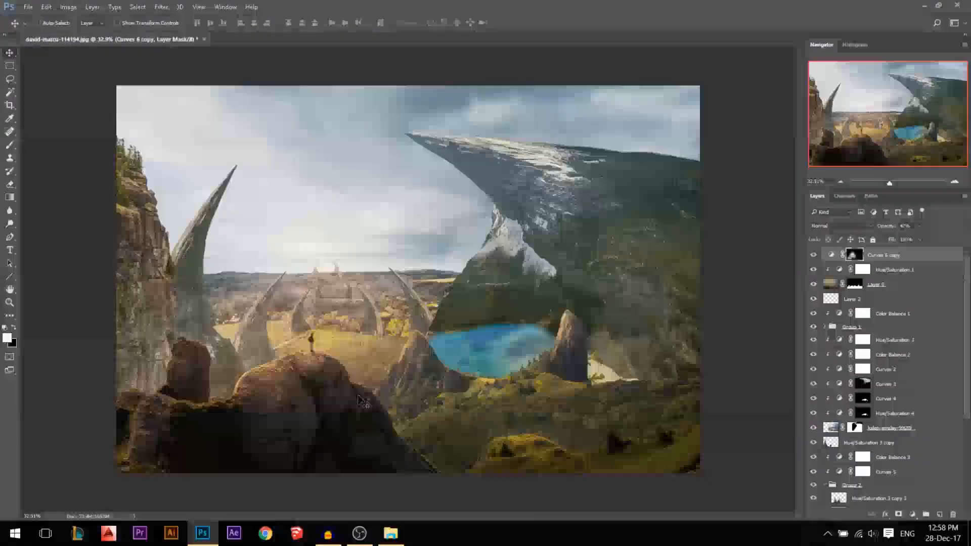
scroll(475, 333, "down", 1)
scroll(249, 297, "up", 3)
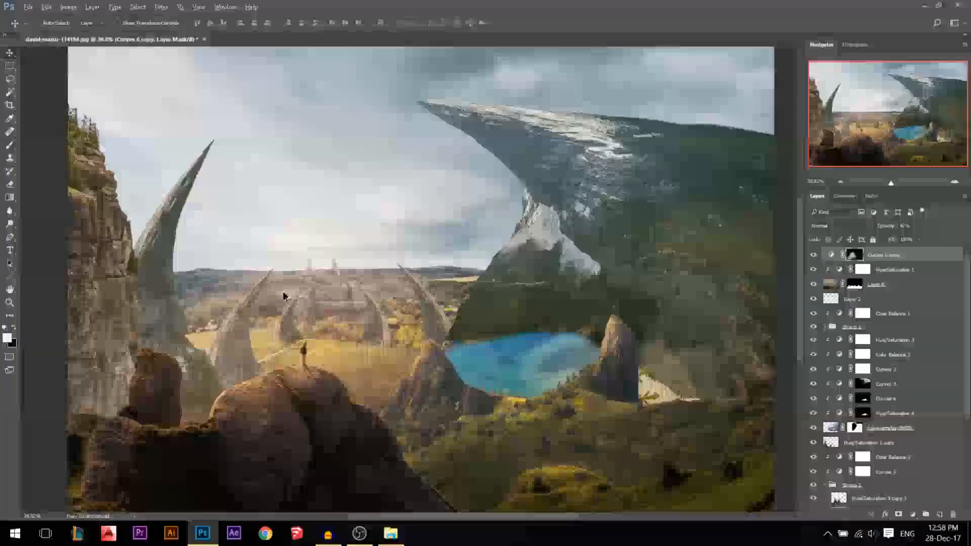
scroll(520, 357, "down", 2)
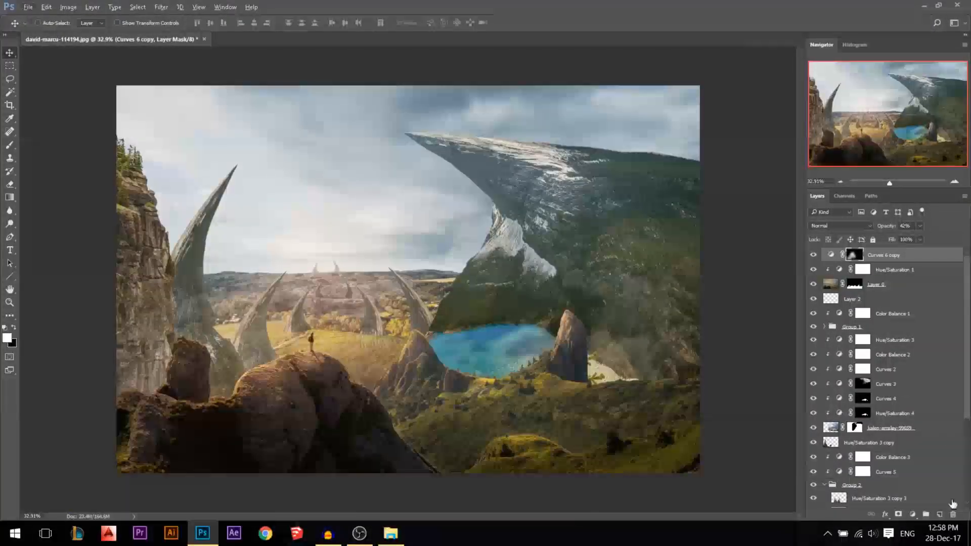
Add a new layer above Curves 6 copy and prepare a large soft white brush at 29% opacity
left_click(939, 514)
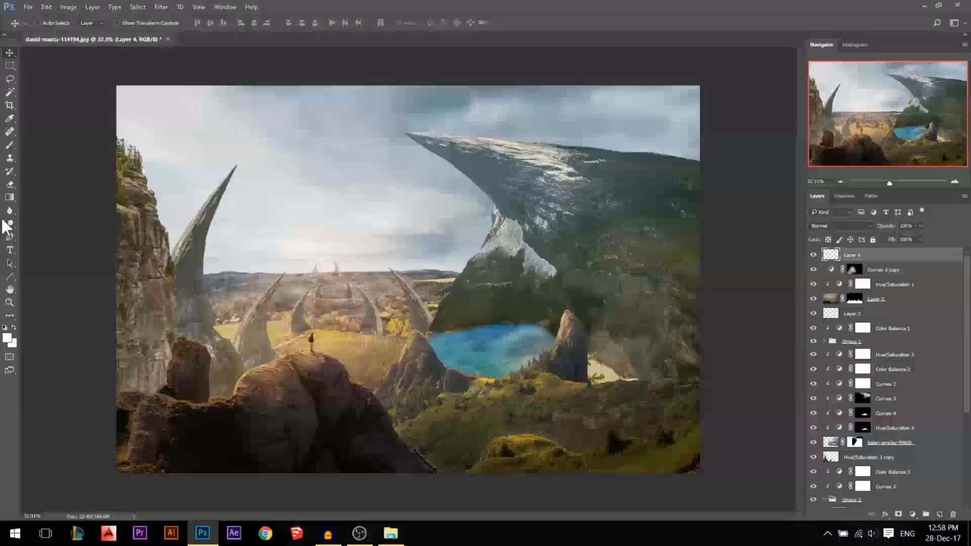
left_click(10, 146)
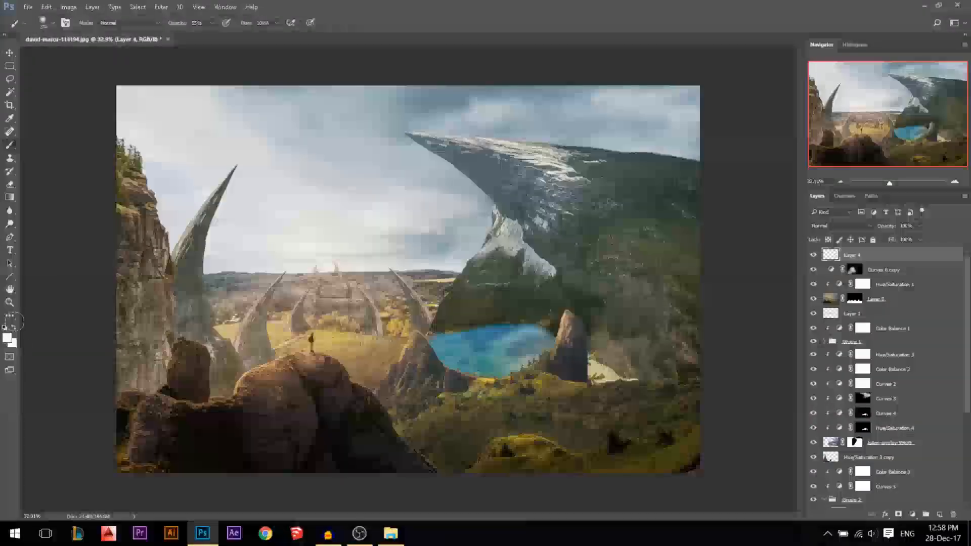
left_click(13, 327)
left_click_drag(298, 272, 317, 270)
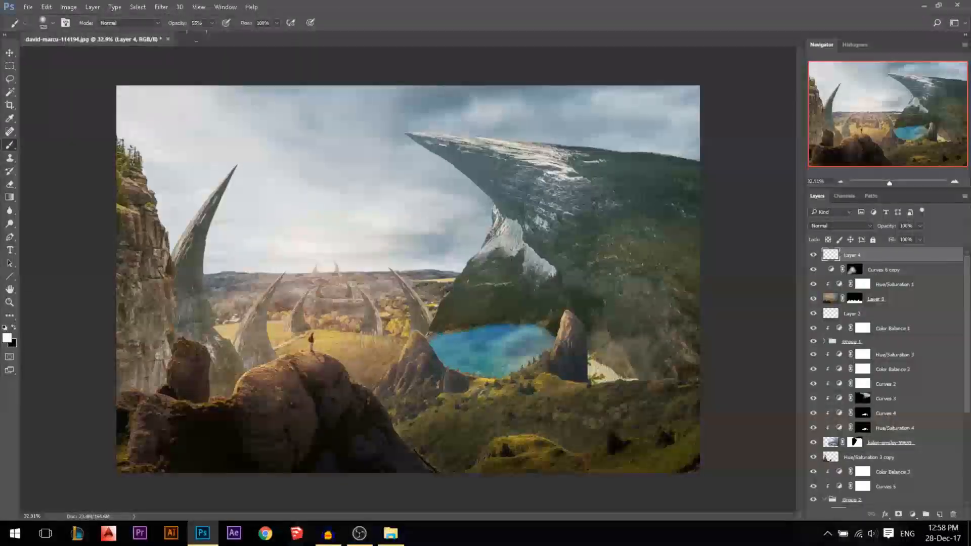
key("2")
key("9")
Paint white haze over the horizon, the mountain and lake area, and the foreground rocks on the new layer
mouse_move(329, 278)
left_mouse_down()
mouse_move(536, 273)
mouse_move(581, 261)
left_mouse_up()
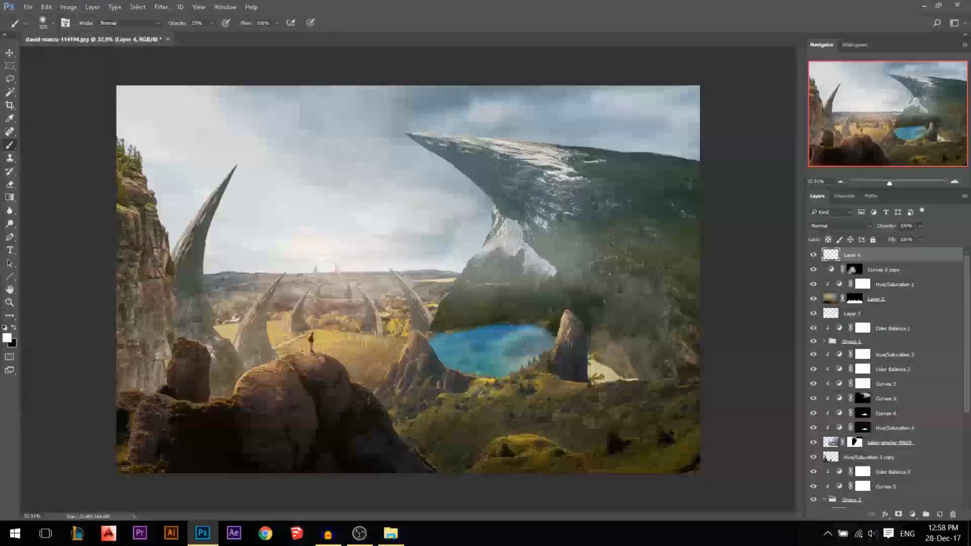
left_click_drag(471, 303, 622, 435)
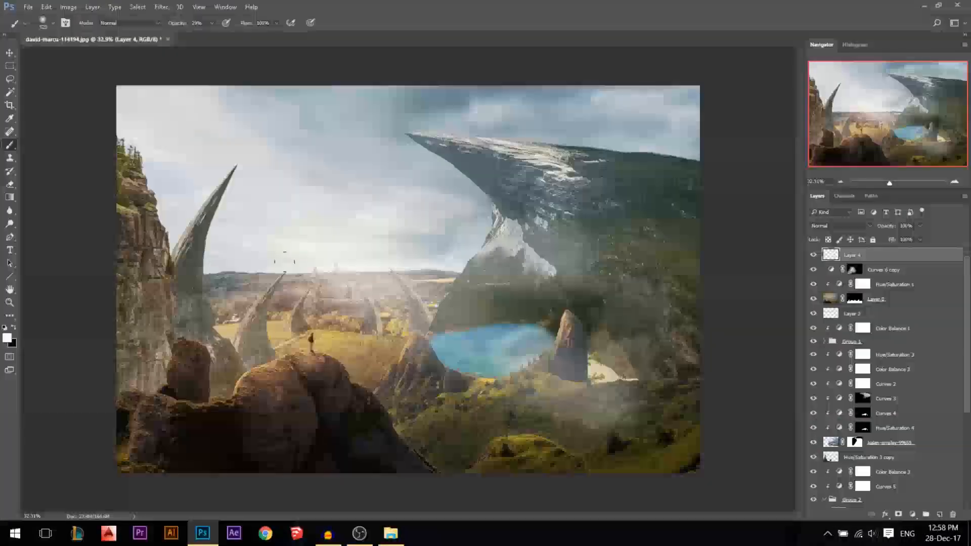
mouse_move(285, 262)
left_mouse_down()
mouse_move(339, 435)
mouse_move(283, 303)
mouse_move(217, 440)
mouse_move(242, 278)
left_mouse_up()
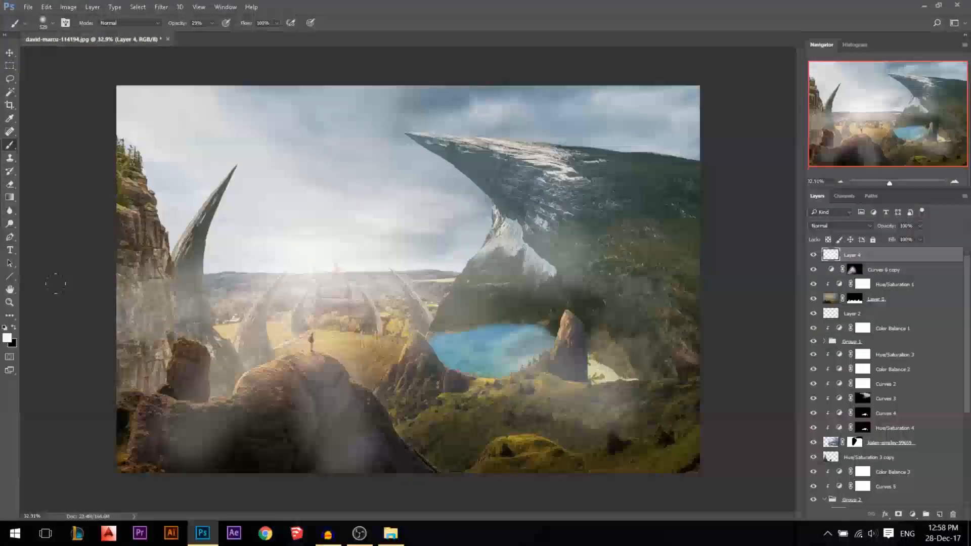
Set the haze layer to Soft Light, compare it on and off, and reduce its opacity to about 68%
left_click(839, 226)
left_click(814, 332)
left_click(10, 52)
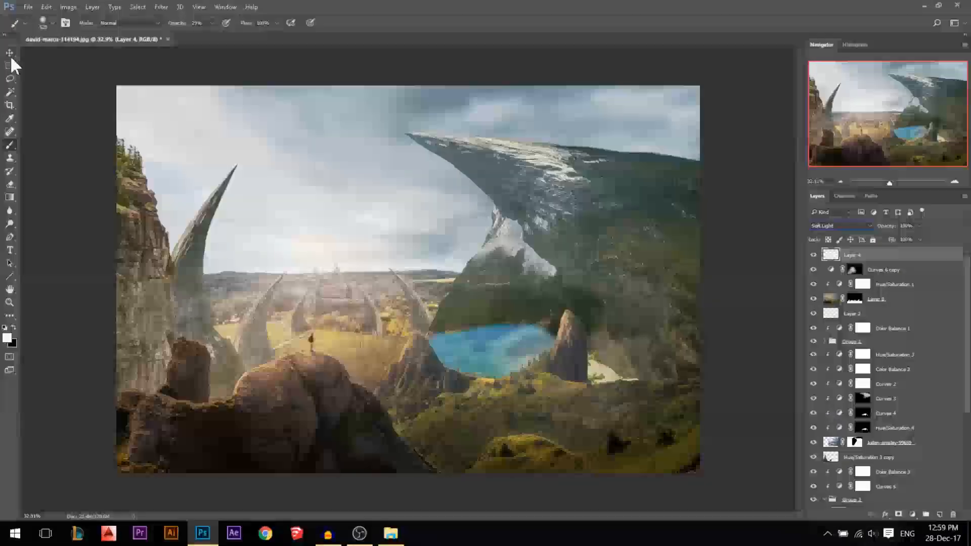
left_click(813, 255)
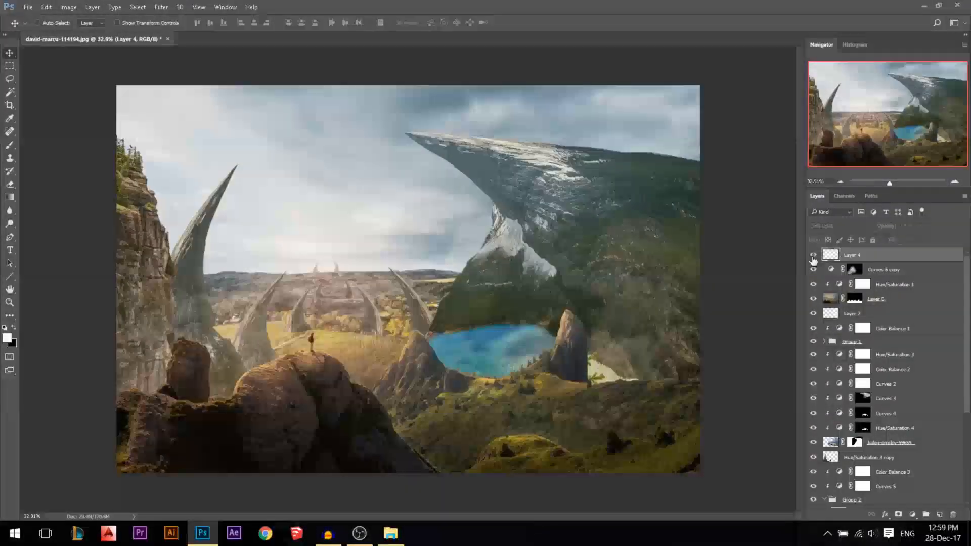
left_click(813, 255)
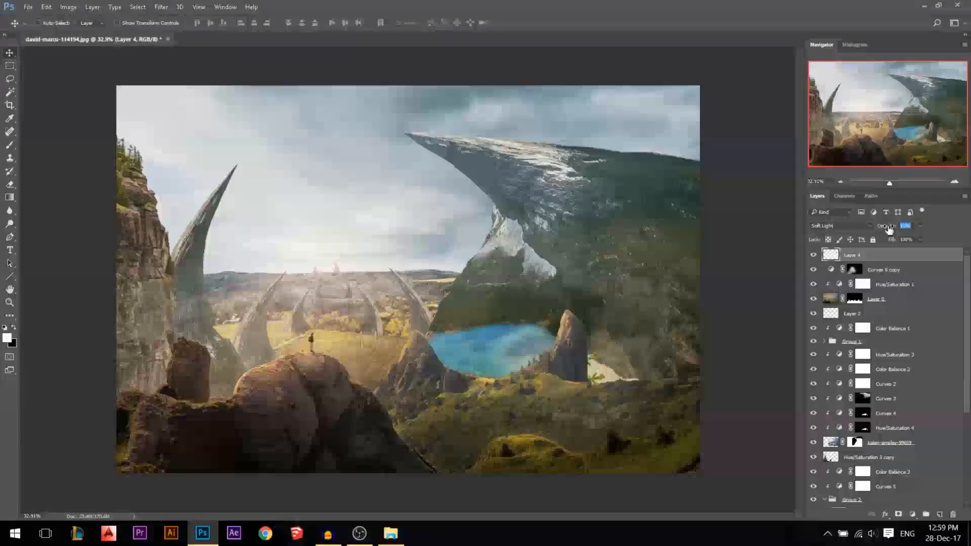
left_click_drag(900, 225, 888, 228)
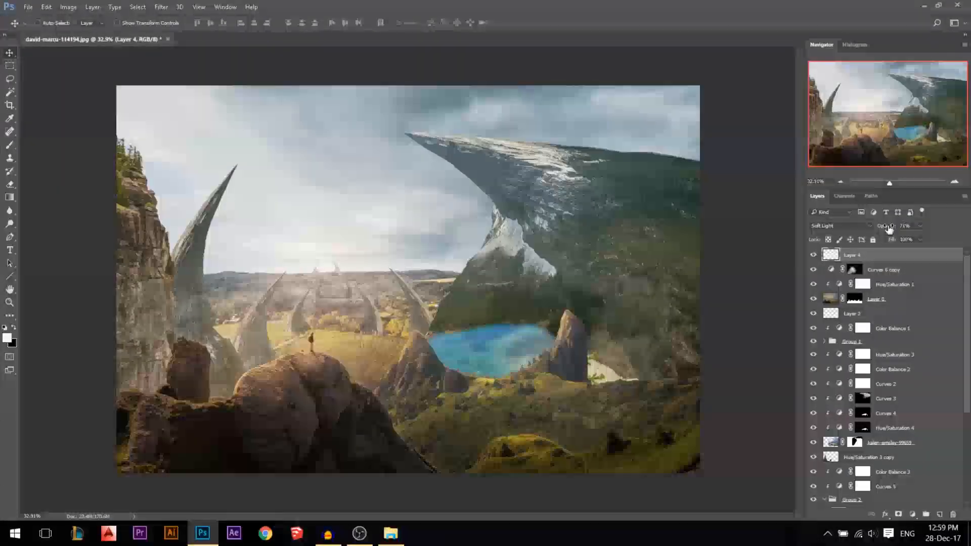
Stamp all visible layers into a new merged layer at the top of the stack
scroll(320, 213, "up", 5)
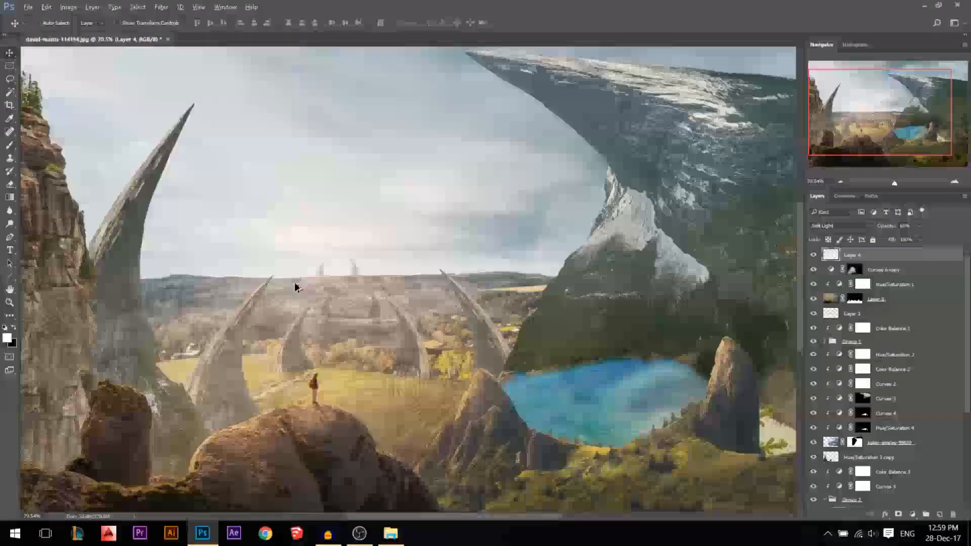
scroll(296, 287, "down", 5)
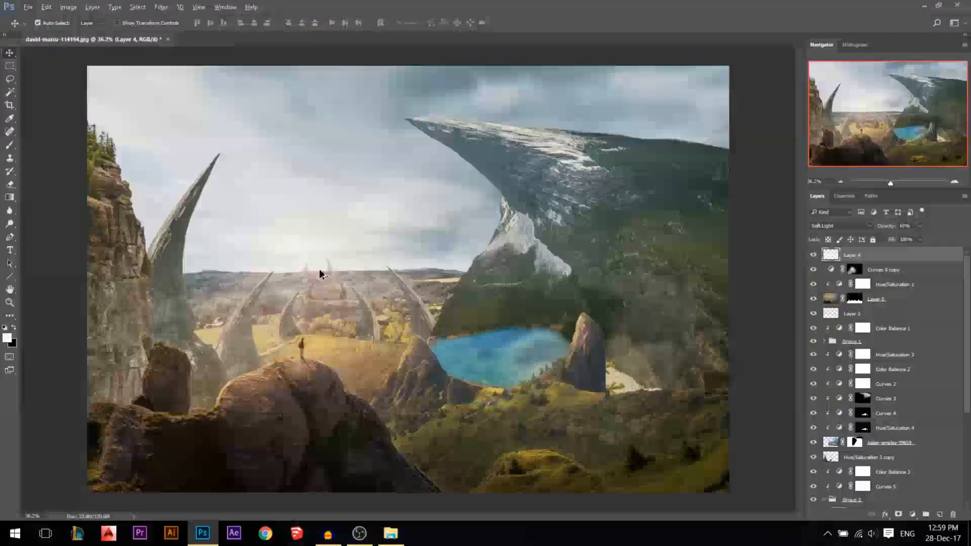
key("ctrl")
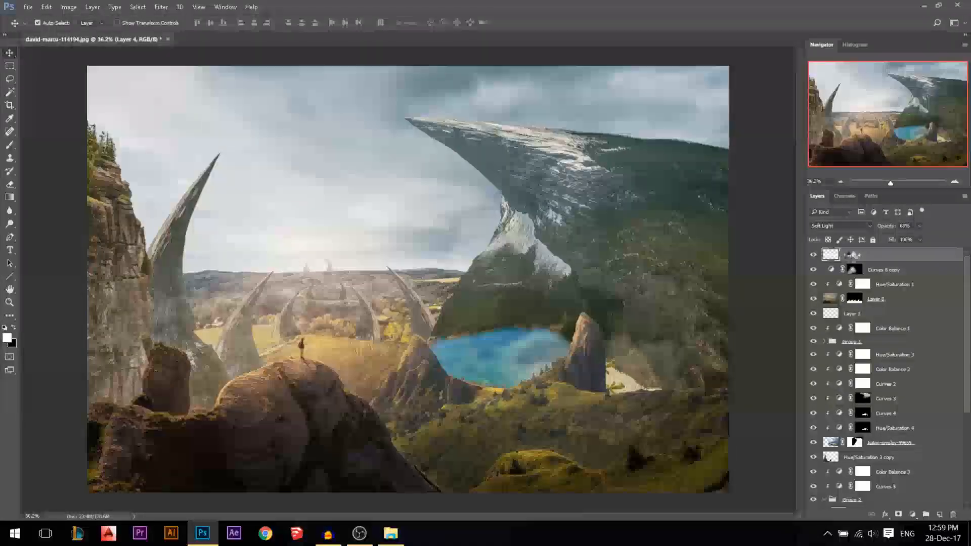
key("ctrl+shift+alt+e")
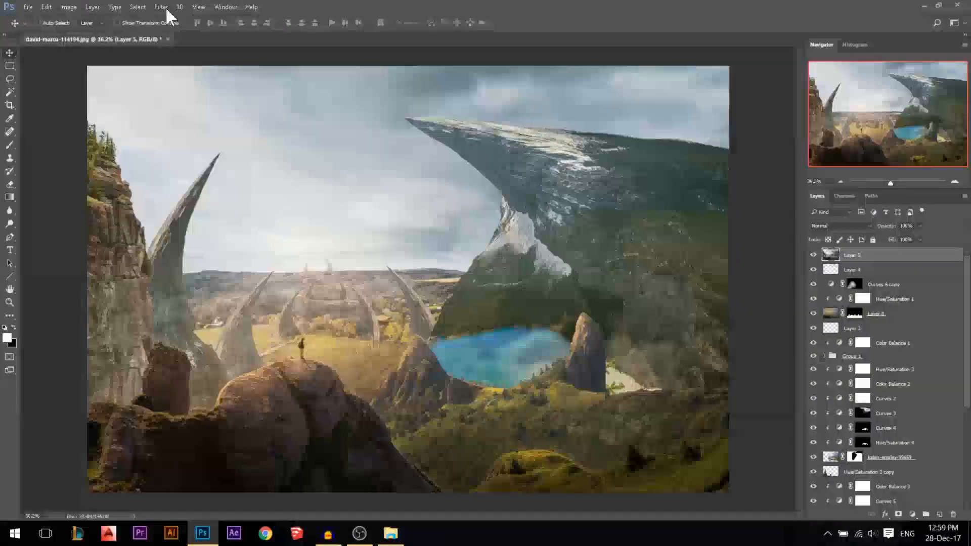
Try a 50-300mm Zoom Lens Flare at 30% brightness on the merged layer, centred on the horizon above the distant spikes
left_click(162, 7)
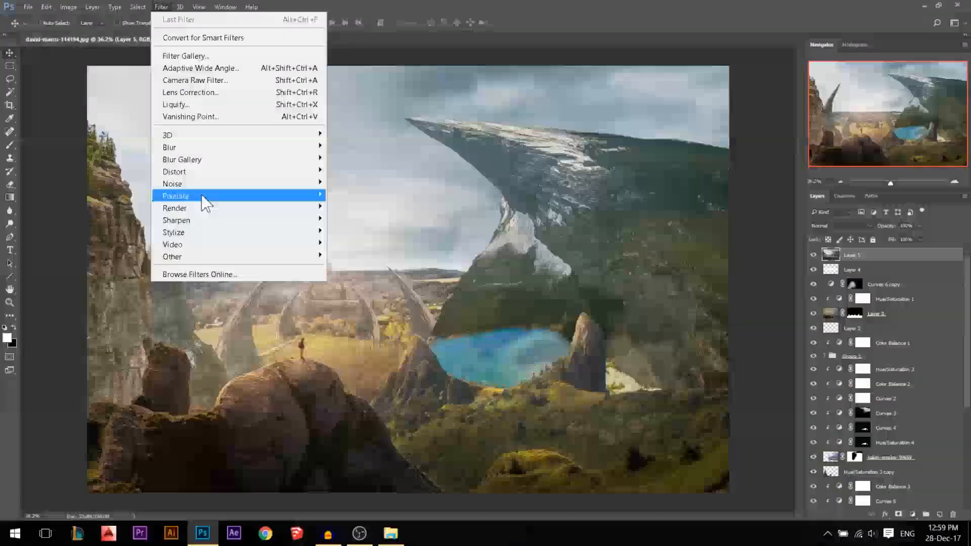
mouse_move(217, 209)
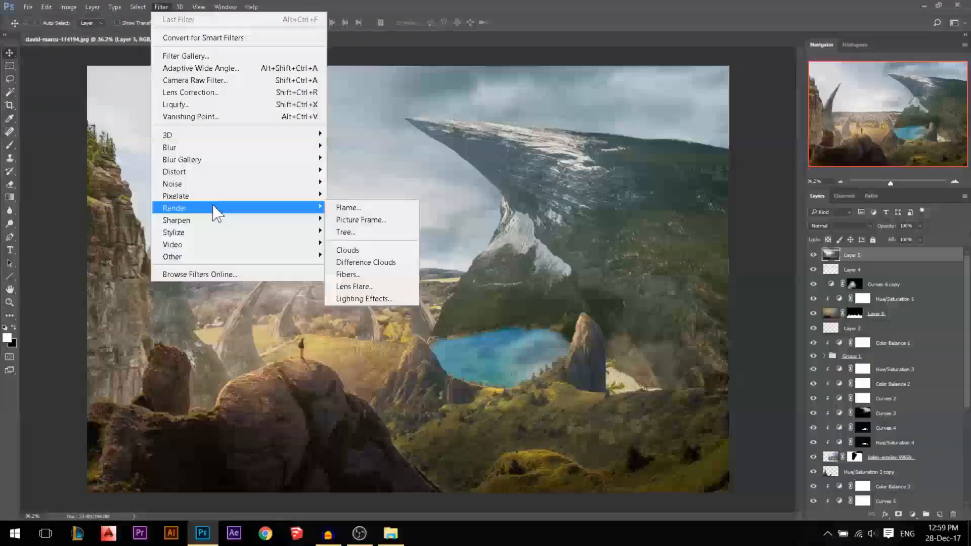
left_click(362, 287)
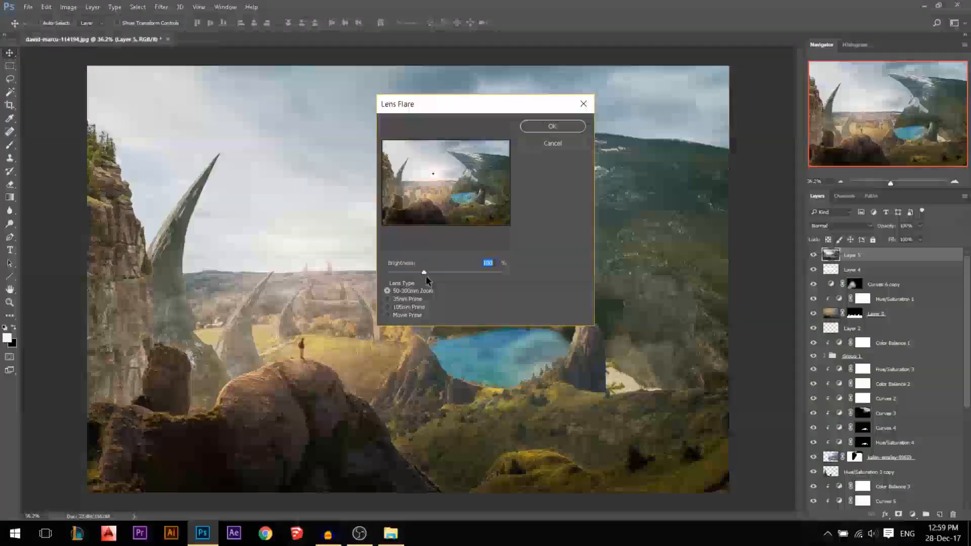
left_click_drag(425, 275, 390, 275)
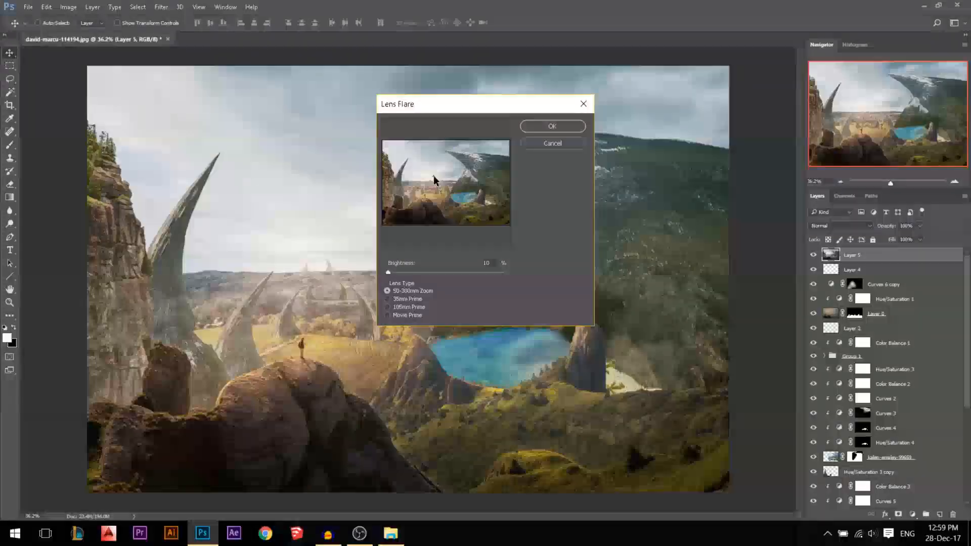
left_click_drag(433, 176, 428, 179)
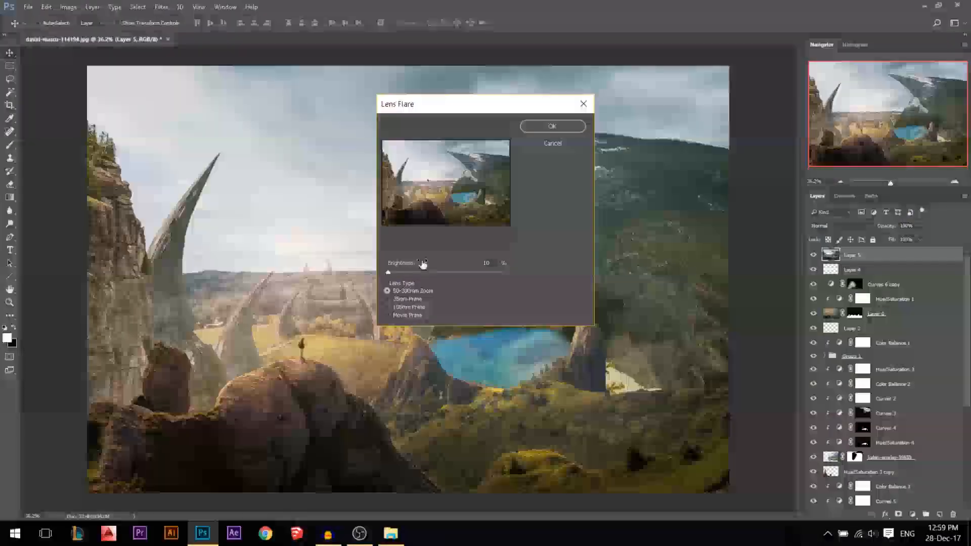
left_click_drag(394, 270, 397, 274)
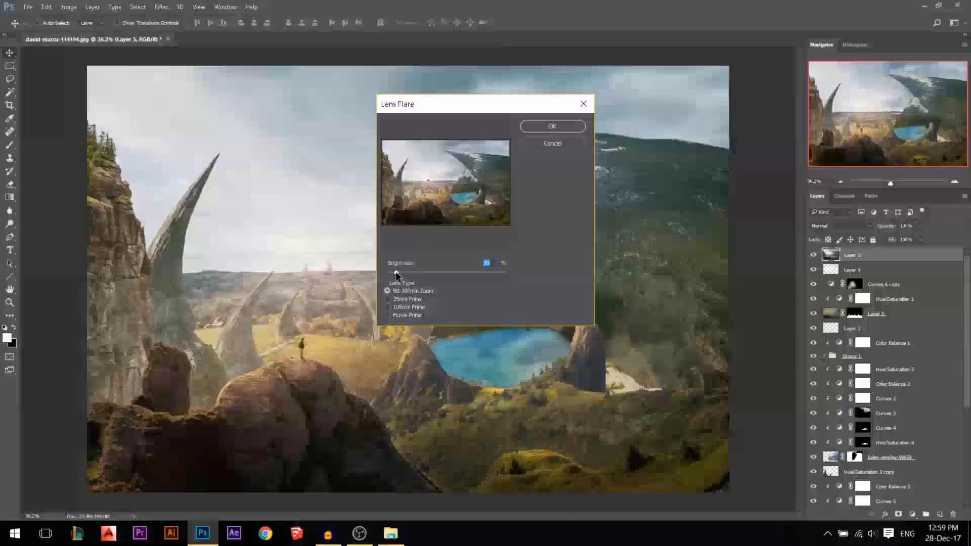
left_click(552, 126)
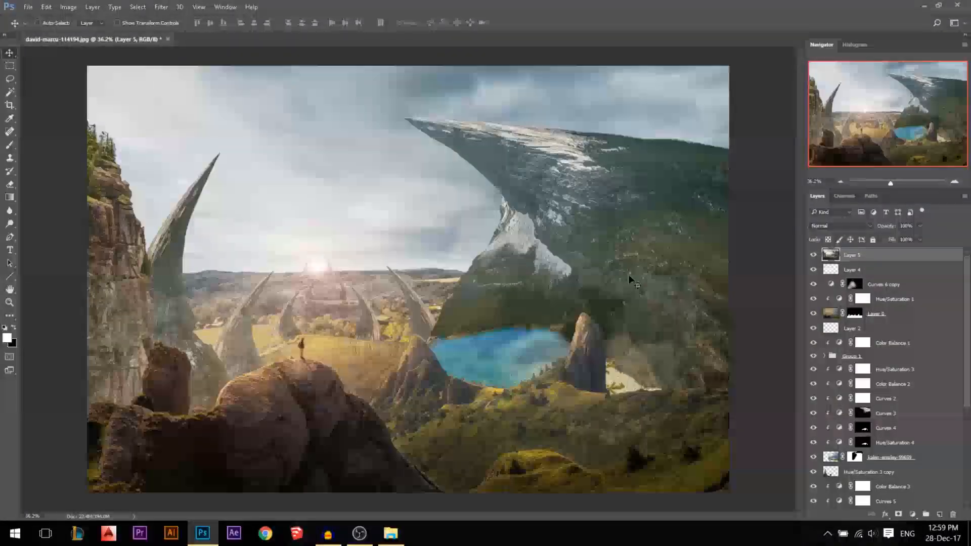
Compare the image with the merged flare layer on and off, and delete that layer
left_click(812, 255)
left_click(813, 256)
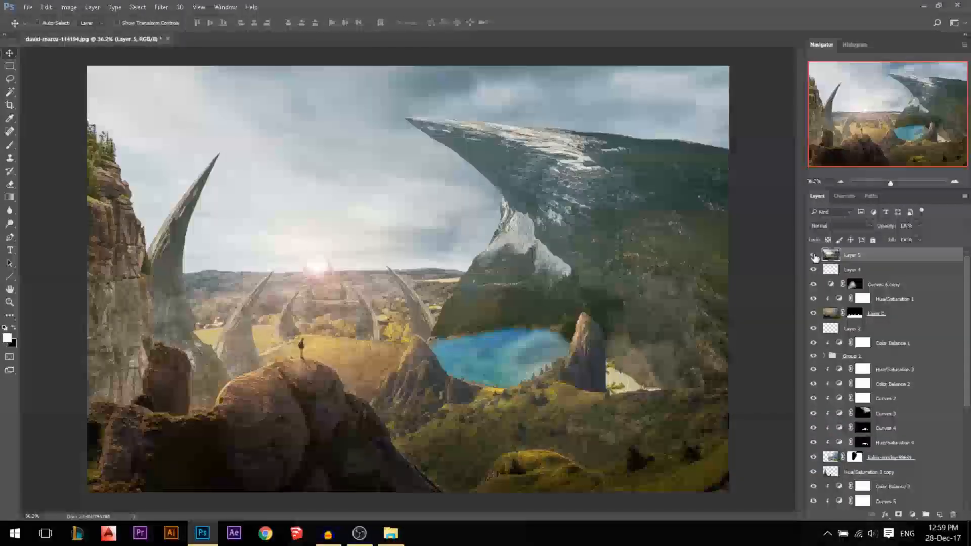
key("Delete")
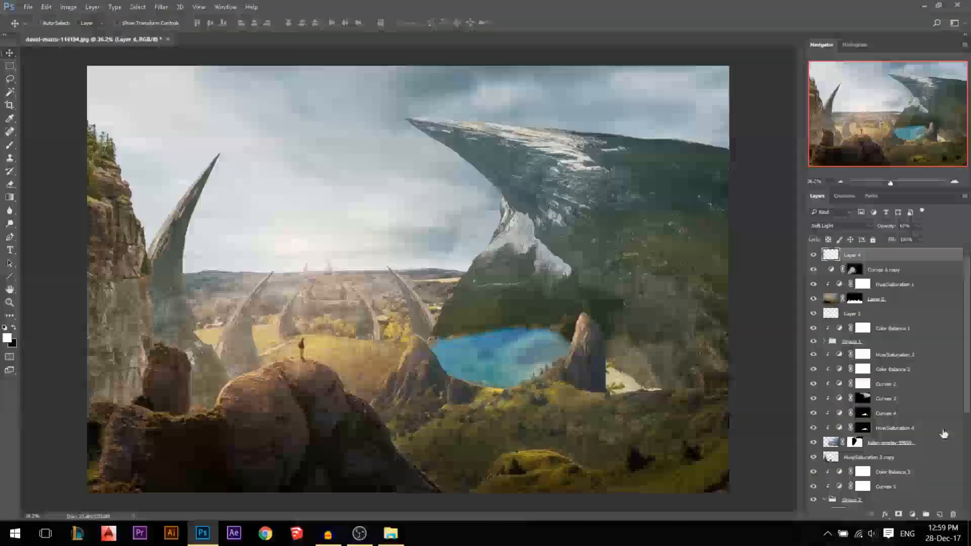
Add a new top layer filled with black and render a 50-300mm Zoom Lens Flare at 30% brightness on it
left_click(939, 514)
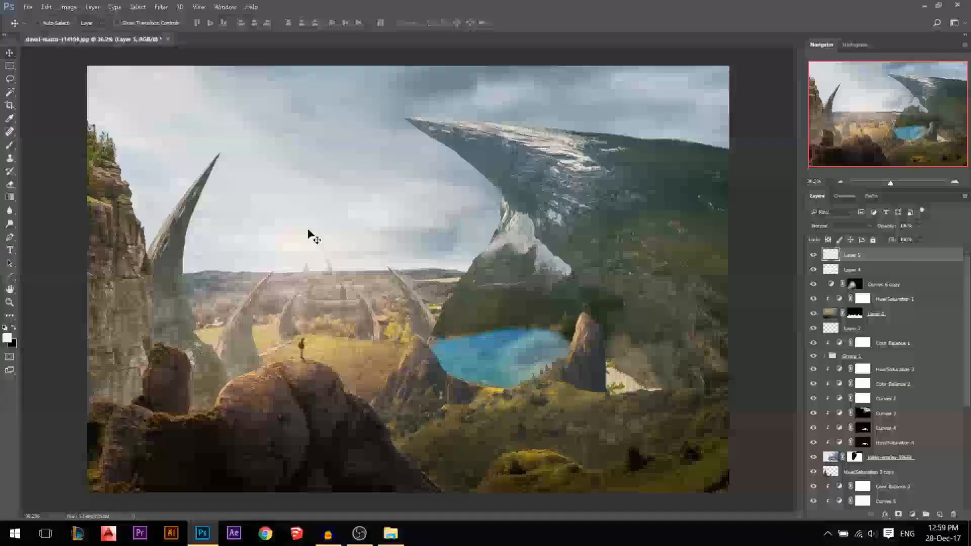
key("ctrl+BackSpace")
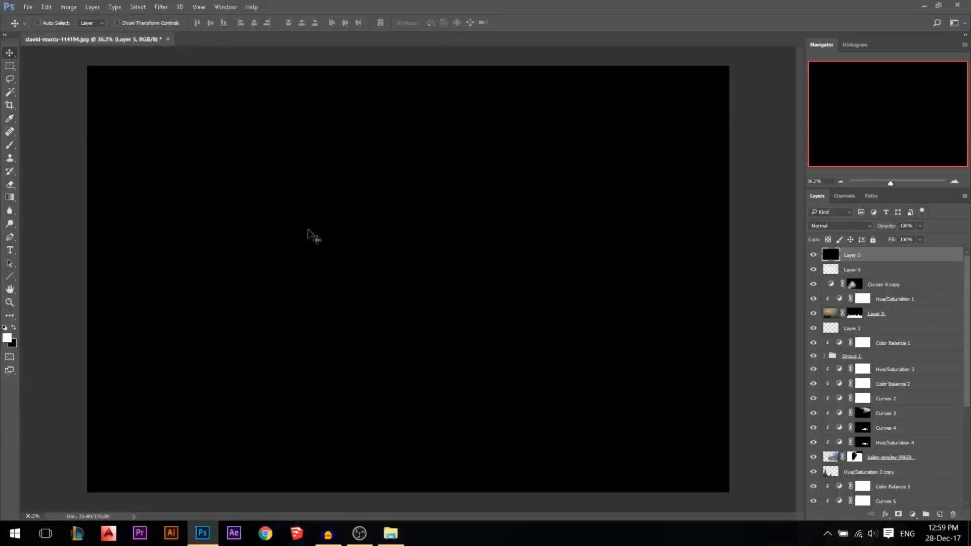
left_click(161, 7)
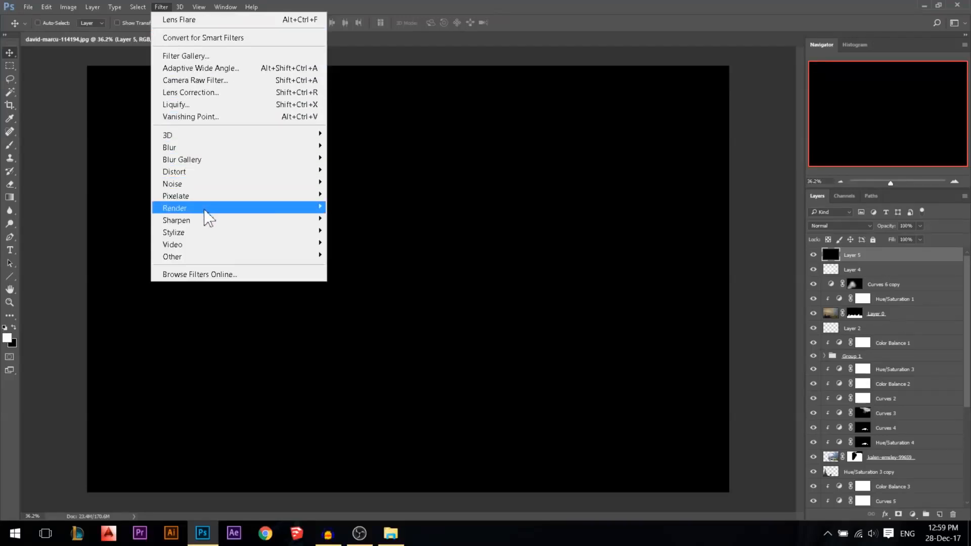
mouse_move(262, 213)
left_click(362, 288)
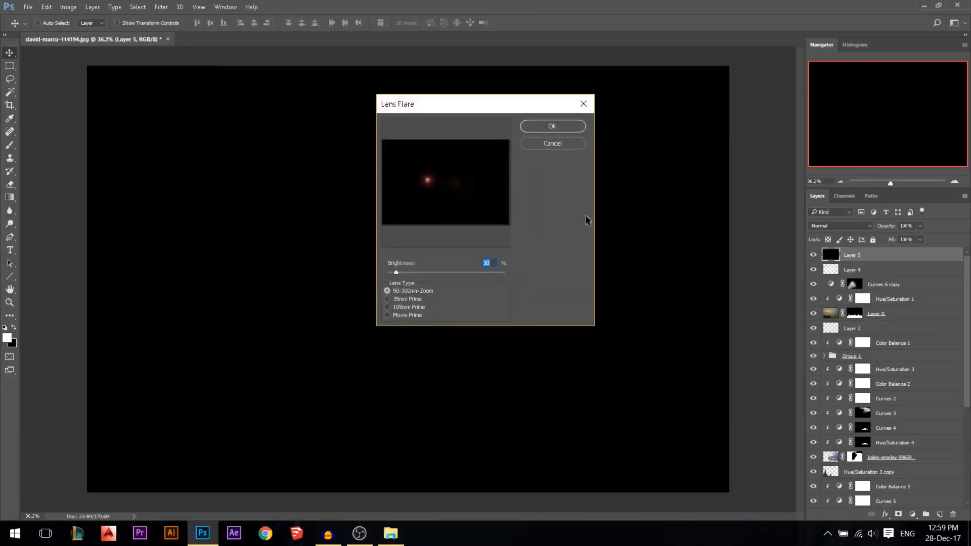
left_click(555, 127)
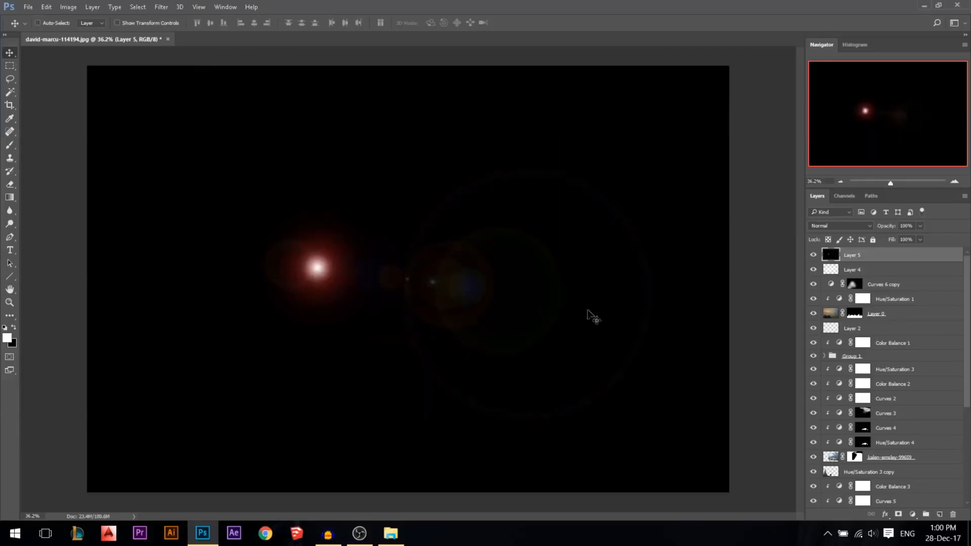
Set the flare layer's blend mode to Screen and isolate it briefly to inspect its secondary reflections
left_click(843, 226)
left_click(832, 295)
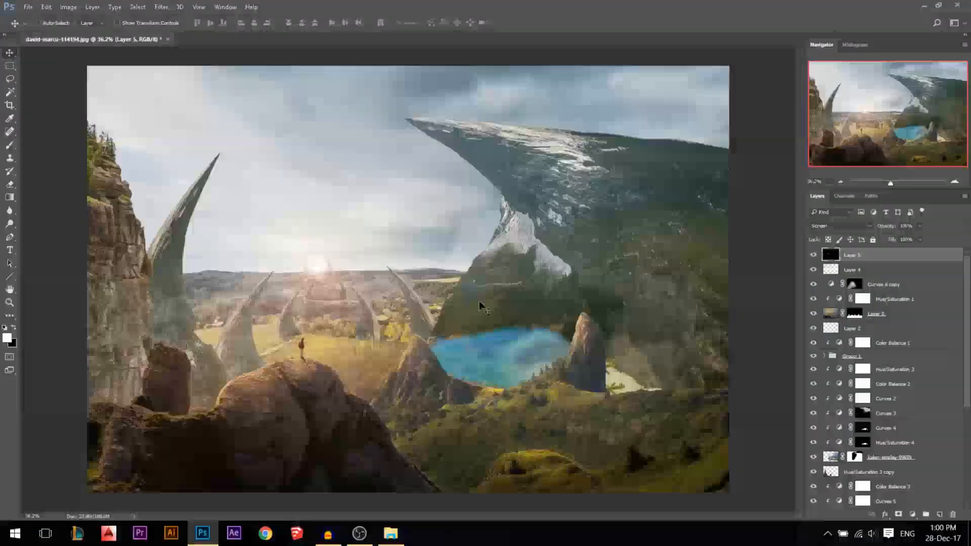
scroll(472, 298, "up", 2)
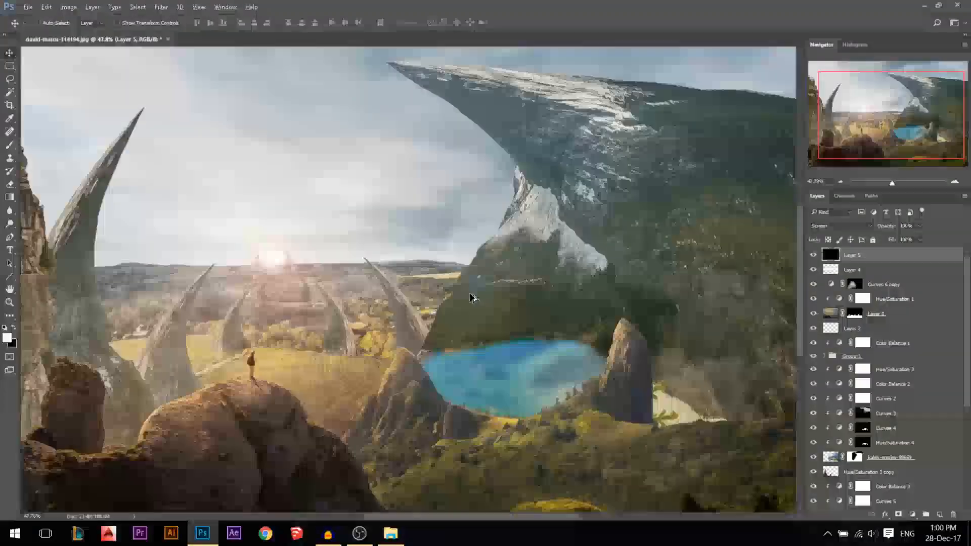
left_click(813, 255, "alt")
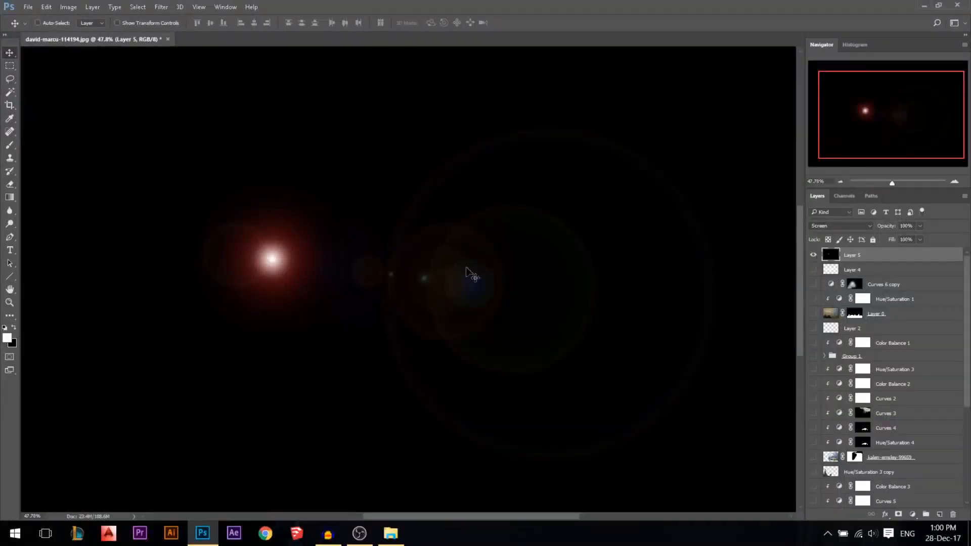
left_click(813, 255, "alt")
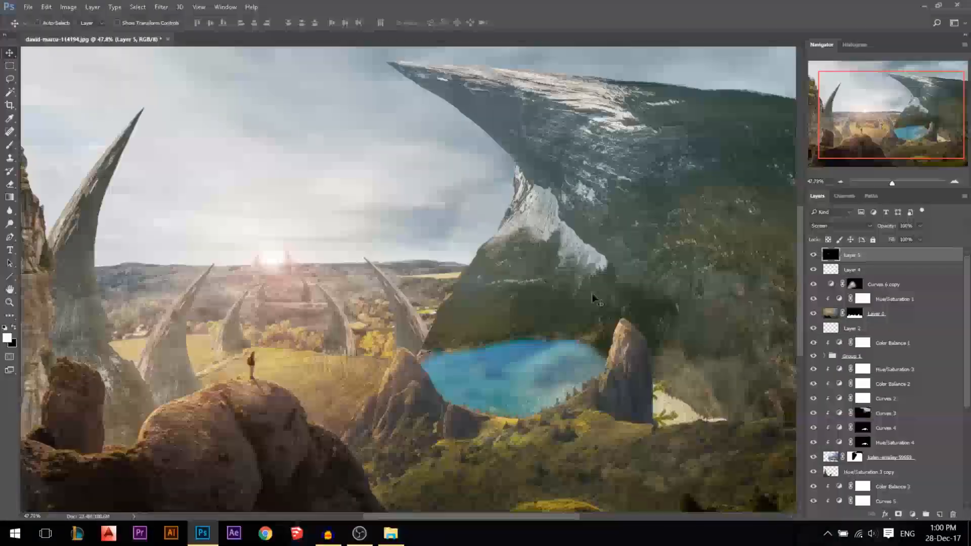
Erase the flare's secondary reflections beside the mountain with the Eraser, keeping the main glow on the horizon
left_click(9, 184)
mouse_move(472, 237)
left_mouse_down()
mouse_move(526, 248)
mouse_move(523, 240)
mouse_move(458, 288)
mouse_move(440, 268)
left_mouse_up()
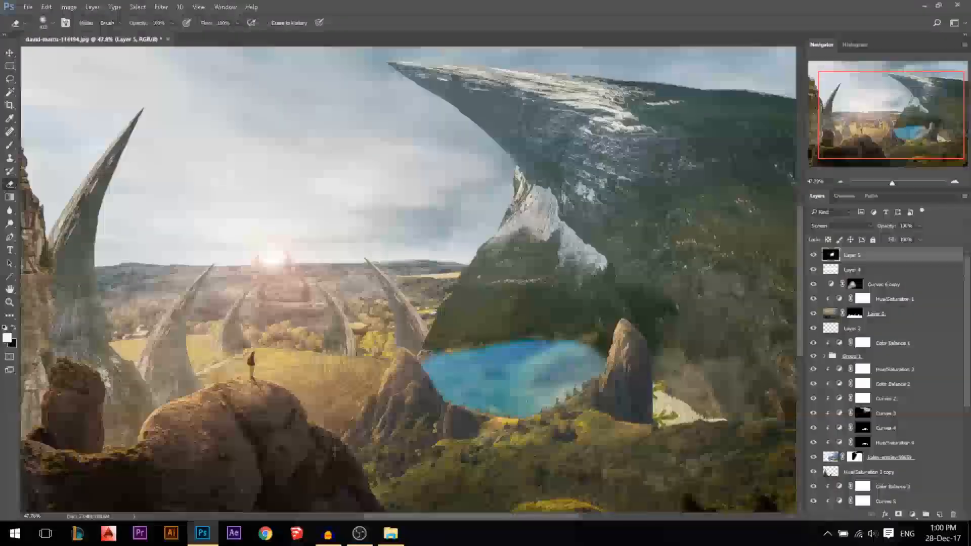
left_click(10, 53)
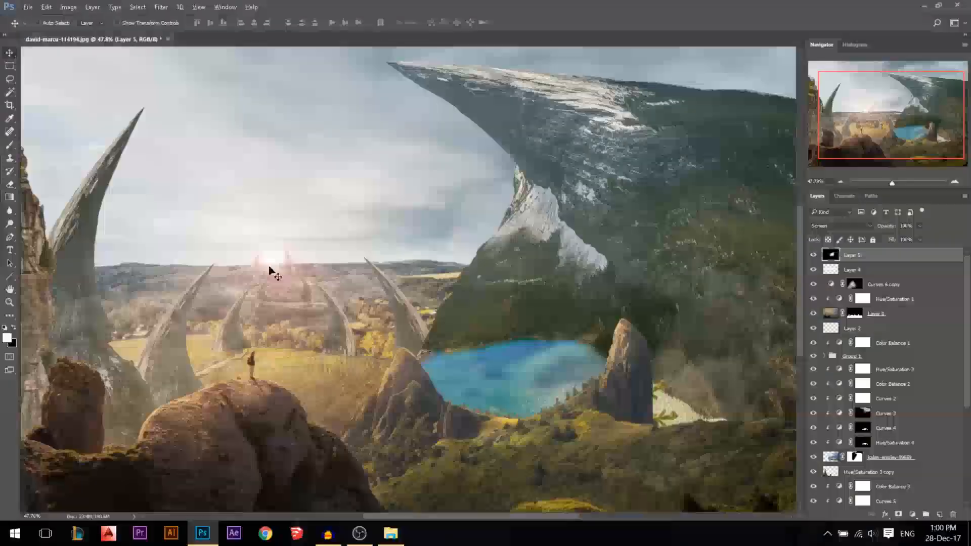
scroll(269, 272, "down", 3)
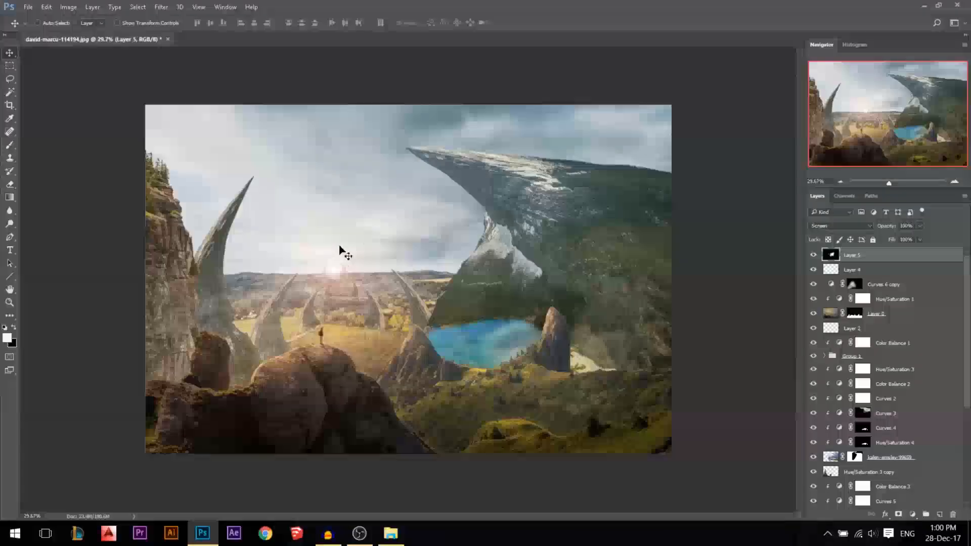
Delete the black Layer 1 at the bottom of the stack and check the background photo layer by toggling its visibility
scroll(894, 289, "down", 5)
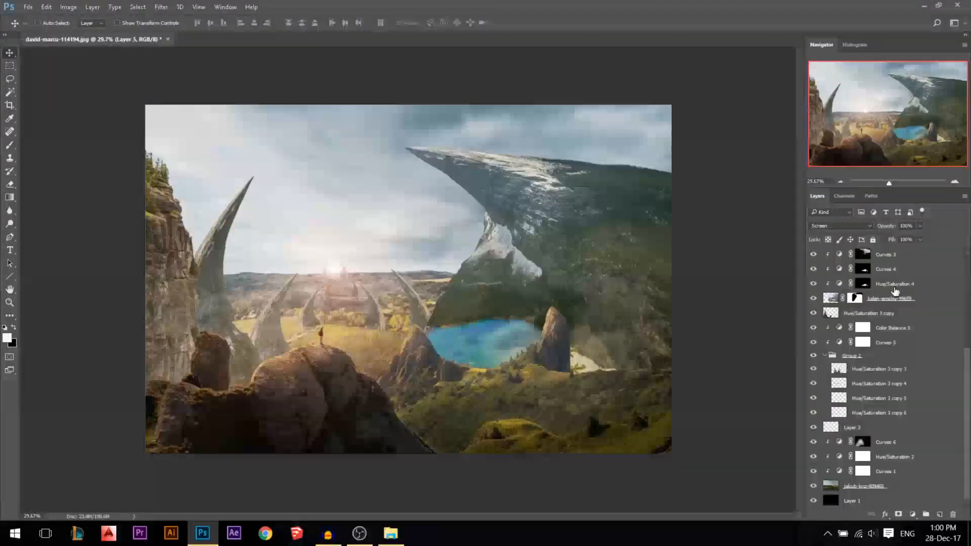
left_click(813, 486)
left_click(813, 486)
left_click(829, 484)
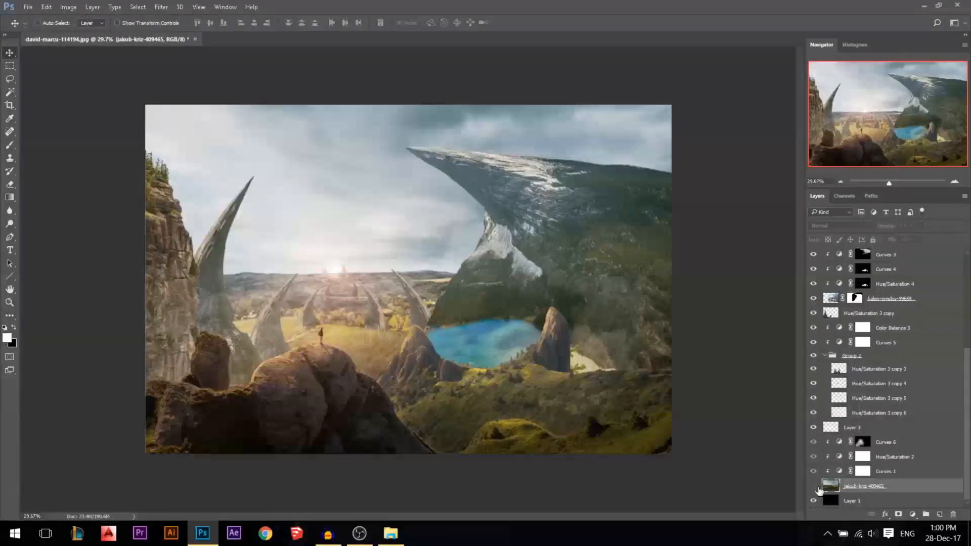
left_click(813, 486)
left_click(814, 486)
left_click(831, 501)
key("Delete")
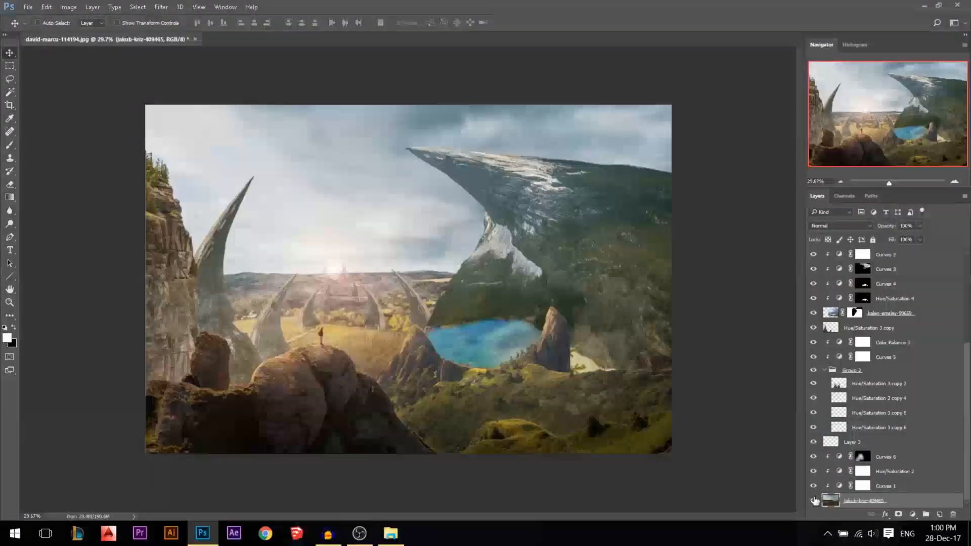
left_click(813, 500)
left_click(813, 500)
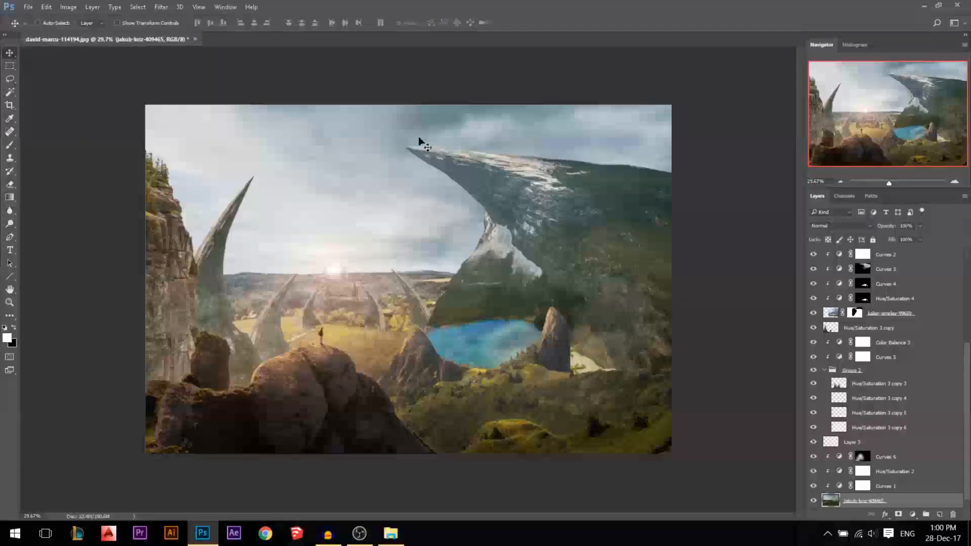
Add a clipped Color Balance adjustment to the background photo with midtones at +11 red and -5 toward yellow
left_click(909, 514)
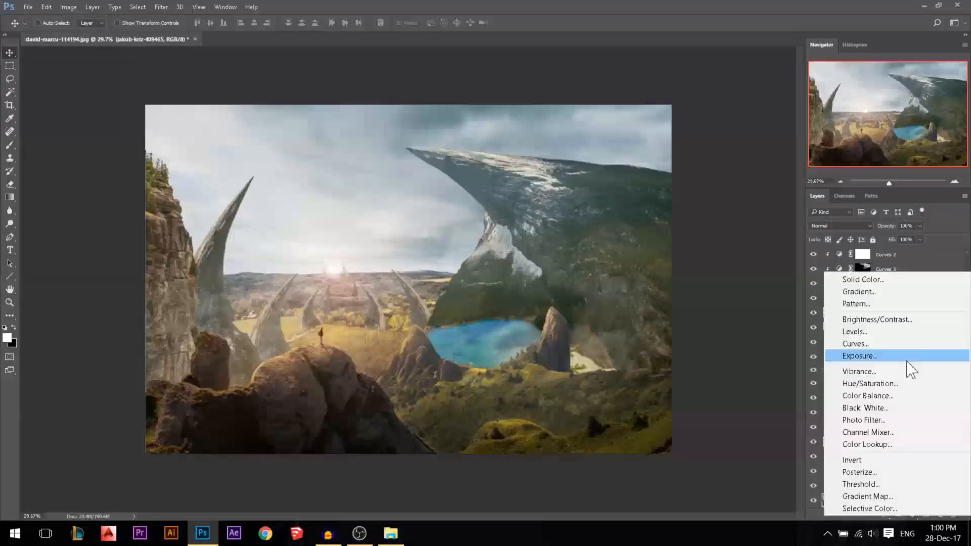
left_click(903, 394)
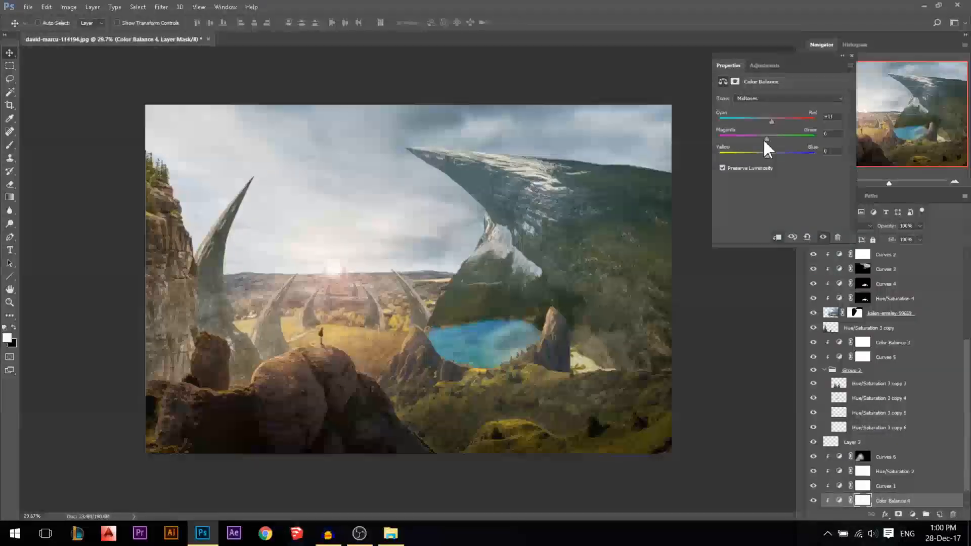
left_click_drag(766, 152, 764, 157)
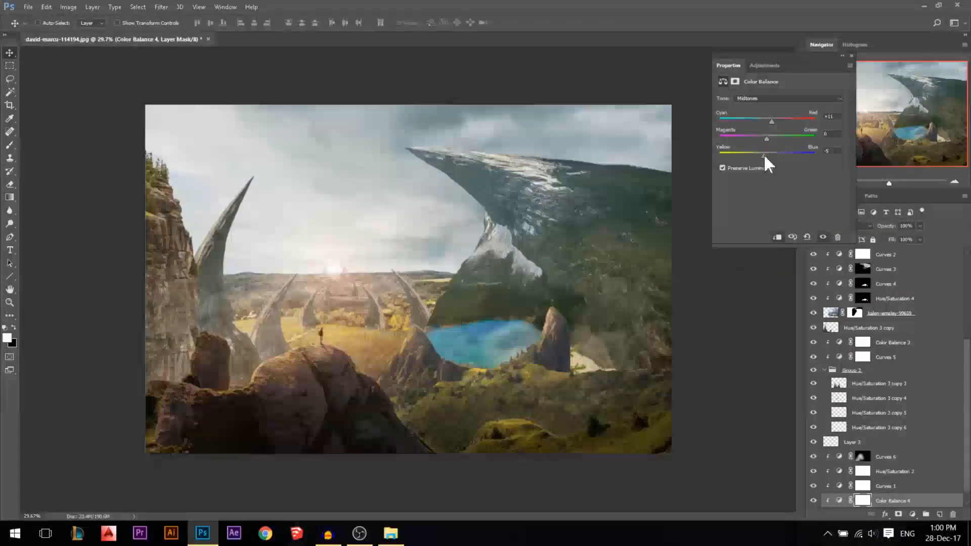
left_click(851, 55)
Collapse Group 2 and toggle its visibility to check the distant spikes in the valley
scroll(333, 282, "up", 2)
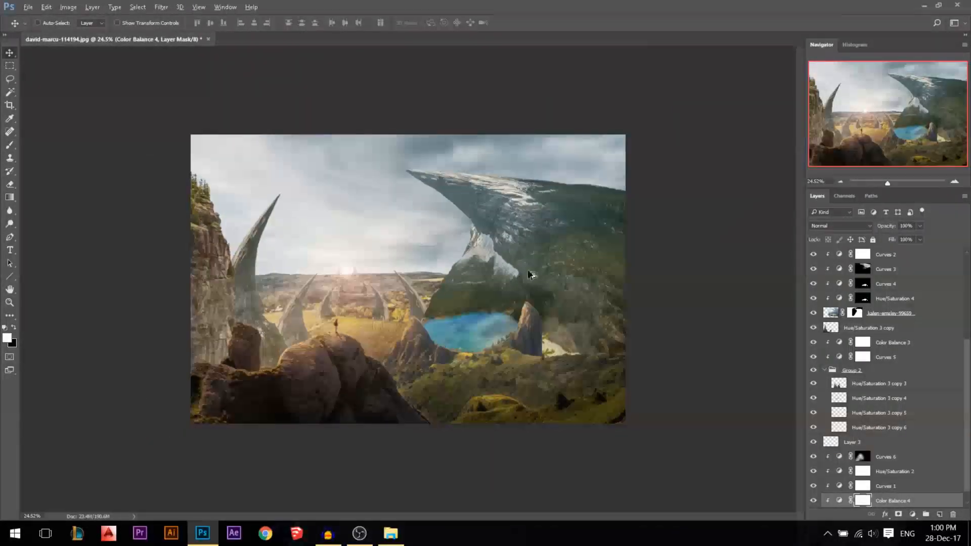
scroll(332, 282, "up", 3)
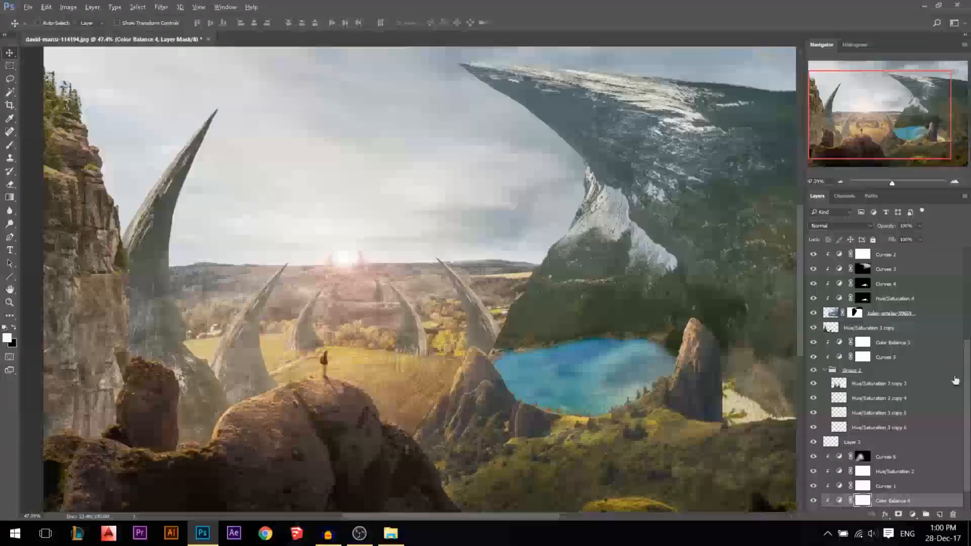
left_click(831, 374)
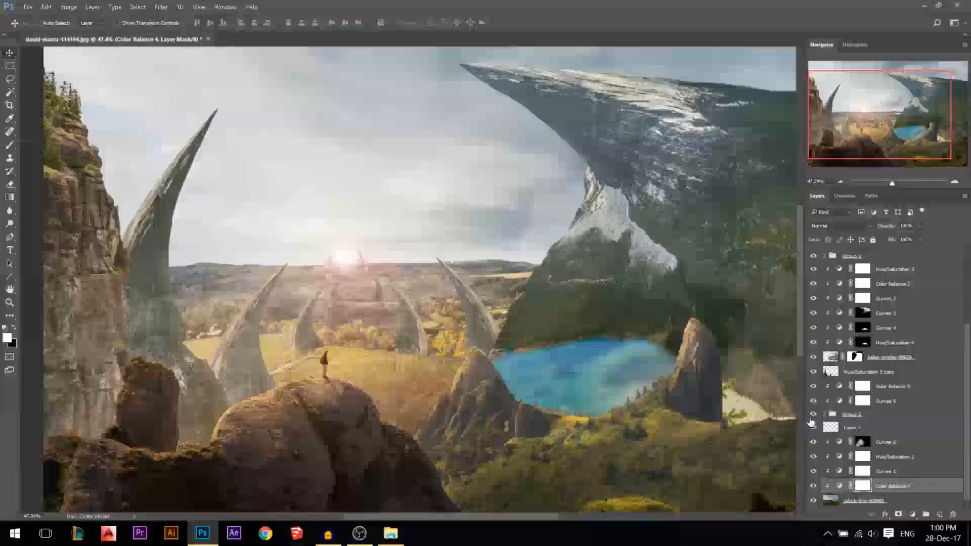
left_click_drag(812, 386, 811, 422)
left_click(812, 422)
left_click(812, 422)
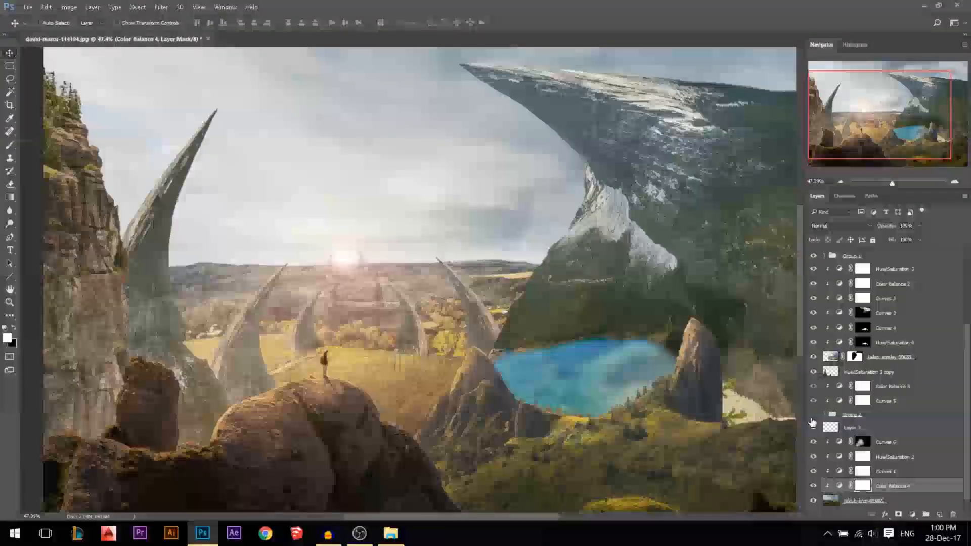
left_click(812, 422)
left_click(812, 422)
Add a clipped layer above Group 2 and choose an orange brush colour with H 30, S 74, B 98
left_click(860, 415)
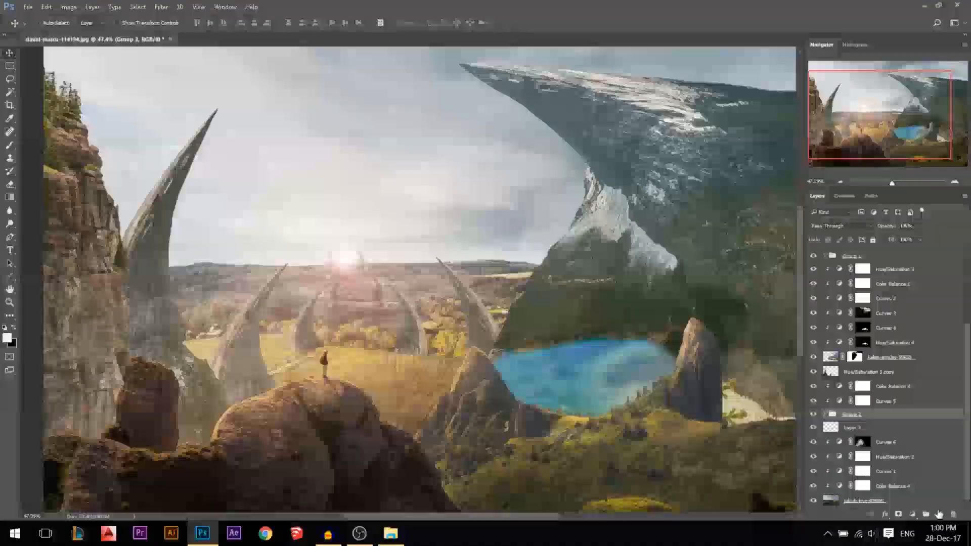
left_click(939, 514)
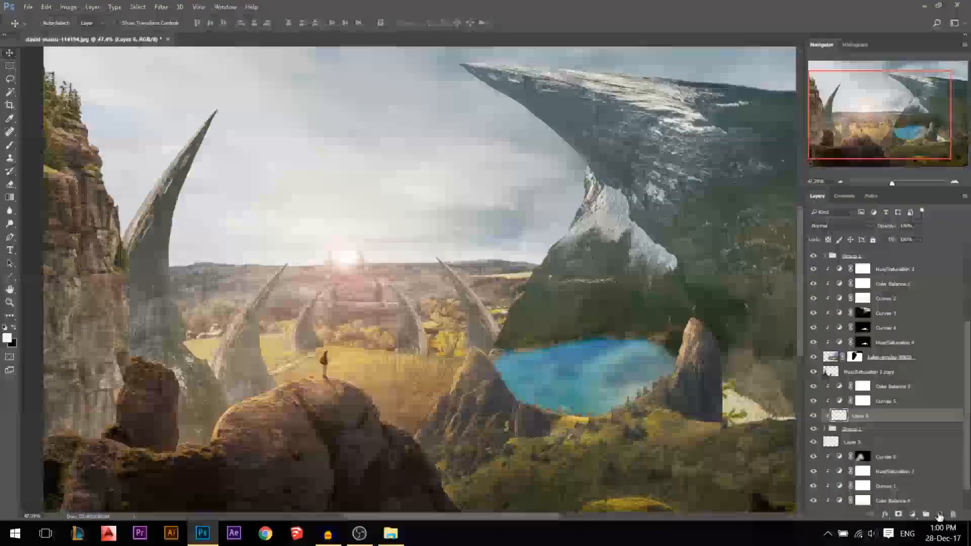
left_click(7, 150)
left_click(8, 338)
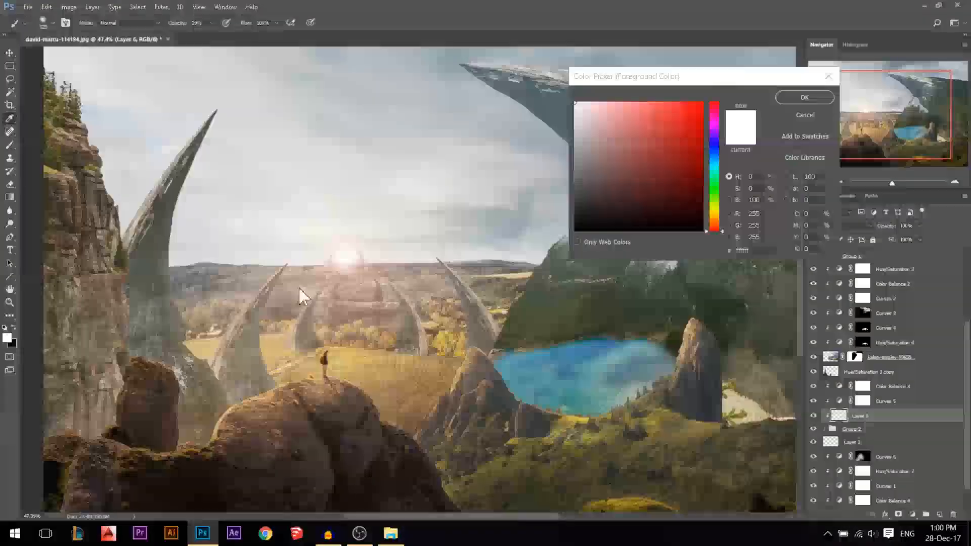
left_click(714, 221)
mouse_move(687, 159)
left_mouse_down()
mouse_move(695, 103)
mouse_move(671, 102)
left_mouse_up()
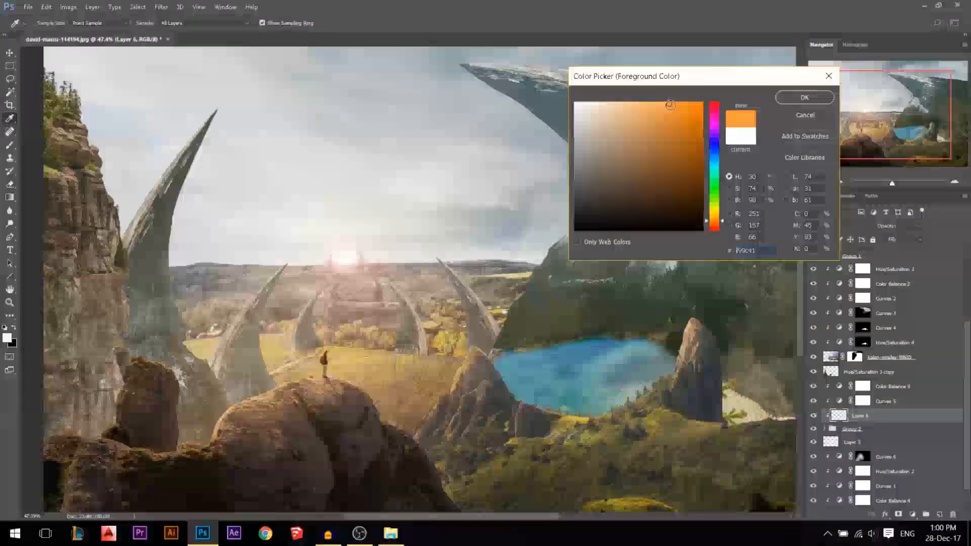
left_click(798, 98)
Paint soft orange light along the sun-facing edges of the valley spikes, undoing the last unwanted stroke
scroll(353, 332, "up", 2)
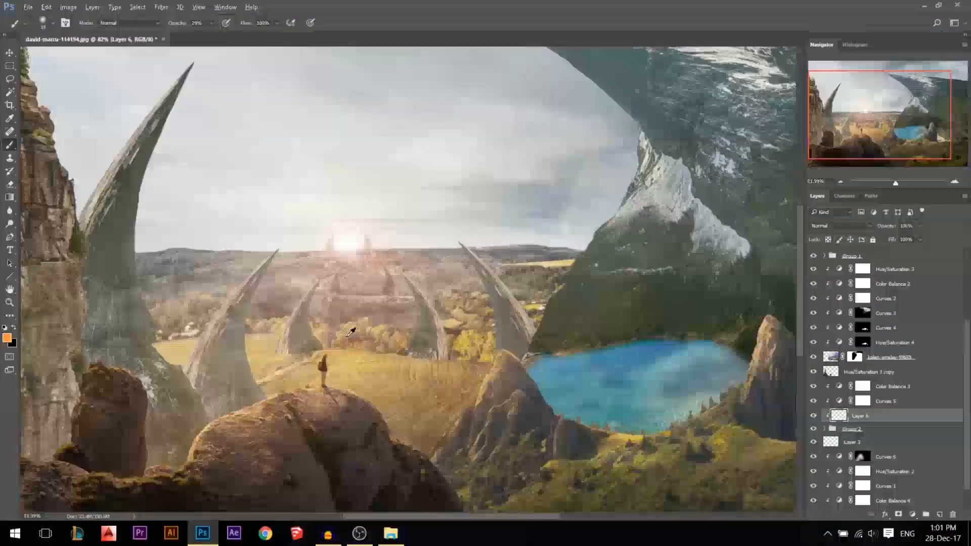
left_click_drag(351, 333, 373, 333)
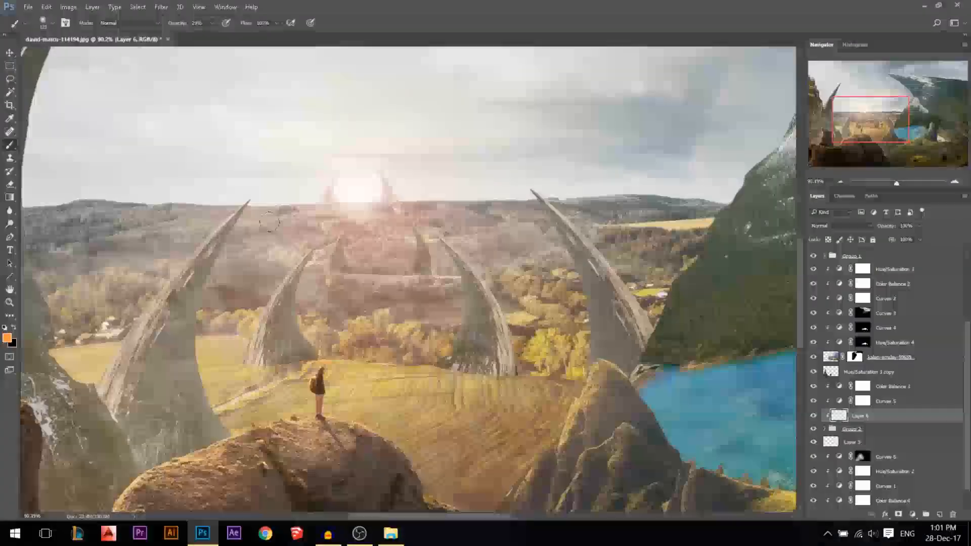
left_click_drag(196, 277, 180, 435)
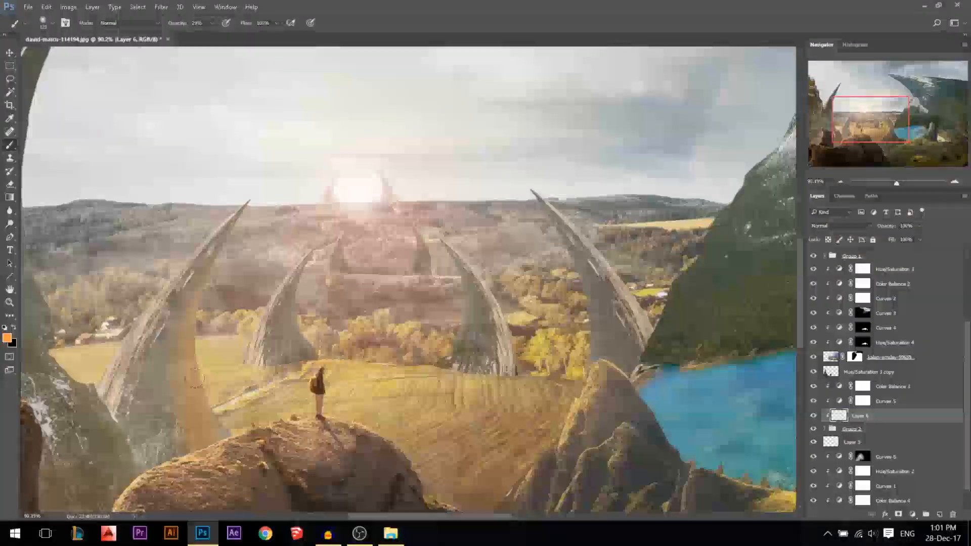
left_click_drag(310, 354, 300, 296)
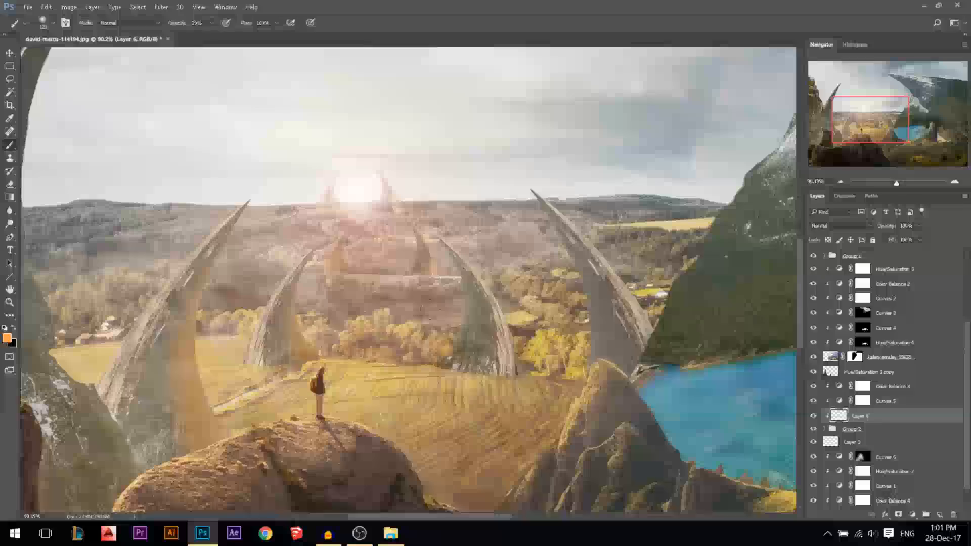
left_click_drag(372, 256, 349, 258)
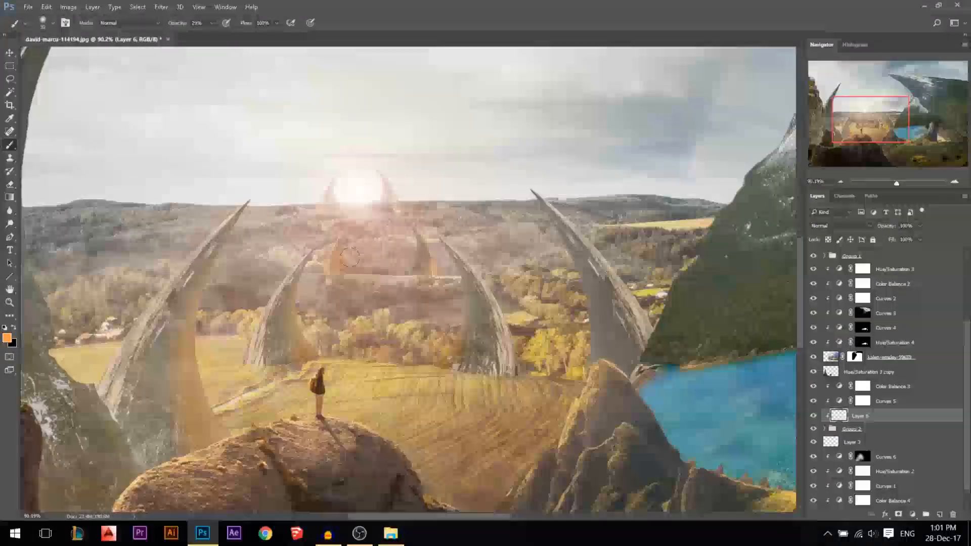
left_click(10, 184)
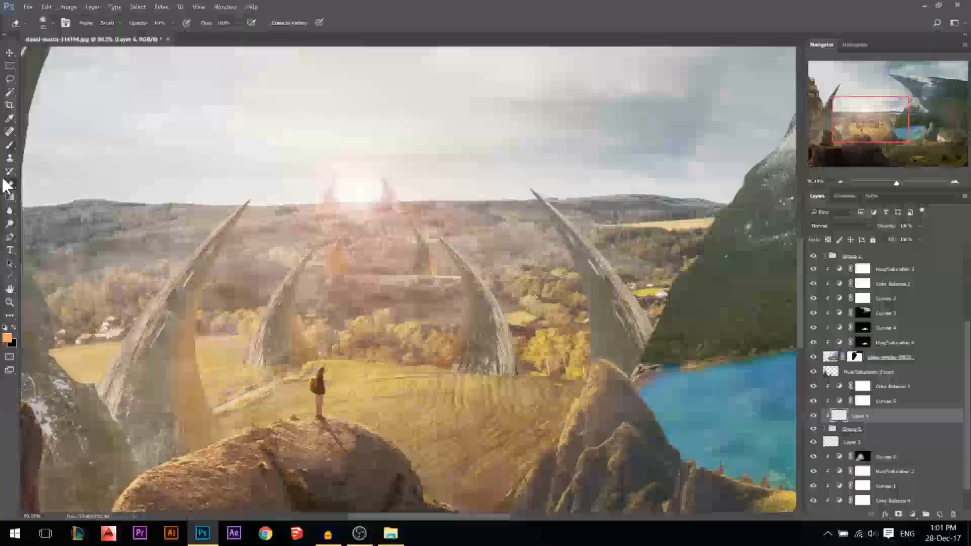
key("b")
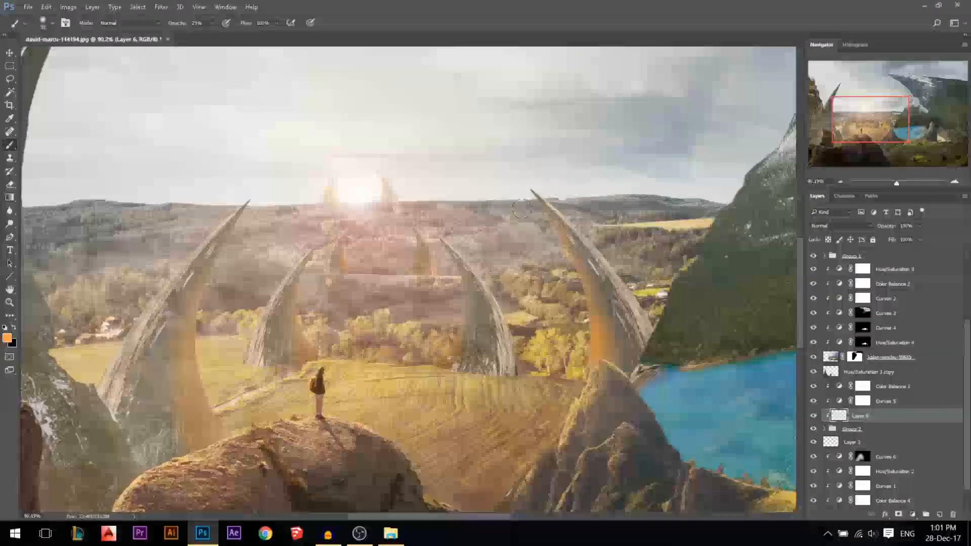
mouse_move(445, 247)
left_mouse_down()
mouse_move(466, 299)
mouse_move(423, 380)
left_mouse_up()
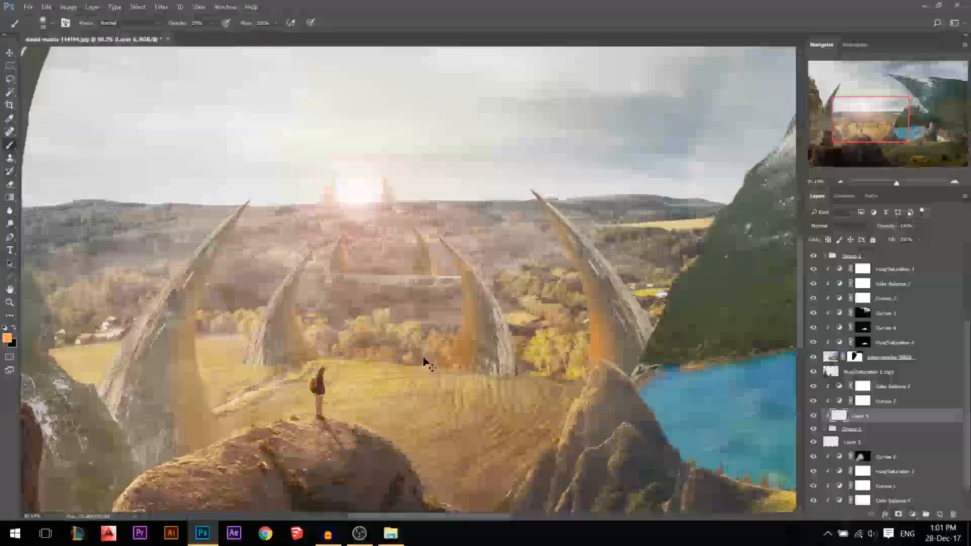
key("ctrl+z")
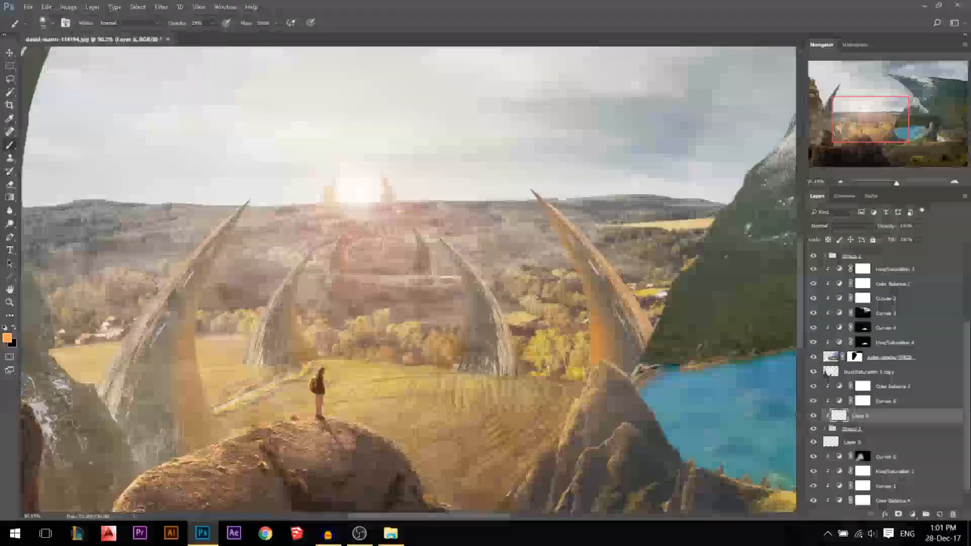
key("ctrl+0")
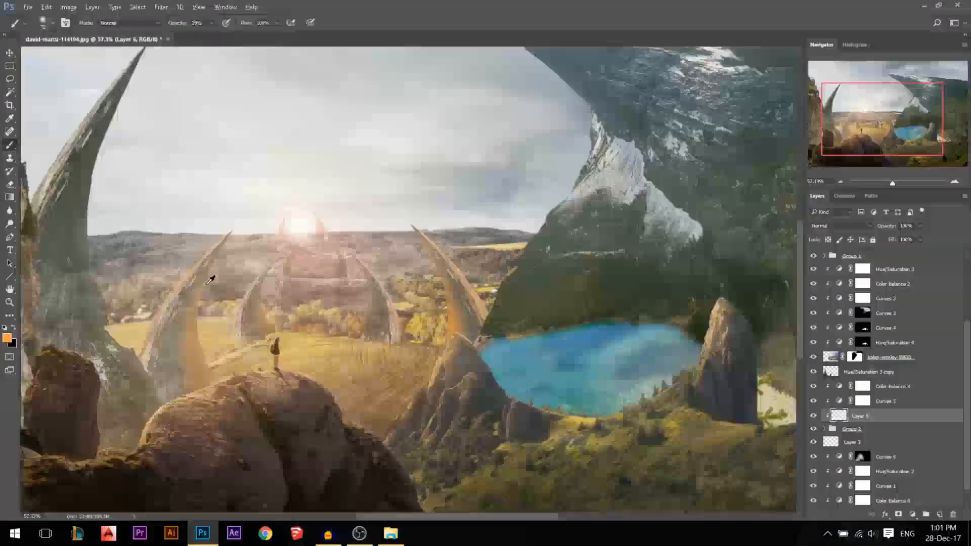
Try Overlay on the spikes' light layer, settle on Soft Light and lower the layer's opacity
left_click(839, 226)
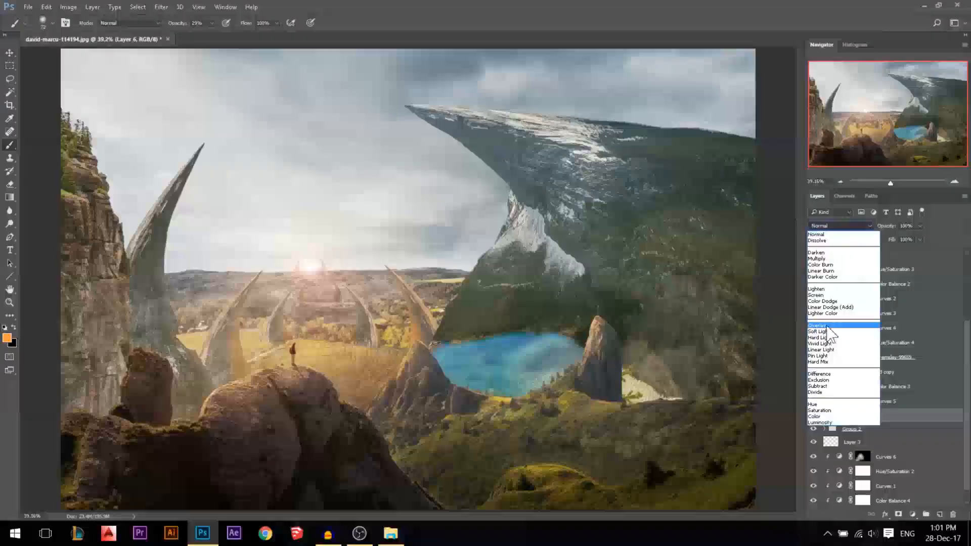
left_click(827, 326)
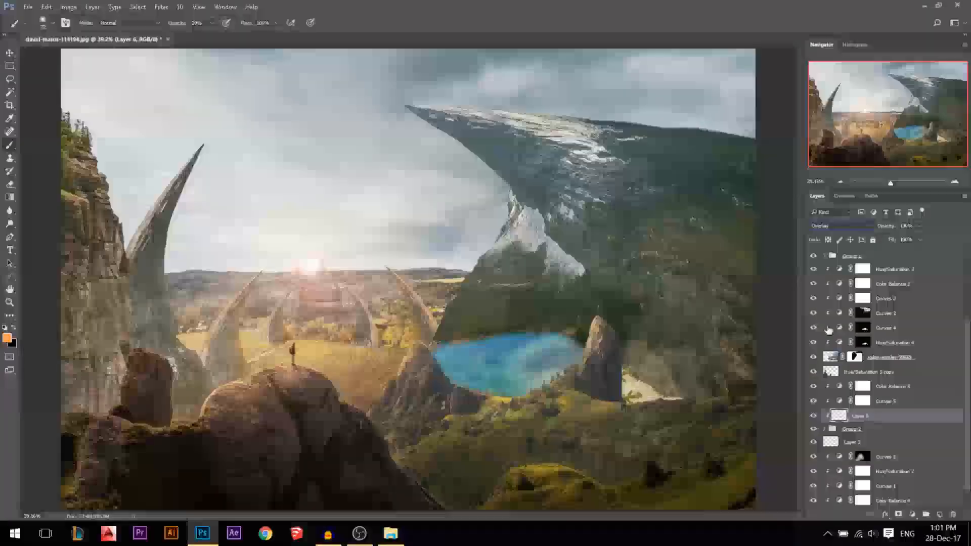
left_click(829, 226)
left_click(825, 336)
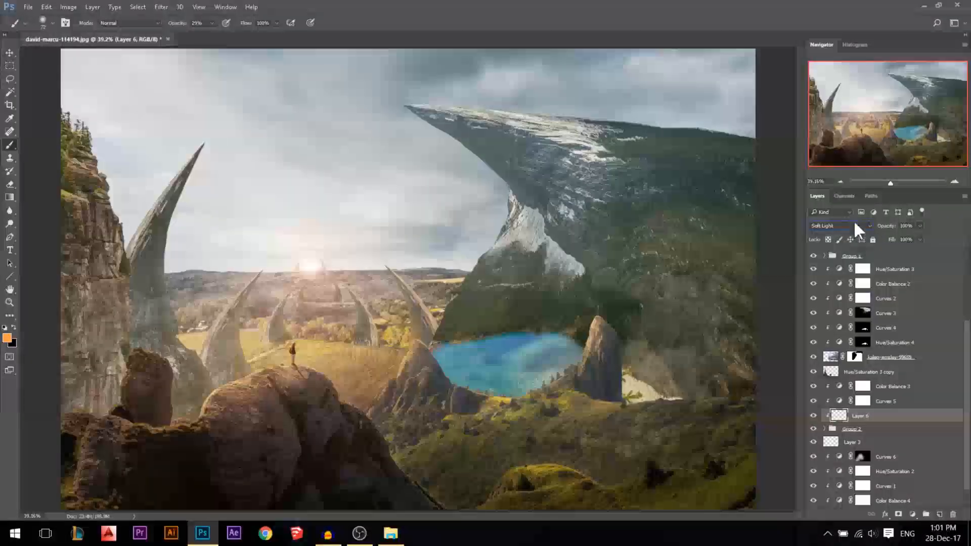
left_click_drag(893, 226, 888, 227)
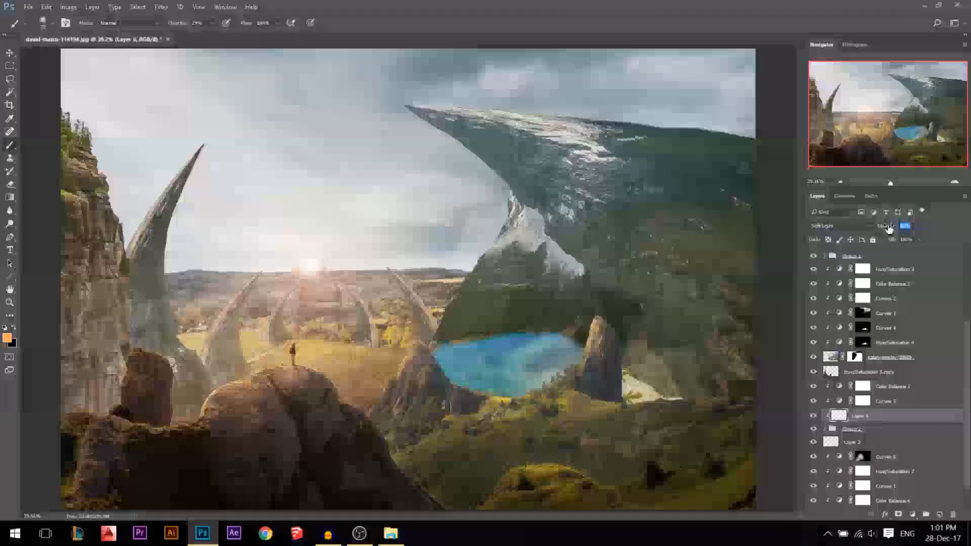
Try to pick the tall spike beside the cliff on the canvas, and lock the position of the lens flare layer, Layer 5
left_click(11, 53)
key("shift+alt+s")
scroll(202, 291, "up", 1)
left_click(153, 238)
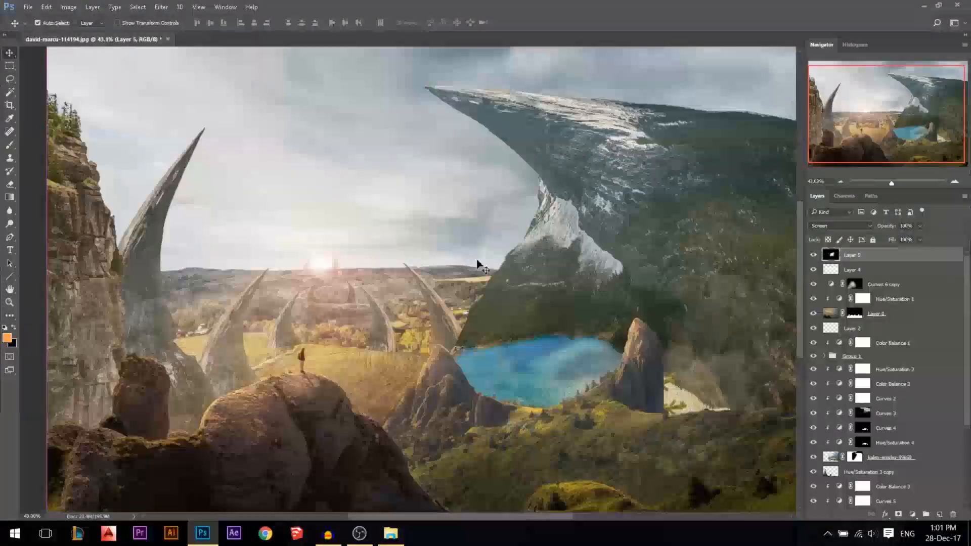
right_click(154, 223)
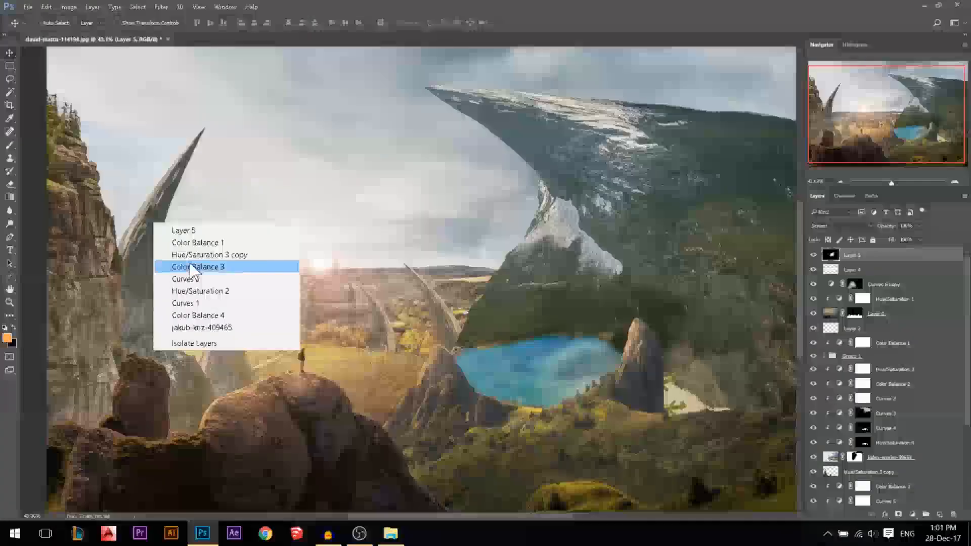
left_click(147, 232)
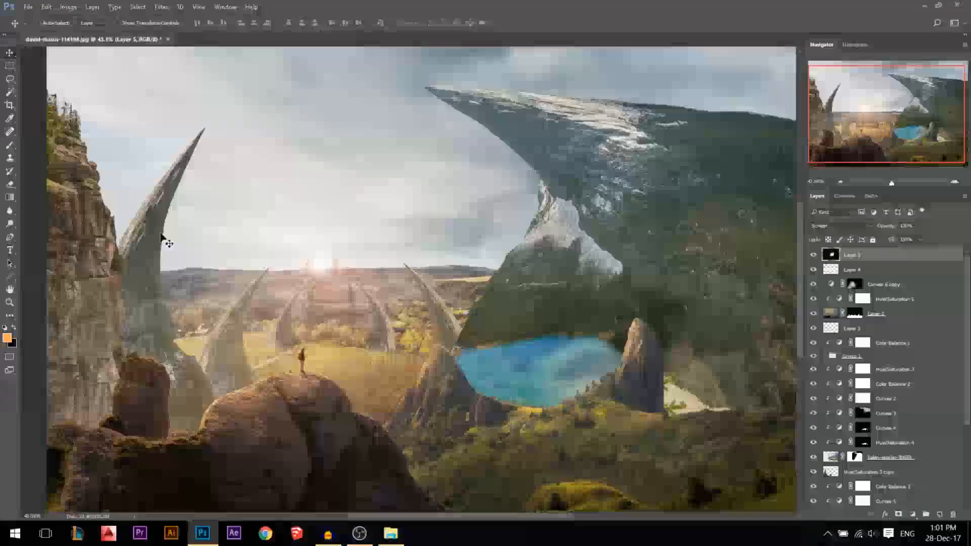
scroll(156, 232, "up", 3)
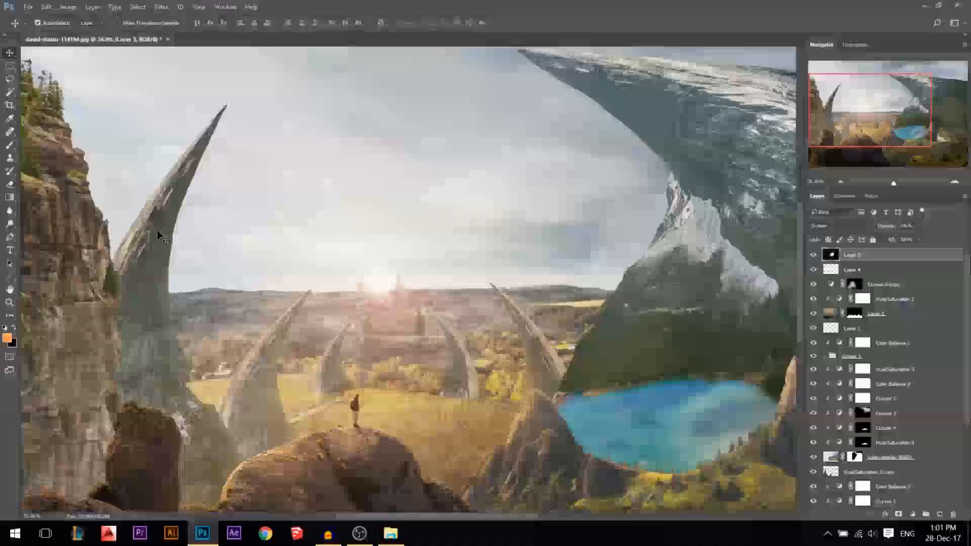
left_click_drag(157, 231, 182, 250)
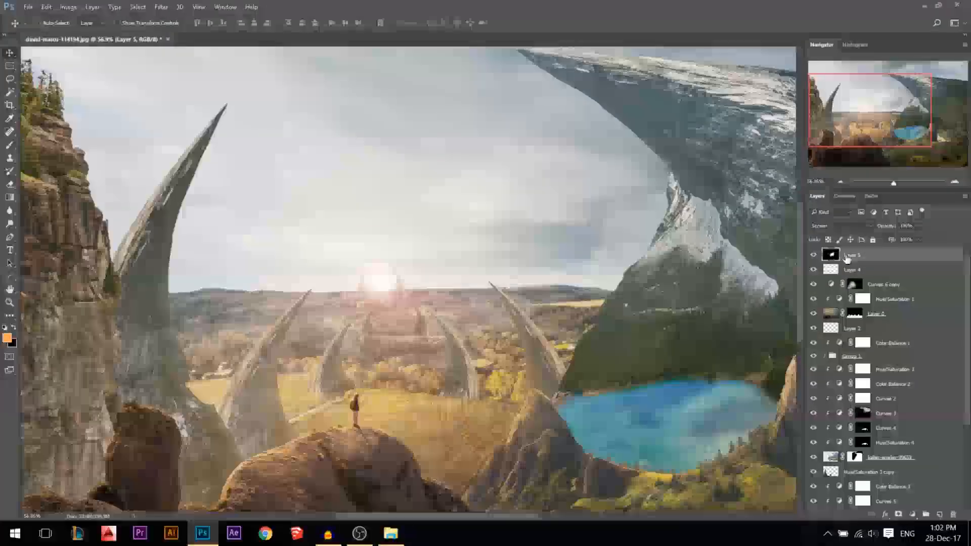
scroll(209, 229, "down", 1)
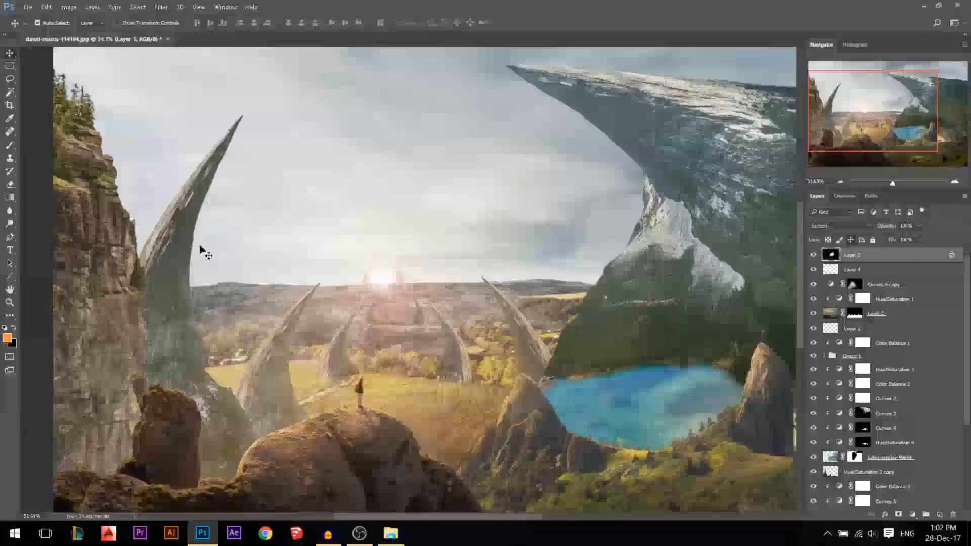
Select the tall spike's layer, Hue/Saturation 3 copy, undo its accidental move and add a clipped layer above it
left_click(180, 235)
left_click_drag(205, 233, 194, 202)
key("ctrl+z")
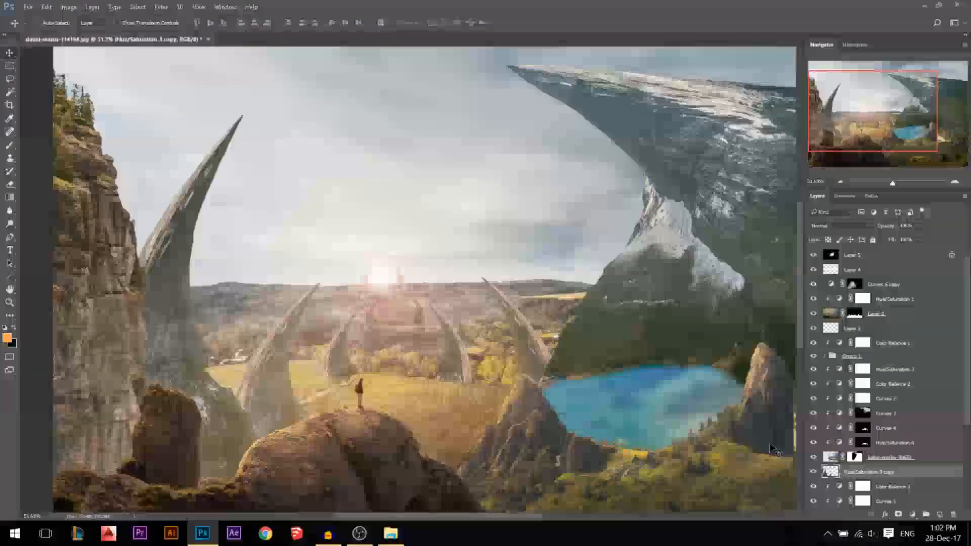
left_click(939, 514)
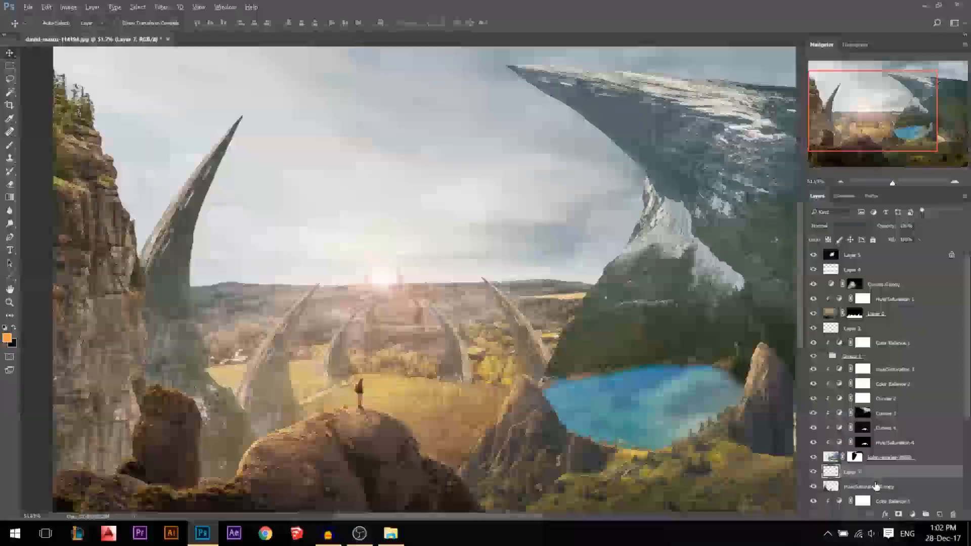
left_click(860, 479, "alt")
key("b")
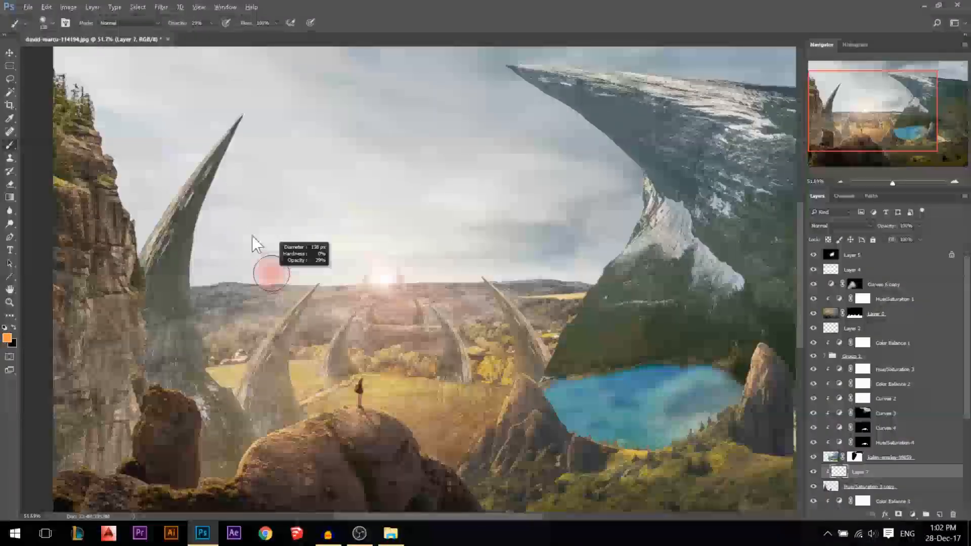
Paint orange light down the tall spike's sun-facing edge and blend it in with Soft Light at 32% opacity
mouse_move(210, 167)
left_mouse_down()
mouse_move(181, 337)
mouse_move(249, 455)
left_mouse_up()
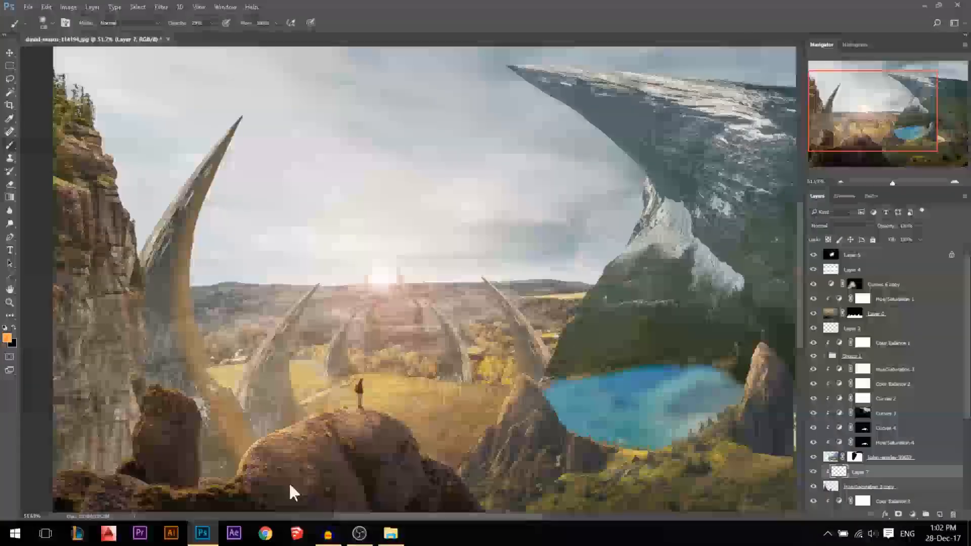
mouse_move(261, 408)
left_mouse_down()
mouse_move(349, 366)
mouse_move(227, 324)
mouse_move(223, 218)
left_mouse_up()
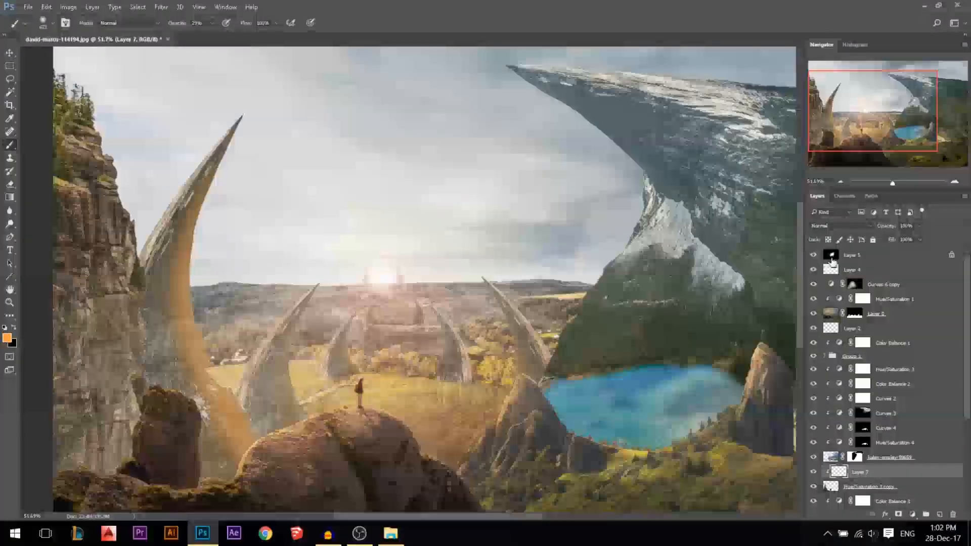
left_click(839, 225)
left_click(830, 329)
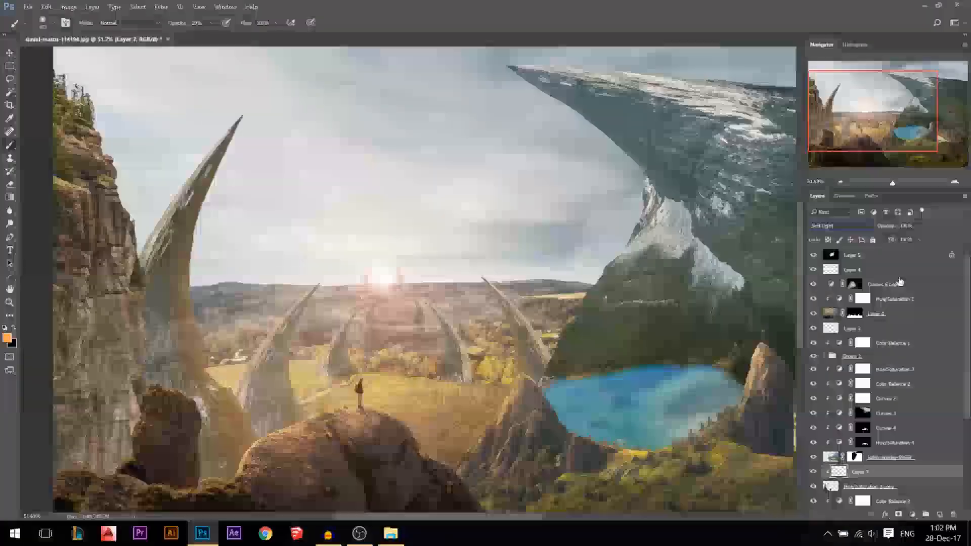
left_click_drag(902, 227, 869, 228)
Paint orange light onto the sun-facing edge of the large curved mountain on a new layer clipped to its photo layer
key("v")
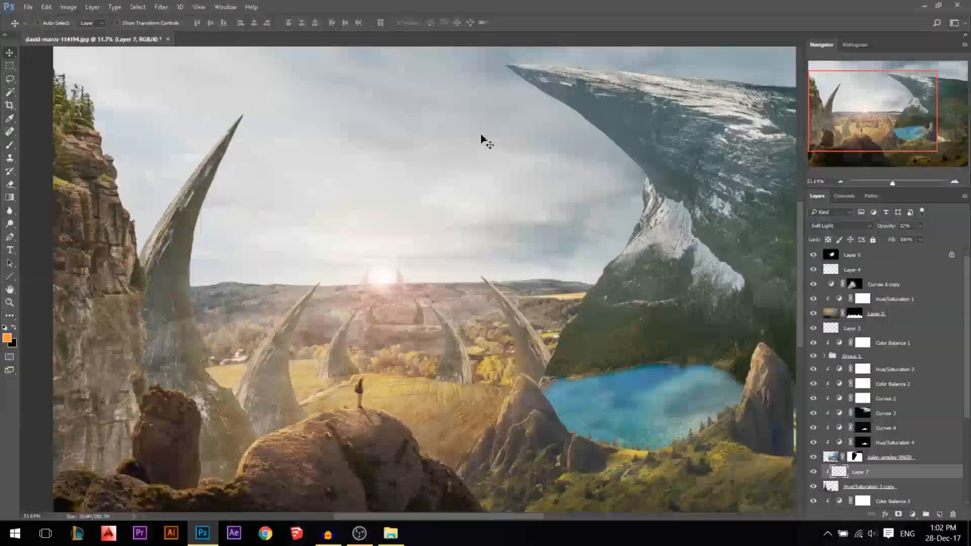
left_click(707, 133, "ctrl")
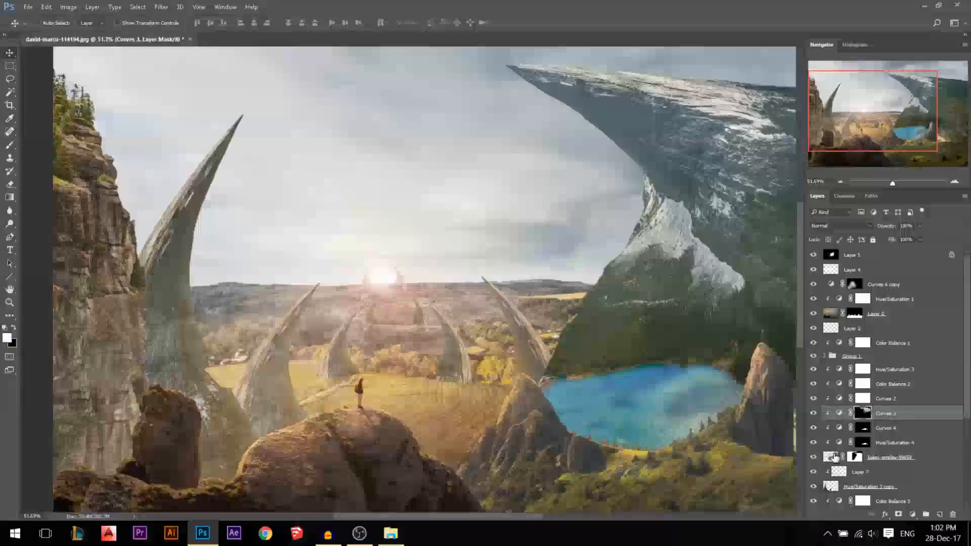
left_click(889, 457)
left_click(937, 514)
key("b")
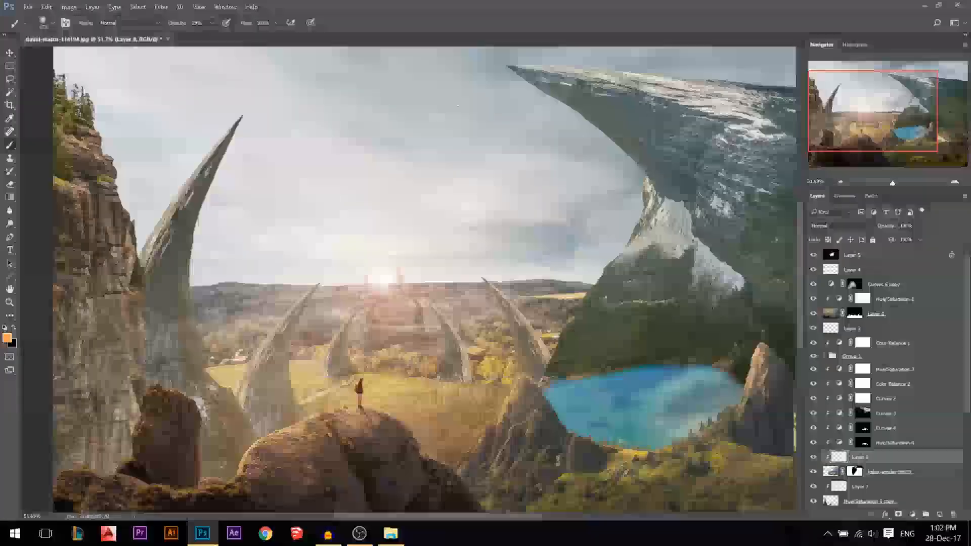
Set the curved mountain's light layer, Layer 8, to the Overlay blend mode
left_click(852, 222)
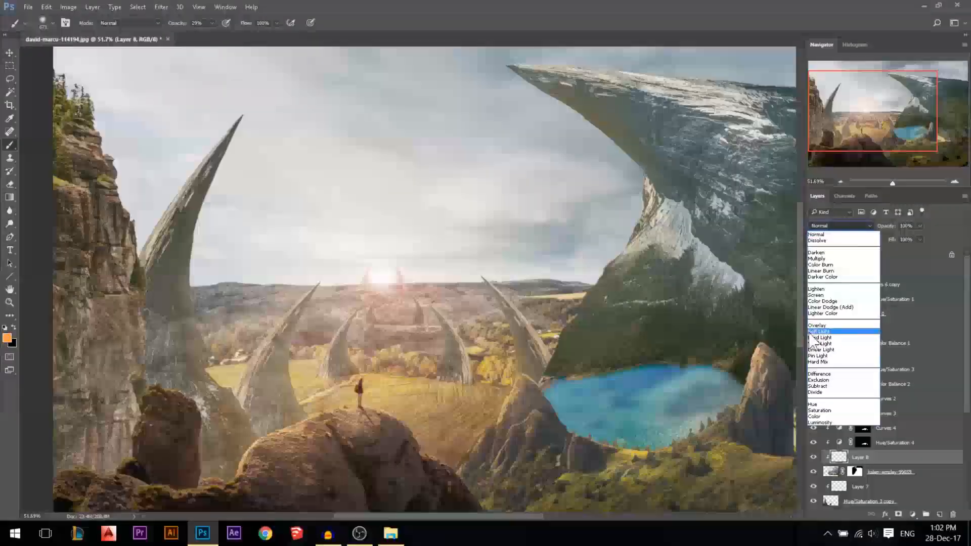
left_click(819, 331)
left_click(7, 51)
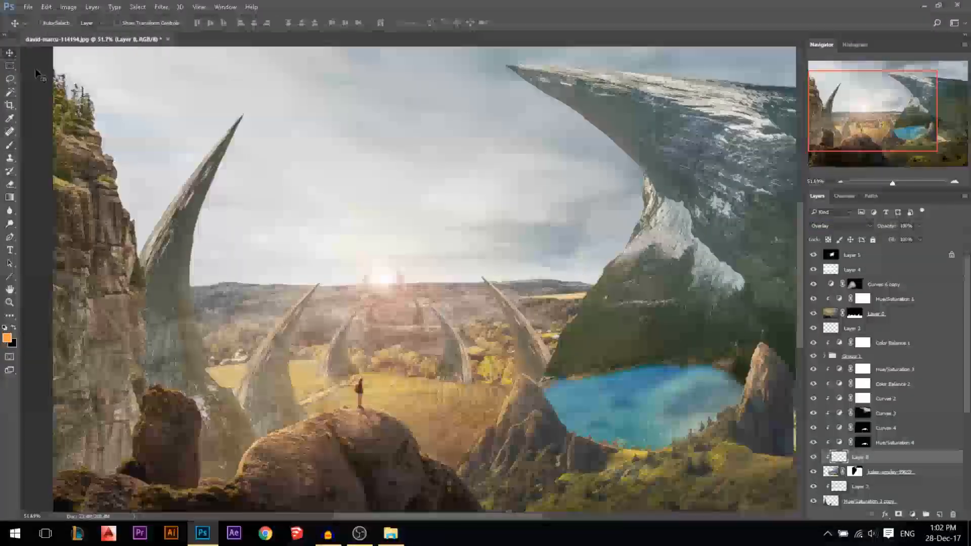
Add a Curves adjustment clipped to Group 1, the cliff group, slightly raising its black point and lowering its white point
scroll(295, 238, "down", 2)
scroll(343, 238, "down", 2)
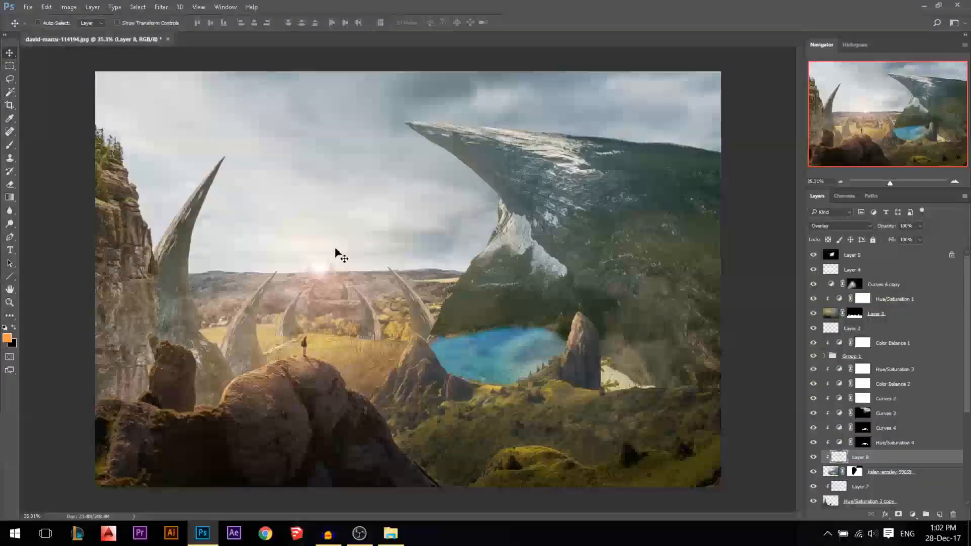
scroll(324, 276, "down", 1)
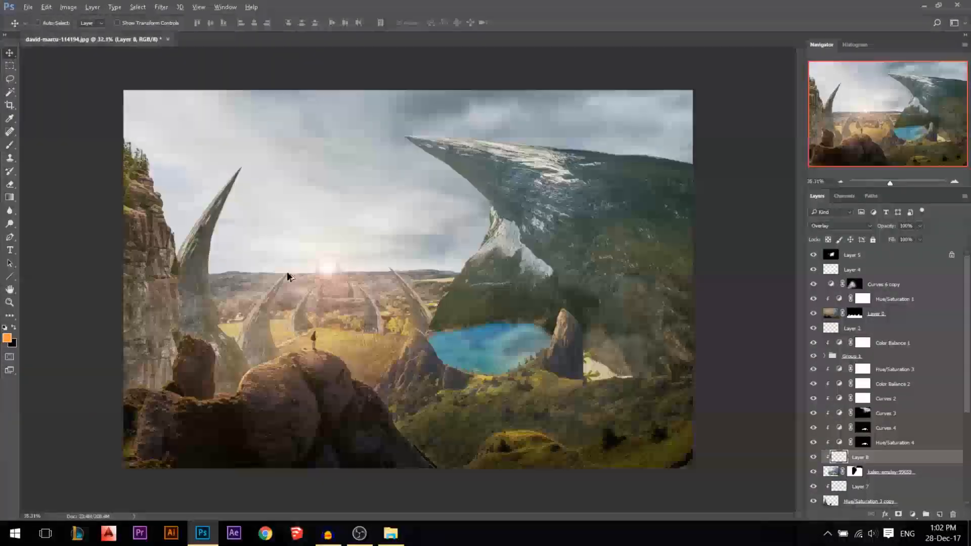
scroll(294, 277, "up", 1)
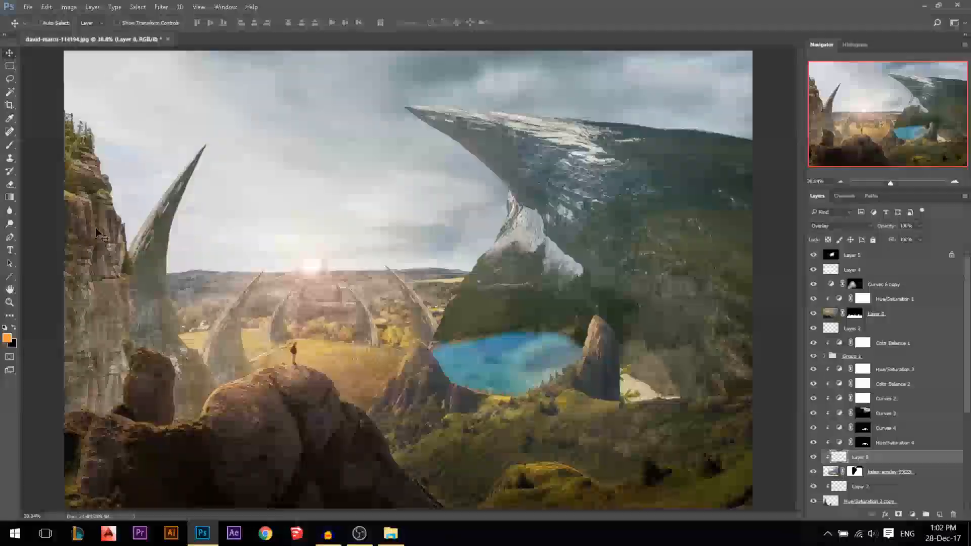
left_click(591, 359, "ctrl")
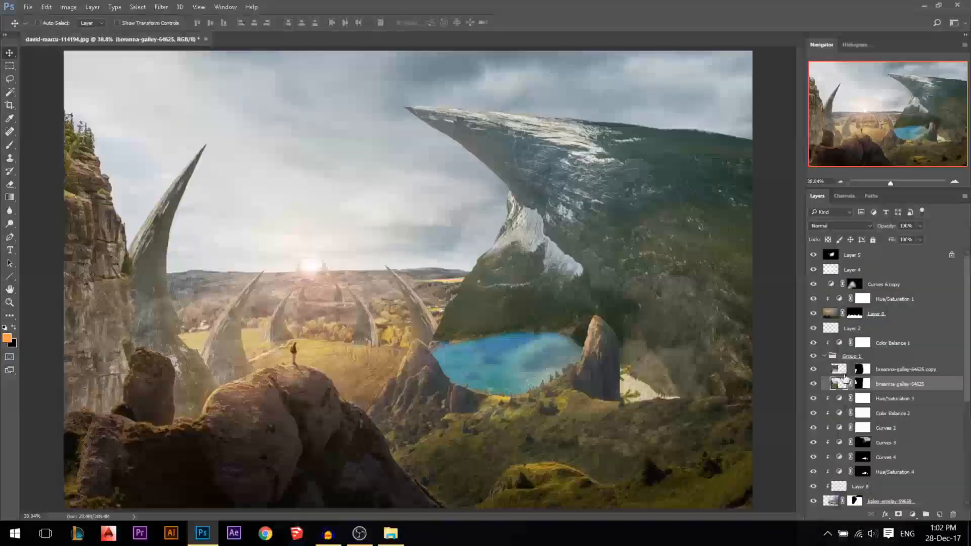
left_click(814, 384)
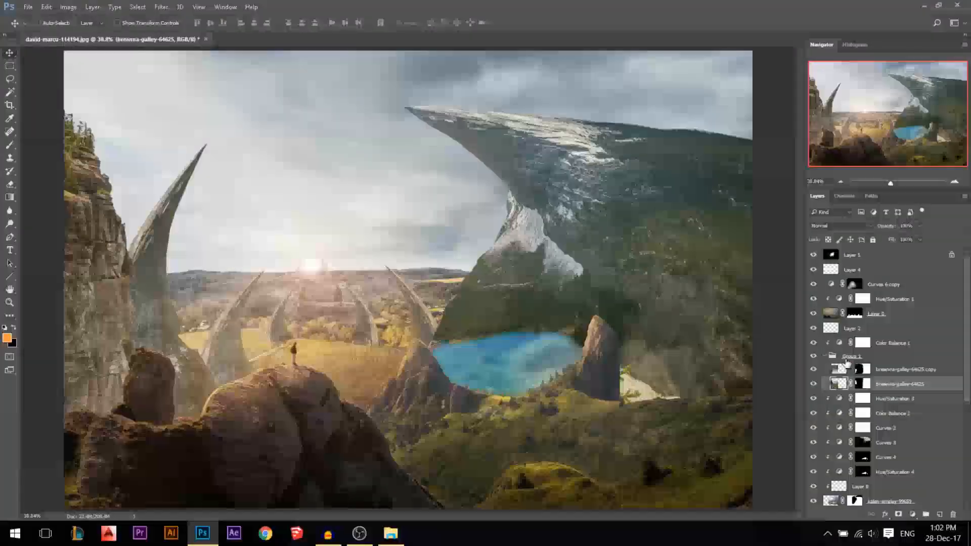
left_click(826, 356)
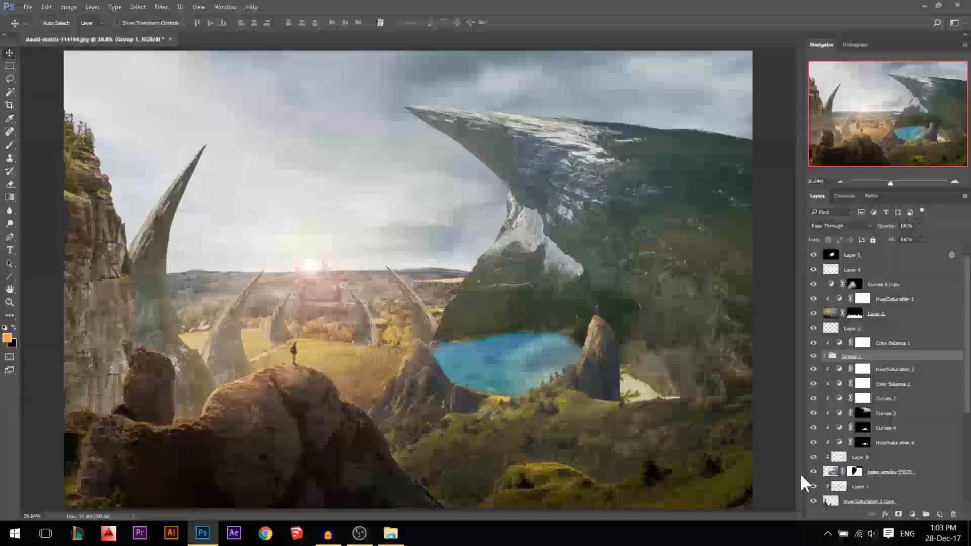
left_click(912, 514)
left_click(856, 342)
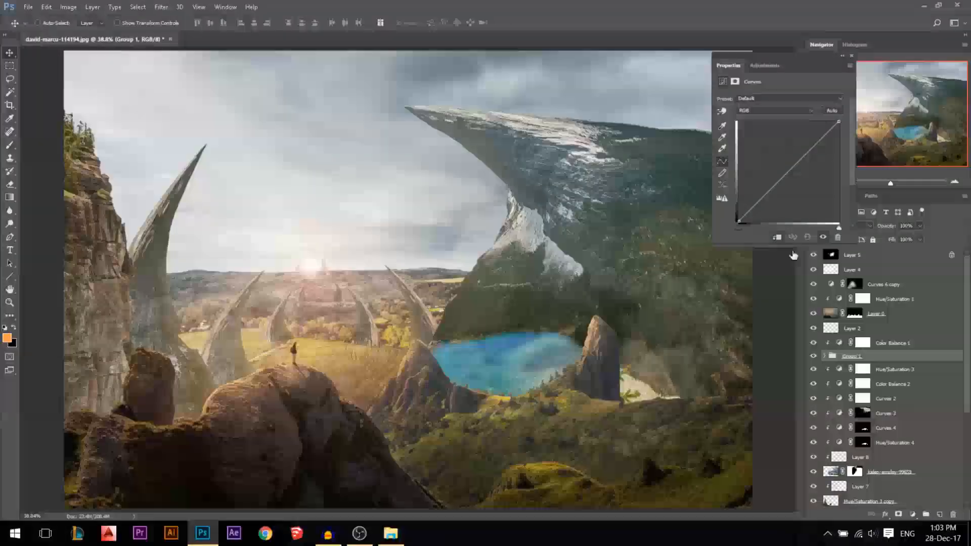
left_click_drag(737, 222, 739, 216)
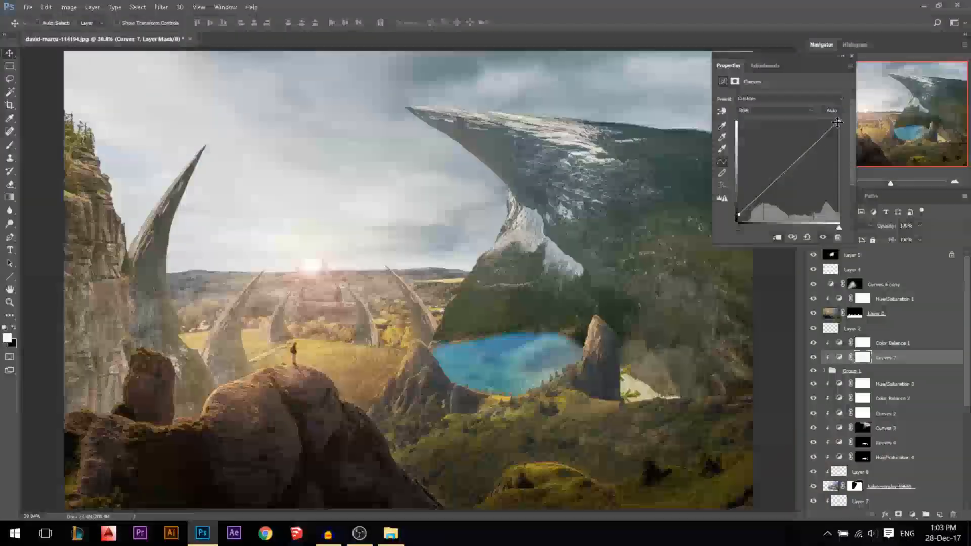
left_click_drag(839, 124, 838, 128)
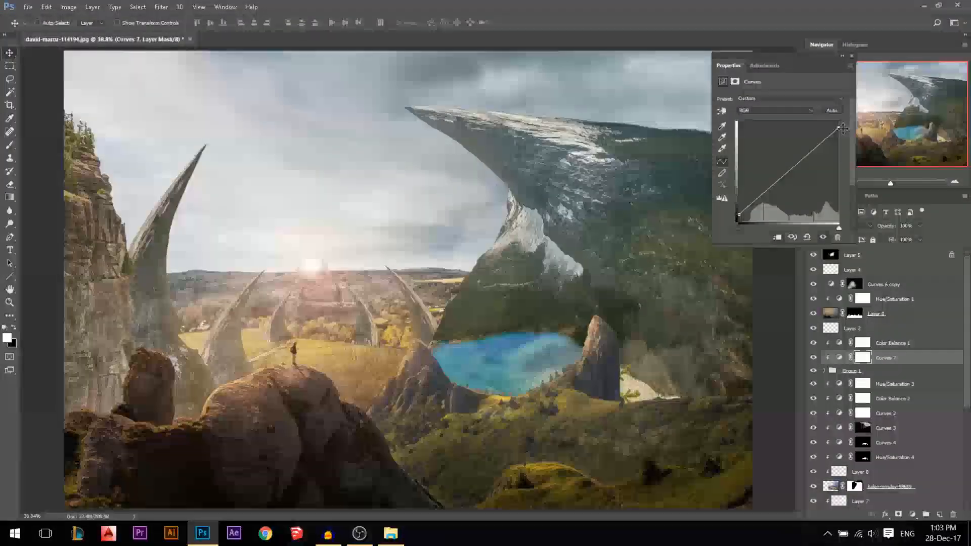
left_click(851, 55)
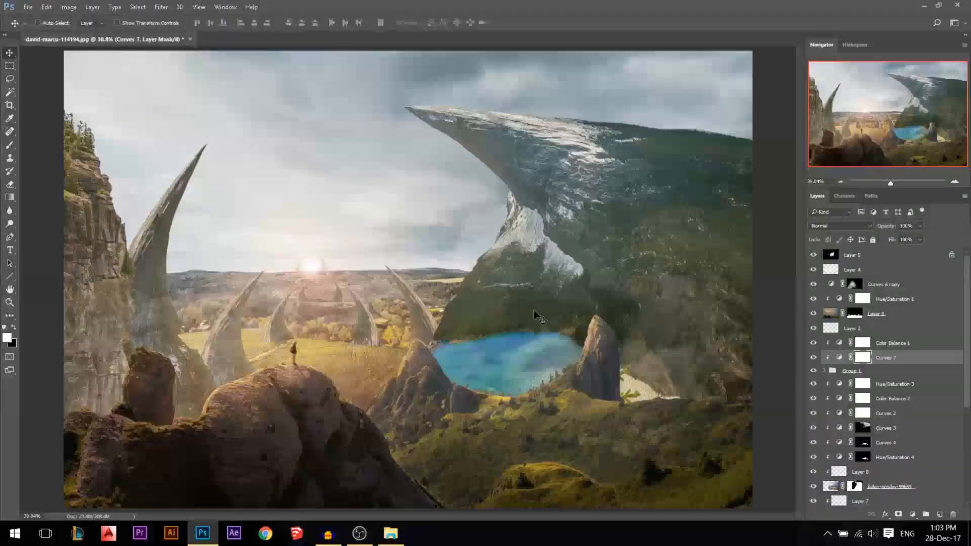
Add a Hue/Saturation adjustment clipped to the cliff group above Curves 7 and set its saturation to -22
left_click(912, 514)
left_click(869, 382)
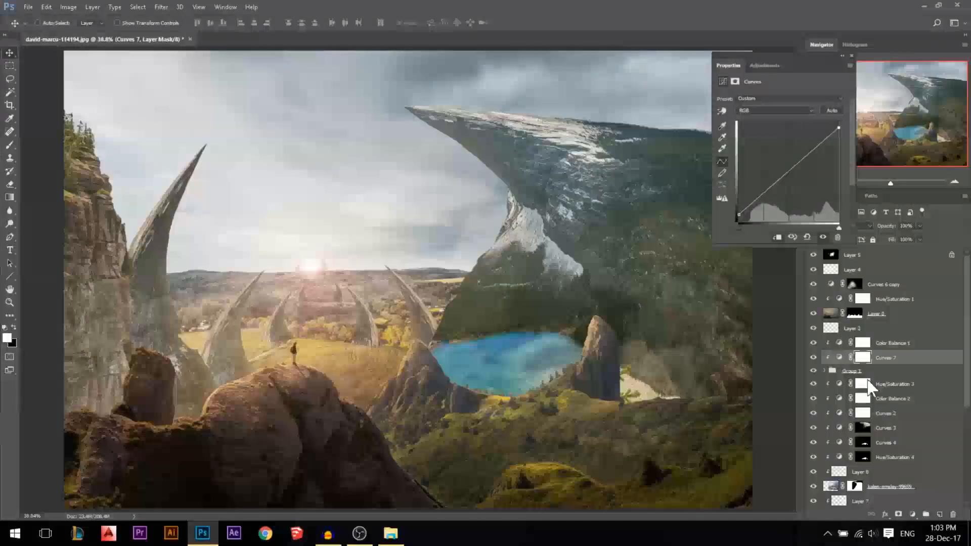
left_click(758, 152)
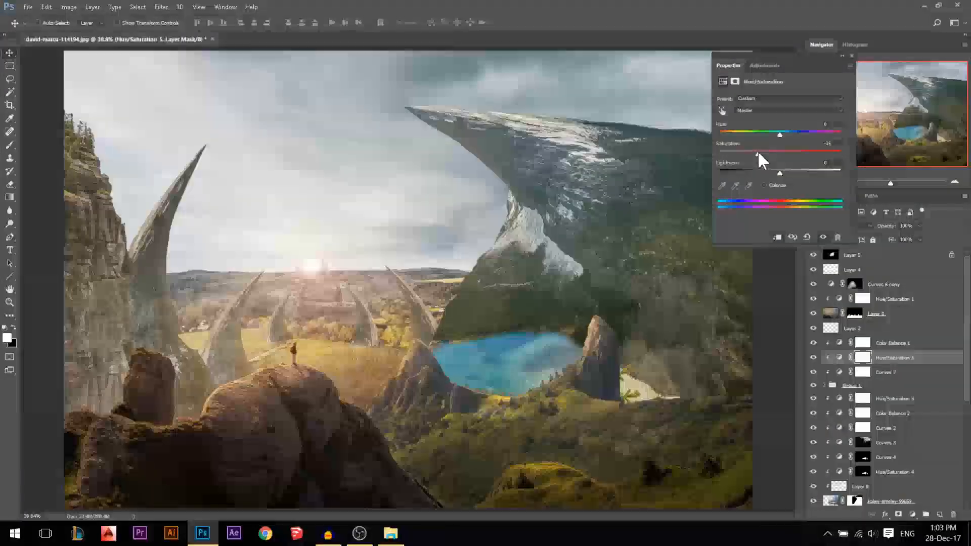
left_click(766, 151)
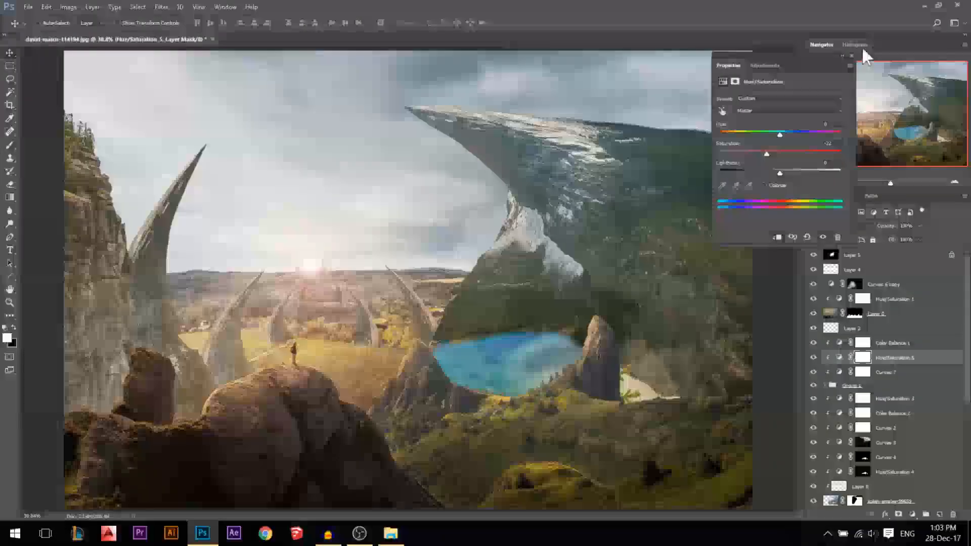
left_click(848, 53)
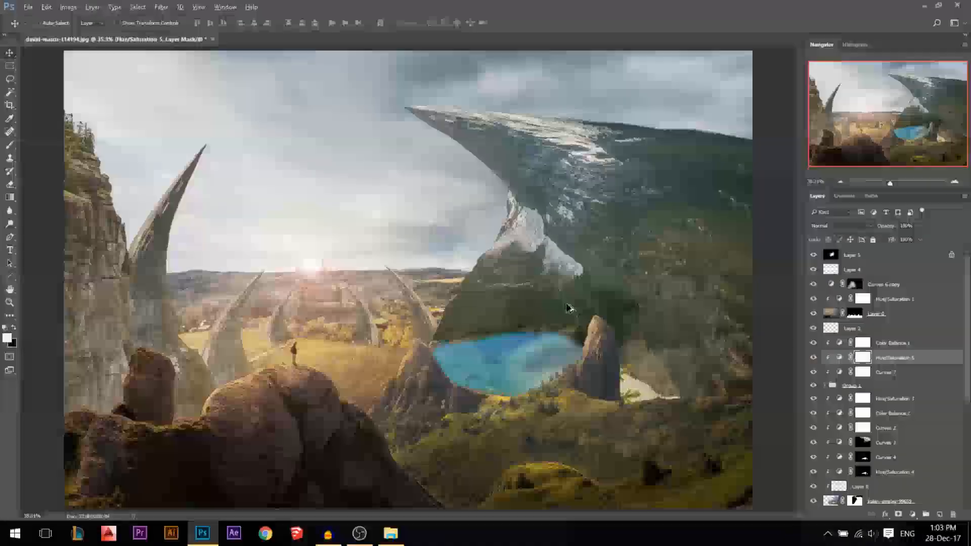
key("ctrl+0")
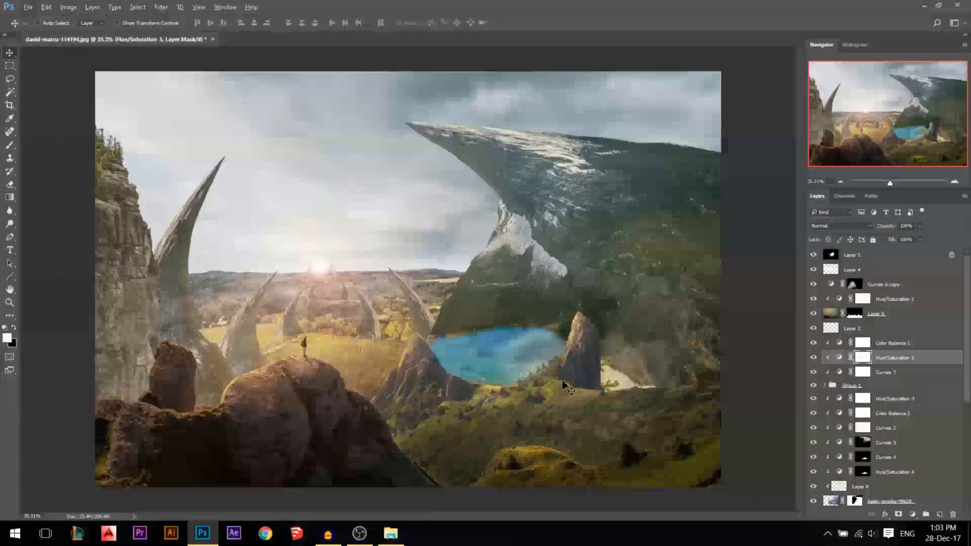
Add a Curves adjustment layer above Layer 5, at the very top of the layer stack
scroll(406, 285, "up", 1)
left_click(352, 168, "ctrl")
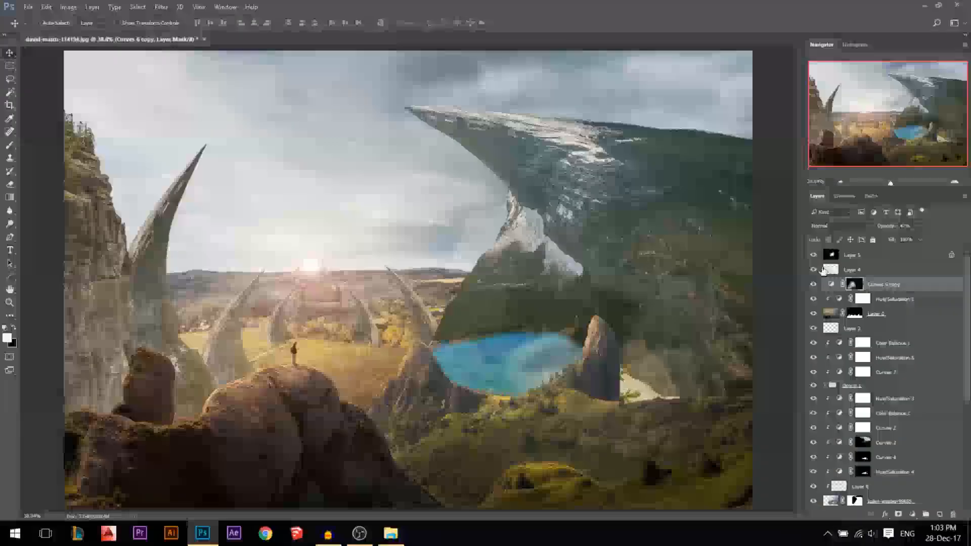
left_click(830, 255)
key("ctrl+0")
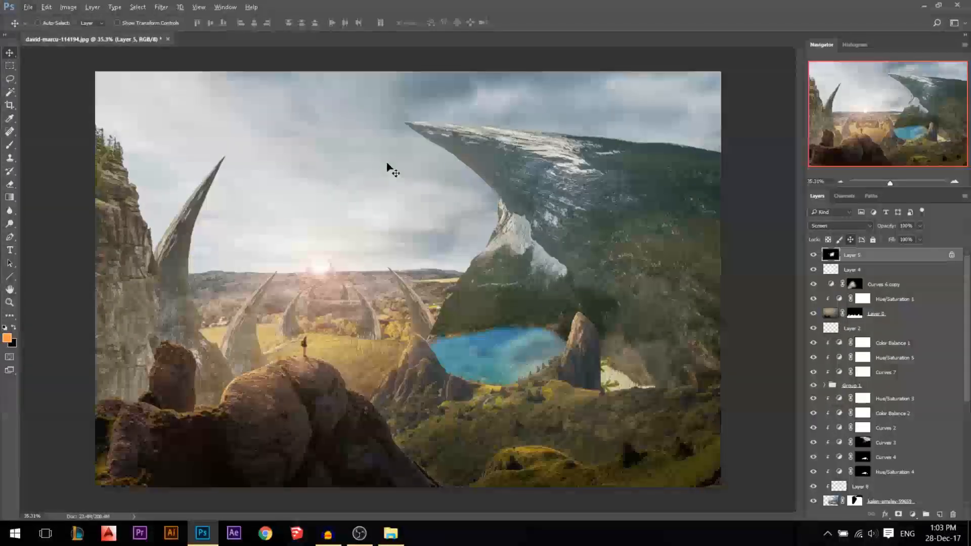
left_click(912, 514)
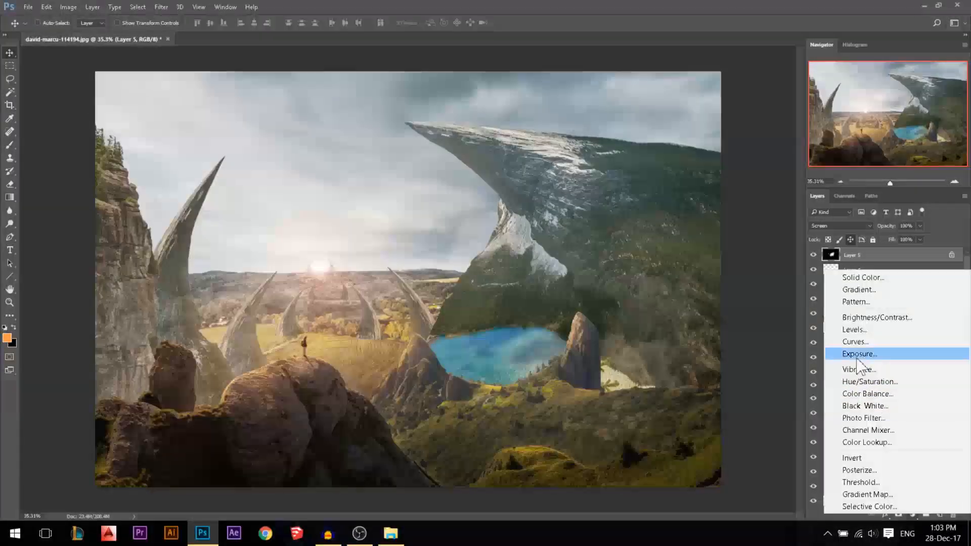
left_click(854, 341)
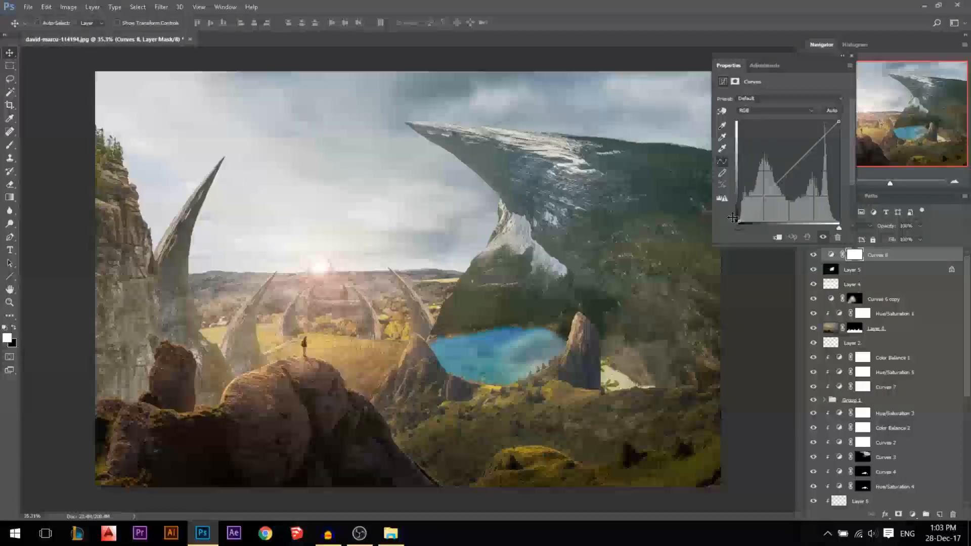
Shape the top curve to lift the blacks slightly, darken shadows and upper midtones, and pull the white point inward for brighter highlights
left_click_drag(738, 220, 739, 217)
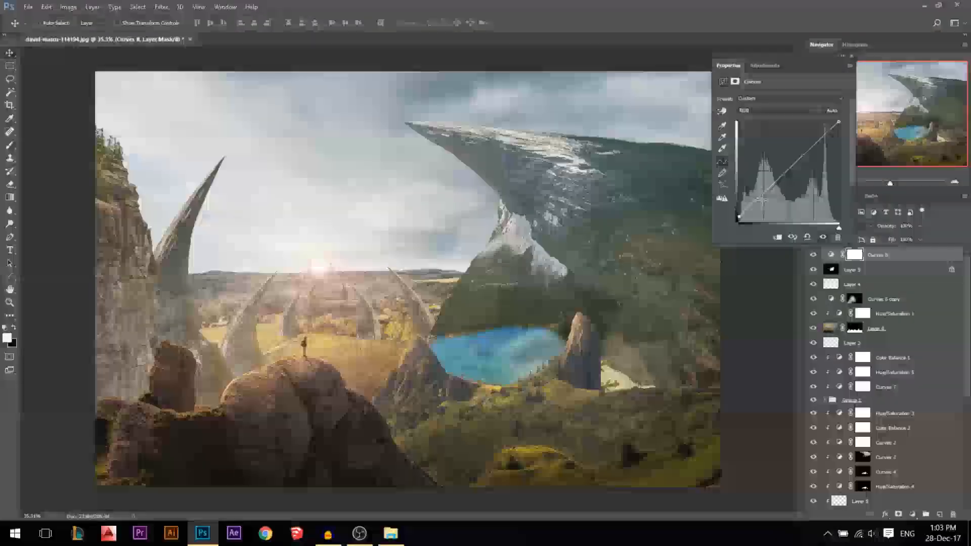
left_click_drag(765, 194, 765, 200)
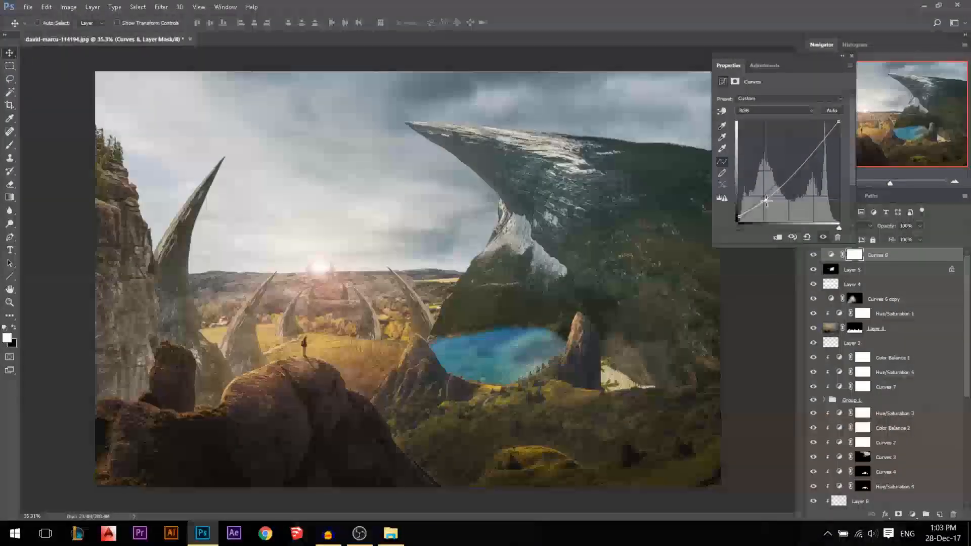
left_click_drag(766, 201, 765, 199)
left_click_drag(816, 157, 812, 162)
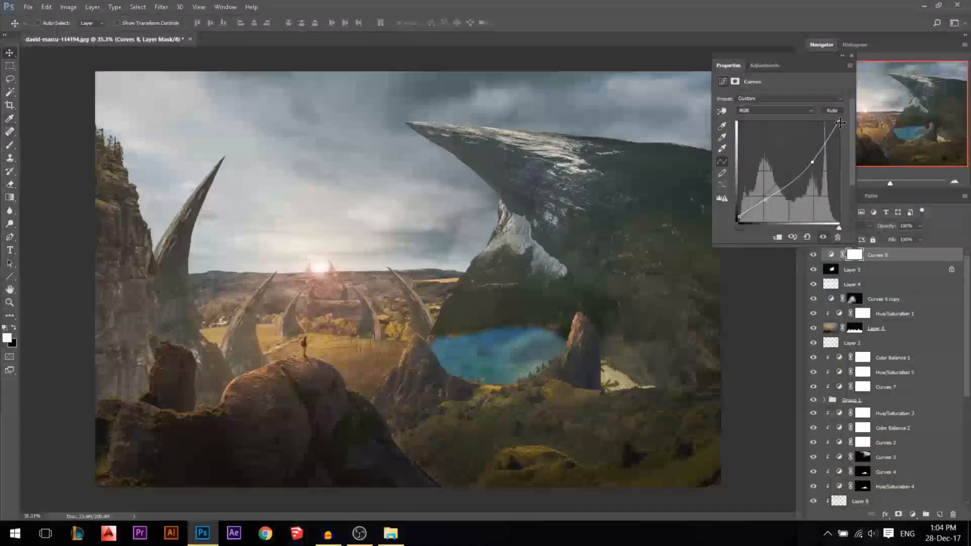
left_click_drag(838, 122, 835, 122)
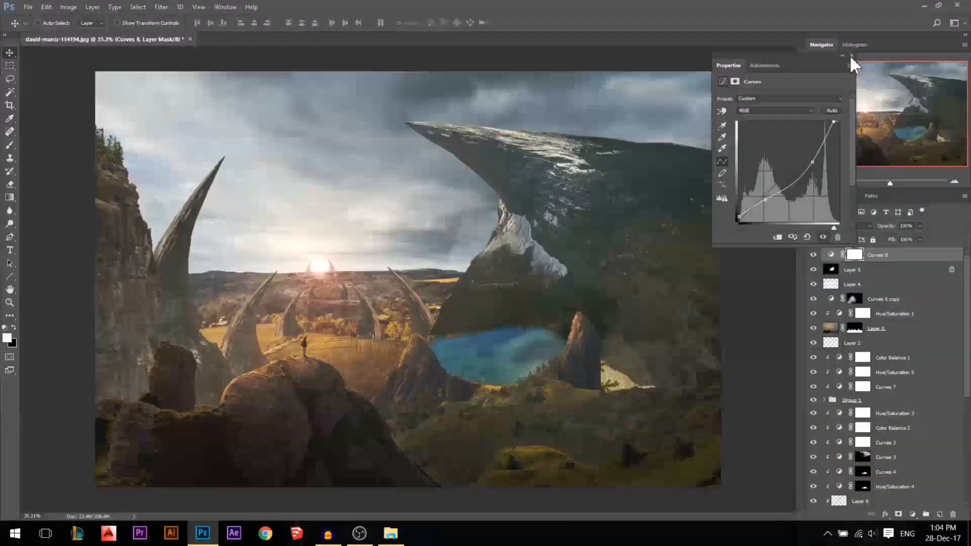
left_click(851, 55)
Compare the image with and without the Curves 8 layer and lower that layer's opacity to 85%
left_click(813, 255)
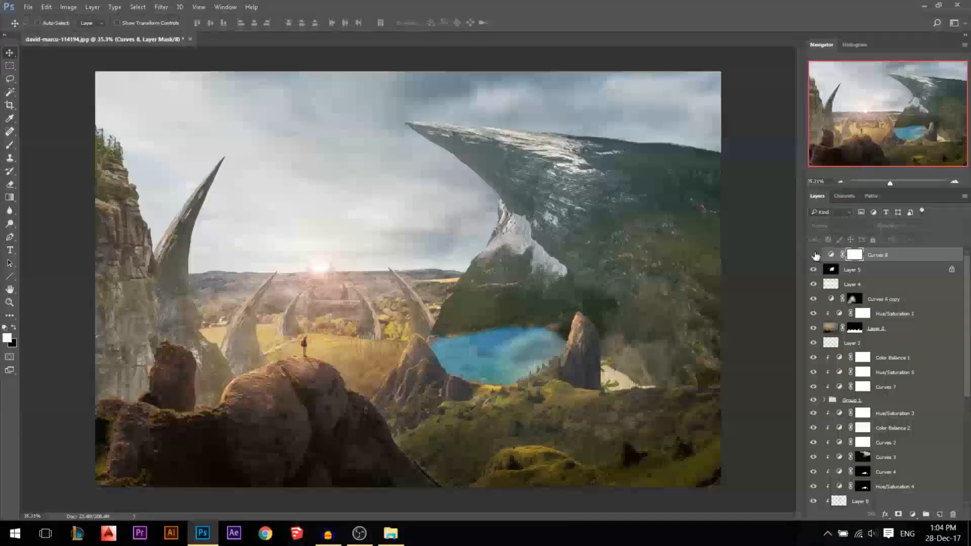
left_click(813, 255)
scroll(324, 379, "down", 1)
scroll(324, 380, "up", 2)
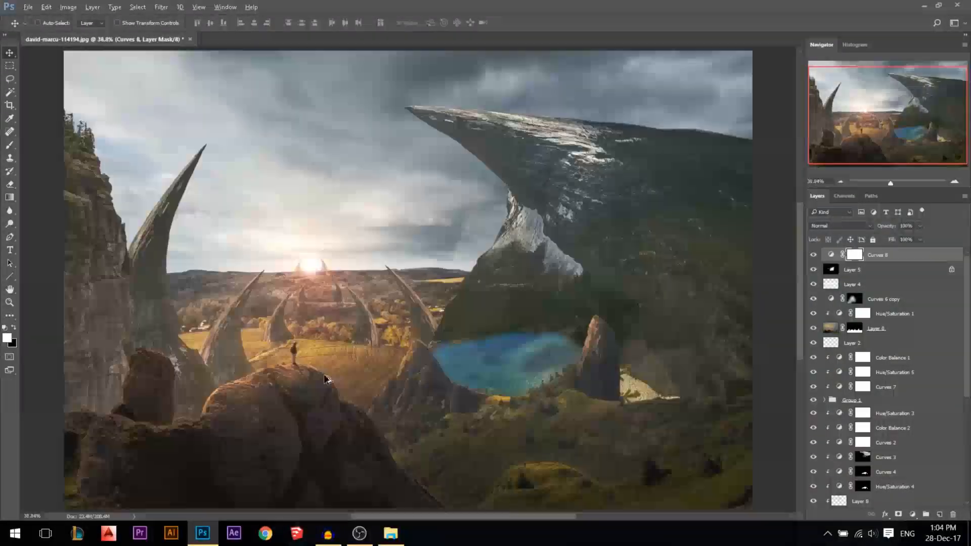
scroll(325, 379, "down", 1)
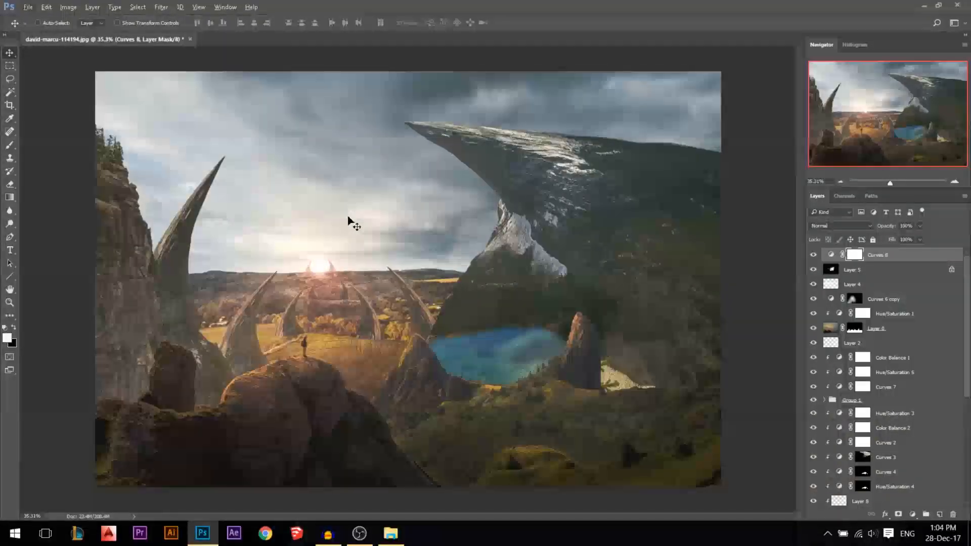
scroll(372, 258, "down", 1)
scroll(301, 292, "up", 1)
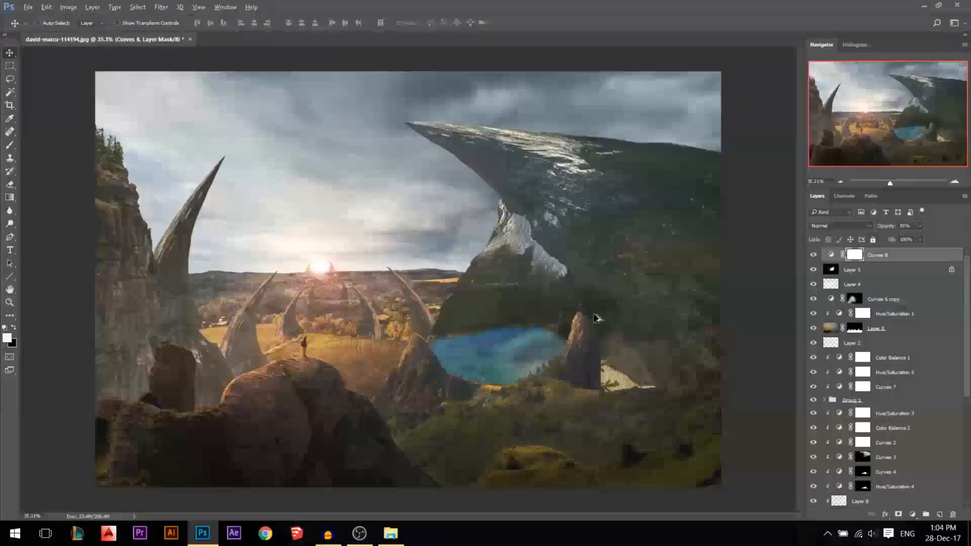
scroll(381, 325, "down", 1)
scroll(354, 245, "up", 1)
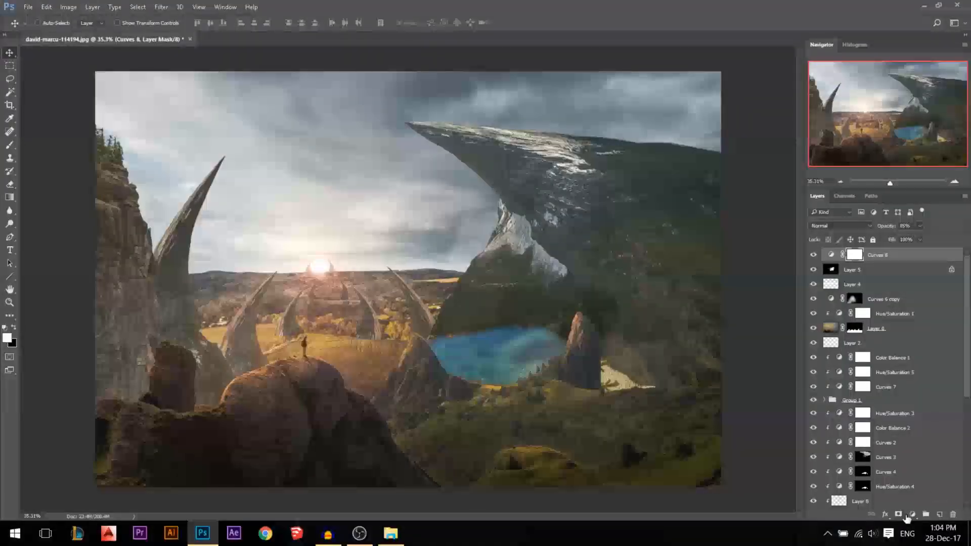
Add a Gradient Map adjustment layer above Curves 8 and choose the Blue, Red, Yellow gradient preset
left_click(907, 515)
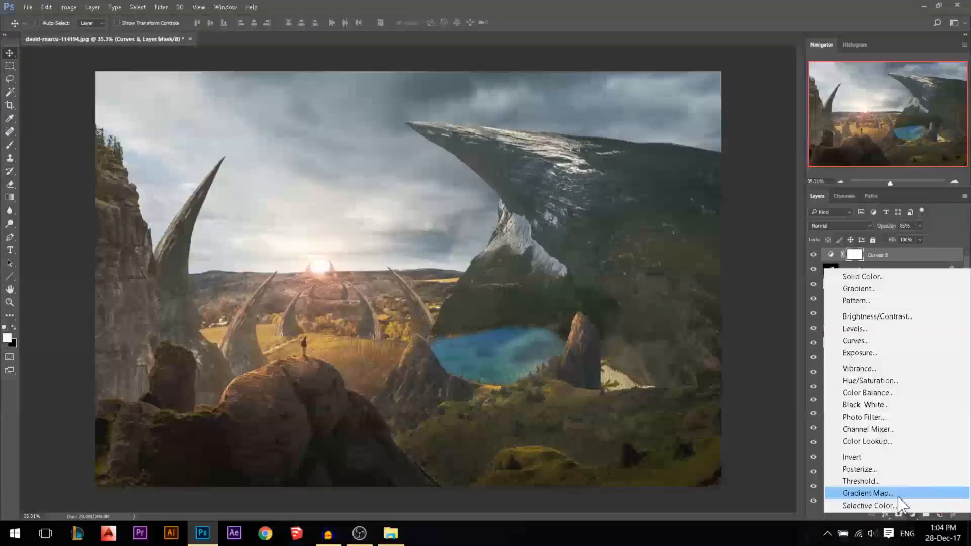
left_click(897, 494)
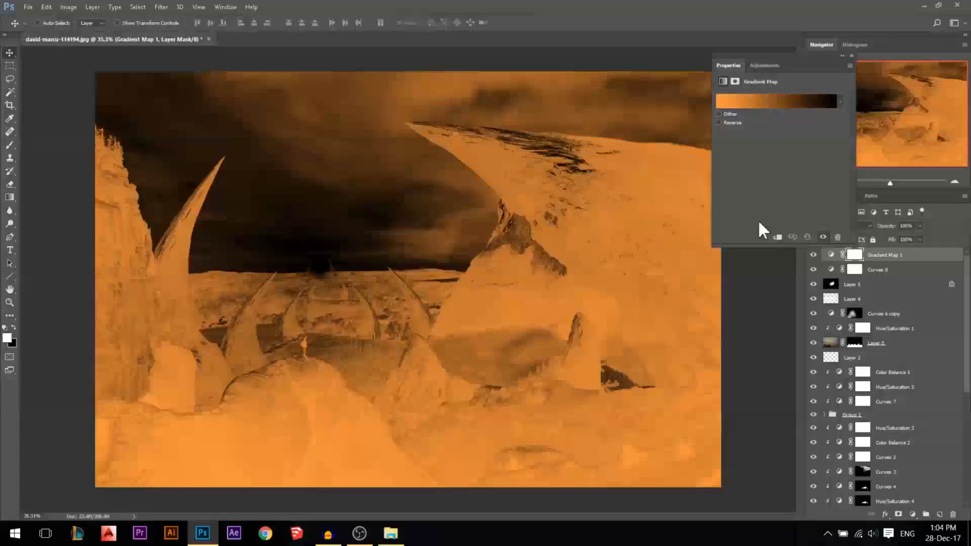
left_click(790, 104)
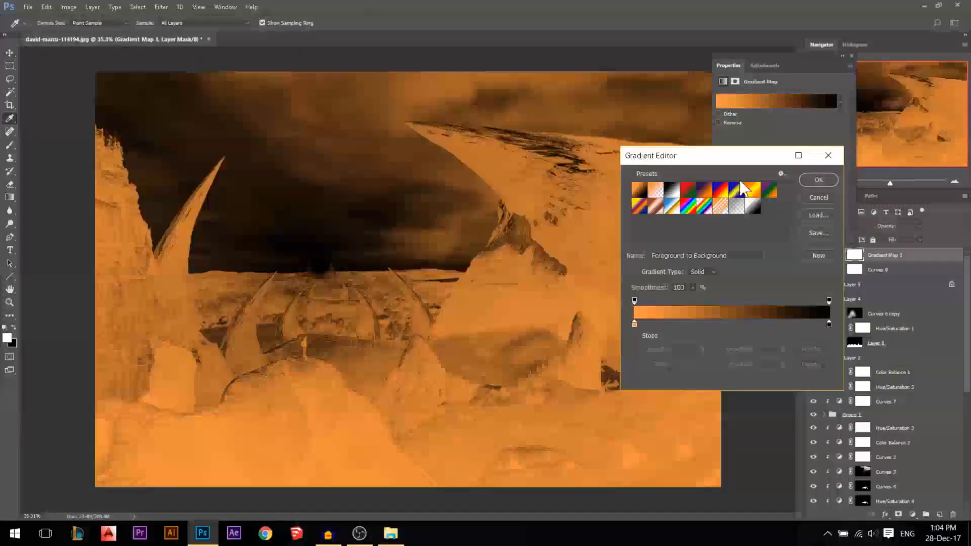
left_click(722, 193)
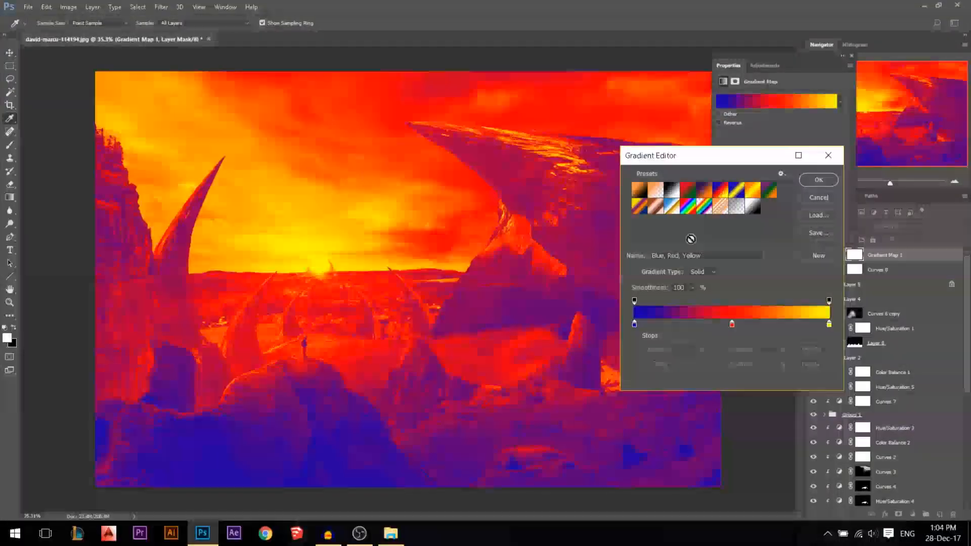
Change the gradient map's blue starting stop to teal blue #0093b2 and apply the edited gradient
left_click(634, 323)
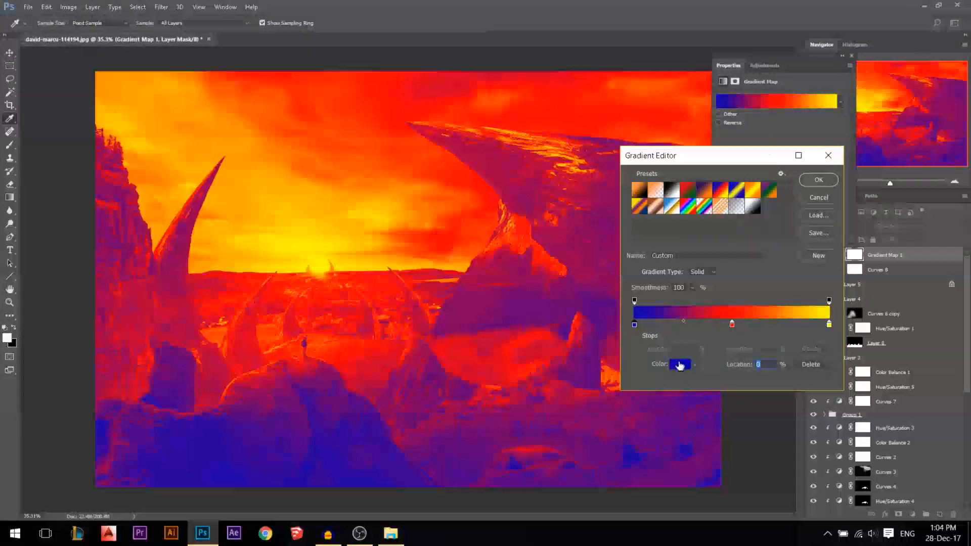
left_click(679, 363)
left_click_drag(716, 151, 715, 163)
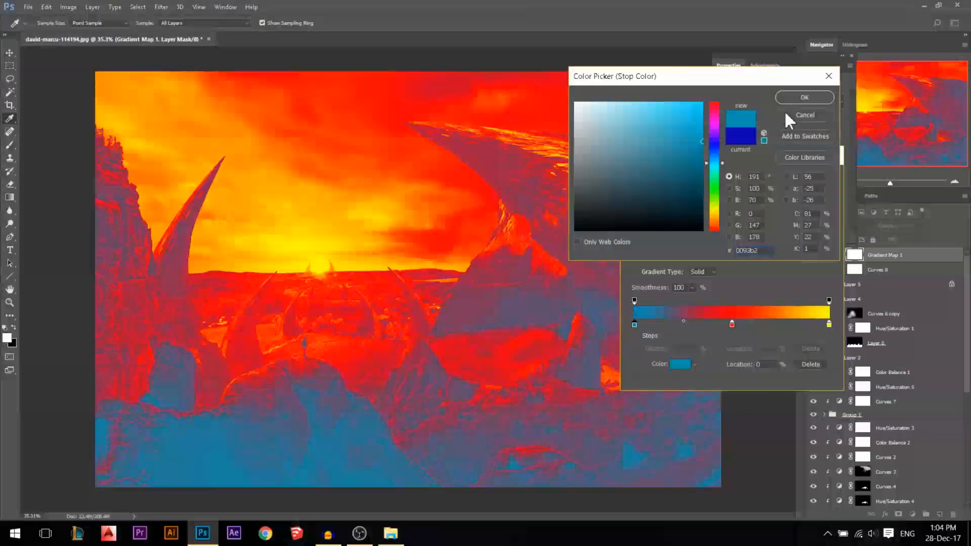
left_click(795, 98)
left_click(817, 178)
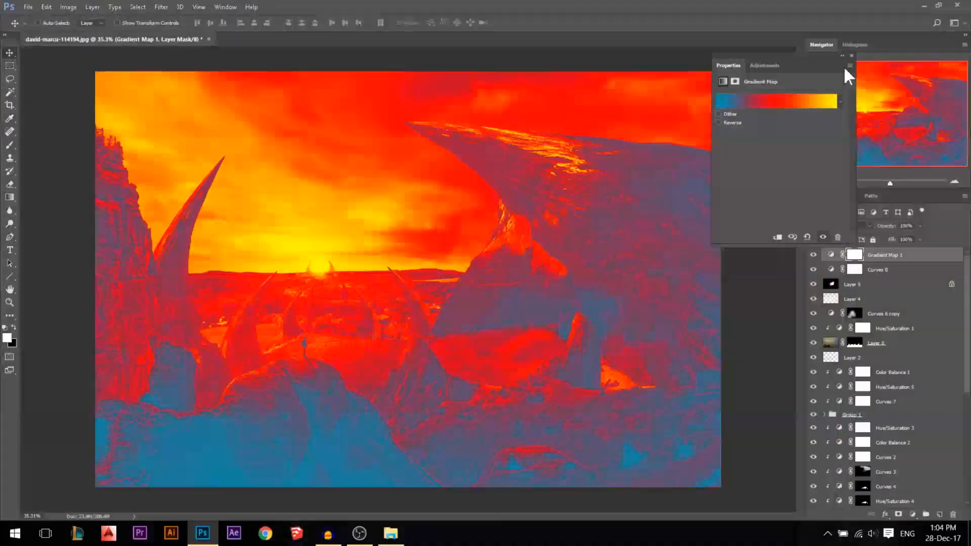
Lower the Gradient Map 1 layer's opacity to 12% and compare the image with and without it
left_click(850, 56)
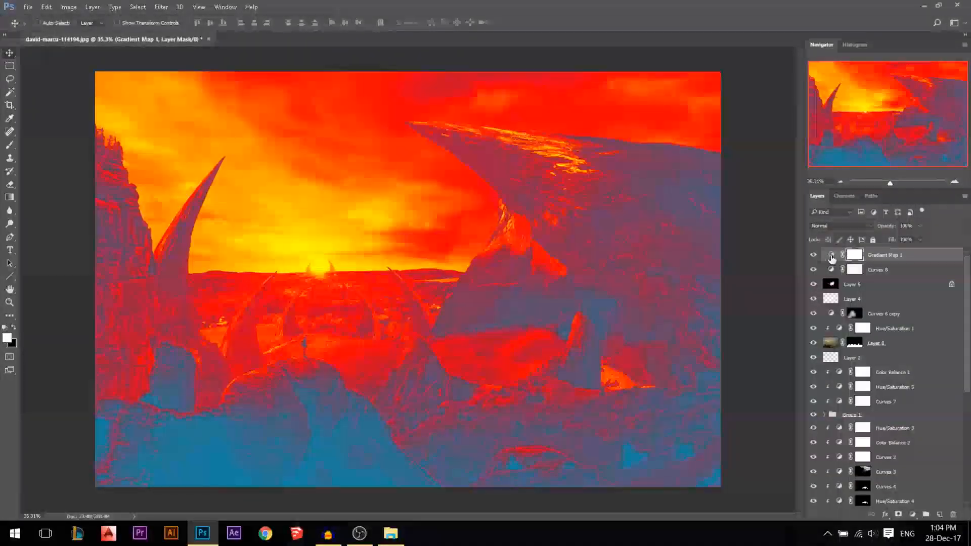
double_click(832, 257)
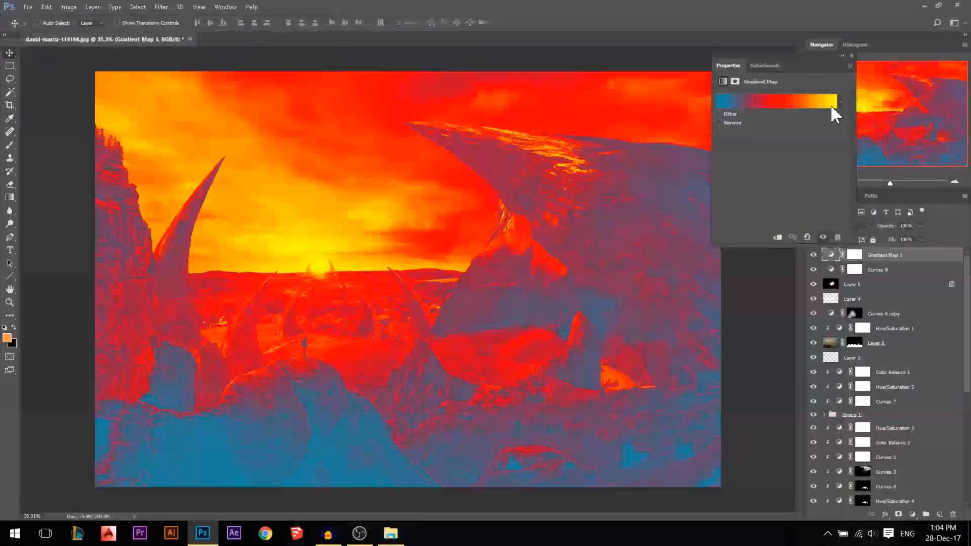
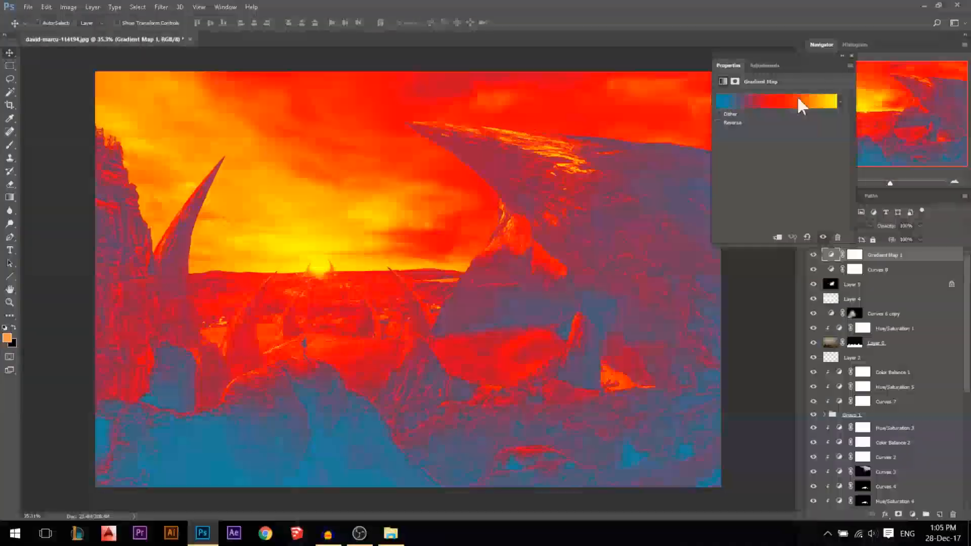
left_click(851, 56)
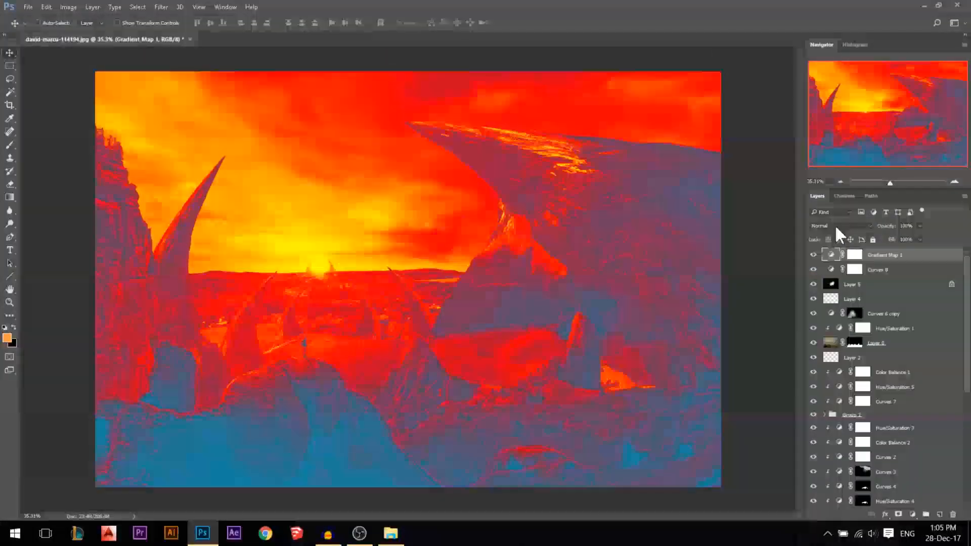
left_click(878, 237)
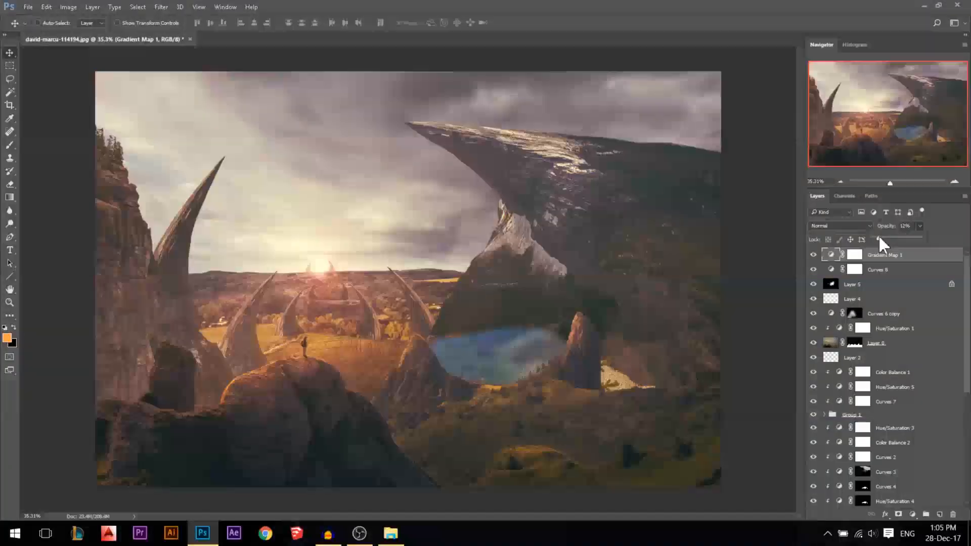
left_click(813, 255)
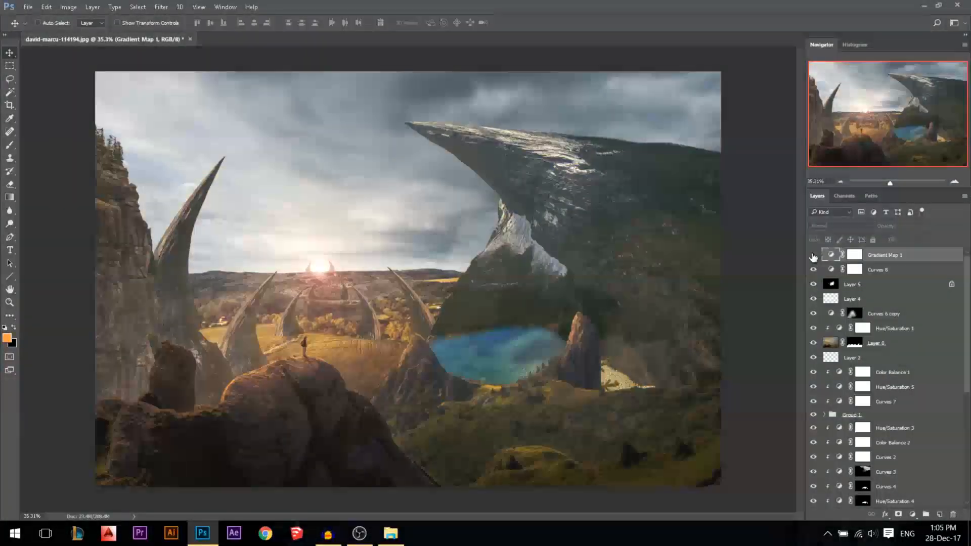
left_click(812, 255)
Set Gradient Map 1's blending mode to Soft Light and check the image with the layer hidden and shown
left_click(839, 226)
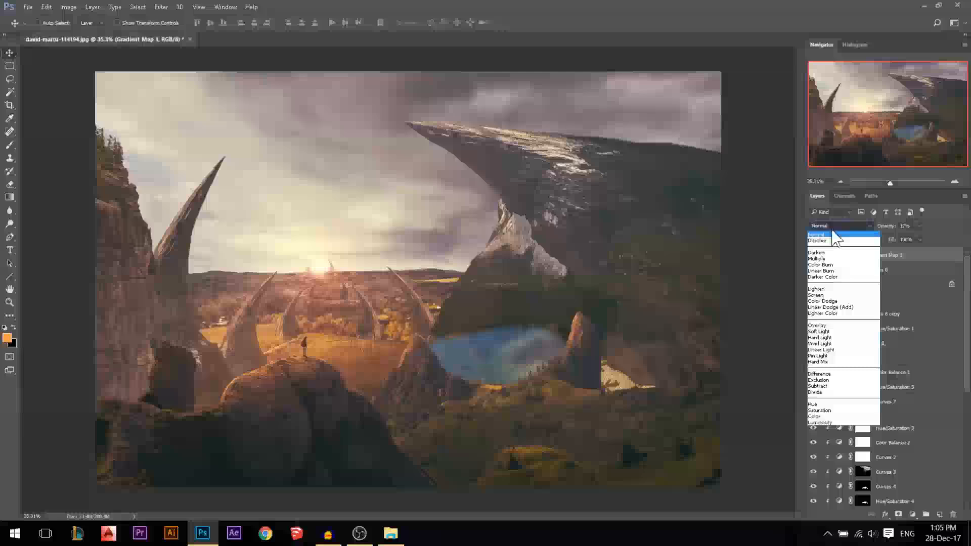
left_click(834, 329)
left_click(814, 255)
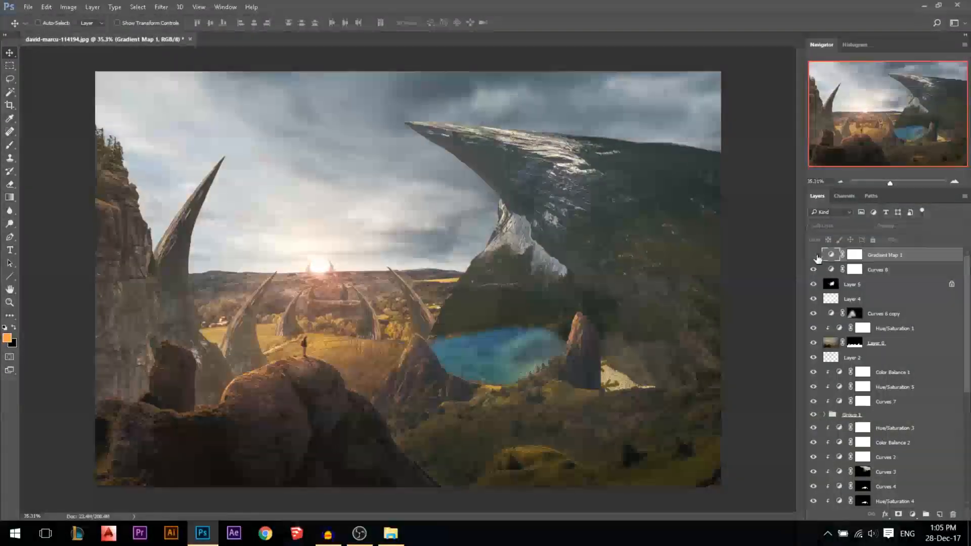
left_click(814, 255)
left_click(813, 255)
left_click(813, 256)
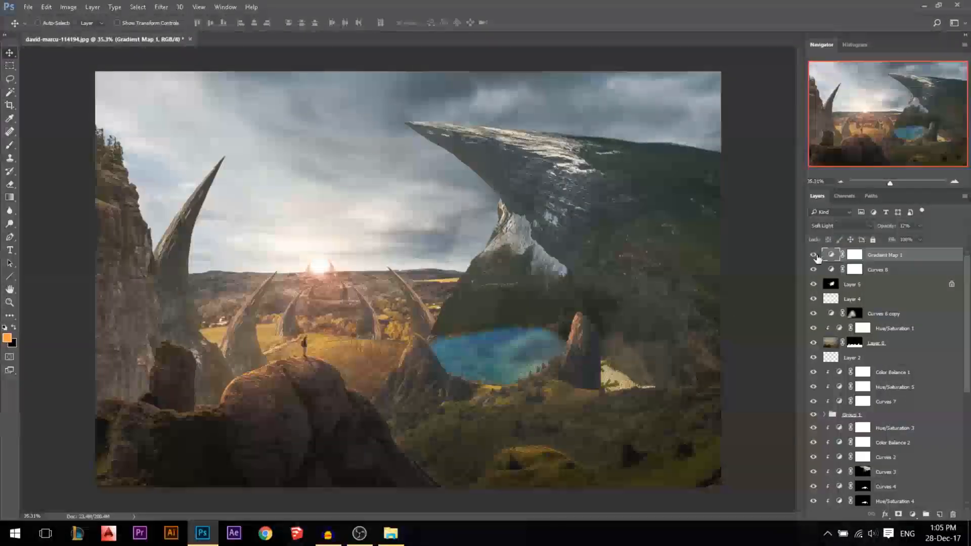
scroll(387, 302, "down", 1)
scroll(382, 314, "up", 1)
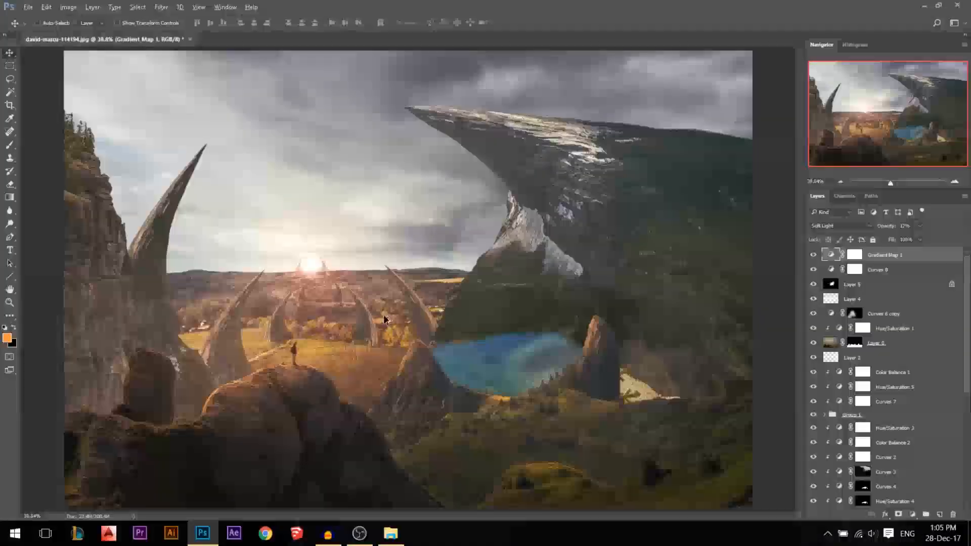
scroll(611, 352, "down", 1)
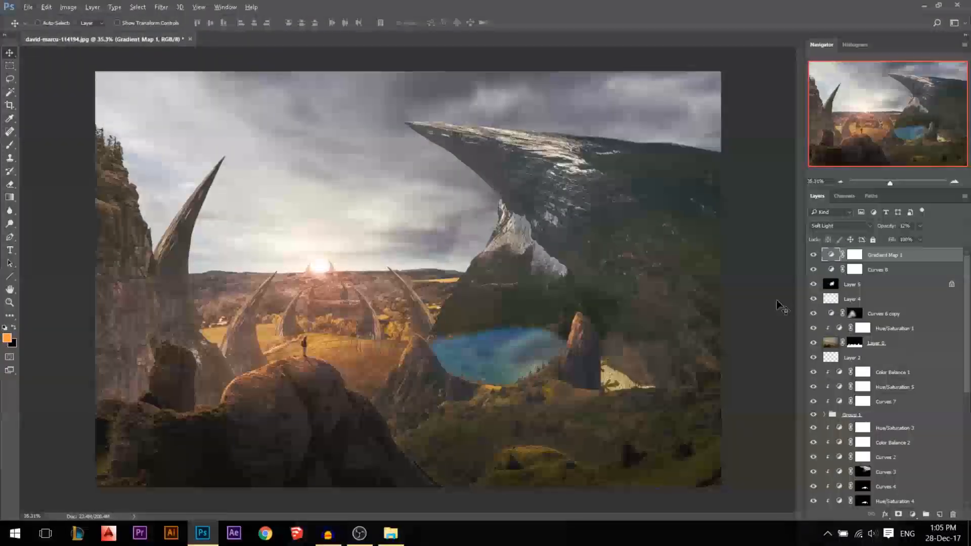
Add a Curves adjustment layer above Gradient Map 1 and pull the Red channel's white and black points slightly inward
left_click(912, 514)
left_click(836, 340)
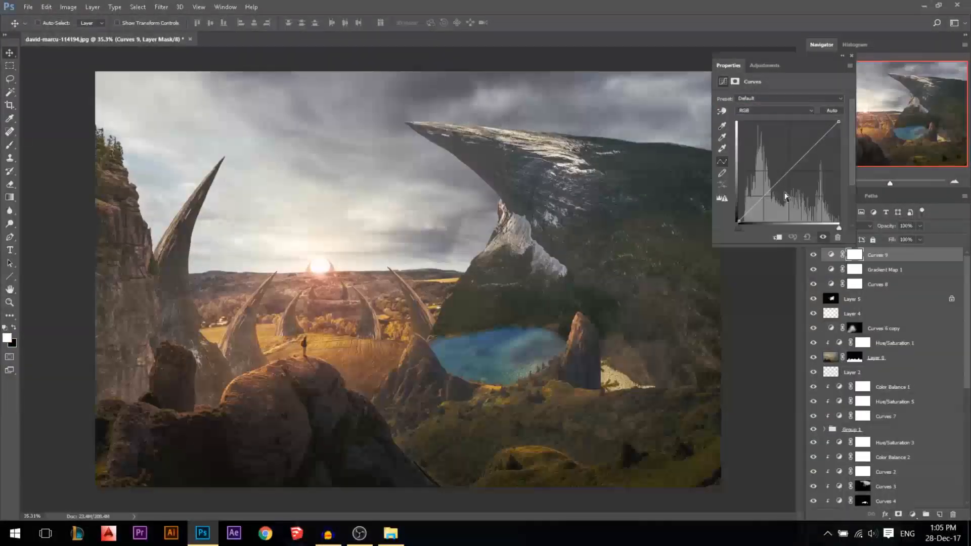
left_click(758, 110)
left_click(752, 124)
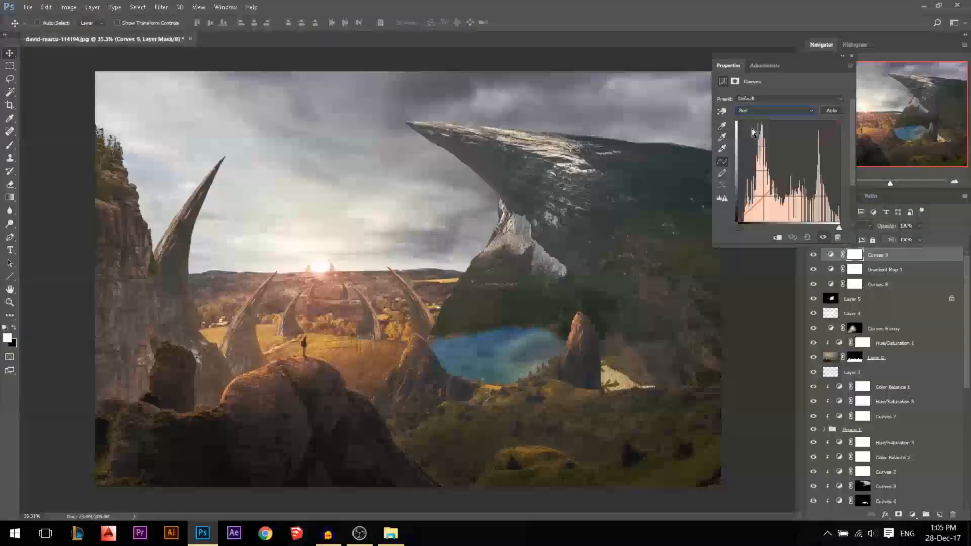
mouse_move(839, 123)
left_mouse_down()
mouse_move(841, 134)
mouse_move(830, 108)
left_mouse_up()
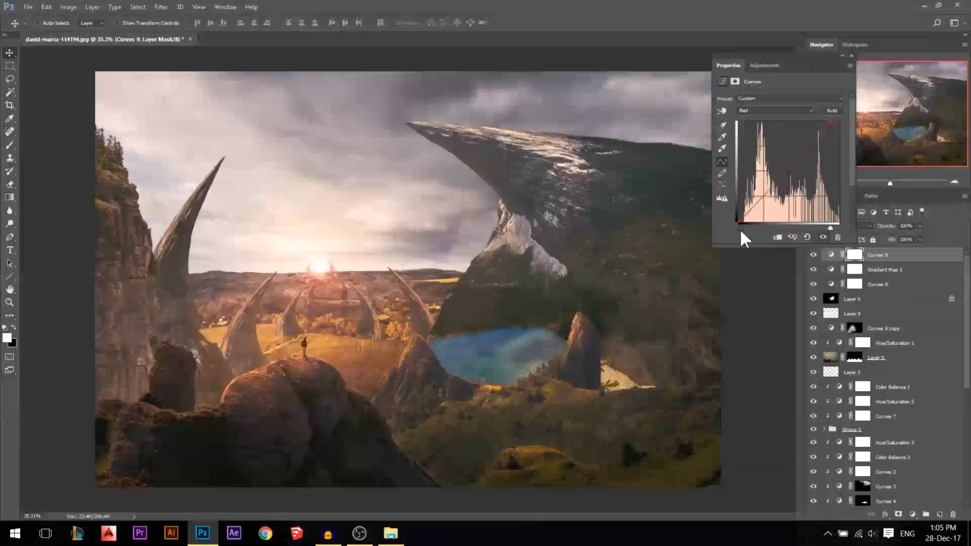
left_click_drag(740, 230, 743, 230)
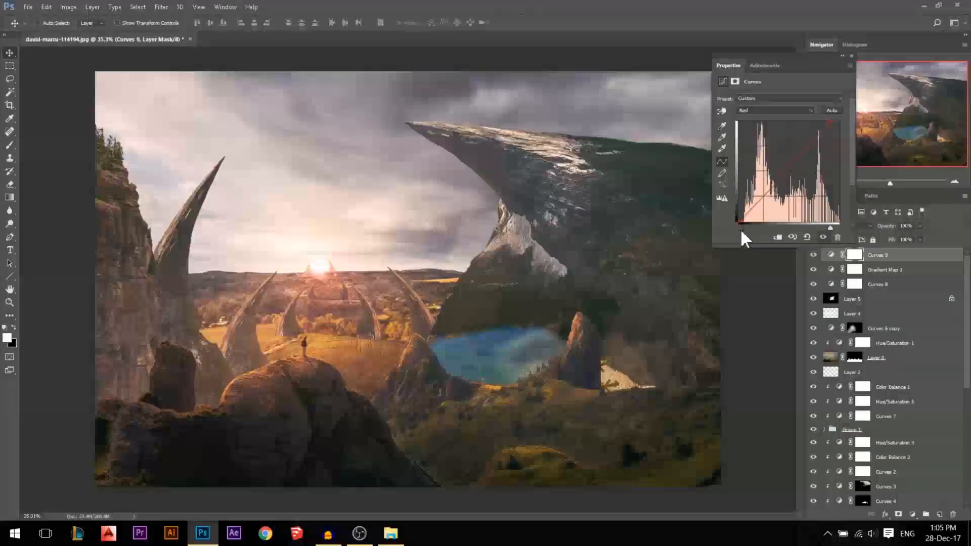
Lower the Blue channel's white point slightly in the new Curves layer to warm the highlights
left_click(750, 106)
left_click(746, 138)
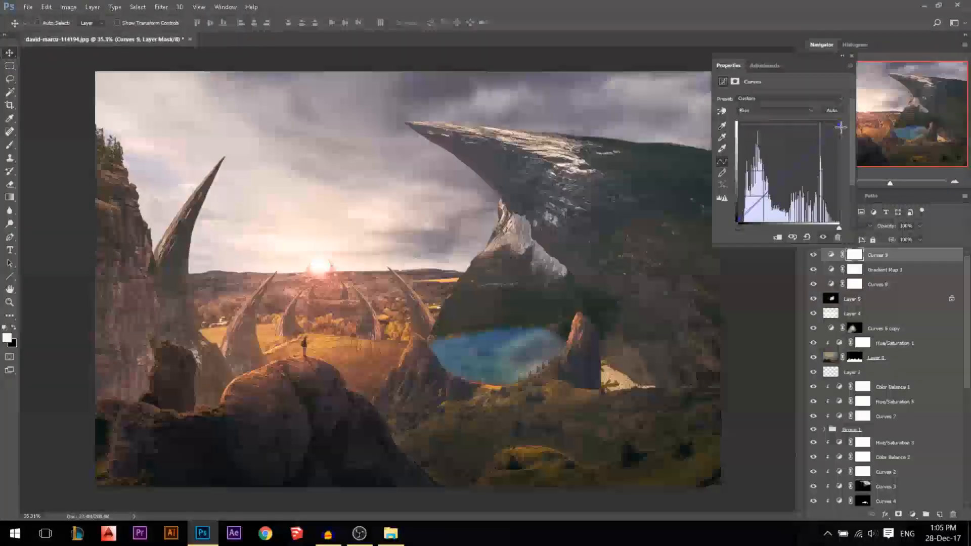
left_click_drag(840, 127, 841, 132)
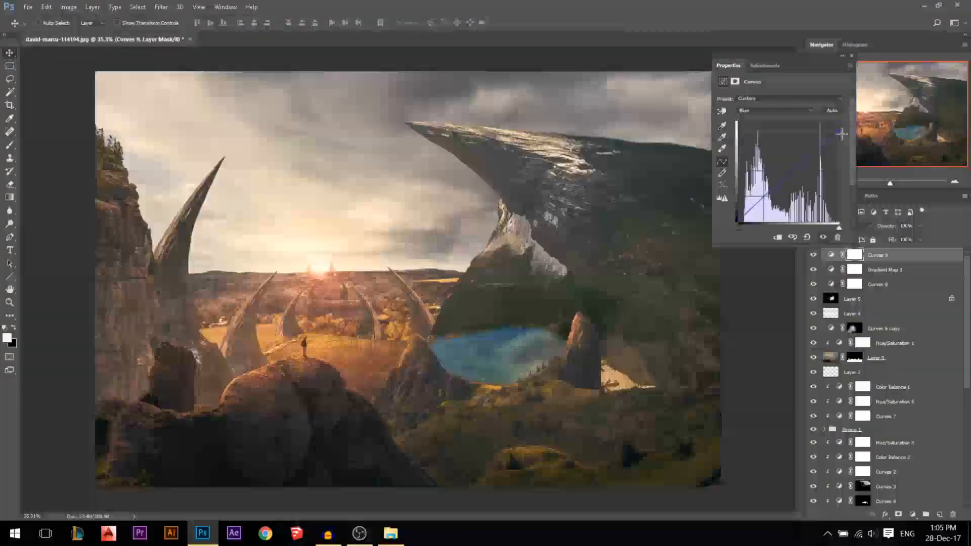
left_click(850, 55)
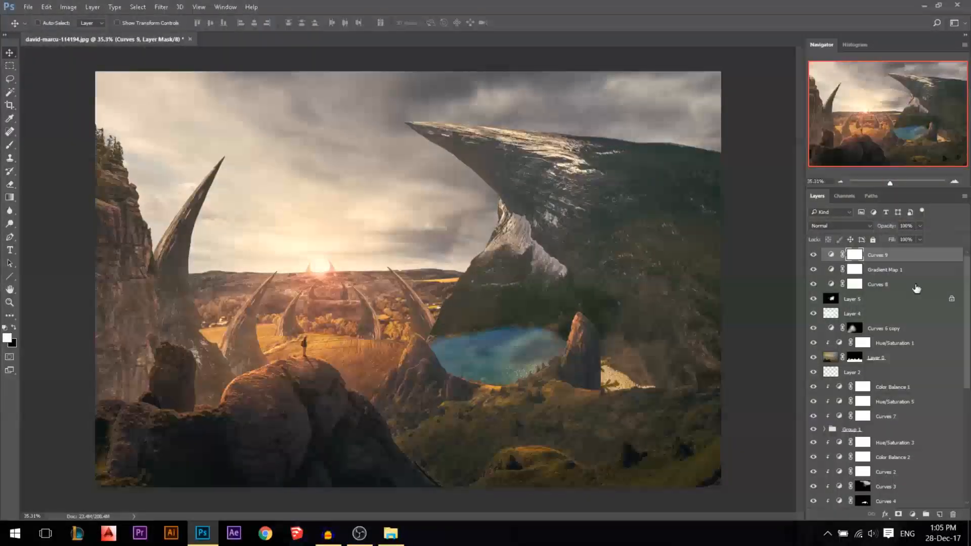
Group Curves 8, Gradient Map 1 and Curves 9, and compare the image with and without the group
left_click(885, 284)
left_click(890, 257, "shift")
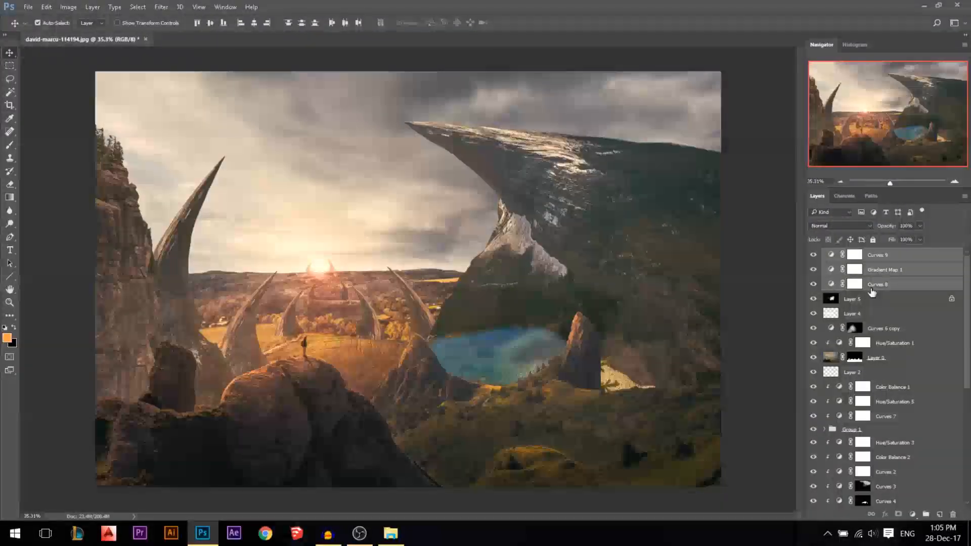
key("ctrl+g")
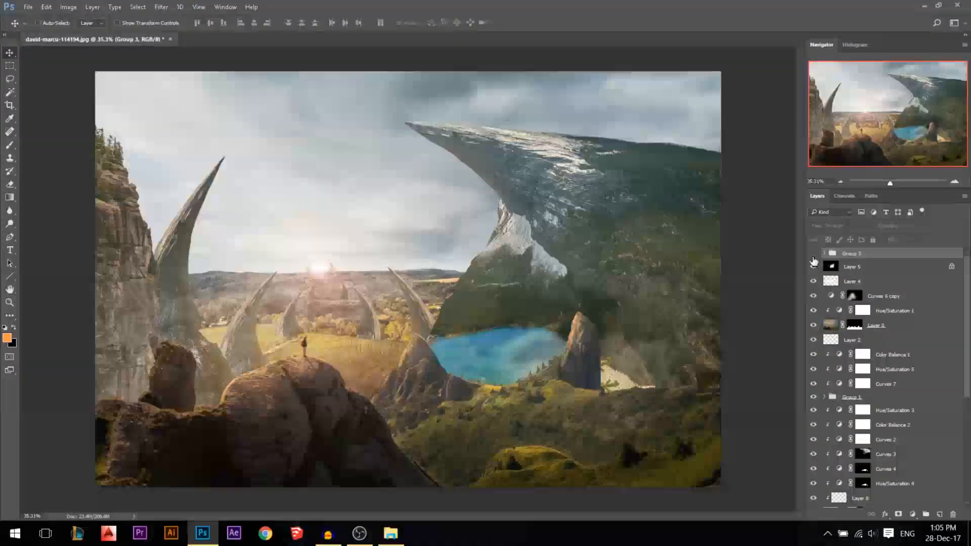
left_click(812, 254)
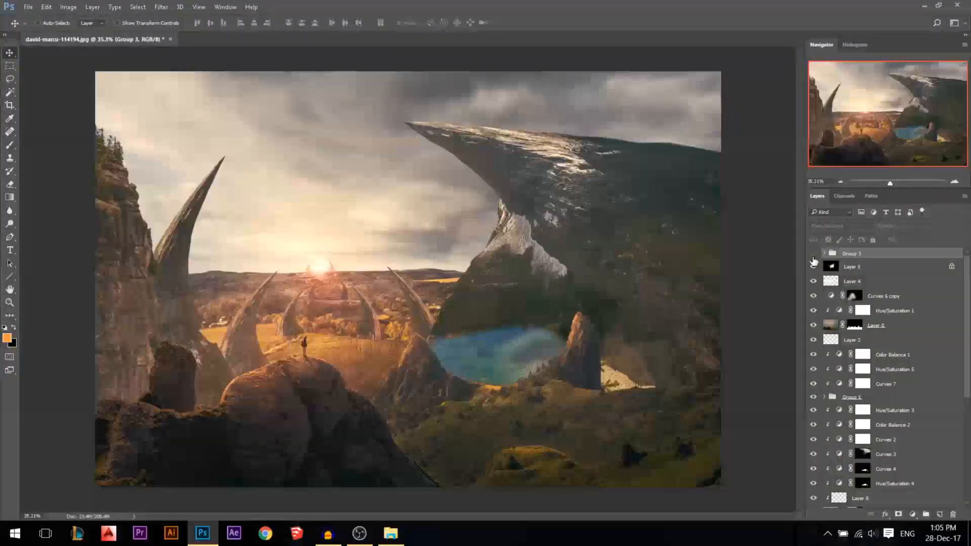
left_click(813, 258)
left_click(813, 258)
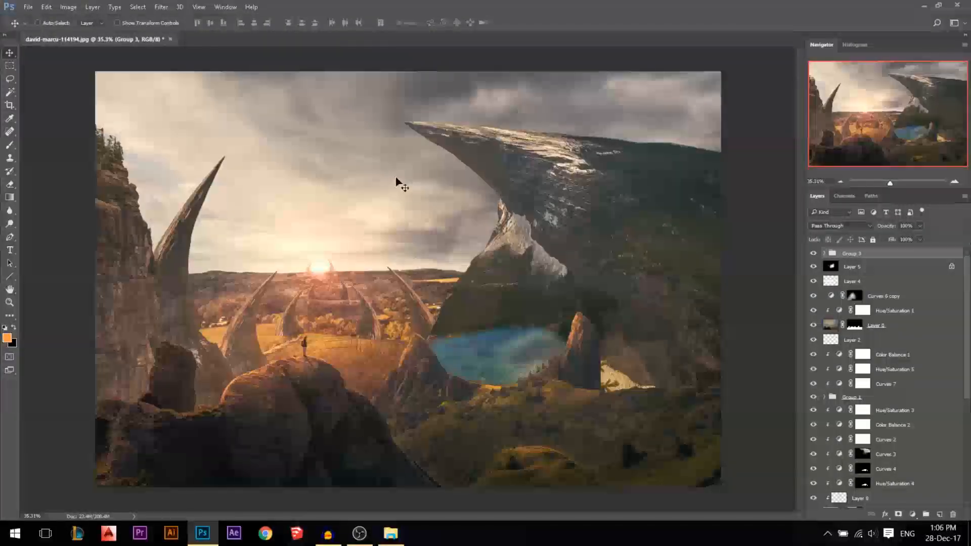
Inspect the sky above the sun up close and hide the color grading group, Group 3
scroll(372, 212, "up", 3)
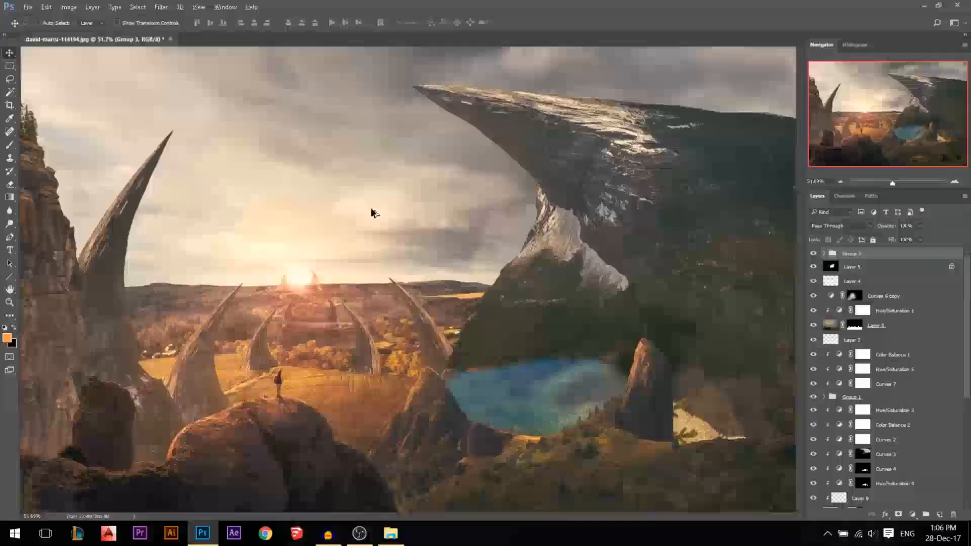
scroll(390, 242, "up", 2)
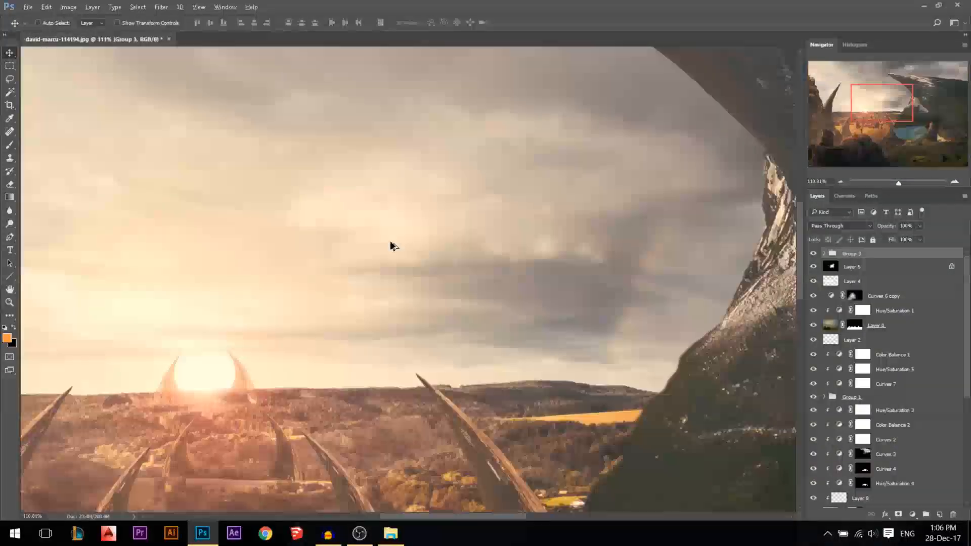
scroll(390, 244, "down", 4)
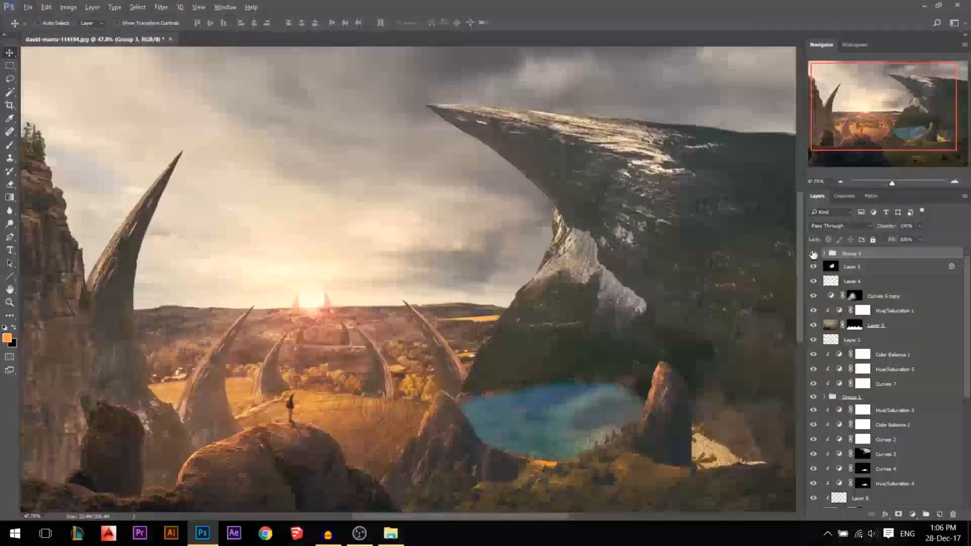
left_click(813, 253)
Try shifting the mountain layer and the cliff photo layer, and undo each move
left_click(626, 198, "ctrl")
left_click_drag(627, 198, 641, 190)
scroll(912, 427, "down", 1)
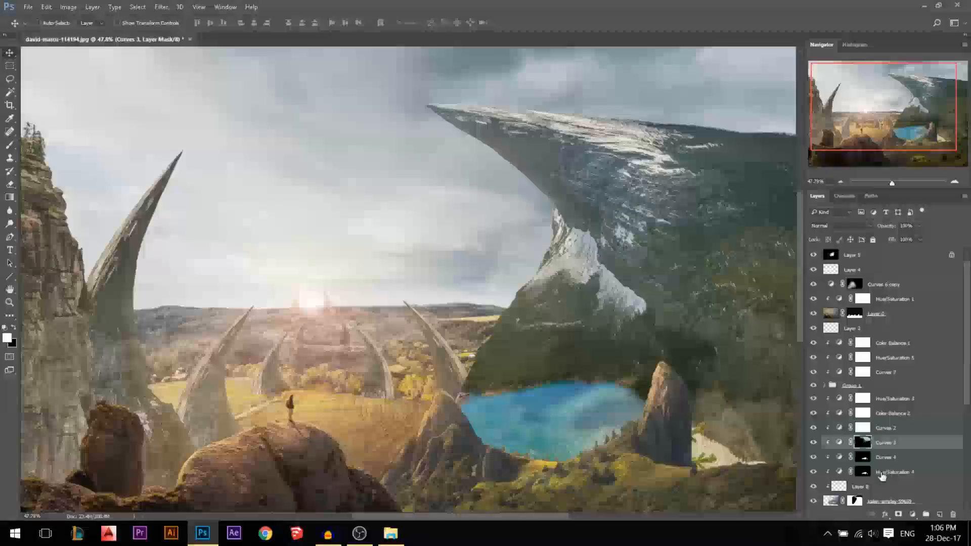
left_click(874, 498)
left_click_drag(655, 240, 677, 223)
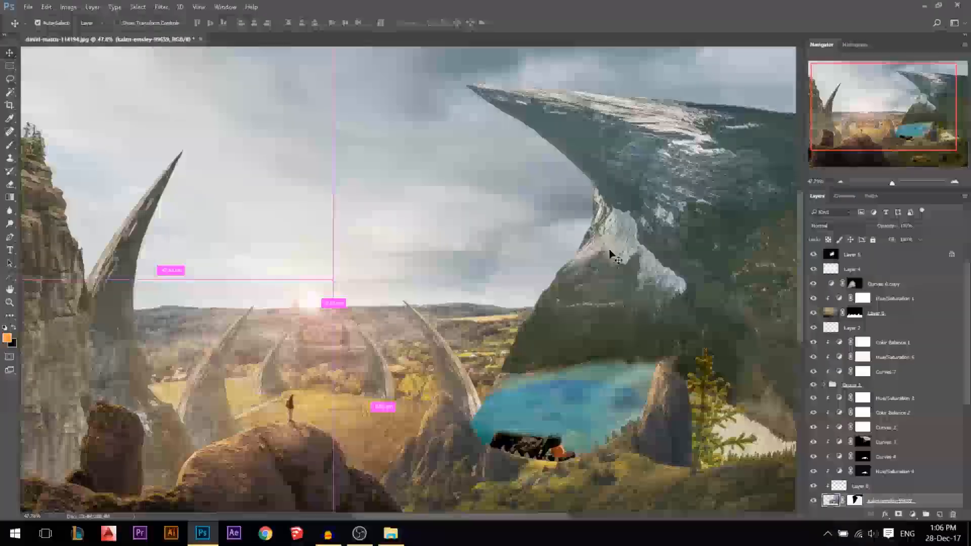
key("ctrl+z")
key("ctrl+0")
left_click_drag(99, 236, 111, 216)
key("ctrl+z")
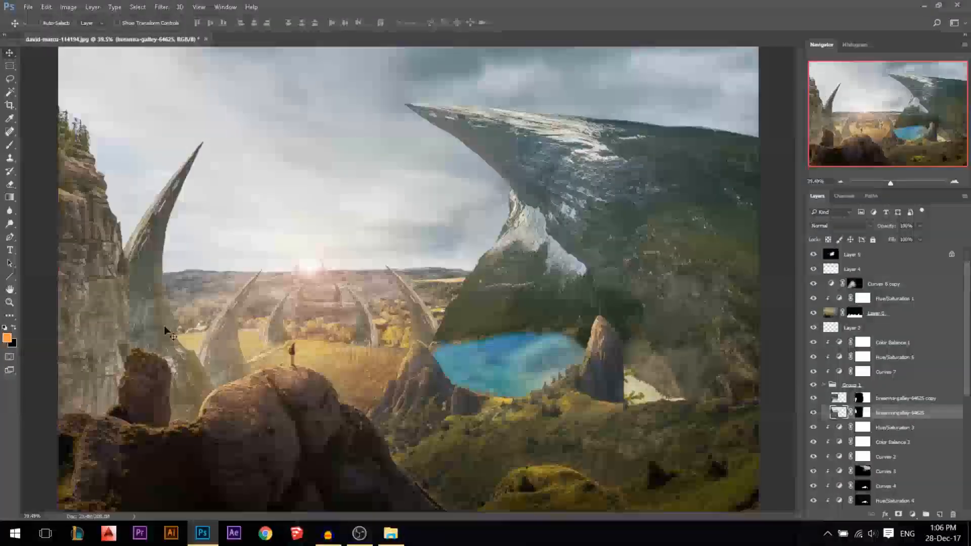
Select Group 1 and examine the sky between the horn and the mountain for visible seams
left_click(863, 386)
left_click_drag(605, 374, 617, 381)
scroll(373, 178, "up", 2)
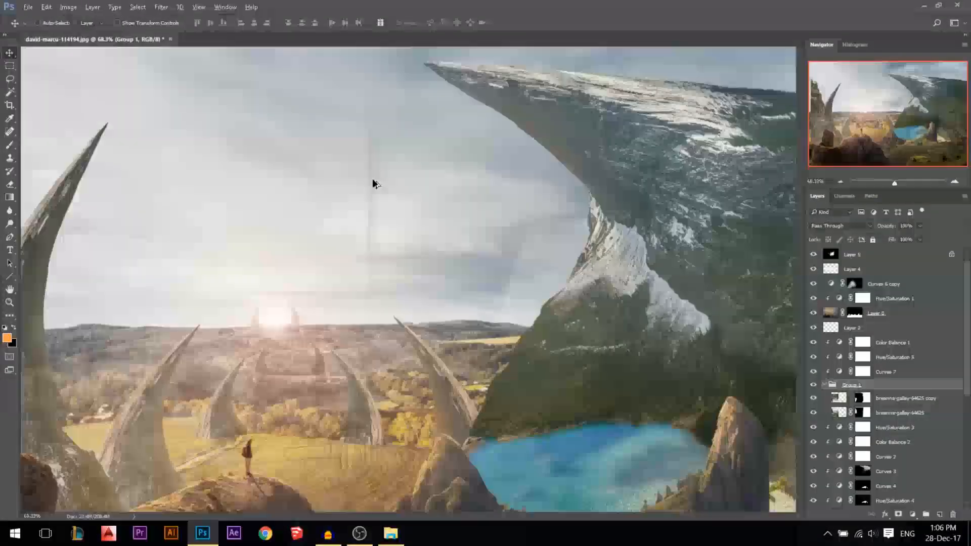
scroll(377, 166, "up", 2)
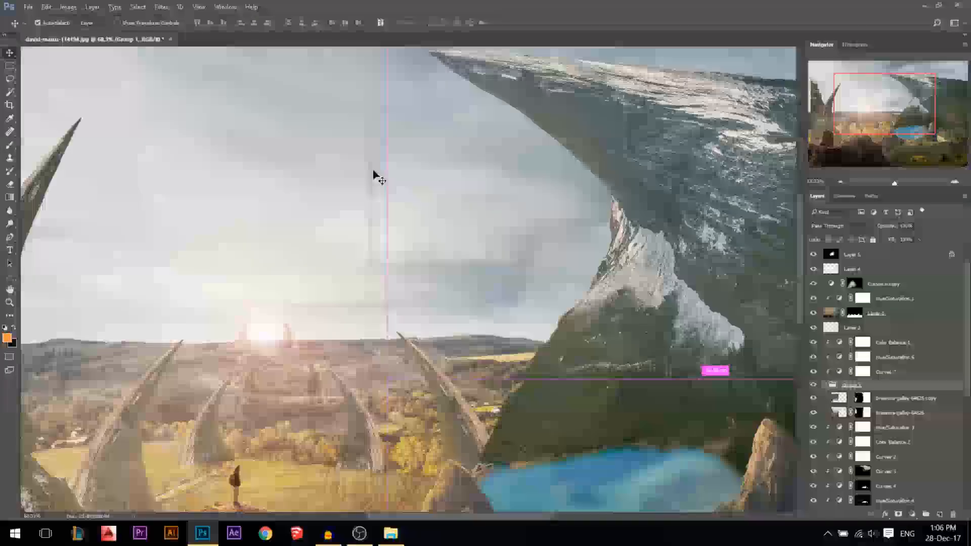
scroll(422, 192, "down", 1)
scroll(421, 194, "down", 1)
left_click(824, 385)
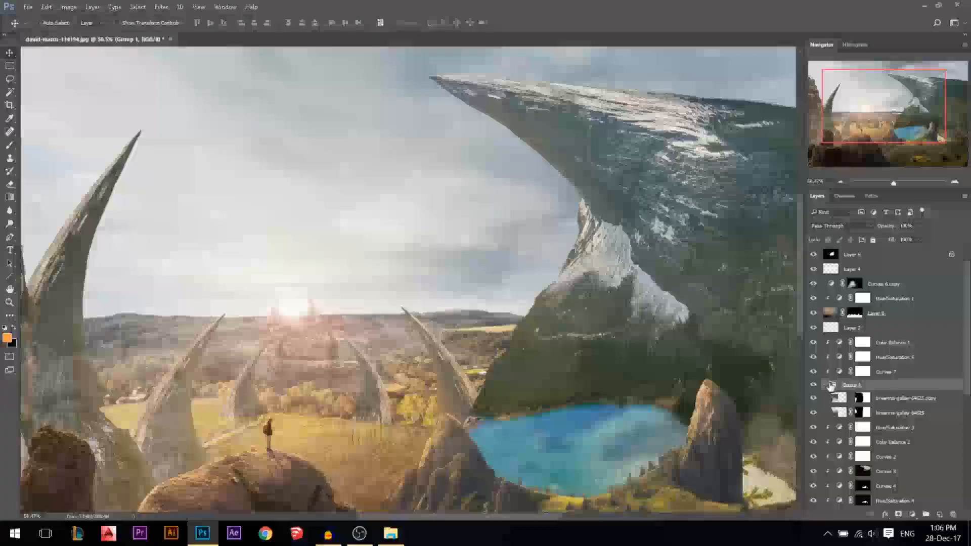
scroll(656, 366, "down", 1)
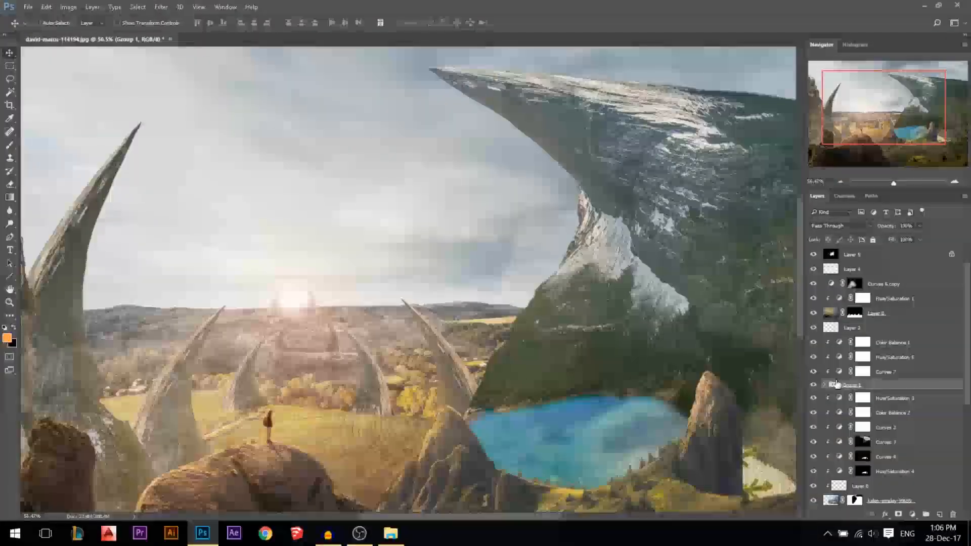
left_click(824, 384)
Try isolating the sky strip between the horn and the mountain with a rectangular selection on the two breanna-galley-64625 layer masks
left_click(863, 413)
scroll(601, 369, "down", 4)
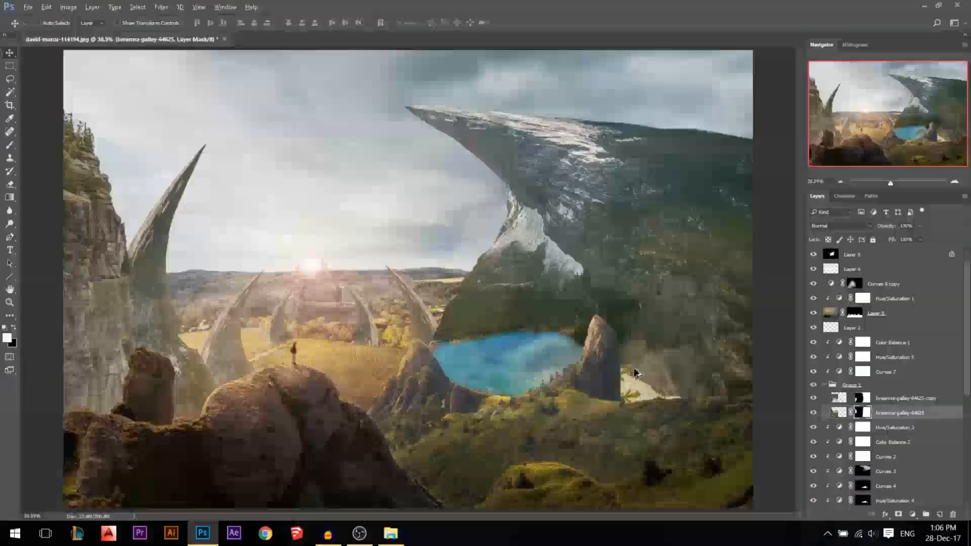
key("m")
left_click_drag(474, 421, 276, 10)
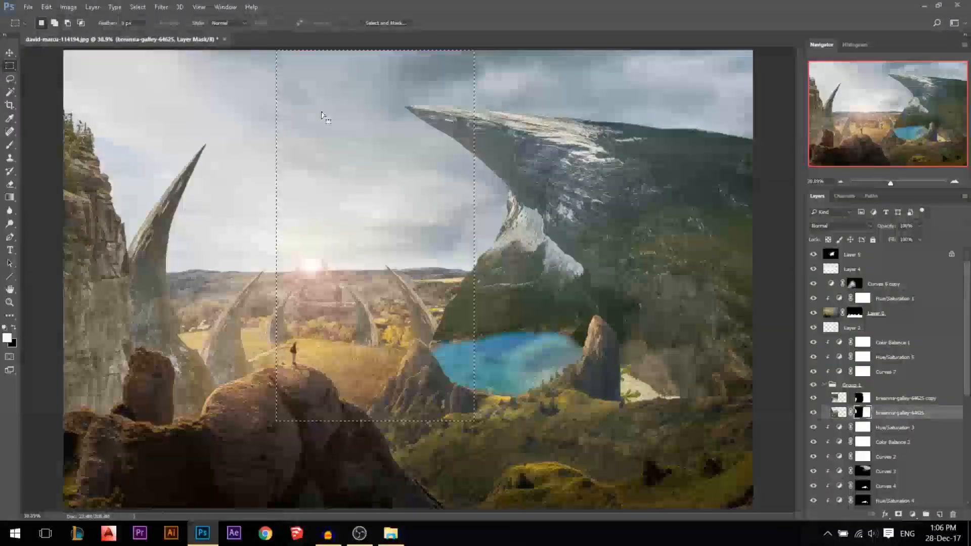
left_click(859, 400)
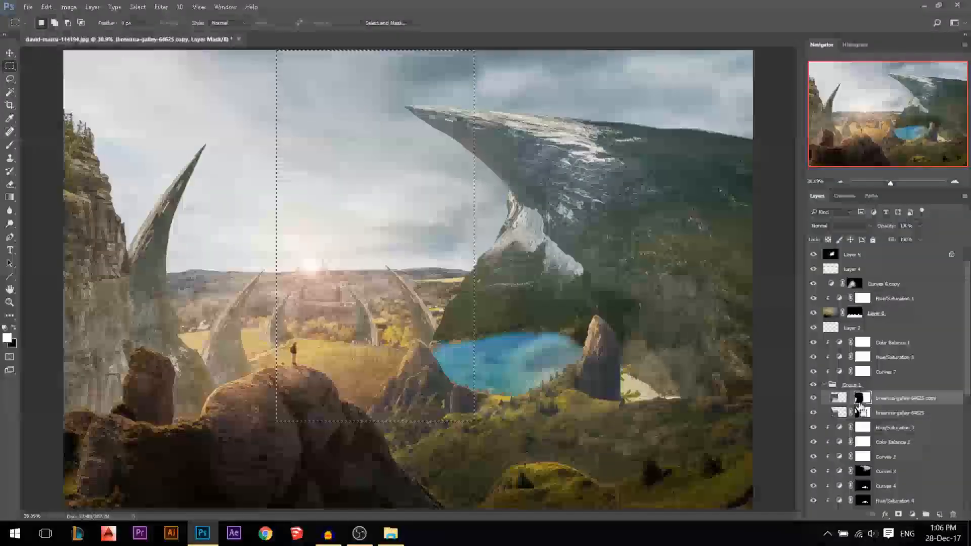
key("ctrl+d")
key("v")
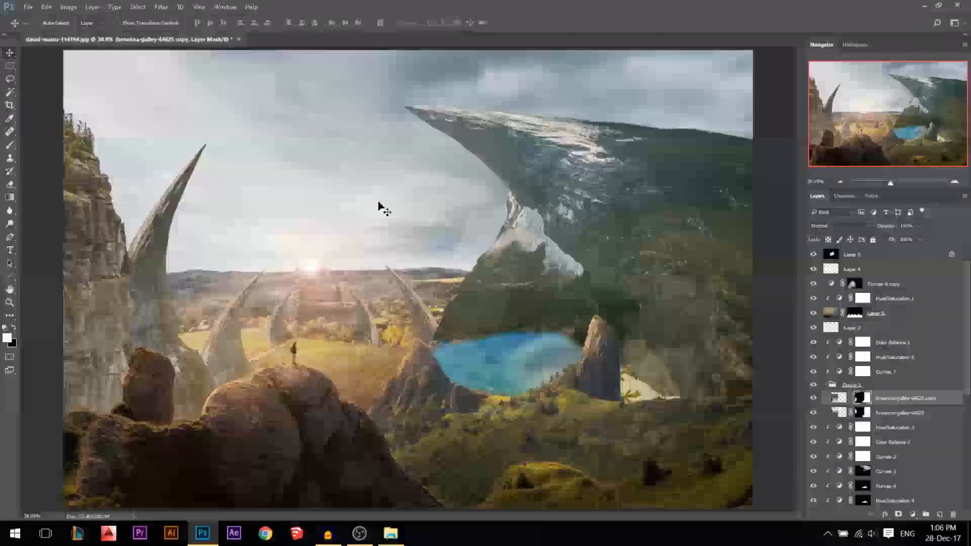
Check the sky between the horn and the mountain and show the color grading group, Group 3, again
scroll(328, 163, "up", 5)
scroll(422, 168, "down", 3)
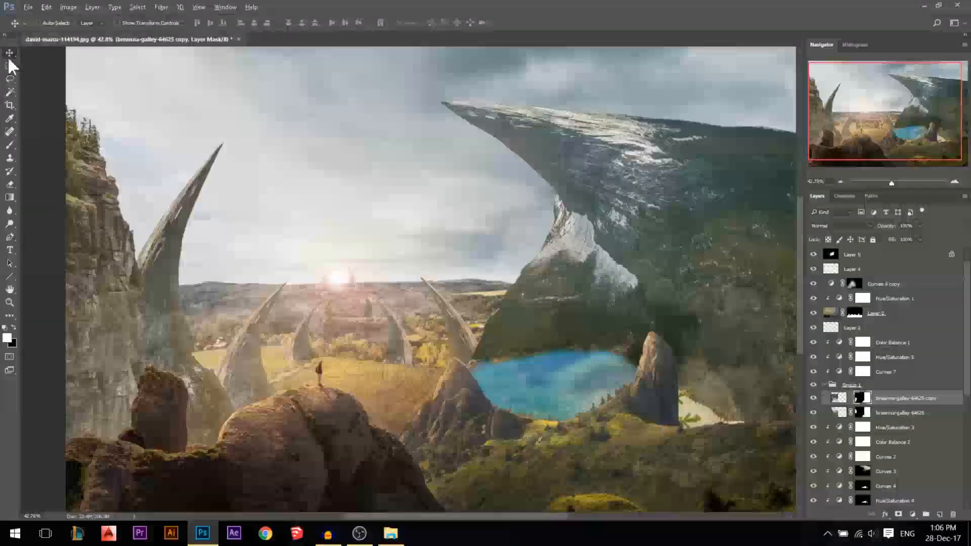
scroll(500, 195, "down", 2)
scroll(938, 329, "up", 1)
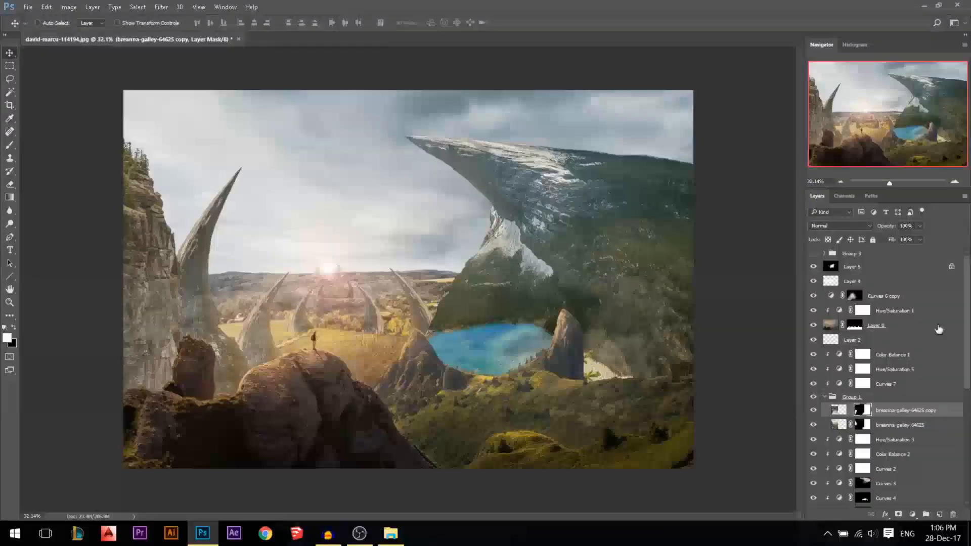
left_click(813, 254)
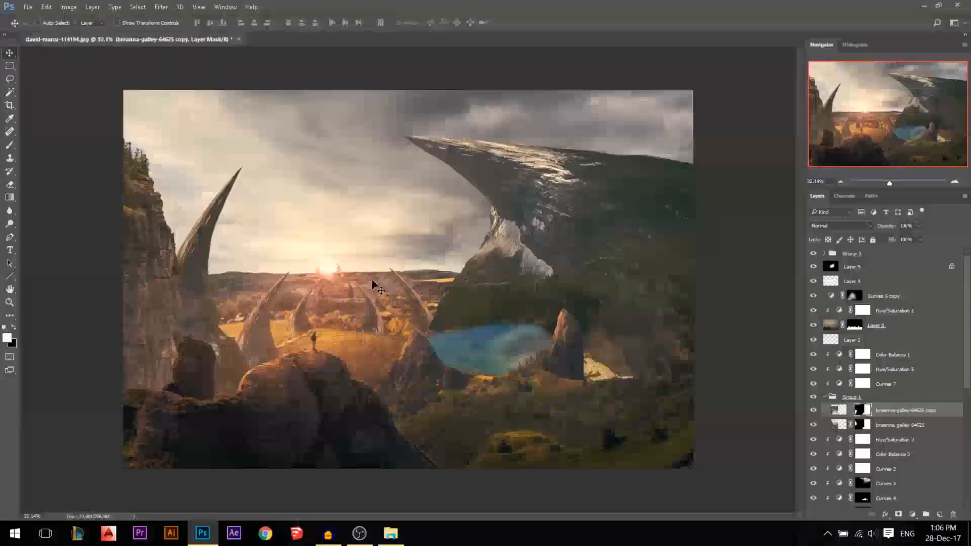
Add a Curves adjustment layer directly above Group 3, and undo the duplicate made of it
left_click(860, 253)
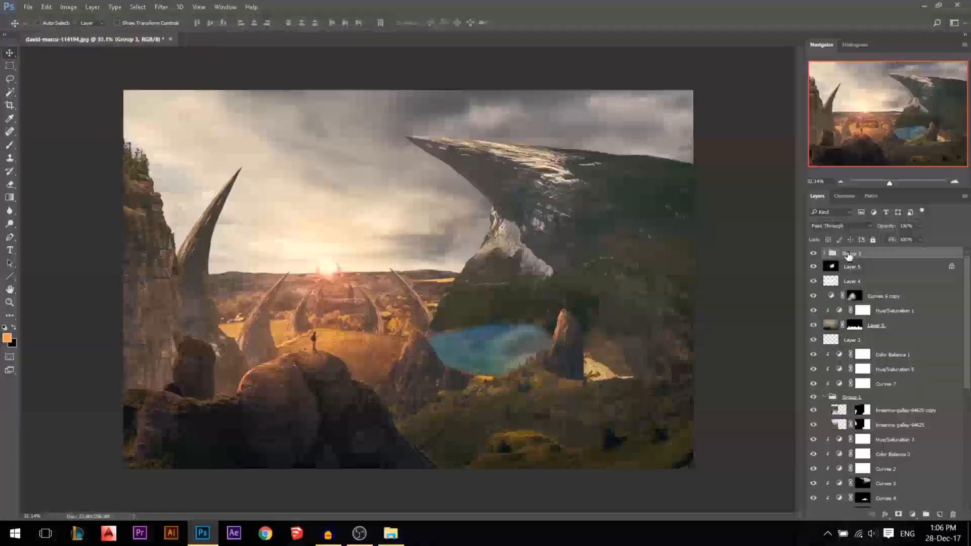
left_click(912, 514)
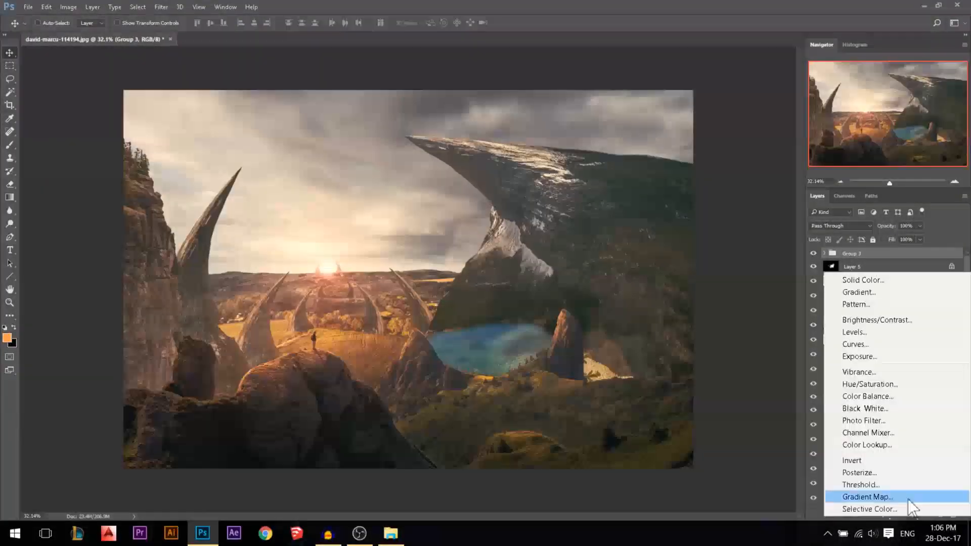
left_click(862, 347)
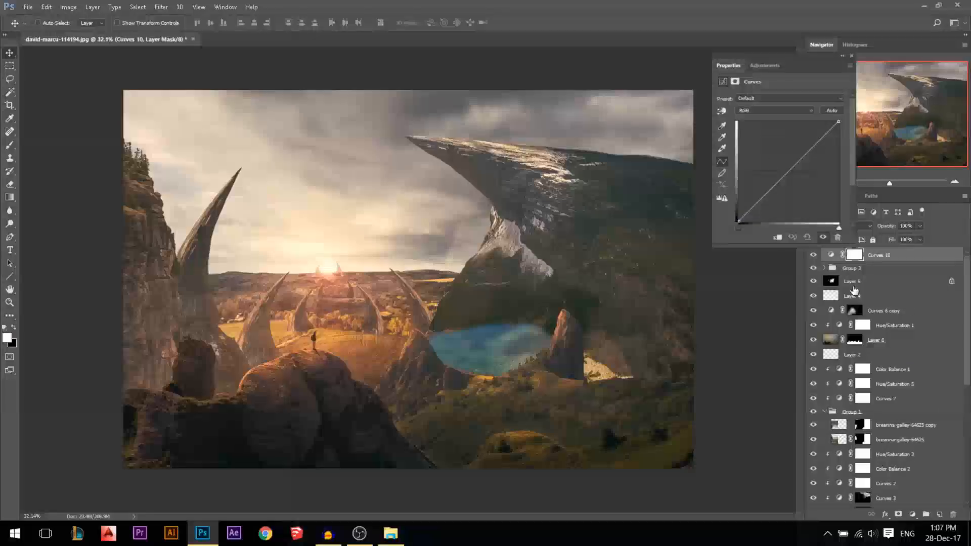
key("ctrl+j")
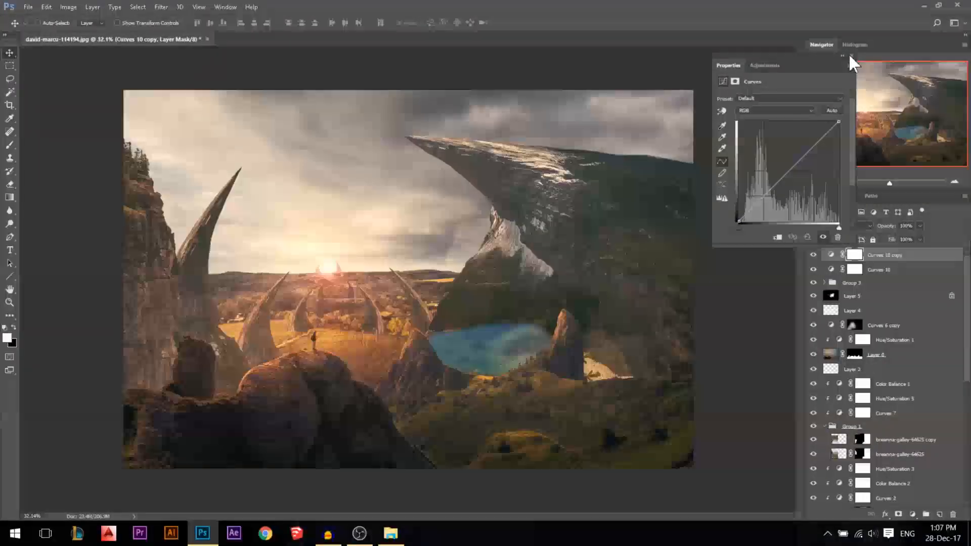
left_click(851, 55)
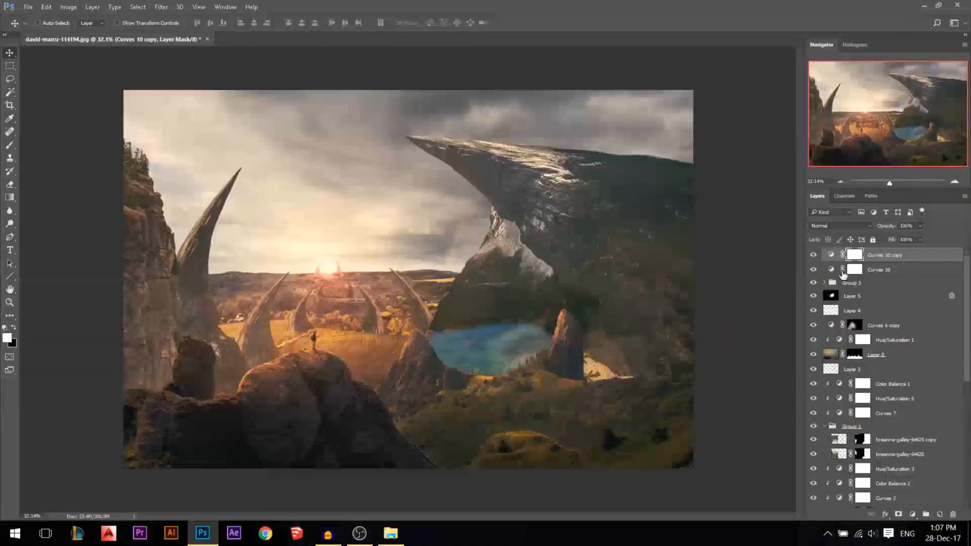
key("ctrl+z")
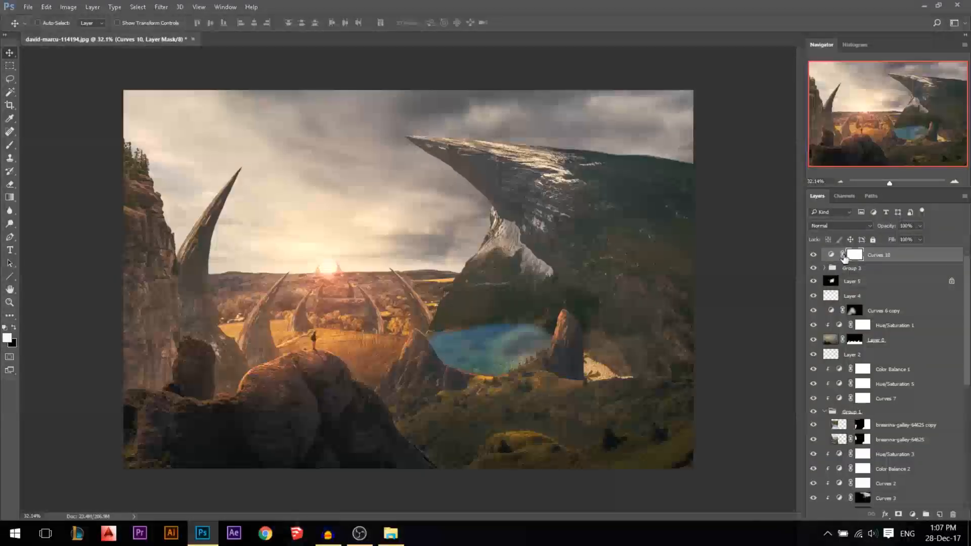
Mask Curves 10 out around the sun with several black-to-transparent radial gradients drawn from the horizon up into the sky
left_click(9, 145)
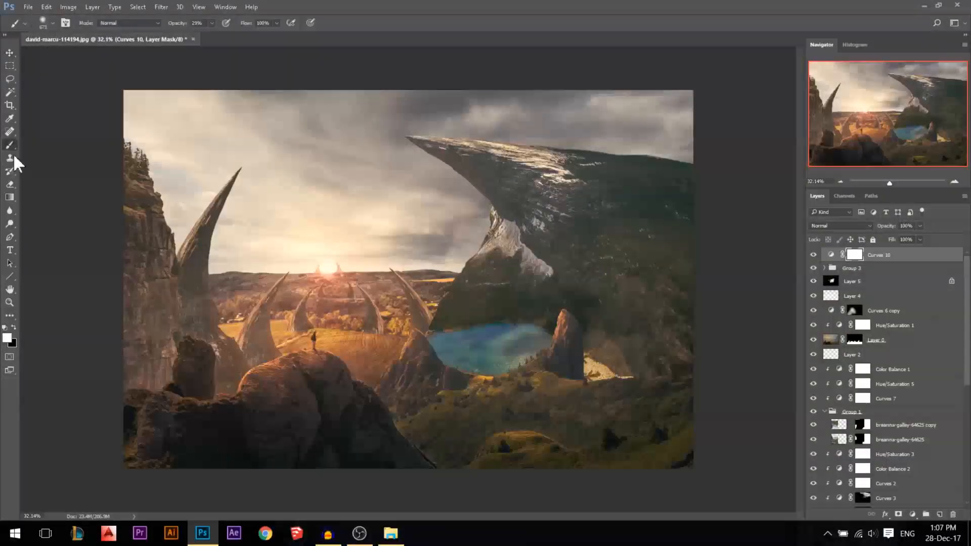
left_click(9, 196)
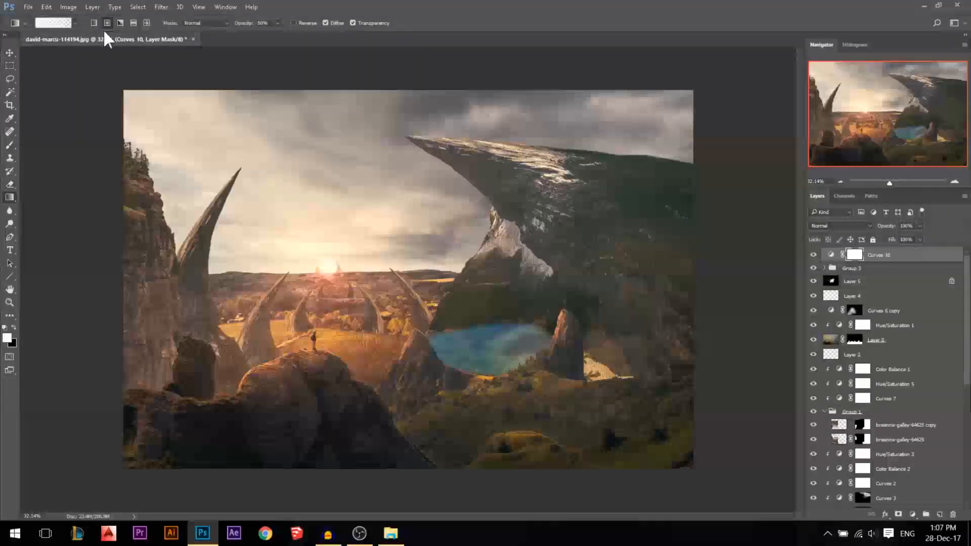
left_click(75, 23)
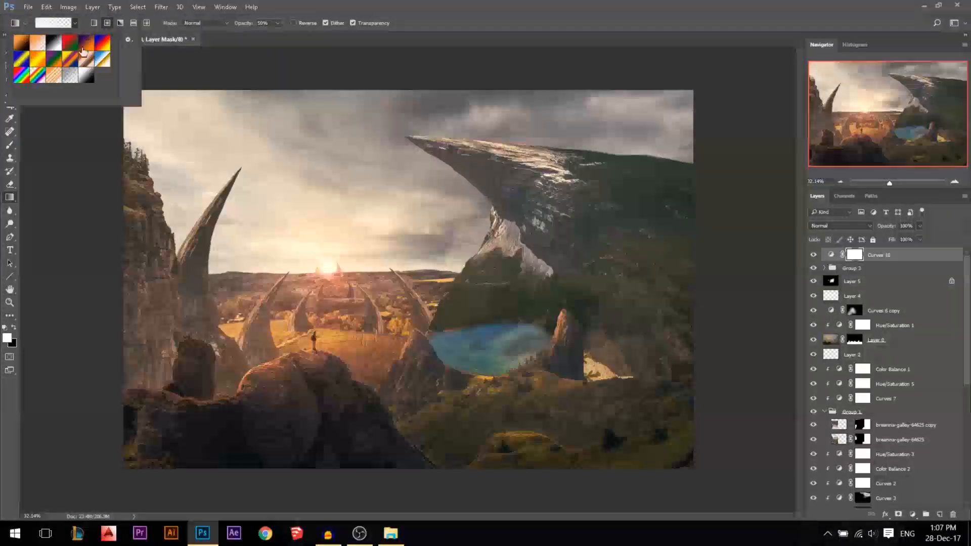
left_click(6, 340)
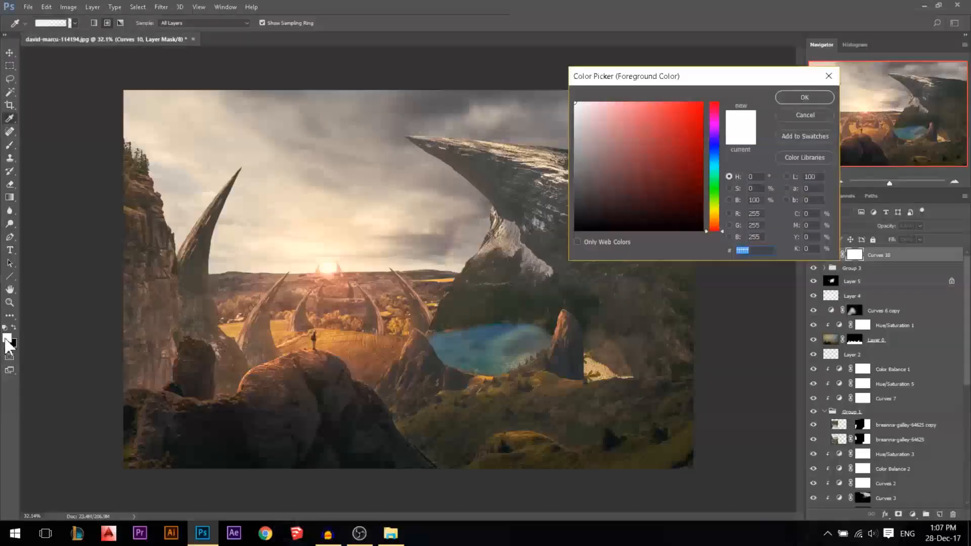
left_click_drag(583, 202, 552, 257)
left_click(804, 97)
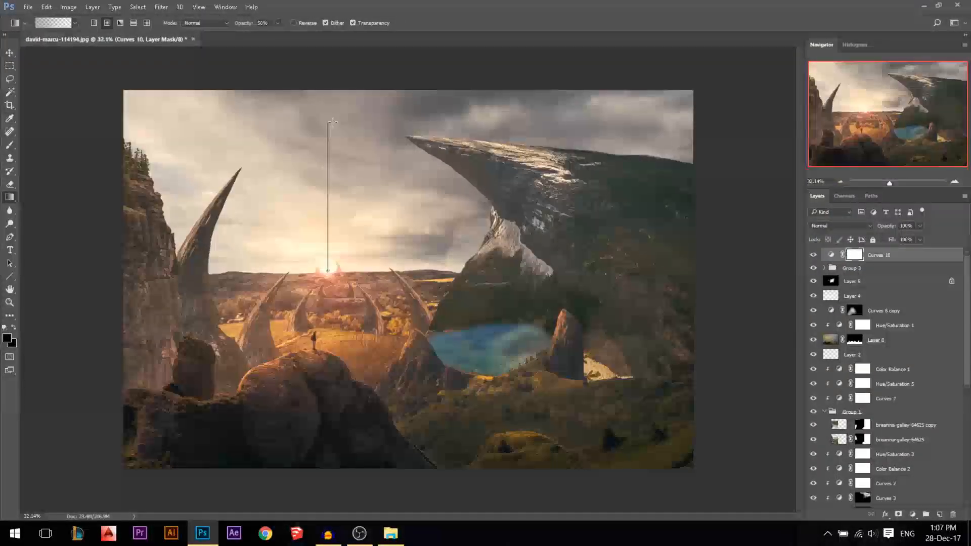
left_click_drag(335, 100, 333, 98)
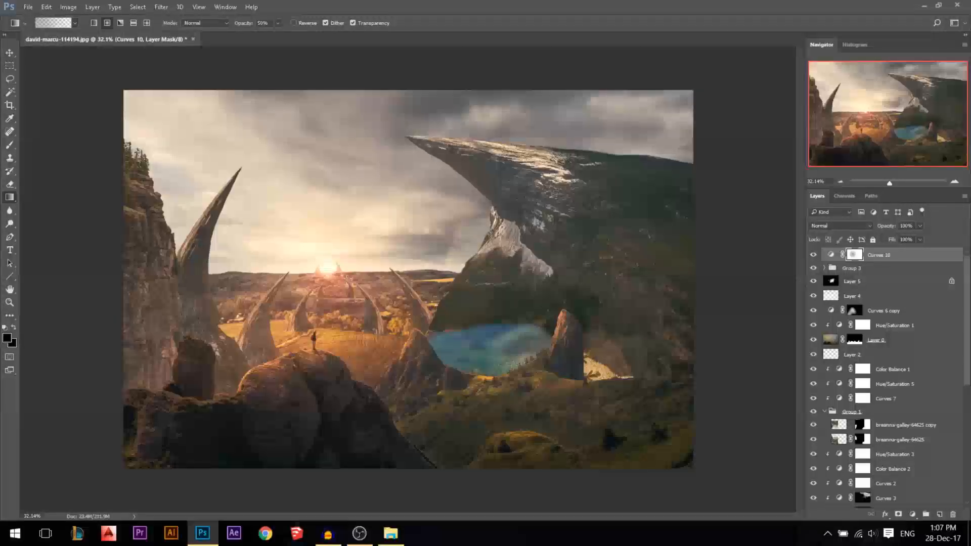
left_click_drag(320, 266, 319, 123)
mouse_move(354, 273)
left_mouse_down()
mouse_move(354, 132)
mouse_move(360, 162)
left_mouse_up()
left_click_drag(328, 294, 328, 216)
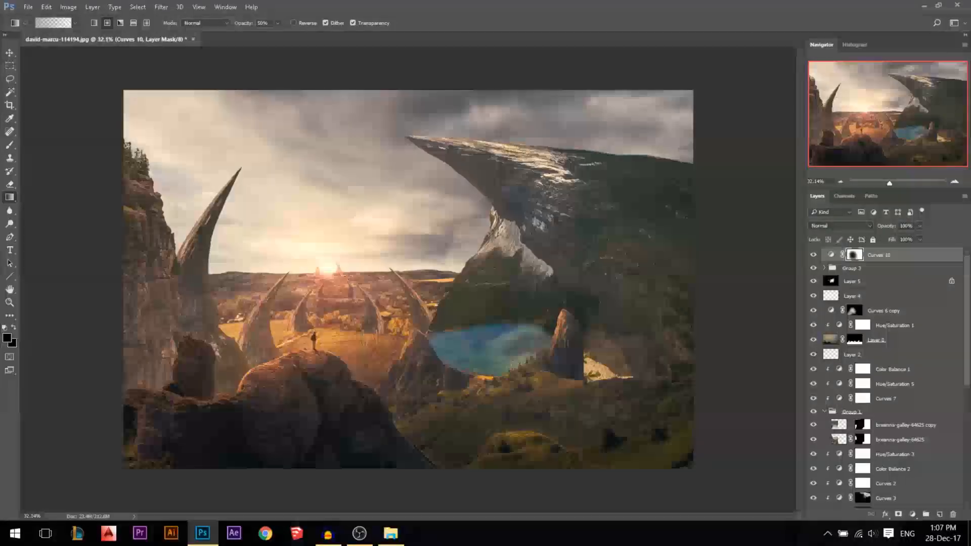
Widen the dark center of the Curves 10 mask with larger radial gradients, the last at 37% opacity, and check the mask alone
left_click_drag(329, 269, 329, 4)
left_click_drag(353, 368, 353, 51)
left_click_drag(378, 302, 20, 304)
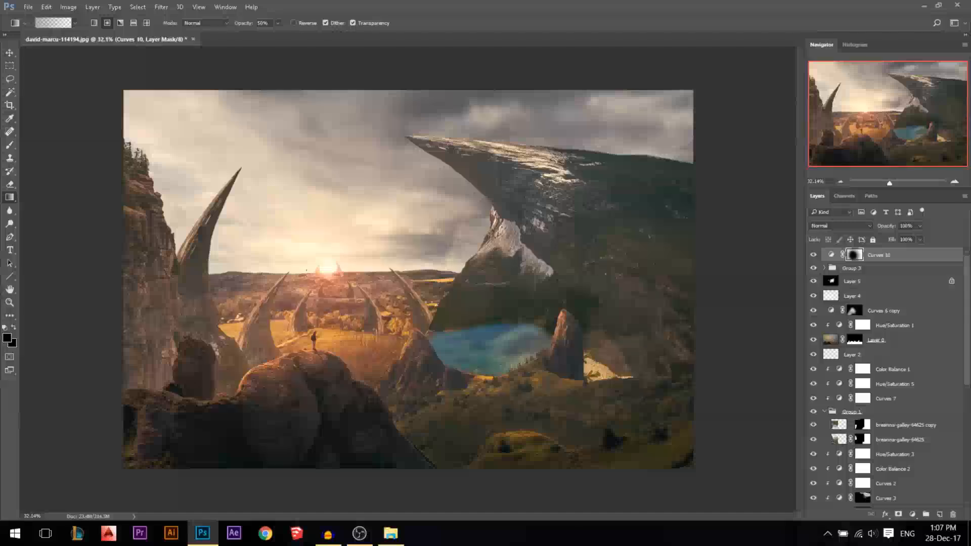
left_click_drag(247, 25, 240, 25)
left_click_drag(334, 316, 20, 314)
left_click(853, 258, "alt")
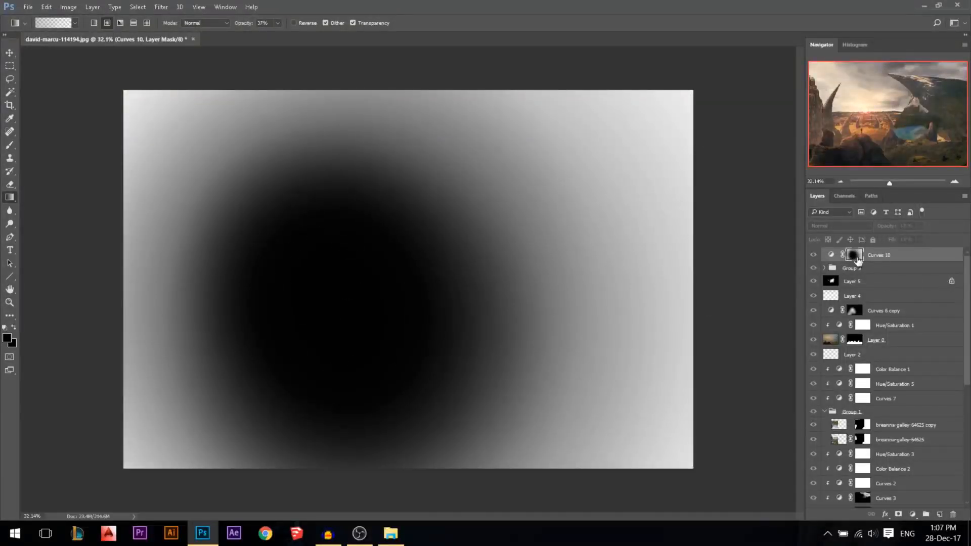
left_click(857, 258, "alt")
Darken the outer areas by slightly lowering the midtones of the Curves 10 curve, undoing the two extreme darkening attempts
double_click(831, 256)
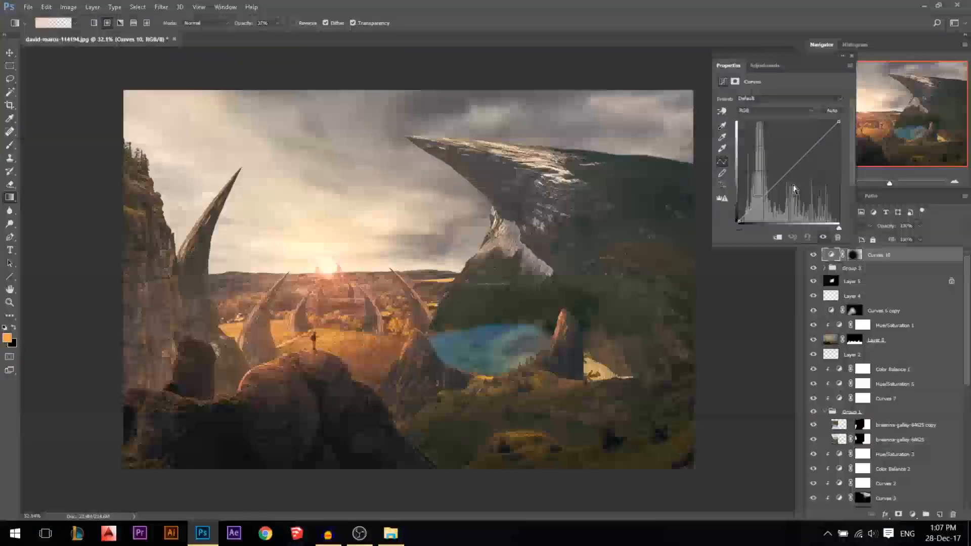
left_click_drag(794, 189, 834, 209)
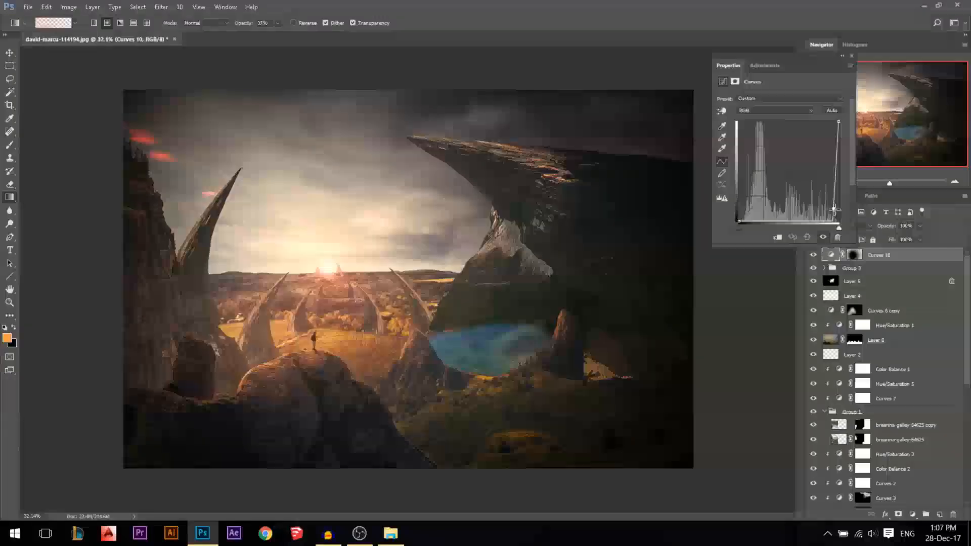
key("ctrl+z")
left_click_drag(839, 122, 863, 255)
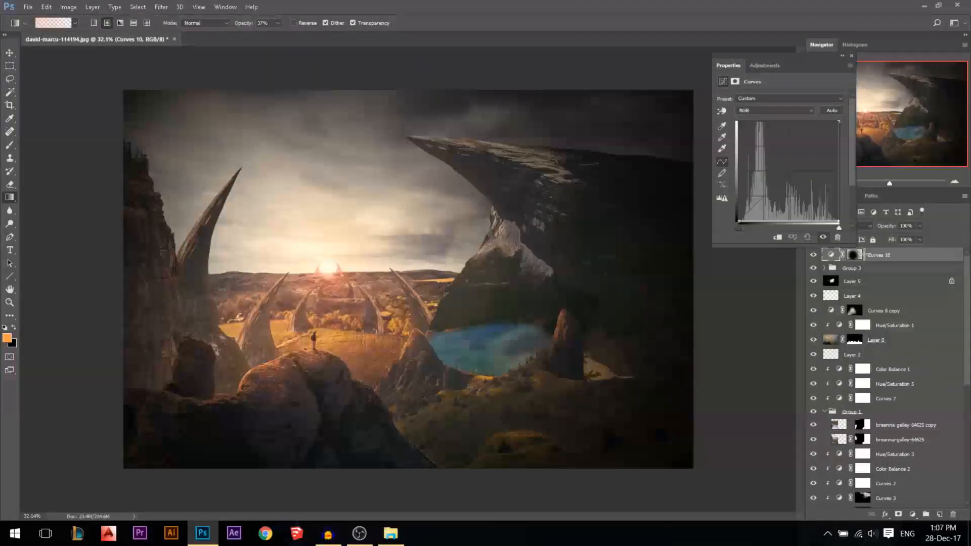
key("ctrl+z")
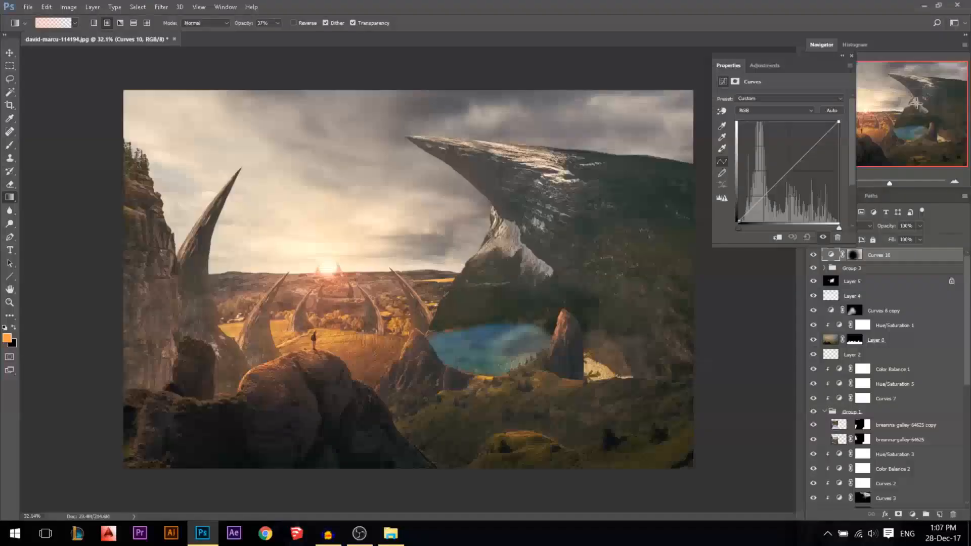
left_click(792, 176)
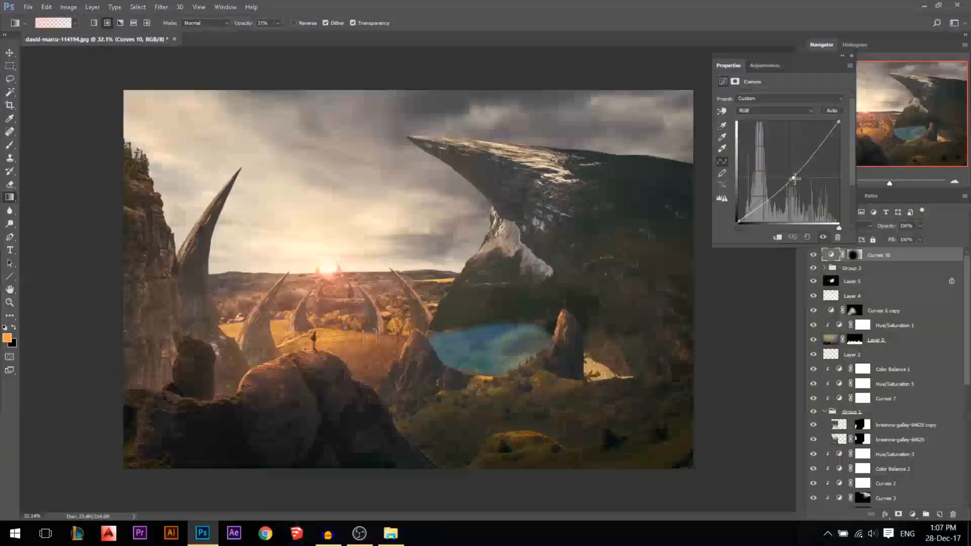
left_click(851, 55)
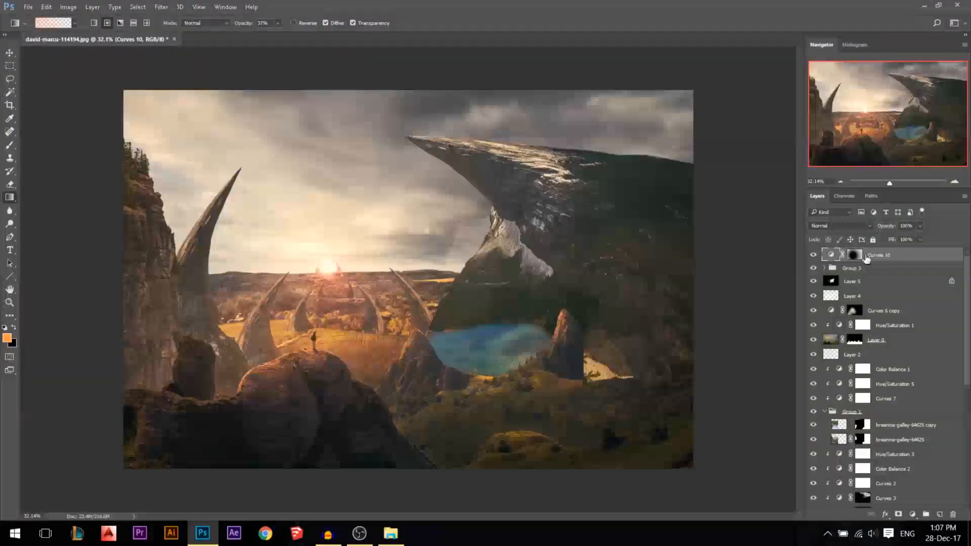
Duplicate Curves 10, invert the duplicate's mask to target the area around the sun, and check that mask alone
key("ctrl+j")
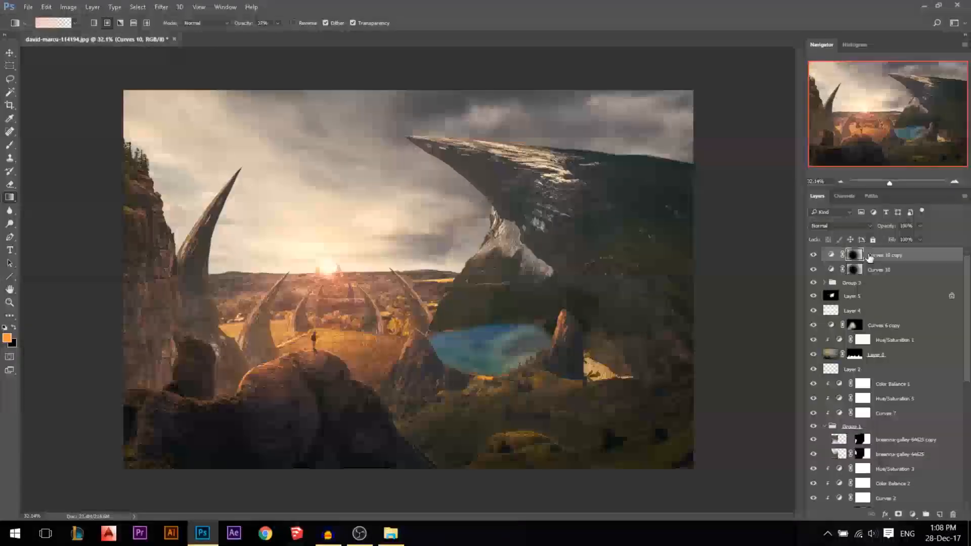
left_click(854, 256)
key("ctrl+i")
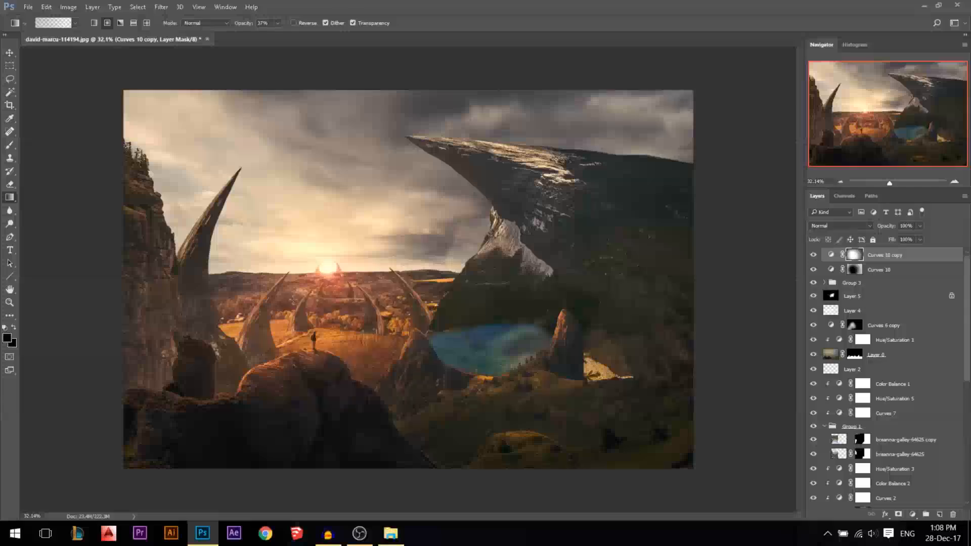
left_click(855, 256, "alt")
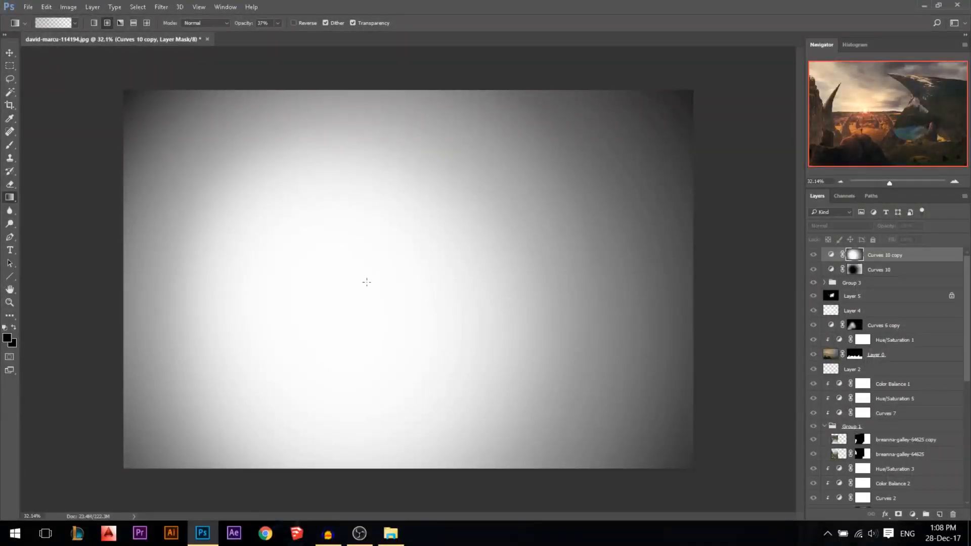
left_click(855, 258, "alt")
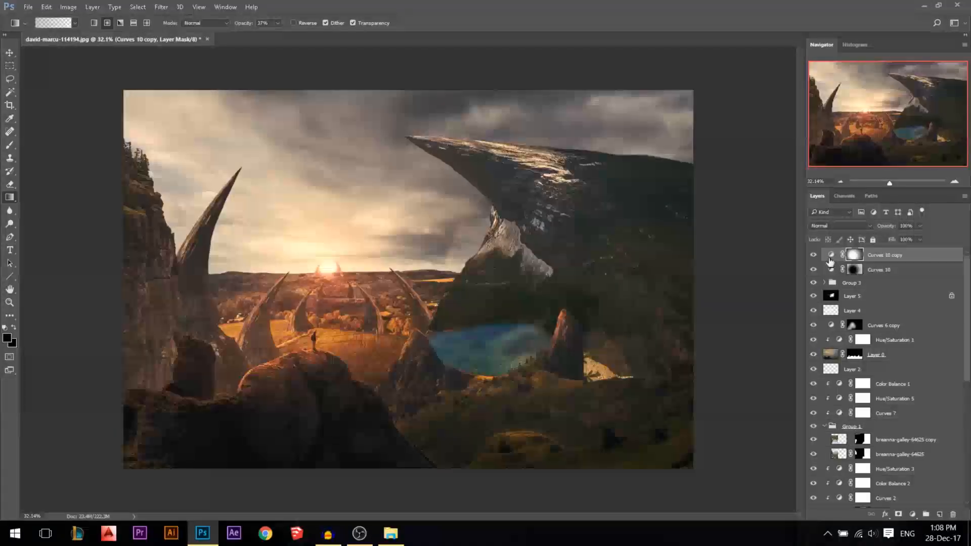
Remove the darkening midpoint from the Curves 10 copy curve, straightening it, and try small highlight and midtone adjustments
double_click(831, 255)
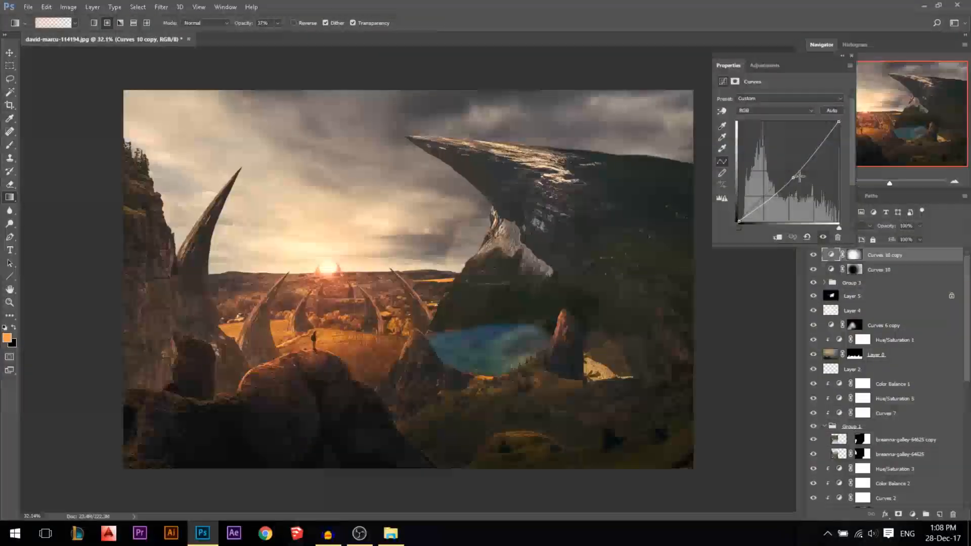
left_click_drag(794, 178, 820, 268)
left_click_drag(838, 122, 860, 121)
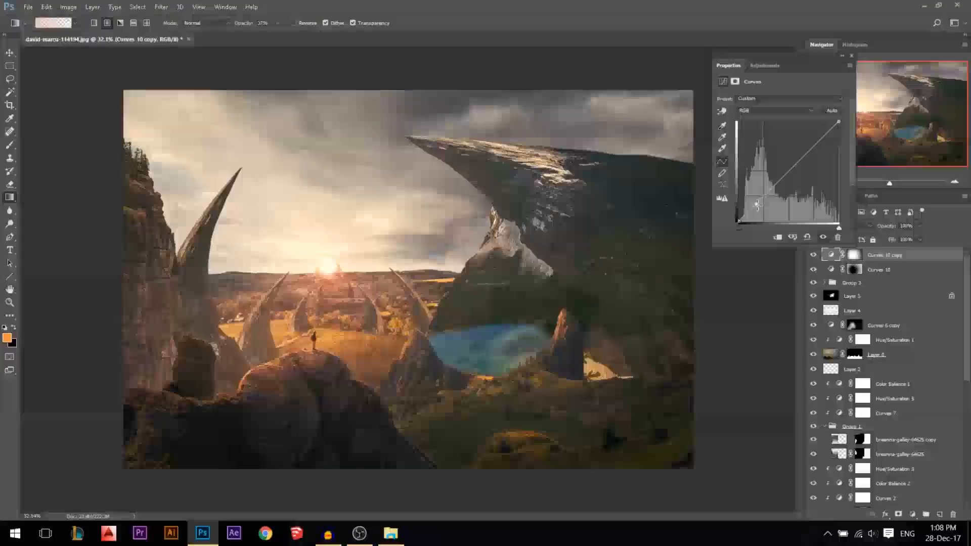
left_click_drag(756, 204, 783, 172)
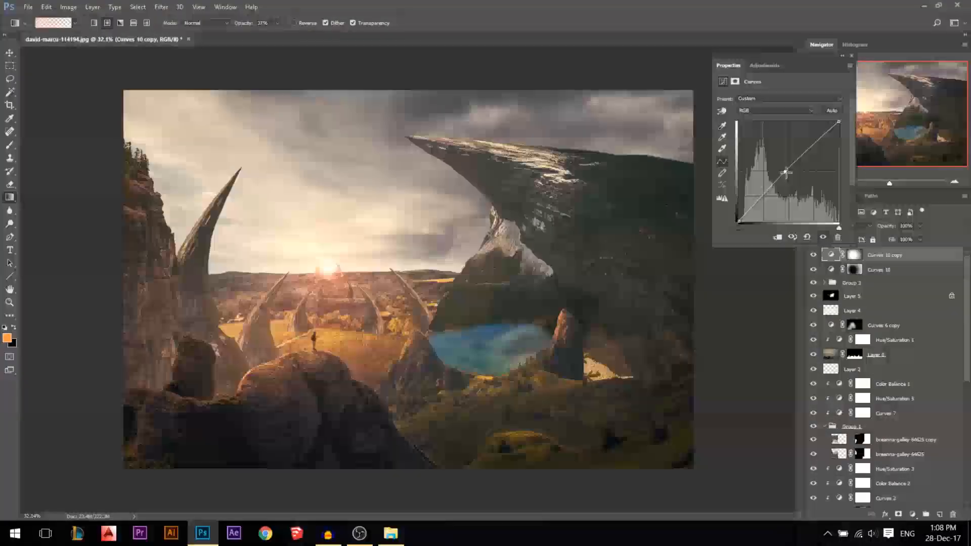
Fine-tune the Red channel of Curves 10 copy at its midpoint and highlight endpoint
left_click(771, 111)
left_click(764, 122)
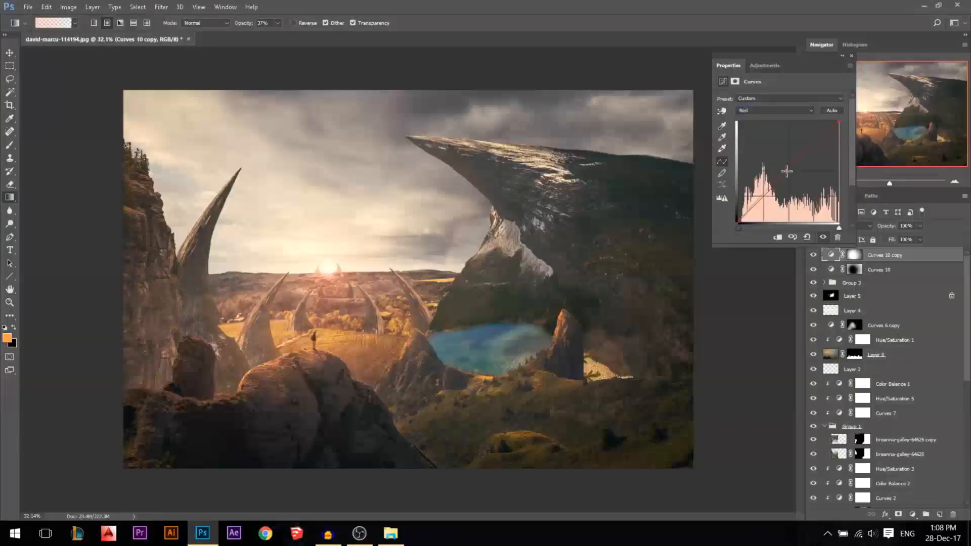
mouse_move(793, 167)
left_mouse_down()
mouse_move(798, 178)
mouse_move(789, 172)
left_mouse_up()
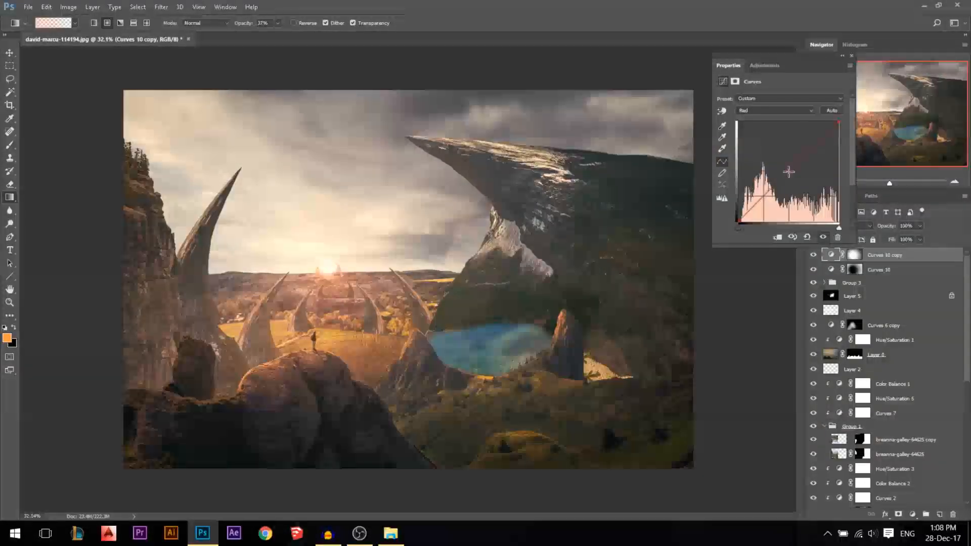
left_click(773, 110)
left_click(758, 134)
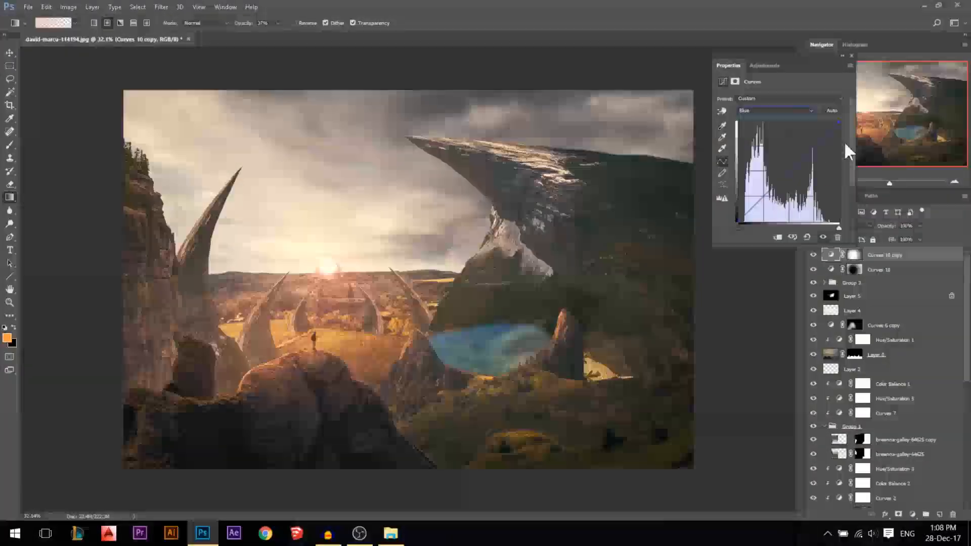
left_click(786, 110)
left_click(763, 123)
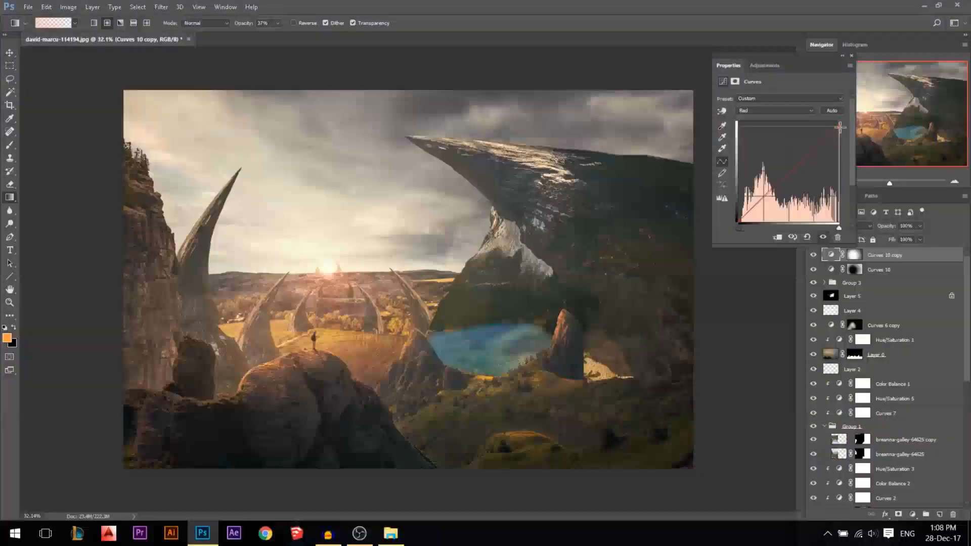
left_click_drag(838, 122, 833, 119)
Slightly lower the highlight endpoint of the Blue channel in Curves 10 copy, and compare with both Curves 10 layers hidden
left_click(814, 110)
left_click(756, 134)
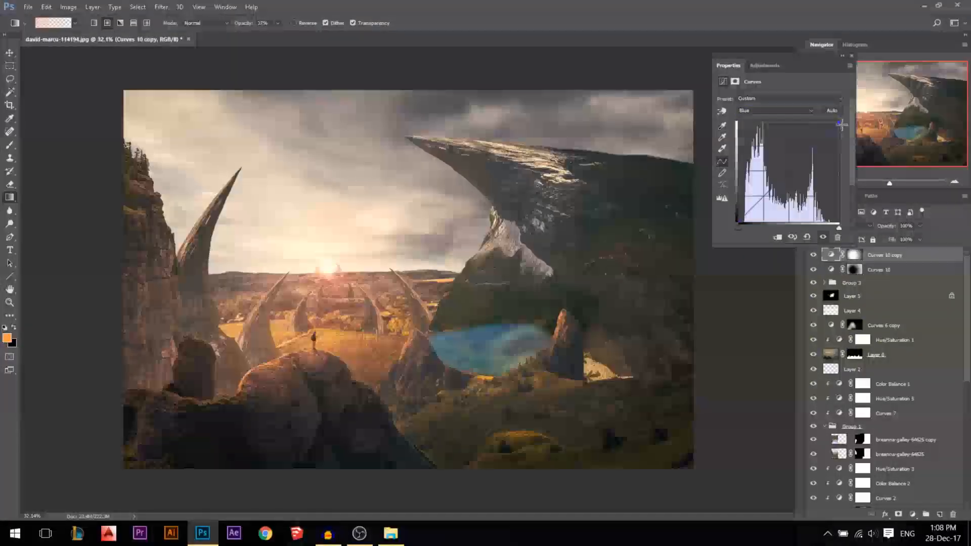
left_click_drag(841, 124, 842, 127)
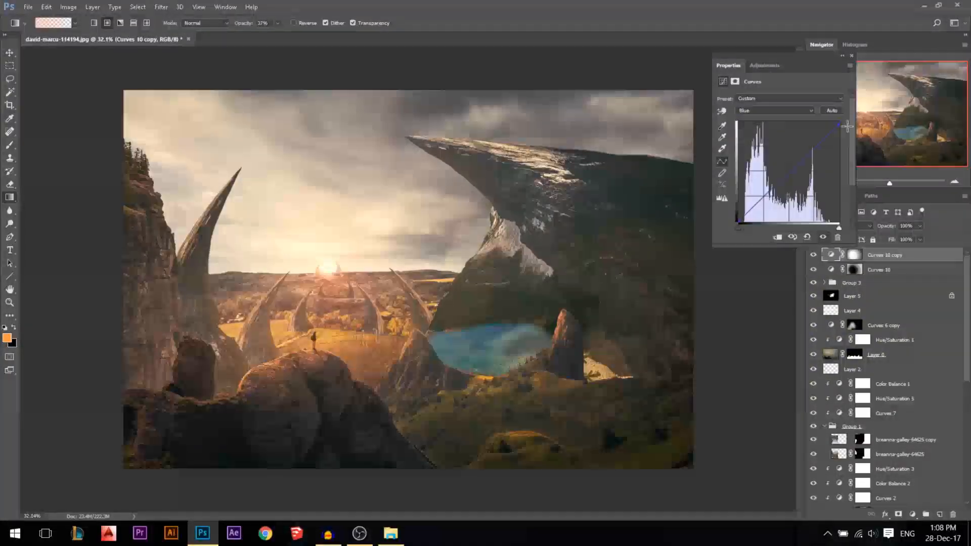
left_click(809, 110)
left_click(852, 55)
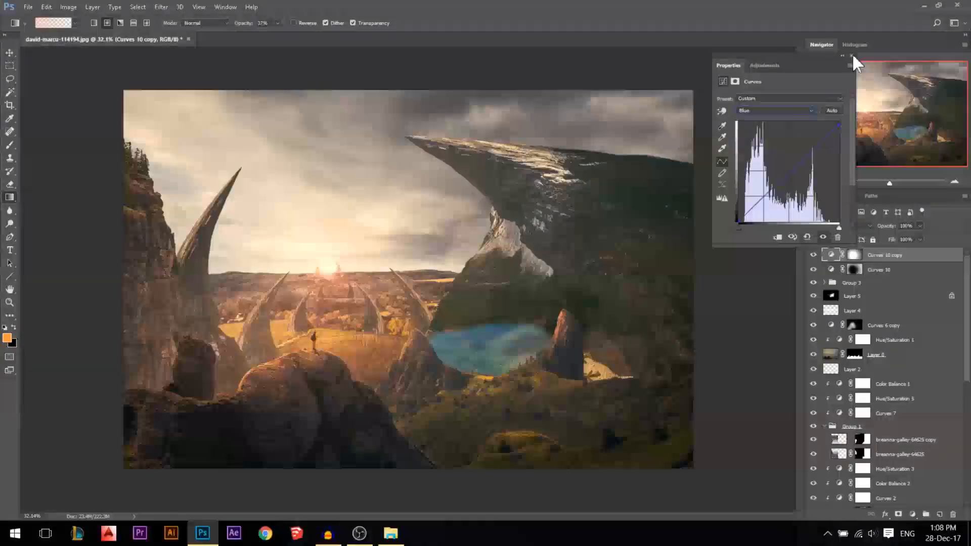
left_click(851, 55)
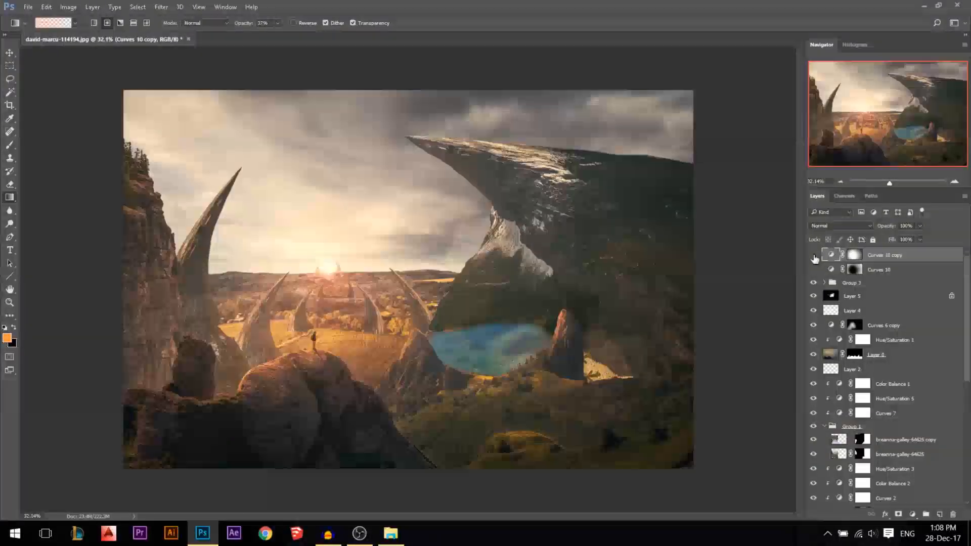
mouse_move(813, 256)
left_mouse_down()
mouse_move(814, 270)
mouse_move(813, 255)
left_mouse_up()
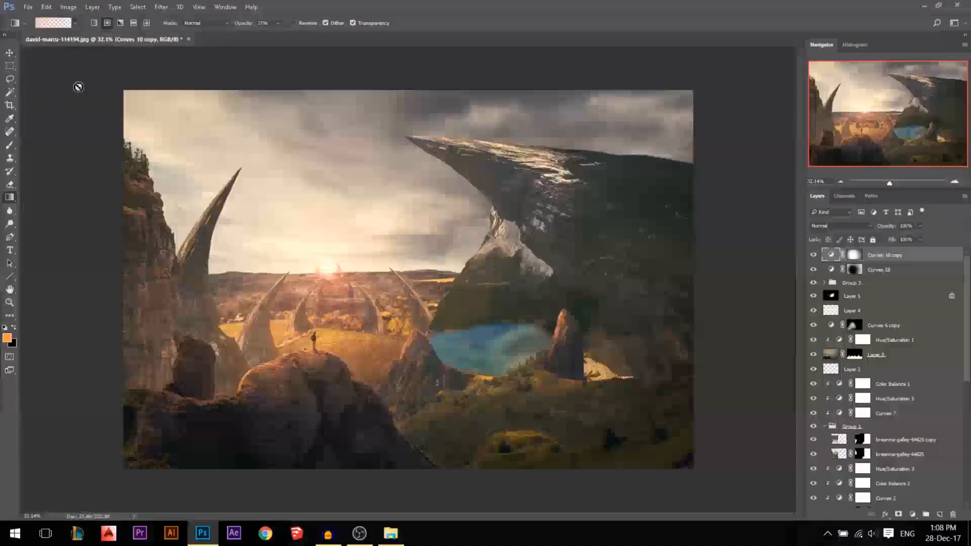
Add a Curves layer on top and, in its Green channel, slightly lower the highlight endpoint and raise the shadow endpoint
left_click(9, 53)
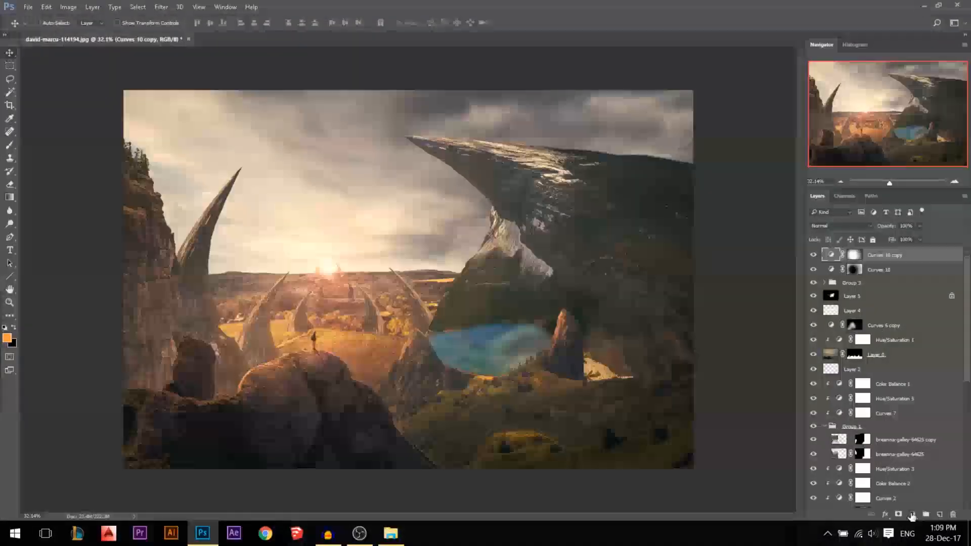
left_click(912, 515)
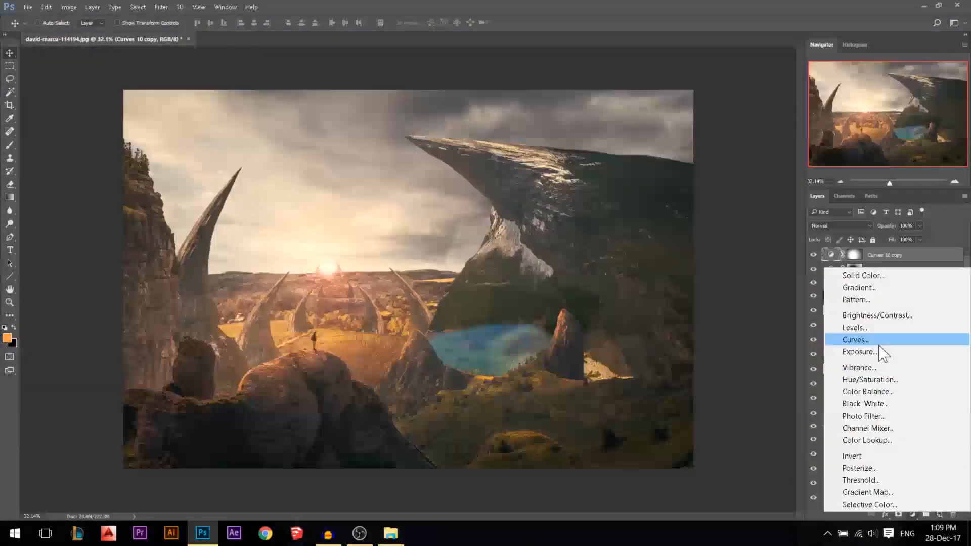
left_click(860, 340)
left_click(757, 113)
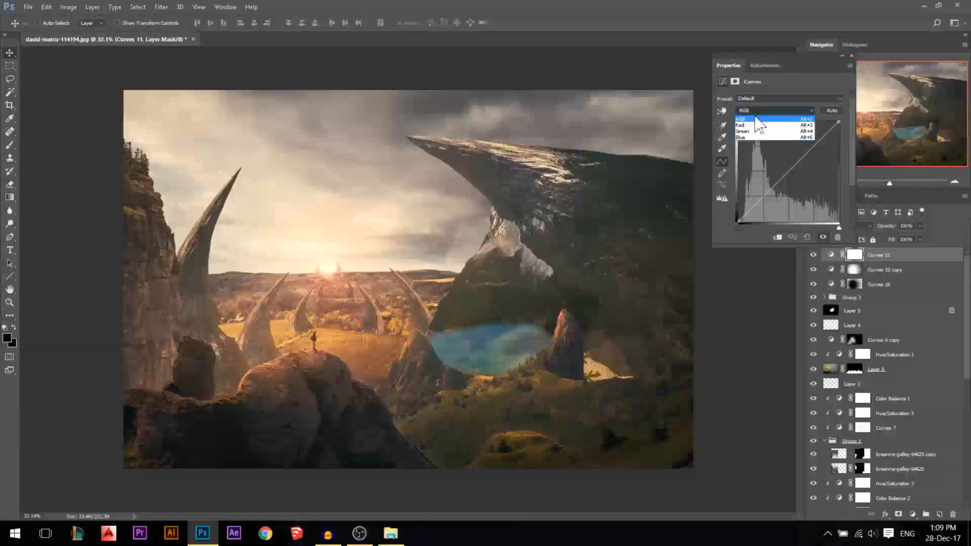
left_click(749, 131)
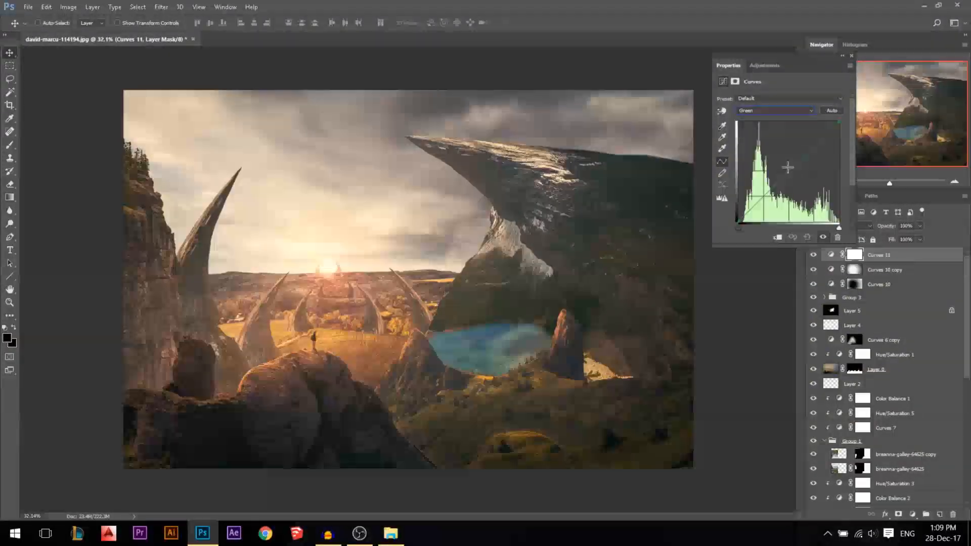
left_click_drag(797, 180, 823, 135)
mouse_move(839, 124)
left_mouse_down()
mouse_move(866, 132)
mouse_move(869, 148)
mouse_move(848, 116)
mouse_move(848, 141)
mouse_move(853, 127)
left_mouse_up()
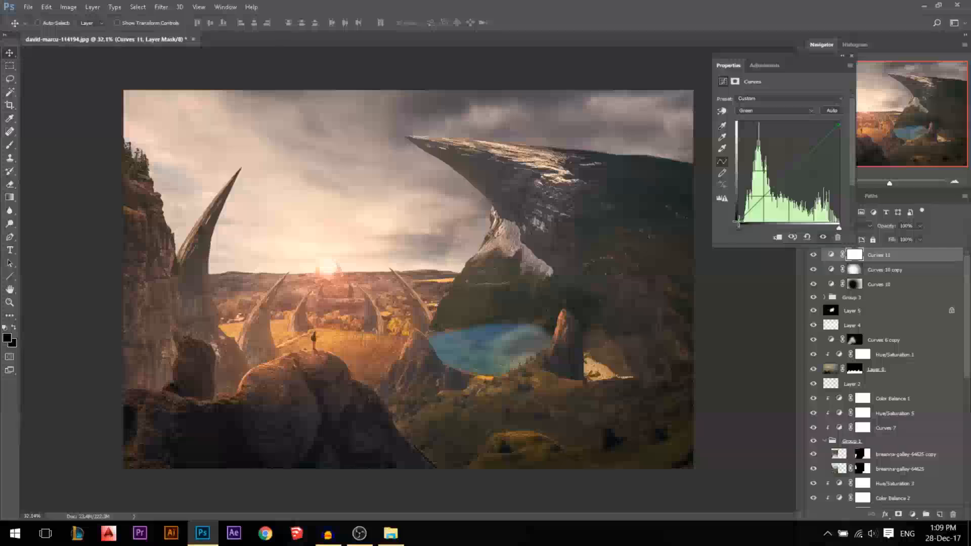
left_click_drag(738, 222, 736, 219)
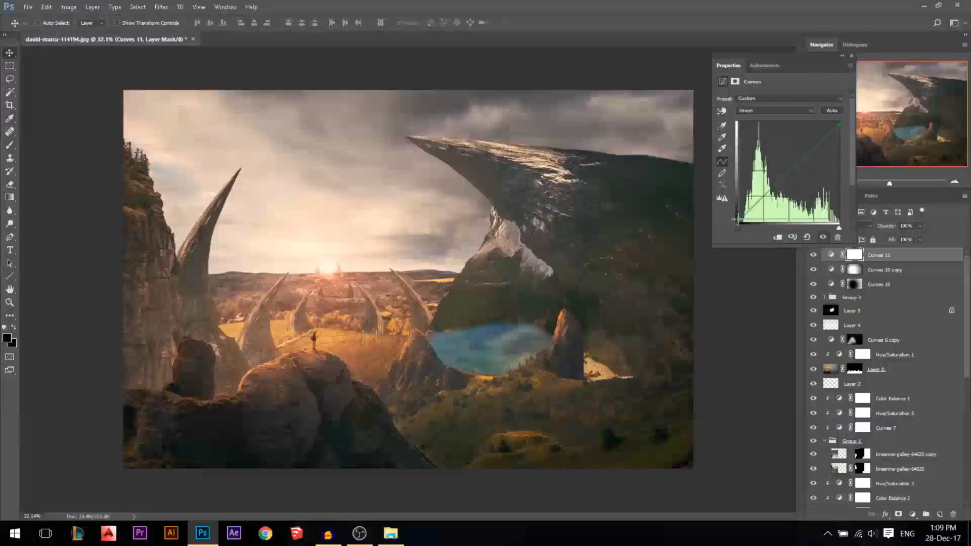
left_click(851, 56)
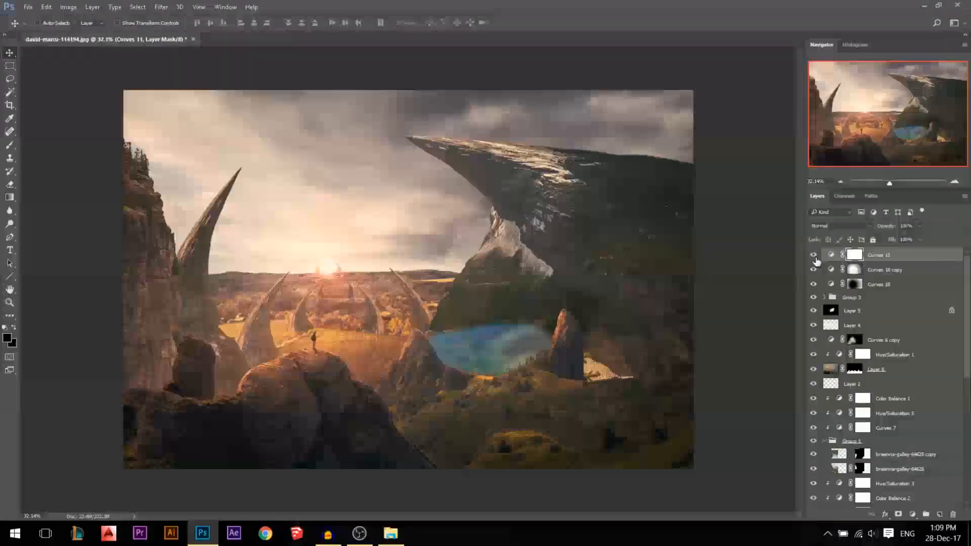
Compare the image with Curves 11 hidden and shown, both up close and as a whole
scroll(472, 278, "up", 1)
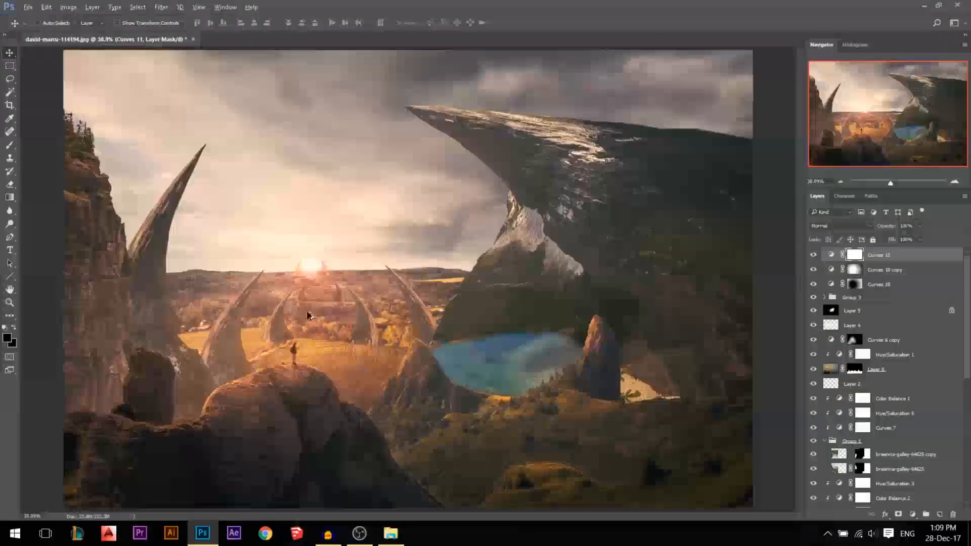
left_click(810, 256)
left_click(812, 256)
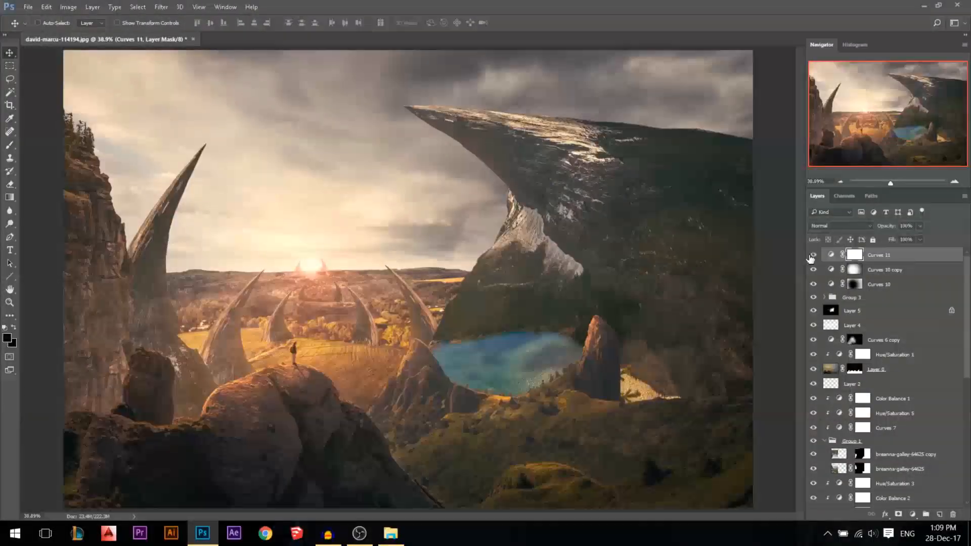
scroll(485, 310, "down", 2)
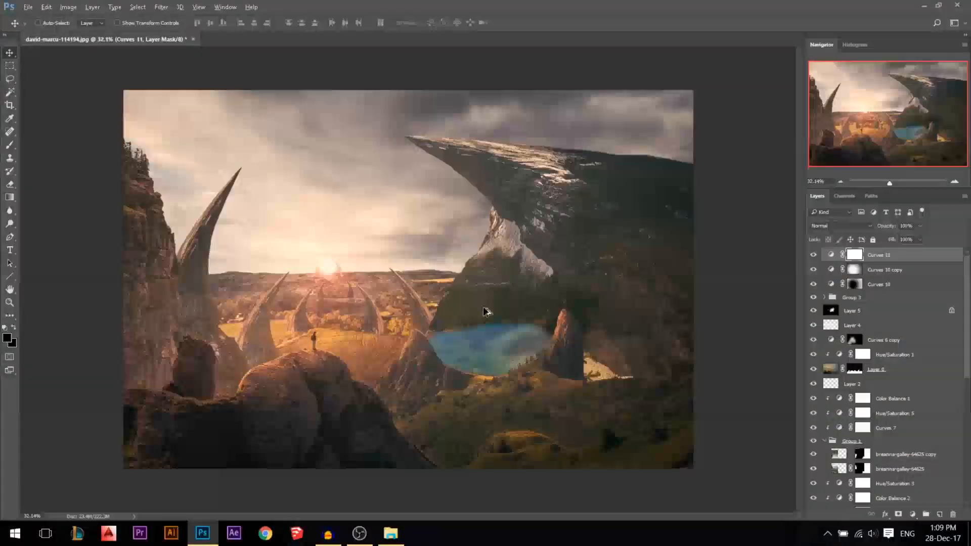
scroll(444, 307, "up", 1)
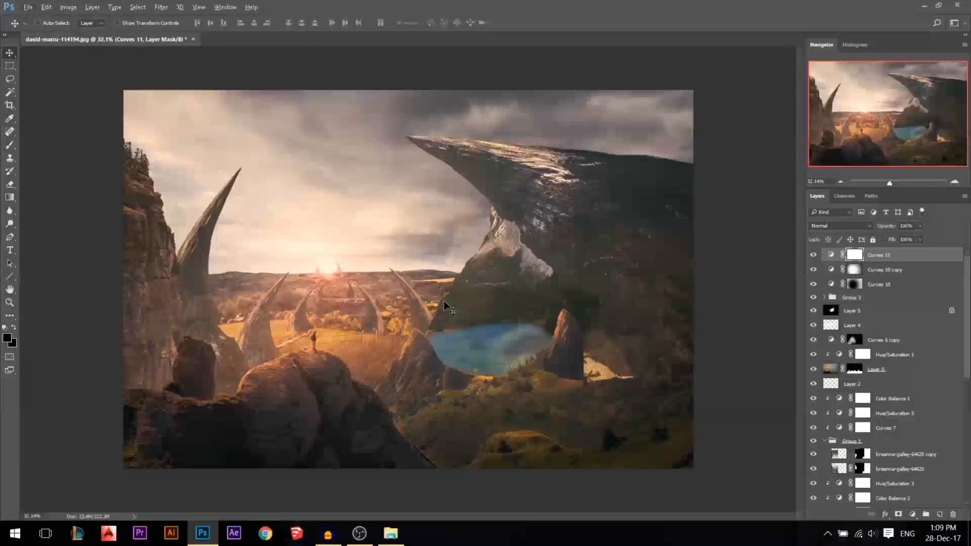
Try a 4:5 crop centered on the sun and the standing figure with Delete Cropped Pixels off, and undo it
left_click(9, 106)
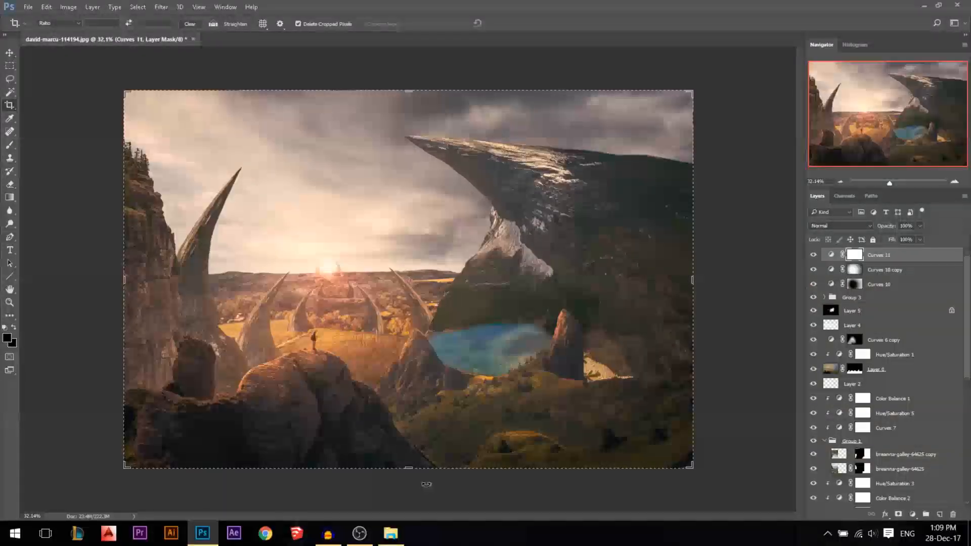
left_click(104, 23)
type("4")
key("Tab")
type("5")
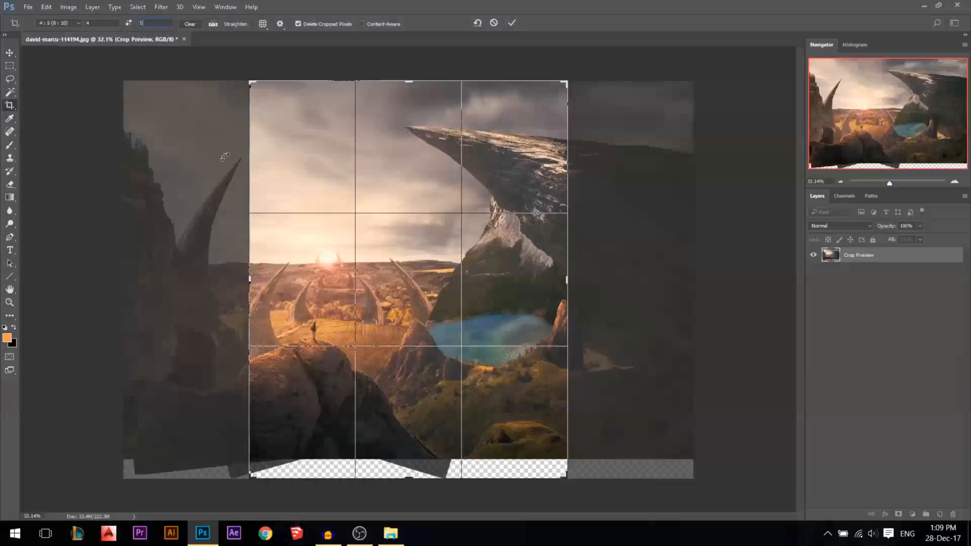
left_click_drag(387, 262, 458, 261)
left_click_drag(412, 481, 412, 468)
left_click_drag(403, 271, 412, 277)
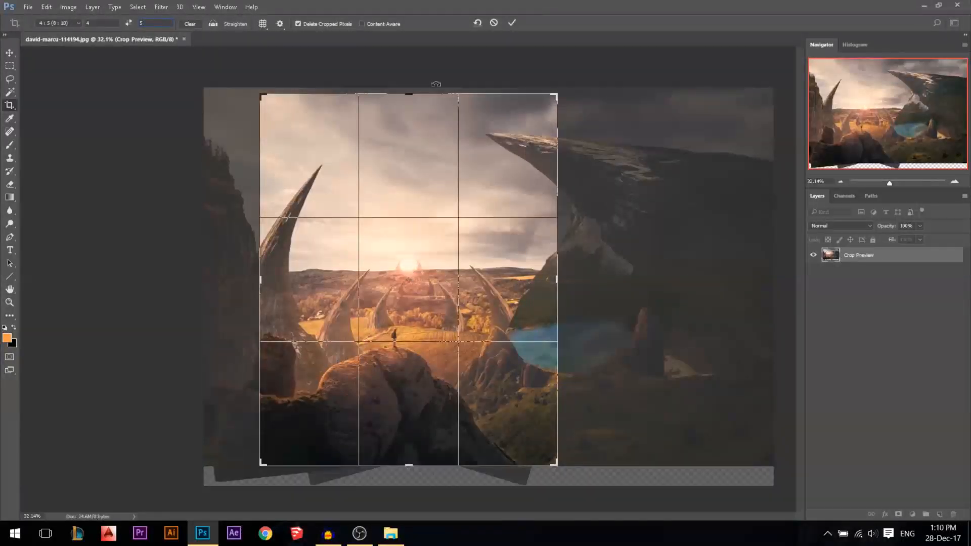
left_click(319, 23)
left_click(512, 23)
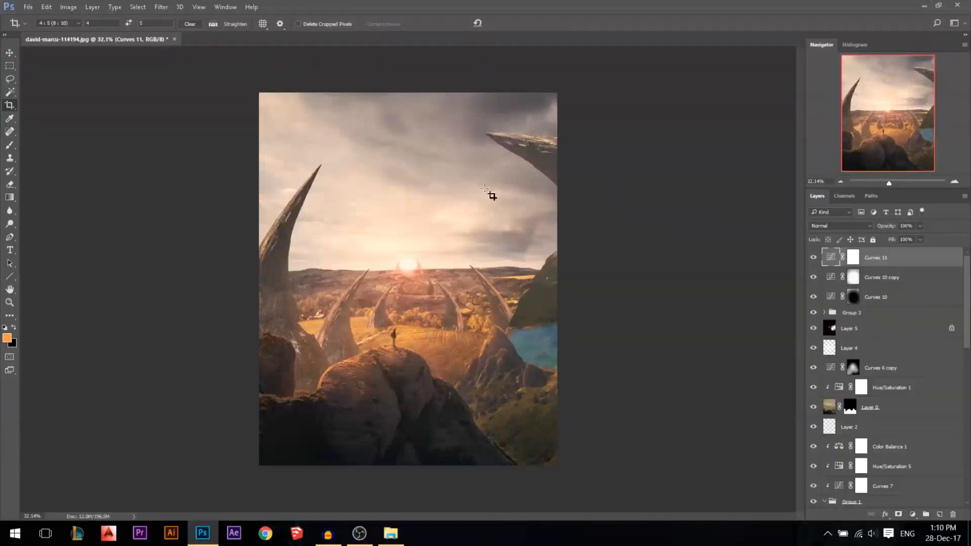
key("ctrl+z")
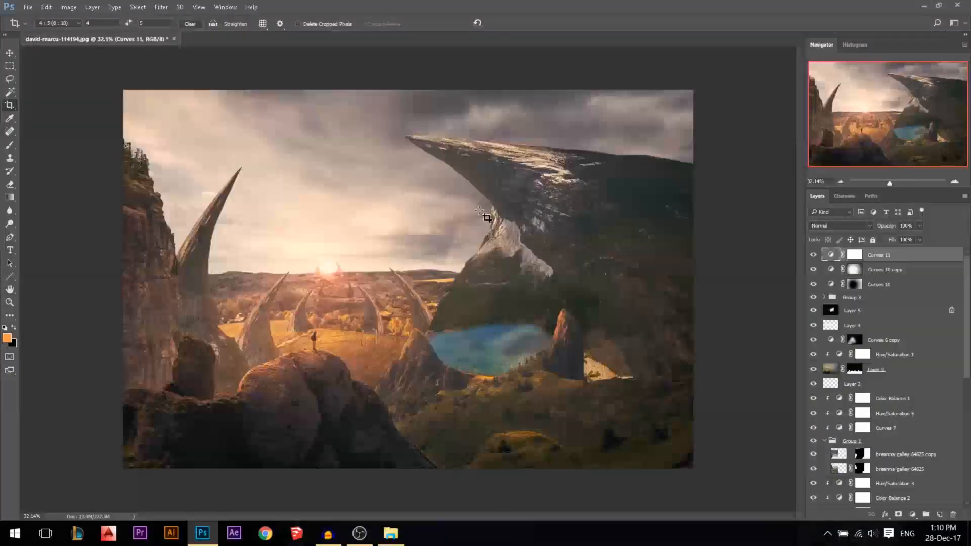
Clear the crop ratio and try a free crop that trims the large mountain's side and the cliff's outer edge
left_click(190, 24)
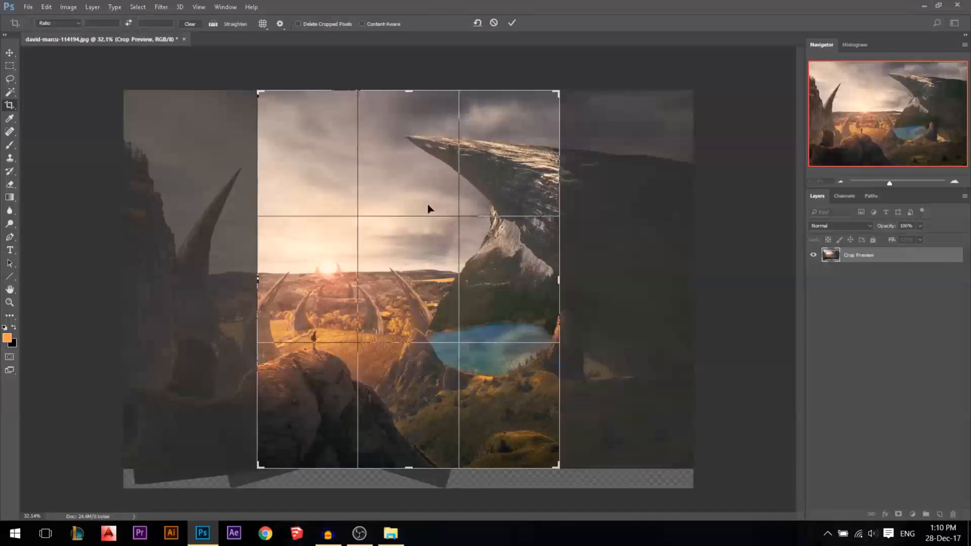
left_click_drag(558, 280, 598, 279)
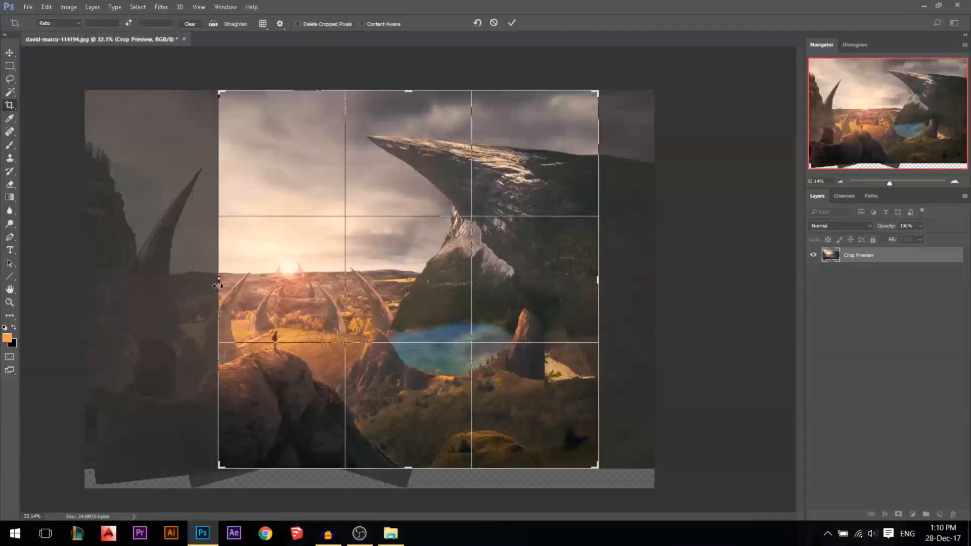
left_click_drag(220, 285, 165, 269)
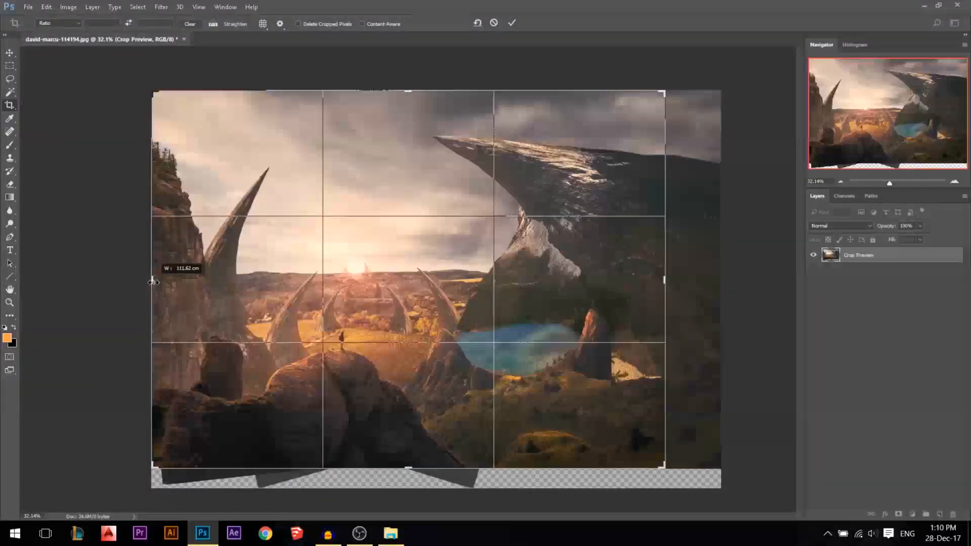
left_click_drag(664, 278, 629, 277)
left_click_drag(188, 279, 198, 280)
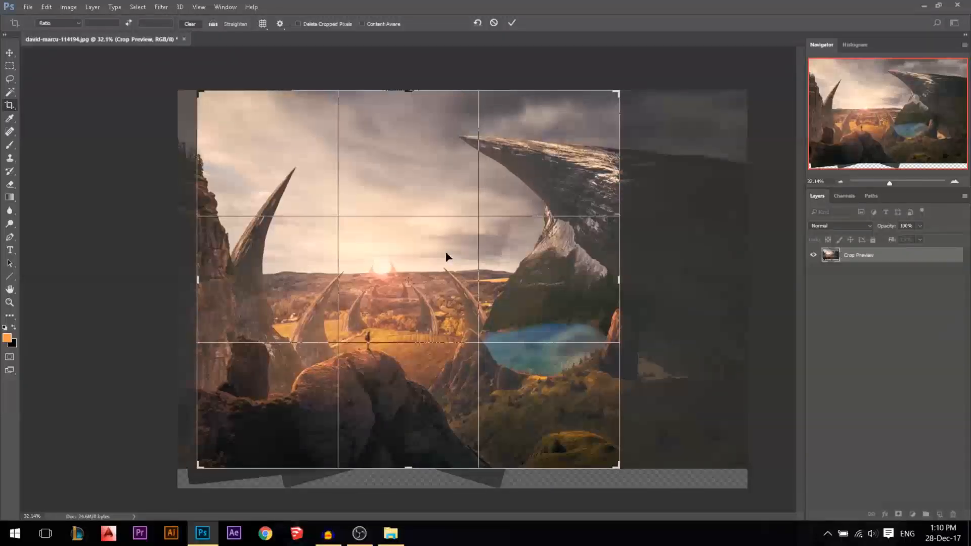
key("Return")
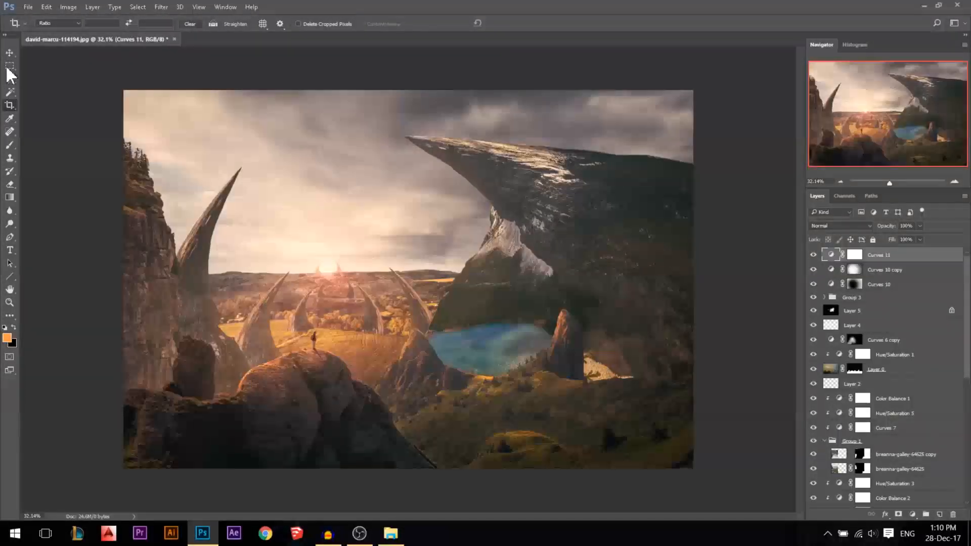
left_click(9, 53)
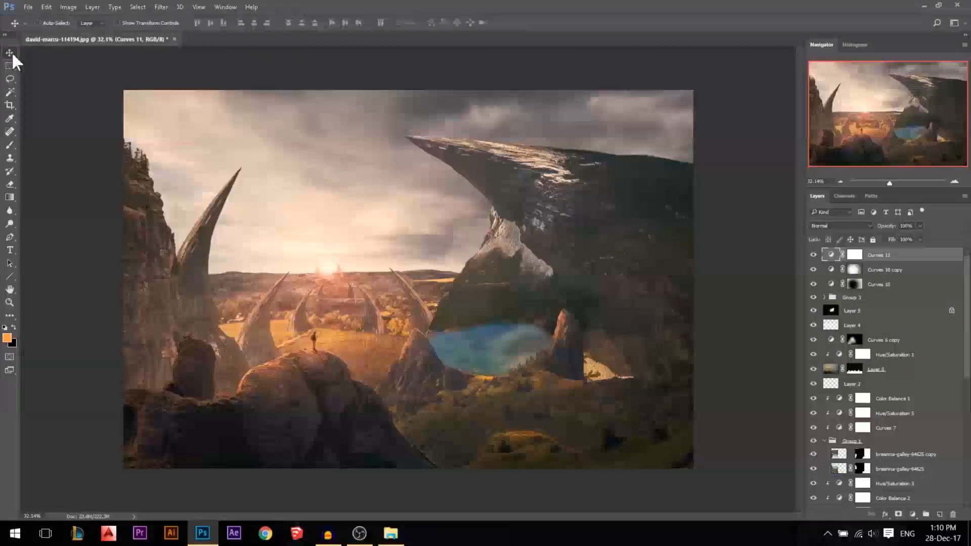
scroll(441, 291, "up", 3)
scroll(579, 296, "down", 2)
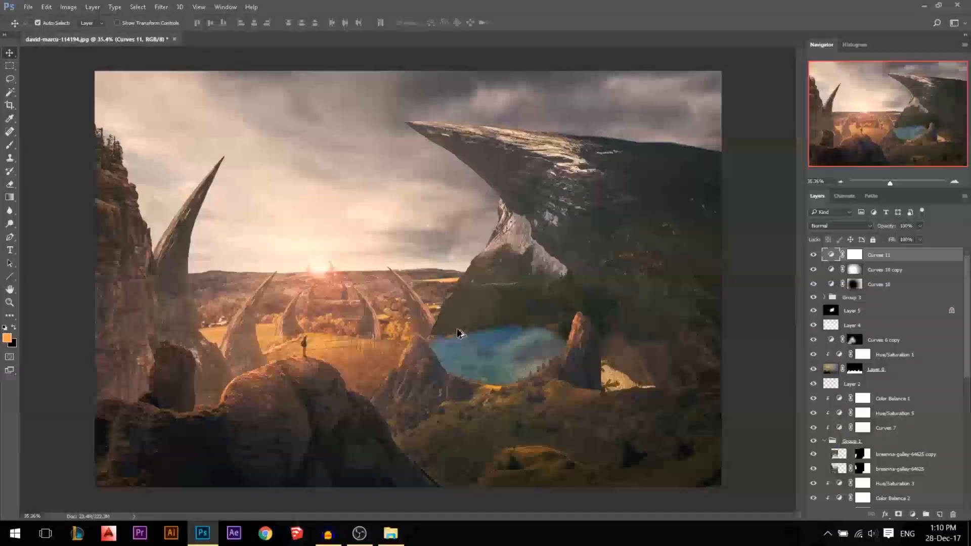
Stamp all visible layers into a new layer on top and open it in the Camera Raw Filter
key("ctrl+shift+alt+e")
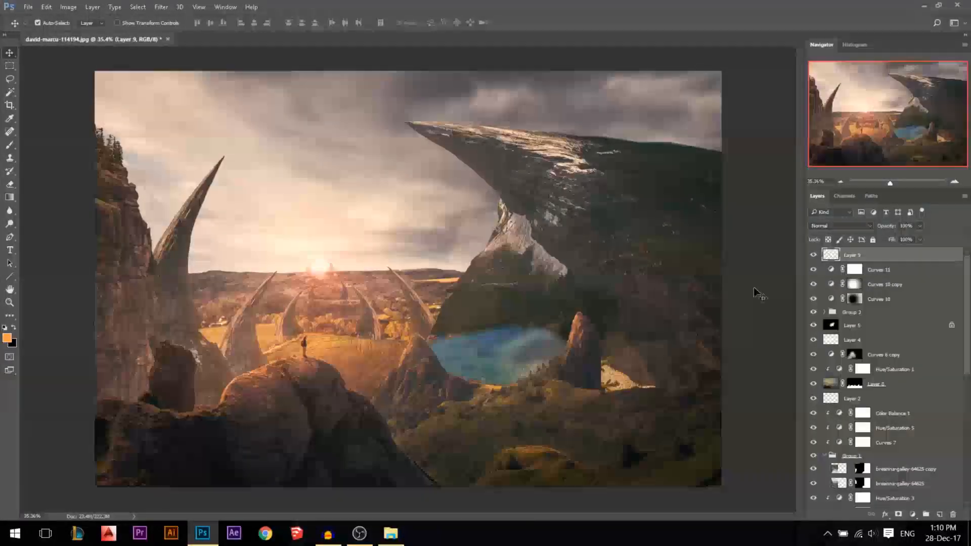
left_click_drag(543, 278, 615, 204)
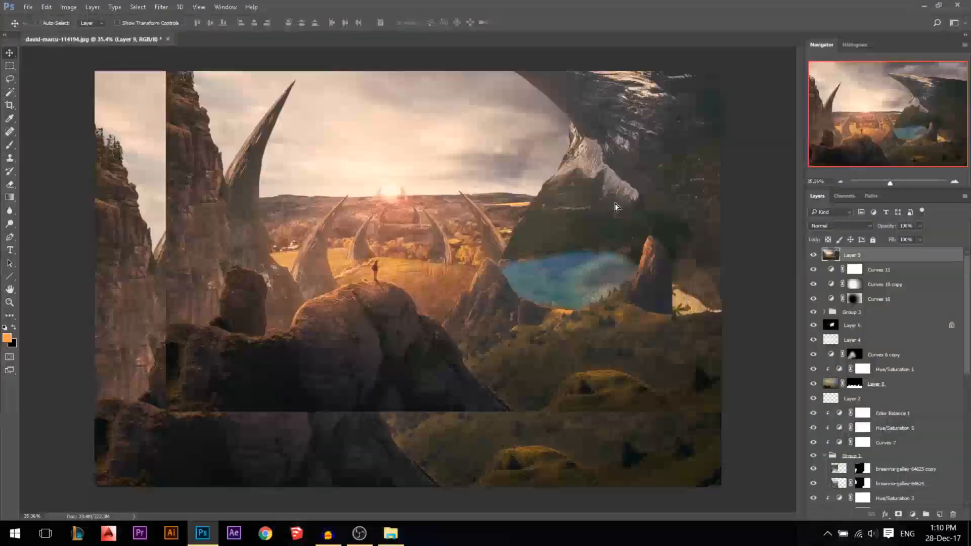
key("ctrl+z")
left_click(162, 8)
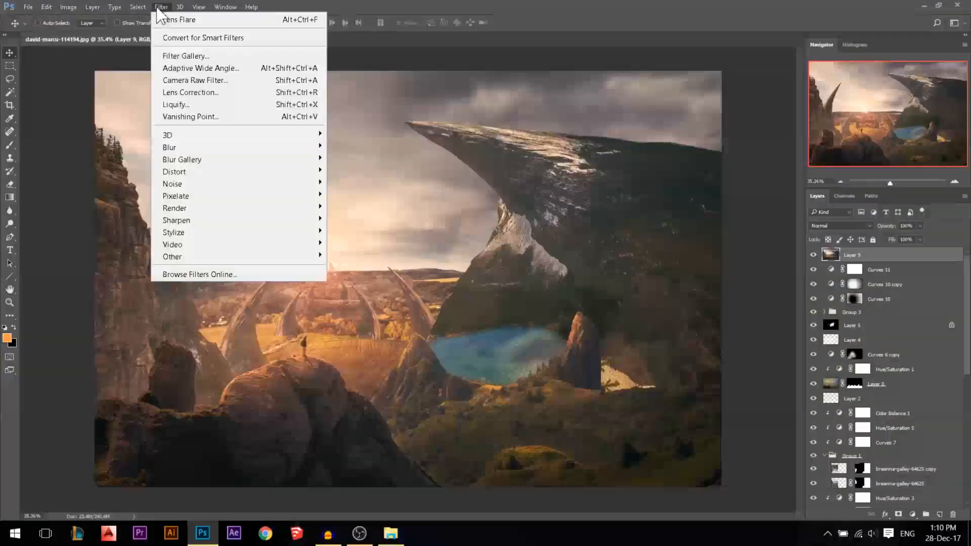
left_click(183, 79)
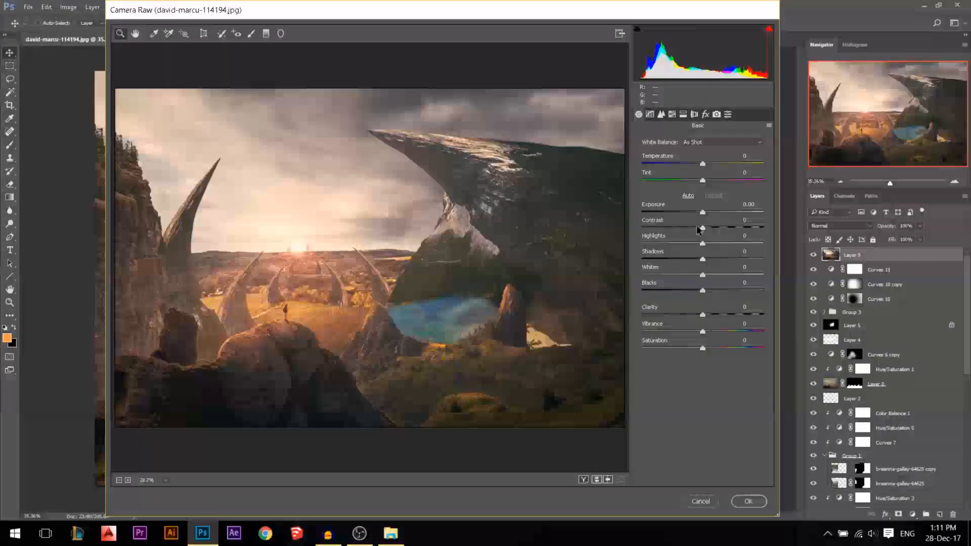
Set Contrast to +10, Highlights to -8 and Whites to -7 in the basic Camera Raw adjustments
left_click_drag(702, 227, 678, 240)
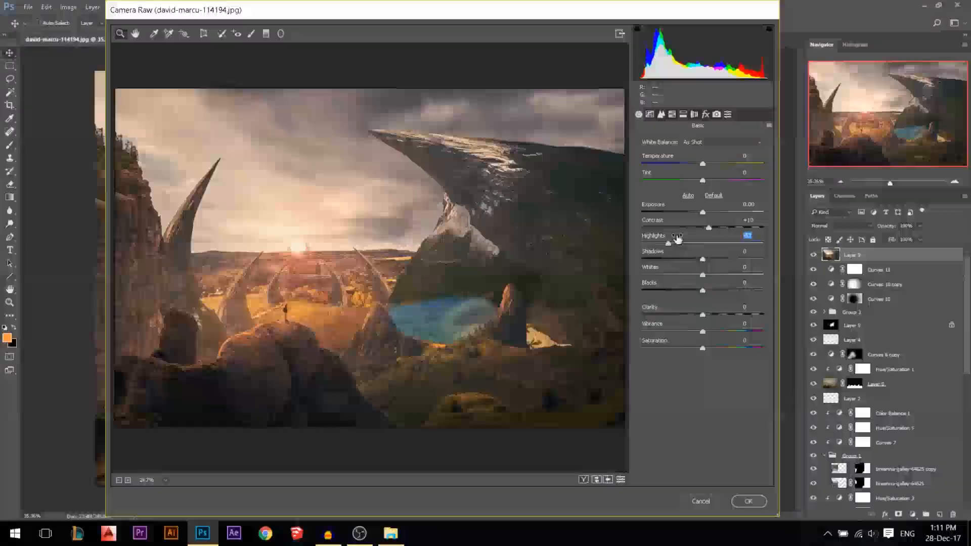
left_click_drag(677, 239, 727, 240)
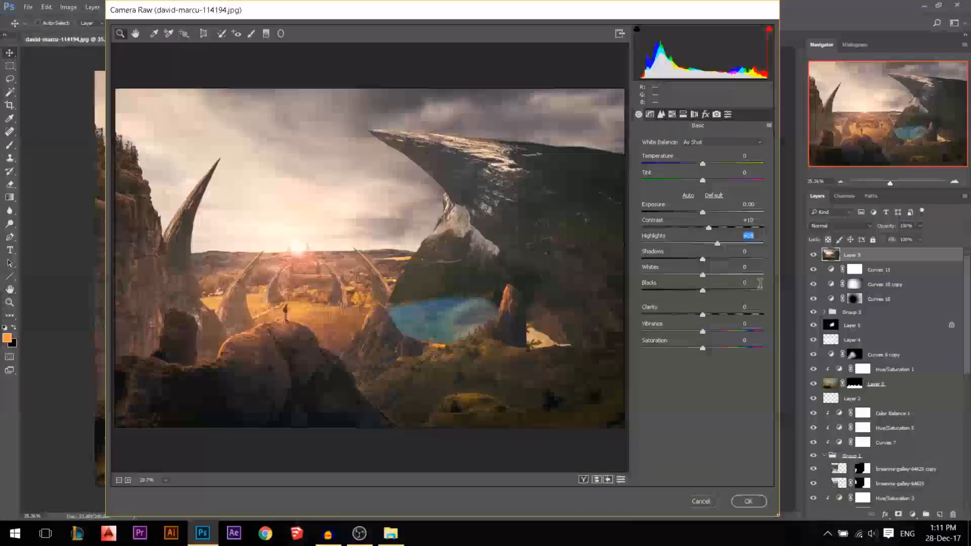
left_click_drag(717, 242, 702, 243)
left_click(703, 271)
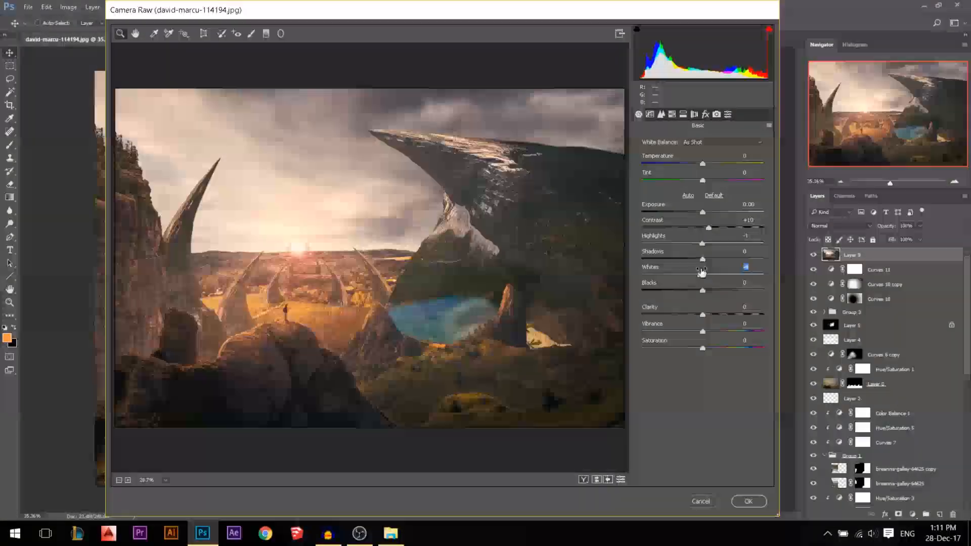
left_click(698, 241)
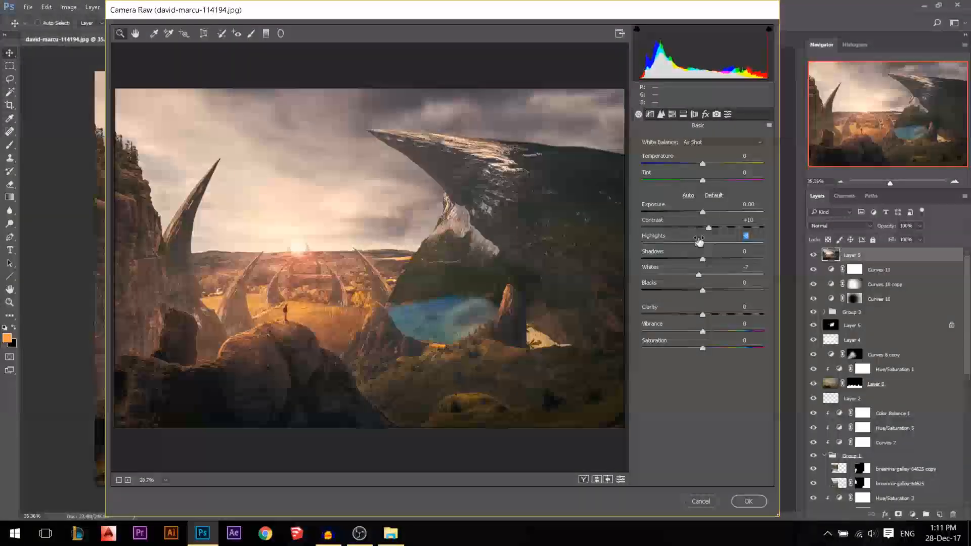
left_click_drag(698, 241, 697, 241)
Try a slightly negative Clarity, return it to 0, and set Exposure to -0.20
mouse_move(702, 313)
left_mouse_down()
mouse_move(730, 308)
mouse_move(689, 304)
mouse_move(701, 297)
left_mouse_up()
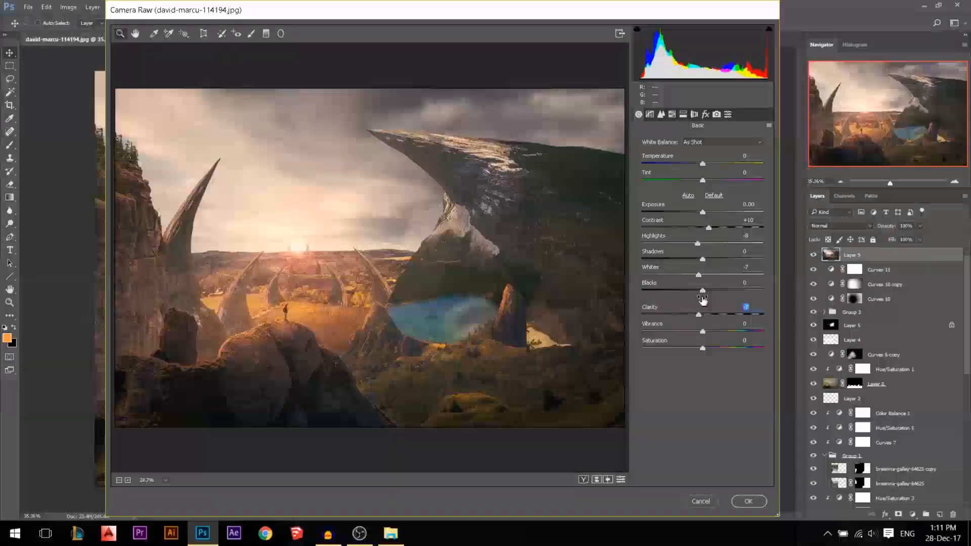
type("0")
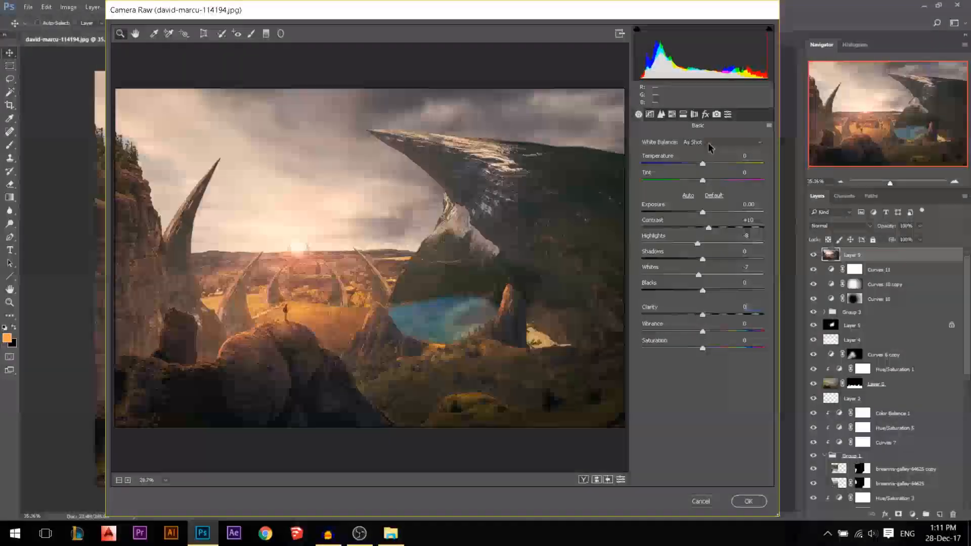
left_click_drag(709, 211, 708, 209)
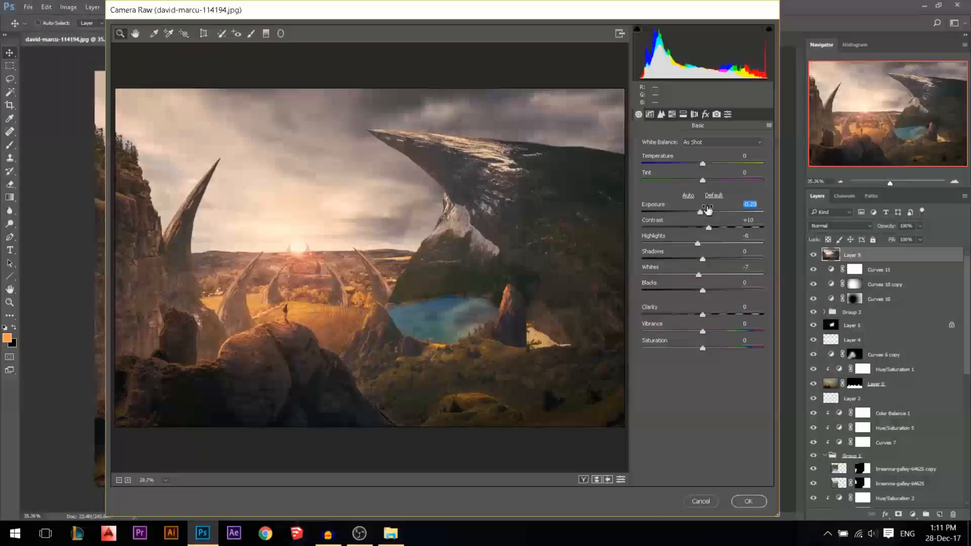
Set Dehaze to +4 and add a slight dark post-crop vignette with the Highlight Priority style
left_click(705, 115)
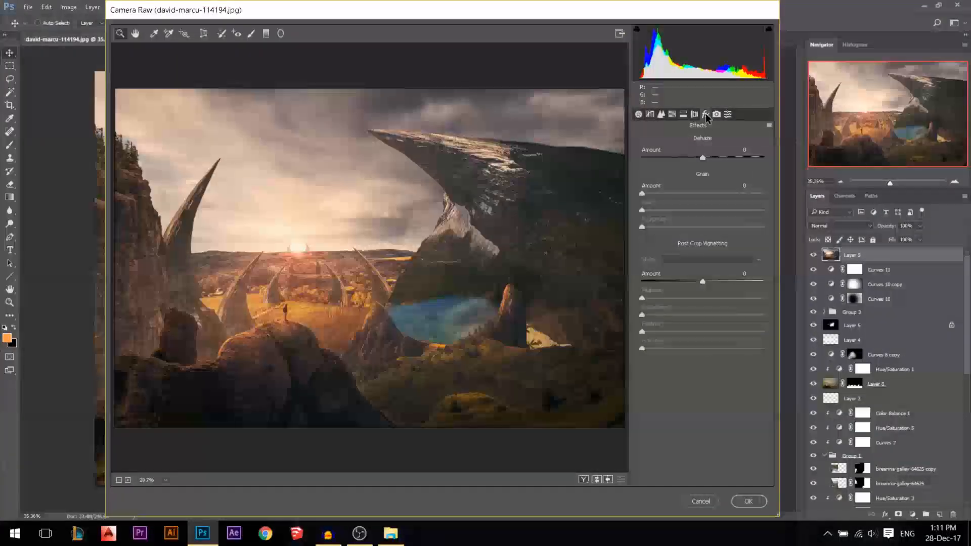
left_click_drag(700, 150, 705, 150)
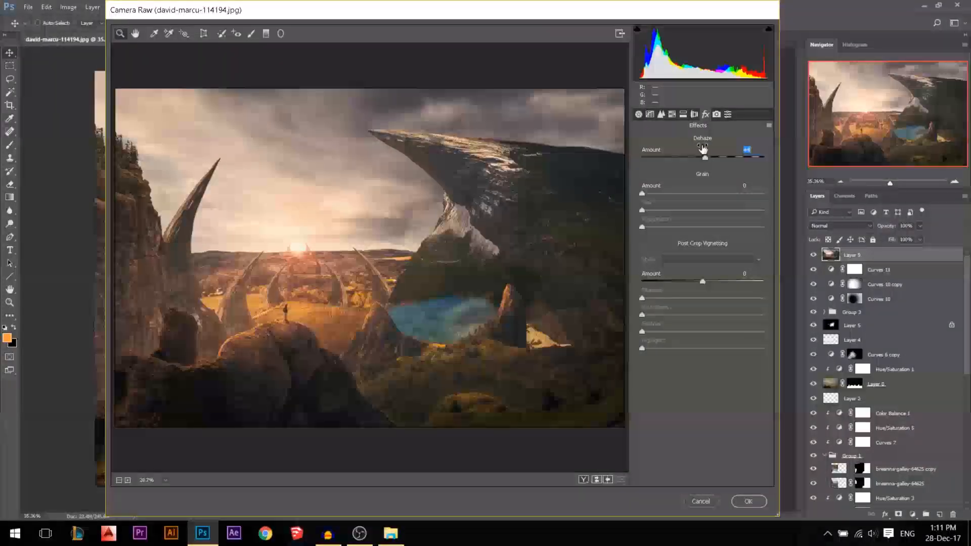
left_click(746, 150)
left_click_drag(698, 279, 698, 274)
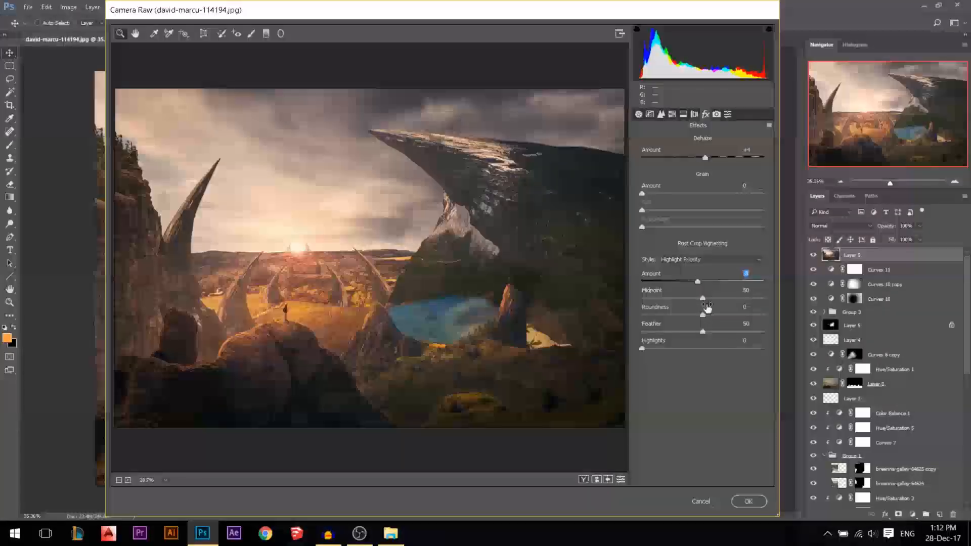
Return to the basic adjustments and compare the Camera Raw preview before and after the edits
left_click(638, 114)
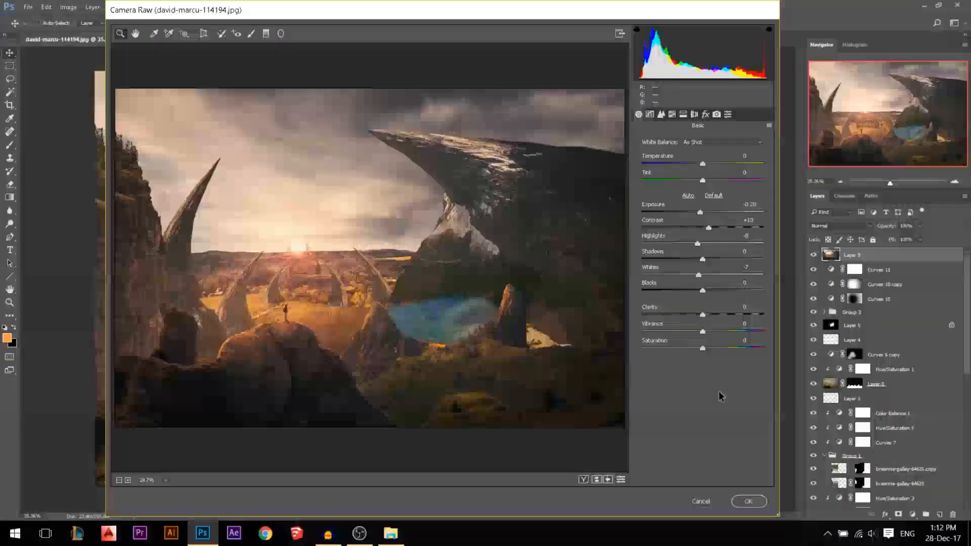
key("ctrl+shift+u")
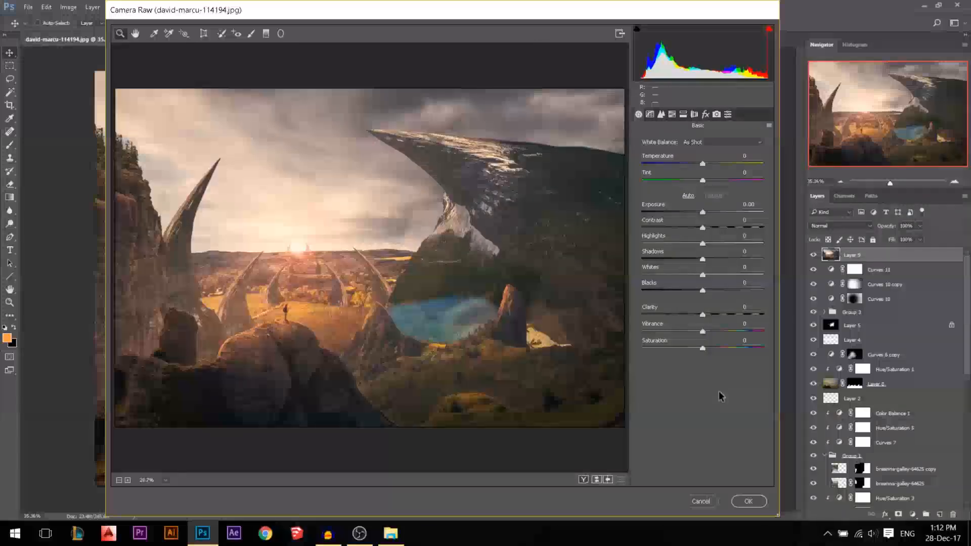
key("p")
key("p")
key("p")
Apply the Camera Raw adjustments and show the finished composite enlarged in full-screen mode
left_click(750, 501)
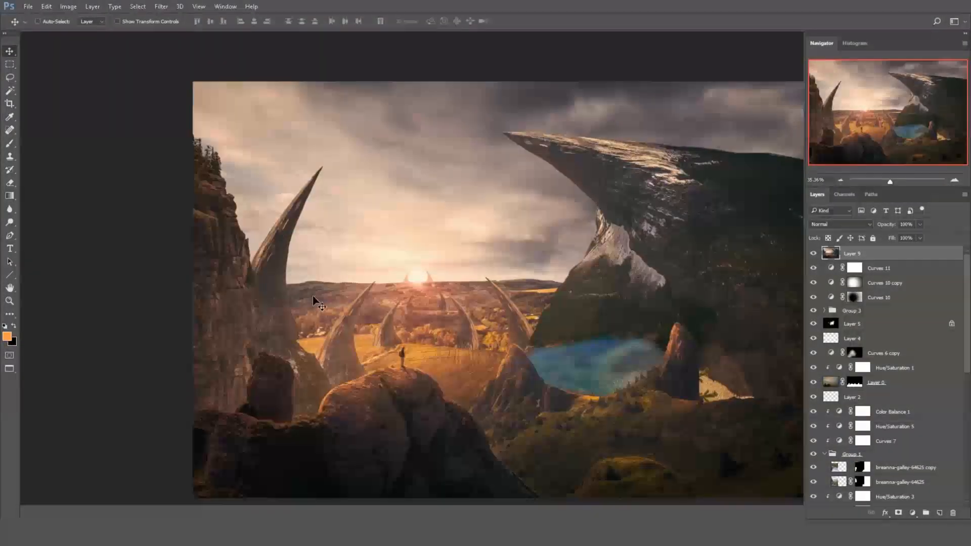
key("f")
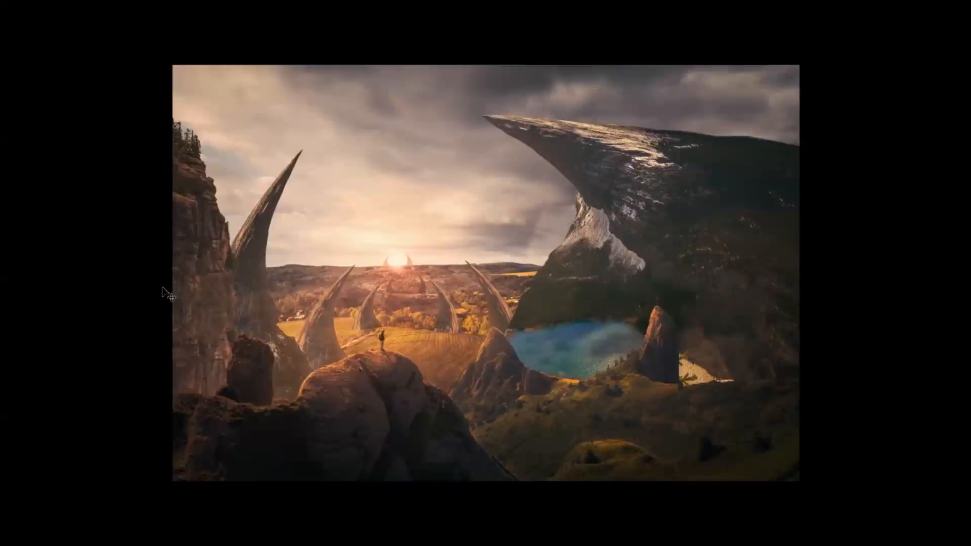
scroll(103, 284, "up", 2)
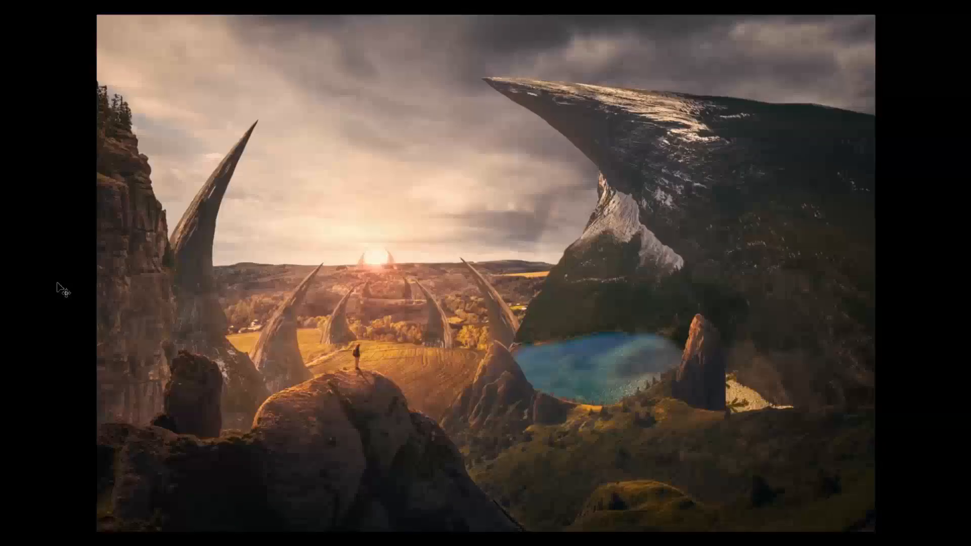